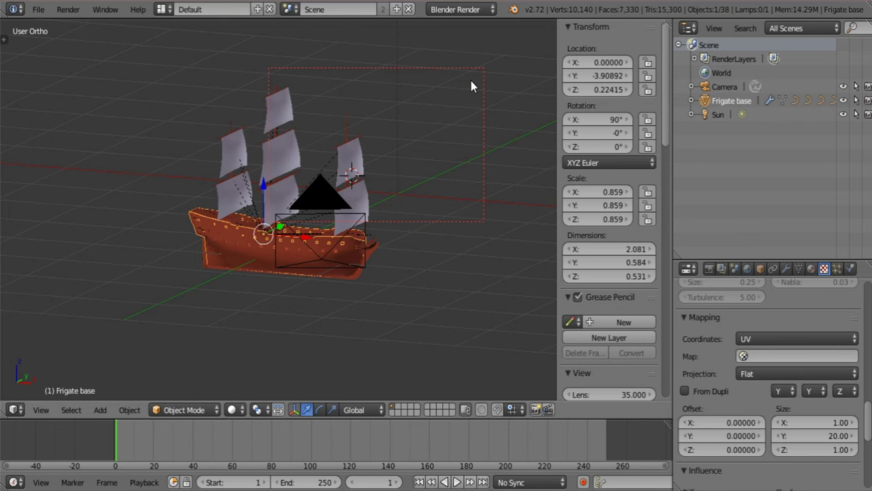
Examine the frigate model and the camera's placement from several angles and distances
middle_click_drag(446, 123, 258, 219)
middle_click_drag(512, 273, 406, 268)
scroll(435, 307, "up", 5)
scroll(362, 241, "down", 5)
scroll(462, 228, "up", 5)
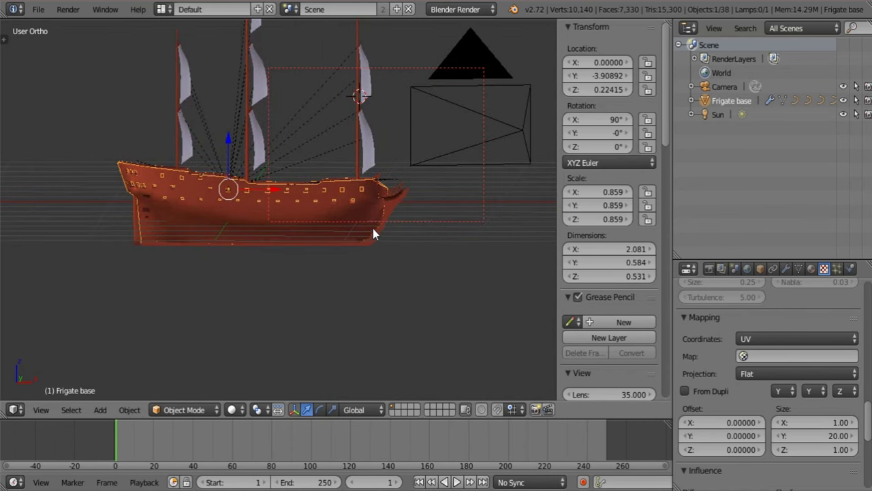
scroll(373, 233, "down", 4)
middle_click_drag(310, 215, 183, 200, "shift")
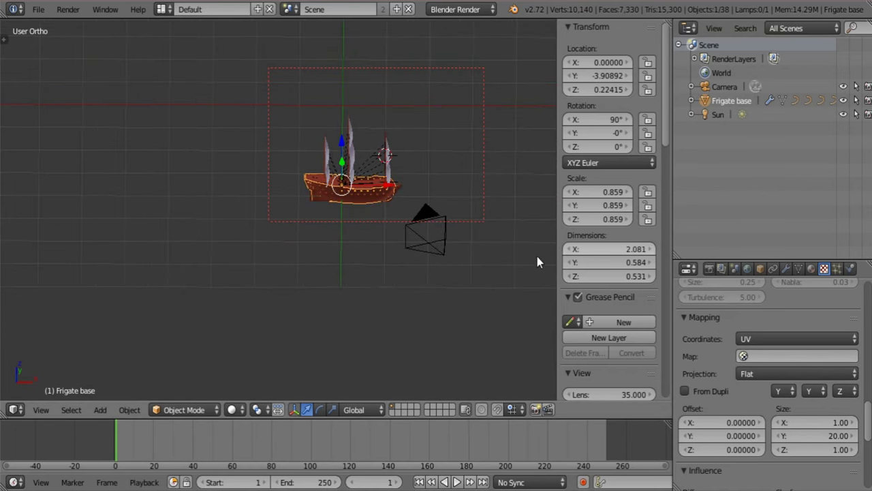
scroll(459, 132, "down", 1)
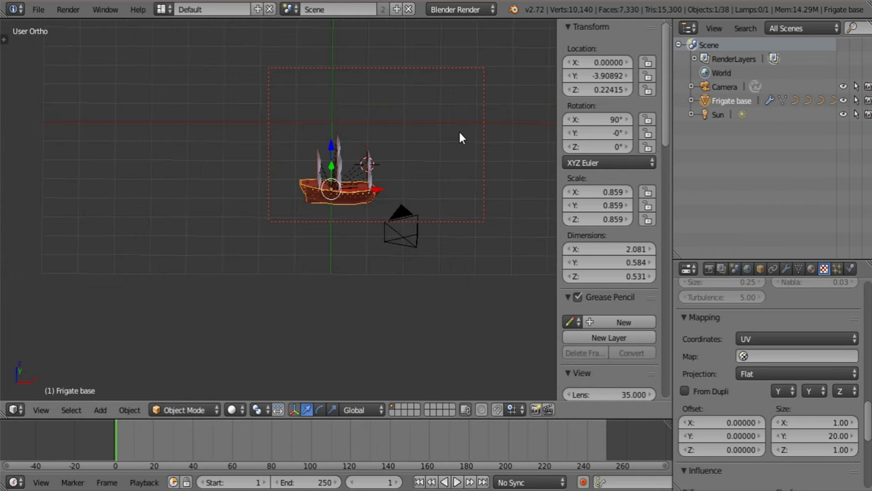
middle_click_drag(393, 158, 396, 254)
Deselect all objects and start the Screencast Keys display
key("a")
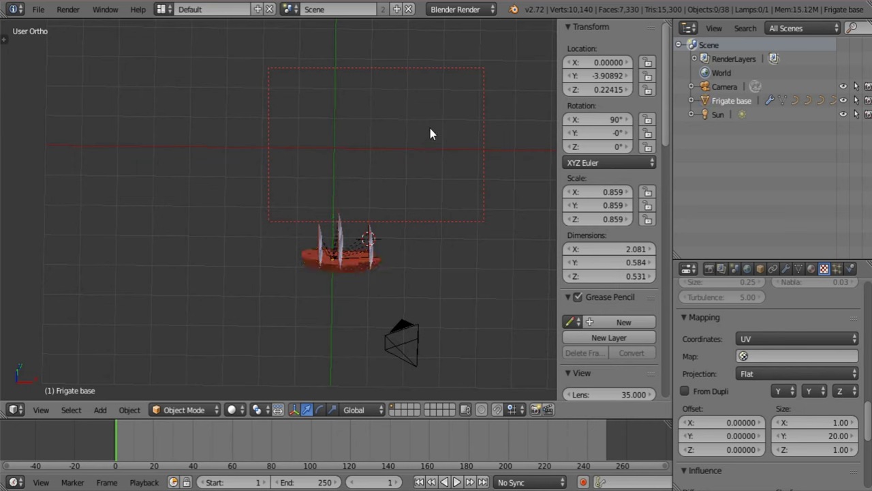
scroll(613, 347, "down", 15)
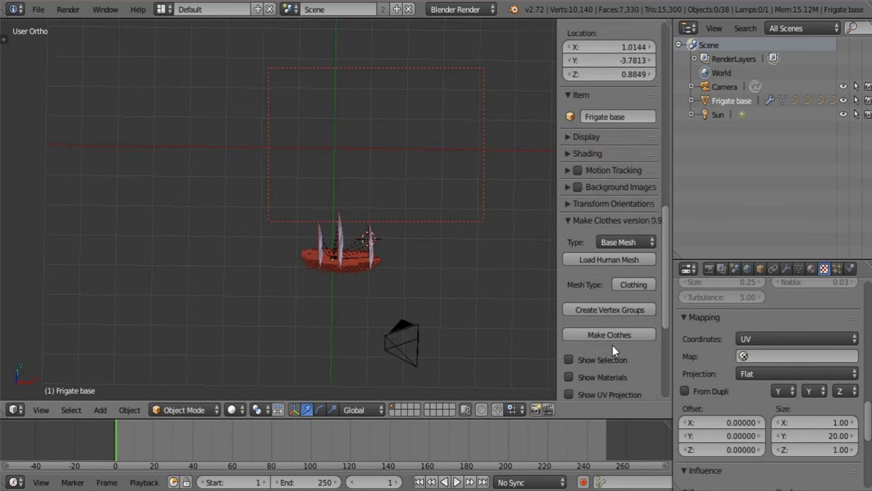
scroll(612, 345, "down", 5)
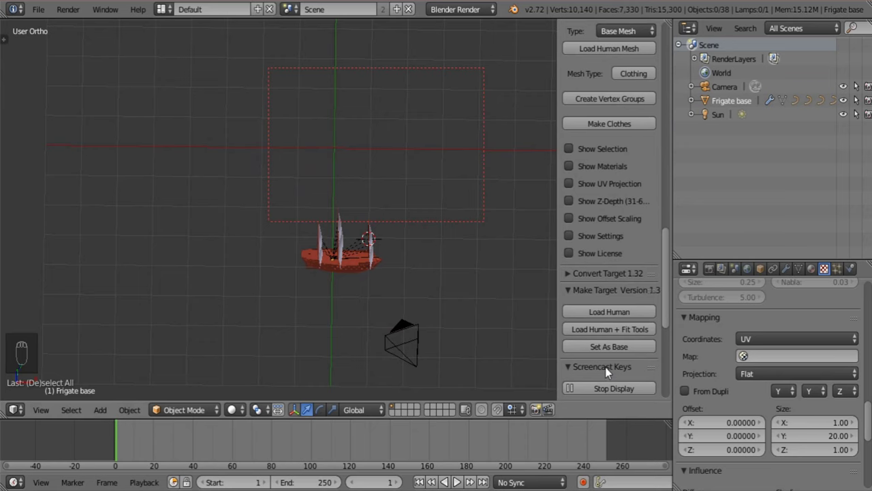
key("n")
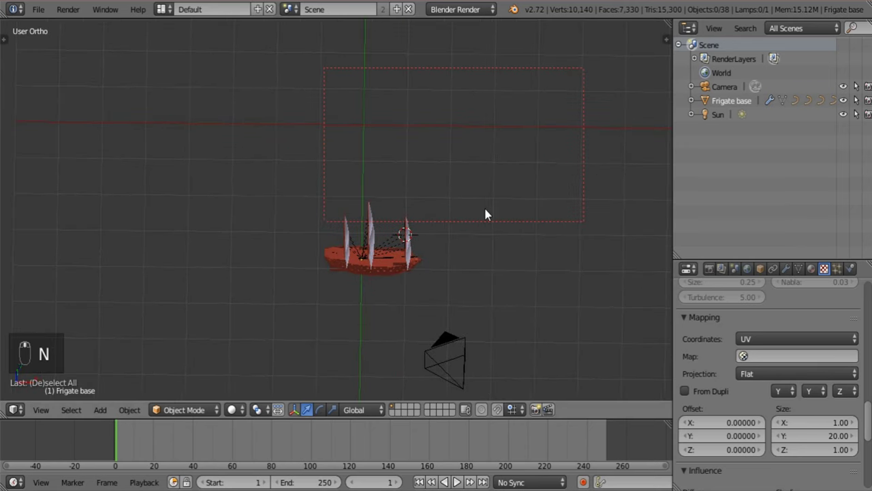
Add a mesh plane to the scene at the 3D cursor near the ship
key("shift+a")
left_click(554, 175)
scroll(435, 238, "down", 5)
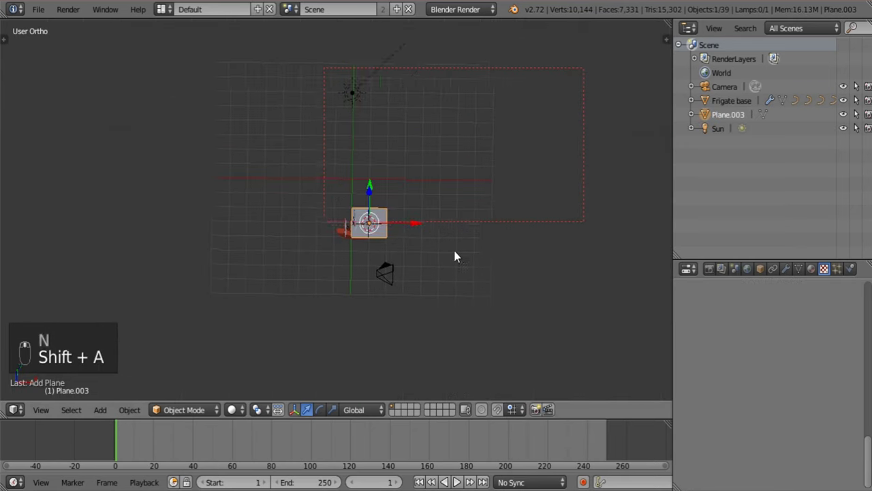
middle_click_drag(470, 188, 469, 206)
scroll(470, 206, "up", 5)
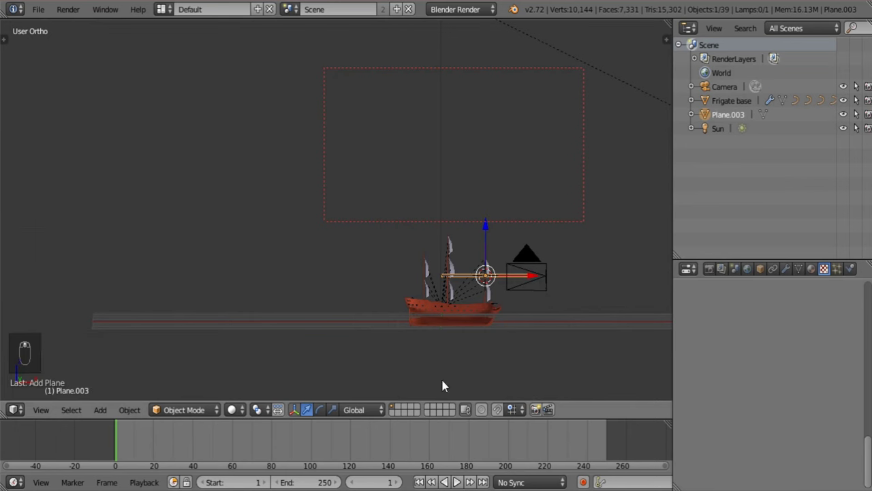
Collapse the Screencast Keys and Make Target sections among the 3D view's properties
key("n")
scroll(610, 277, "down", 8)
scroll(637, 308, "up", 2)
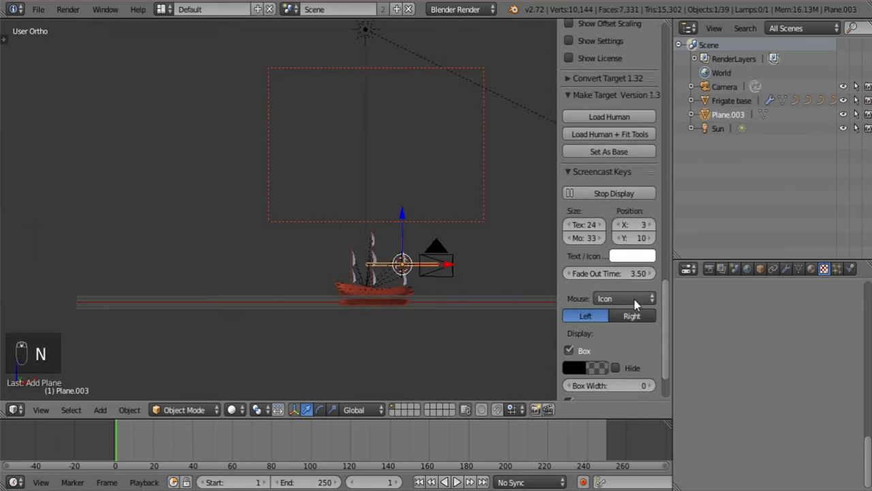
left_click(578, 179)
left_click(577, 195)
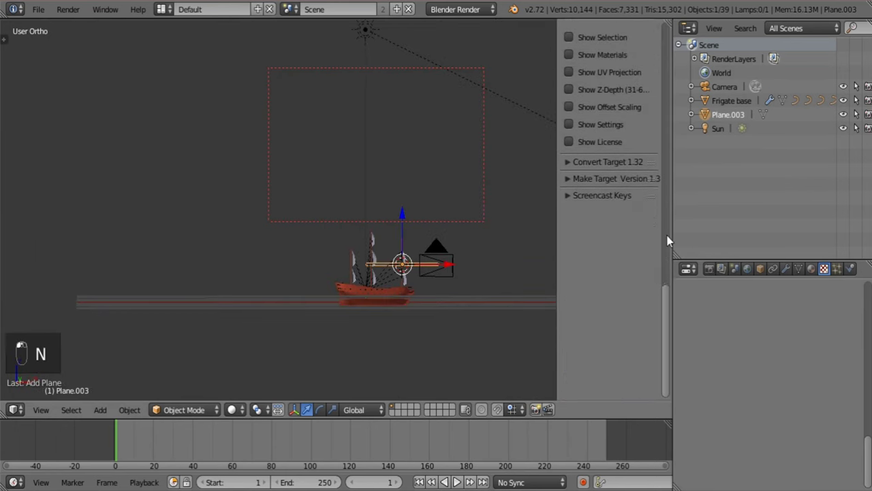
scroll(640, 243, "up", 10)
left_click(581, 179)
Set the 3D cursor's location to 0 on X, Y and Z
scroll(620, 211, "up", 8)
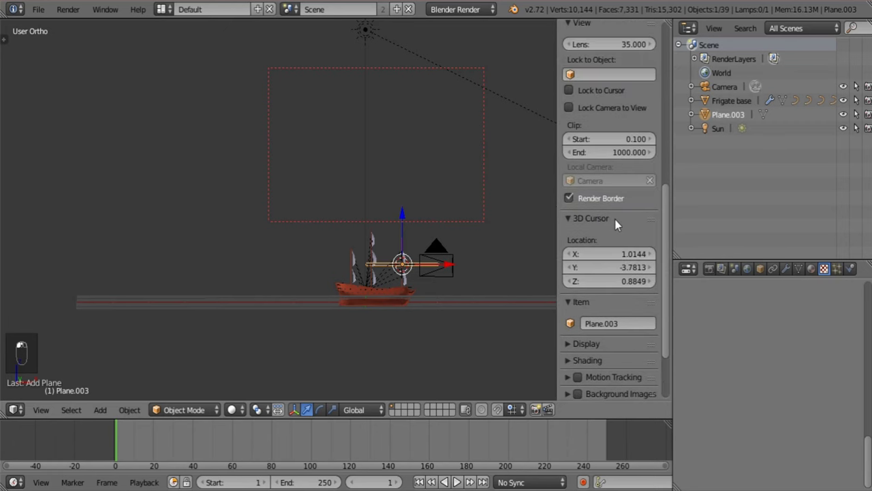
type("0")
key("Tab")
type("0")
key("Tab")
type("0")
key("Return")
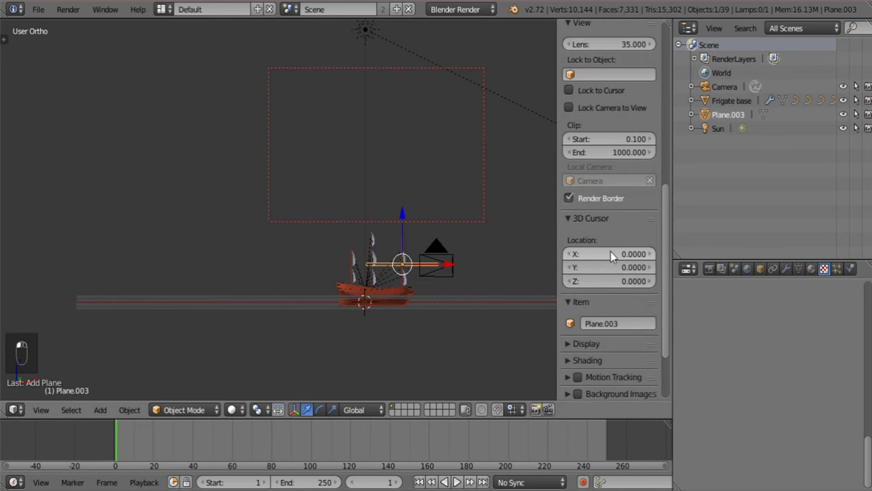
key("n")
Snap the selected plane to the 3D cursor at the world origin
middle_click_drag(615, 255, 506, 325)
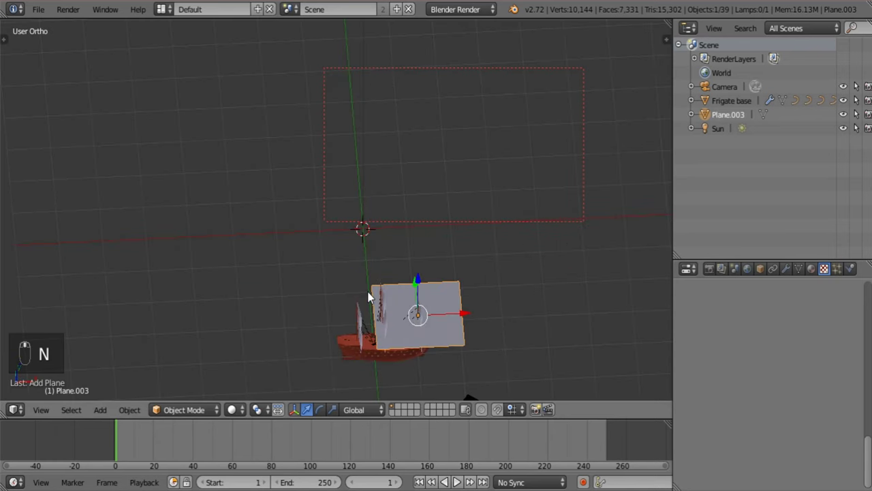
key("shift+s")
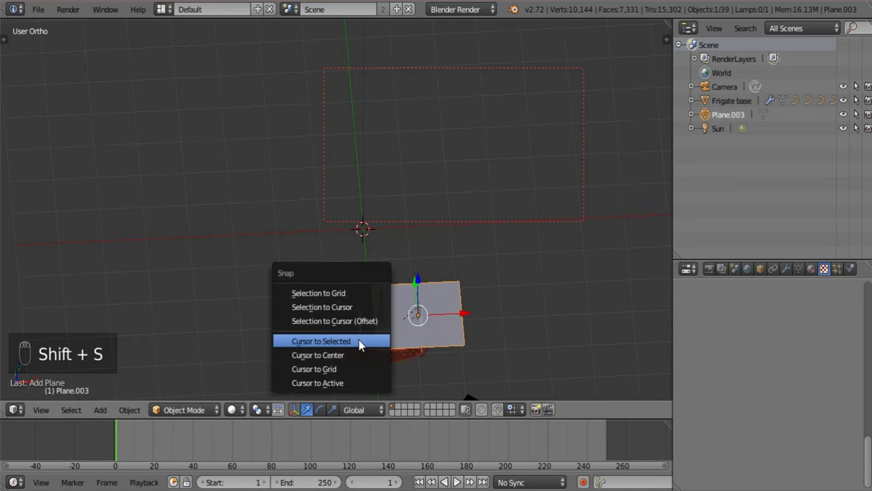
left_click(350, 306)
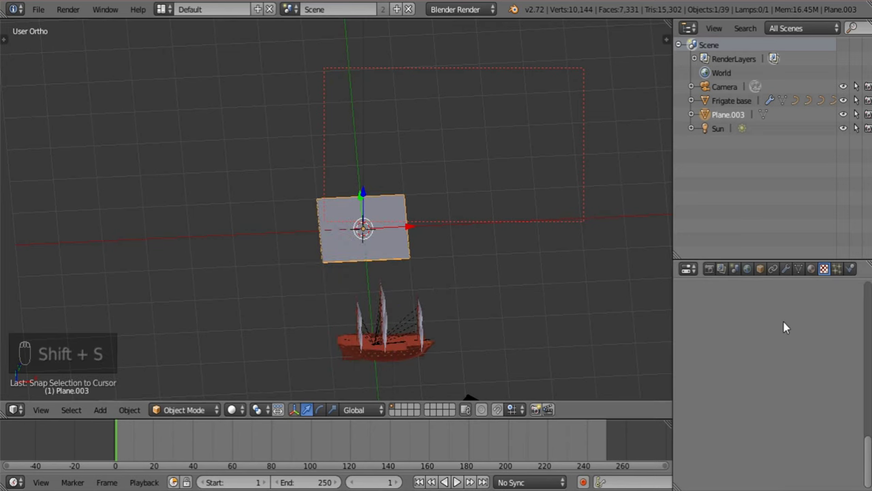
Rename the plane object as Sea
left_click(759, 271)
left_click(753, 311)
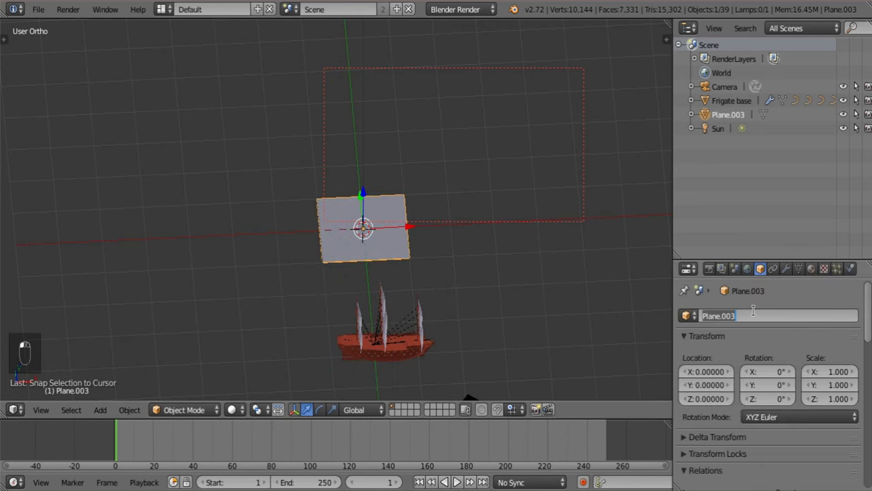
type("Sea")
key("Return")
Unwrap the Sea plane's UVs in Edit Mode and return to Object Mode
key("Tab")
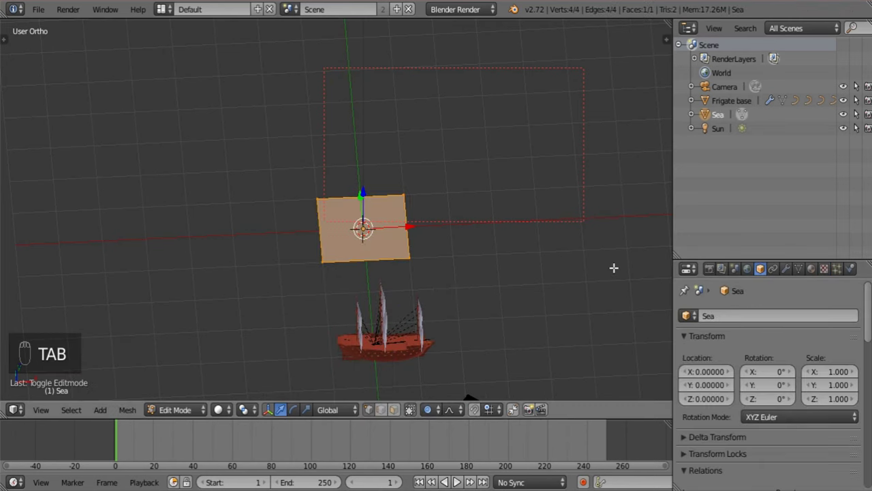
key("u")
left_click(613, 267)
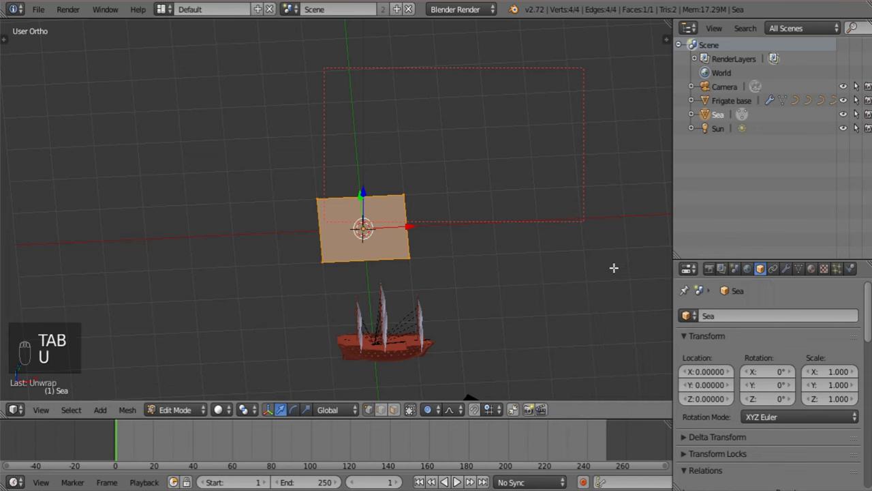
key("Tab")
Scale the Sea plane uniformly to 7.9 so it extends under the ship and camera
scroll(477, 269, "down", 5)
middle_click_drag(399, 237, 422, 223, "shift")
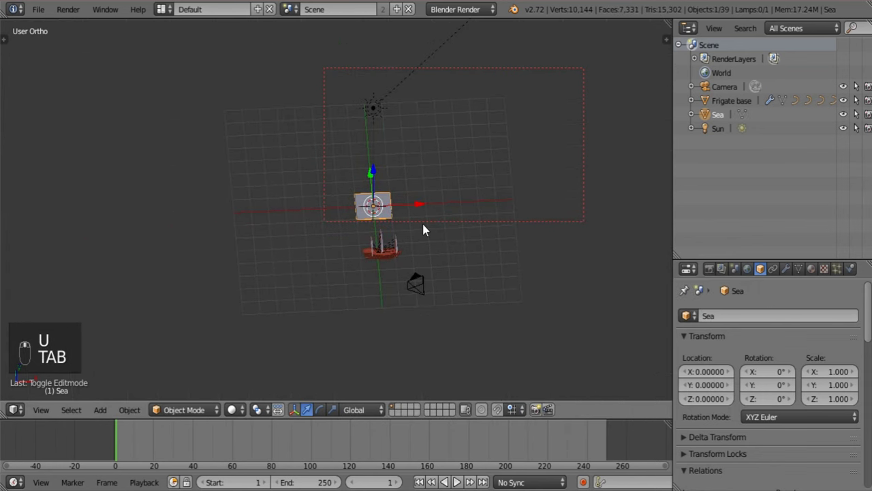
key("s")
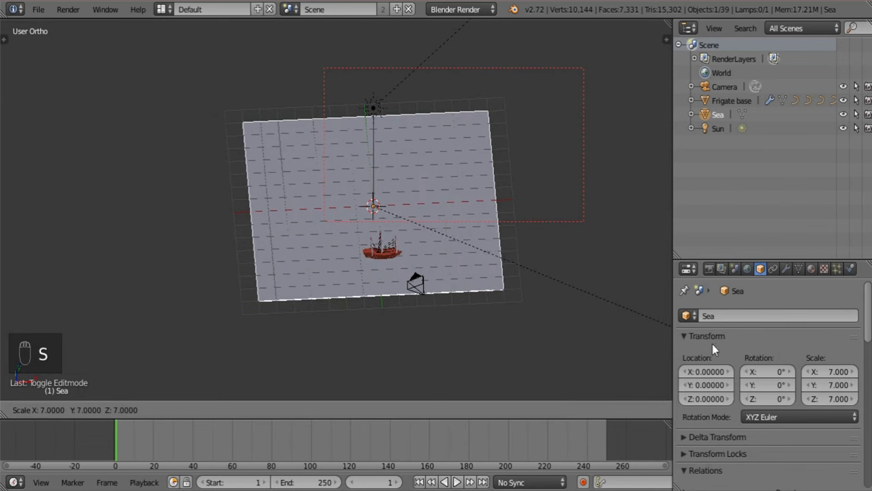
left_click(764, 346)
middle_click_drag(492, 274, 496, 323)
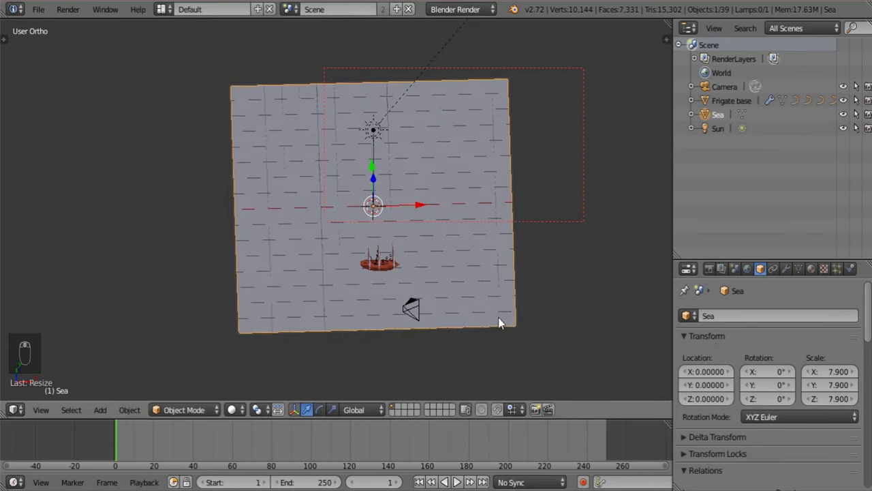
Create a new material named Sea on the sea plane
scroll(522, 341, "up", 2)
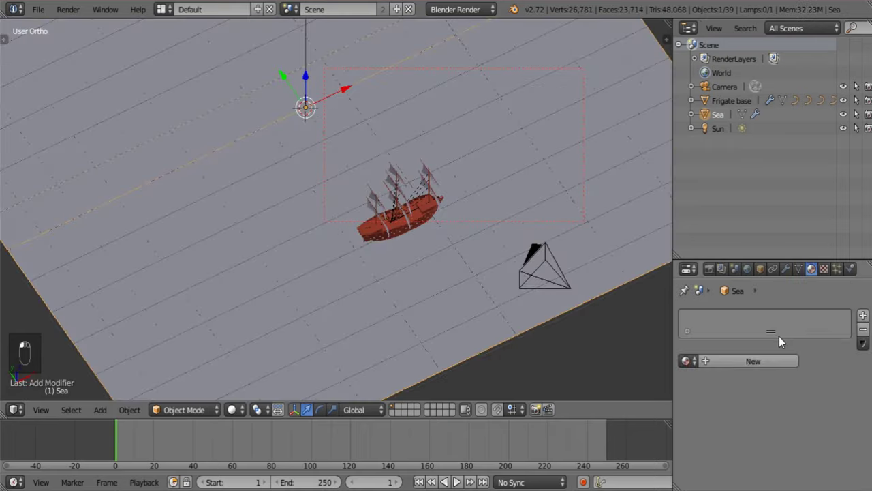
left_click(743, 361)
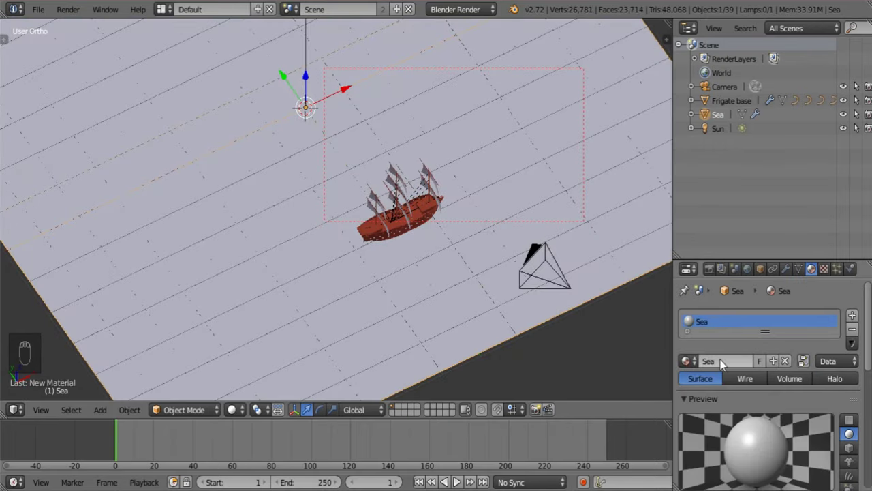
scroll(749, 361, "down", 3)
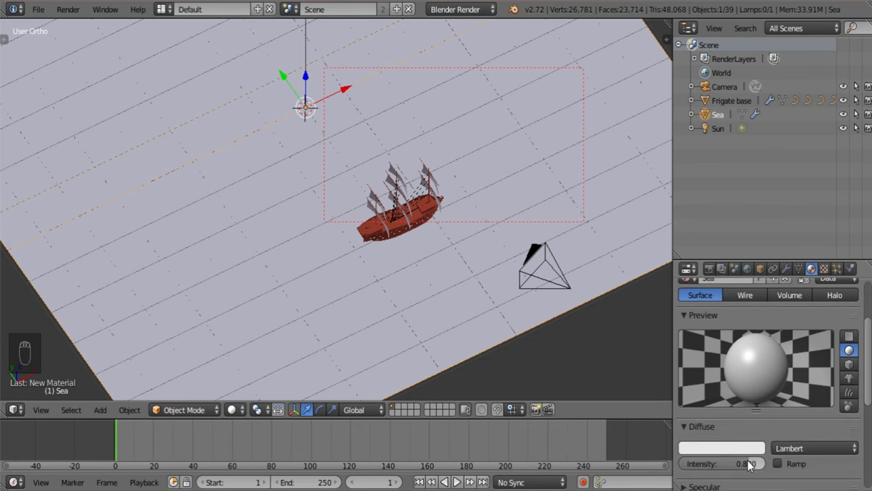
Set the Sea material's diffuse intensity to 1 and its diffuse colour to dark blue with H 0.627, S 0.808, V 0.406
left_click_drag(751, 463, 762, 464)
left_click(721, 448)
left_click_drag(700, 308, 728, 285)
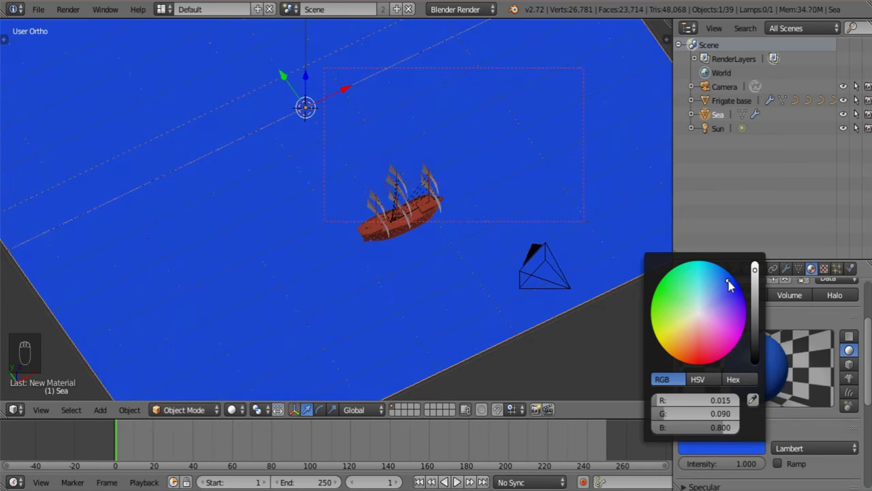
left_click_drag(700, 413, 658, 436)
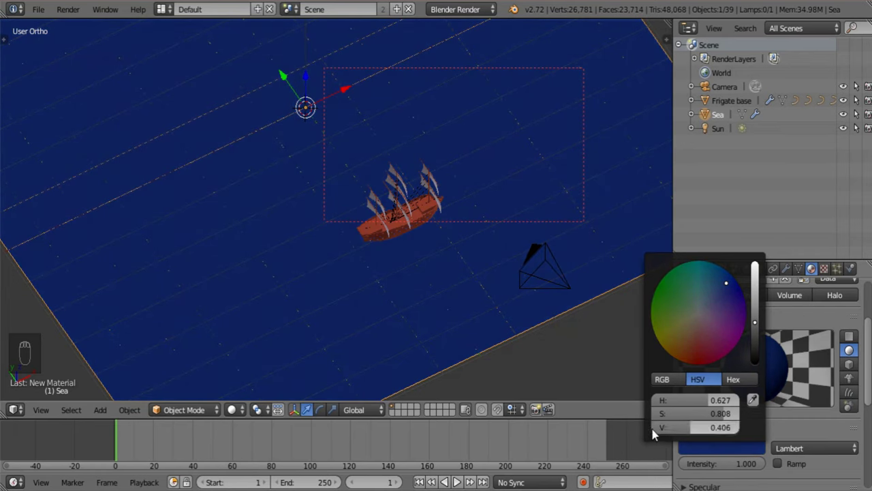
Switch the Sea material's diffuse shader to Toon with size 1.28 and smooth 0
scroll(809, 376, "down", 3)
left_click(810, 363)
left_click(789, 318)
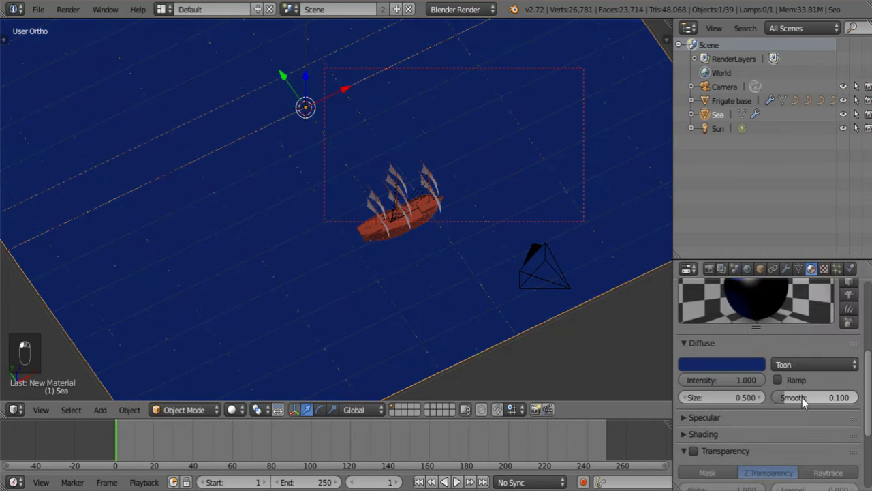
left_click(709, 399)
type("1.28")
key("Return")
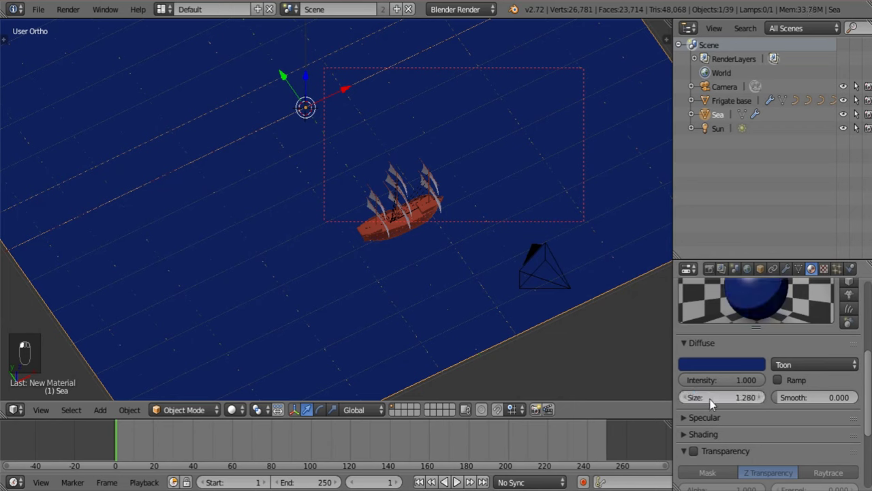
Lower the Sea material's specular intensity to its minimum
scroll(705, 382, "down", 3)
left_click(702, 360)
left_click_drag(752, 371, 633, 375)
left_click(709, 334)
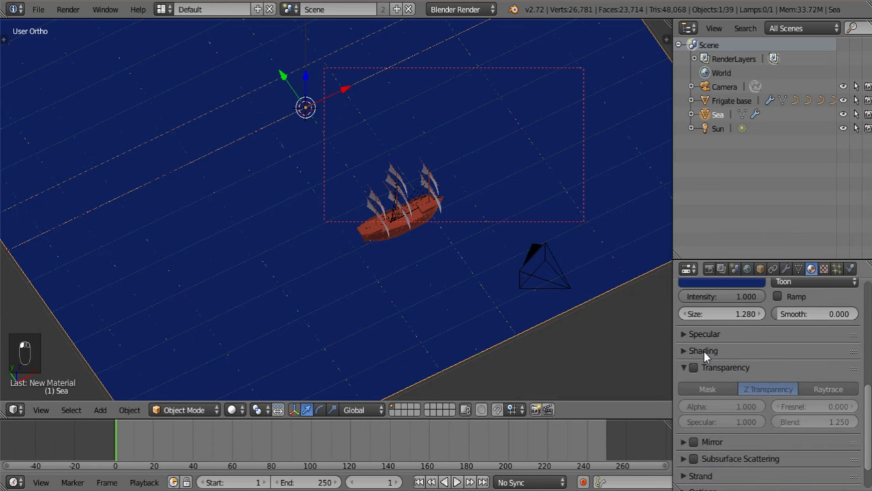
Collapse the material's Transparency and Options sections and review its Shadow settings
left_click(683, 367)
left_click(684, 434)
scroll(707, 409, "down", 3)
left_click(680, 351)
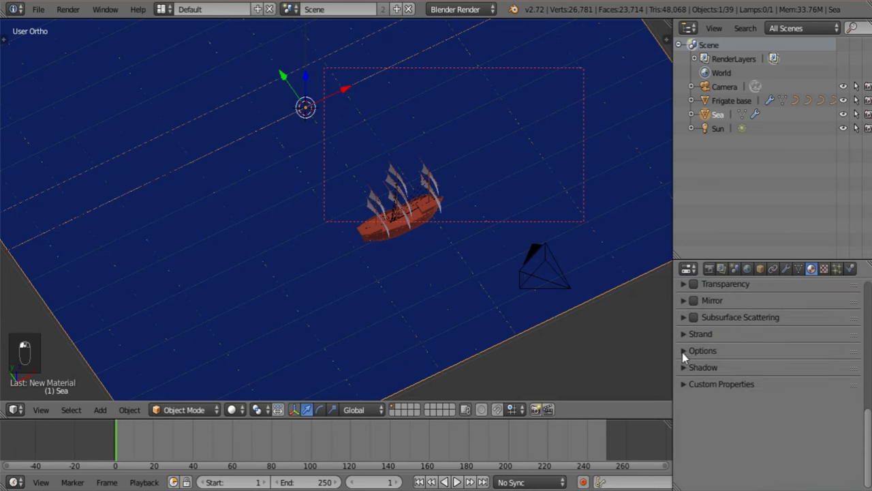
left_click(684, 368)
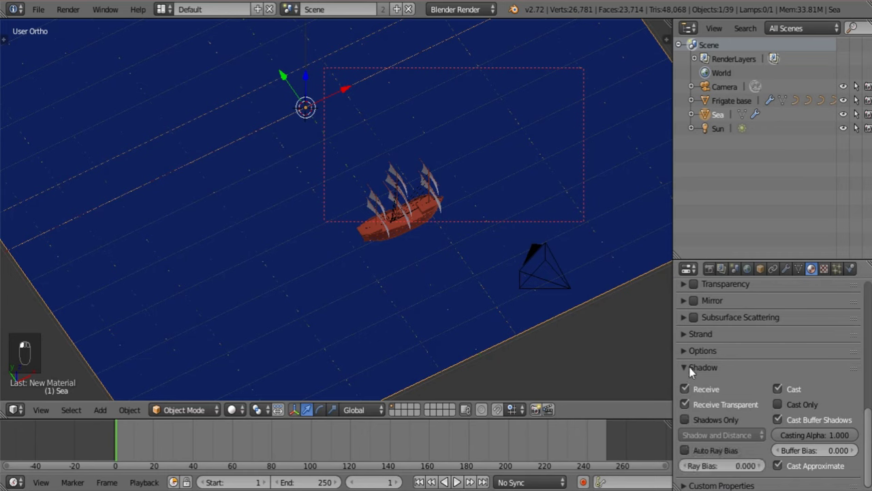
left_click(690, 371)
scroll(815, 383, "up", 10)
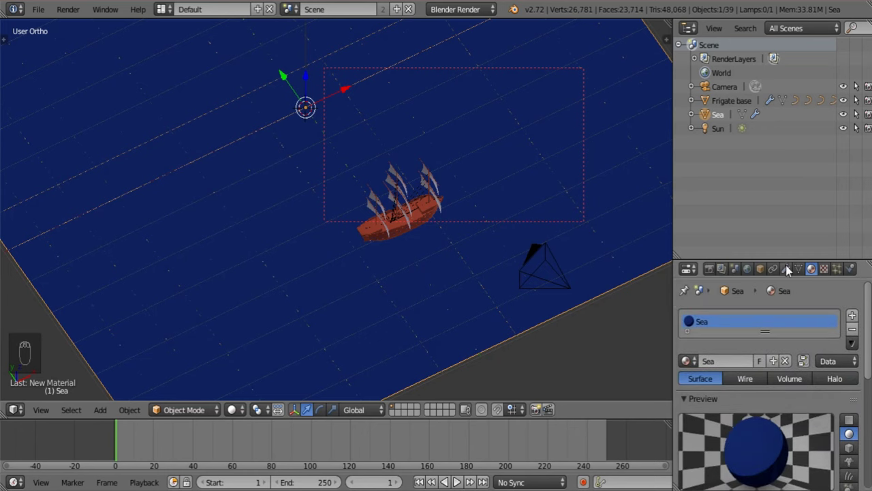
Add a new texture to the Sea material and name it Dynamic Paint
middle_click_drag(516, 228, 512, 247)
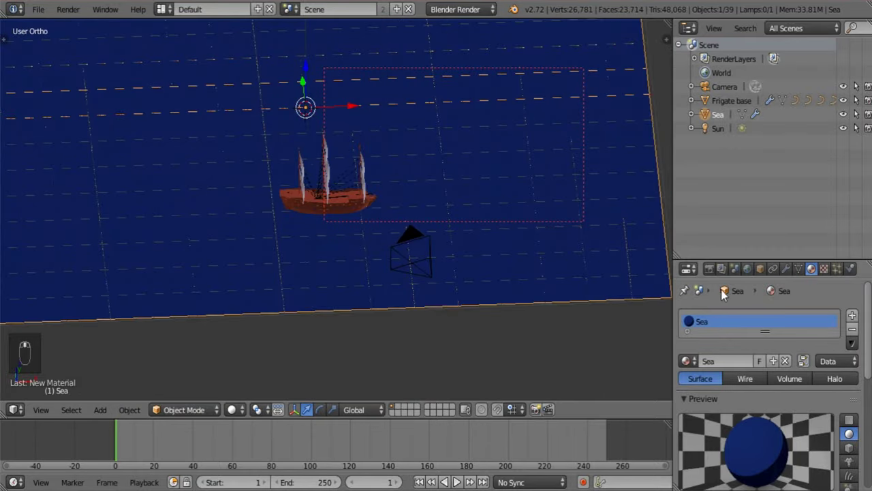
left_click(825, 270)
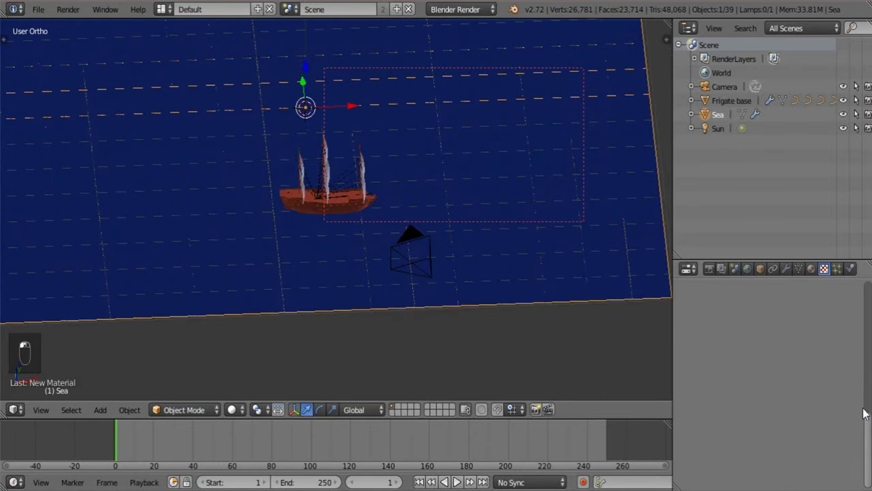
left_click_drag(831, 261, 750, 154)
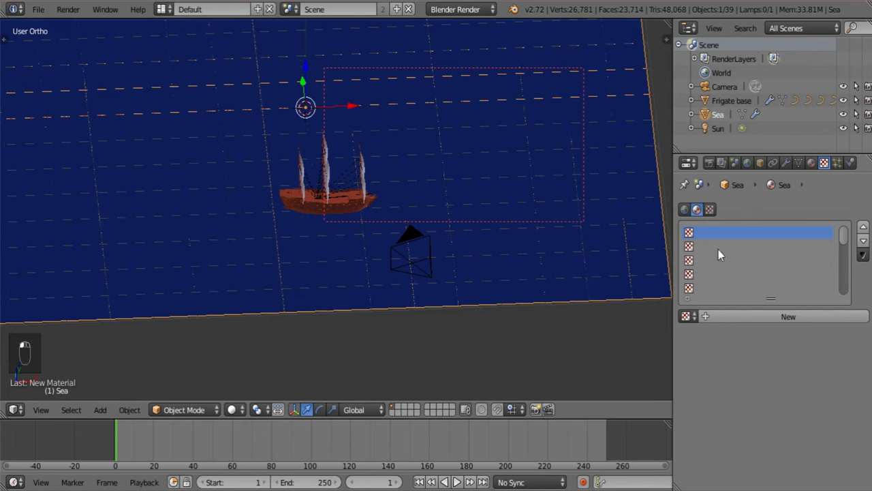
left_click(731, 320)
left_click(729, 317)
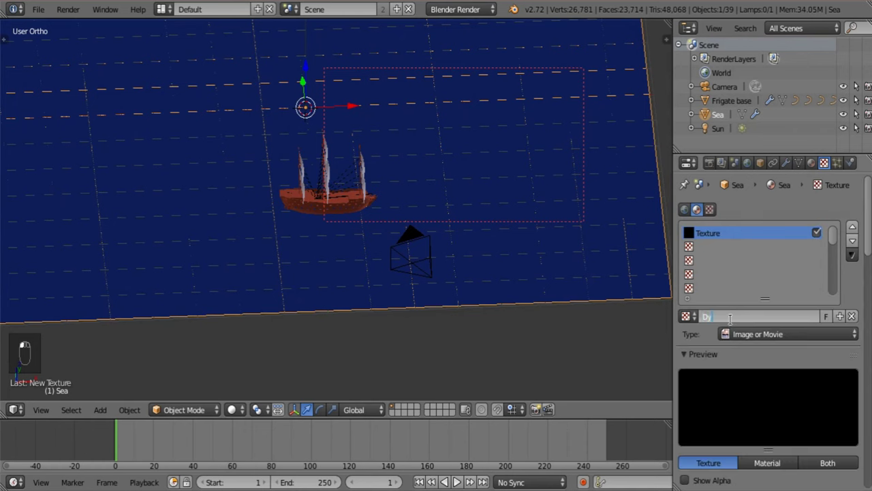
key("Return")
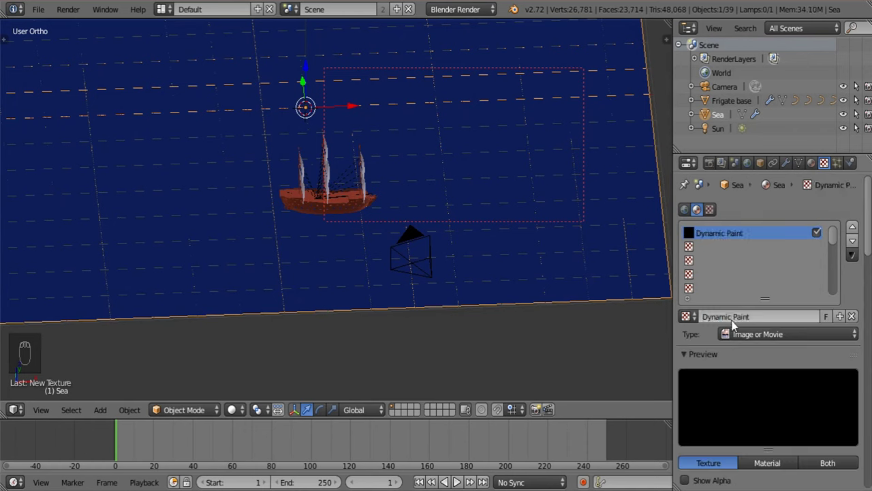
Add a second texture in the Sea material's next slot, named "Dynamic waves (normal influence)"
left_click(707, 247)
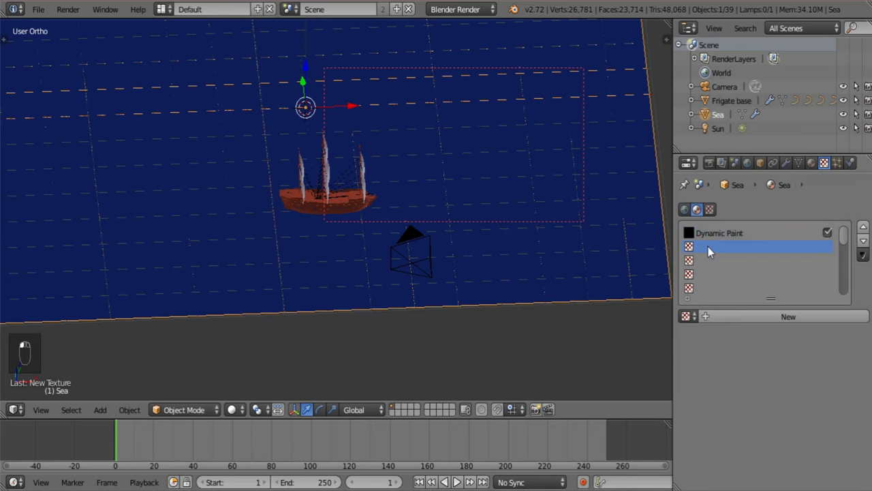
left_click(719, 320)
left_click(716, 318)
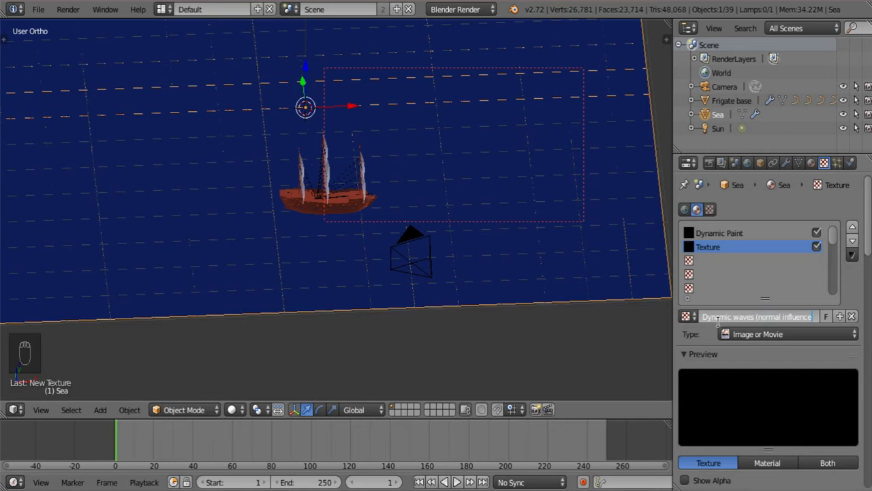
key("Return")
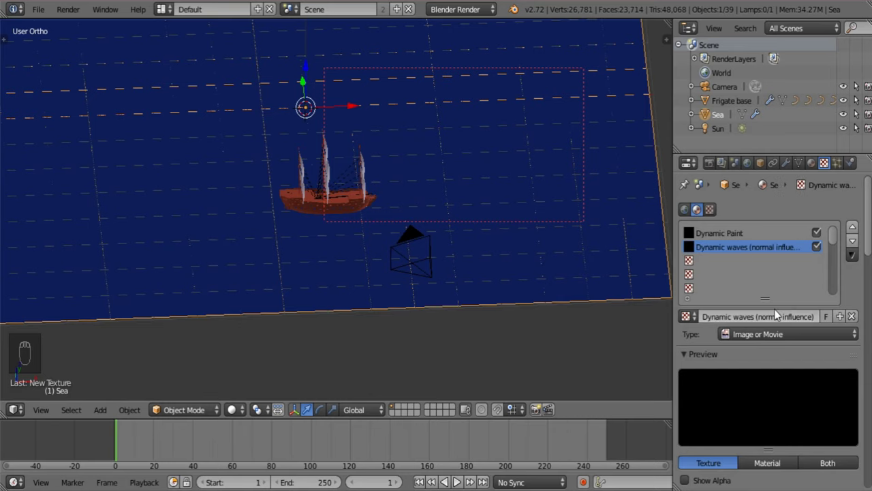
Lower the frigate along the Z axis by about 0.1 units so its hull sits partly below the sea surface
middle_click_drag(371, 219, 280, 288)
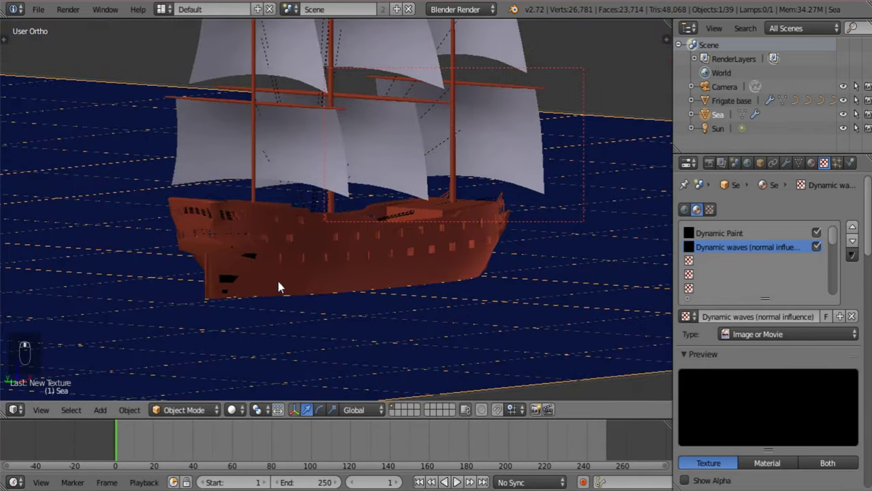
right_click(270, 280)
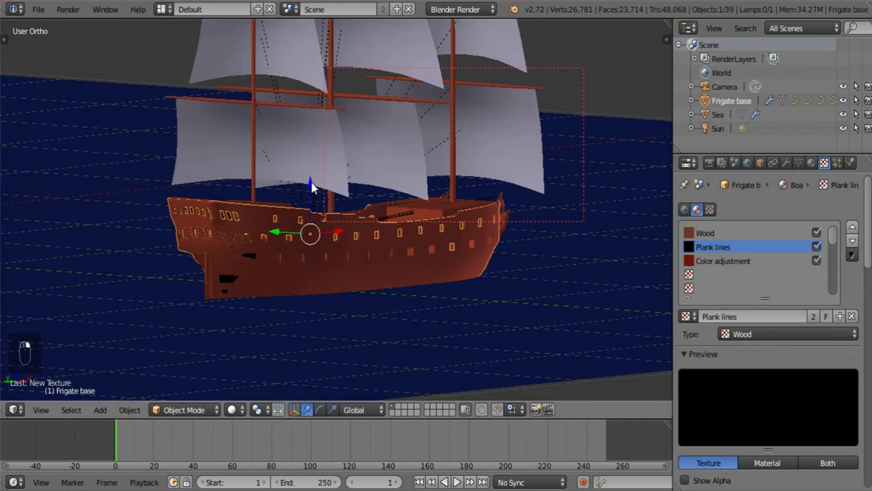
key("g")
key("z")
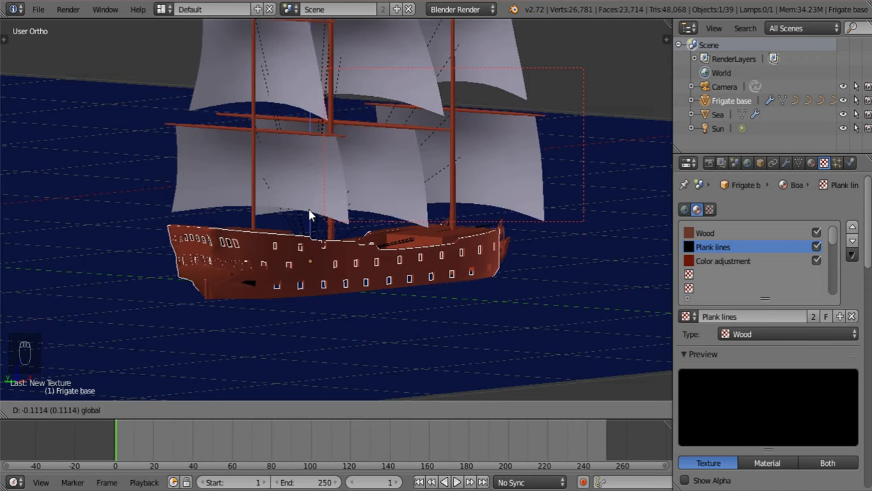
left_click(312, 214)
middle_click_drag(311, 214, 234, 224)
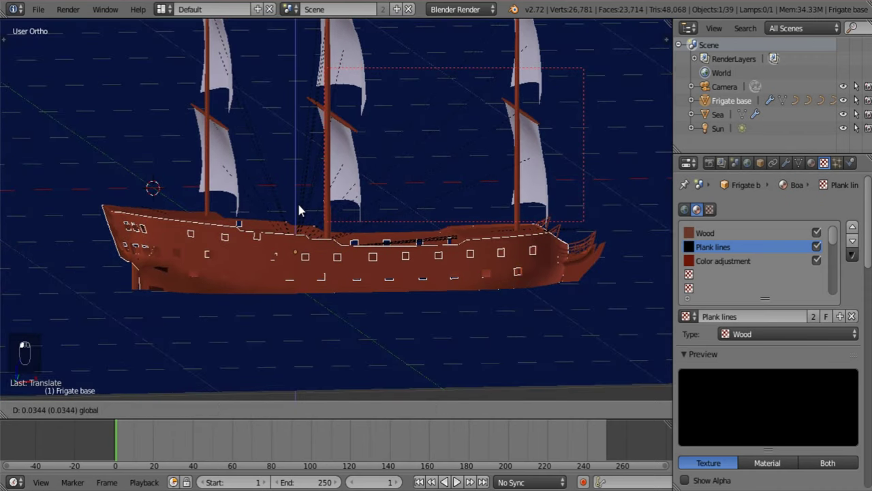
scroll(280, 221, "down", 2)
Move the frigate backwards along the X axis until the whole ship is beyond the edge of the sea plane
middle_click_drag(278, 222, 486, 325)
scroll(342, 245, "down", 3)
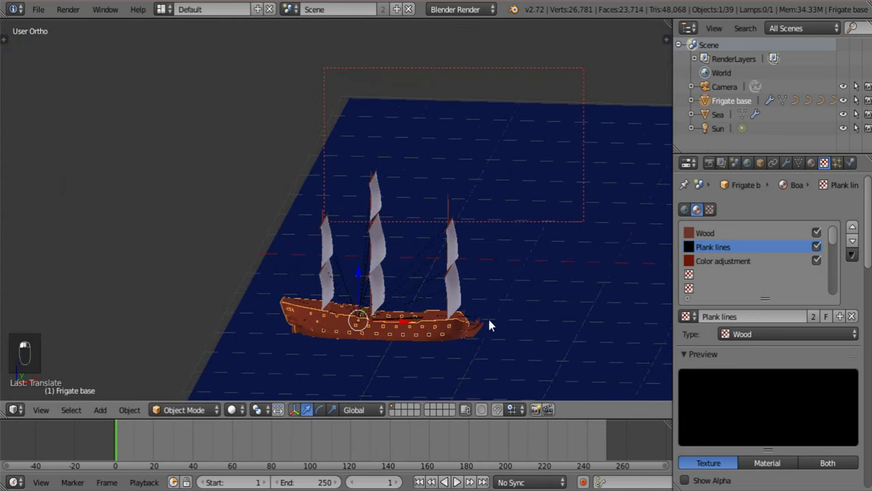
key("g")
key("x")
left_click_drag(249, 298, 152, 285)
middle_click_drag(222, 300, 259, 307, "shift")
scroll(218, 308, "up", 2)
left_click(120, 314)
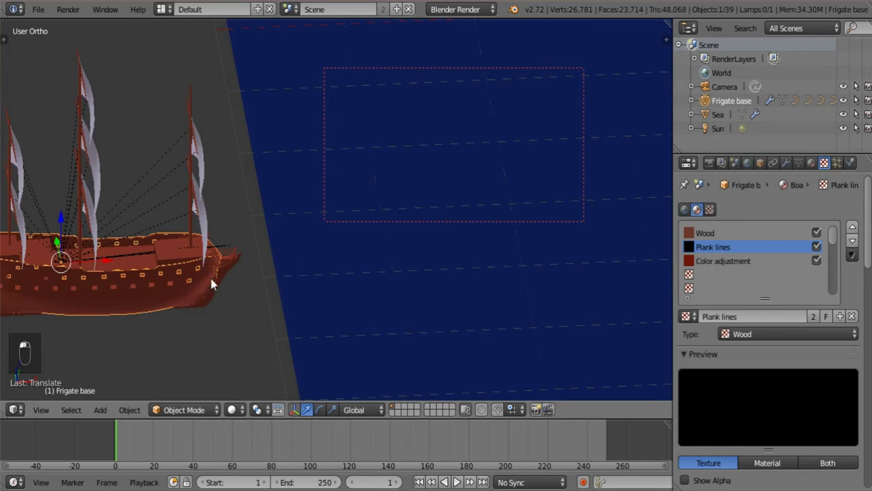
Move the frigate along the Y axis to centre it on the sea plane's width
scroll(234, 255, "down", 5)
middle_click_drag(379, 301, 338, 300)
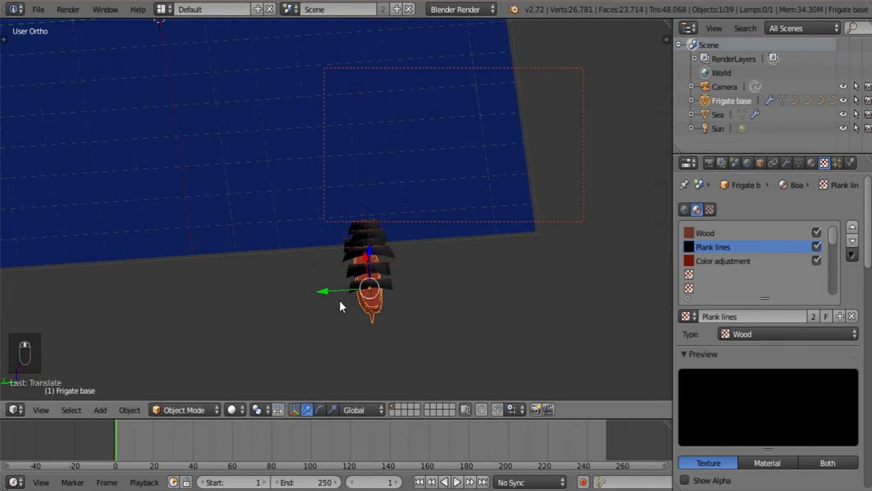
key("g")
key("y")
left_click(151, 291)
middle_click_drag(305, 333, 174, 257)
Enable Dynamic Paint physics on the Frigate base and add a brush to it
middle_click_drag(389, 327, 426, 312)
middle_click_drag(201, 304, 296, 308, "shift")
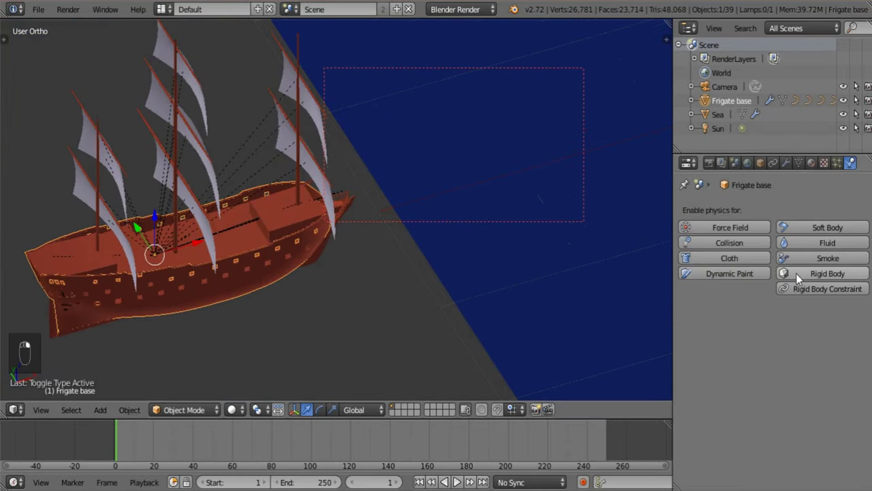
left_click(738, 271)
left_click(803, 333)
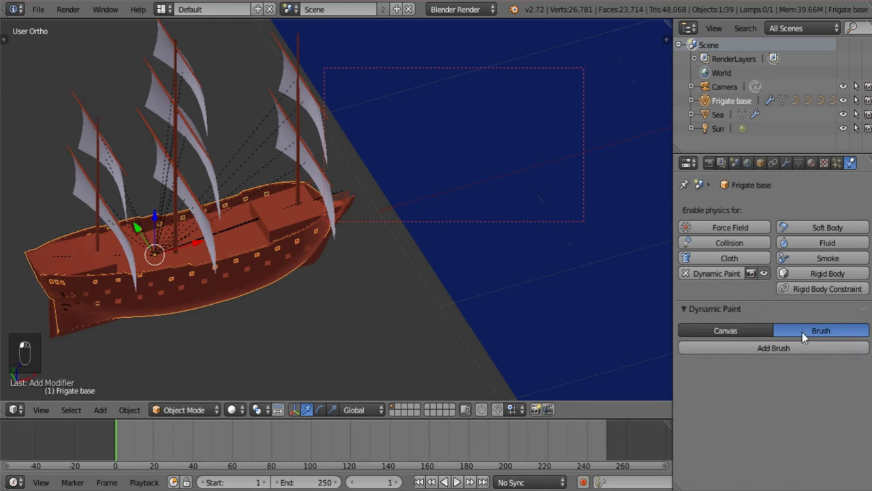
left_click(759, 349)
middle_click_drag(314, 277, 390, 215, "shift")
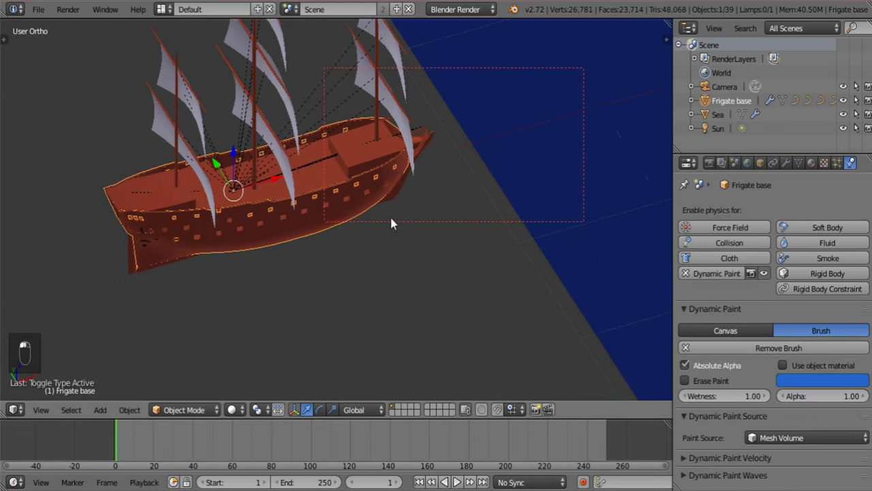
Set the Frigate base brush's paint source to Mesh Volume + Proximity with a paint distance of 0.1
left_click(802, 439)
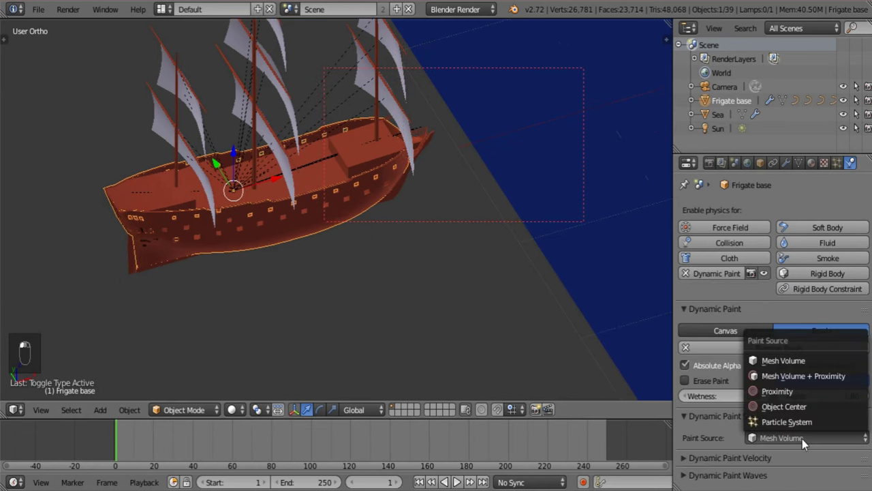
left_click(795, 376)
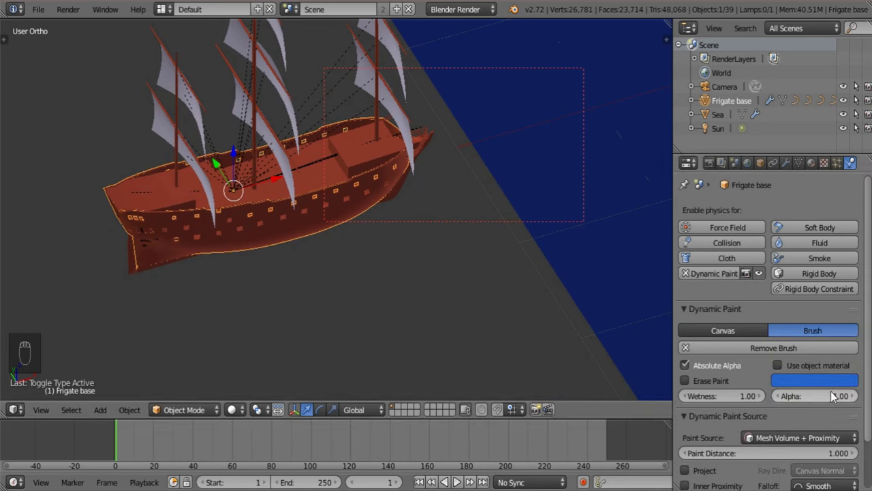
scroll(768, 403, "down", 2)
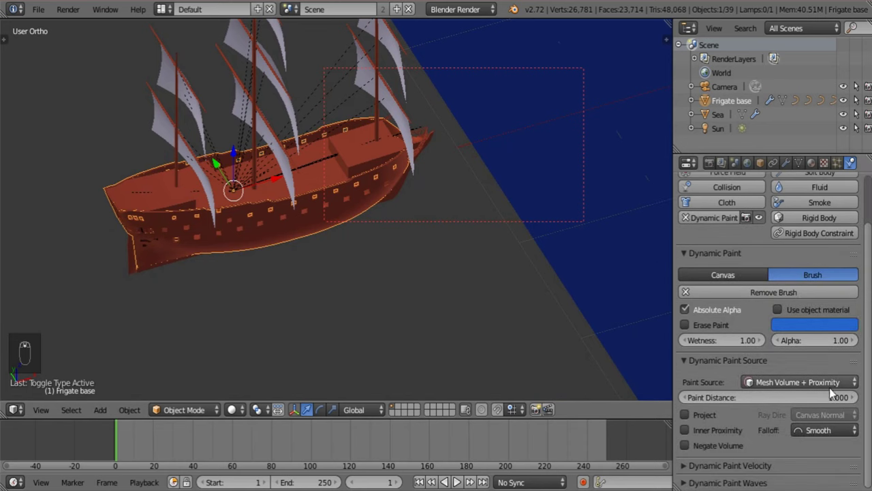
left_click(768, 401)
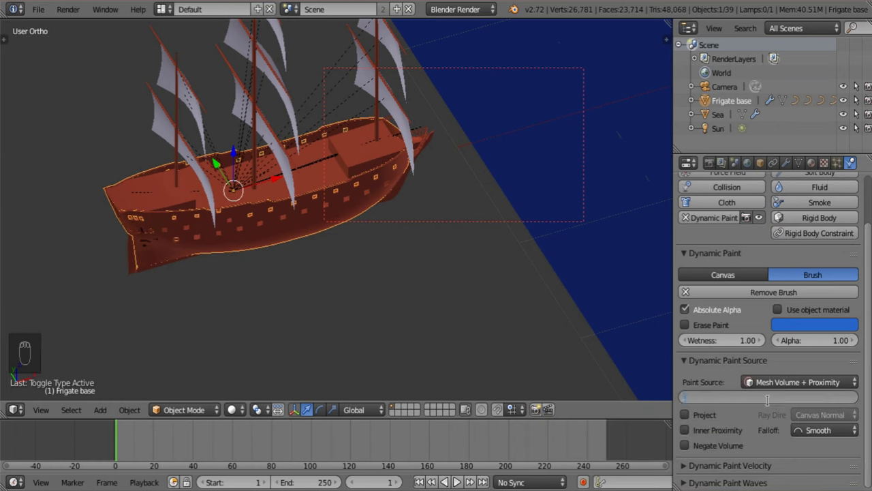
type("0.1")
key("Return")
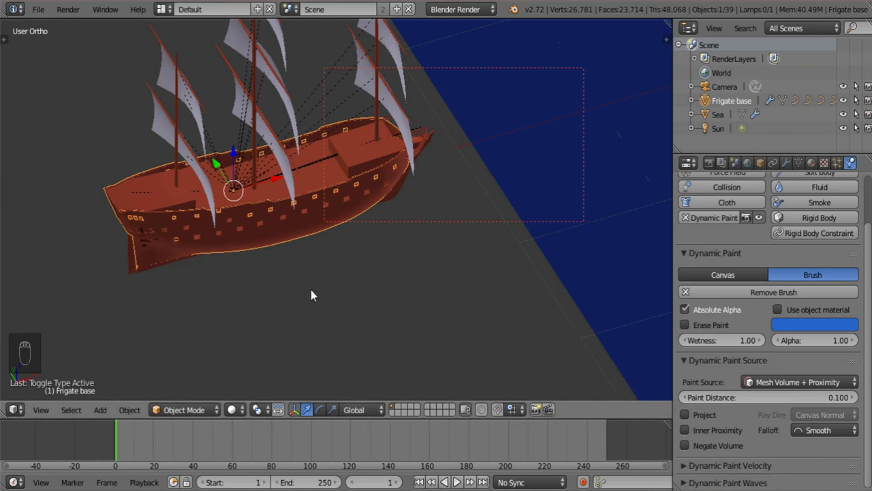
Enable Dynamic Paint physics on the rudder at the ship's stern and add a brush to it
middle_click_drag(342, 301, 426, 275)
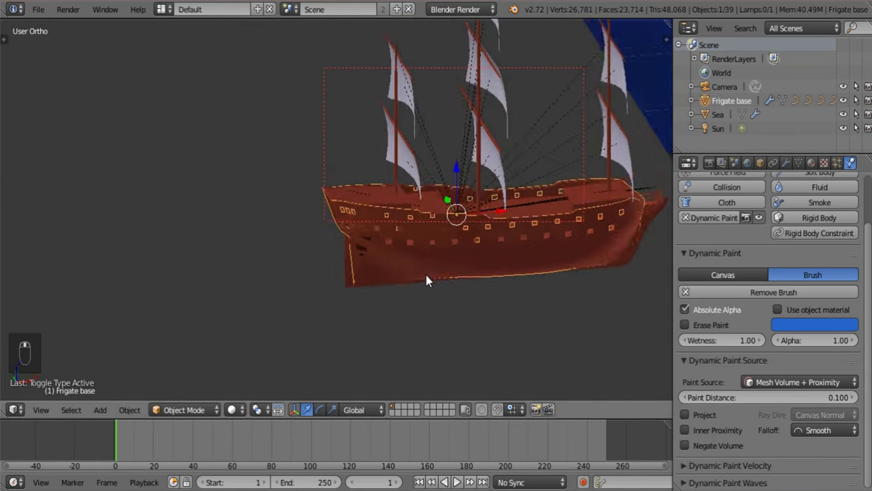
scroll(554, 371, "up", 4)
middle_click_drag(555, 367, 361, 310, "shift")
right_click(280, 271)
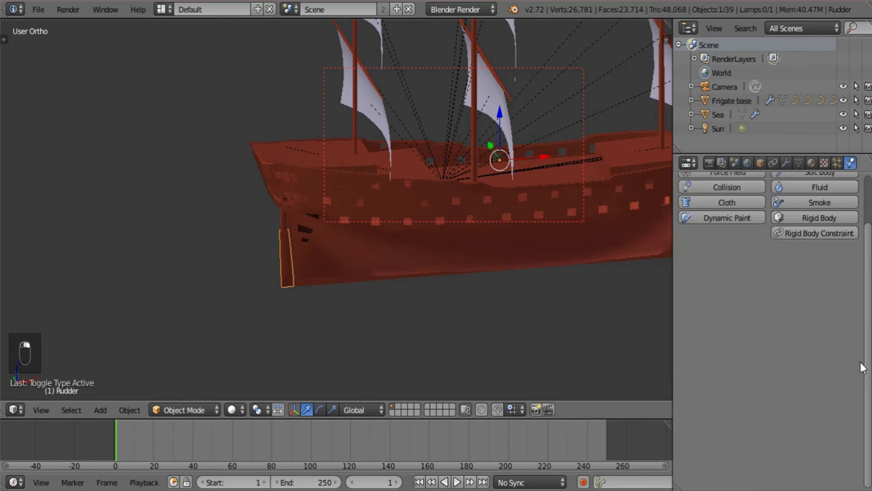
left_click(730, 218)
left_click(778, 278)
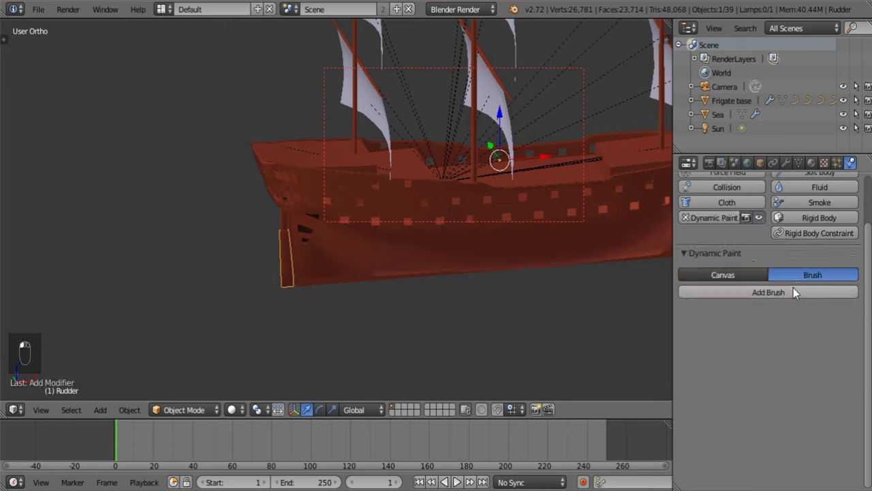
left_click(790, 292)
Enable Dynamic Paint on the keel piece along the hull's underside, Plane.001, and add a brush
right_click(312, 286)
right_click(311, 286)
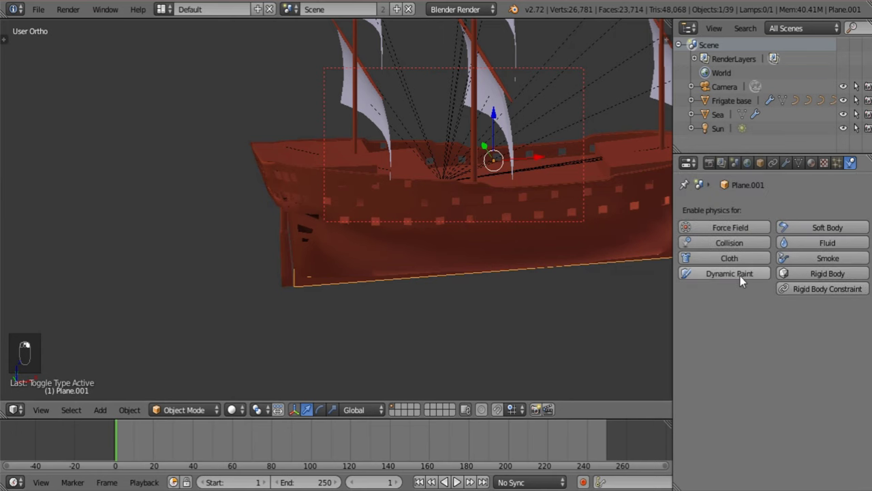
left_click(741, 276)
left_click(796, 332)
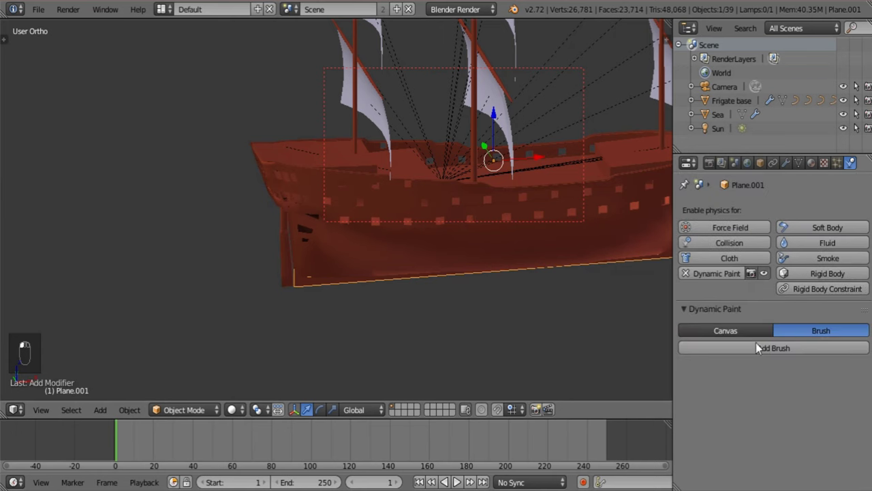
left_click(770, 348)
Insert a Location keyframe for the Frigate base at frame 1, with the ship at its starting position
mouse_move(426, 381)
middle_mouse_down()
mouse_move(506, 302)
mouse_move(374, 329)
mouse_move(266, 311)
mouse_move(80, 320)
mouse_move(616, 337)
mouse_move(741, 359)
mouse_move(627, 320)
mouse_move(525, 301)
mouse_move(496, 315)
middle_mouse_up()
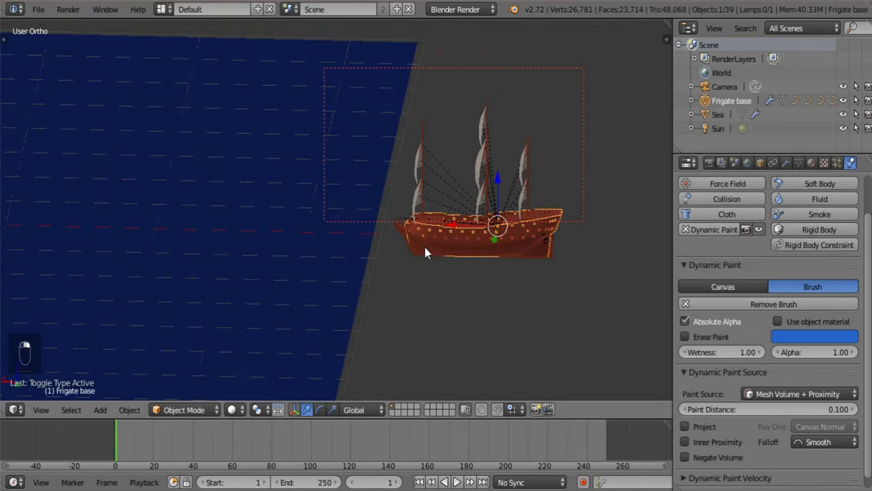
scroll(425, 246, "down", 2)
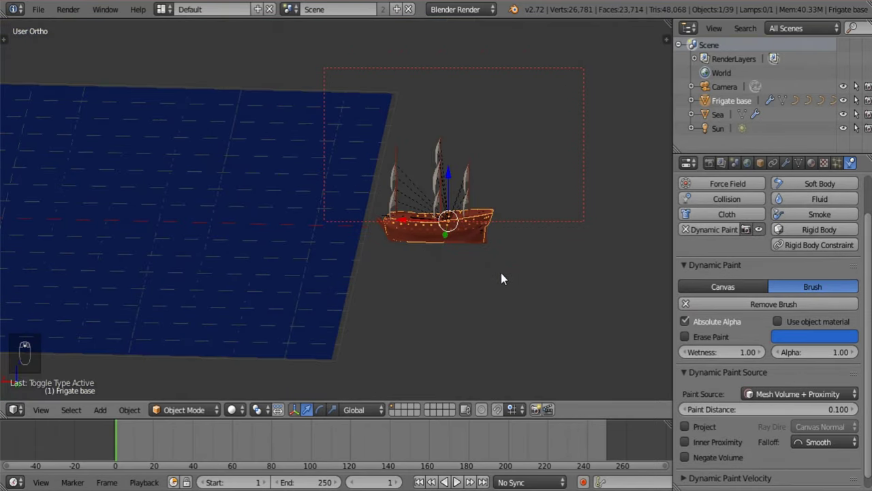
key("i")
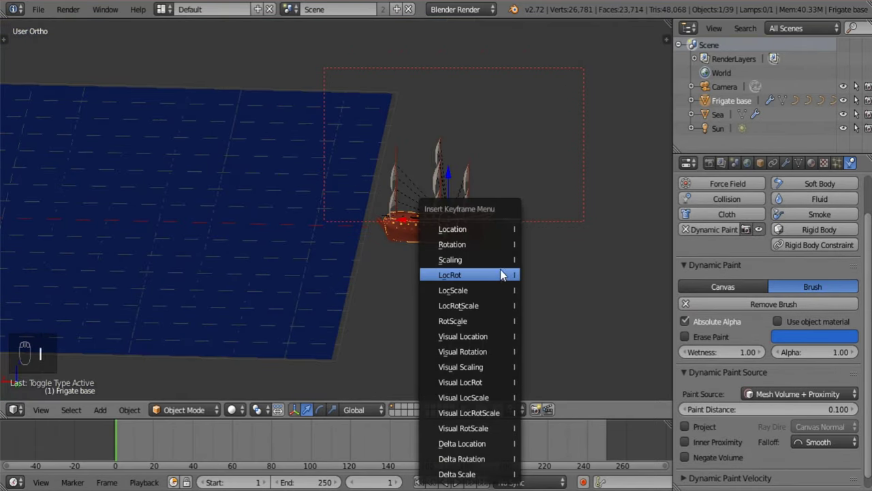
left_click(495, 229)
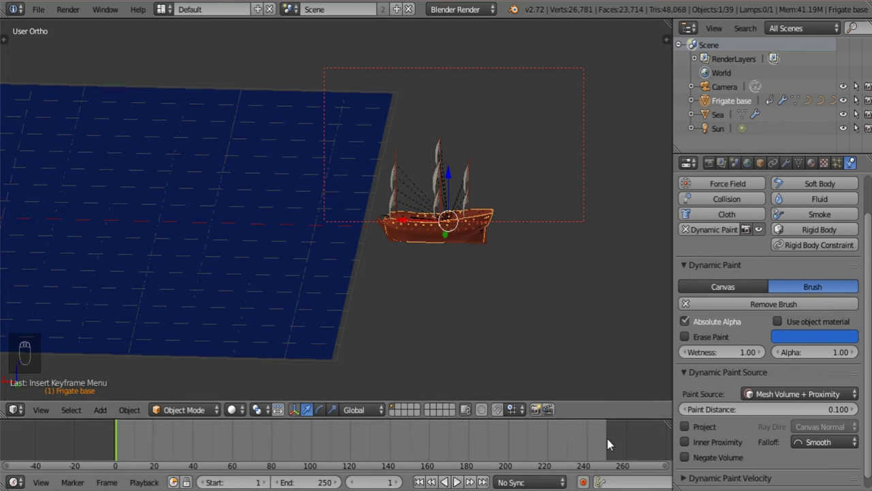
Go to frame 250 and move the frigate along the X axis across the sea to beyond the opposite edge
left_click(607, 439)
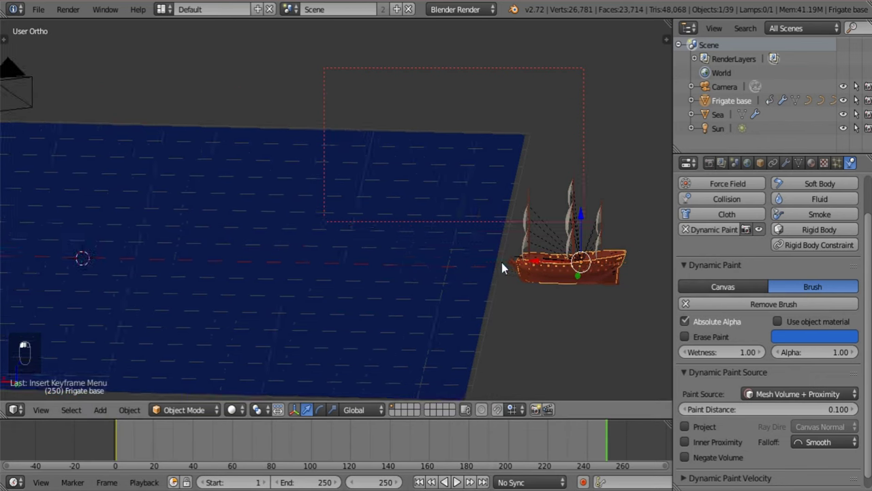
middle_click_drag(454, 246, 639, 286, "shift")
key("g")
key("x")
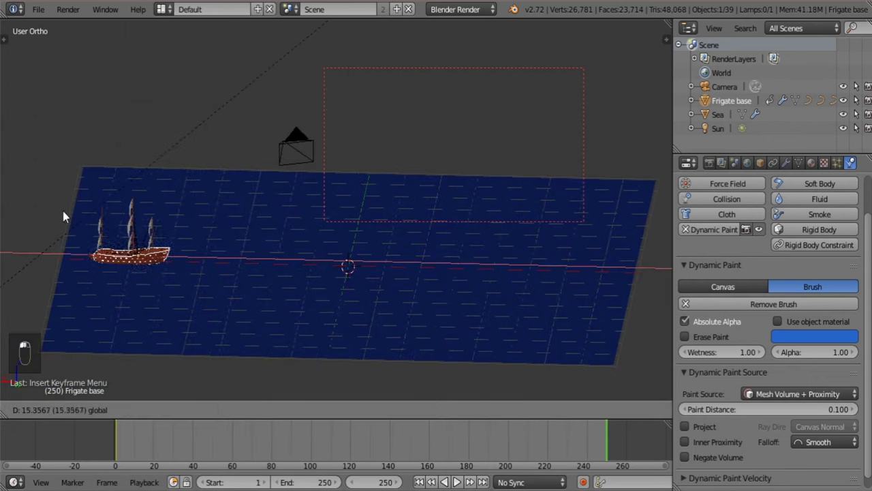
left_click(4, 221)
middle_click_drag(126, 255, 310, 282, "shift")
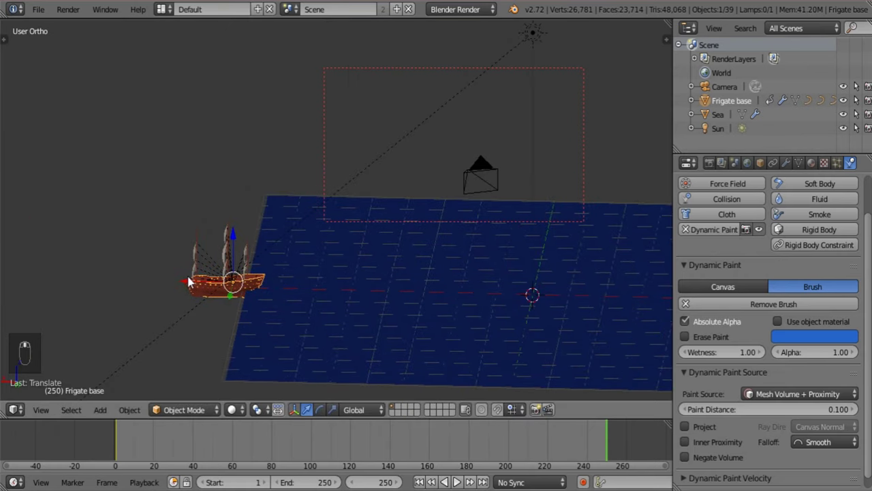
Move the frigate farther along the X axis, clear of the sea's edge, and insert a Location keyframe at frame 250
key("g")
key("x")
left_click(146, 286)
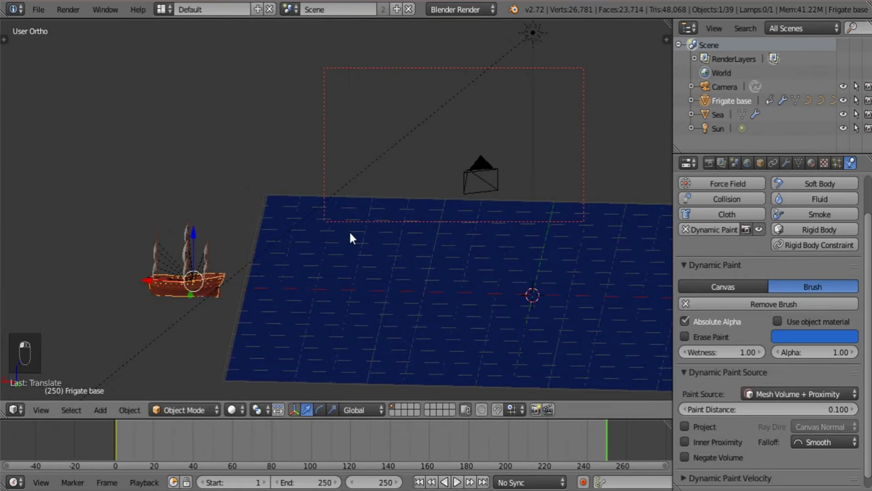
key("i")
left_click(348, 211)
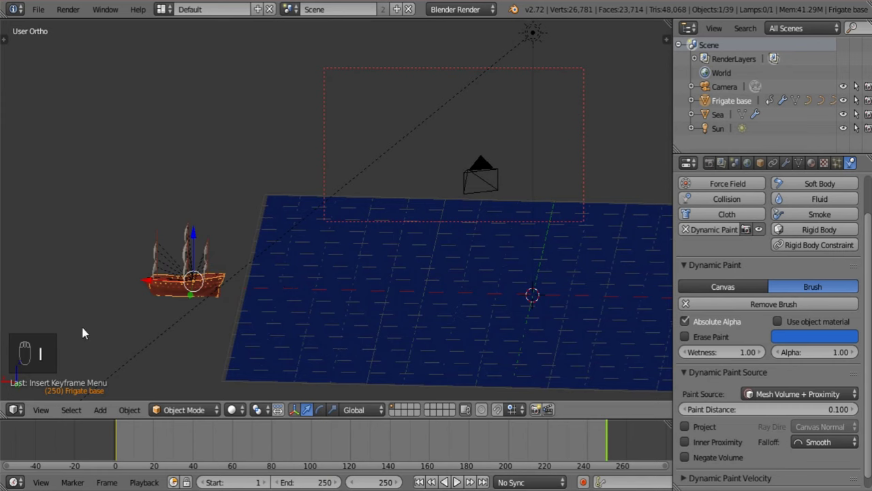
Apply linear extrapolation to the Frigate base location curves in the Graph Editor and fit the curves in view
left_click(12, 409)
left_click(35, 355)
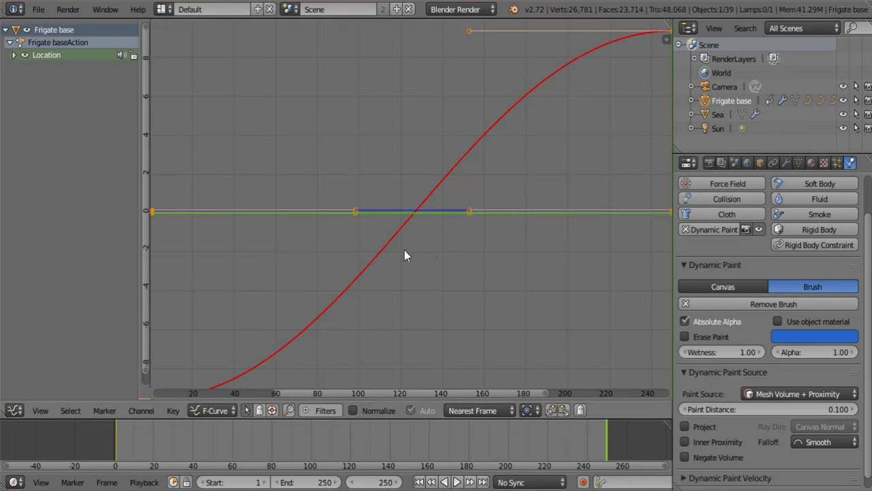
left_click(141, 410)
mouse_move(188, 261)
left_click(314, 279)
key("Home")
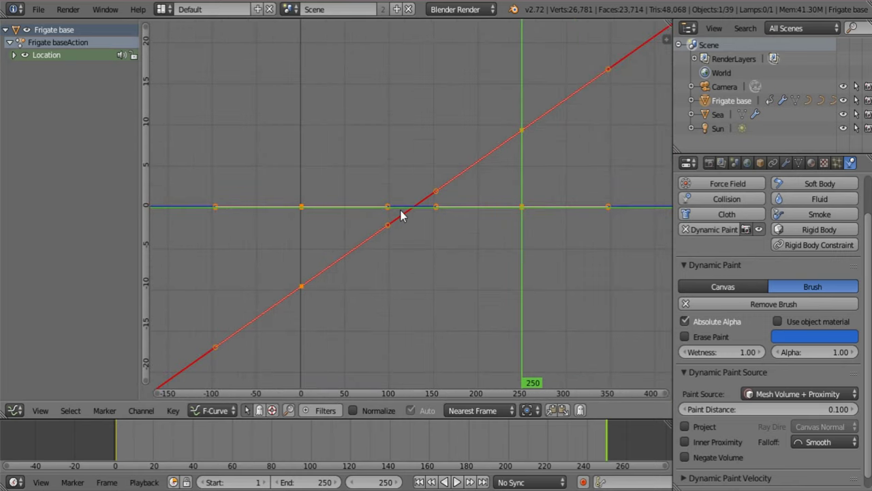
Return the curve editor area to the 3D View and split it into two side-by-side viewports
left_click(13, 411)
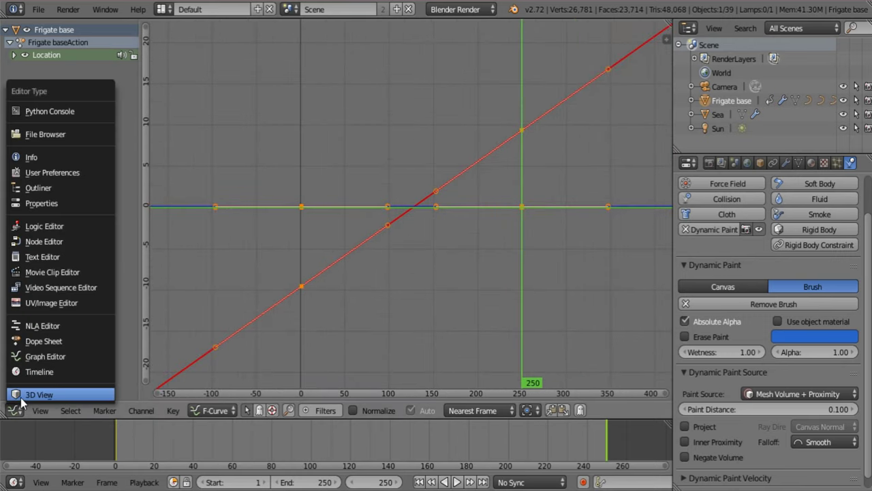
left_click(28, 397)
middle_click_drag(568, 296, 522, 285, "shift")
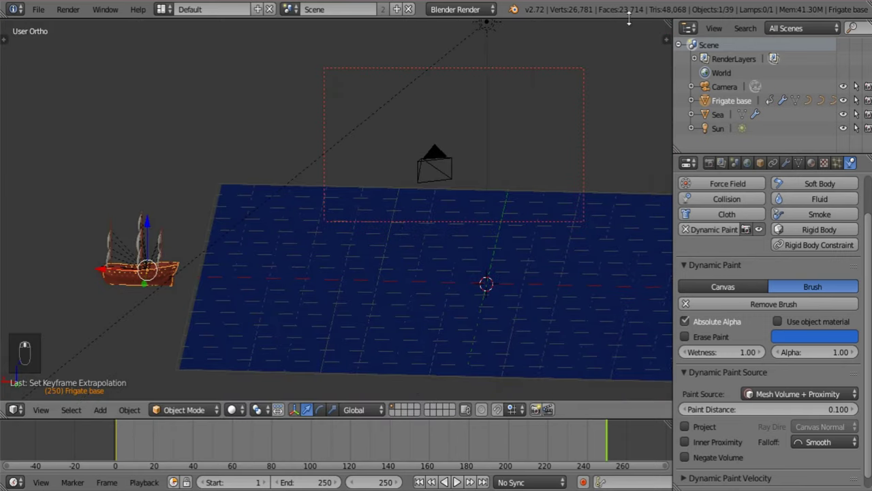
left_click_drag(667, 29, 436, 320)
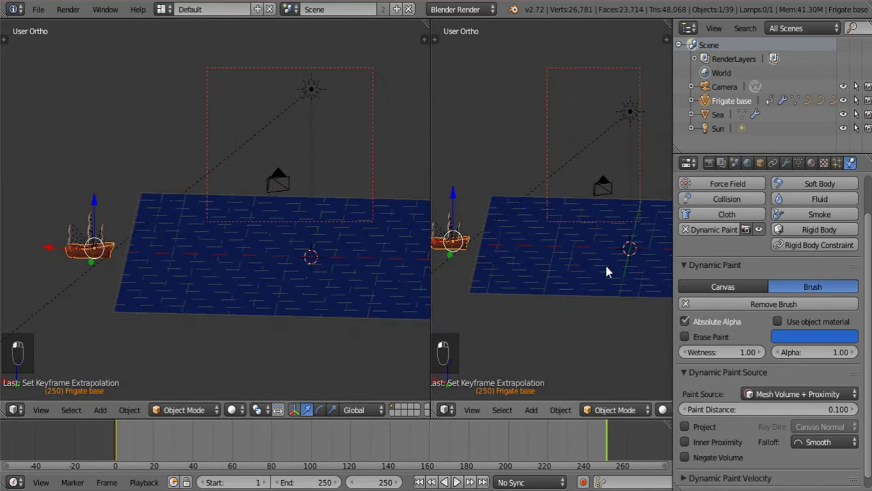
Play back the ship's crossing with the Sea hidden, then return to frame 1 and unhide the Sea
right_click(607, 271)
left_click(844, 115)
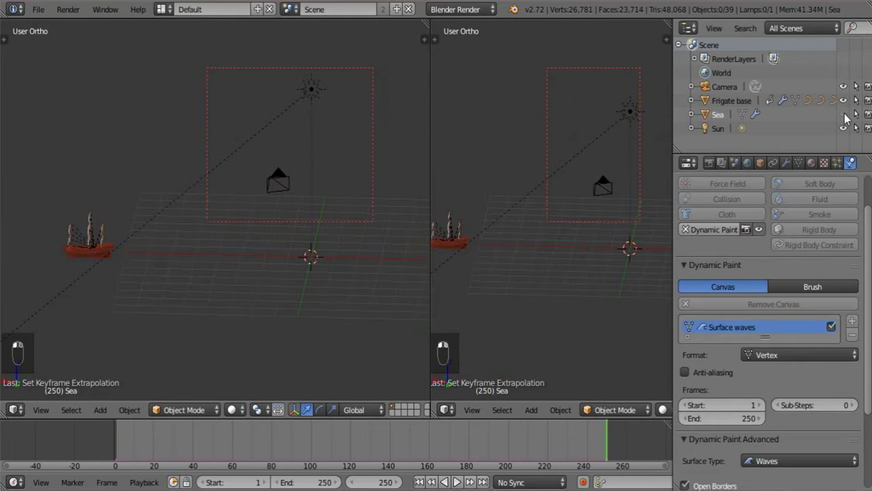
left_click(457, 481)
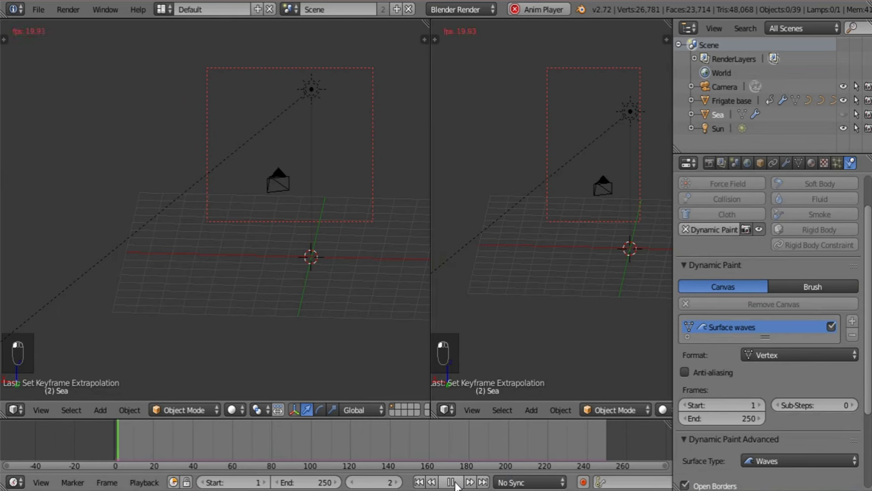
middle_click_drag(492, 373, 473, 352)
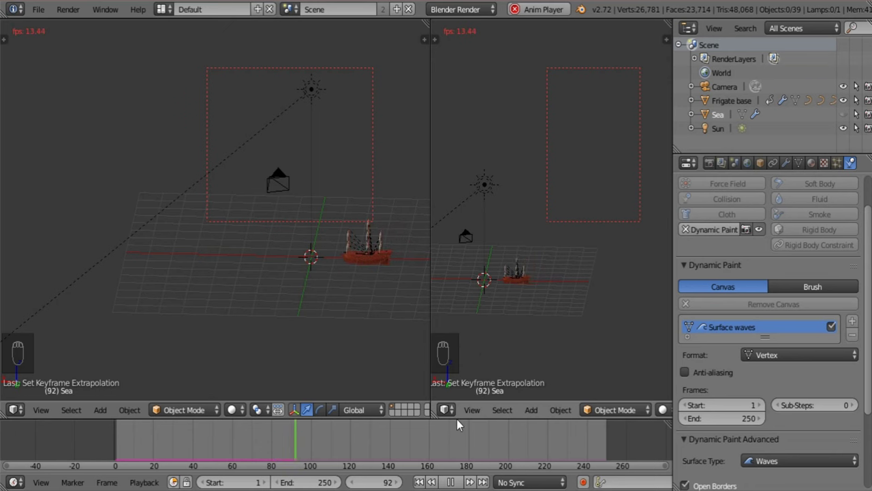
left_click(450, 481)
left_click(419, 481)
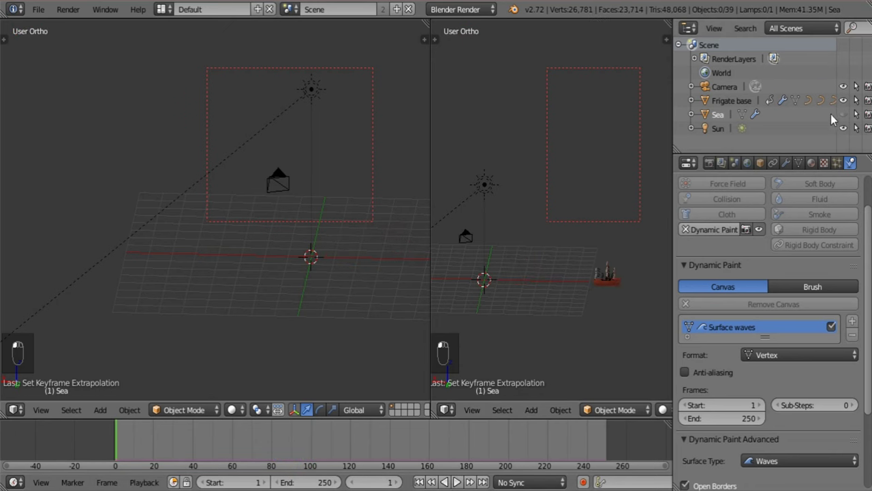
left_click(843, 113)
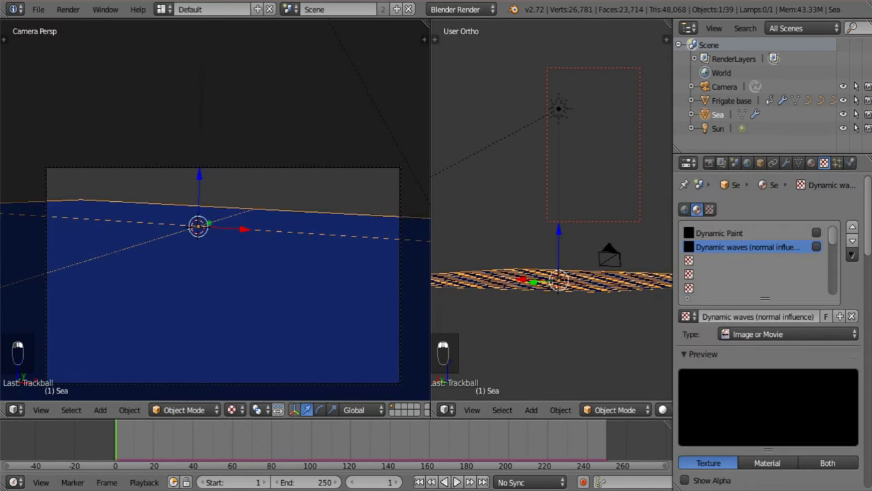
Replace the Sea's Surface waves canvas surface with a new Dynamic Paint surface named Foam
left_click(786, 162)
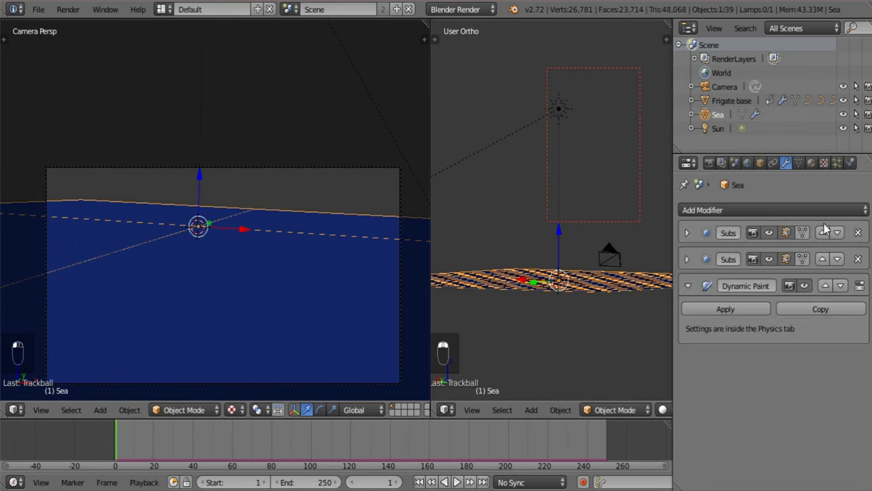
left_click(850, 163)
scroll(758, 367, "up", 8)
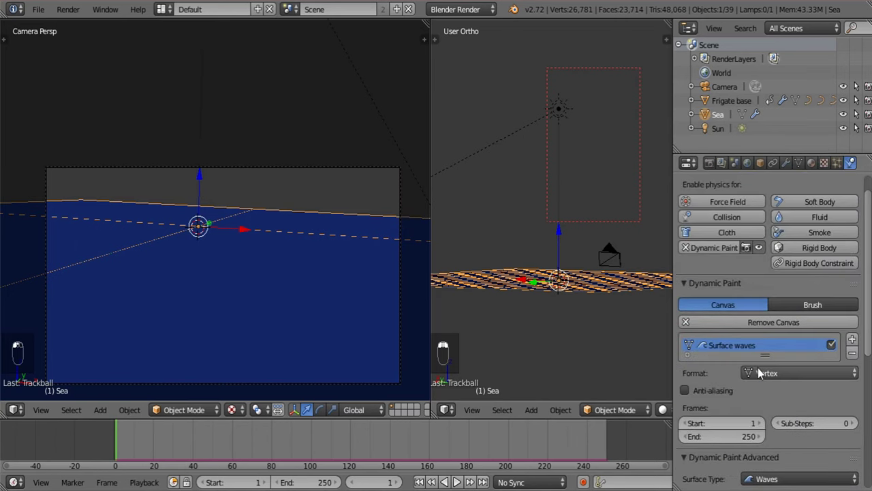
left_click(852, 354)
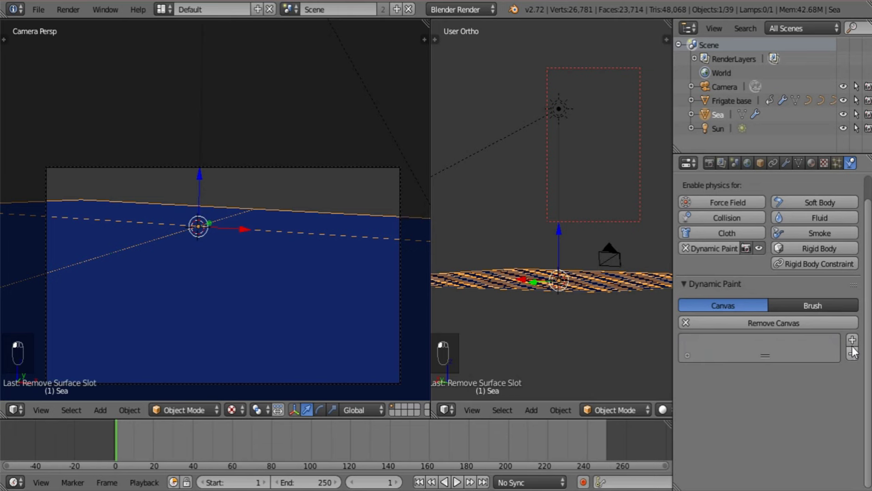
left_click(852, 338)
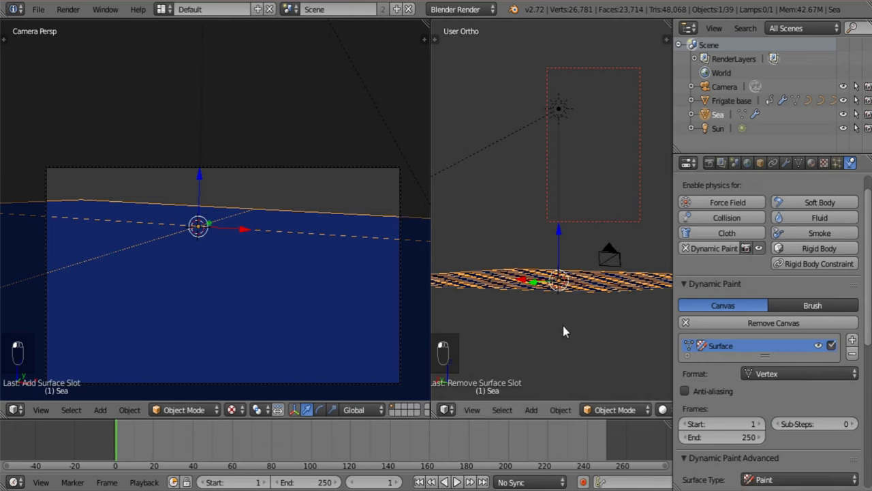
double_click(722, 347)
type("Foam")
key("Return")
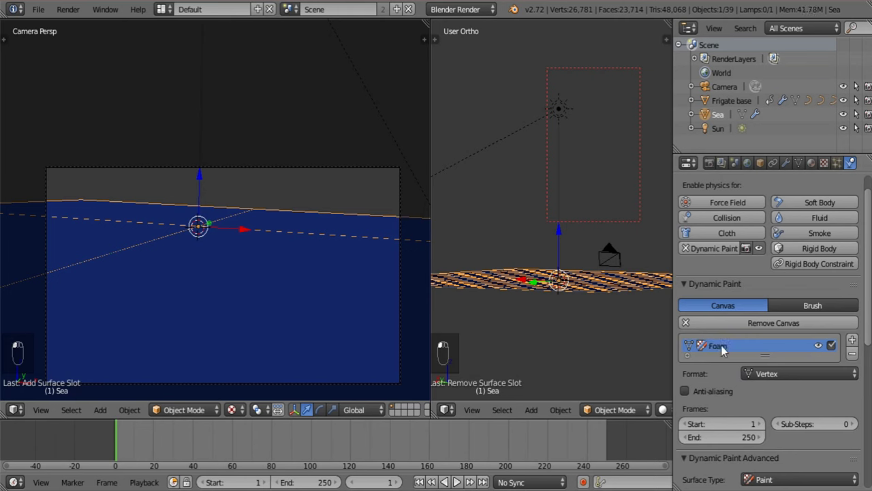
Set the Foam surface's format to Image Sequence, with Paint as its surface type
left_click(784, 377)
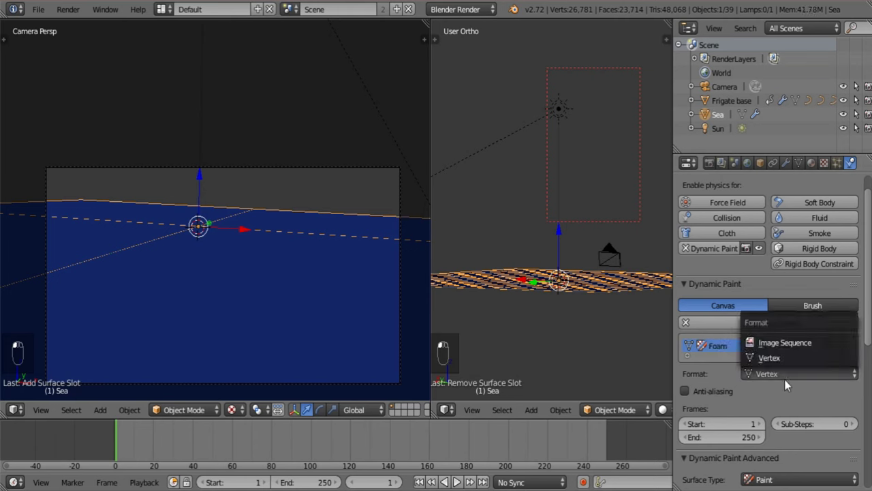
left_click(778, 343)
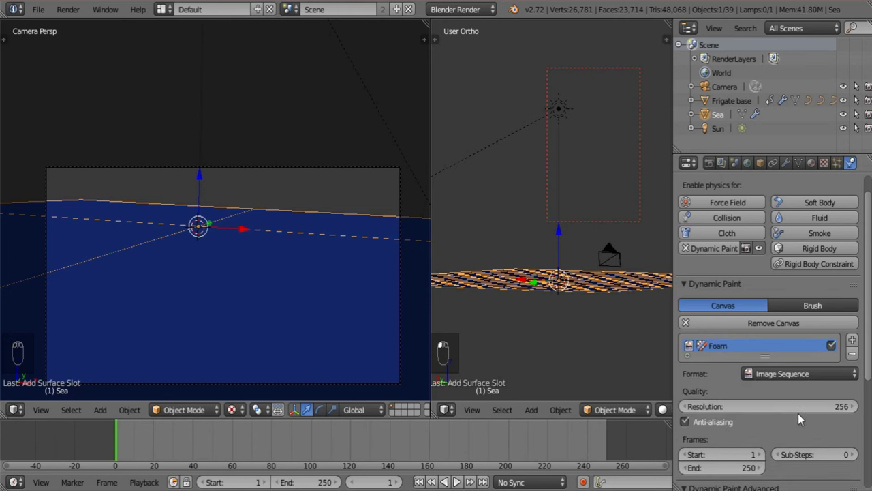
scroll(798, 413, "down", 2)
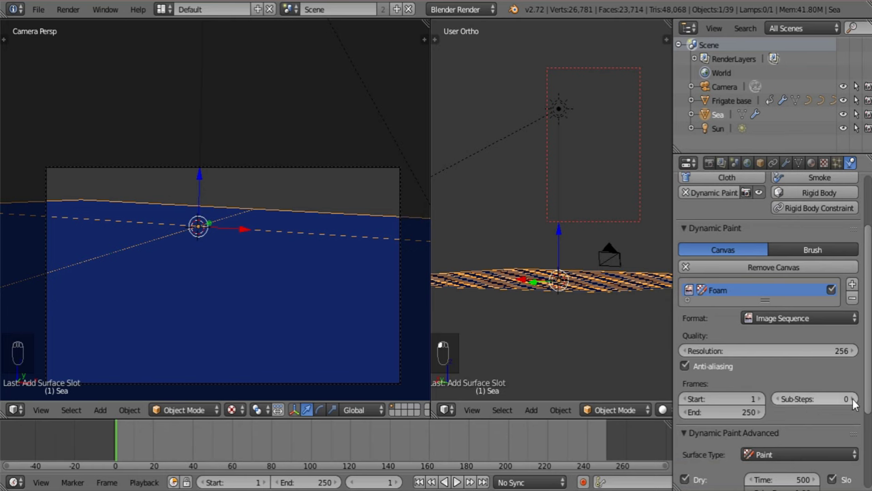
scroll(777, 440, "down", 4)
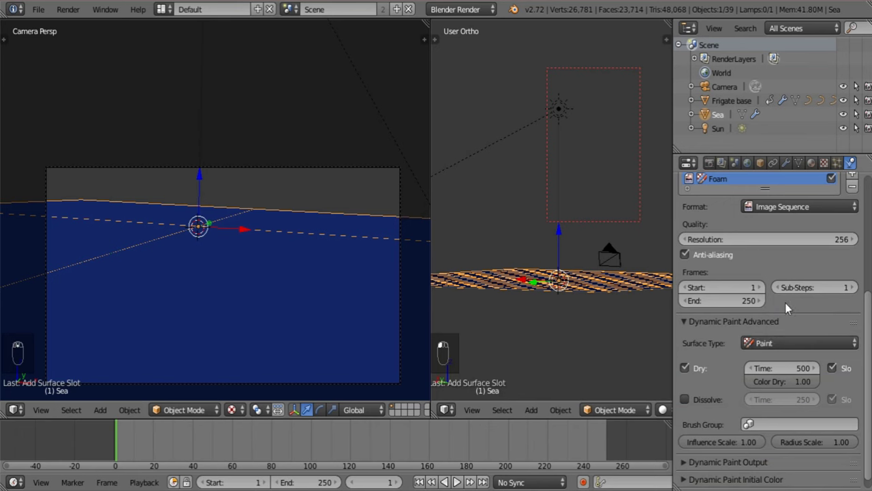
left_click(776, 341)
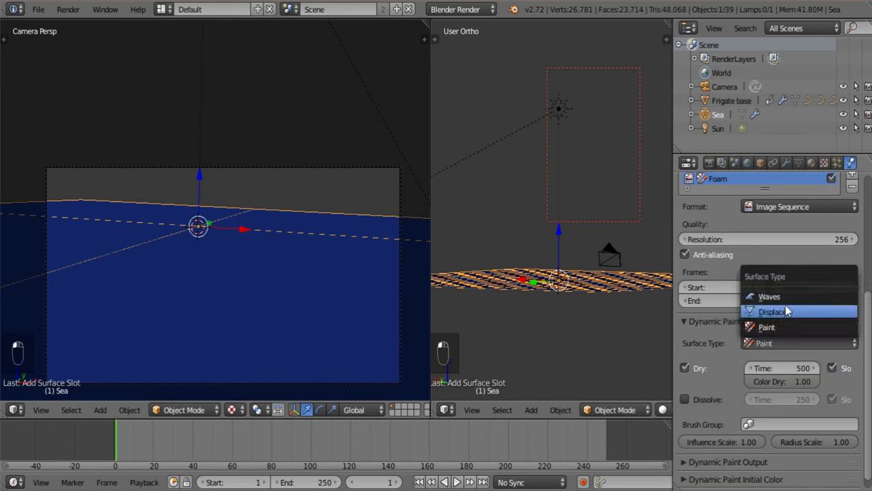
left_click(768, 328)
Set the Foam surface's Color Dry to 0.00 and its drying time to 100
left_click_drag(798, 382, 591, 376)
left_click(773, 367)
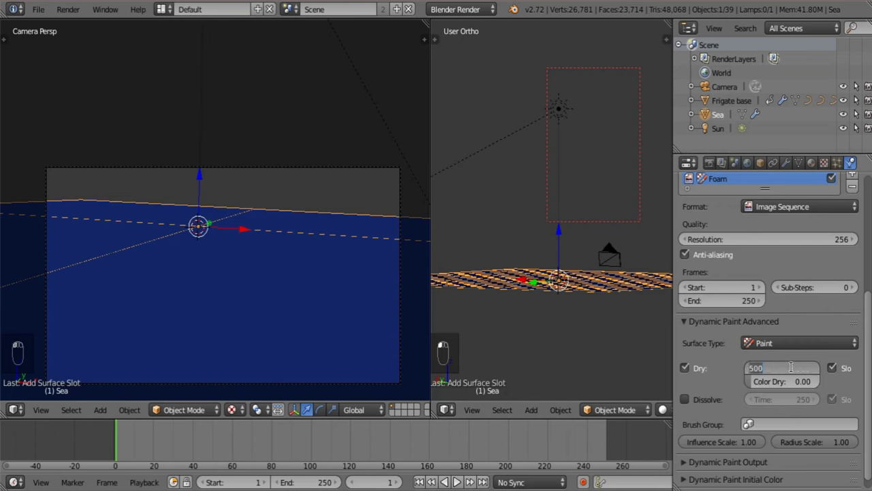
type("100")
key("Return")
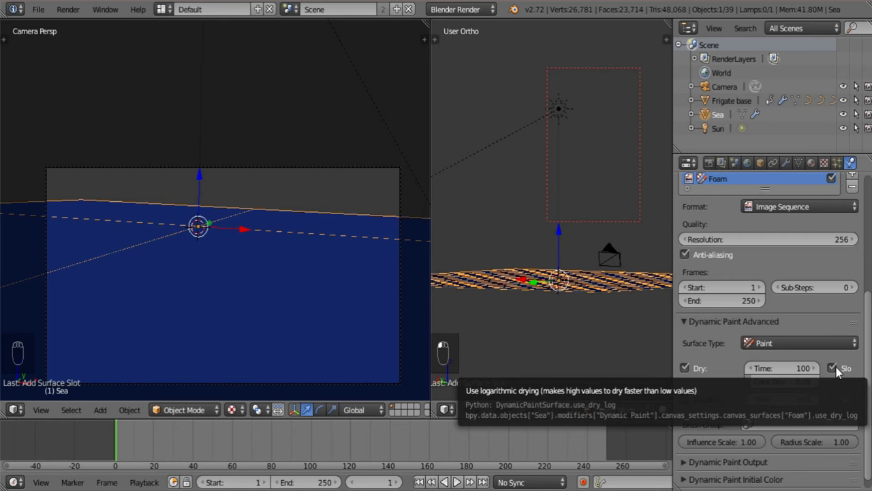
Set the Foam output path to //\cache_dynamicpaint/boat to water/ and output wetmaps instead of paintmaps
scroll(858, 383, "down", 1)
left_click(752, 449)
scroll(760, 430, "down", 5)
left_click(767, 394)
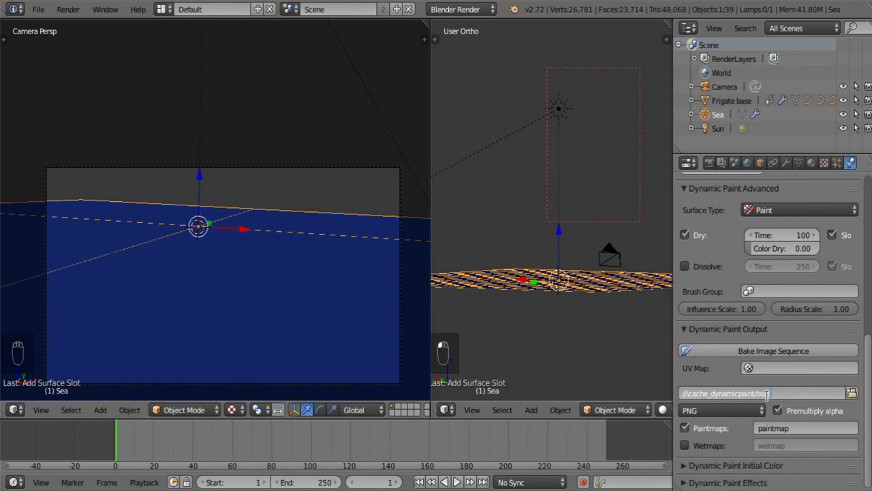
type("/boat to water/")
key("Return")
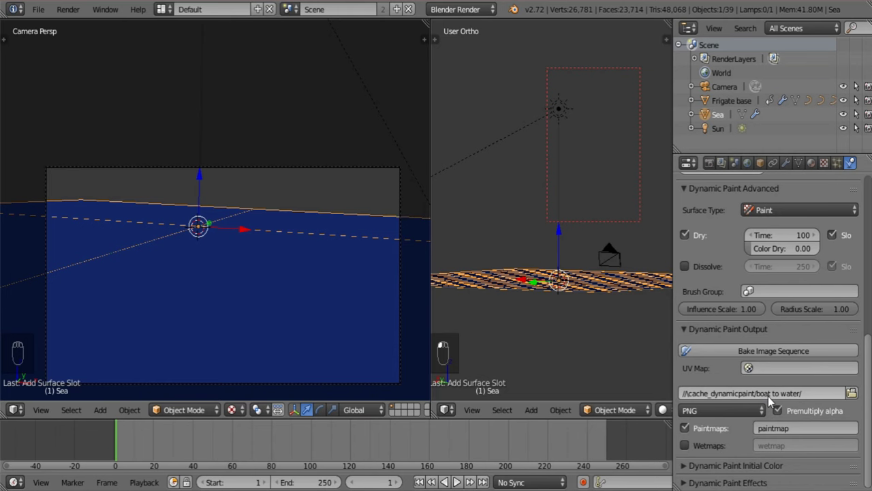
left_click(684, 429)
left_click(685, 444)
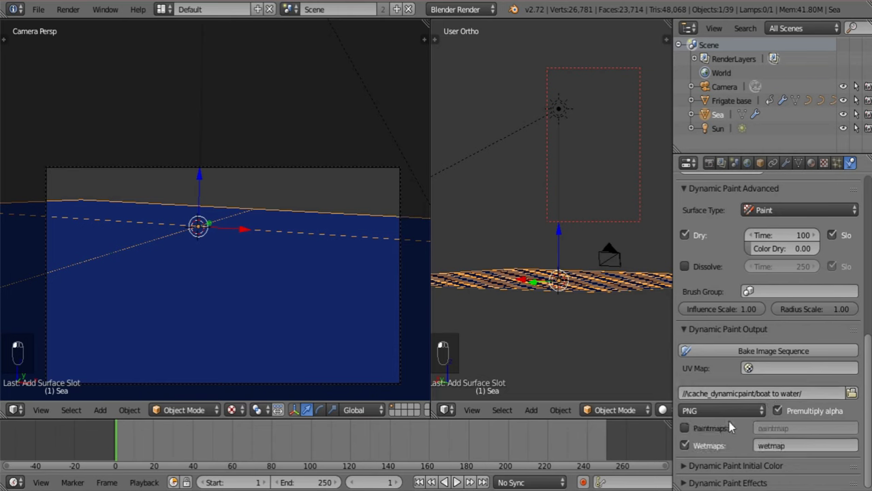
Enable the Spread effect on the Foam surface with a spread speed of 1.50
scroll(767, 407, "down", 1)
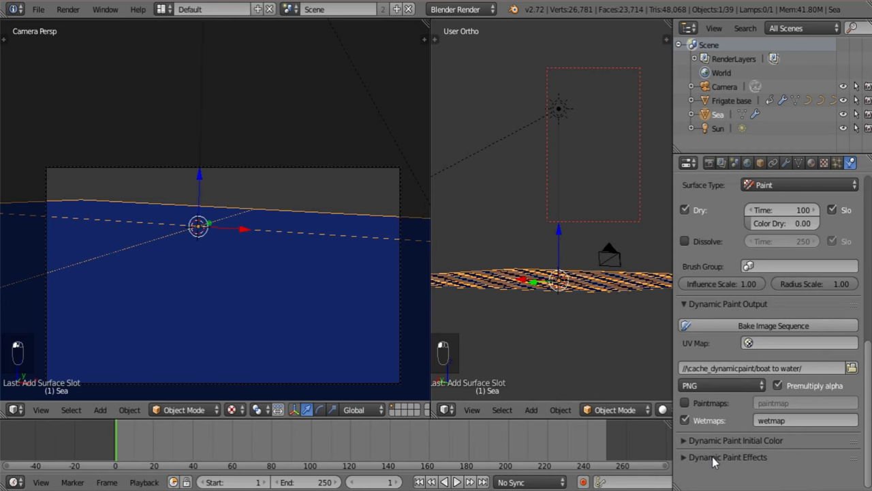
left_click(715, 483)
scroll(769, 409, "down", 1)
left_click(684, 462)
left_click(712, 478)
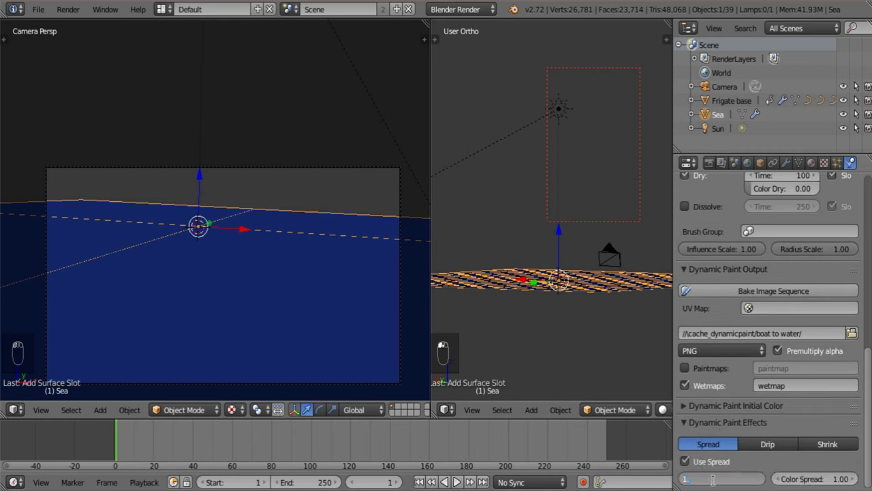
type("1.5")
key("Return")
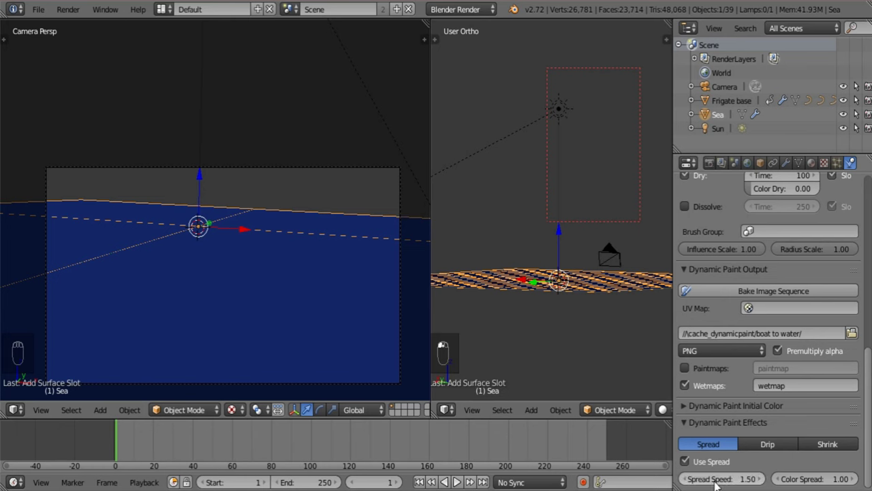
left_click(705, 424)
Assign UVMap as the UV map for the Foam surface's Dynamic Paint output
scroll(797, 443, "up", 5)
scroll(790, 445, "down", 1)
left_click(780, 419)
left_click(756, 275)
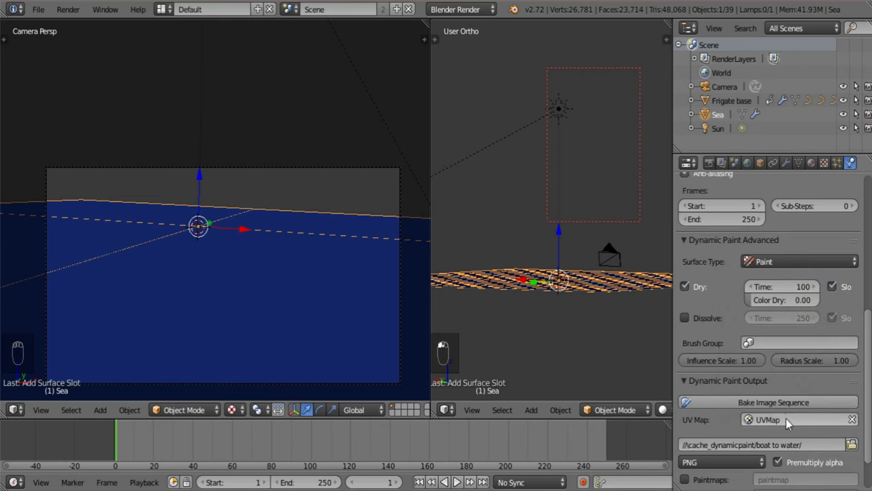
Review the Foam canvas settings and bake its image sequence
scroll(777, 408, "up", 7)
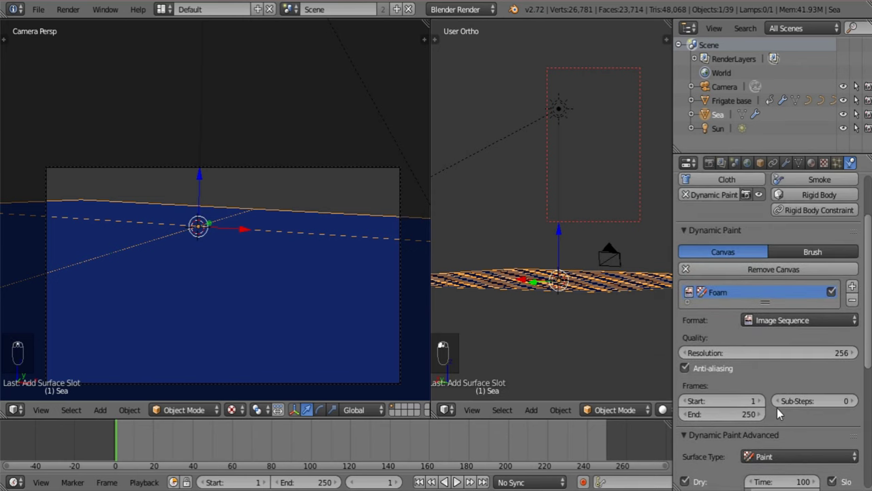
scroll(776, 407, "up", 3)
scroll(775, 408, "down", 8)
scroll(768, 391, "down", 3)
left_click(763, 349)
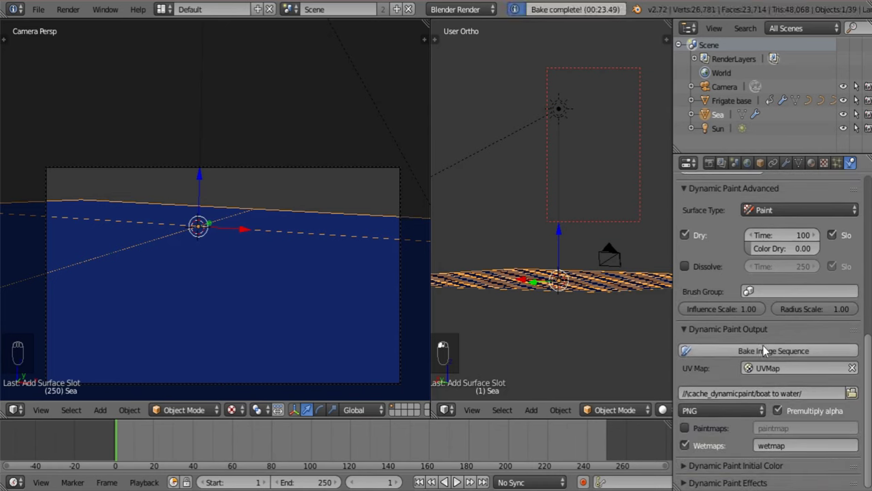
mouse_move(528, 228)
middle_mouse_down()
mouse_move(570, 249)
mouse_move(515, 278)
mouse_move(525, 259)
middle_mouse_up()
scroll(839, 310, "up", 10)
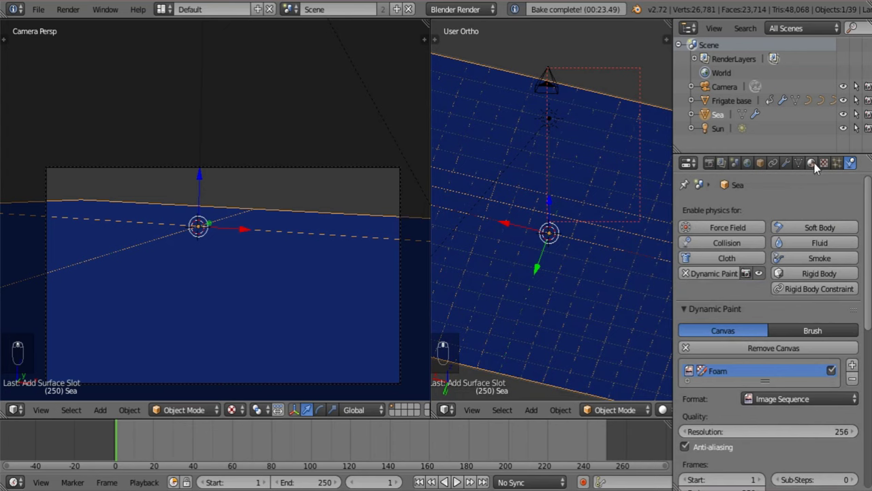
scroll(806, 344, "down", 10)
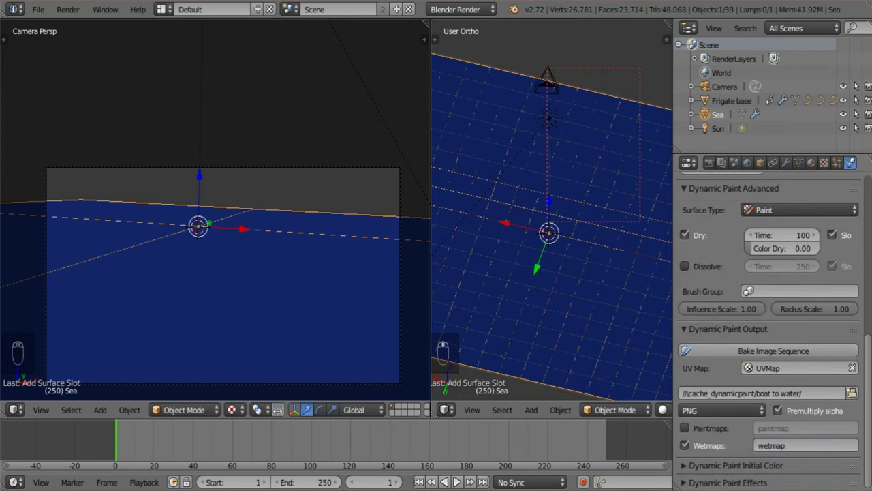
Enable the Sea material's Dynamic Paint texture and load the baked wetmap0001.png image sequence into it
scroll(817, 307, "up", 10)
left_click(812, 164)
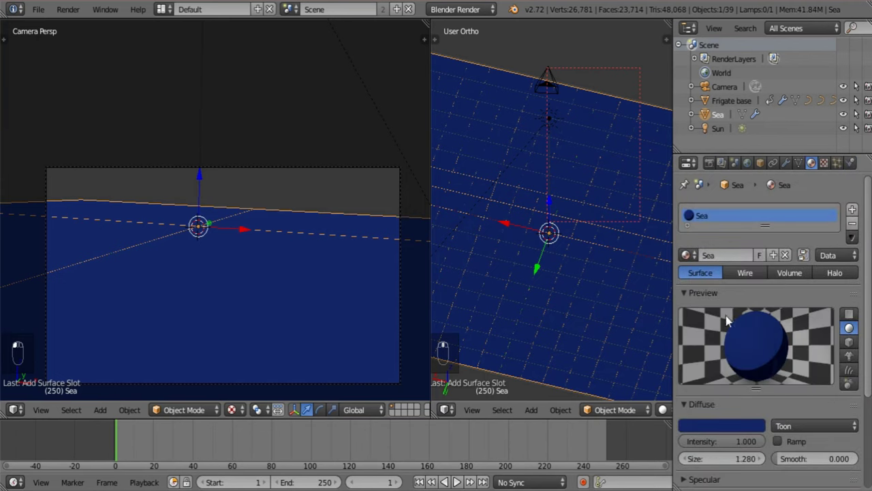
left_click(825, 165)
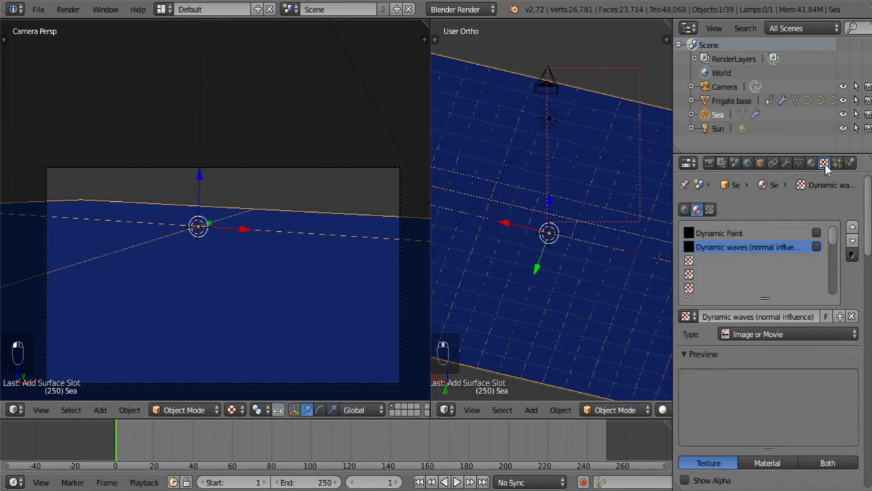
left_click(739, 233)
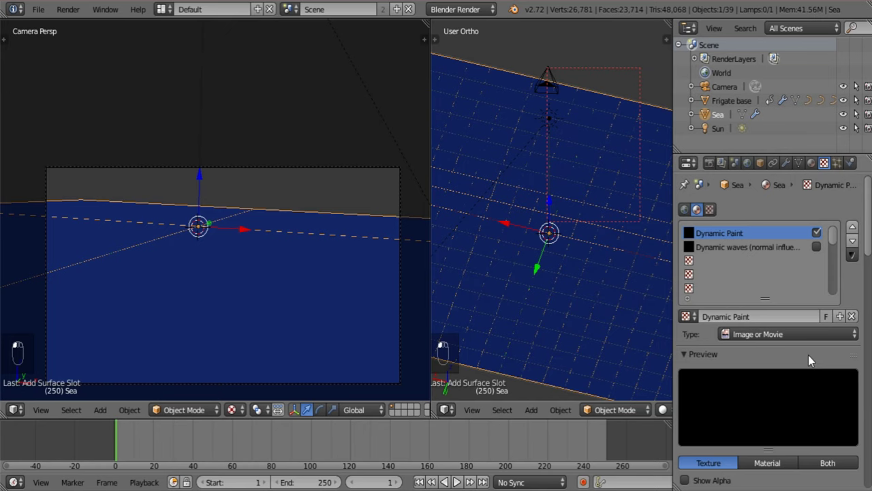
scroll(808, 355, "down", 5)
scroll(784, 414, "down", 2)
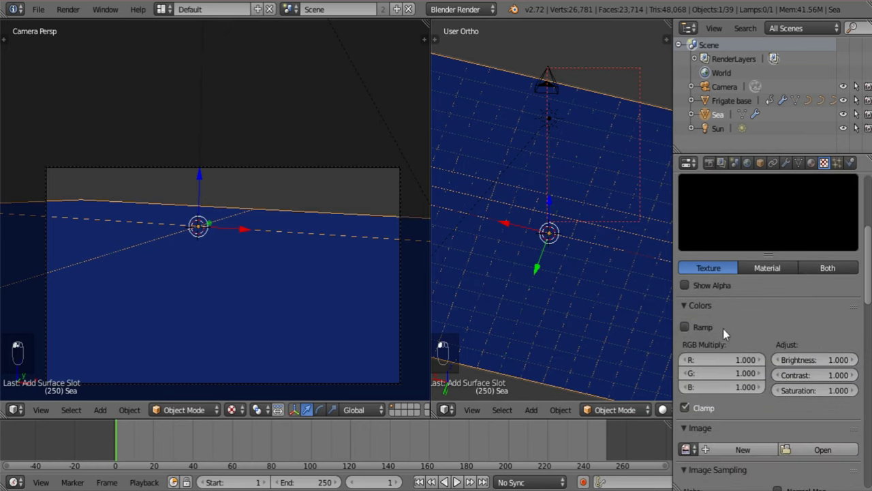
left_click(815, 447)
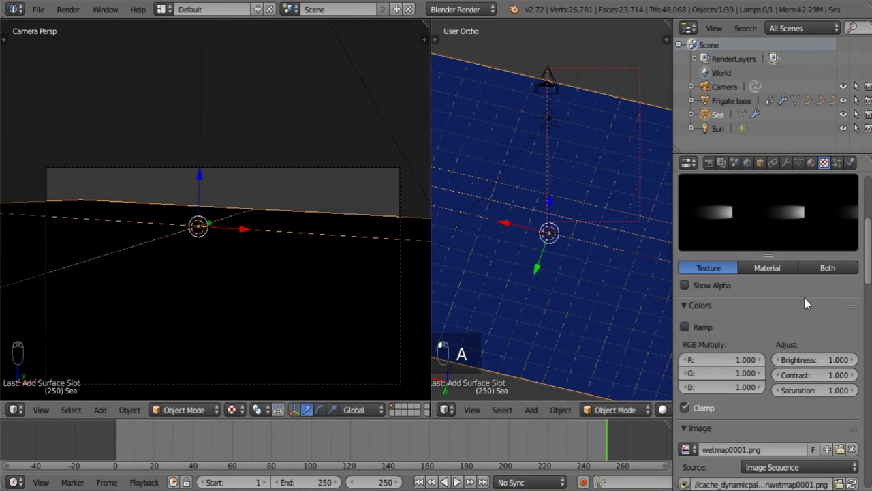
Turn on Auto Refresh and Cyclic for the wetmap sequence, and replace Use Alpha with calculated alpha
scroll(805, 298, "down", 2)
scroll(777, 403, "down", 7)
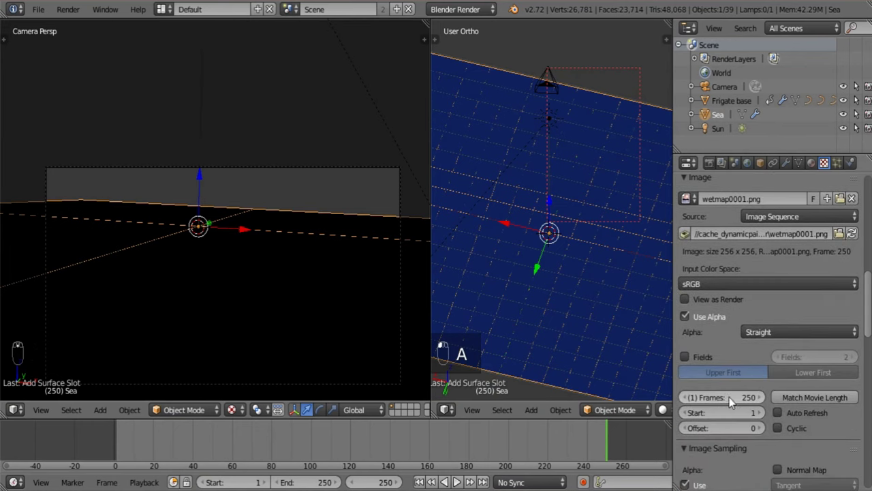
left_click(778, 413)
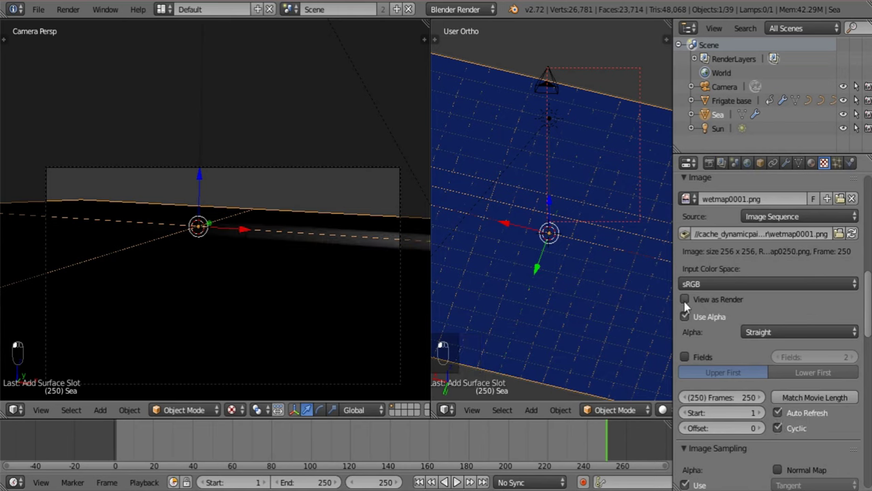
scroll(685, 357, "down", 5)
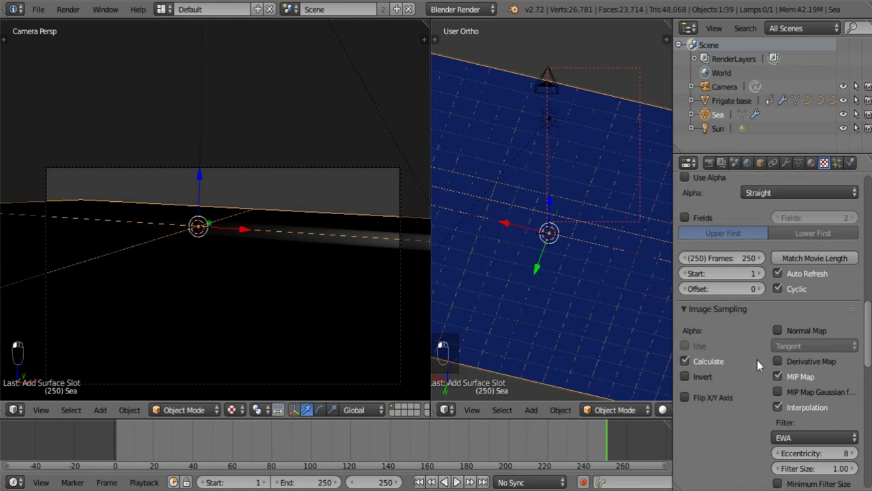
In the wetmap texture's image sampling, disable MIP Map, set the filter size to 0.10 and enable Minimum Filter Size
left_click(729, 310)
left_click(715, 313)
scroll(811, 405, "down", 3)
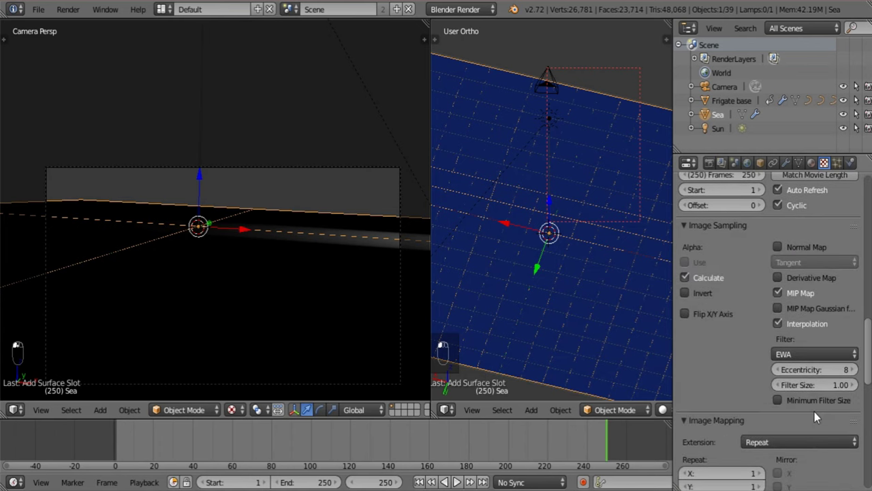
left_click(777, 291)
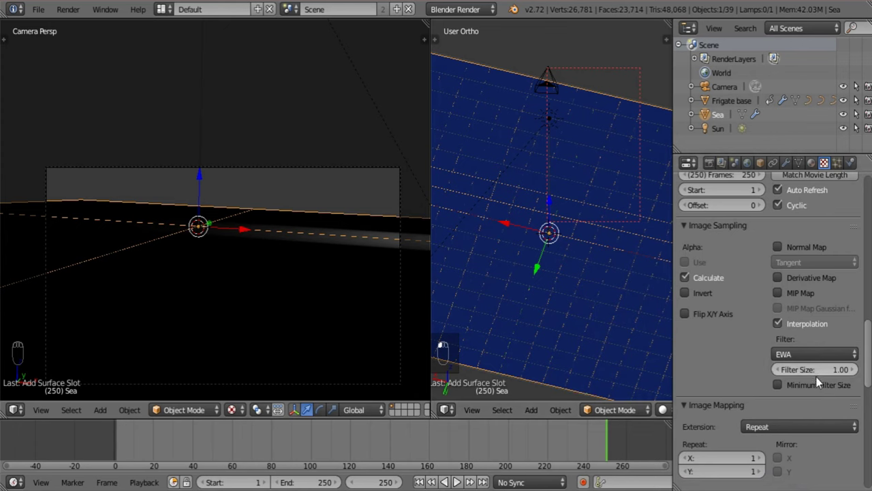
left_click_drag(823, 368, 808, 369)
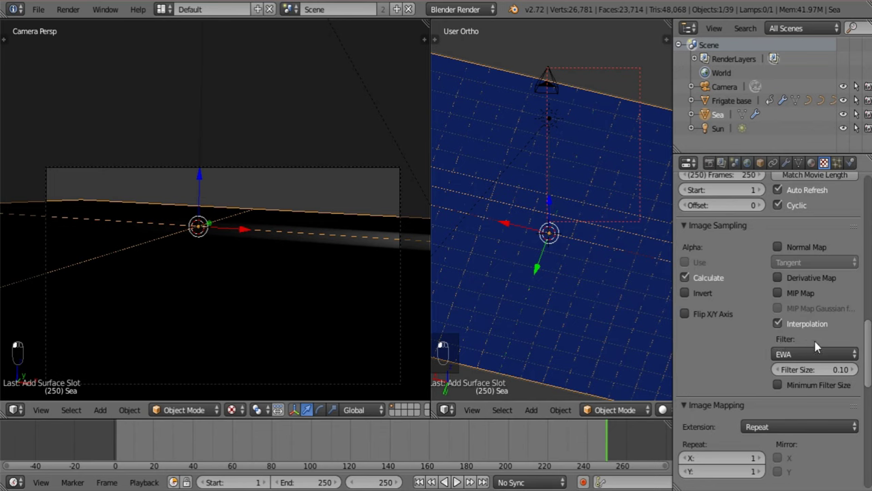
left_click(817, 352)
left_click(779, 383)
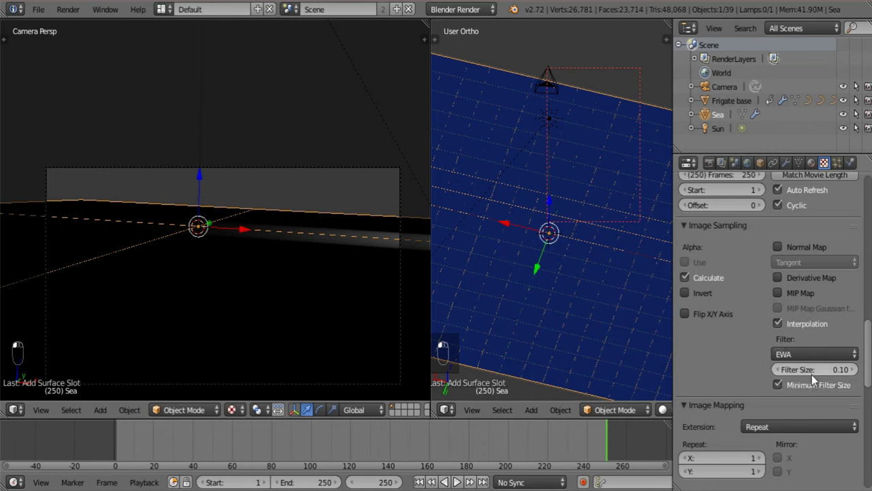
Toggle the wetmap texture's Color influence off and on again to compare its effect on the sea
scroll(769, 368, "down", 5)
left_click(709, 266)
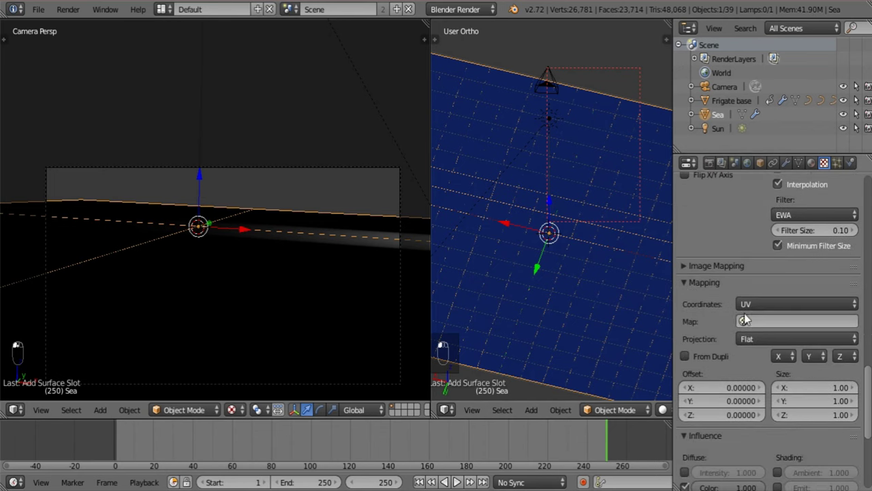
scroll(759, 338, "down", 7)
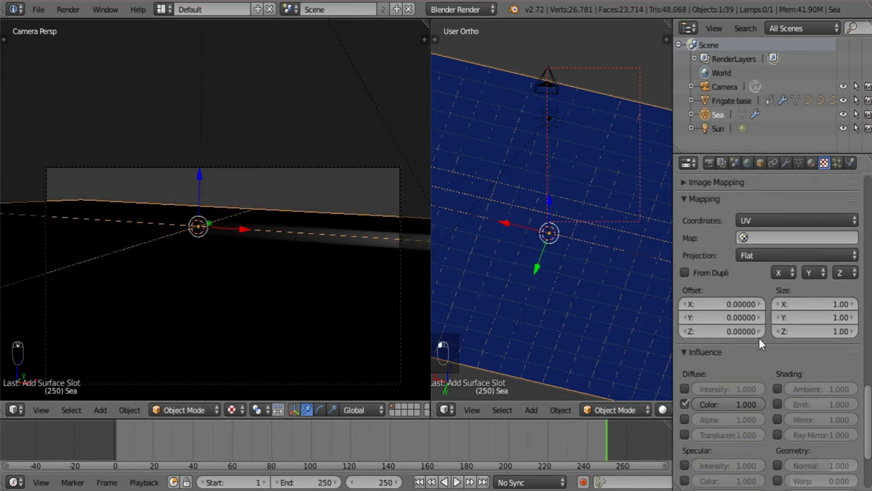
scroll(806, 367, "down", 1)
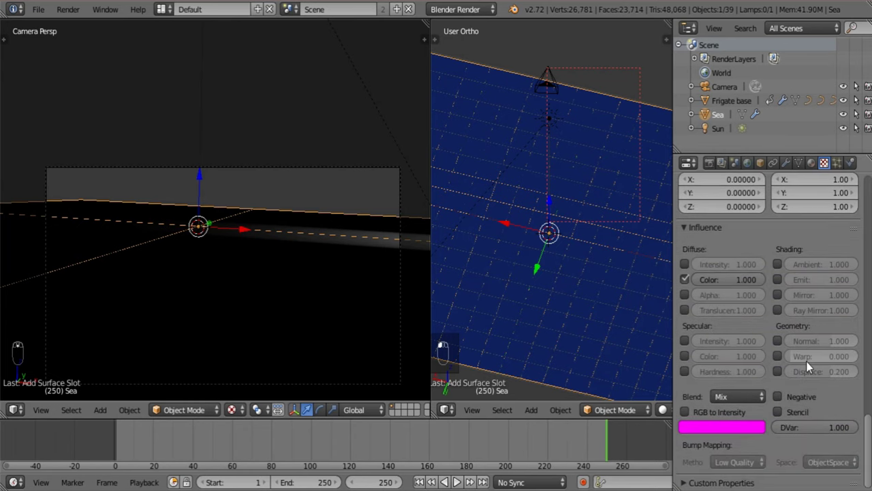
left_click(685, 280)
scroll(705, 361, "up", 2)
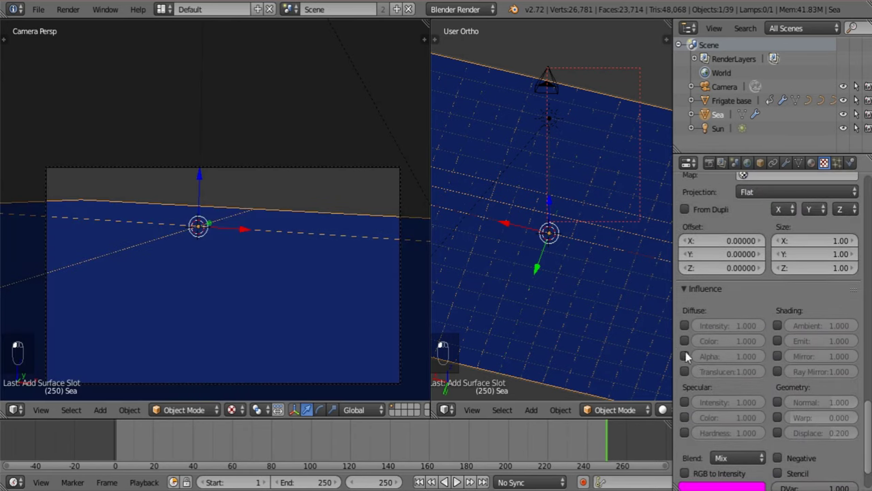
left_click(684, 342)
scroll(266, 218, "down", 3)
Examine the foam wake on the whole sea from above at frame 145
middle_click_drag(273, 203, 316, 323)
scroll(316, 323, "down", 3)
left_click_drag(181, 438, 402, 458)
middle_click_drag(471, 274, 404, 290, "shift")
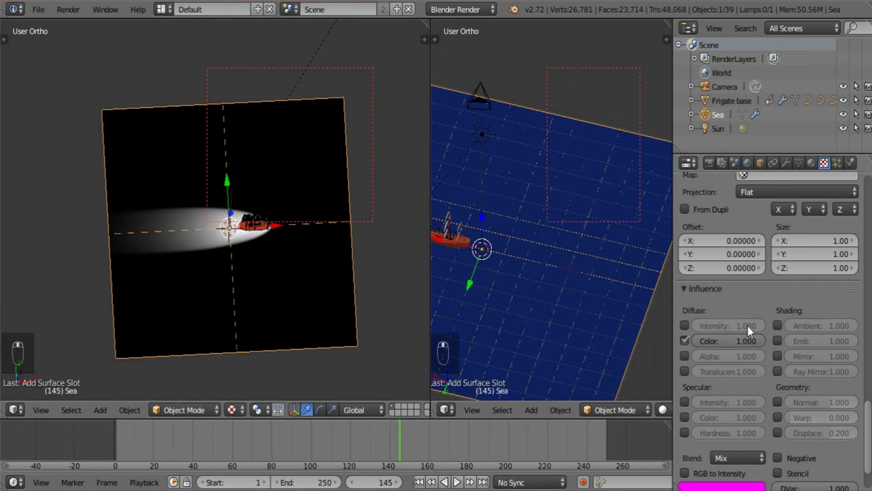
Set the Foam surface's spread speed to 1.00 and its color spread to 0.00
left_click(786, 163)
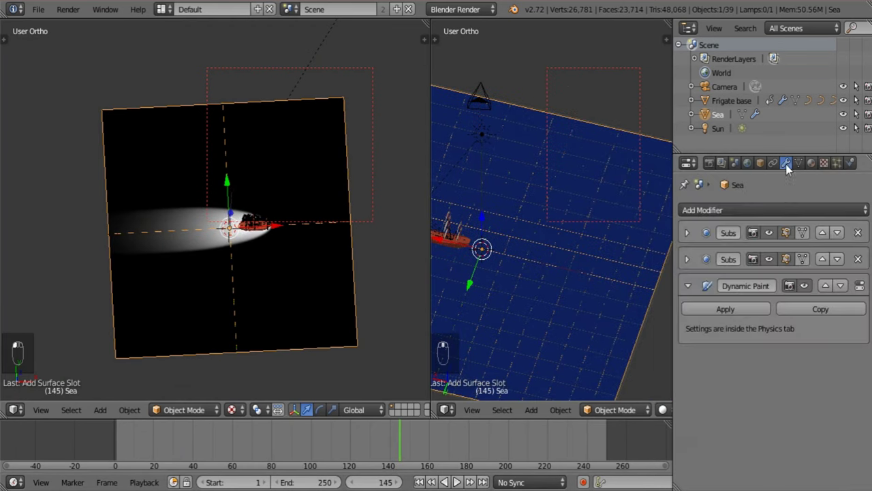
left_click(851, 163)
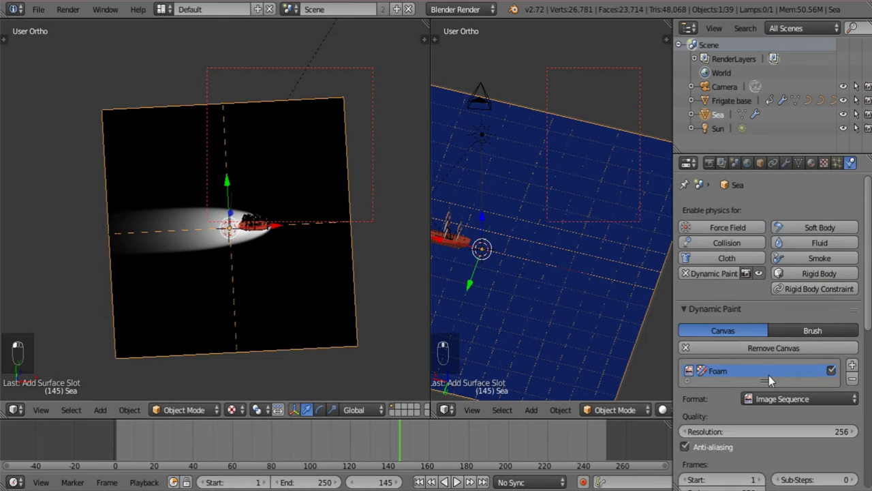
scroll(769, 380, "down", 10)
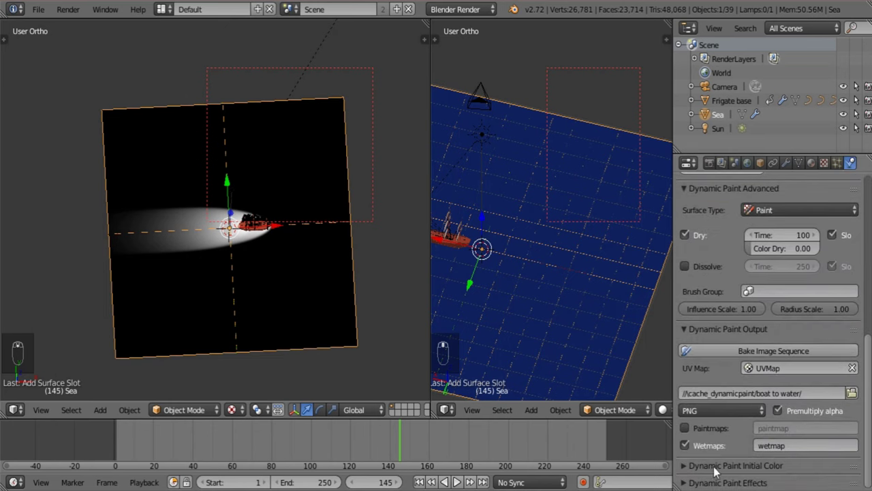
left_click(716, 482)
scroll(723, 485, "down", 2)
left_click(721, 481)
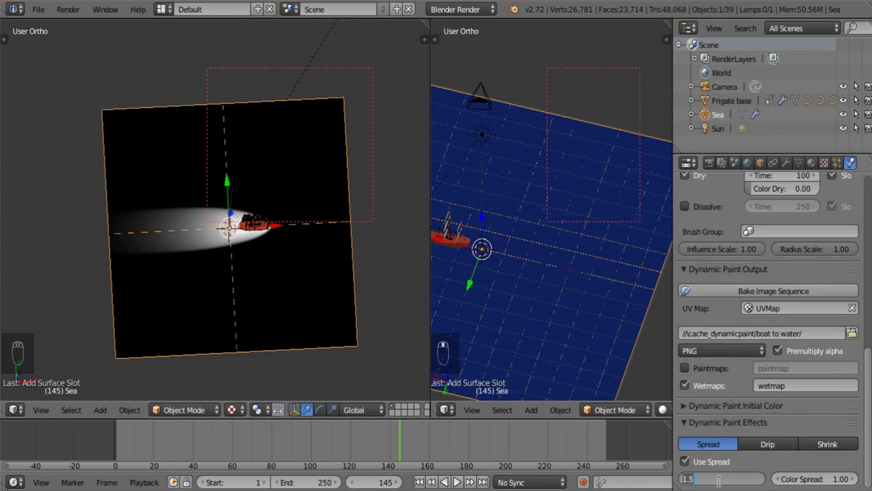
type("1")
key("Return")
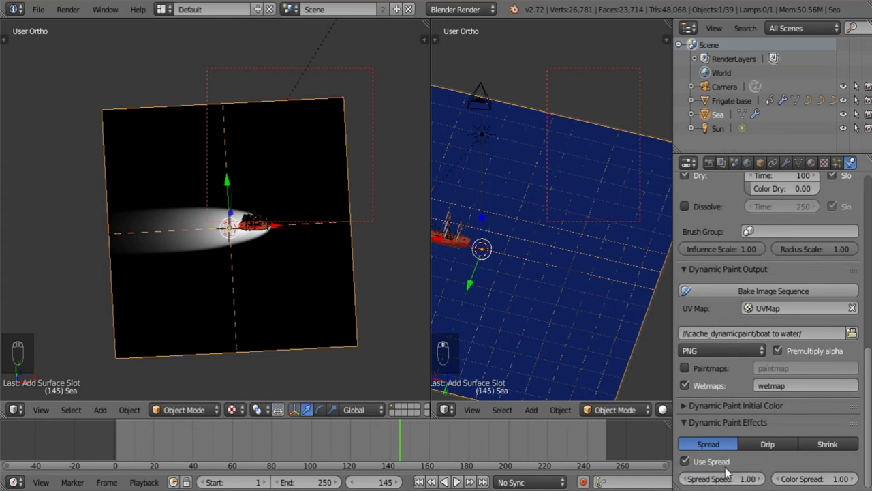
left_click_drag(821, 483, 660, 476)
left_click_drag(793, 482, 776, 482)
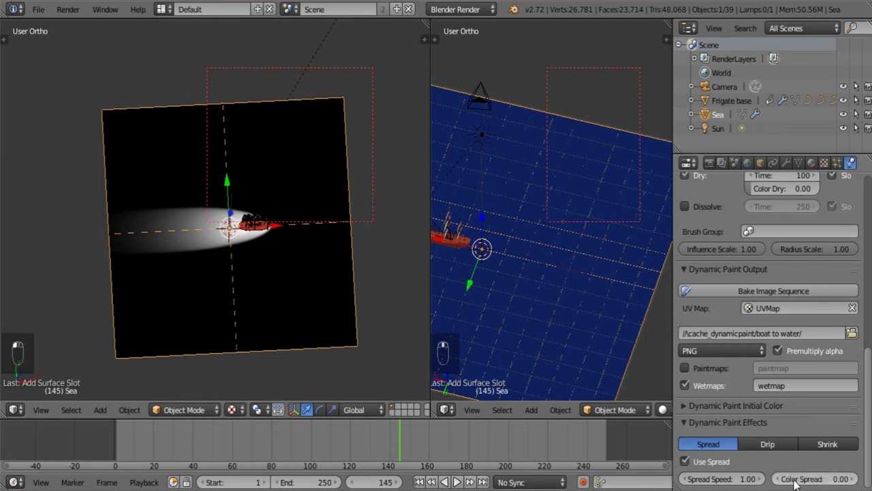
left_click(746, 421)
Rebake the Foam surface's image sequence
scroll(747, 421, "up", 3)
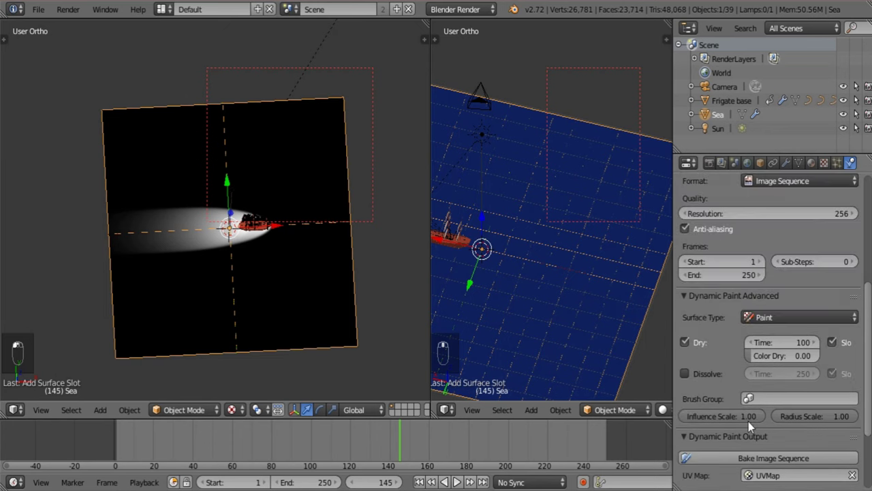
scroll(748, 421, "down", 1)
left_click(753, 355)
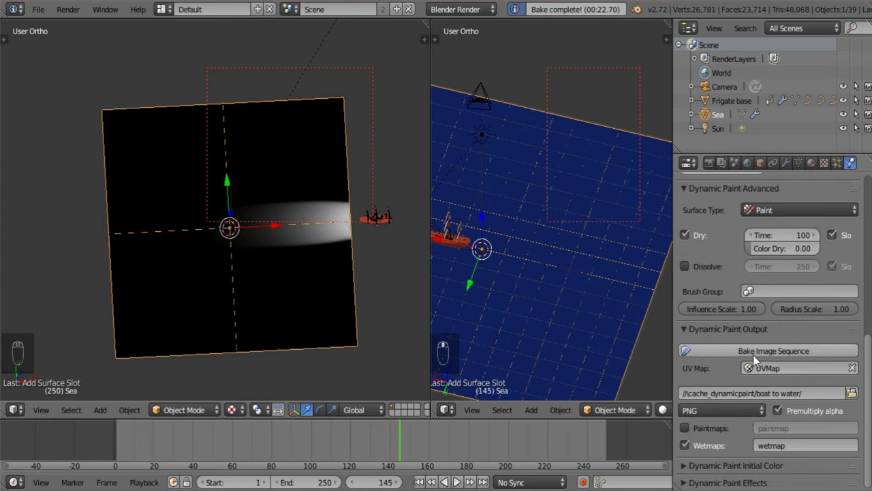
Reload the wetmap image sequence in the Sea material's Dynamic Paint texture
left_click(810, 163)
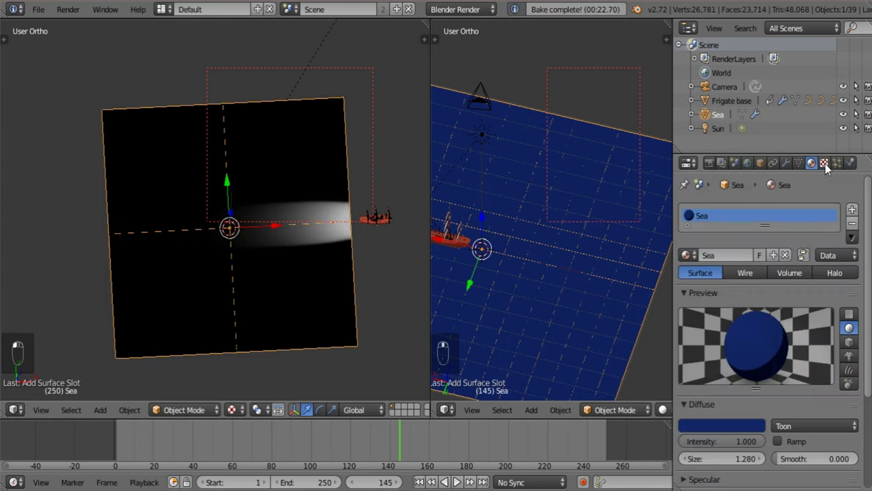
left_click(824, 162)
scroll(812, 334, "up", 12)
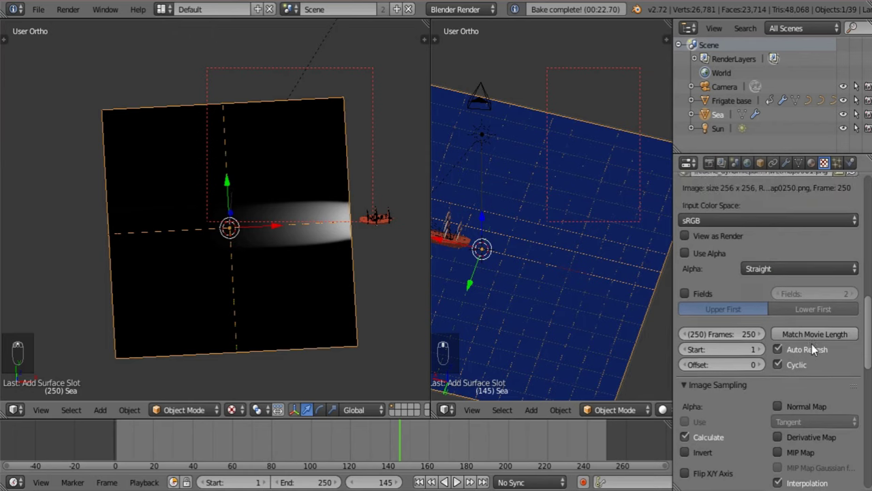
scroll(814, 361, "up", 2)
left_click(851, 310)
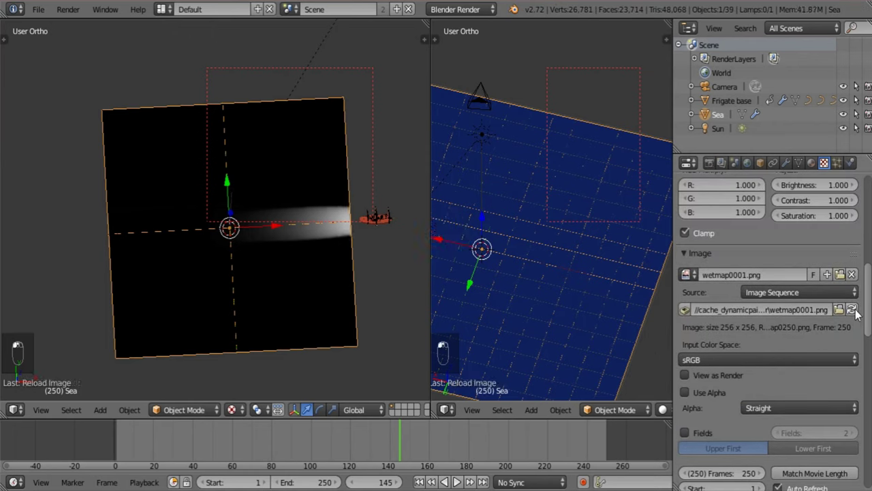
Go to frame 146 and examine the foam wake close up around the frigate's hull
left_click_drag(387, 439, 402, 464)
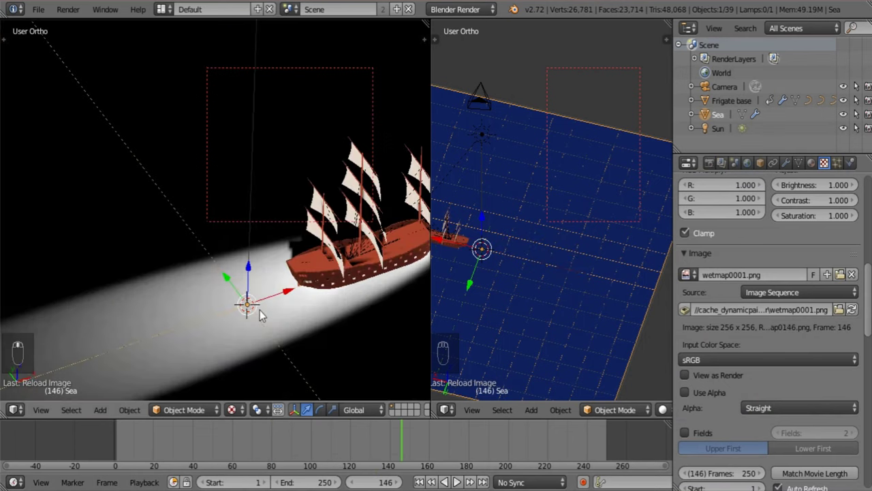
middle_click_drag(260, 310, 261, 303)
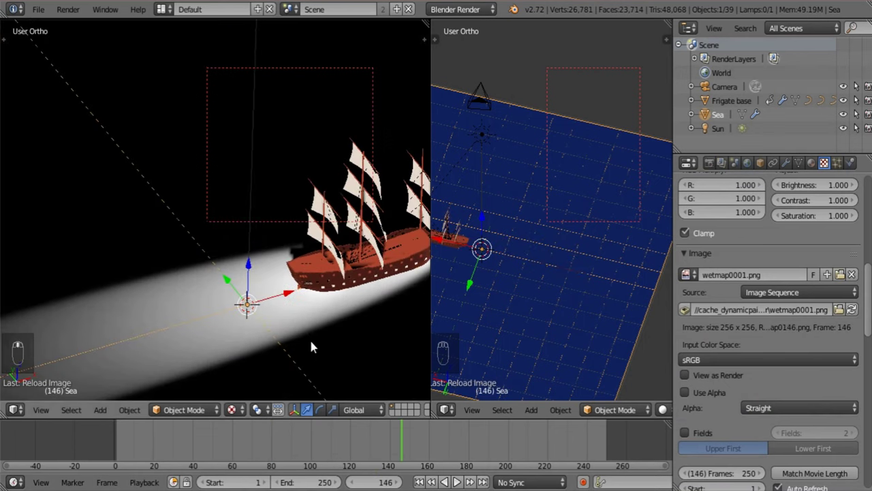
middle_click_drag(358, 359, 304, 341, "shift")
scroll(304, 341, "up", 3)
scroll(825, 417, "down", 12)
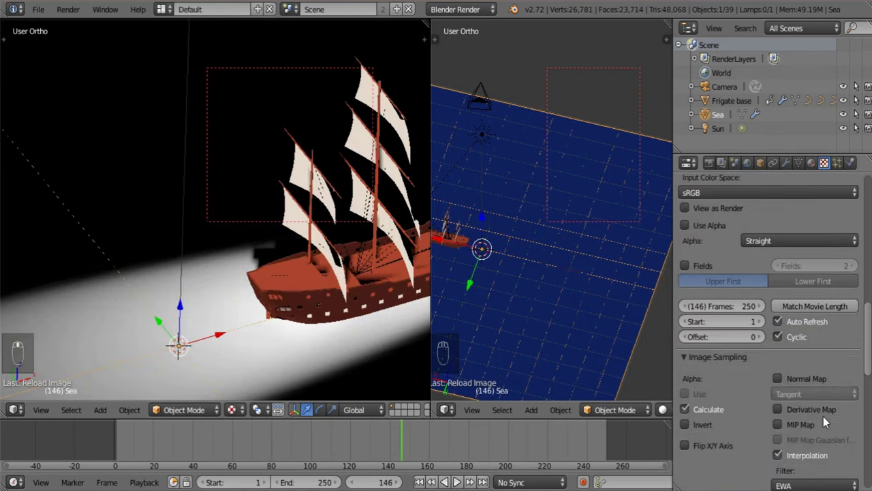
scroll(829, 422, "down", 3)
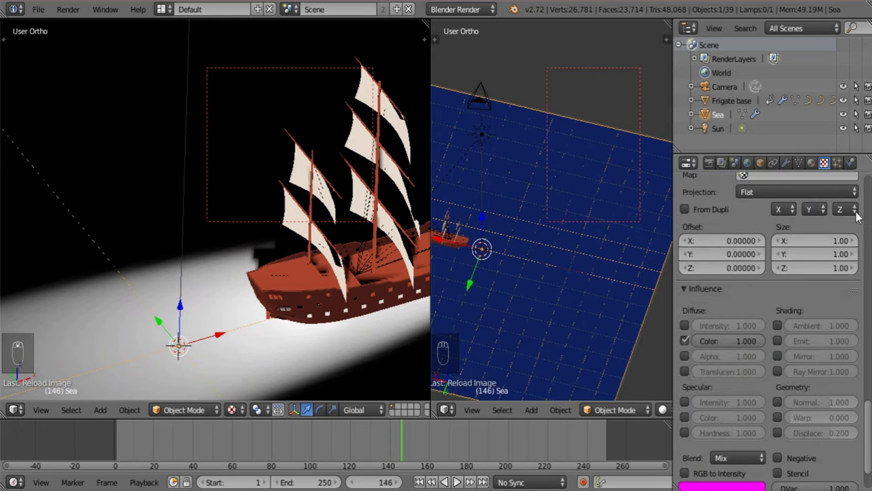
Set the Foam surface's spread speed to 0.50
left_click(850, 164)
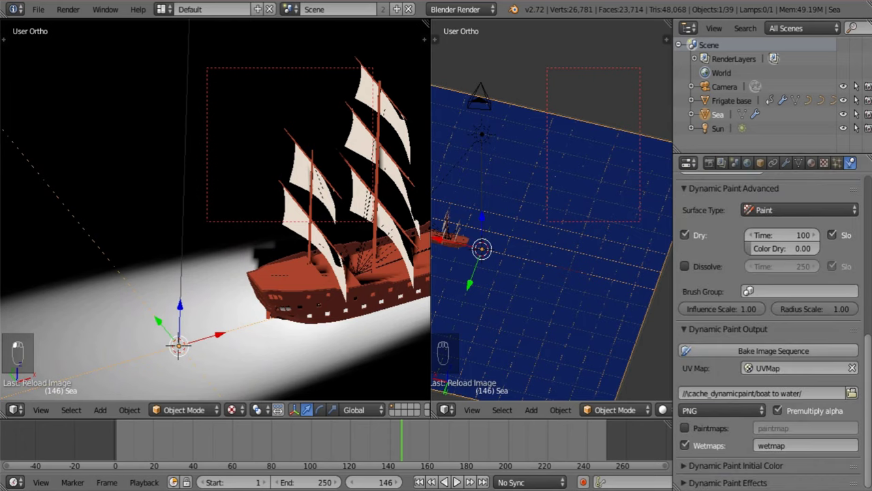
left_click(728, 483)
scroll(795, 431, "down", 3)
left_click(718, 478)
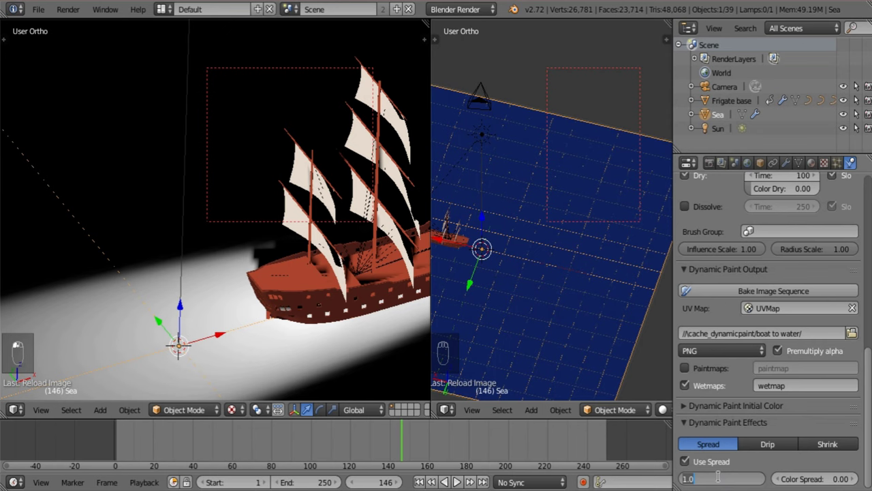
type("0.5")
key("Return")
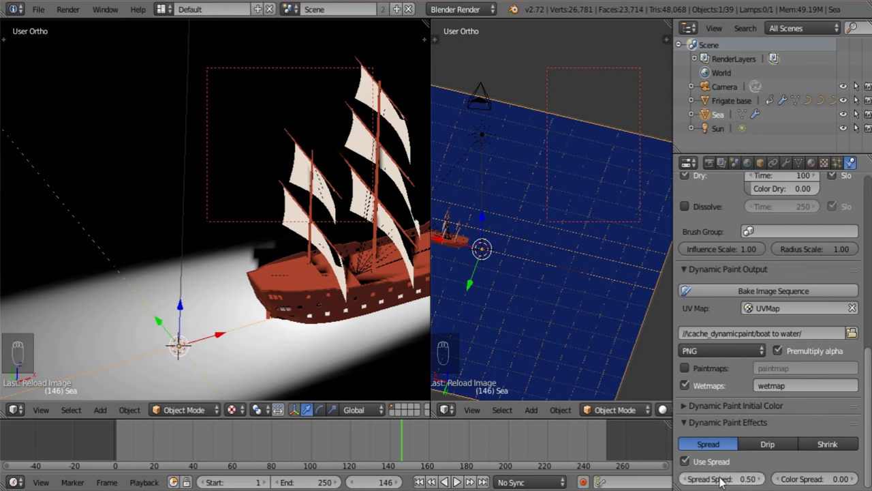
Rebake the Foam surface's image sequence and reload the wetmap images in the Sea material's Dynamic Paint texture
left_click(763, 291)
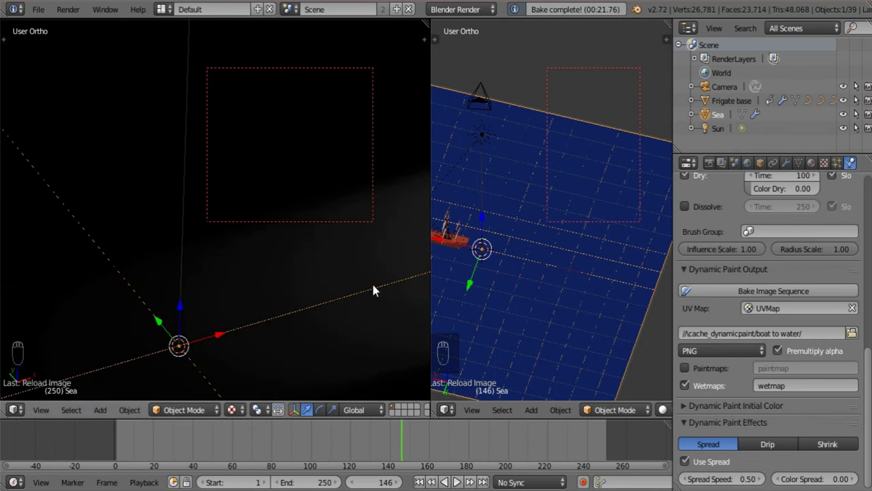
scroll(373, 285, "down", 5)
middle_click_drag(283, 285, 135, 329, "shift")
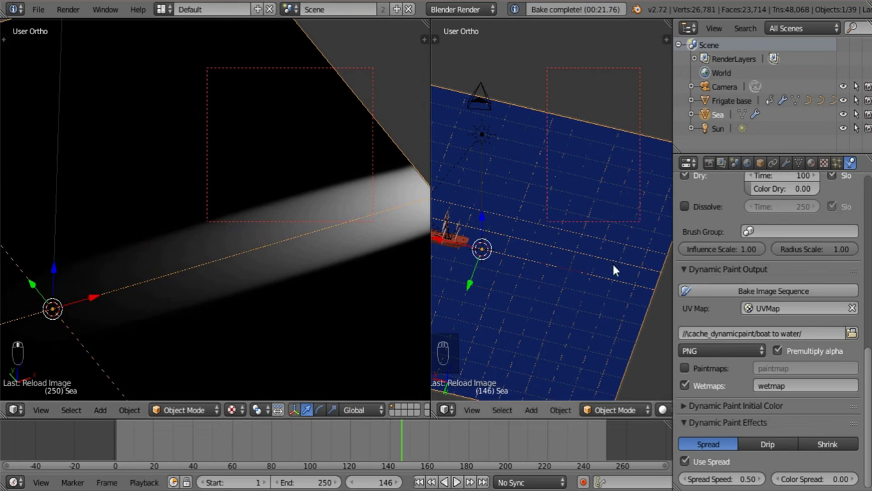
left_click(825, 163)
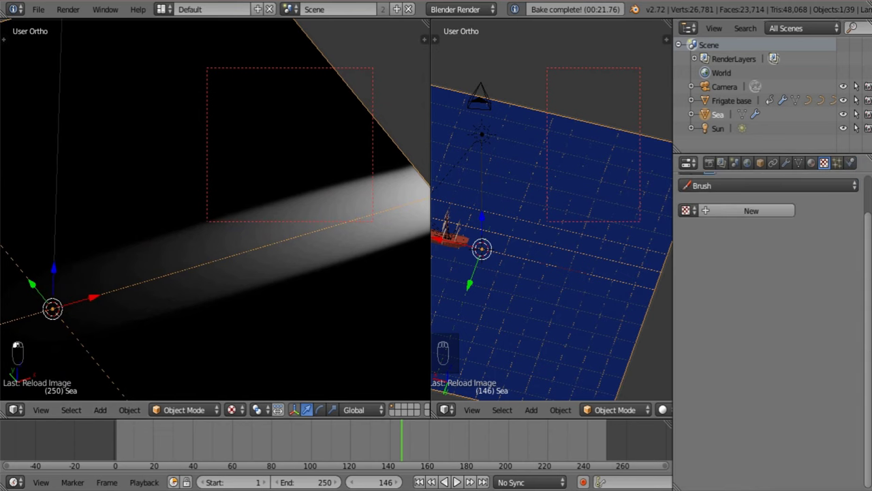
left_click_drag(860, 224, 860, 310)
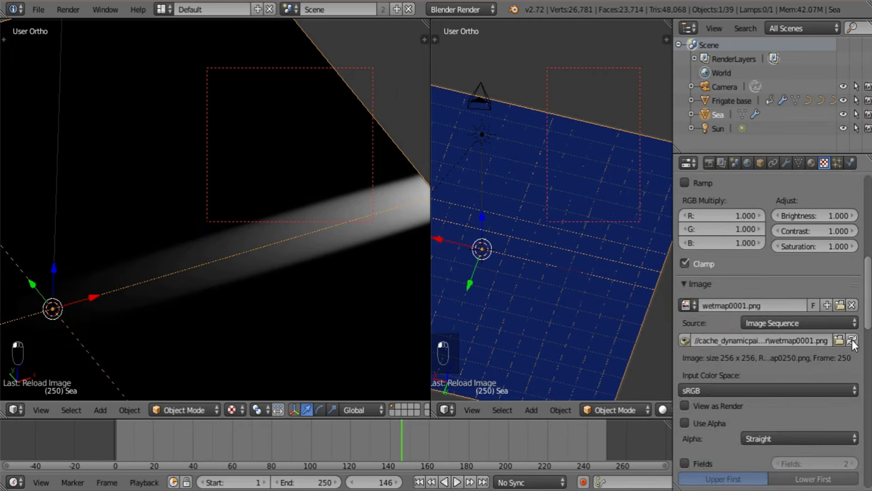
Go to frame 98 to view the frigate's foam wake, and save the file
left_click_drag(319, 444, 307, 443)
middle_click_drag(199, 367, 334, 299)
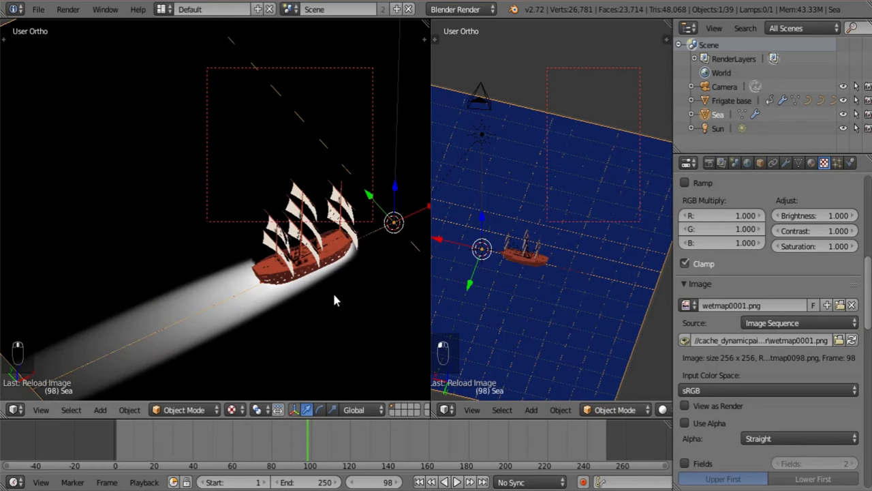
left_click(39, 9)
left_click(54, 117)
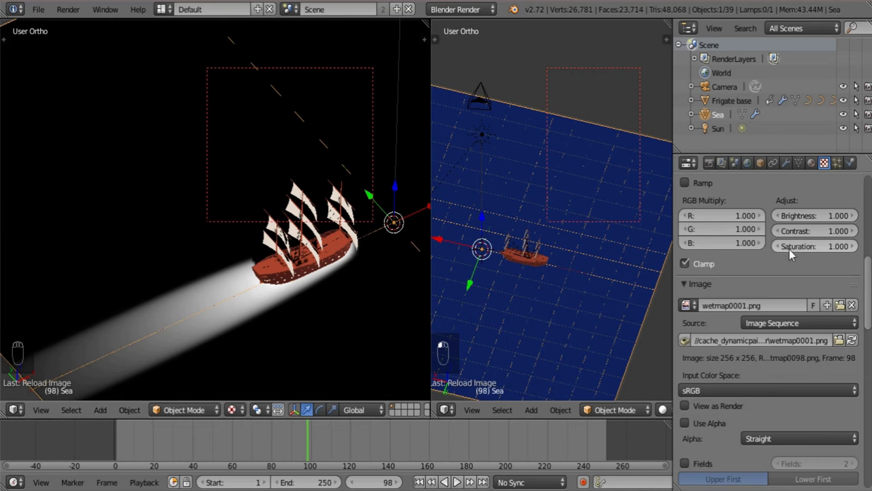
Disable the Sea material's Dynamic Paint texture and add a new texture named "Foam (Node texture)" in the third slot
scroll(794, 265, "up", 10)
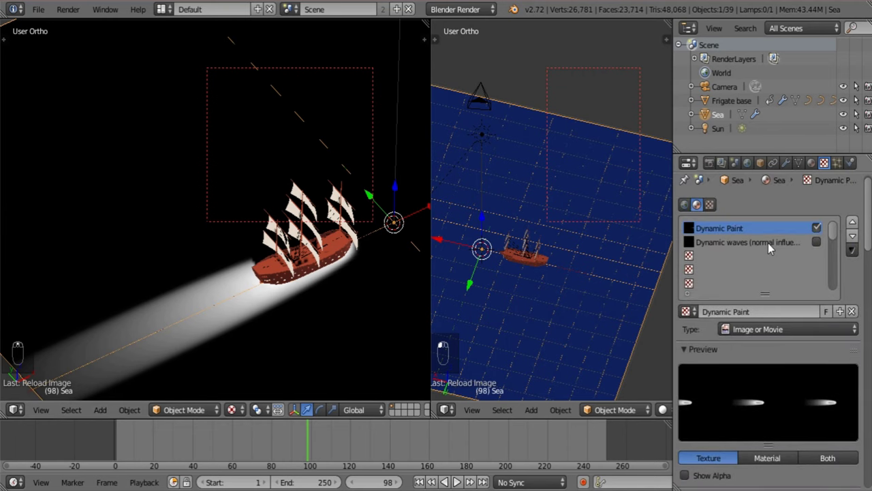
left_click(817, 227)
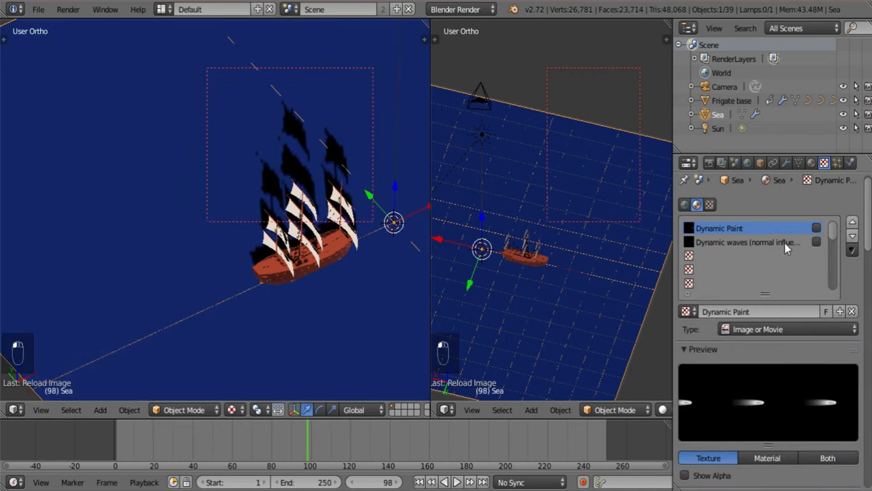
left_click(763, 255)
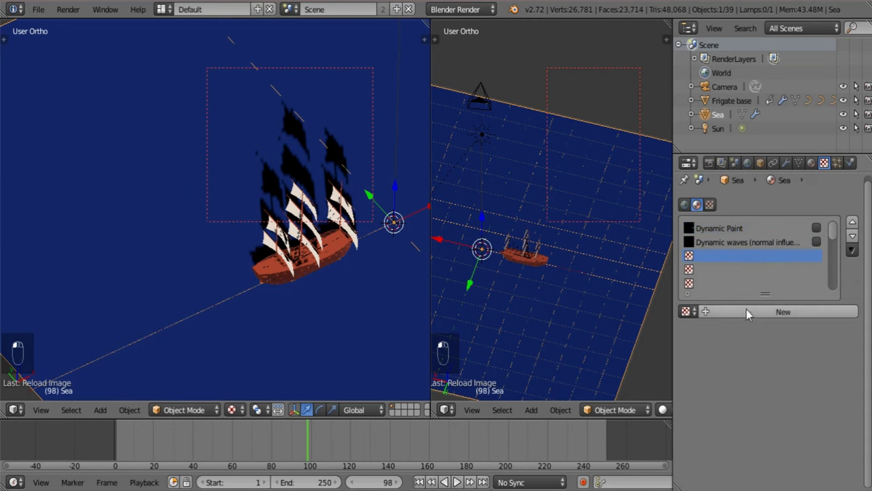
double_click(746, 310)
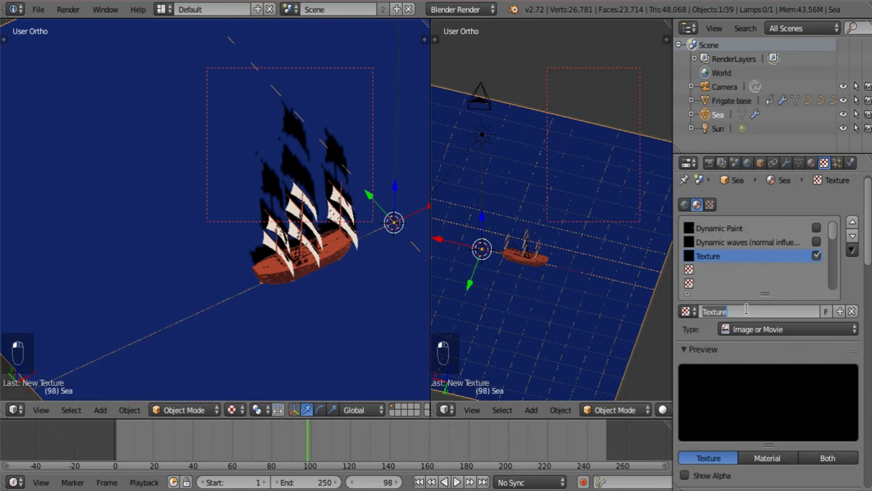
type("F")
type("oam (Node texture)")
key("Return")
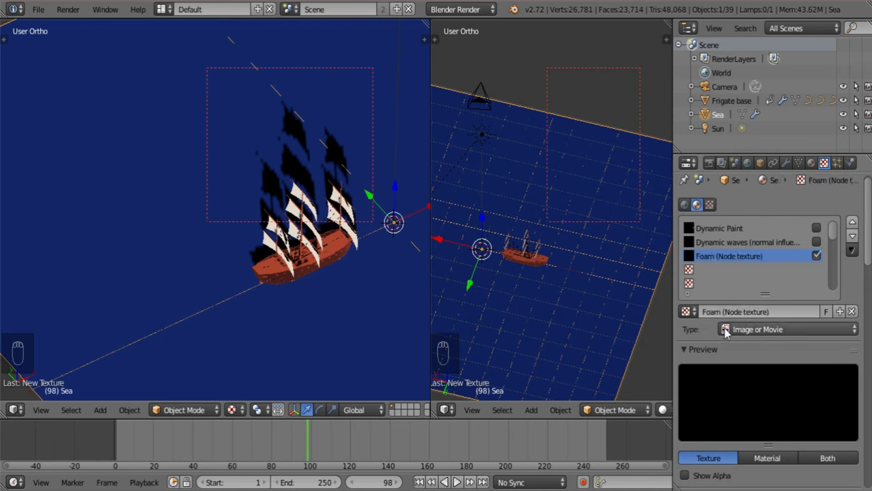
Switch the larger 3D view to the Node Editor and enable nodes for the Foam (Node texture) texture
left_click(15, 410)
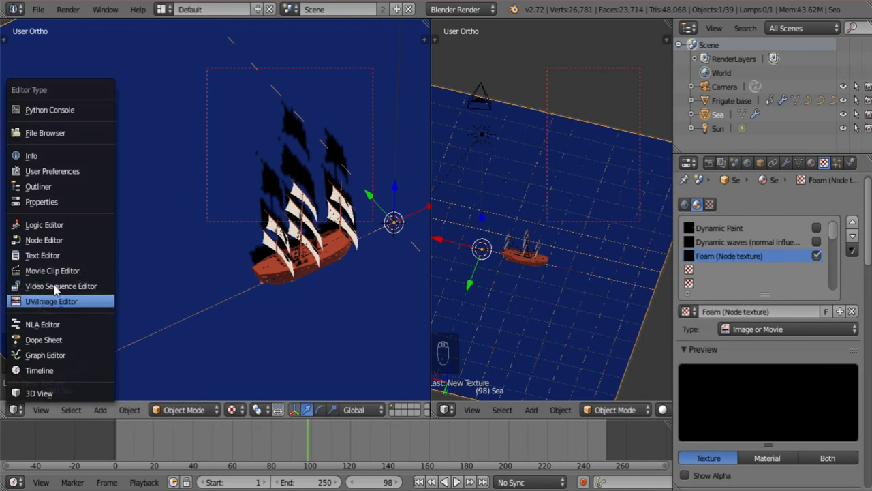
left_click(70, 240)
left_click(386, 409)
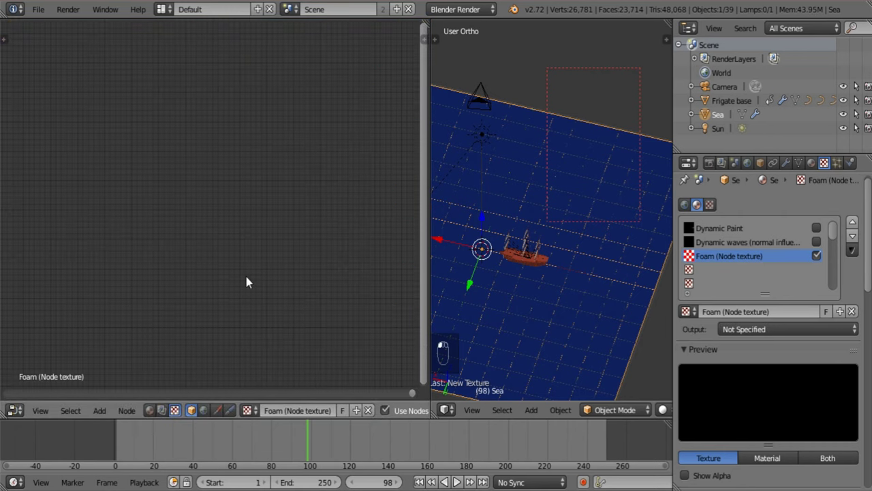
Save the file and expand the Node Editor over the neighbouring 3D view
left_click(761, 162)
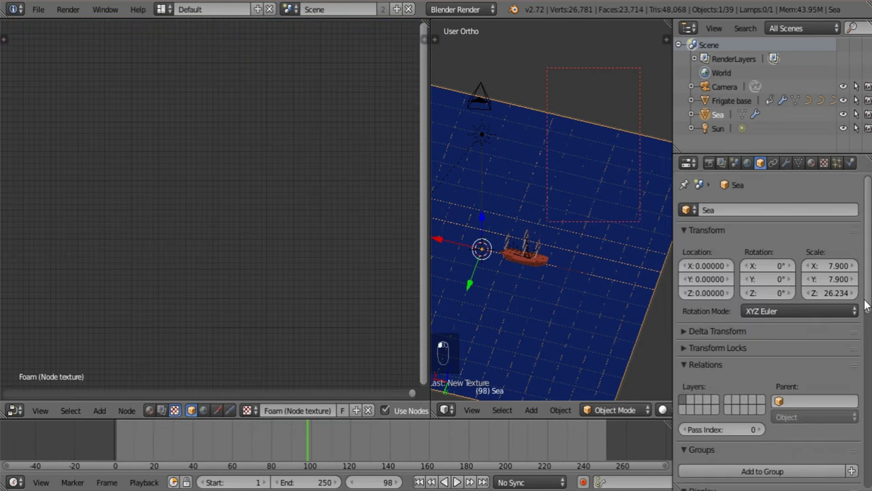
left_click(38, 9)
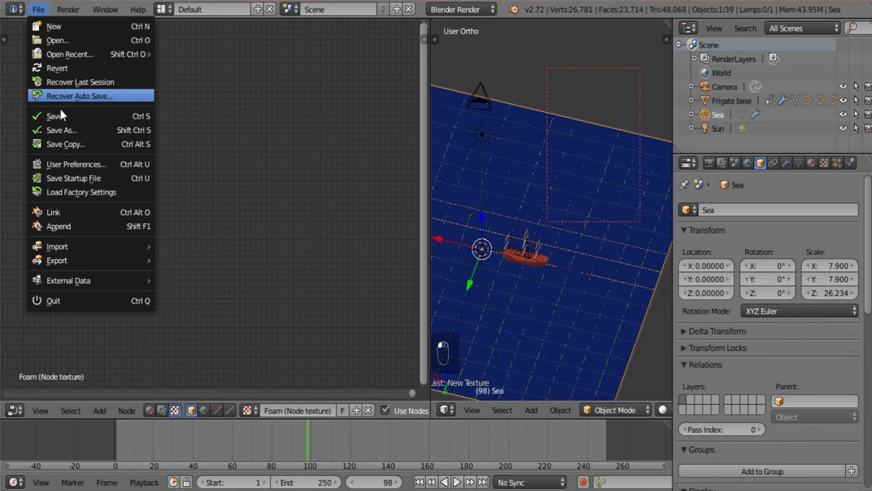
left_click_drag(427, 26, 465, 48)
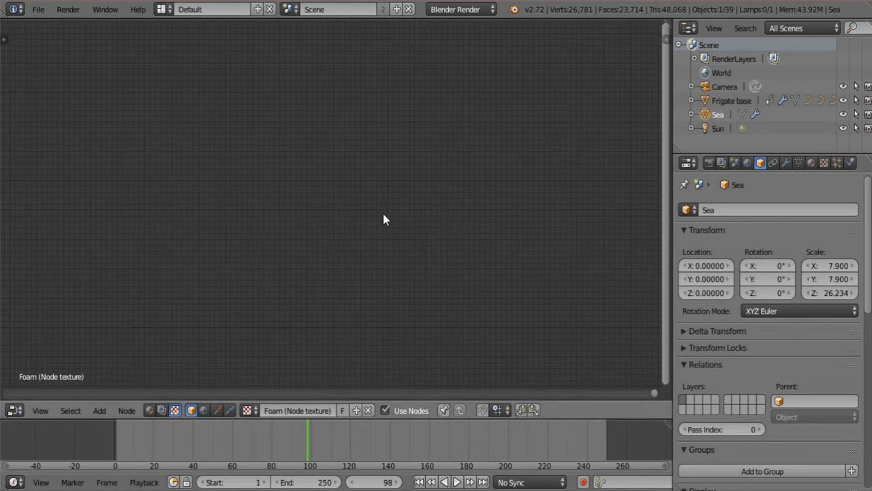
Delete the default input node from the foam node tree, keeping only the Output node
scroll(384, 212, "down", 8)
middle_click_drag(271, 181, 552, 173)
scroll(373, 249, "up", 5)
left_click(402, 233)
key("x")
Add a ColorRamp node well before the Output node and duplicate it straight below
scroll(258, 179, "up", 5)
key("shift+a")
mouse_move(246, 252)
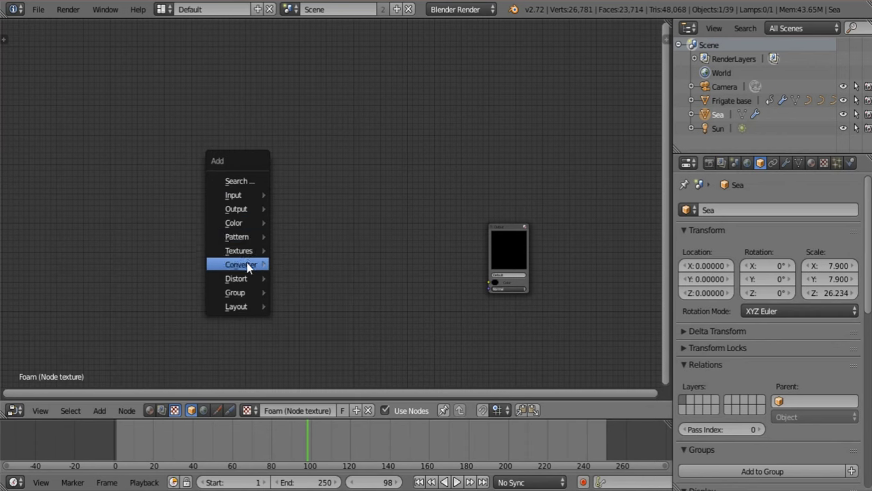
mouse_move(275, 263)
left_click(318, 285)
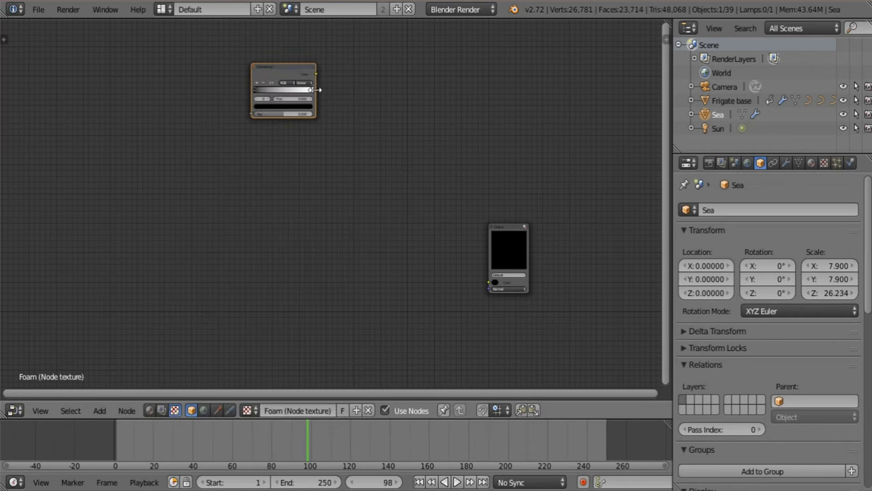
key("shift+d")
key("y")
left_click(297, 120)
Duplicate the pair of ColorRamp nodes twice straight down to form three vertically aligned pairs
left_click(296, 70)
left_click(283, 136, "shift")
key("shift+d")
key("y")
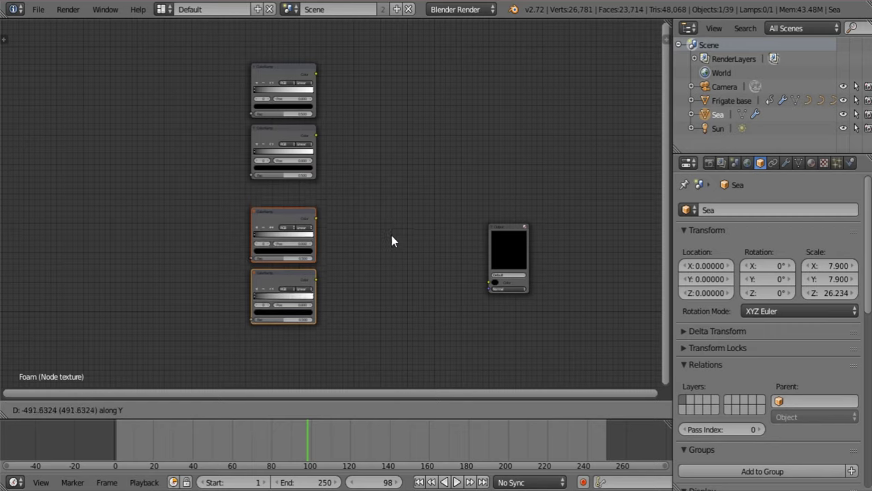
left_click(387, 233)
middle_click_drag(387, 233, 408, 68)
key("g")
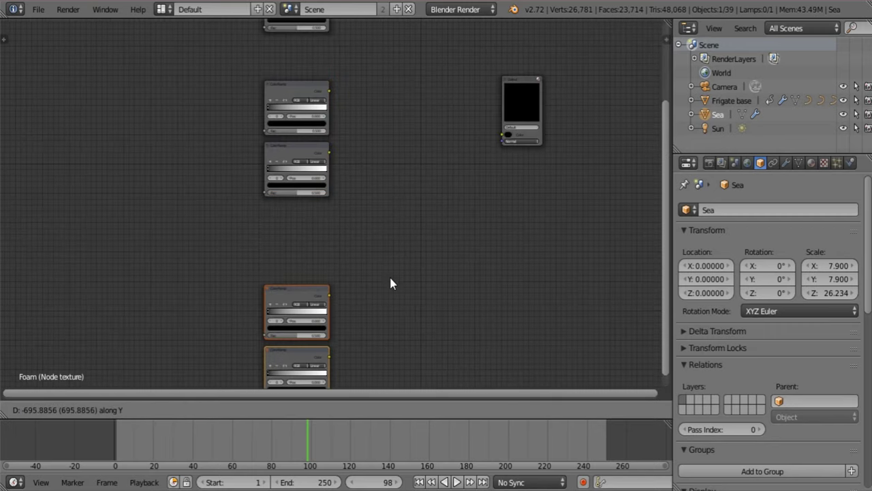
left_click(389, 256)
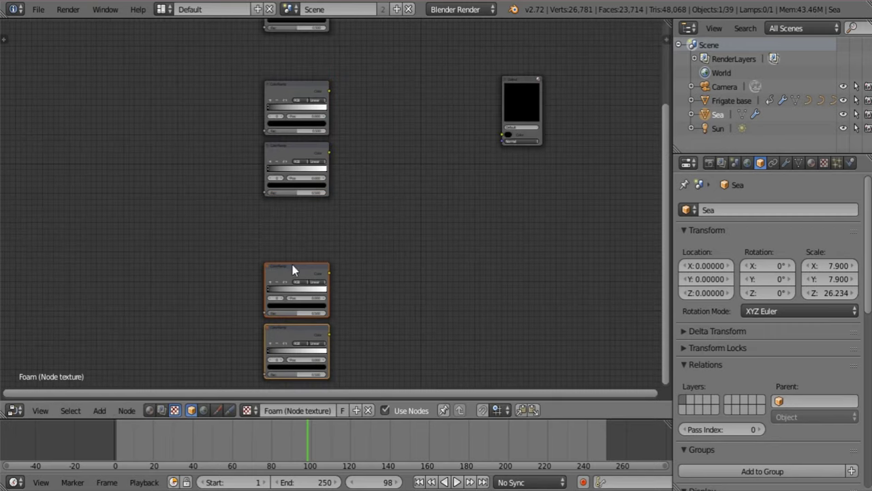
middle_click_drag(333, 125, 338, 221)
Add a Texture input node ahead of the first ColorRamp pair and assign the Dynamic Paint texture to it
key("shift+a")
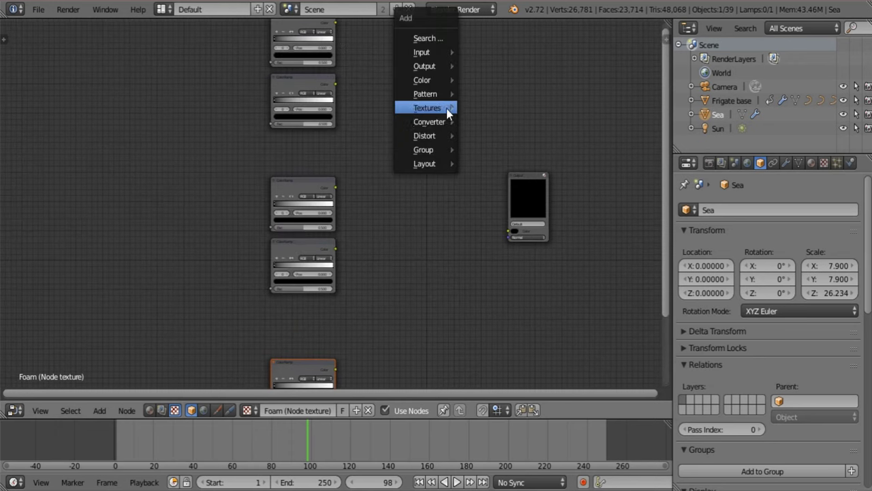
middle_click_drag(368, 120, 438, 238)
middle_click_drag(391, 168, 498, 157)
scroll(316, 157, "up", 3)
key("shift+a")
mouse_move(296, 69)
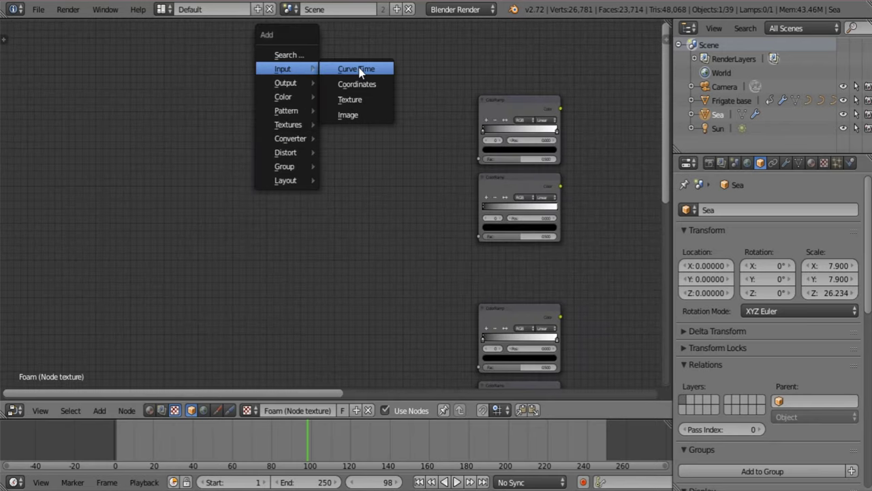
left_click(359, 114)
left_click(316, 156)
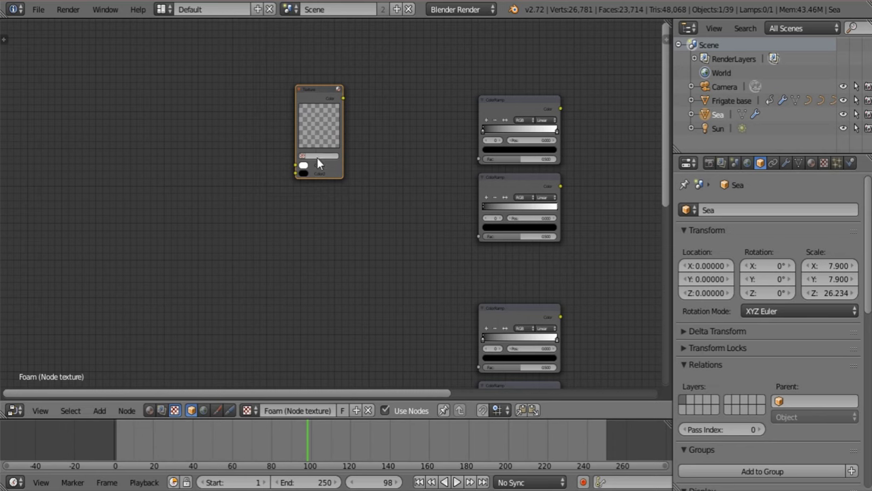
left_click(316, 155)
scroll(375, 180, "up", 4)
left_click(347, 101)
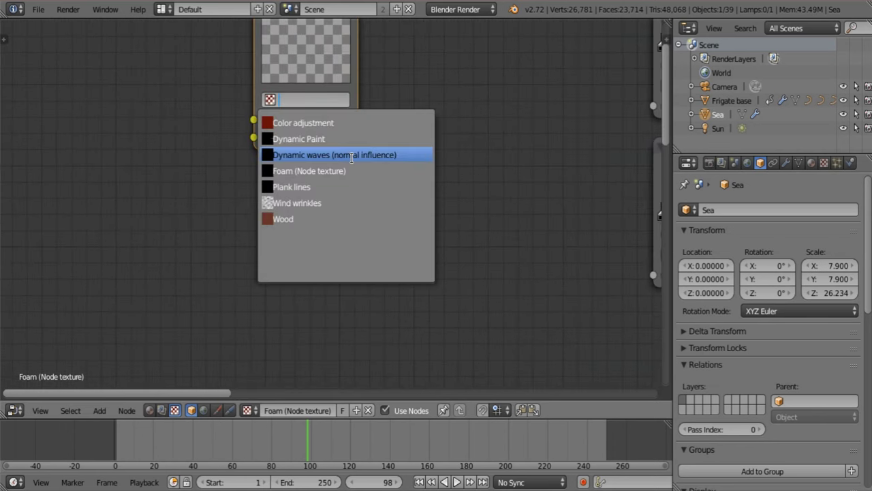
left_click(338, 139)
Connect the Texture node's Color output to the Fac input of the upper ColorRamp in the first and second pairs
middle_click_drag(471, 80, 274, 234)
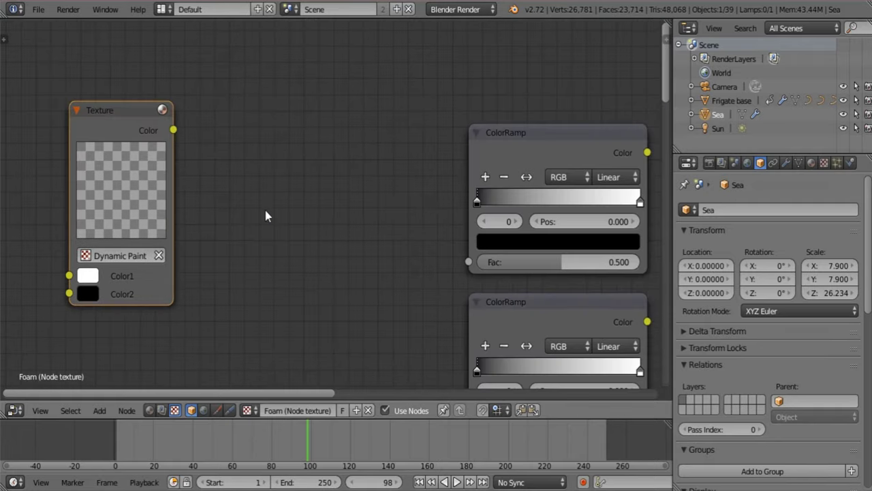
left_click_drag(173, 129, 474, 264)
scroll(383, 239, "down", 2)
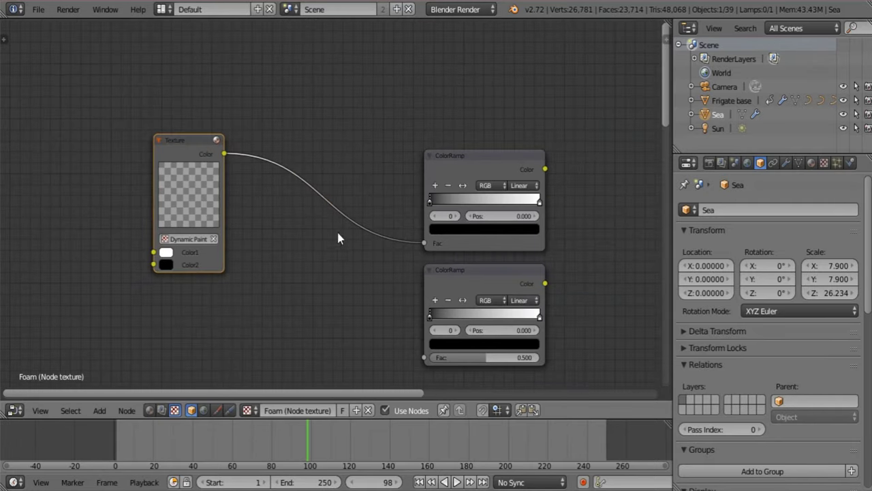
left_click_drag(200, 160, 222, 357)
middle_click_drag(422, 316, 462, 108)
left_click_drag(286, 151, 463, 345)
Connect the Texture node's Color to the upper ColorRamp's Fac in the third pair, and place the Texture node beside the first pair
left_click_drag(249, 164, 220, 302)
middle_click_drag(220, 303, 224, 109)
middle_click_drag(409, 243, 395, 68)
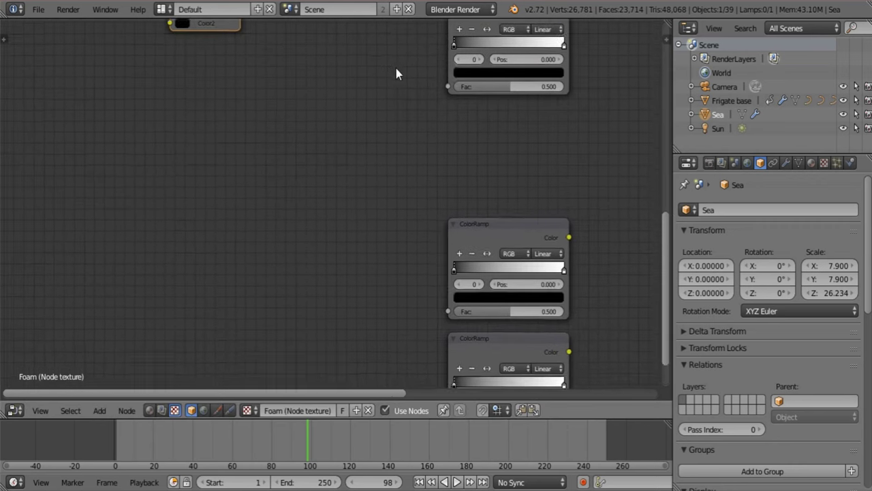
scroll(392, 70, "down", 3)
middle_click_drag(342, 95, 362, 217)
left_click_drag(263, 82, 264, 254)
scroll(392, 284, "up", 1)
middle_click_drag(392, 284, 355, 149)
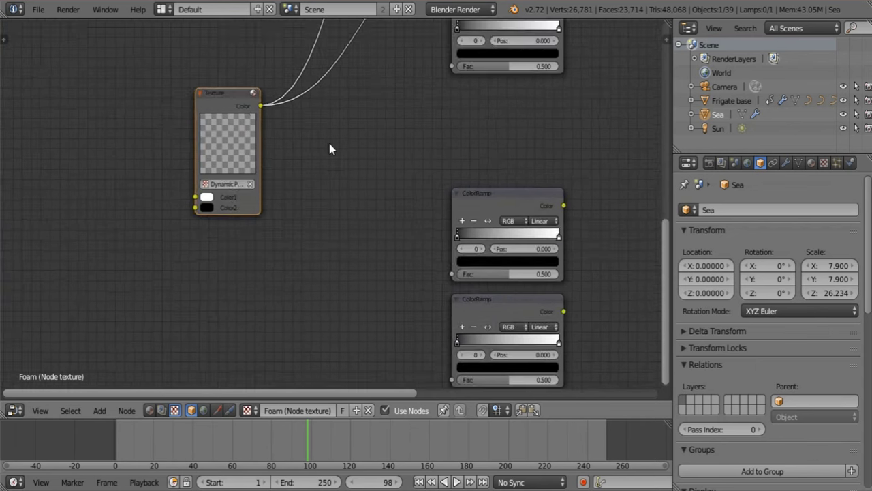
left_click_drag(260, 106, 452, 274)
scroll(396, 149, "down", 4)
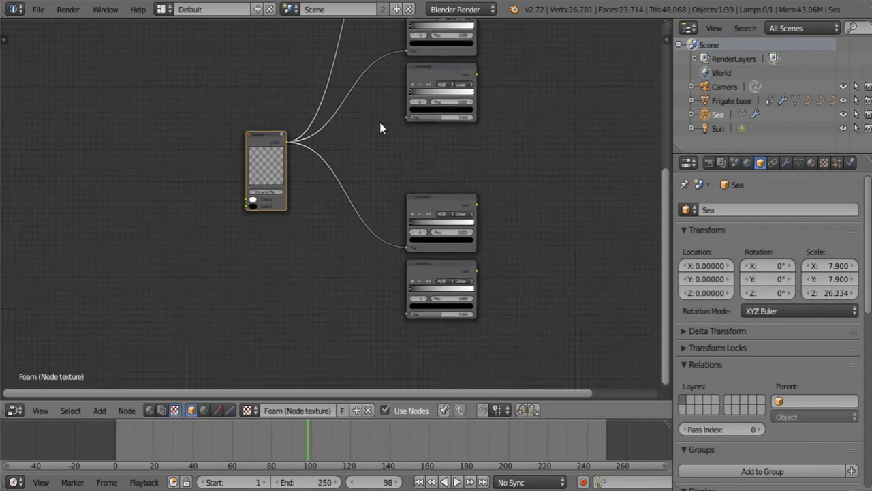
middle_click_drag(368, 124, 391, 285)
left_click_drag(320, 340, 312, 128)
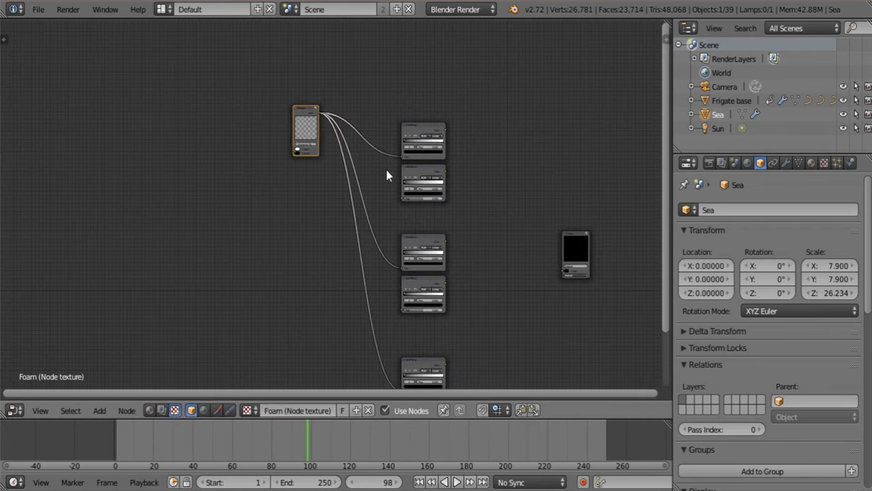
Add a Curve Time input node and place it well ahead of and slightly below the Texture node
middle_click_drag(459, 203, 462, 177)
scroll(462, 182, "up", 2)
middle_click_drag(376, 116, 366, 226)
key("shift+a")
mouse_move(364, 222)
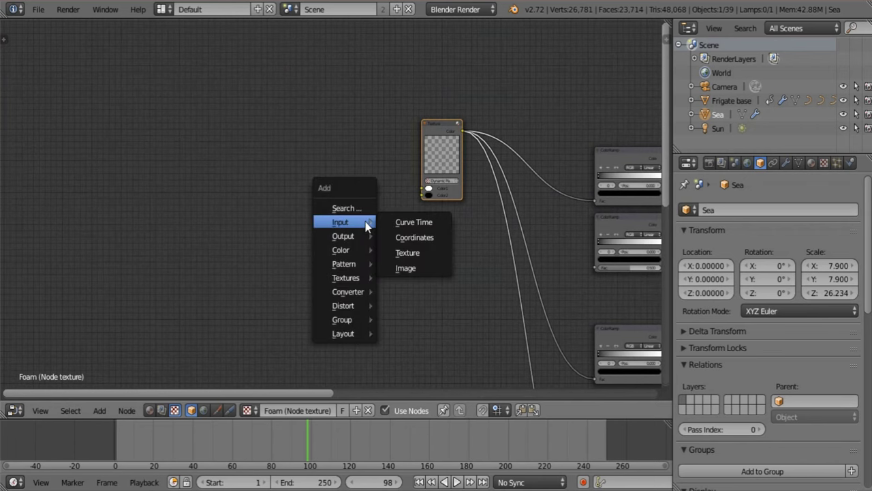
left_click(421, 226)
left_click(227, 156)
middle_click_drag(397, 213, 440, 165)
left_click_drag(286, 110, 222, 162)
middle_click_drag(472, 233, 392, 195)
key("shift+a")
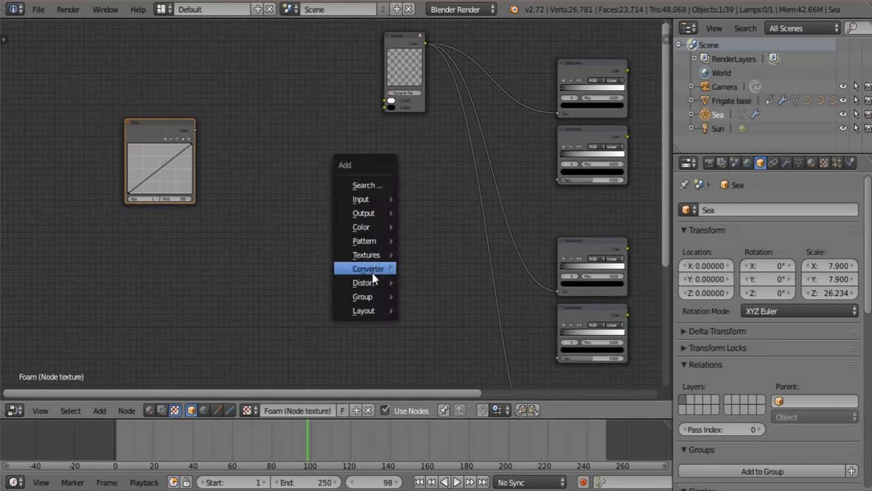
mouse_move(371, 272)
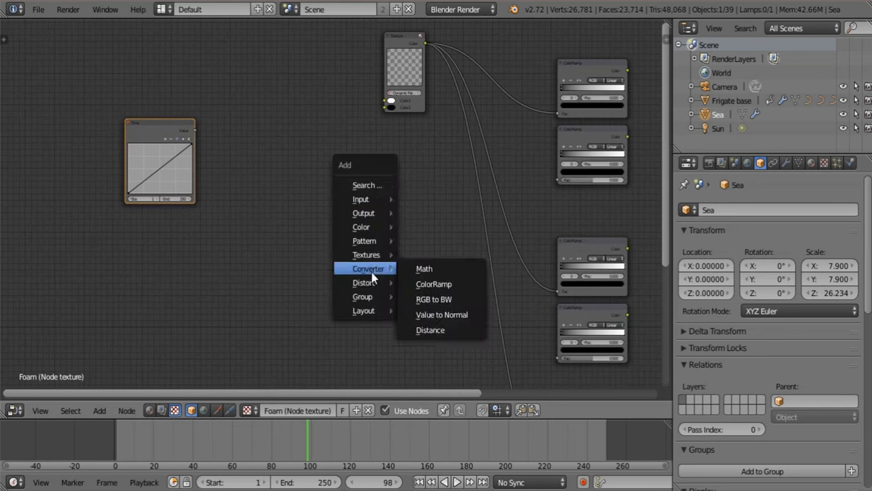
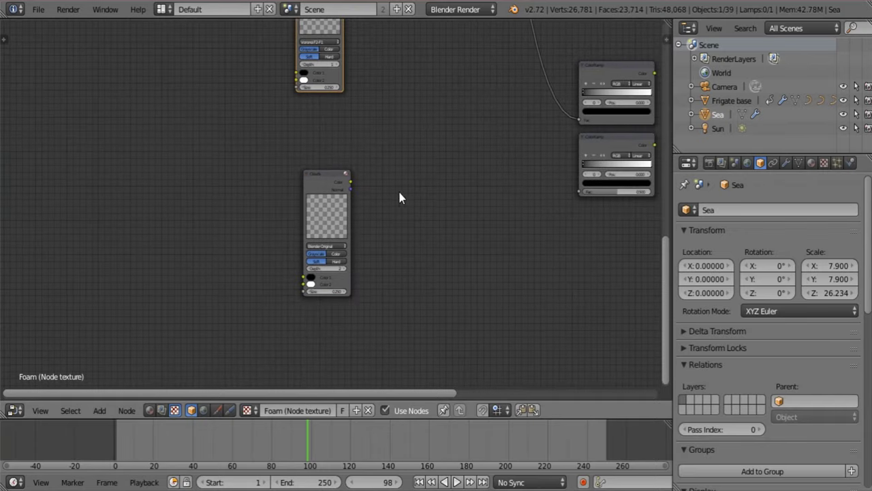
Set the third Clouds node's noise basis to Blender Original and connect its Color to the lower ColorRamp's Fac in the third pair
scroll(344, 229, "up", 2)
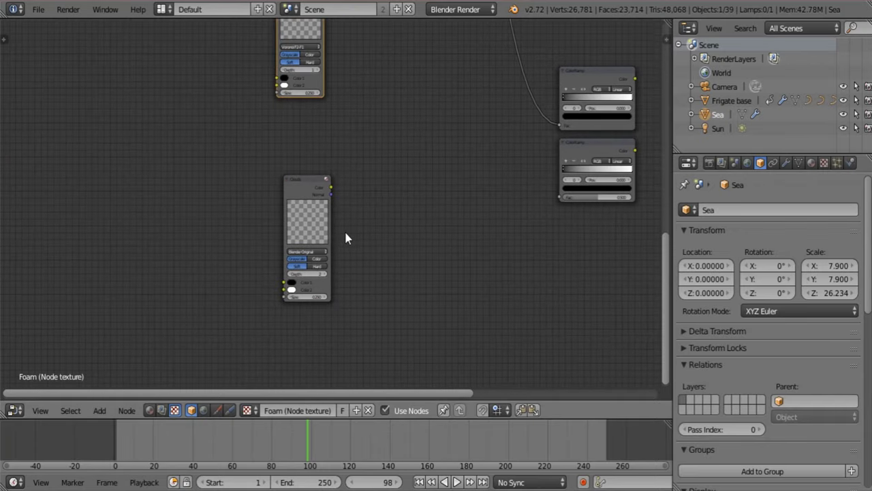
left_click(315, 270)
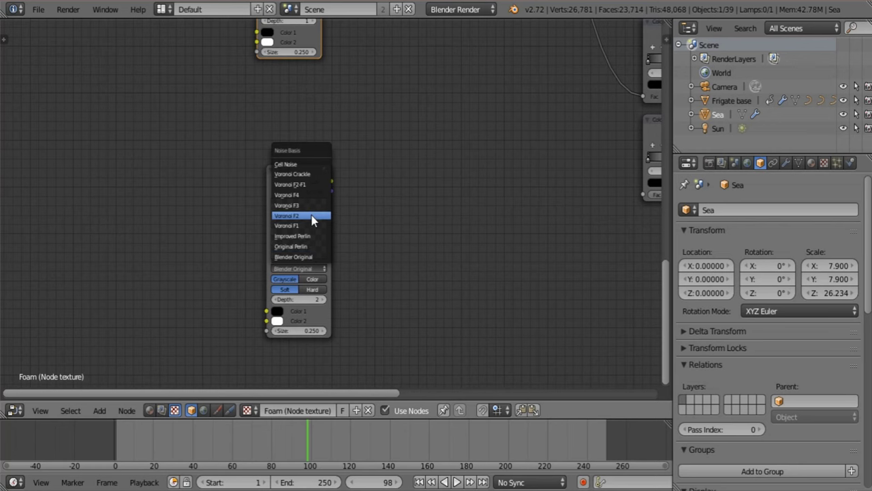
left_click(313, 257)
middle_click_drag(419, 219, 323, 274)
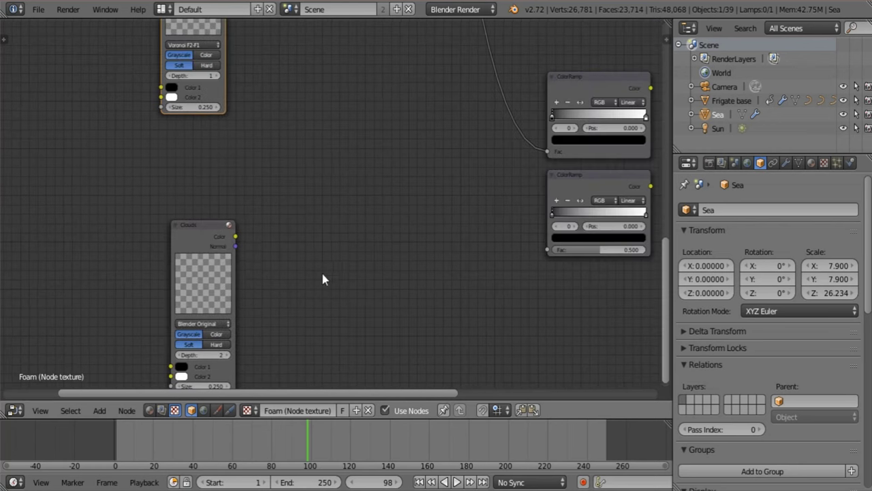
left_click_drag(234, 239, 547, 249)
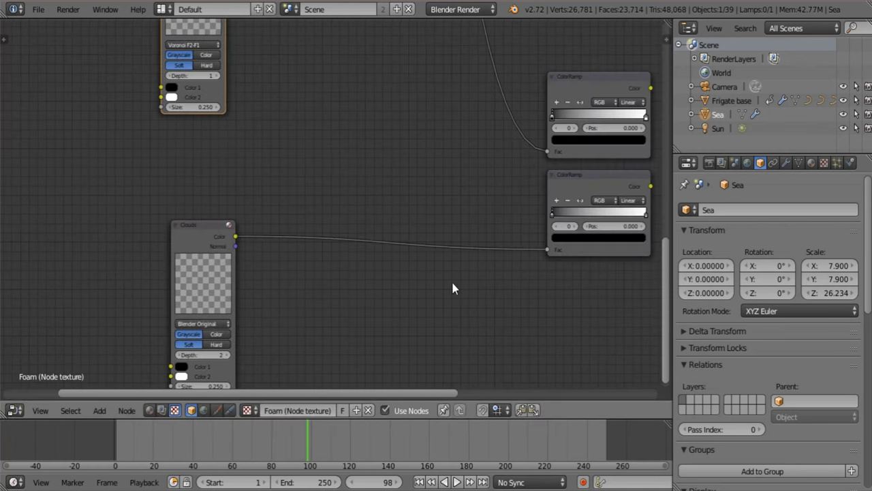
Reposition the Clouds nodes, shifting the third one slightly down and the first one up towards the Texture node
middle_click_drag(372, 247, 127, 339)
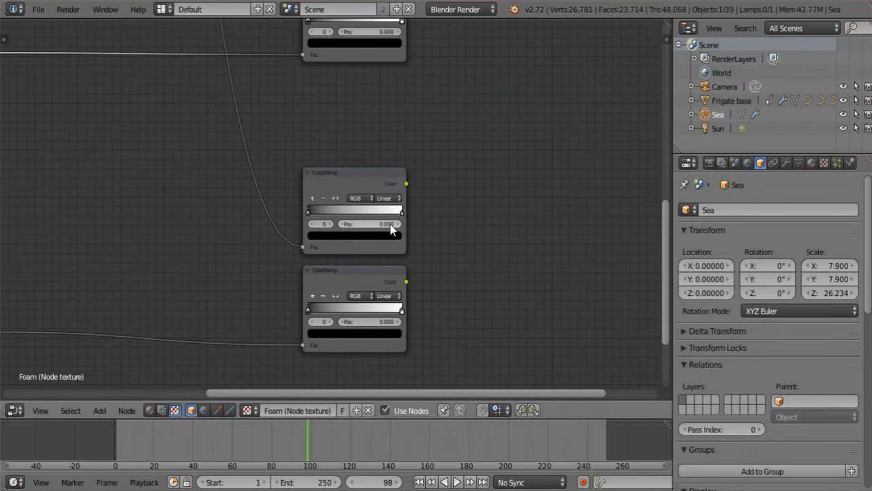
middle_click_drag(390, 224, 592, 145)
left_click_drag(144, 244, 122, 290)
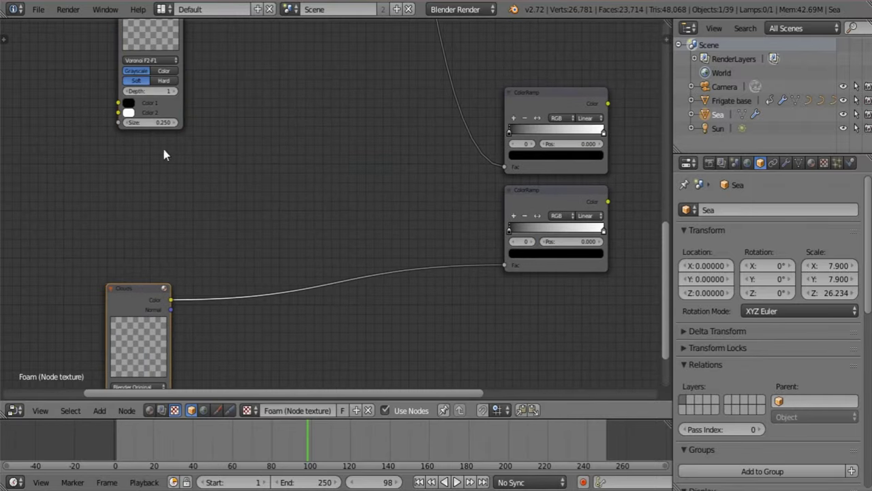
middle_click_drag(162, 146, 220, 395)
mouse_move(203, 216)
left_mouse_down()
mouse_move(196, 179)
mouse_move(167, 260)
mouse_move(189, 206)
mouse_move(208, 244)
mouse_move(230, 230)
mouse_move(233, 200)
mouse_move(207, 225)
left_mouse_up()
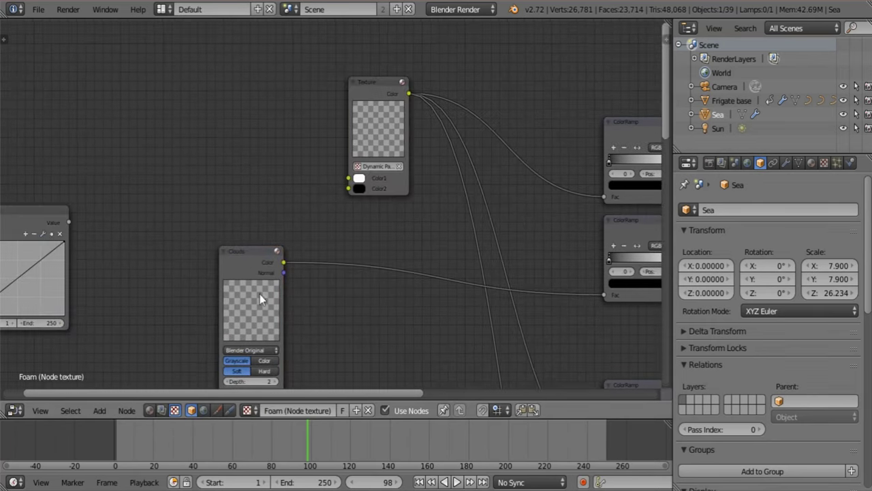
left_click_drag(260, 293, 258, 227)
Insert a Translate distort node on the link between the first Clouds node and the lower ColorRamp of the first pair
middle_click_drag(92, 306, 280, 245)
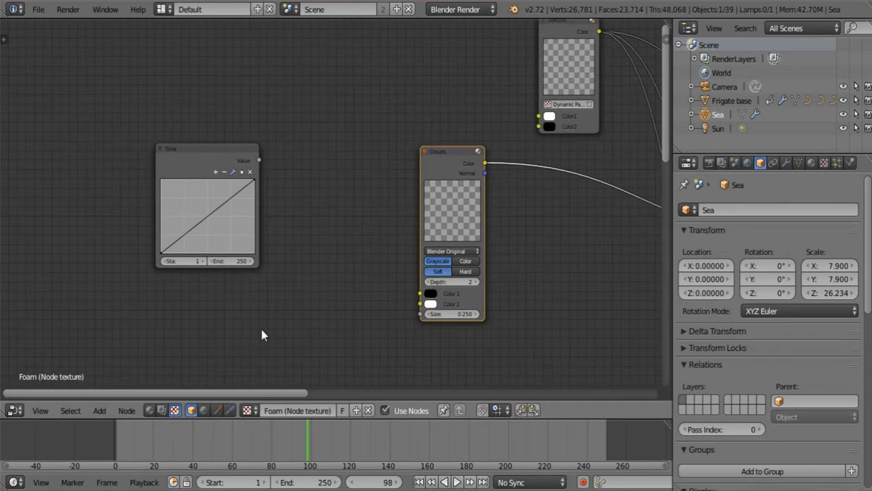
scroll(402, 264, "up", 2)
middle_click_drag(433, 250, 167, 215)
key("shift+a")
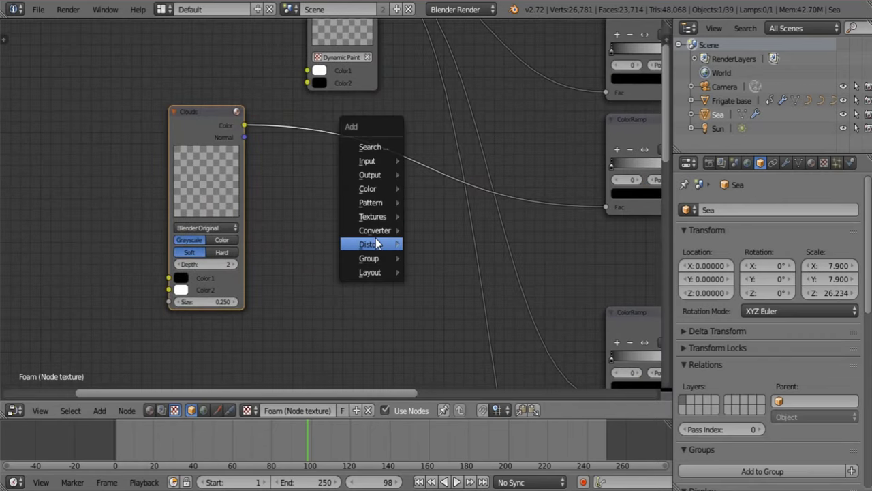
mouse_move(375, 242)
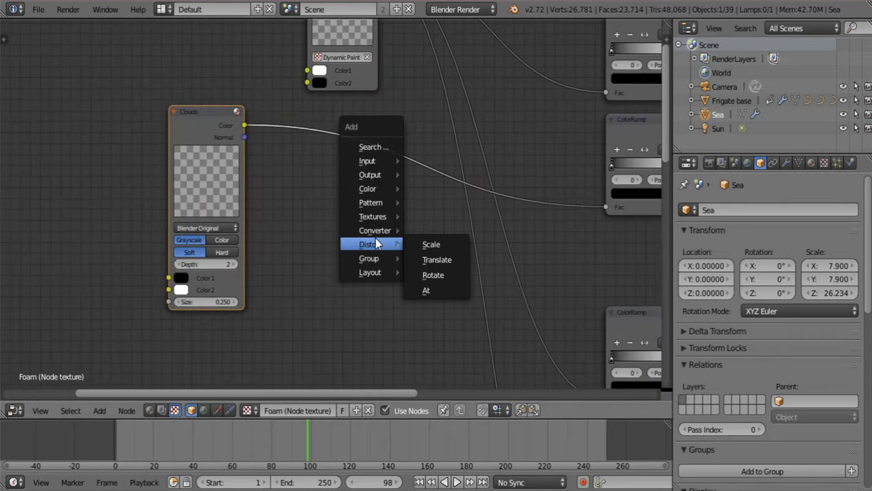
left_click(450, 263)
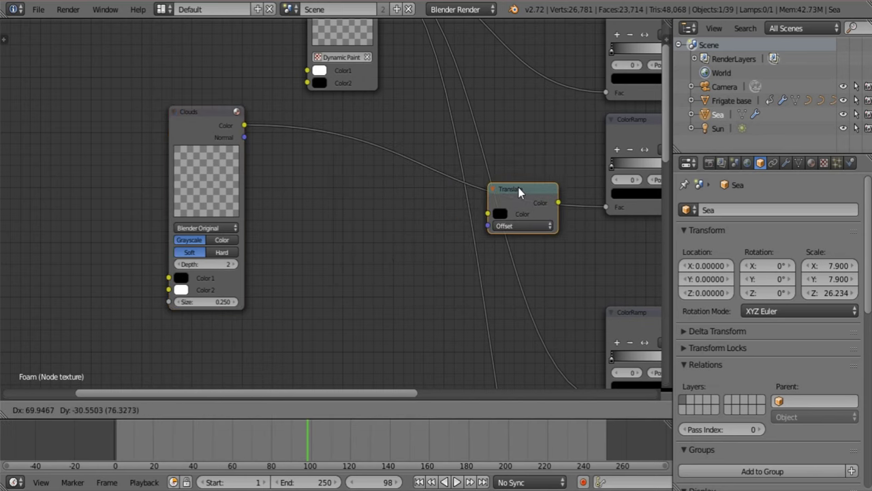
left_click(552, 177)
Duplicate the Translate node twice, inserting the copies on the links from the second and third Clouds nodes to their ColorRamps
scroll(477, 246, "down", 4)
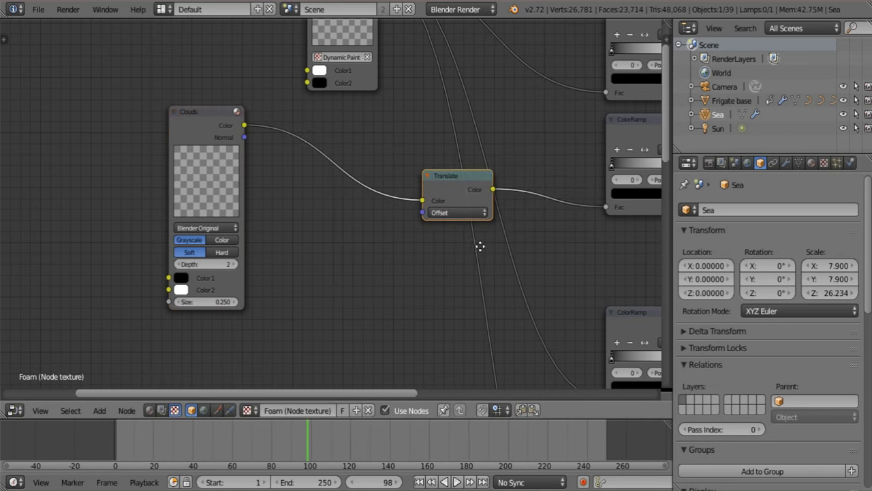
key("shift+d")
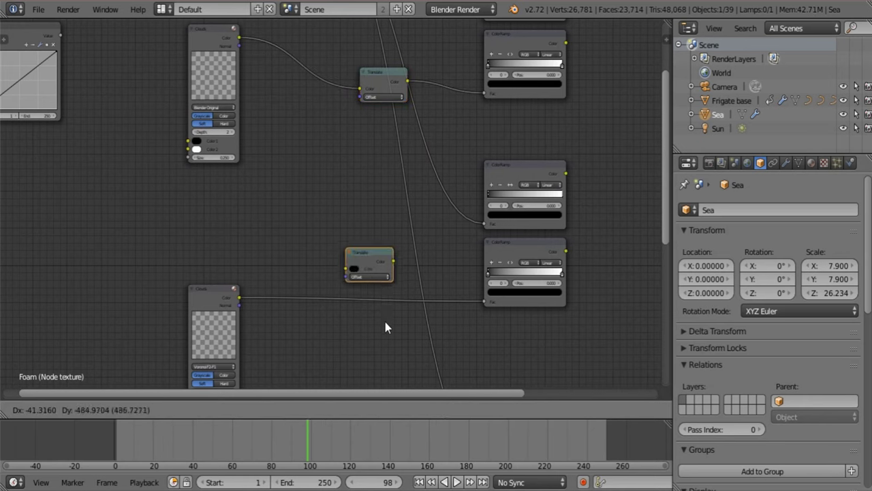
left_click(393, 358)
middle_click_drag(394, 358, 429, 100)
key("shift+d")
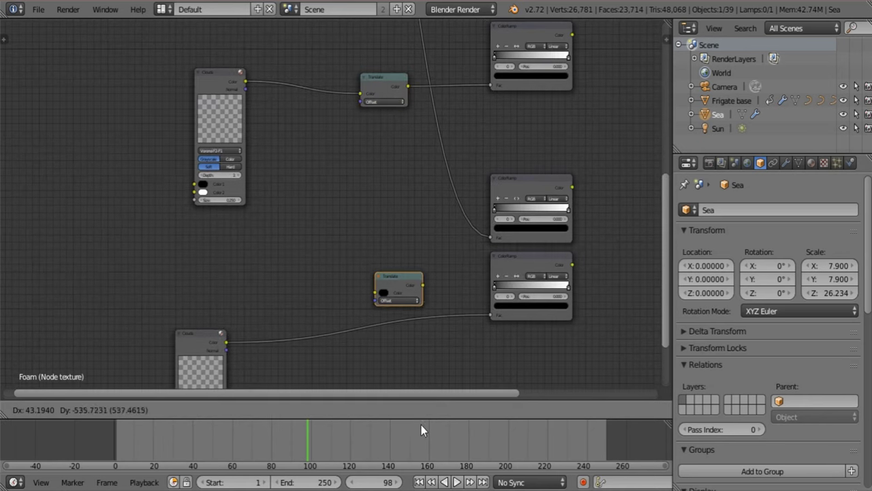
left_click(421, 453)
Lower the Time node to between the first and second Clouds nodes, and place a new Math converter node after it
middle_click_drag(288, 156, 381, 329)
middle_click_drag(255, 148, 285, 278)
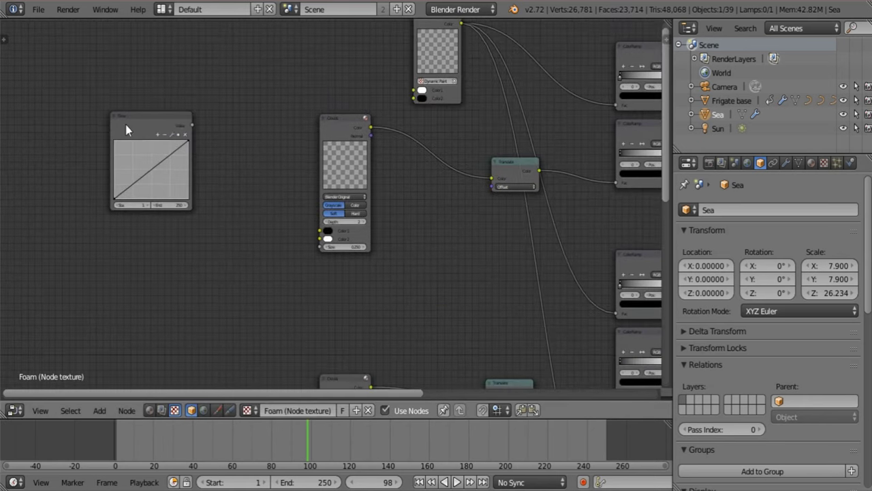
left_click_drag(127, 126, 150, 267)
scroll(282, 185, "up", 3)
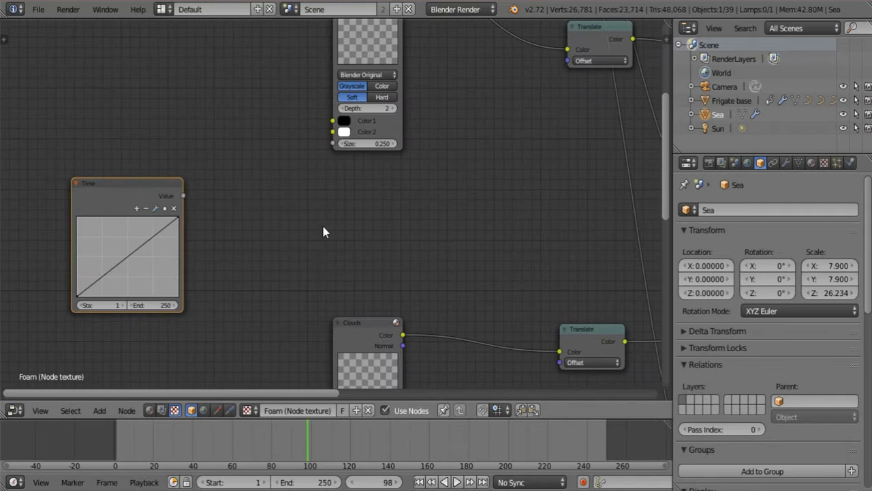
key("shift+a")
mouse_move(341, 199)
mouse_move(315, 218)
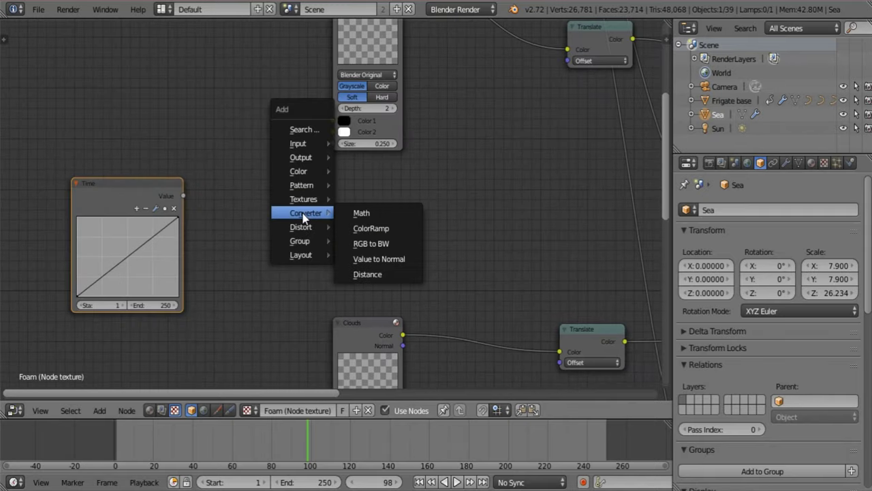
left_click(361, 214)
left_click(317, 187)
Set the Math node to Multiply with a second value of 0.1, and feed the Time node's Value into its first value
scroll(333, 232, "up", 2)
left_click(346, 265)
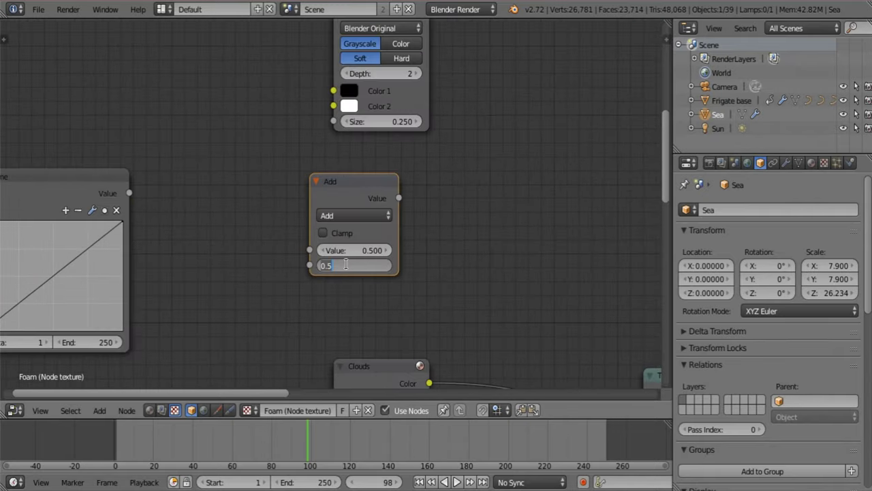
type(".1")
key("Return")
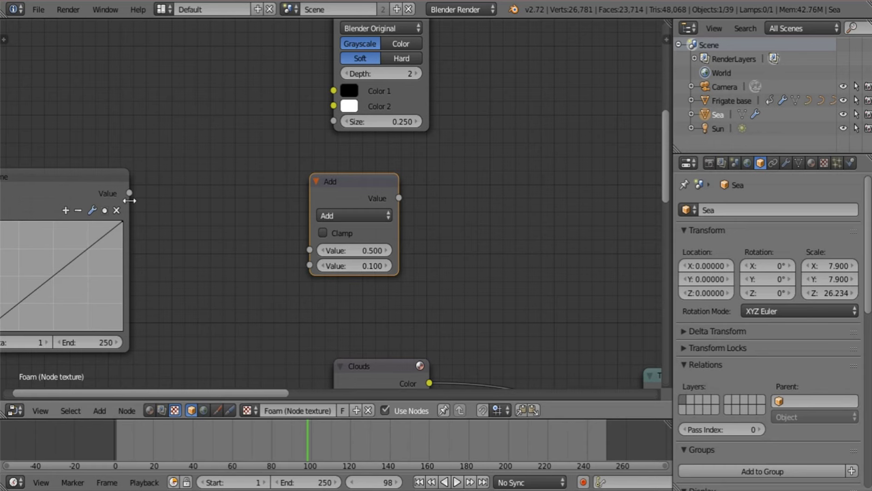
left_click_drag(129, 193, 310, 251)
left_click(375, 211)
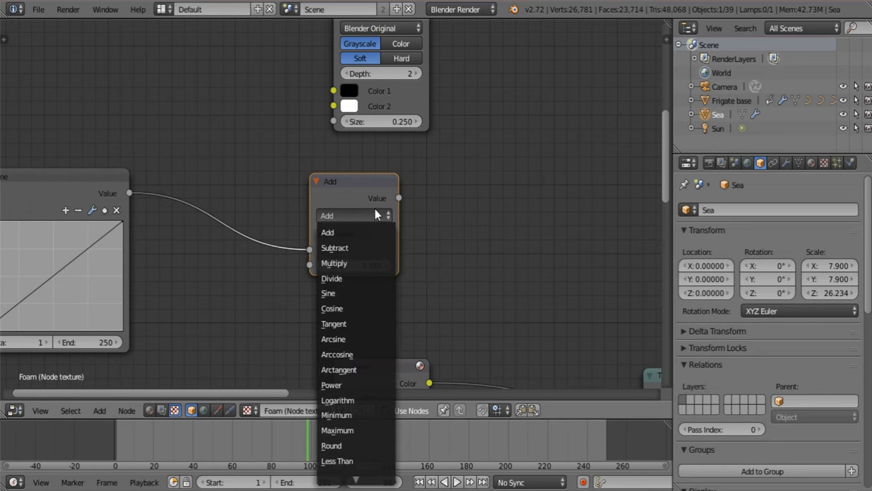
left_click(354, 263)
Connect the Multiply node's Value output to the Offset inputs of the second and third Translate nodes
scroll(595, 300, "down", 2)
middle_click_drag(595, 300, 523, 242)
scroll(286, 141, "up", 1)
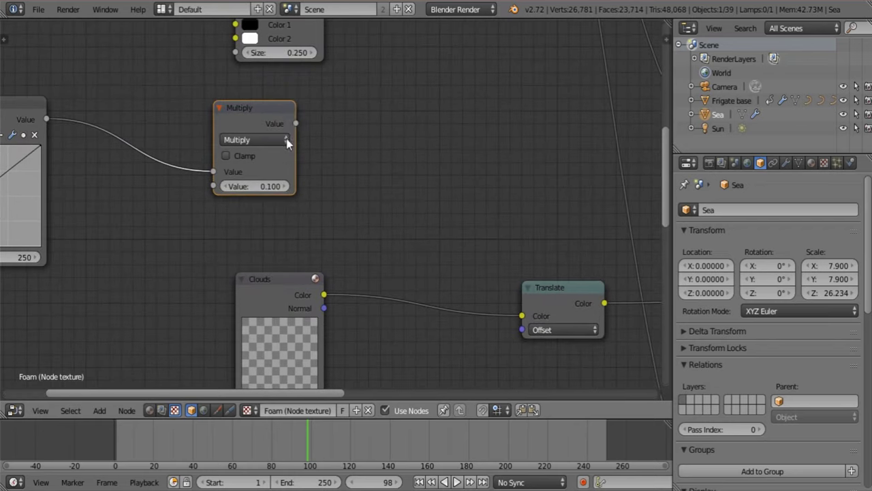
left_click_drag(295, 123, 526, 331)
scroll(289, 358, "down", 3)
middle_click_drag(384, 255, 359, 154)
left_click_drag(257, 46, 285, 359)
middle_click_drag(323, 331, 285, 141)
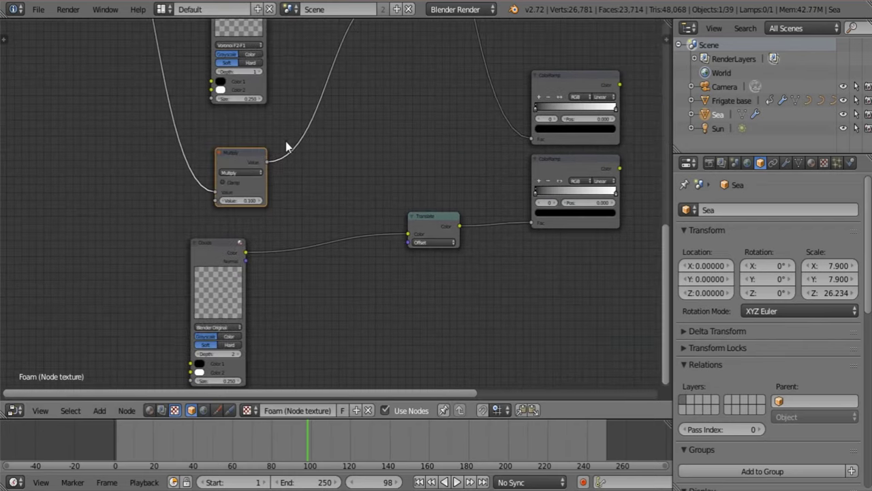
left_click_drag(267, 163, 408, 242)
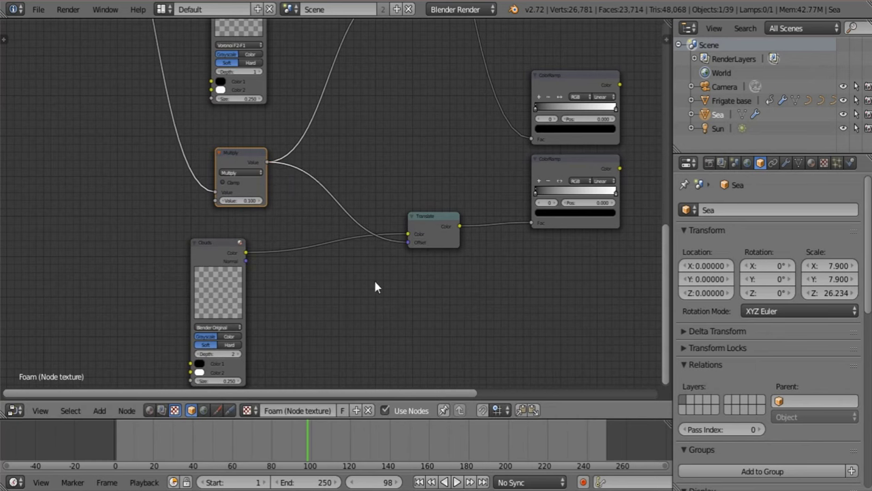
Connect the Multiply node's Value to the first Translate node's Offset, and place the Multiply node directly beneath the first Clouds node
scroll(375, 281, "down", 2)
middle_click_drag(375, 279, 395, 172)
middle_click_drag(360, 226, 377, 401)
left_click_drag(291, 243, 290, 28)
middle_click_drag(299, 158, 322, 379)
scroll(383, 212, "up", 2)
middle_click_drag(362, 218, 321, 265)
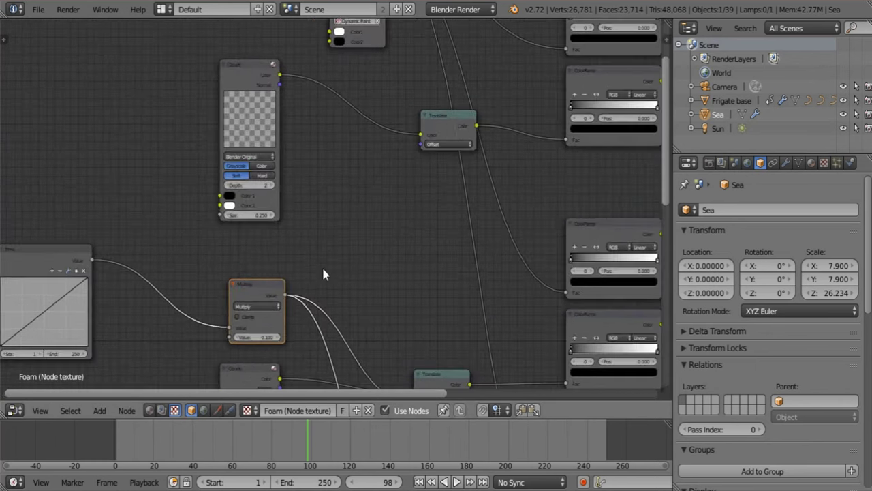
left_click_drag(287, 297, 414, 144)
left_click_drag(252, 283, 244, 237)
Align the Texture node above the first Clouds node, and stack the second and third Clouds nodes closely beneath the Multiply node
middle_click_drag(323, 95, 317, 202)
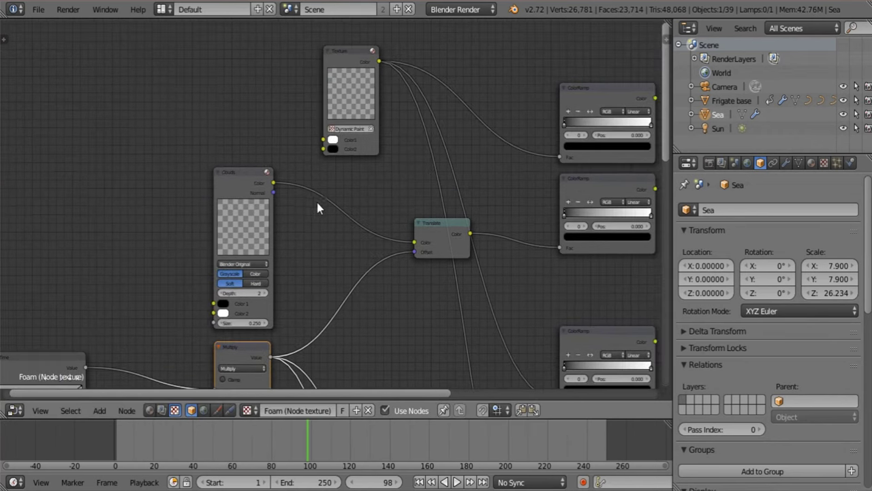
left_click(361, 87)
left_click_drag(361, 86, 251, 86)
middle_click_drag(291, 202, 327, 18)
middle_click_drag(301, 178, 316, 98)
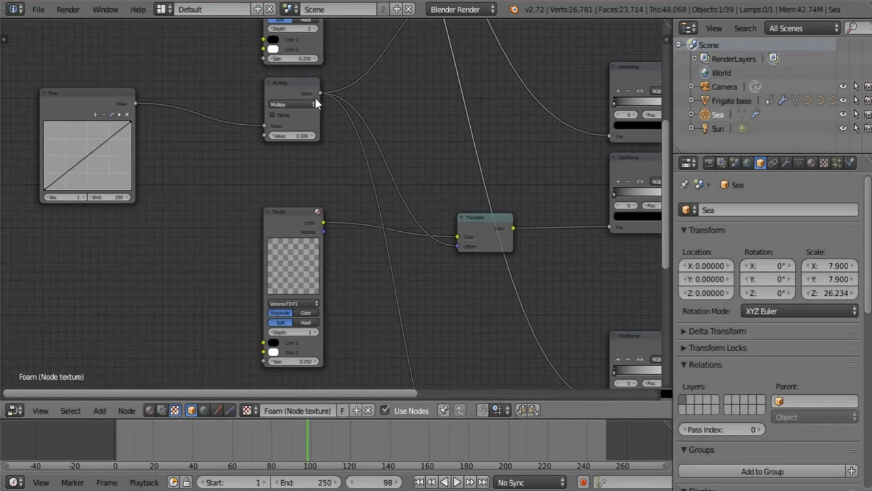
left_click_drag(287, 215, 286, 160)
middle_click_drag(400, 203, 397, 1)
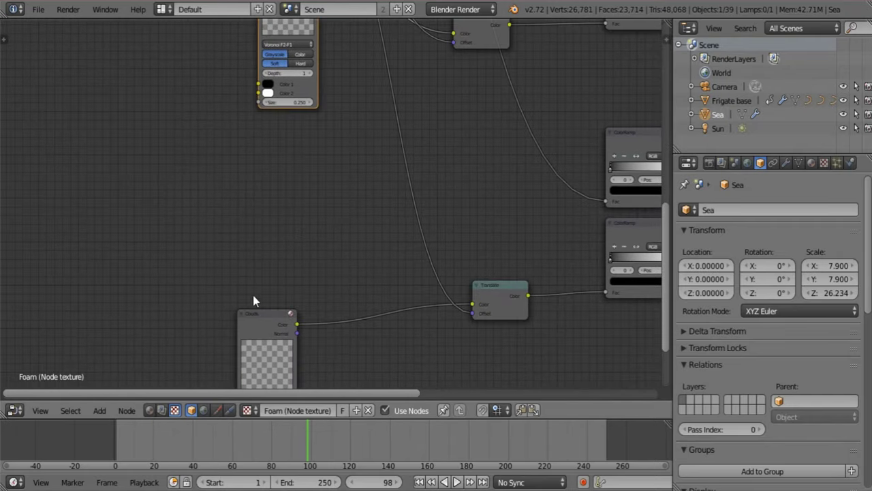
left_click_drag(262, 314, 283, 119)
Move the three Translate nodes up so each sits closer to the level of its own Clouds node
middle_click_drag(459, 151, 432, 281)
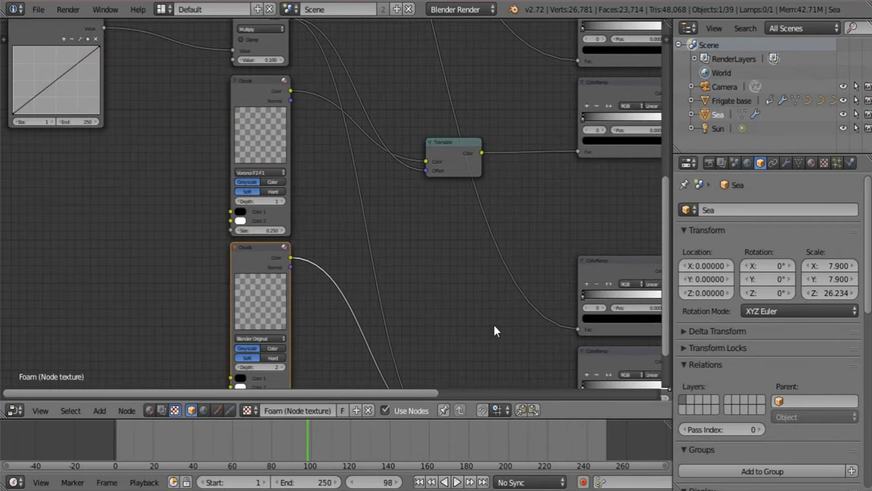
middle_click_drag(492, 321, 447, 157)
left_click_drag(426, 249, 403, 71)
middle_click_drag(398, 112, 377, 331)
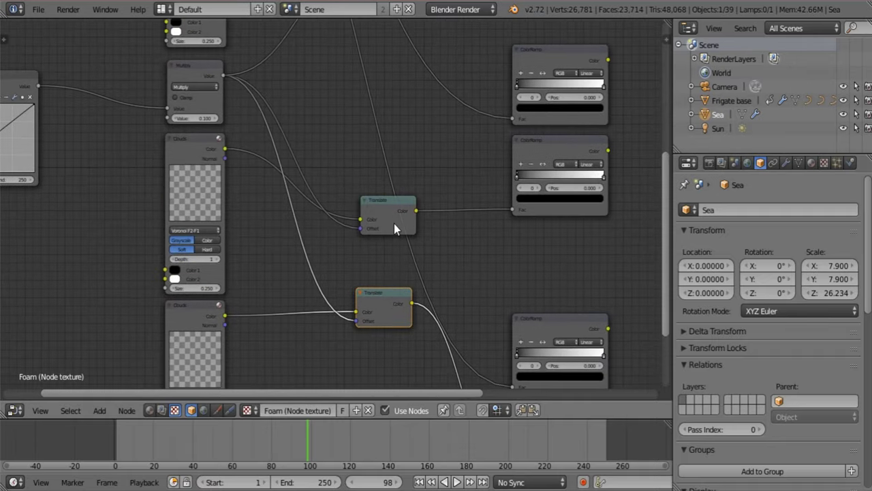
left_click_drag(389, 206, 379, 98)
middle_click_drag(379, 100, 353, 253)
left_click_drag(367, 101, 366, 68)
Move both ColorRamp nodes of the first pair vertically down to just above the second pair
middle_click_drag(361, 84, 309, 214)
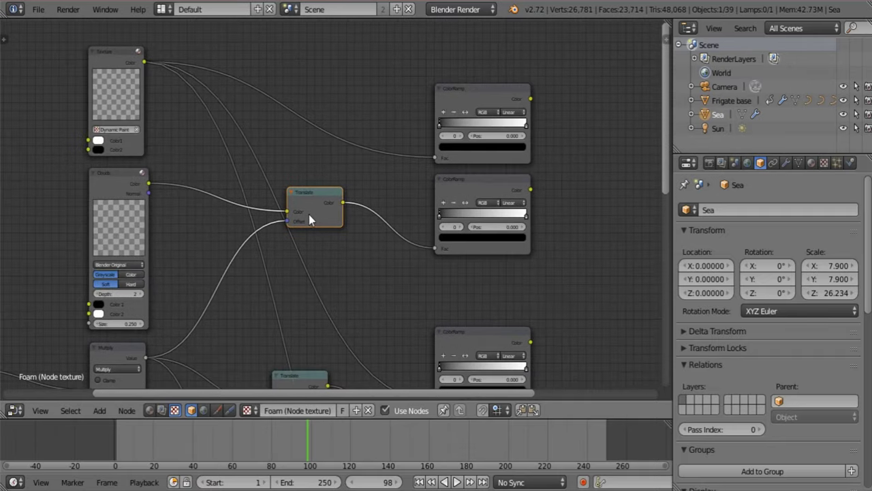
right_click(488, 85)
right_click(480, 203, "shift")
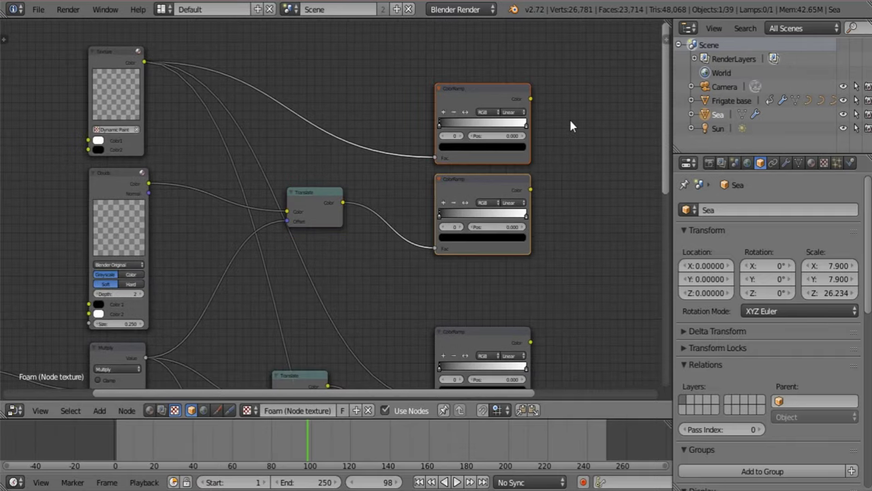
key("g")
key("y")
left_click(558, 172)
middle_click_drag(523, 279, 426, 48)
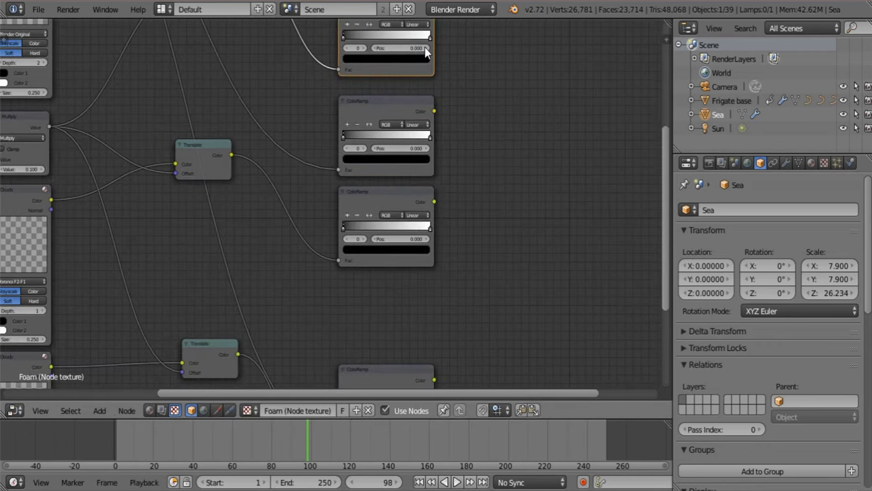
Move both ColorRamp nodes of the second pair vertically down to just above the third pair
right_click(399, 107)
right_click(403, 194, "shift")
middle_click_drag(513, 157, 526, 93)
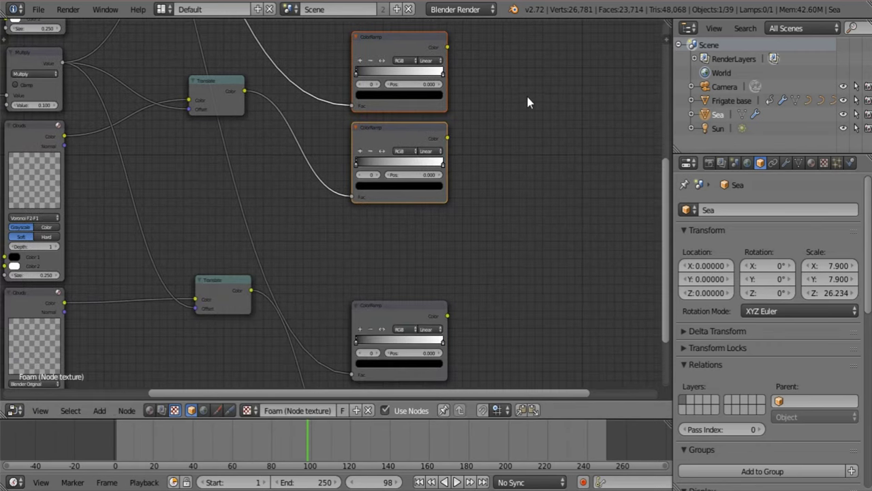
key("g")
key("y")
left_click(518, 151)
middle_click_drag(518, 148, 510, 89)
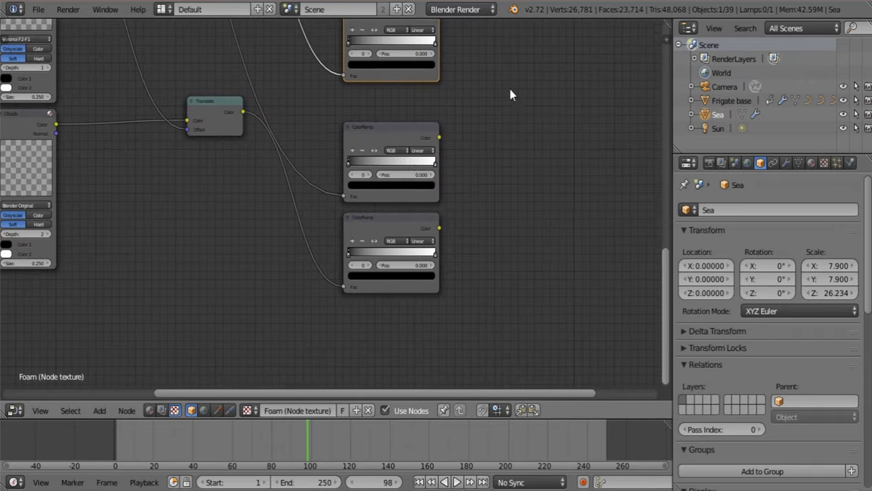
right_click(391, 128)
middle_click_drag(453, 109, 376, 305)
middle_click_drag(380, 177, 334, 374)
middle_click_drag(374, 157, 453, 193)
key("shift+a")
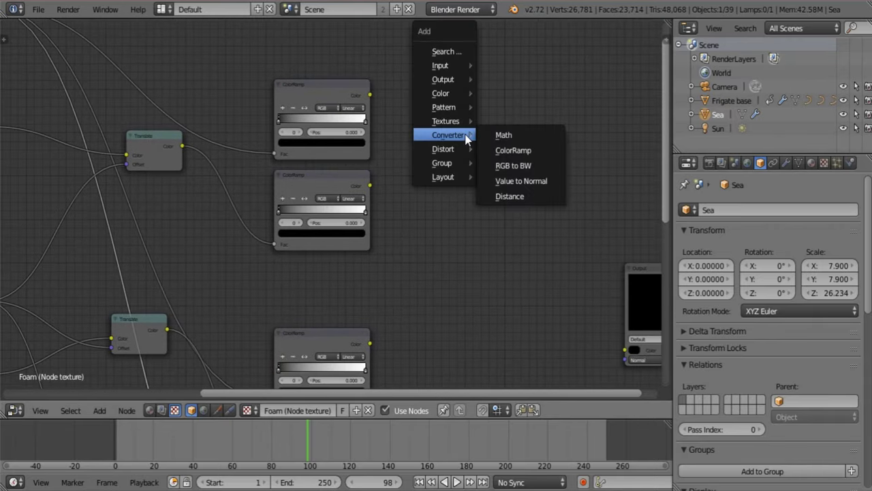
mouse_move(460, 148)
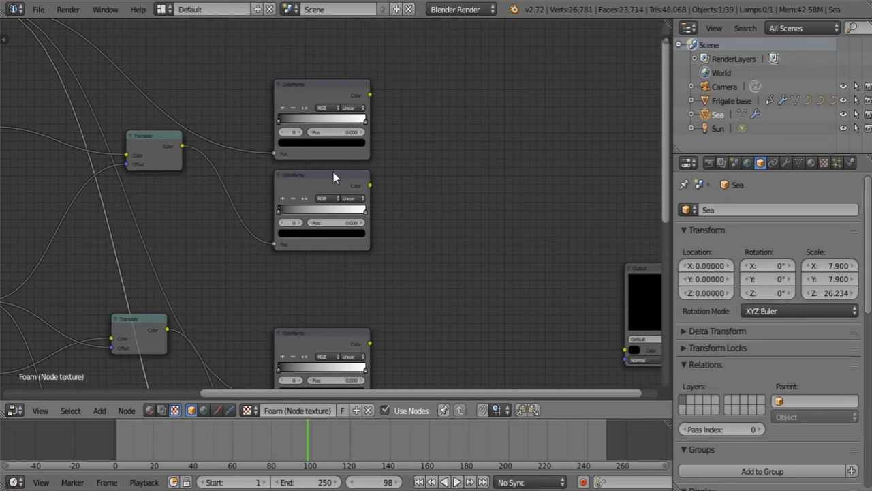
Add a Math node beside the third pair of ColorRamp nodes
middle_click_drag(405, 271, 399, 51)
middle_click_drag(363, 289, 371, 119)
middle_click_drag(325, 246, 324, 233)
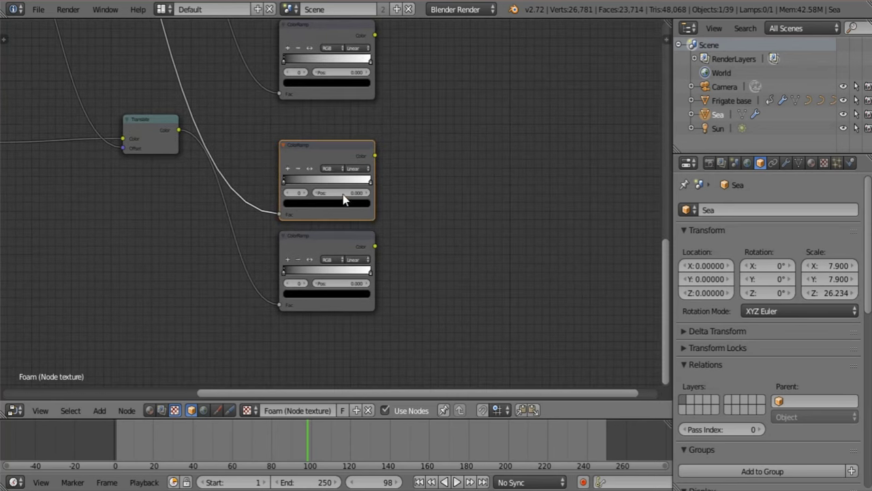
middle_click_drag(390, 167, 362, 232)
scroll(442, 222, "up", 2)
key("shift+a")
mouse_move(456, 184)
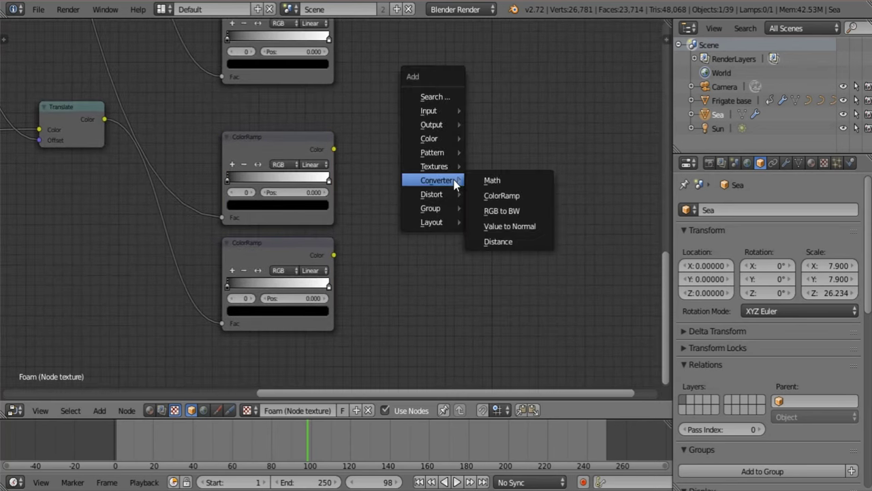
left_click(492, 180)
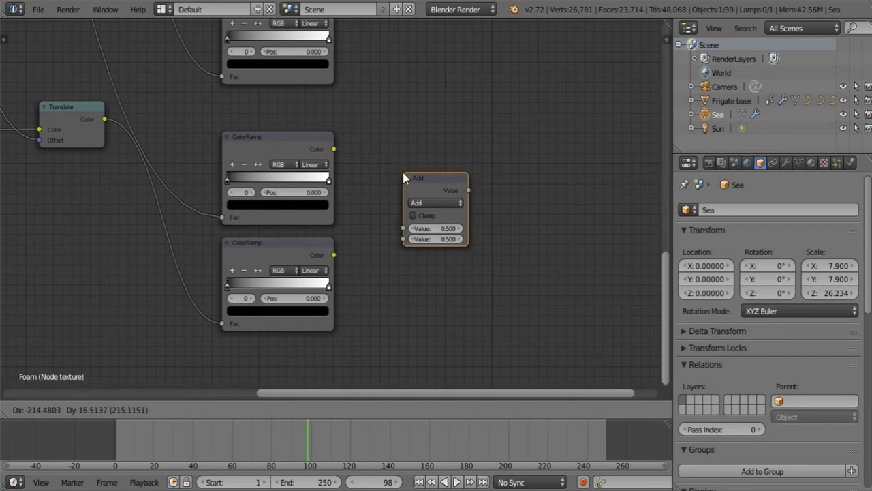
left_click(405, 175)
Set the Math node to Less Than and connect the Colors of the third ColorRamp pair to its two Value inputs
left_click(425, 203)
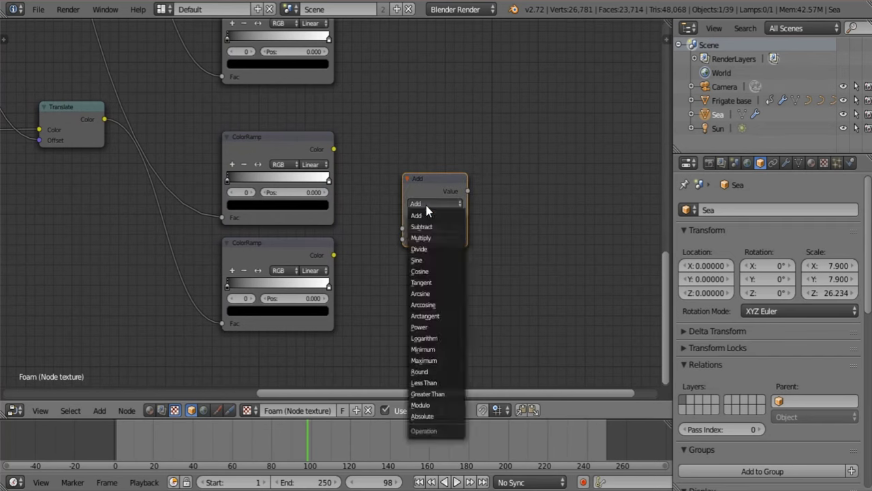
left_click(436, 382)
left_click_drag(334, 149, 402, 229)
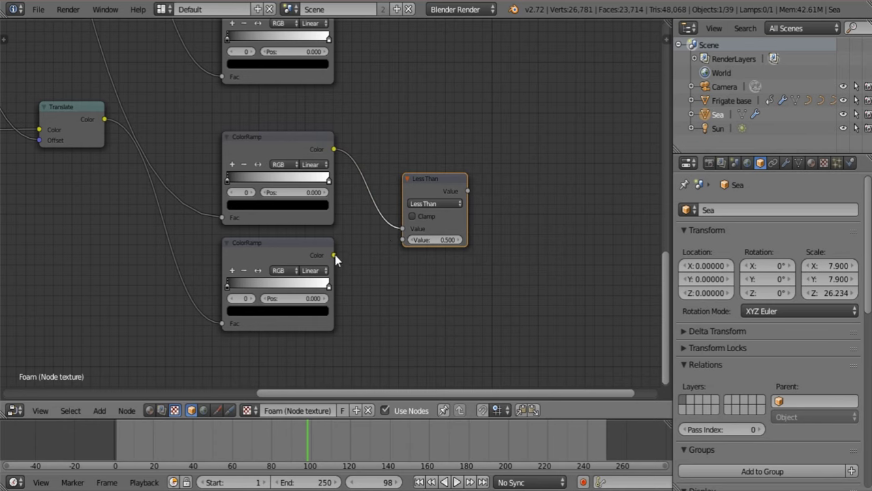
left_click_drag(334, 255, 402, 242)
Duplicate the Less Than node into the empty area beyond the original for a test setup
middle_click_drag(476, 179, 368, 265)
middle_click_drag(514, 179, 450, 165)
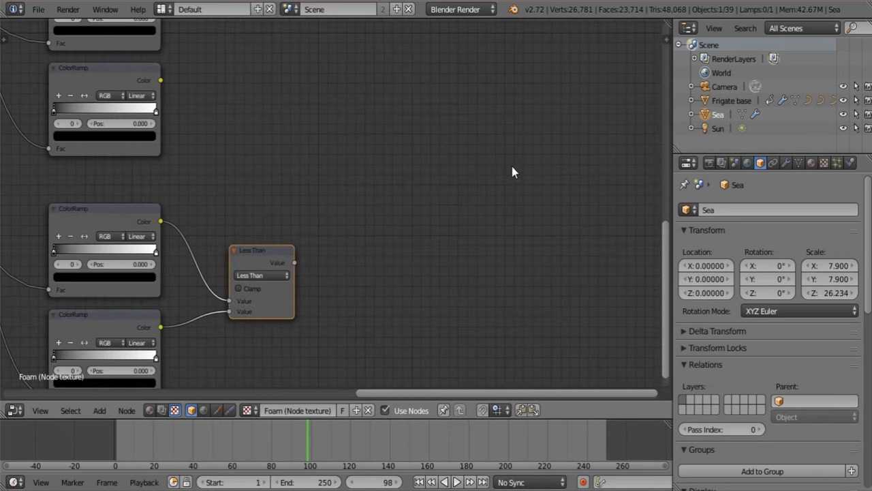
key("shift+d")
left_click(498, 179)
key("shift+a")
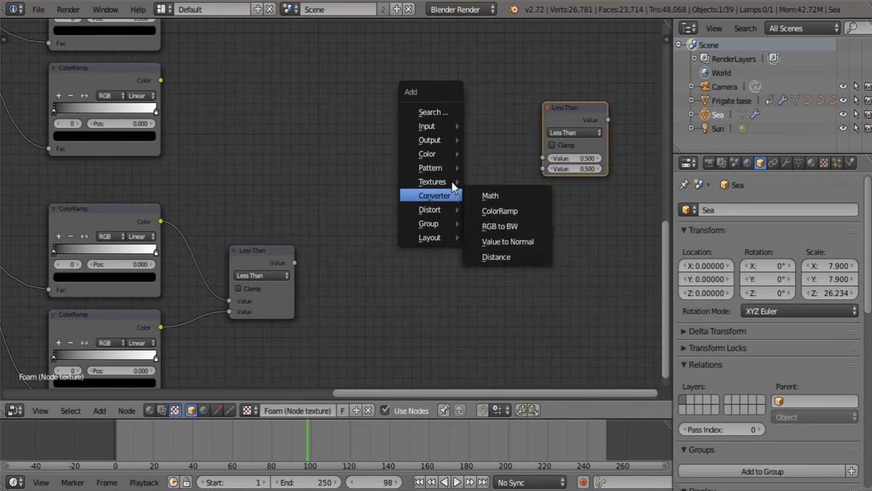
mouse_move(439, 186)
left_click(491, 181)
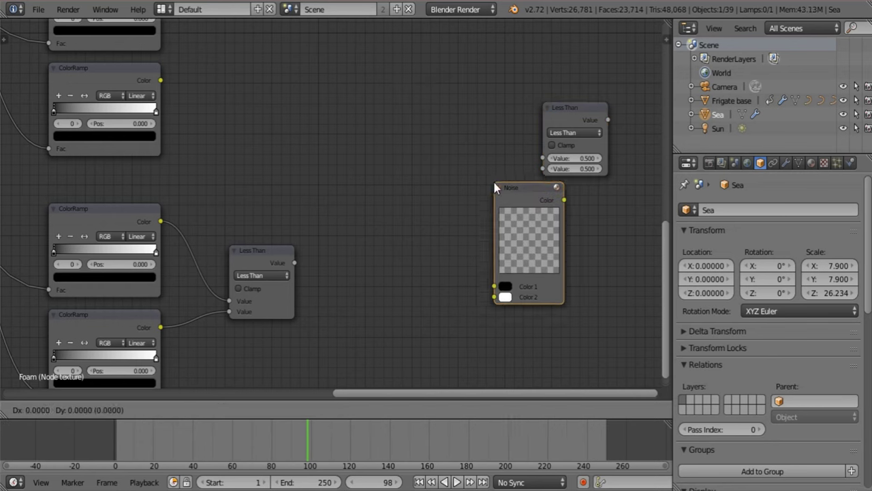
key("Escape")
Add Blend and Clouds texture nodes, connecting Blend to the duplicated Less Than node's first Value and Clouds to its second
key("shift+a")
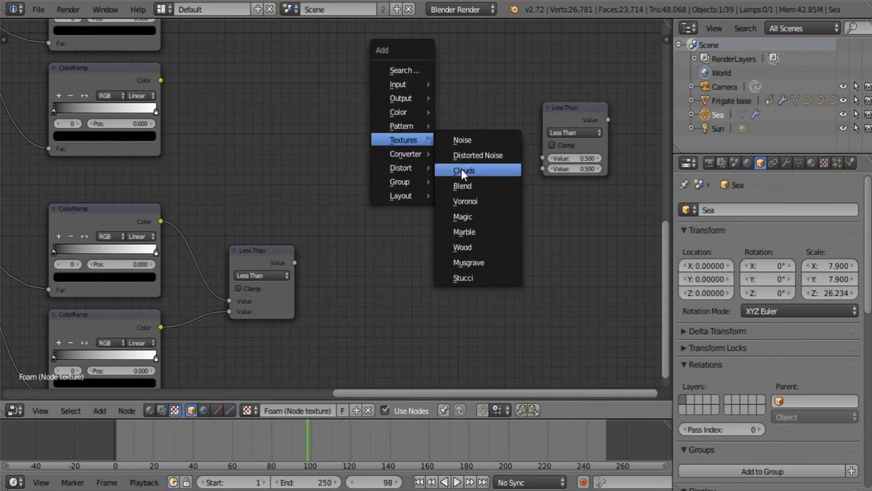
left_click(465, 183)
left_click(457, 136)
key("shift+a")
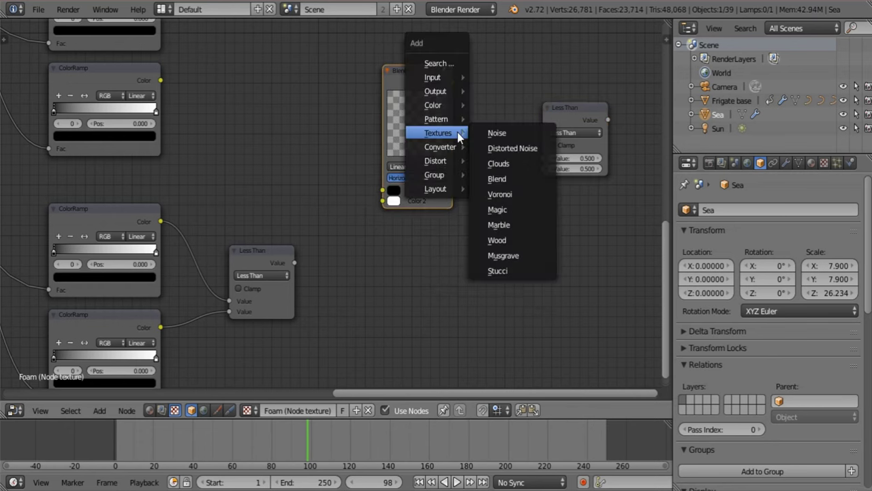
left_click(498, 164)
left_click(443, 273)
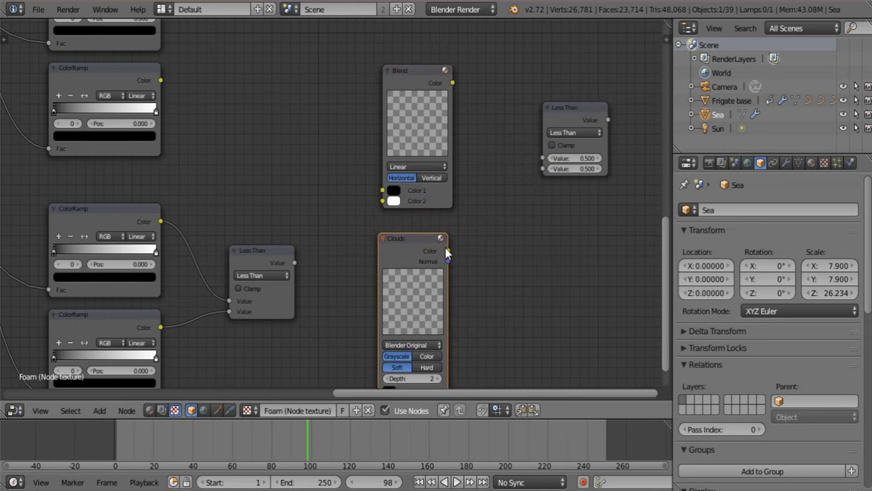
left_click_drag(447, 251, 542, 169)
left_click_drag(453, 82, 542, 159)
Add a Viewer node, connect the duplicated Less Than node's Value to its Color, and enlarge the Viewer
middle_click_drag(532, 164, 304, 209)
key("shift+a")
mouse_move(519, 80)
left_click(562, 94)
left_click(436, 141)
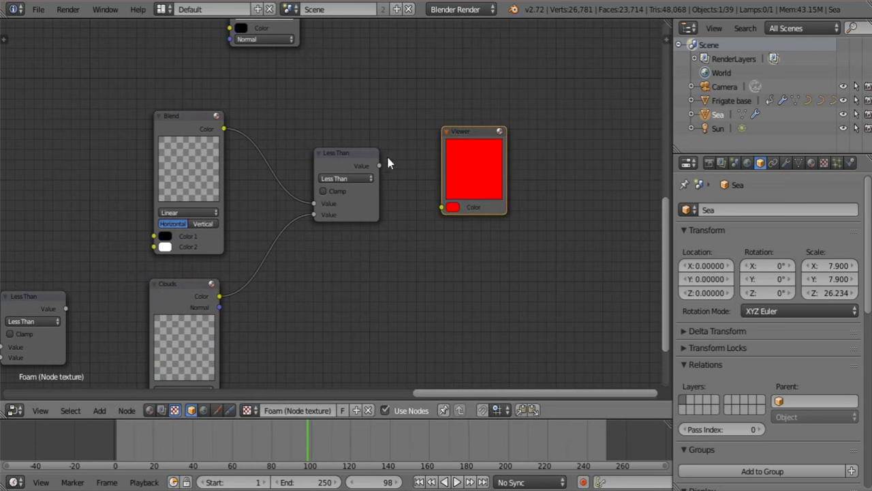
left_click_drag(380, 165, 443, 208)
left_click_drag(506, 191, 630, 255)
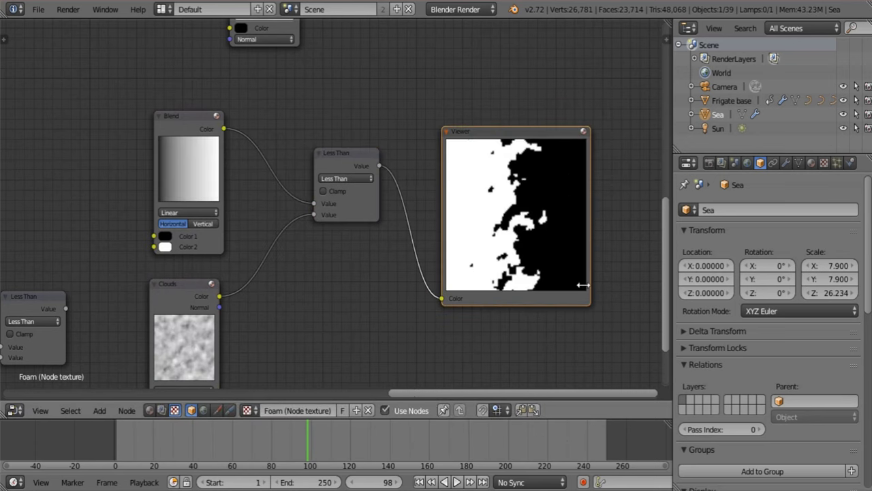
middle_click_drag(393, 242, 450, 160)
mouse_move(269, 93)
left_mouse_down()
mouse_move(241, 83)
mouse_move(267, 94)
left_mouse_up()
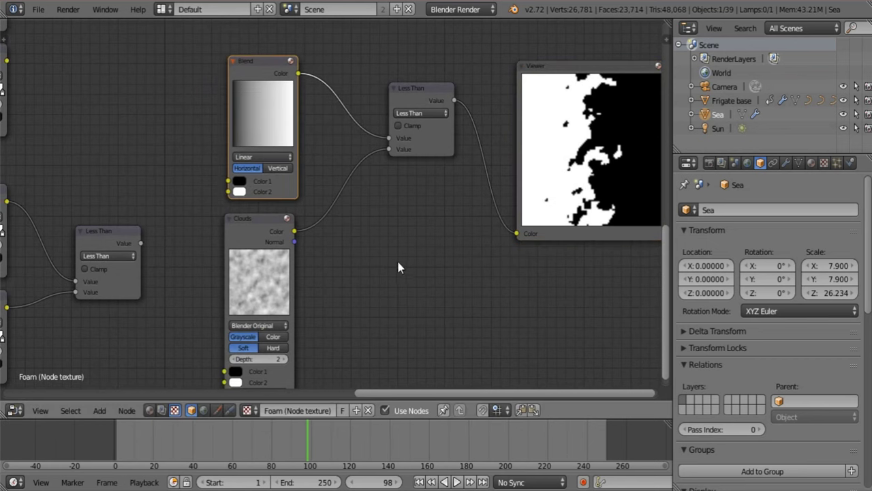
middle_click_drag(370, 256, 336, 257)
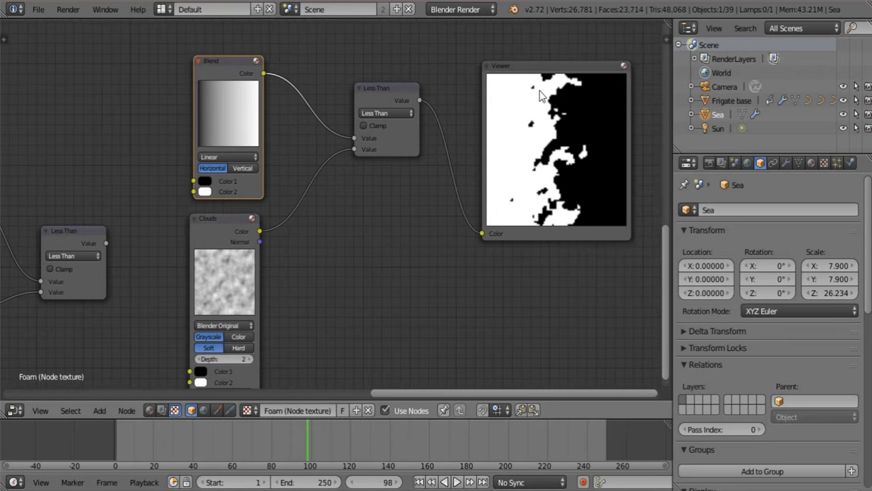
middle_click_drag(294, 196, 318, 156)
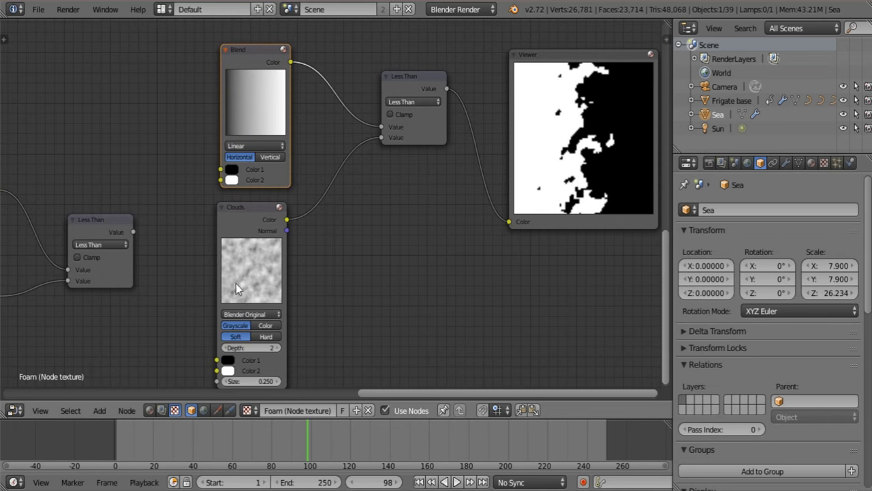
middle_click_drag(505, 135, 482, 201)
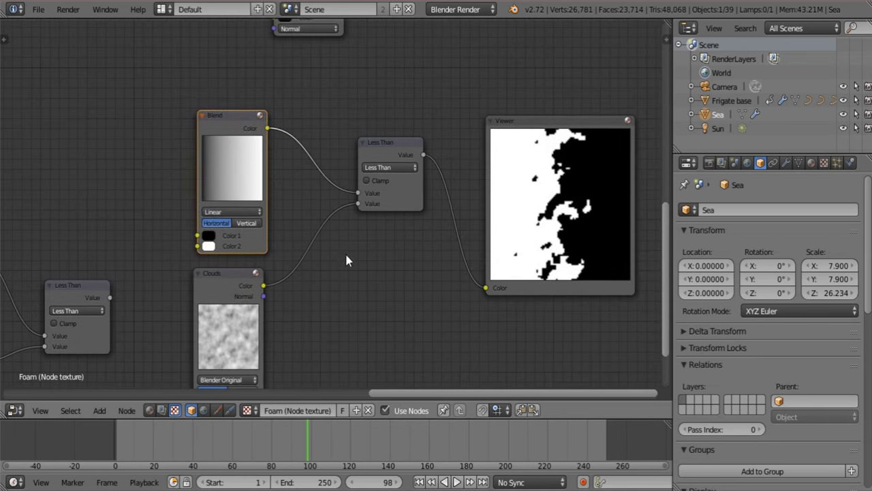
Delete the test setup's Viewer, Less Than, Clouds and Blend nodes
left_click(563, 214)
key("x")
left_click(392, 148)
key("x")
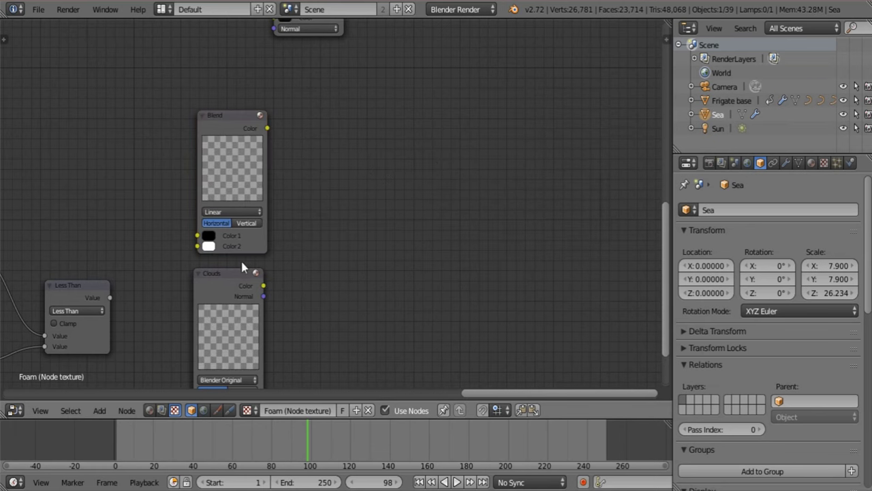
left_click(243, 267)
key("x")
left_click(243, 136)
key("x")
Duplicate the Less Than node beside the second ColorRamp pair and connect both ramps' Colors to its Value inputs
middle_click_drag(130, 160, 355, 221)
scroll(355, 221, "down", 5)
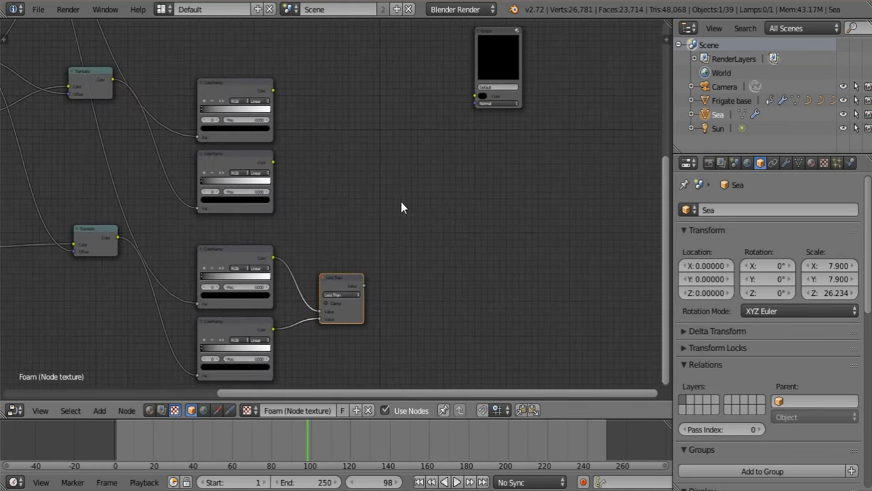
key("shift+d")
left_click(395, 47)
scroll(387, 206, "up", 2)
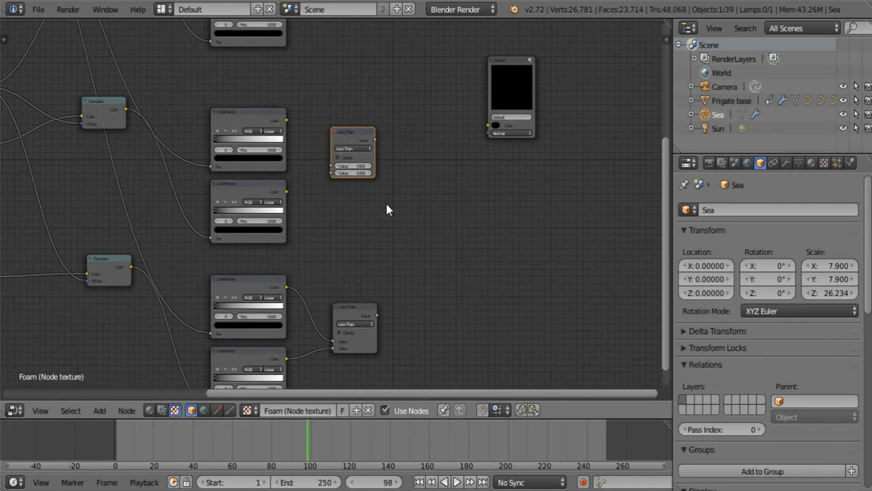
left_click_drag(269, 90, 332, 151)
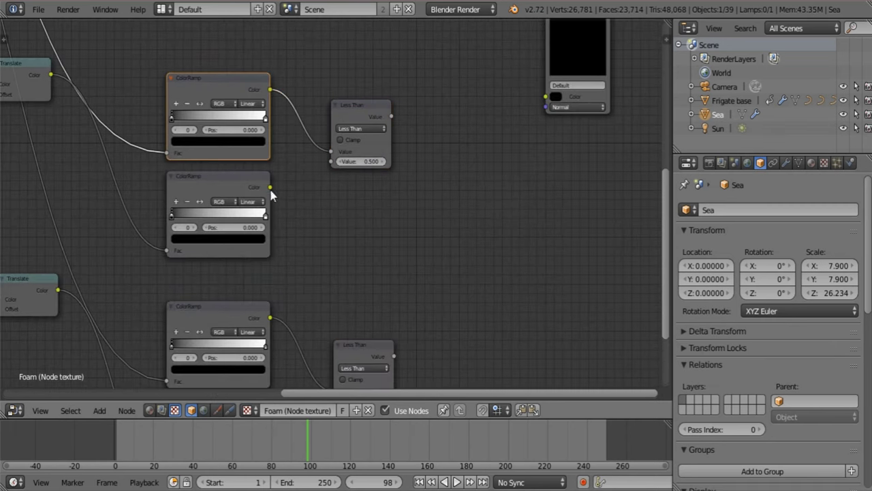
left_click_drag(270, 187, 331, 162)
Duplicate the Less Than node beside the first ColorRamp pair, connect both ramps' Colors to its Value inputs, and place it slightly closer to them
scroll(391, 204, "up", 5, "shift")
left_click(372, 240)
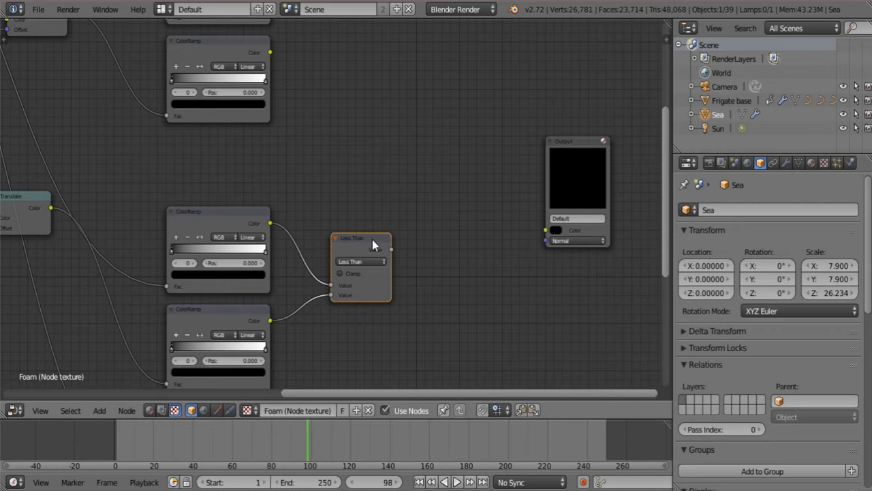
key("shift+d")
left_click(353, 55)
middle_click_drag(352, 71, 370, 302)
left_click_drag(369, 300, 392, 230)
scroll(326, 191, "up", 4)
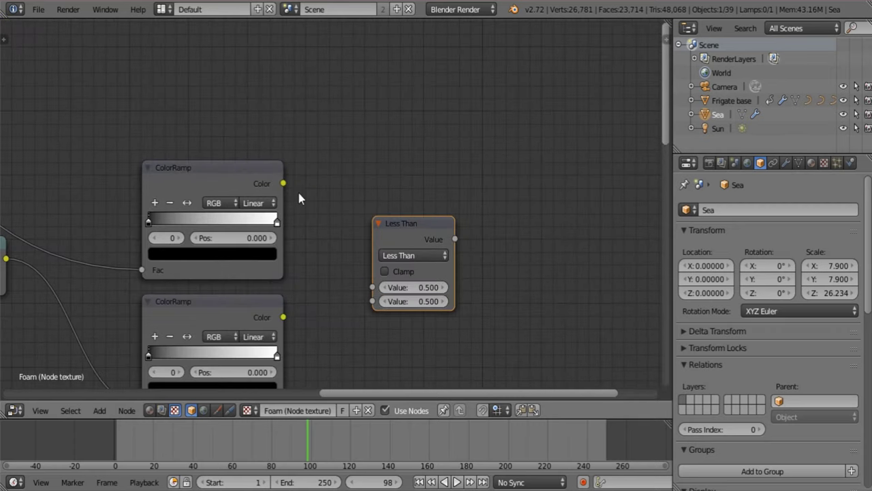
left_click_drag(283, 183, 372, 287)
left_click_drag(283, 317, 373, 300)
middle_click_drag(614, 296, 546, 283)
left_click_drag(341, 220, 320, 207)
Add an enlarged Viewer node fed by the Value output of the first pair's Less Than node
key("shift+a")
mouse_move(459, 211)
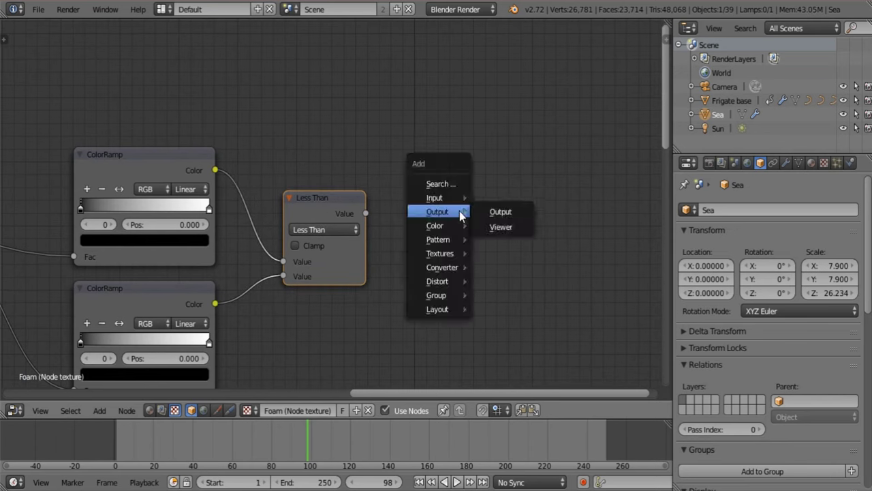
left_click(502, 227)
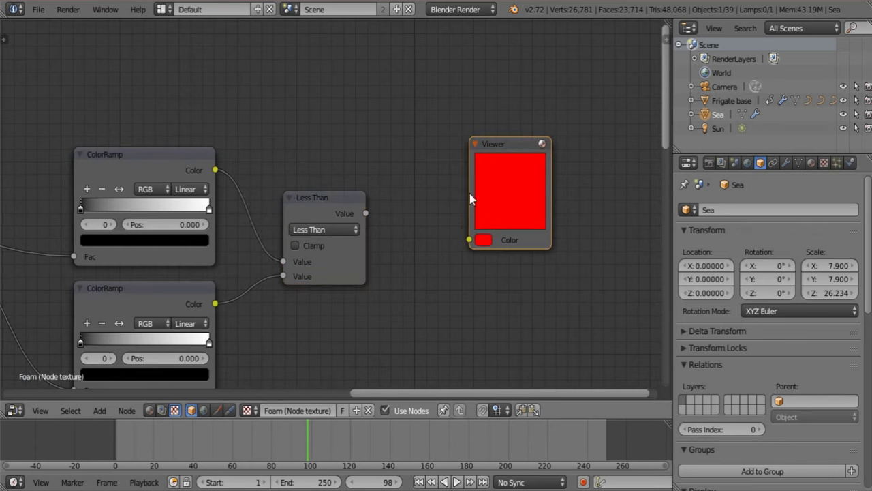
left_click_drag(366, 215, 469, 239)
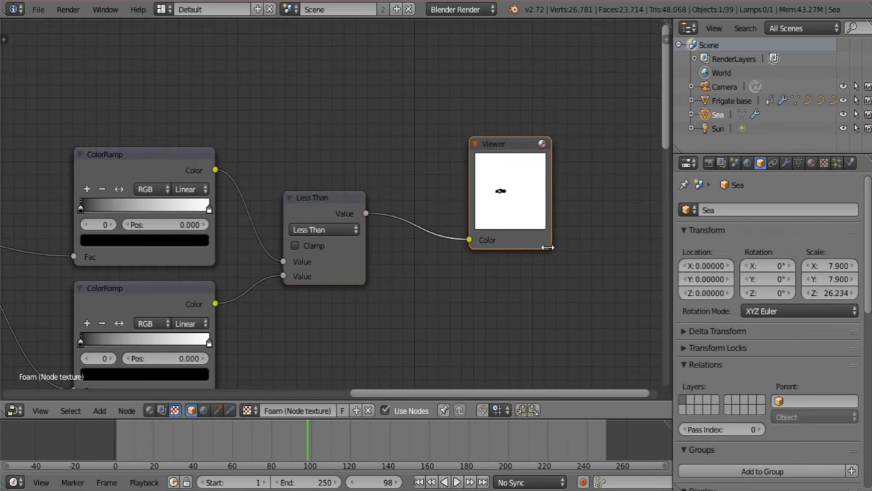
left_click_drag(547, 248, 654, 360)
left_click_drag(605, 288, 563, 211)
Flip the gradient of the upper ColorRamp in the first pair
middle_click_drag(327, 270, 413, 220)
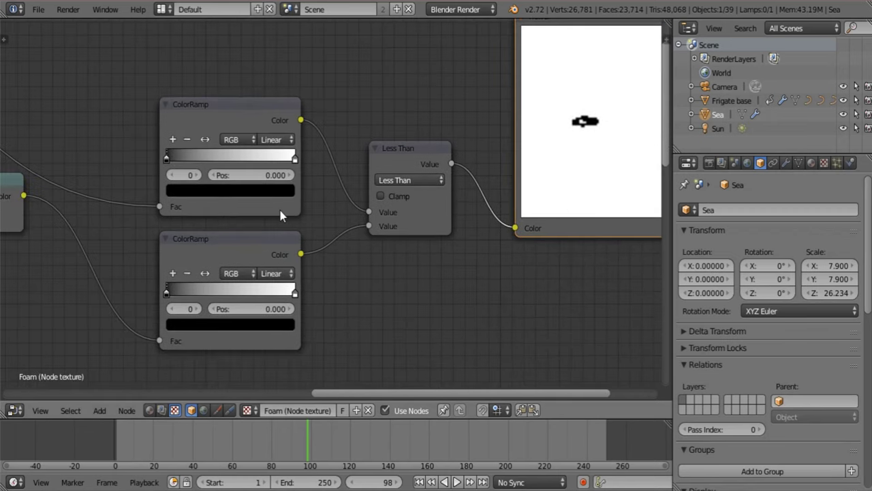
middle_click_drag(282, 216, 269, 231)
middle_click_drag(189, 230, 143, 248)
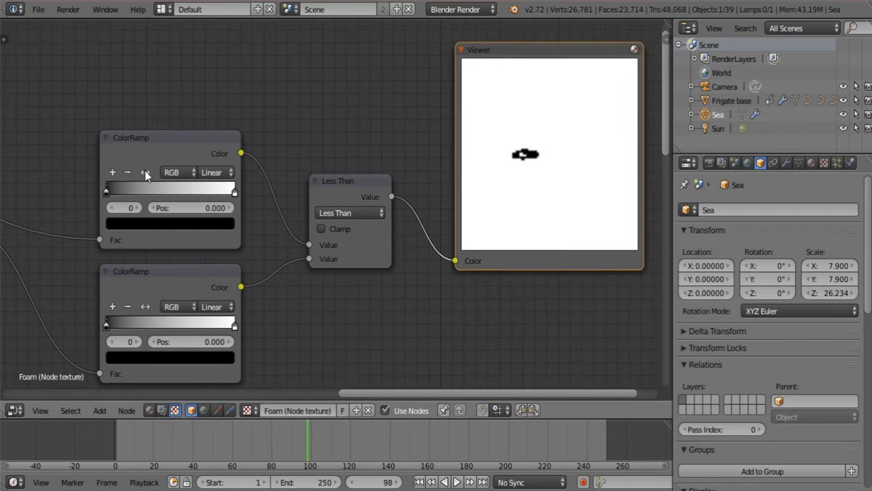
left_click(145, 172)
middle_click_drag(178, 324, 205, 266)
scroll(205, 266, "up", 1)
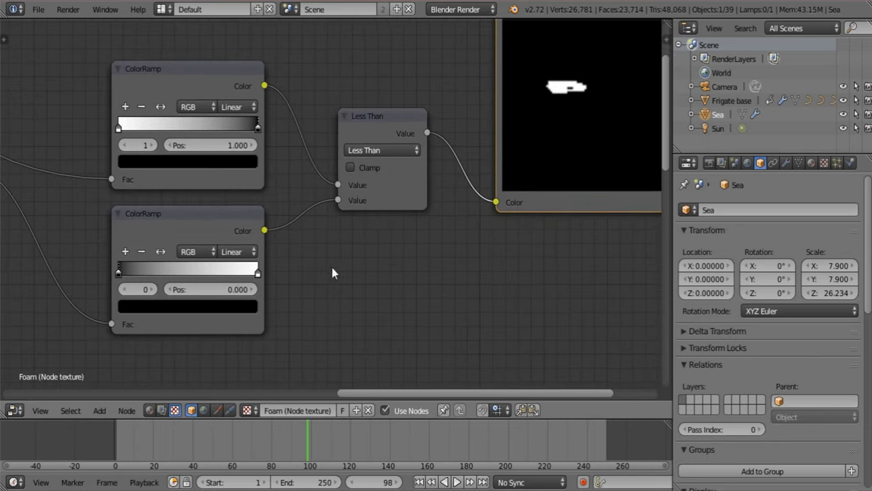
middle_click_drag(111, 304, 95, 313)
left_click_drag(104, 280, 73, 285)
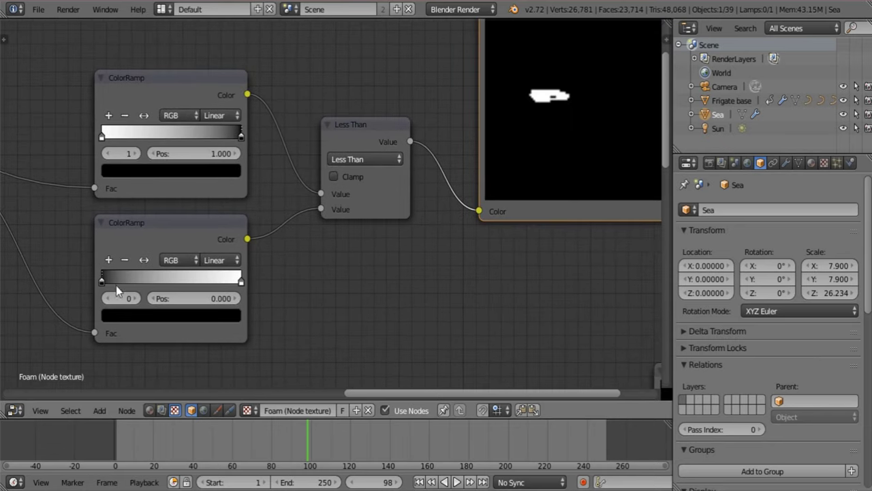
middle_click_drag(199, 258, 652, 224)
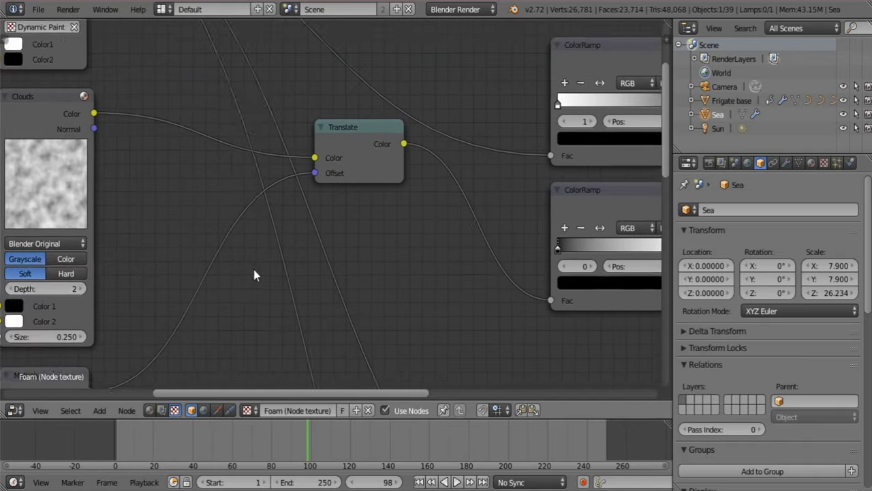
Set the size of the topmost Clouds texture node to 0.1
middle_click_drag(253, 269, 525, 227)
left_click(310, 302)
left_click(317, 296)
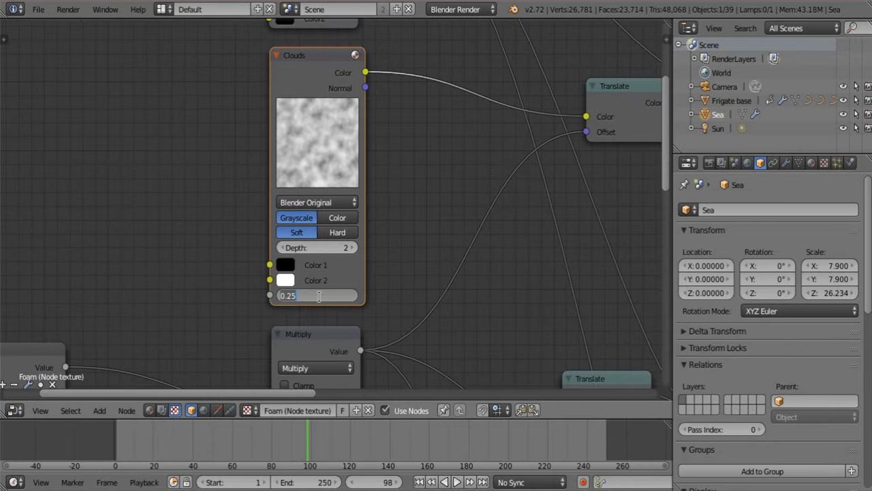
type(".1")
key("Return")
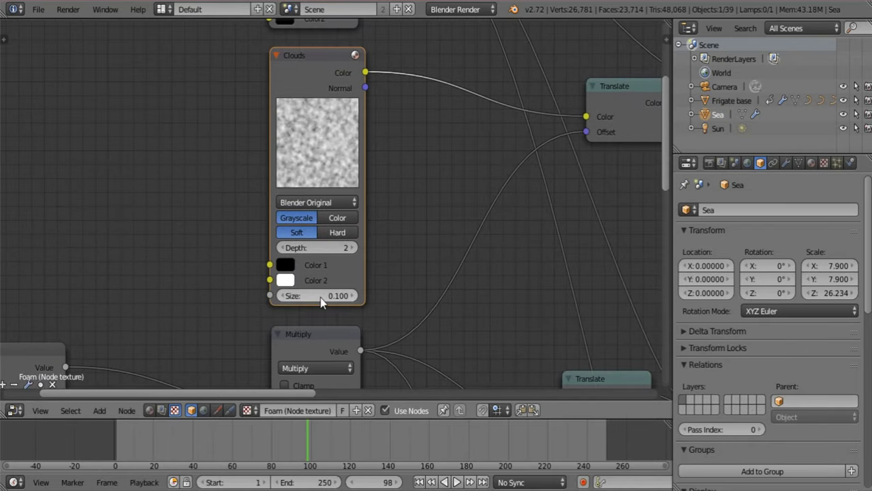
Move the black stop of the first pair's upper ColorRamp to 0.959, and try flipping the lower ramp's gradient before restoring it
middle_click_drag(553, 124, 321, 228)
left_click_drag(454, 193, 453, 211)
middle_click_drag(179, 237, 226, 242)
middle_click_drag(135, 277, 205, 246)
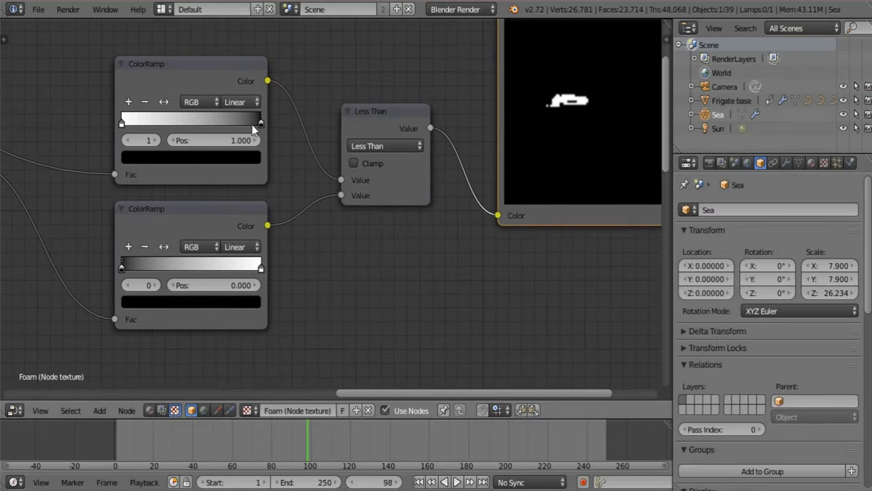
mouse_move(260, 123)
left_mouse_down()
mouse_move(166, 126)
mouse_move(268, 128)
left_mouse_up()
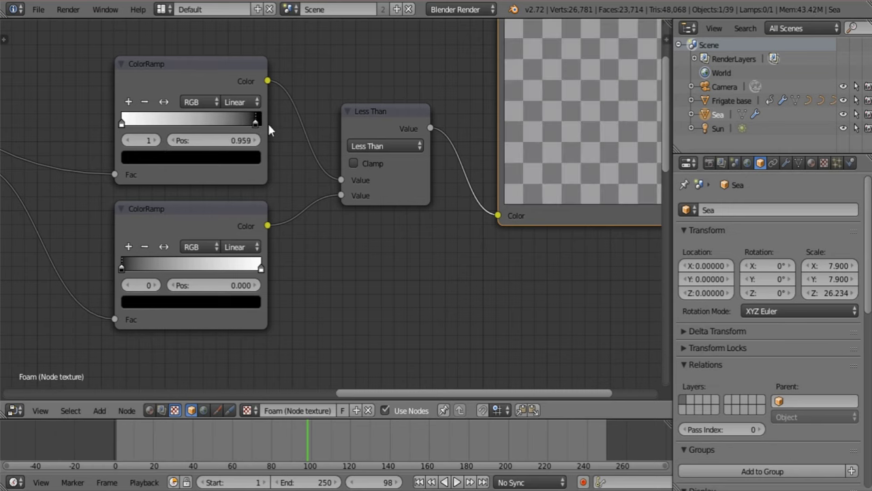
left_click(165, 248)
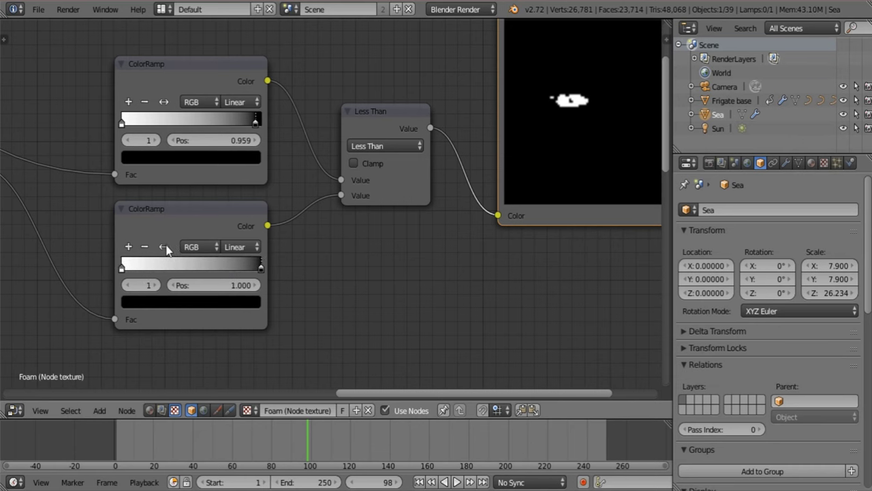
left_click(166, 249)
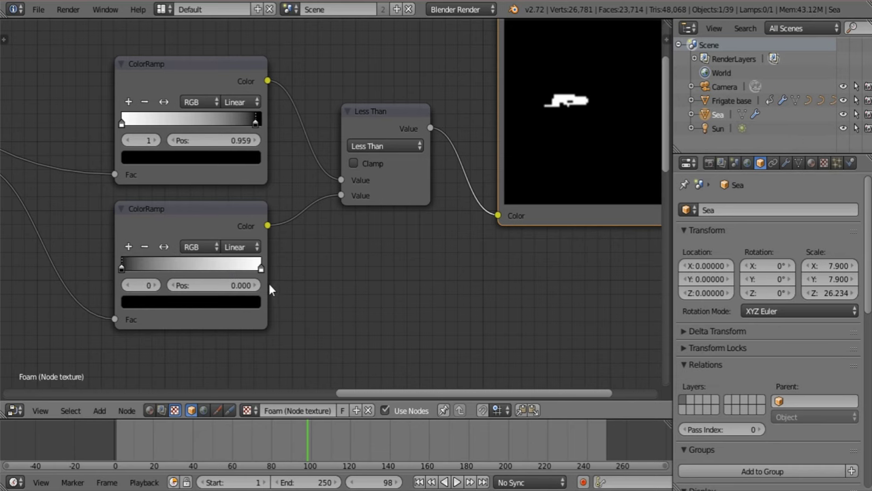
Set the size of the topmost Clouds texture node to 0.05
middle_click_drag(270, 289, 202, 300)
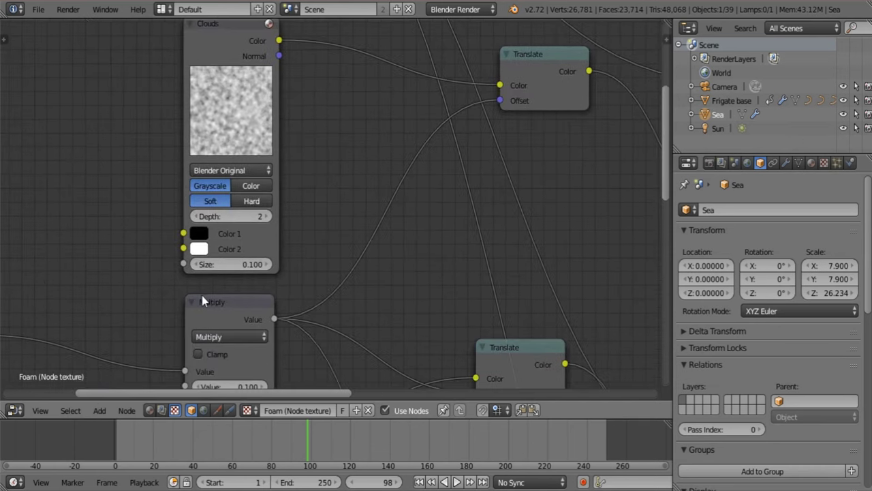
left_click(231, 264)
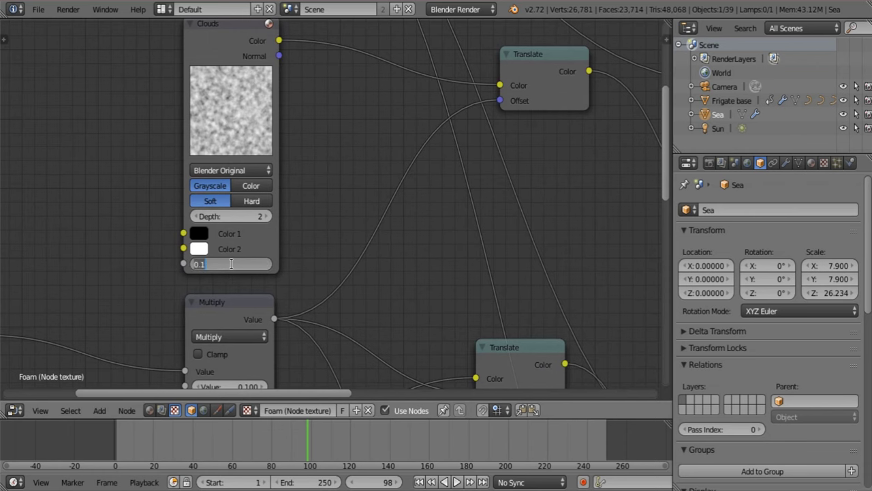
type(".05")
key("Return")
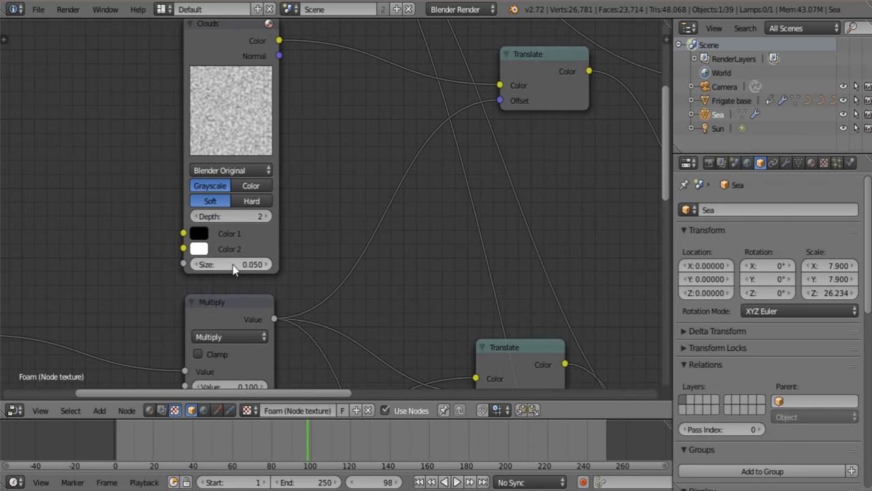
middle_click_drag(645, 135, 158, 151)
middle_click_drag(419, 170, 118, 288)
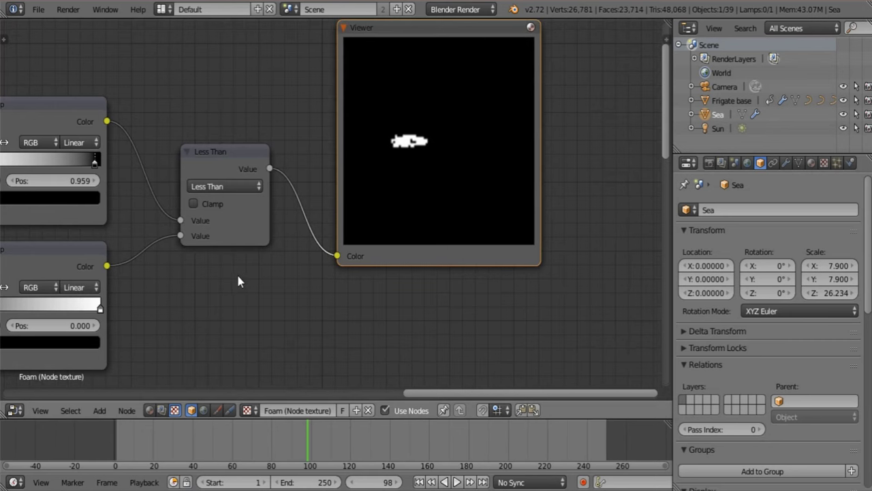
Disconnect the Viewer from the first Less Than node, move it down near the second pair, and shift the Output node farther away
left_click_drag(428, 195, 438, 226)
scroll(273, 280, "down", 6)
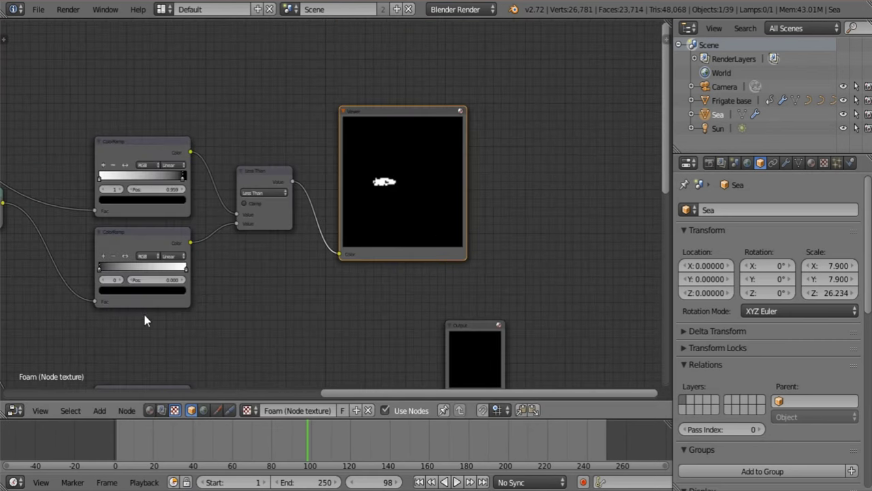
middle_click_drag(145, 320, 155, 289)
left_click_drag(349, 218, 317, 146)
middle_click_drag(390, 206, 402, 91)
left_click_drag(409, 103, 396, 262)
middle_click_drag(379, 287, 293, 268)
left_click_drag(422, 178, 513, 169)
middle_click_drag(323, 244, 430, 197)
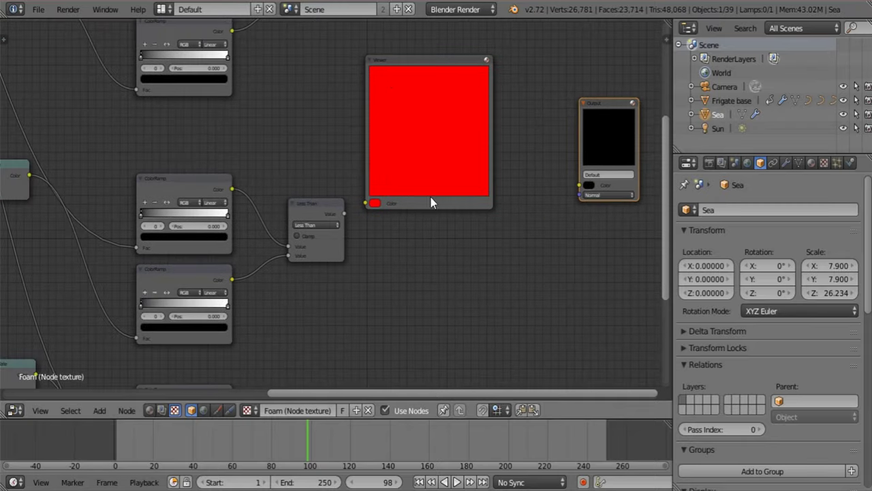
Place the Viewer beside the second pair's Less Than node and feed it from that node's Value output
left_click_drag(430, 197, 444, 265)
scroll(341, 255, "up", 1)
scroll(320, 221, "up", 2)
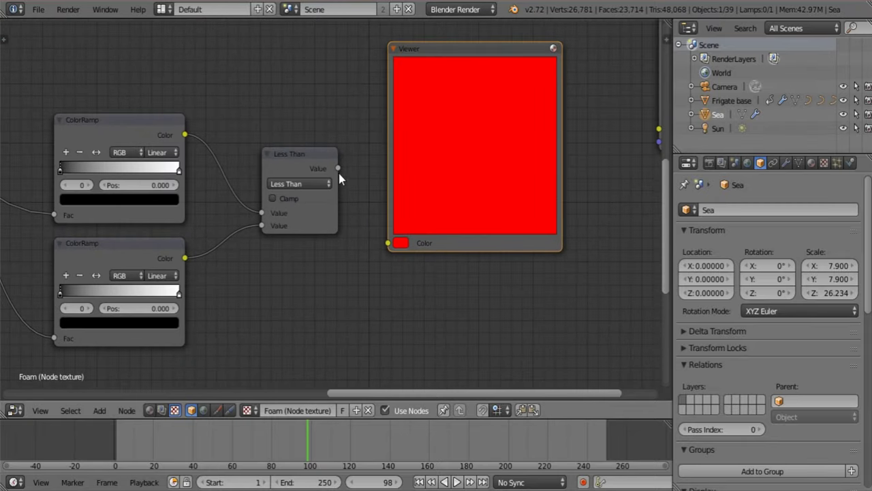
left_click_drag(338, 168, 388, 242)
middle_click_drag(370, 216, 446, 214)
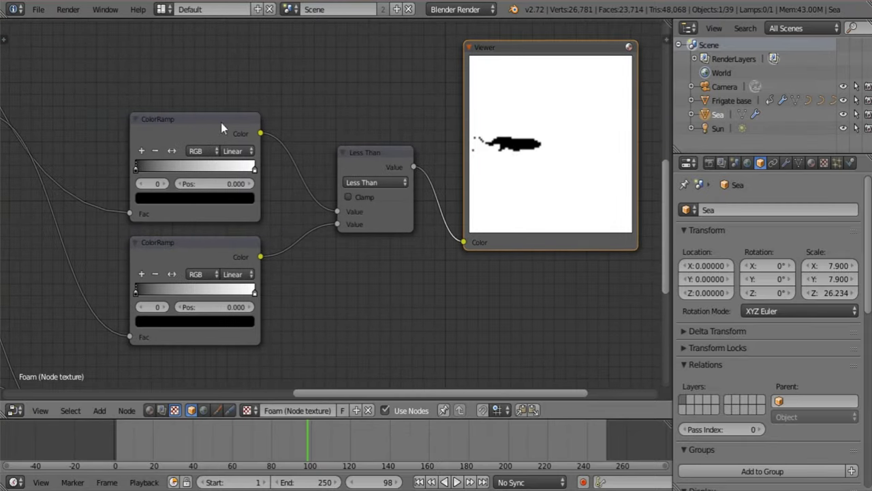
Try flipping the gradient of each ColorRamp in the second pair separately
left_click(173, 152)
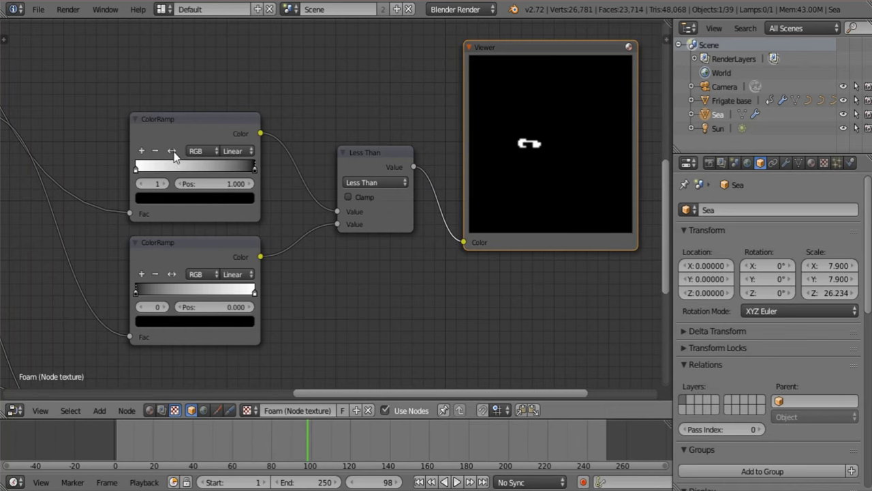
left_click(172, 153)
left_click(172, 274)
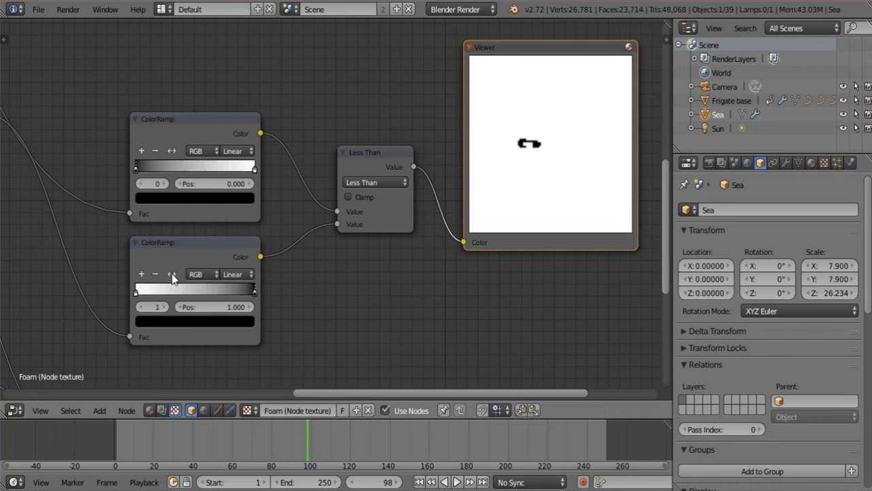
left_click(172, 274)
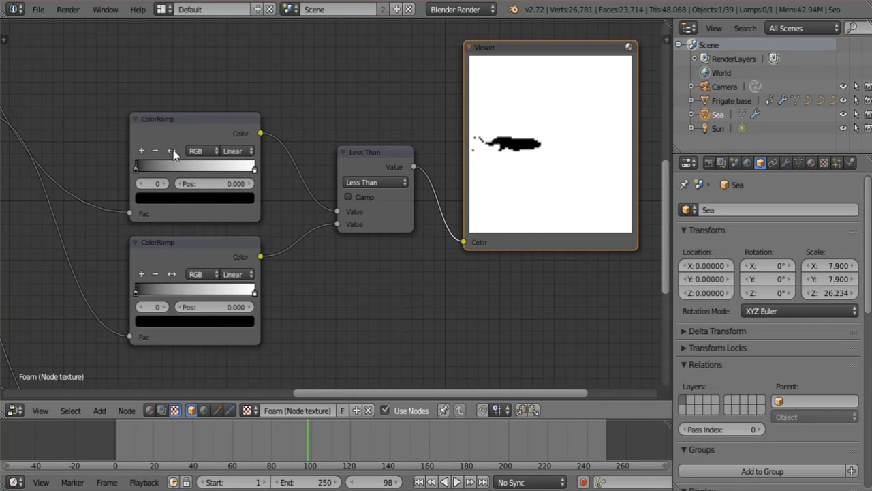
Flip the gradients of both ColorRamps in the second pair and move the lower ramp's white stop to about 0.077
left_click(172, 151)
left_click(172, 273)
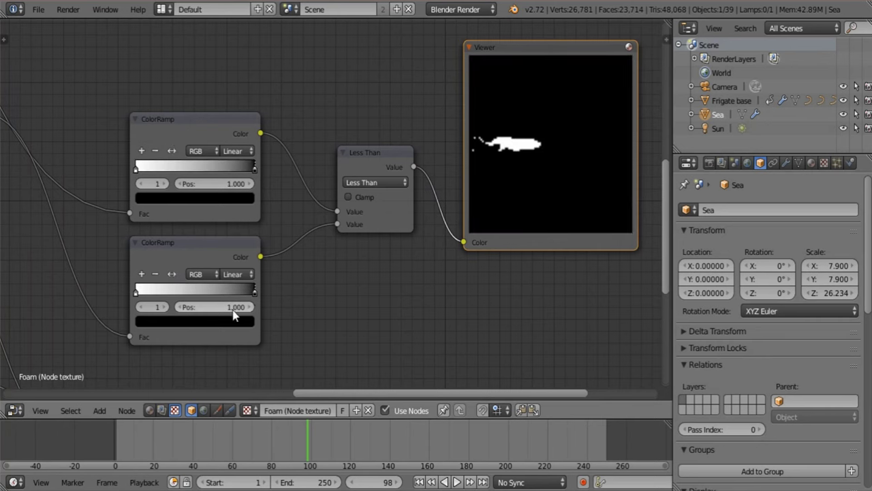
middle_click_drag(316, 279, 331, 280)
middle_click_drag(142, 230, 151, 229)
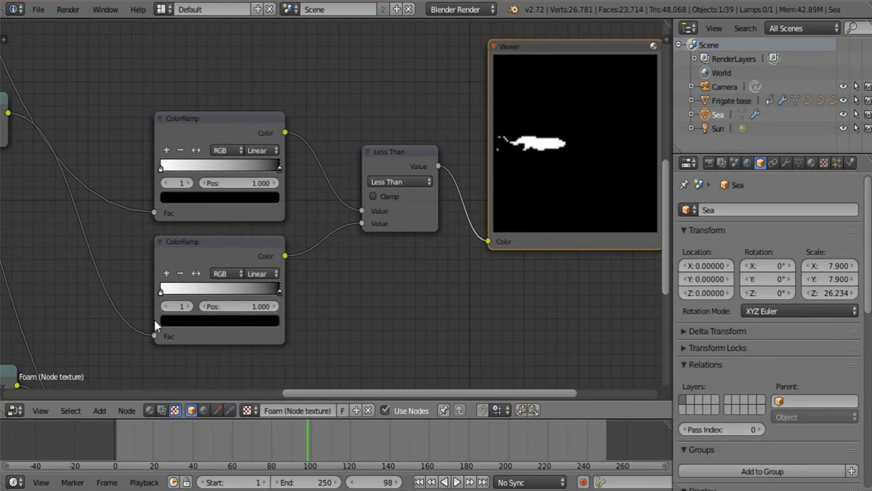
mouse_move(166, 291)
left_mouse_down()
mouse_move(182, 289)
mouse_move(171, 294)
left_mouse_up()
Set the size of the Voronoi F2-F1 Clouds node to 0.1
middle_click_drag(170, 294, 386, 258)
middle_click_drag(107, 247, 368, 187)
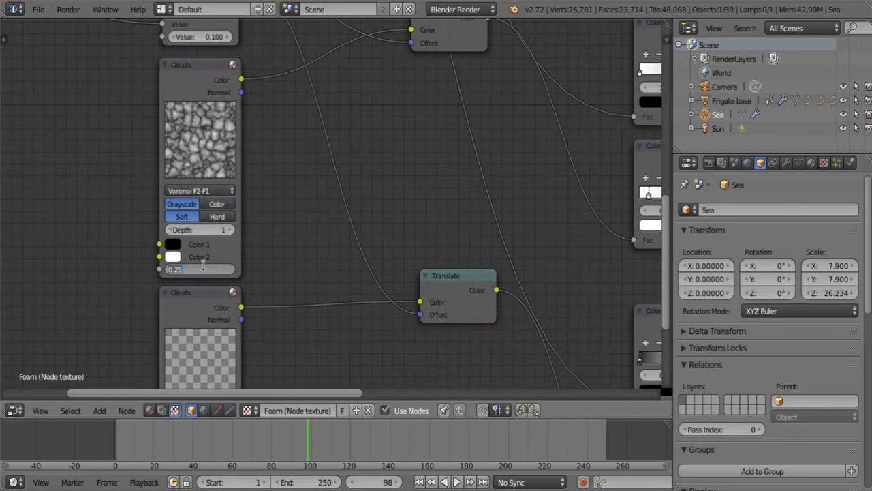
type(".1")
key("Return")
middle_click_drag(350, 153, 102, 163)
middle_click_drag(507, 188, 281, 235)
scroll(146, 214, "left", 10, "ctrl")
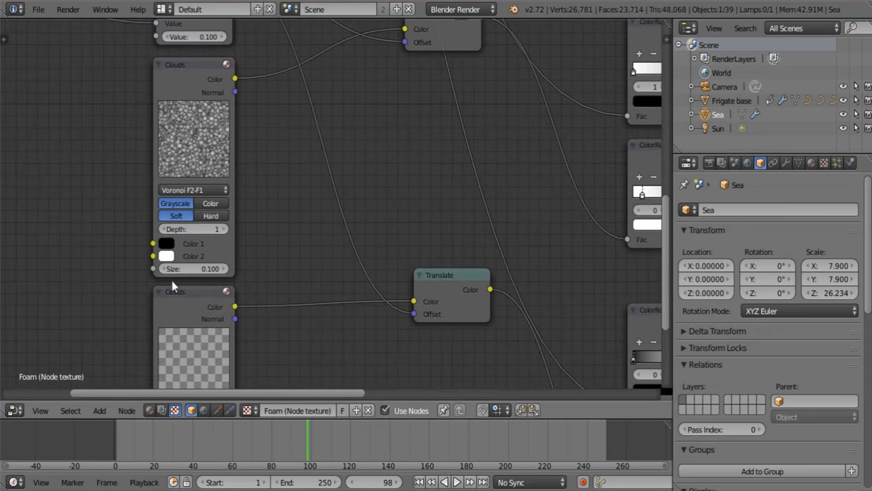
Set the size of the Voronoi F2-F1 Clouds node to 0.05
left_click(189, 268)
type(".05")
key("Return")
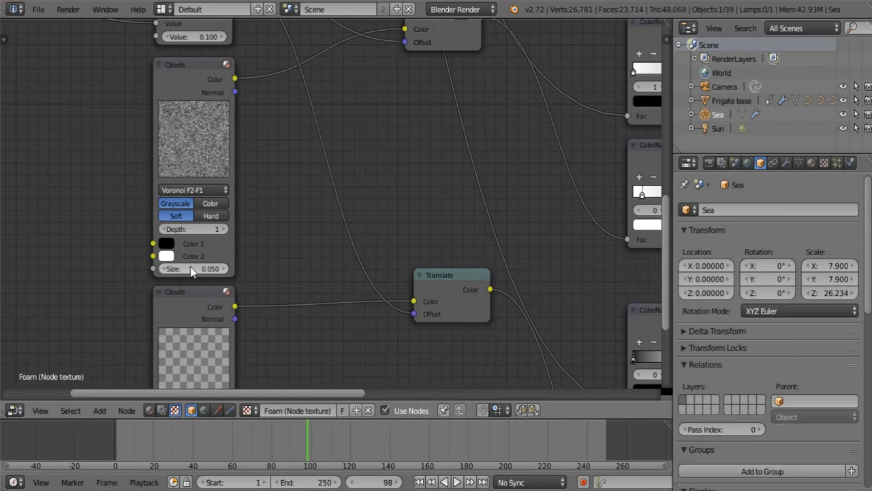
Move the white stop of the second pair's lower ColorRamp to 0.082 and select the upper ramp's white stop
middle_click_drag(513, 170, 198, 169)
middle_click_drag(466, 189, 244, 250)
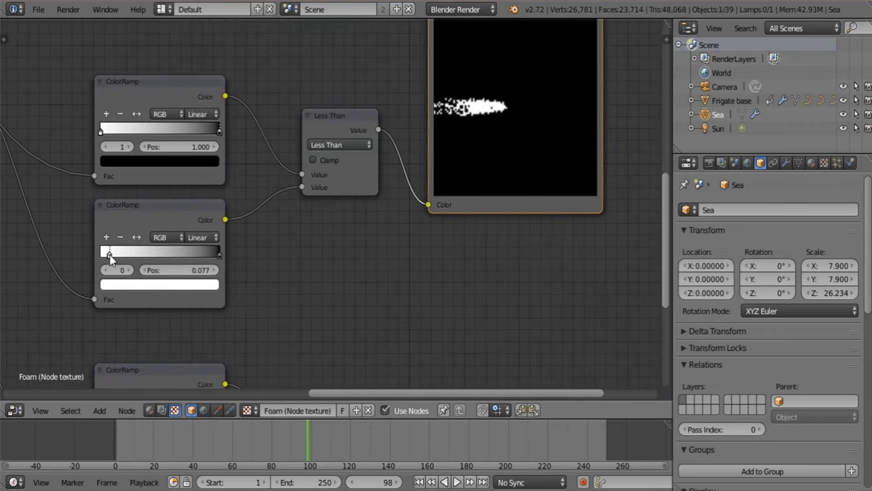
mouse_move(109, 254)
left_mouse_down()
mouse_move(127, 253)
mouse_move(113, 256)
left_mouse_up()
mouse_move(103, 130)
left_mouse_down()
mouse_move(114, 132)
mouse_move(102, 135)
left_mouse_up()
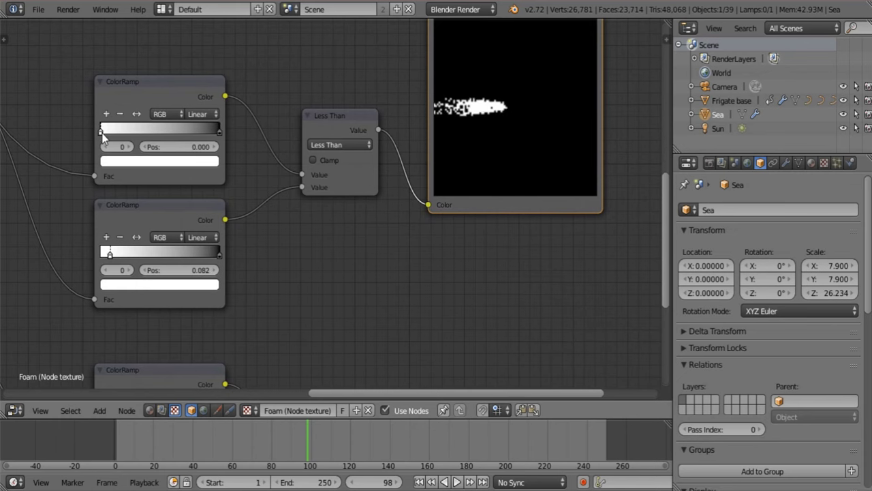
Move the Viewer down beside the third pair's Less Than node and feed it from that node's Value output
middle_click_drag(285, 218, 298, 162)
left_click_drag(503, 152, 496, 277)
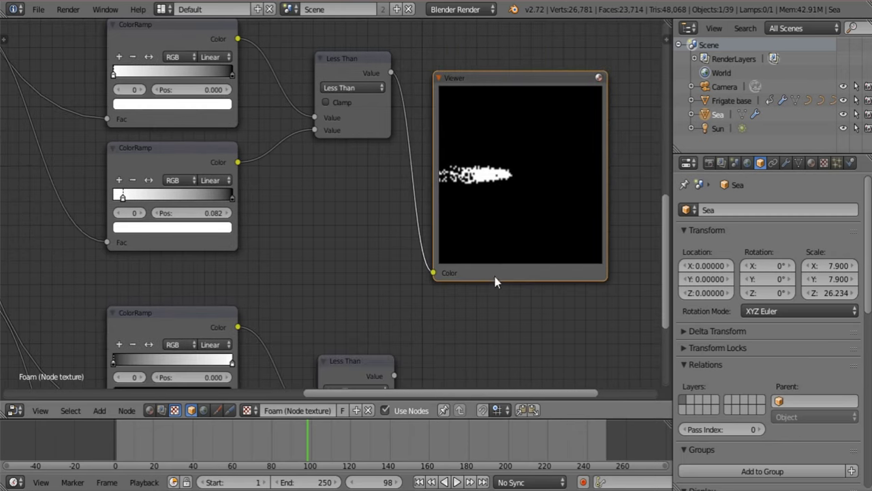
middle_click_drag(393, 293, 421, 202)
left_click_drag(423, 283, 461, 181)
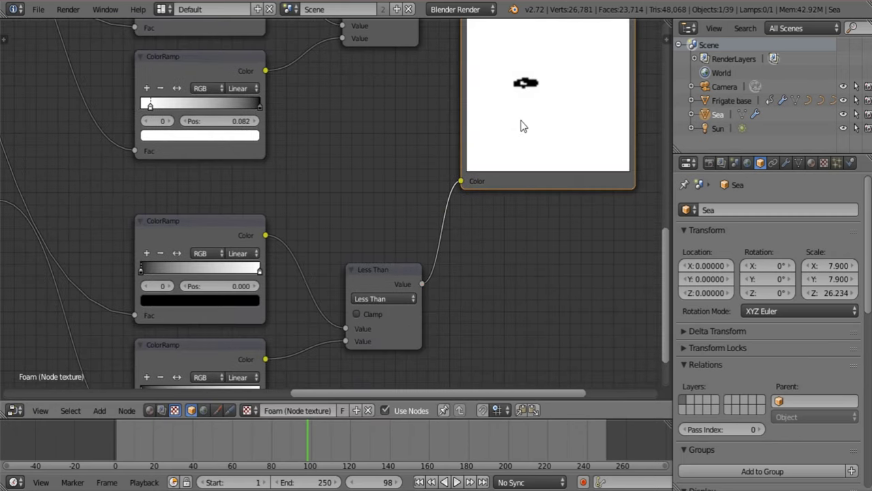
left_click_drag(590, 48, 601, 153)
Try moving the white stops of both ColorRamps in the third pair and flipping the upper ramp's gradient
middle_click_drag(187, 336, 225, 286)
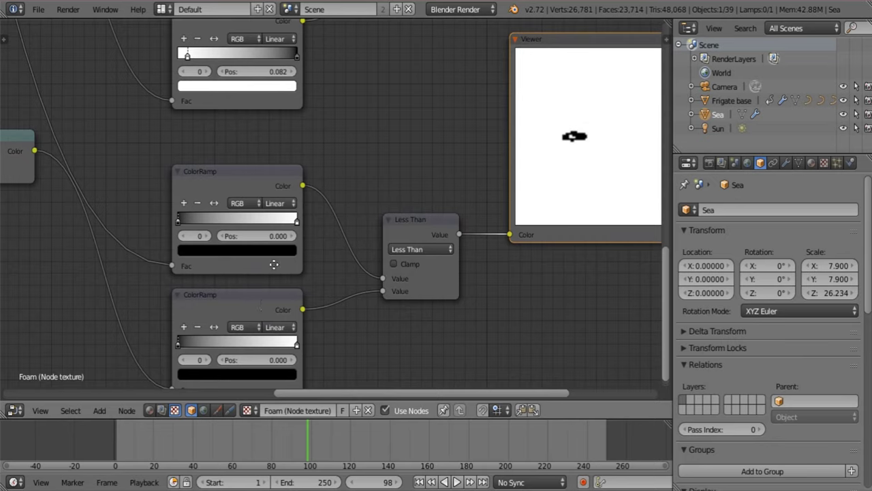
scroll(273, 264, "down", 3)
mouse_move(294, 165)
left_mouse_down()
mouse_move(245, 164)
mouse_move(290, 166)
left_mouse_up()
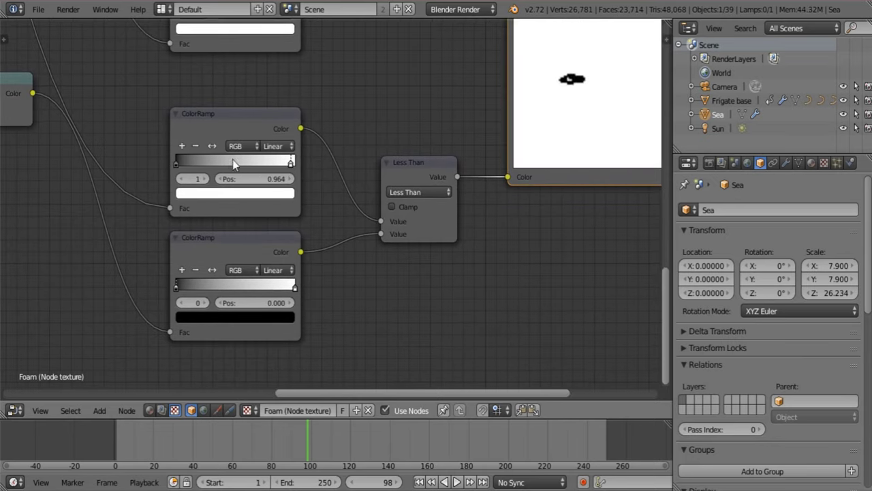
mouse_move(179, 166)
left_mouse_down()
mouse_move(262, 170)
mouse_move(176, 169)
left_mouse_up()
left_click(212, 146)
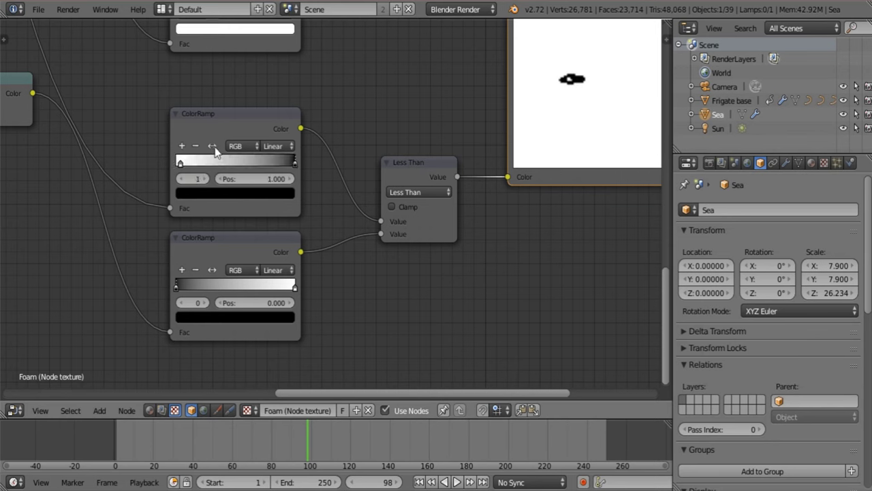
left_click(212, 146)
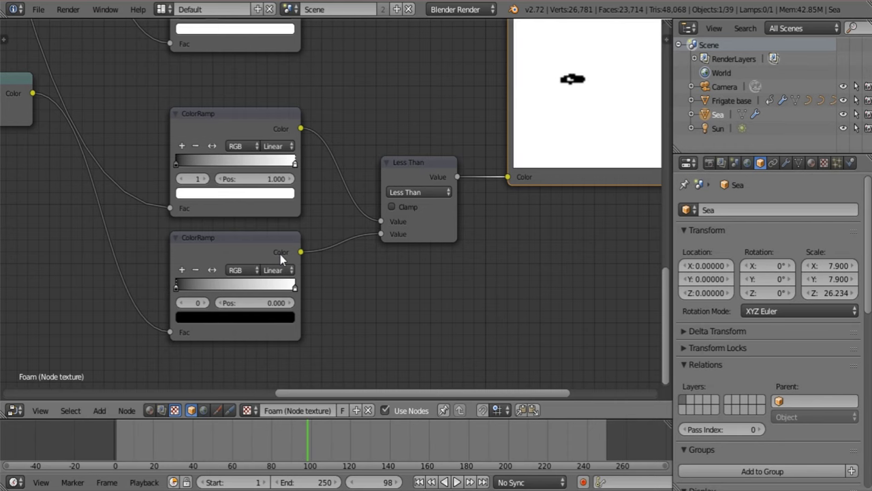
scroll(280, 254, "down", 1, "shift")
left_click(291, 267)
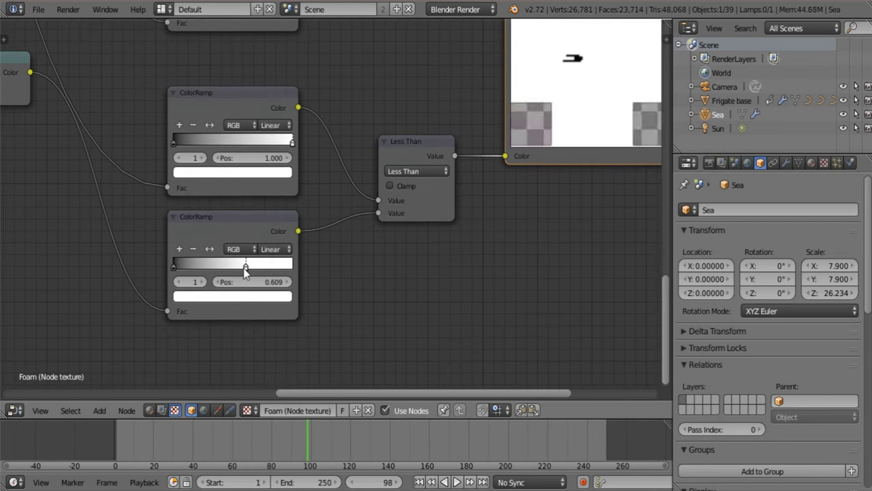
Change the size of the bottom Clouds texture node that feeds the third ColorRamp pair
middle_click_drag(52, 254, 442, 249)
middle_click_drag(103, 228, 193, 247)
left_click(223, 292)
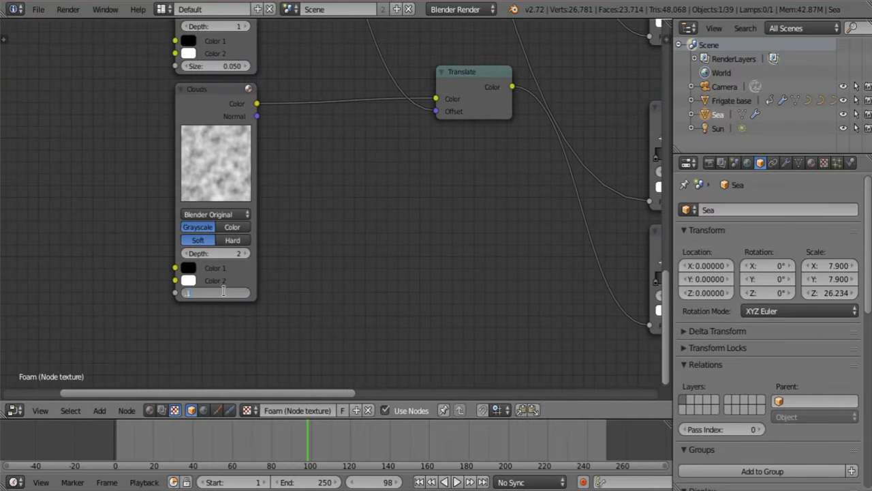
key("Return")
Move the white stop of the third pair's upper ColorRamp to 0.059
middle_click_drag(372, 221, 68, 252)
middle_click_drag(538, 202, 306, 186)
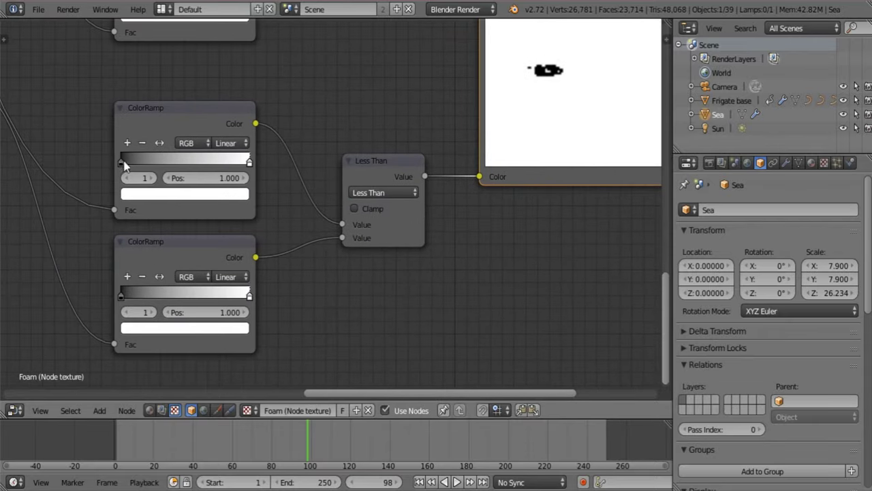
mouse_move(124, 161)
left_mouse_down()
mouse_move(211, 163)
mouse_move(131, 163)
left_mouse_up()
key("ctrl+z")
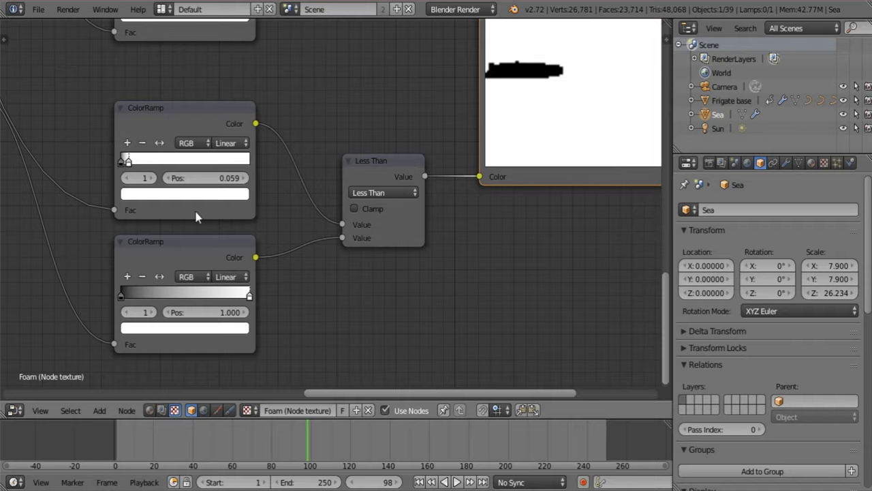
Insert an Invert node between the third pair's Less Than node and the Viewer, moving the Viewer aside to make room
middle_click_drag(372, 199, 195, 237)
left_click_drag(372, 140, 536, 110)
key("a")
key("shift+a")
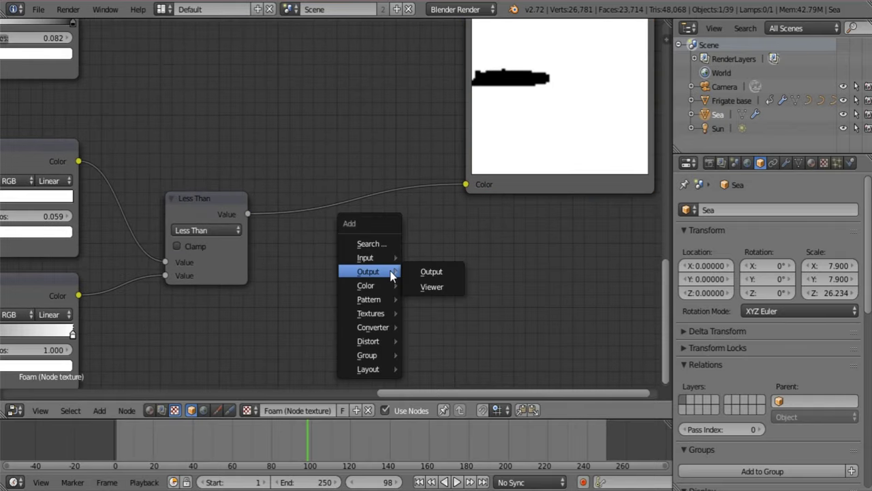
mouse_move(378, 344)
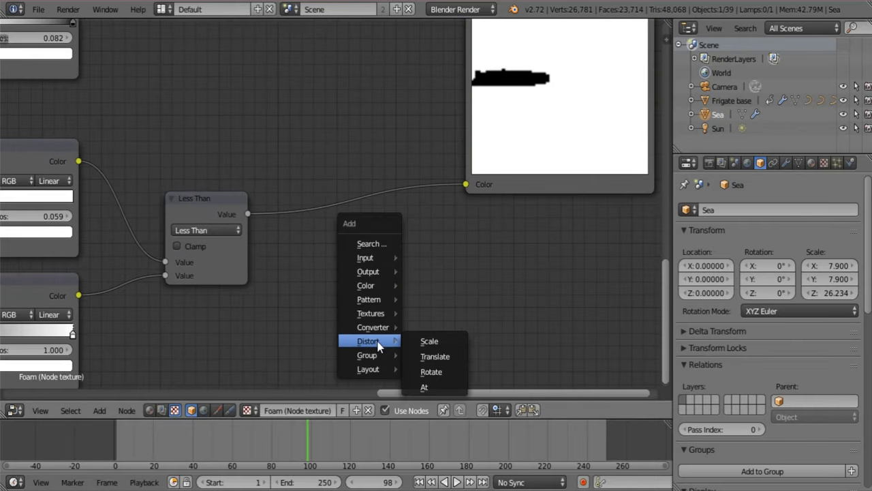
mouse_move(391, 286)
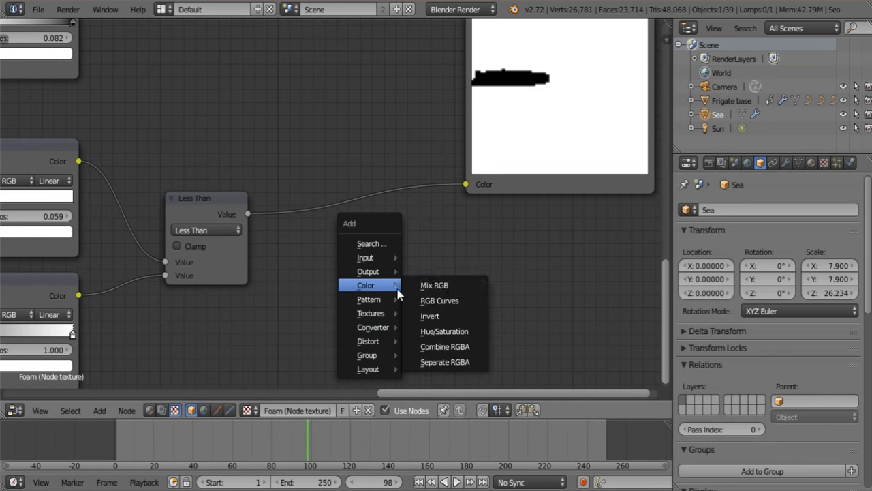
left_click(434, 313)
left_click(278, 195)
middle_click_drag(457, 142, 370, 174)
left_click_drag(452, 131, 575, 131)
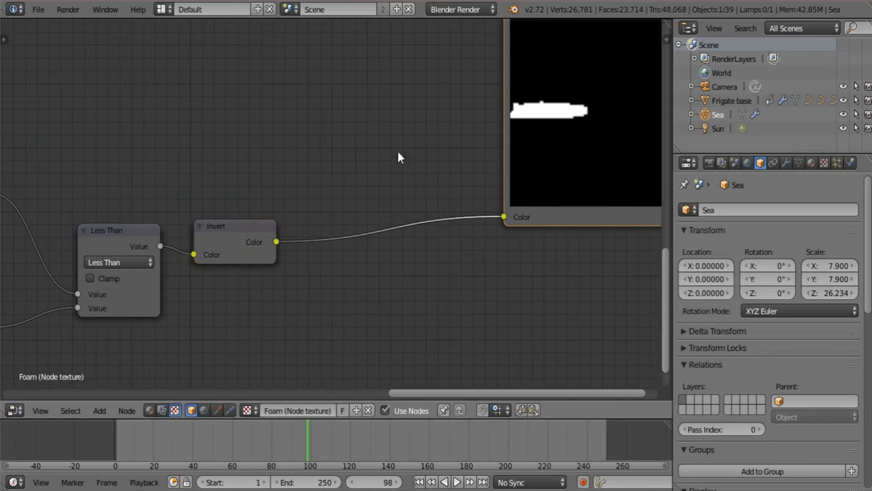
Add a Mix RGB node and place it between the first two Less Than nodes and the Output node
key("shift+a")
mouse_move(397, 153)
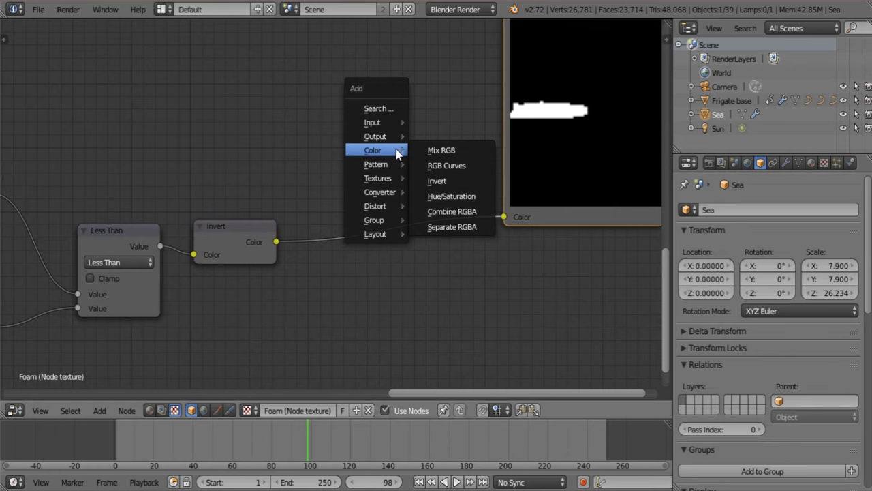
left_click(436, 150)
left_click(348, 75)
scroll(370, 81, "down", 2)
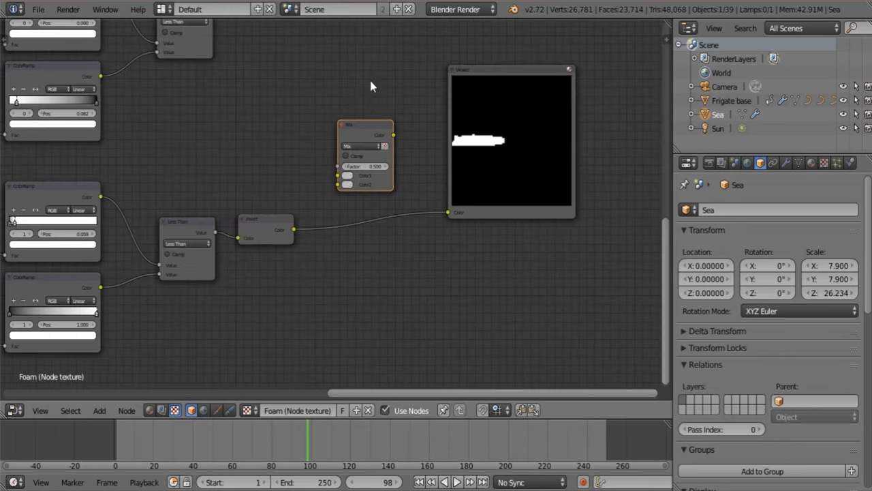
middle_click_drag(370, 81, 338, 268)
left_click_drag(333, 311, 278, 109)
middle_click_drag(278, 109, 309, 228)
left_click_drag(310, 226, 313, 142)
middle_click_drag(243, 172, 379, 151)
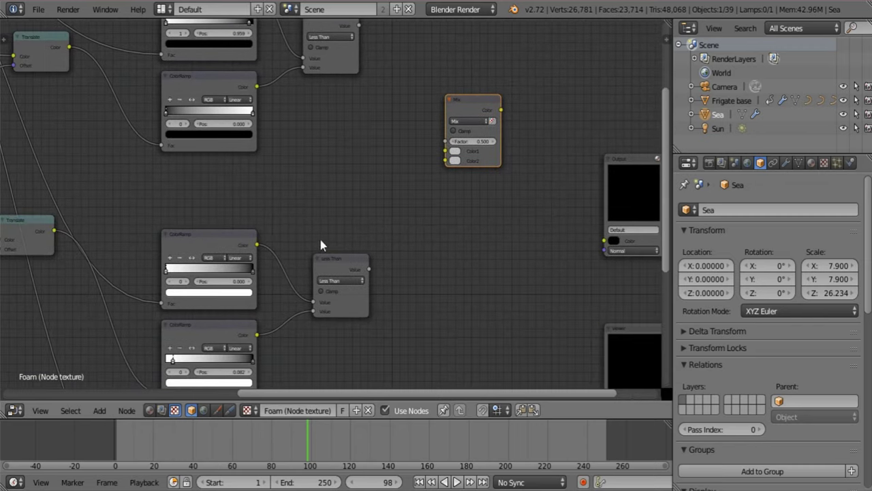
Feed the first pair's Less Than value into the Mix node's Color1 and the second pair's into Color2
middle_click_drag(321, 246, 306, 276)
left_click_drag(343, 55, 430, 182)
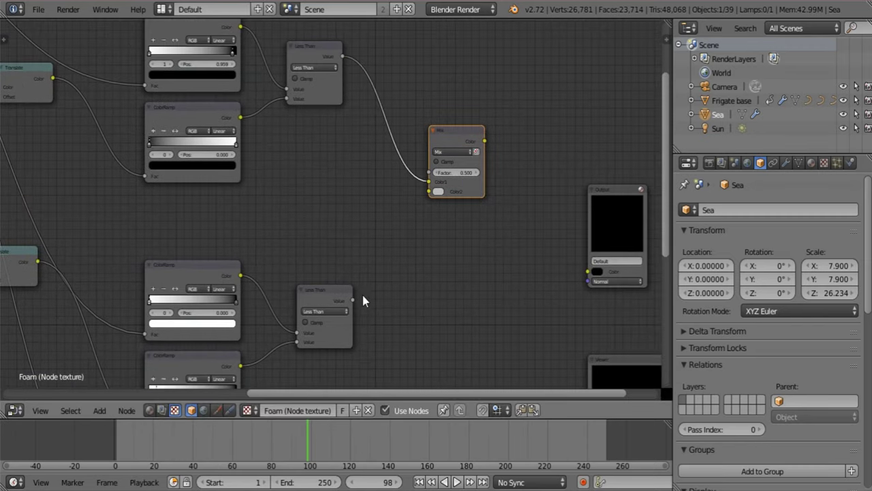
left_click_drag(353, 299, 430, 192)
Set the Mix node's blend type to Add with a factor of 1 and Clamp enabled
scroll(392, 242, "up", 2)
left_click(394, 165)
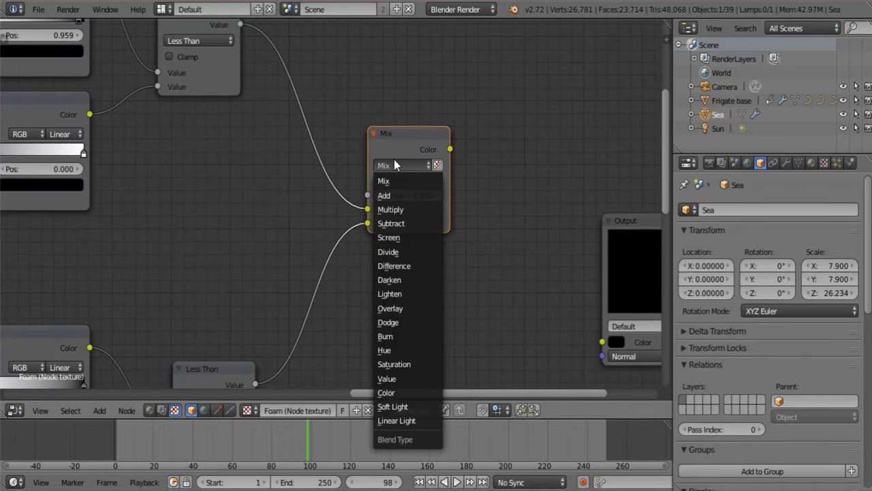
left_click(393, 196)
left_click(401, 195)
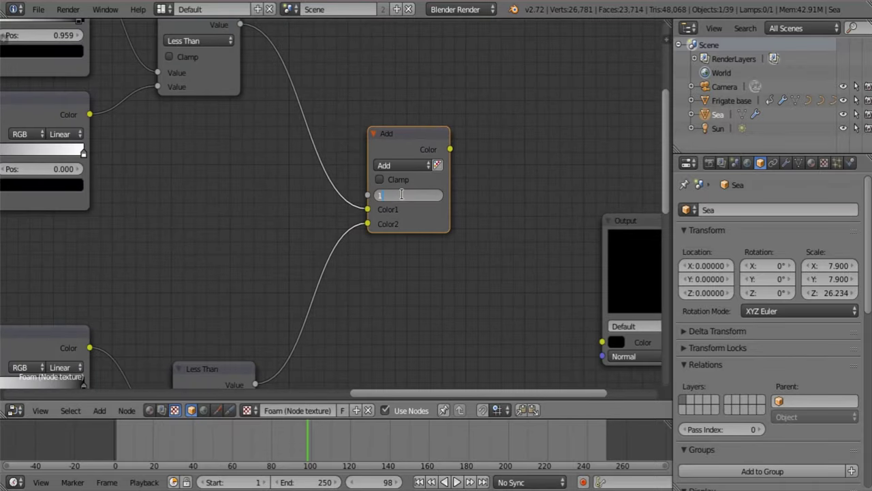
Connect the Add node's color to the Output node and move the Output and Viewer nodes further aside
middle_click_drag(465, 168, 289, 111)
left_click_drag(272, 92, 426, 285)
left_click_drag(462, 230, 575, 169)
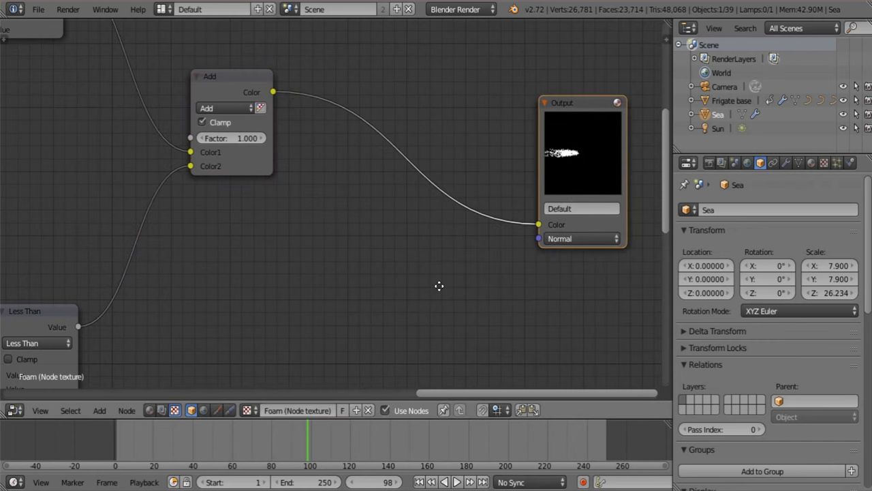
middle_click_drag(439, 286, 397, 183)
scroll(344, 230, "down", 4)
middle_click_drag(344, 230, 281, 131)
left_click_drag(414, 253, 521, 246)
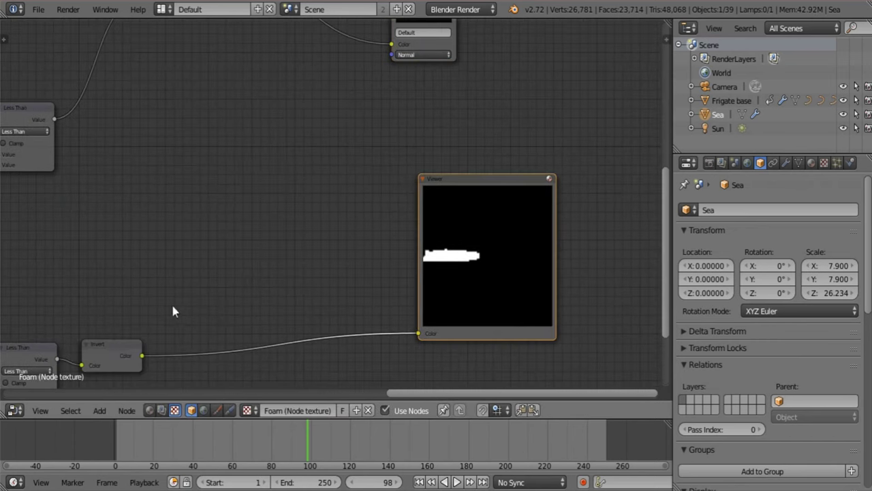
Duplicate the clamped Add node and place the copy above the Invert node, before the Viewer
middle_click_drag(239, 101, 261, 199)
left_click(183, 40)
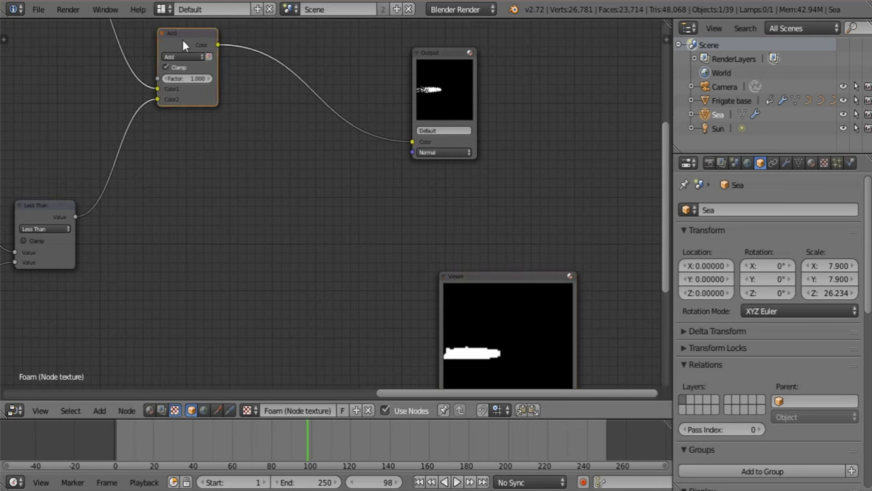
key("shift+d")
left_click(374, 257)
middle_click_drag(386, 259, 440, 127)
scroll(354, 204, "up", 3)
key("g")
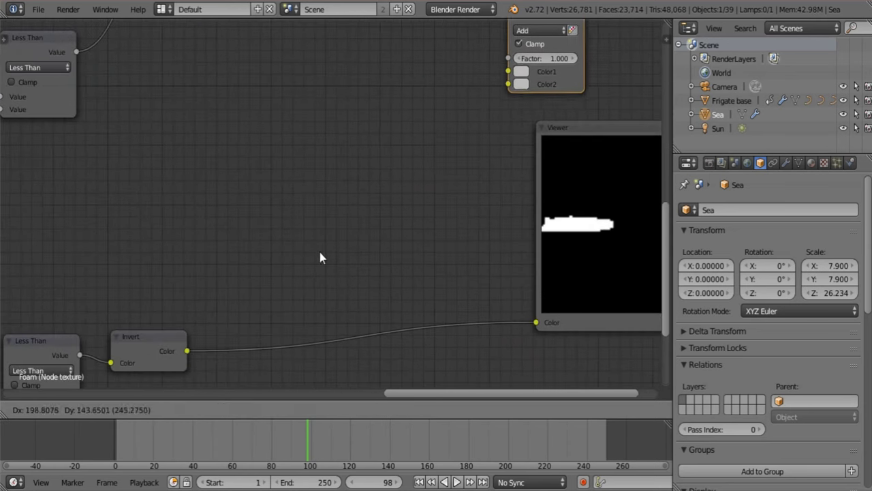
left_click(149, 320)
Connect the Invert node's color to the duplicated Add node's Color2 and move that node up below the Output
left_click_drag(187, 353, 348, 177)
left_click_drag(184, 354, 341, 175)
middle_click_drag(350, 176, 325, 279)
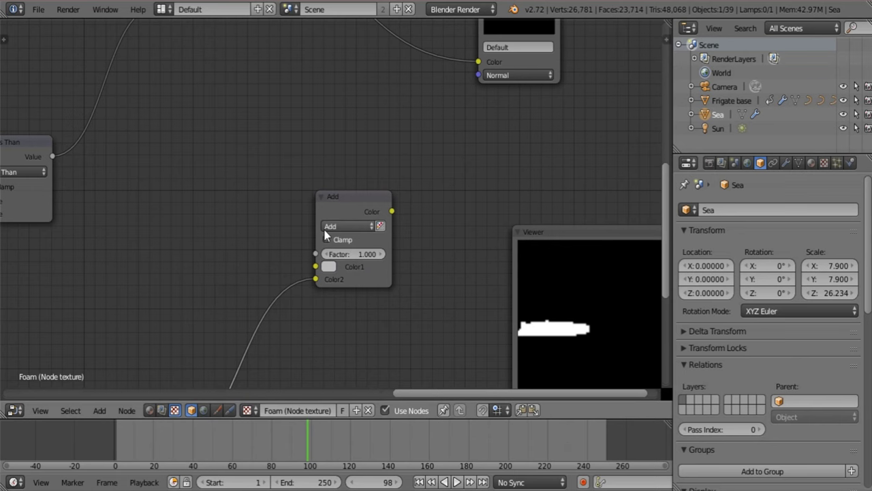
middle_click_drag(355, 214, 344, 321)
left_click_drag(343, 321, 390, 233)
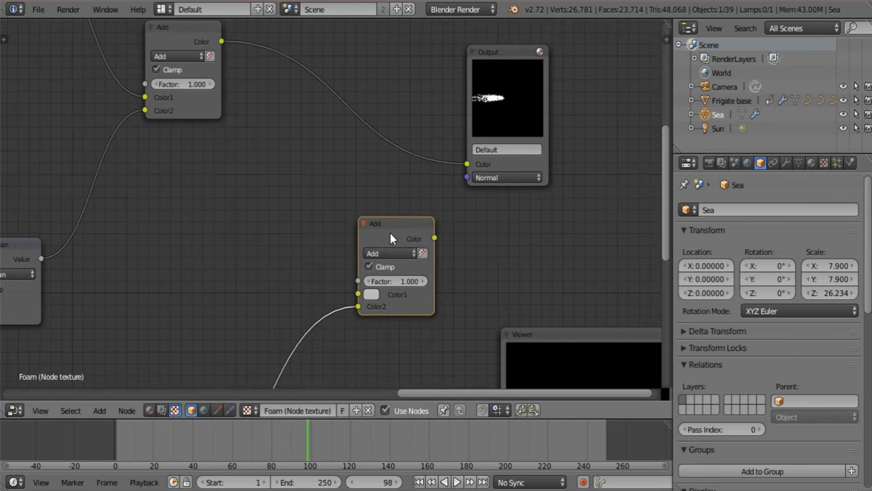
Feed the first Add node's color into the duplicate's Color1 and change the duplicate's blend type to Multiply
scroll(291, 235, "up", 2, "shift")
left_click_drag(219, 66, 355, 319)
middle_click_drag(428, 305, 342, 237)
left_click(327, 211)
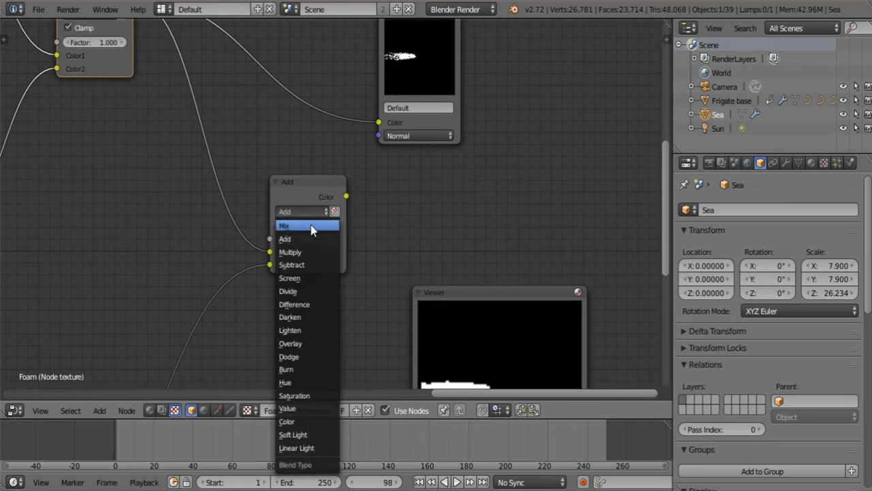
left_click(302, 250)
Add a ColorRamp fed by the Multiply node, connect its color to the Output, and move the Output aside
key("shift+a")
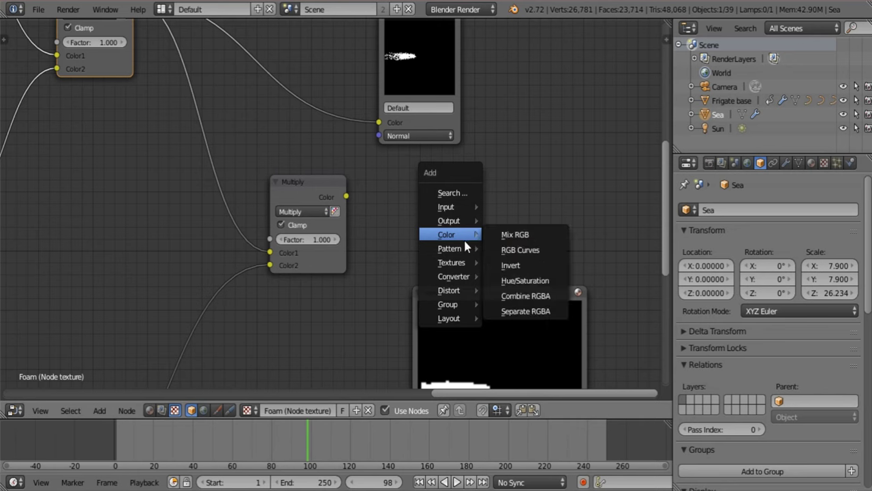
mouse_move(457, 277)
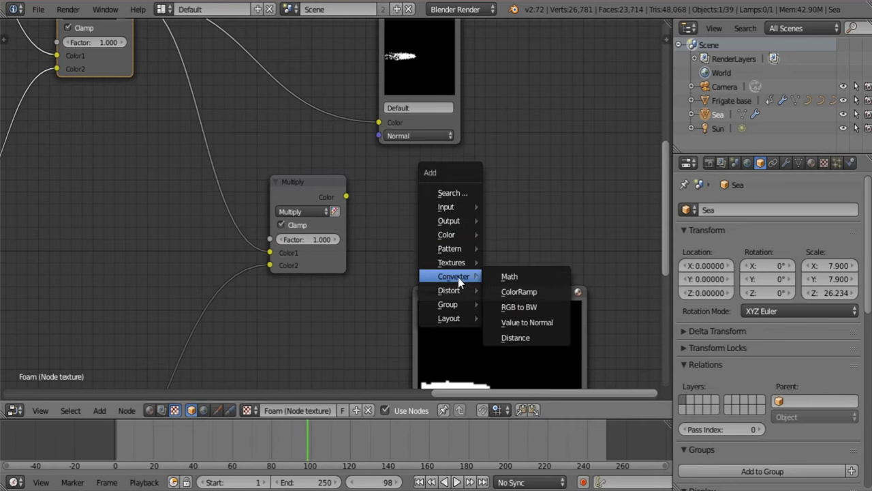
left_click(508, 289)
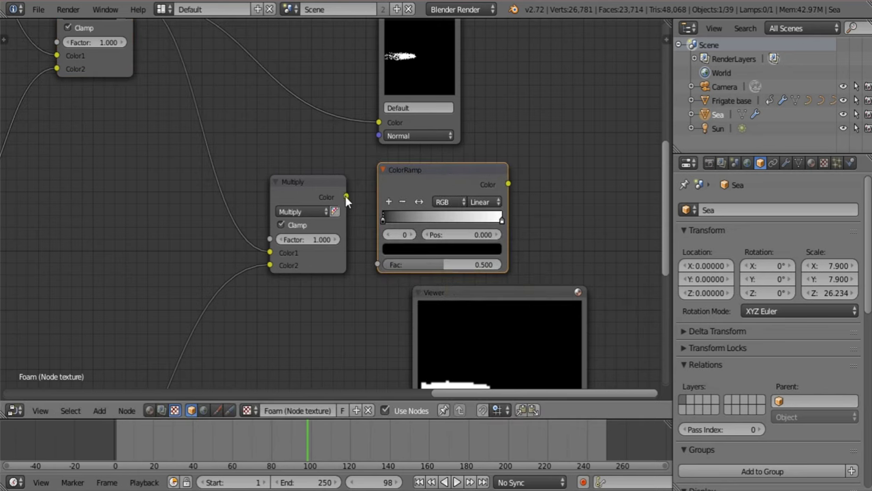
left_click_drag(346, 198, 378, 265)
left_click_drag(511, 183, 379, 123)
left_click_drag(413, 63, 654, 110)
middle_click_drag(511, 230, 336, 243)
scroll(336, 243, "up", 1)
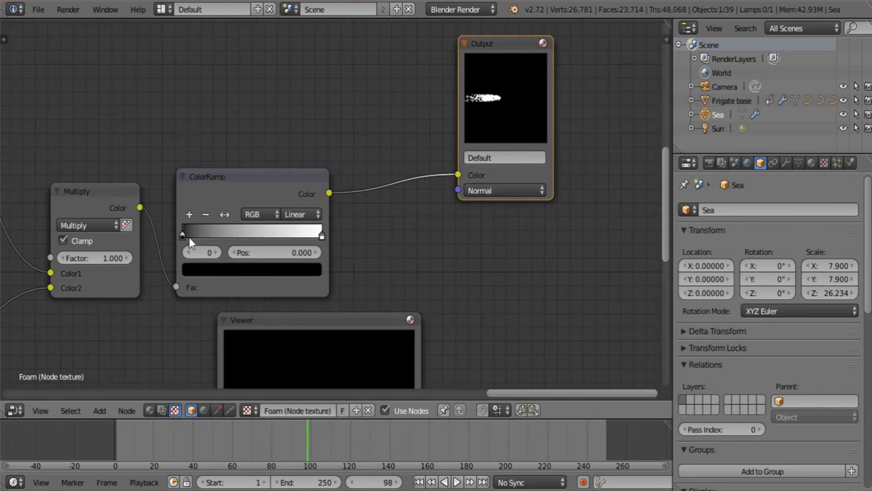
Make the new ColorRamp's black stop transparent white, with alpha 0 and value 1
left_click(238, 270)
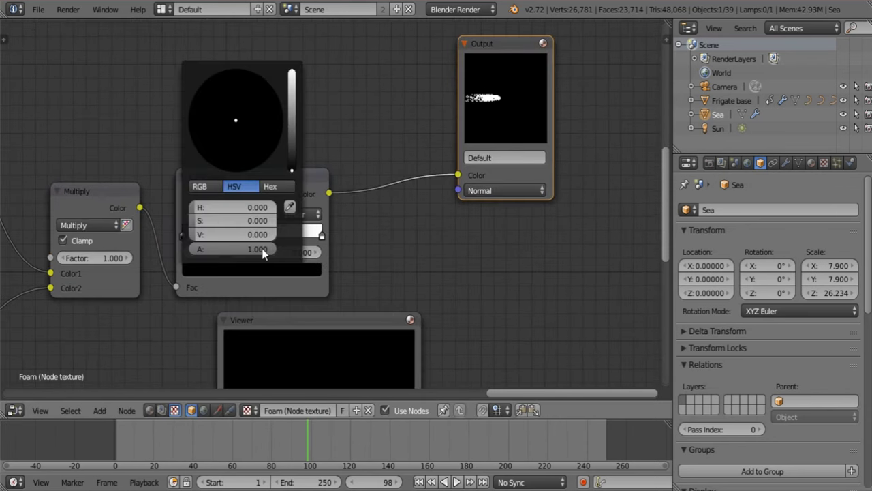
left_click_drag(263, 252, 197, 251)
left_click_drag(291, 146, 293, 62)
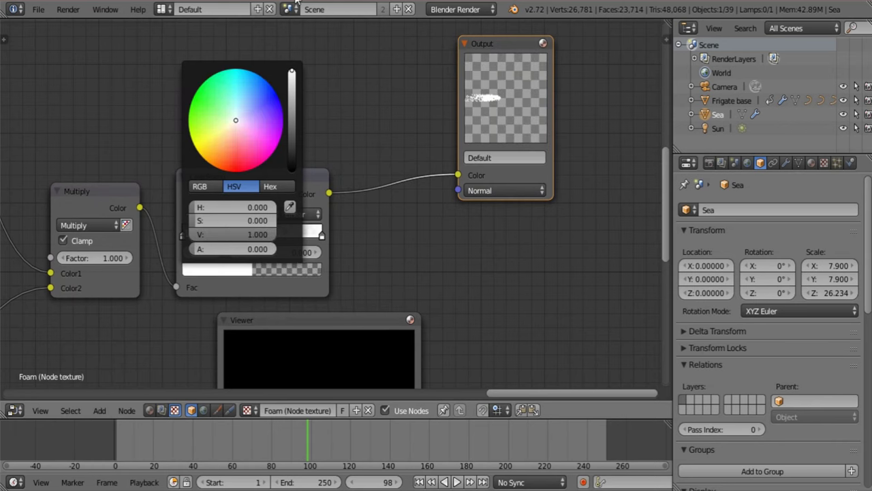
Delete the Viewer node from the foam texture's node tree
middle_click_drag(430, 245, 365, 128)
scroll(323, 198, "down", 6)
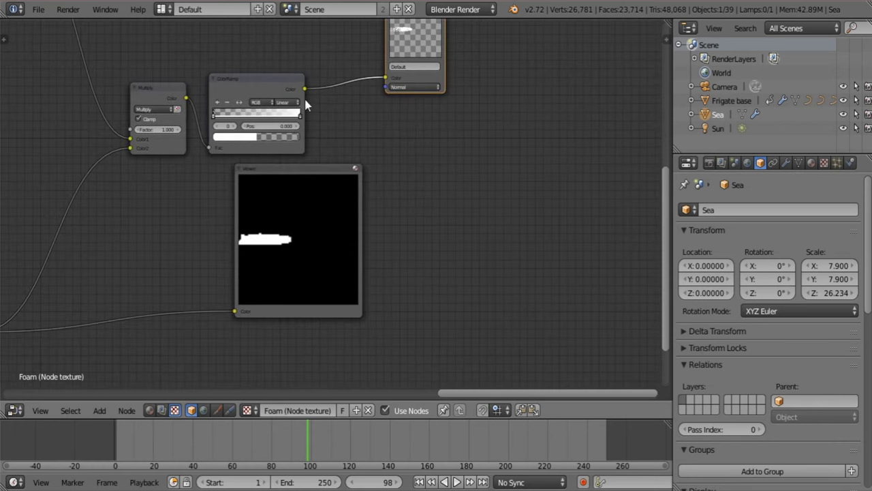
left_click(325, 219)
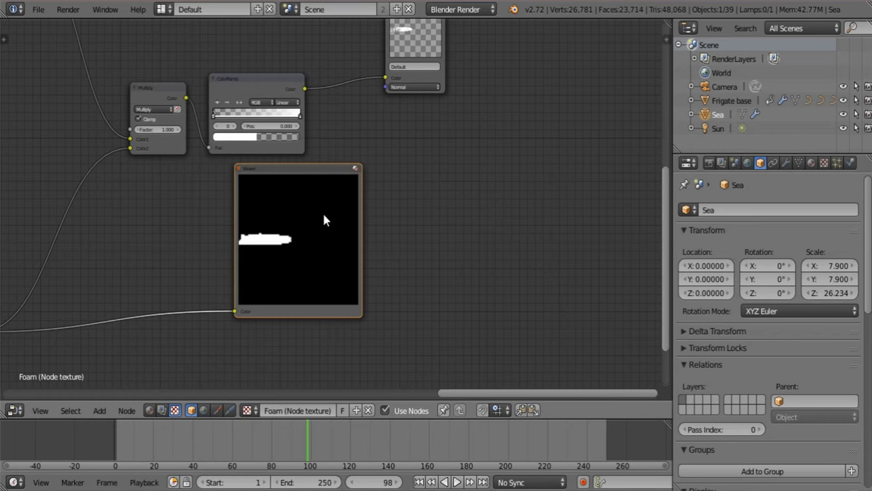
key("x")
key("Home")
Split the node editor area and show the sea and ship in a 3D View beside it
left_click_drag(668, 24, 306, 286)
left_click(323, 410)
left_click(337, 393)
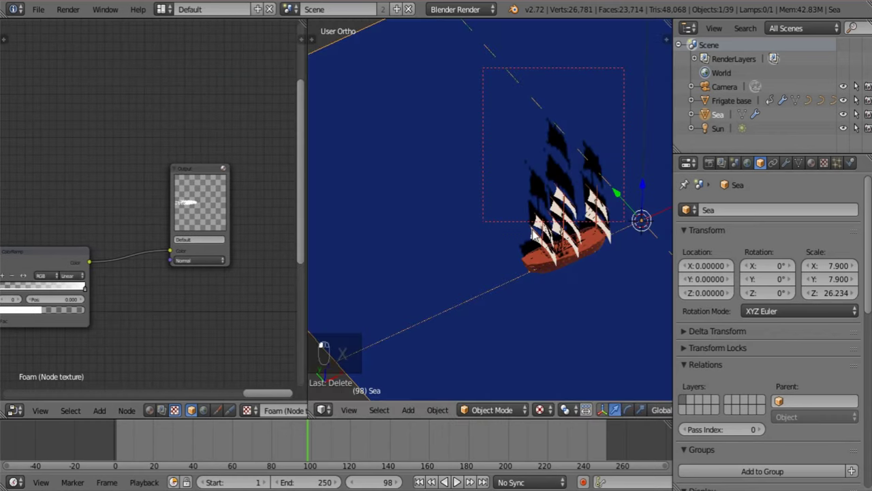
middle_click_drag(381, 320, 426, 297)
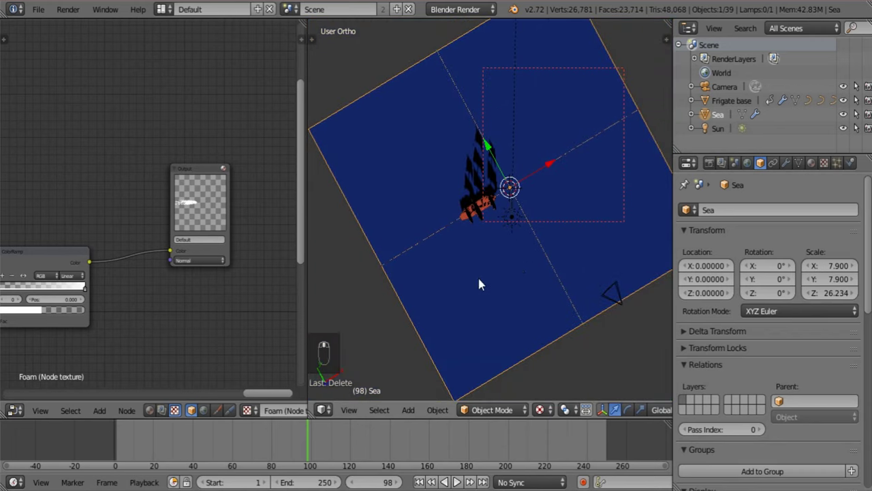
middle_click_drag(479, 285, 623, 297)
Move the timeline to frame 182
left_click(333, 438)
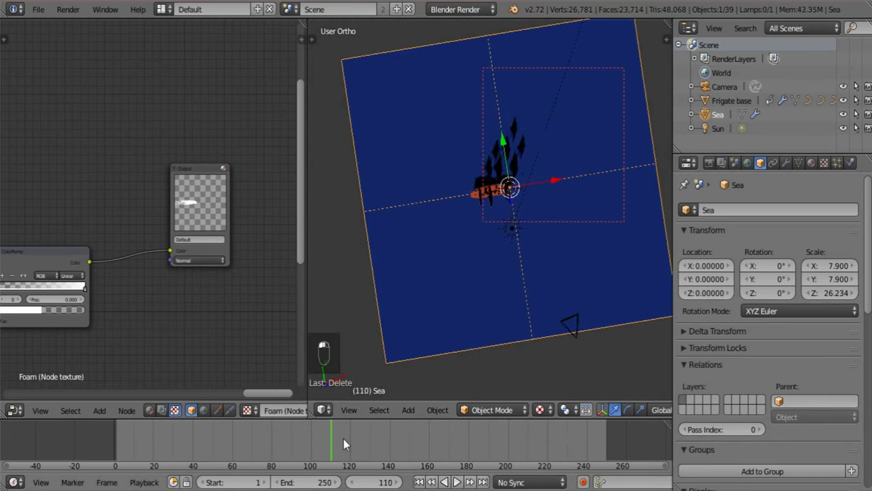
left_click_drag(343, 443, 473, 442)
middle_click_drag(466, 382, 505, 266)
Set a wide render border across the ship's path and show the sea from above in rendered shading
key("b")
left_click_drag(323, 190, 671, 244)
middle_click_drag(595, 280, 582, 278)
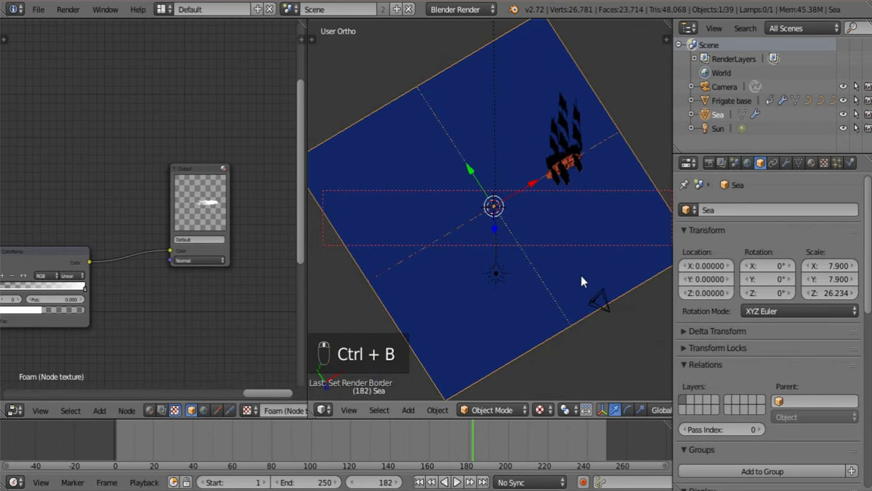
key("KP_7")
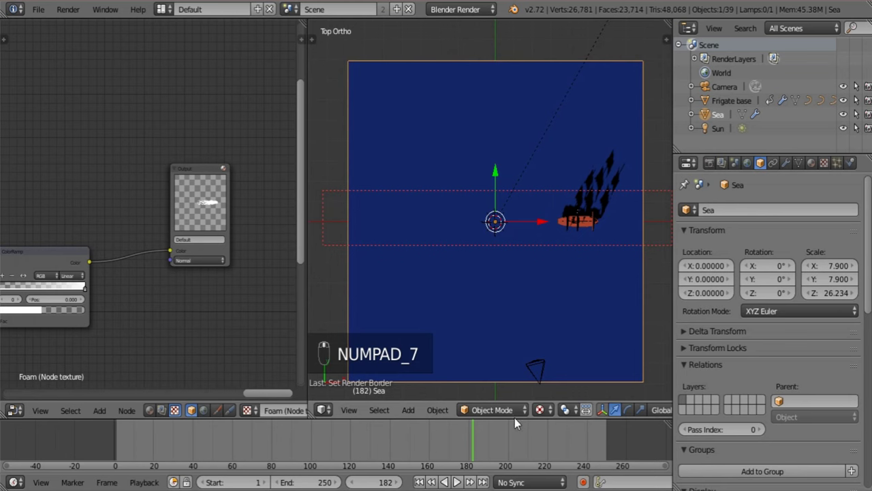
left_click(540, 409)
left_click(559, 316)
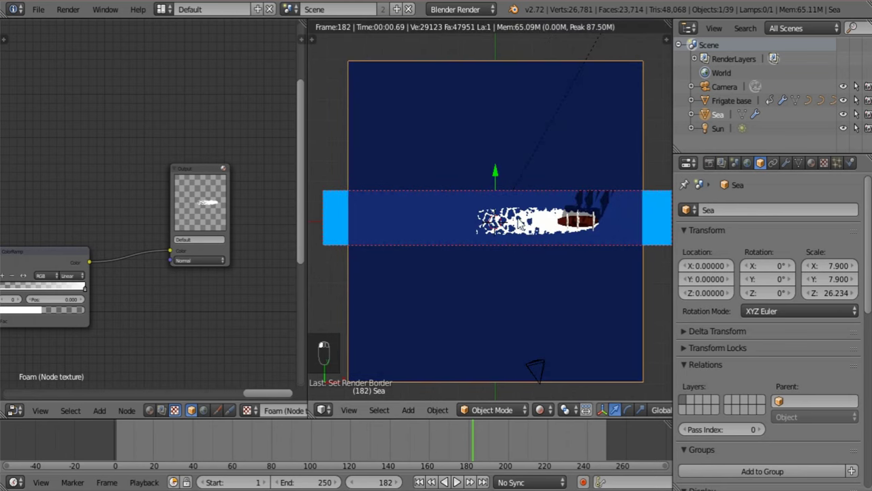
Delete the selected node from the foam texture's node tree
key("x")
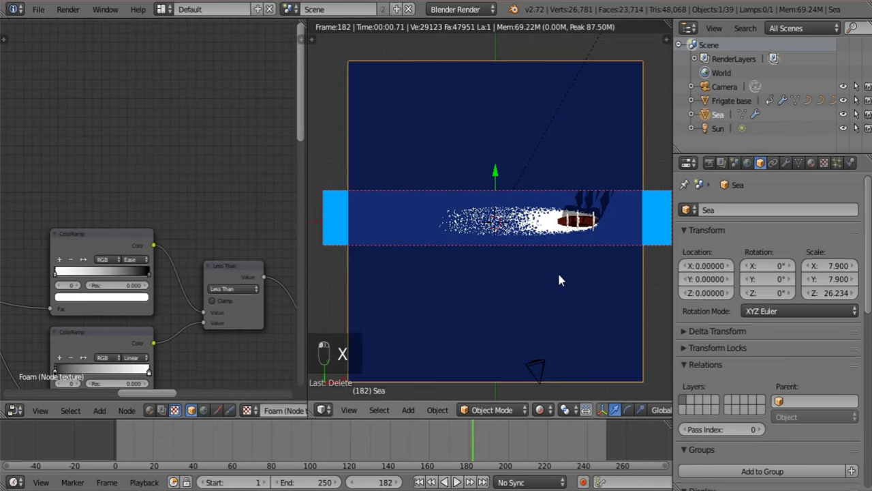
Add a Viewer node to the Foam texture's node tree, near the uppermost Less Than node
middle_click_drag(558, 276, 493, 279)
scroll(509, 259, "up", 6)
scroll(104, 251, "down", 2)
scroll(103, 251, "down", 1)
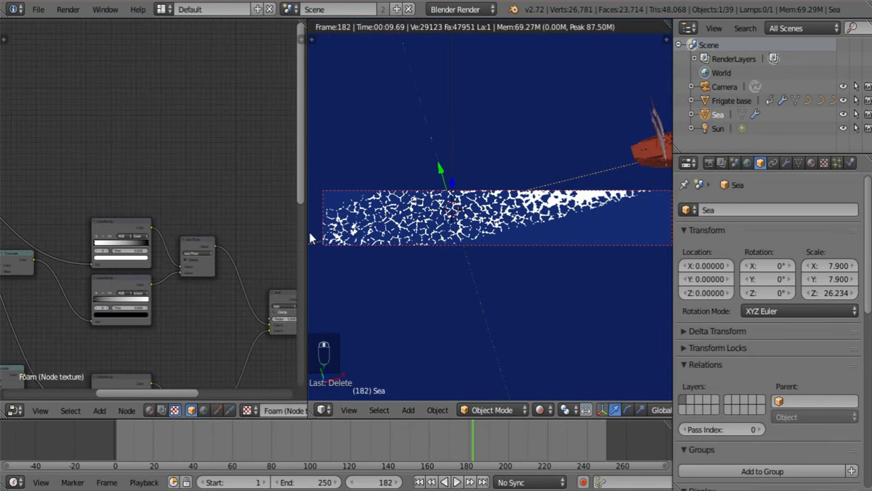
middle_click_drag(487, 213, 426, 256, "shift")
scroll(109, 269, "up", 3)
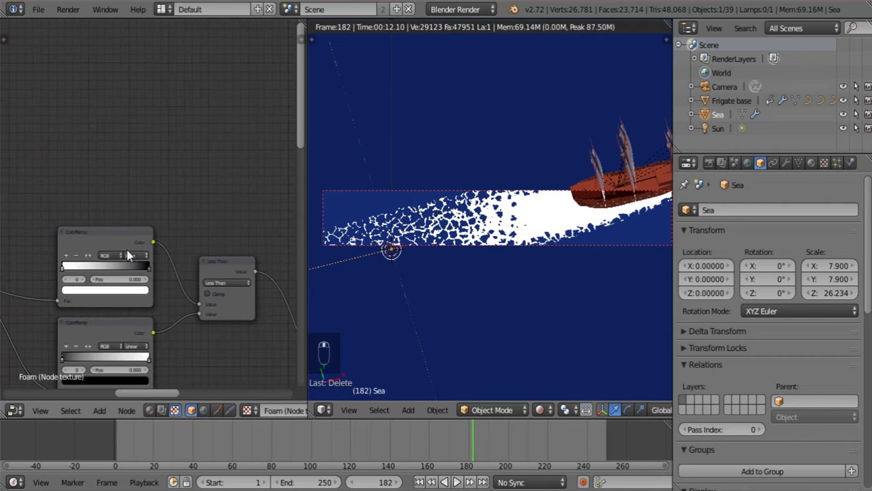
key("shift+a")
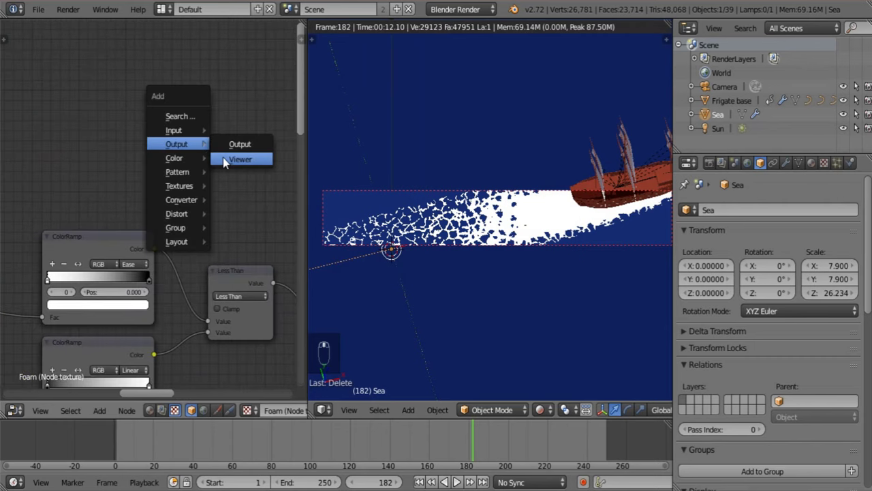
left_click(240, 158)
Switch the 3D view to solid shading and link the uppermost Less Than node's value to the Viewer's color
left_click(539, 409)
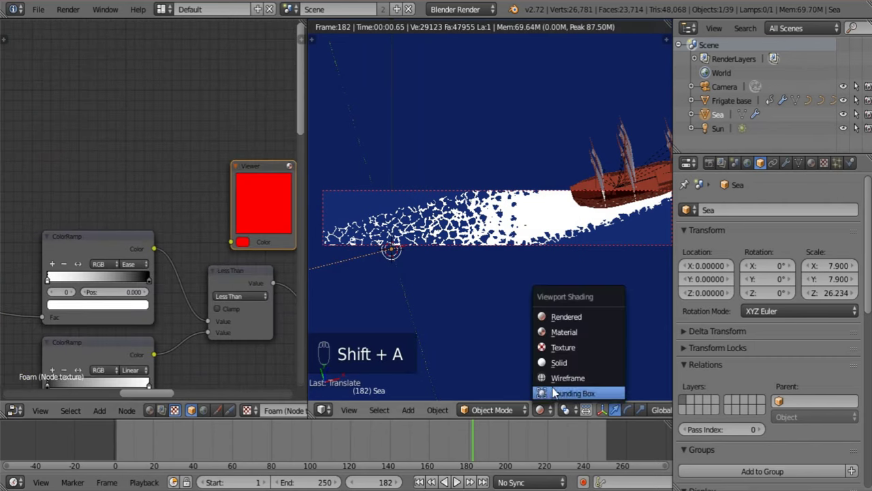
left_click(551, 359)
scroll(220, 257, "down", 2)
middle_click_drag(220, 257, 134, 257)
scroll(133, 259, "up", 3)
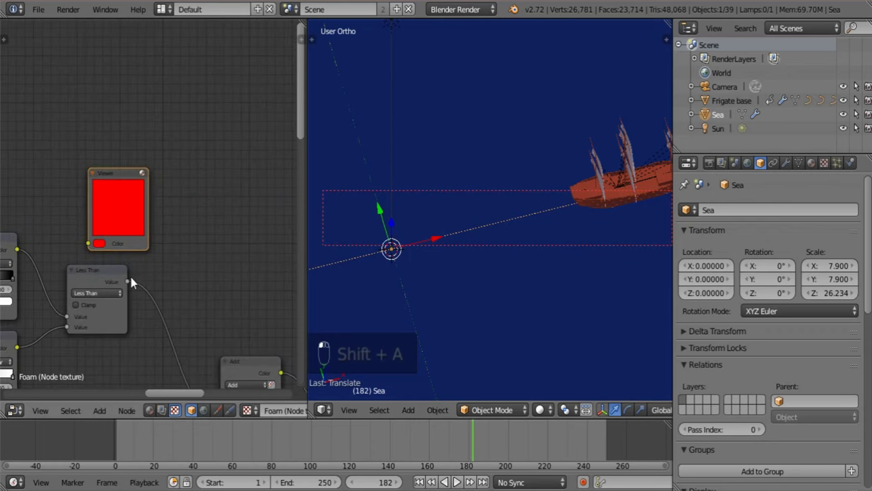
left_click_drag(129, 280, 89, 243)
left_click_drag(106, 198, 199, 170)
middle_click_drag(133, 234, 182, 219)
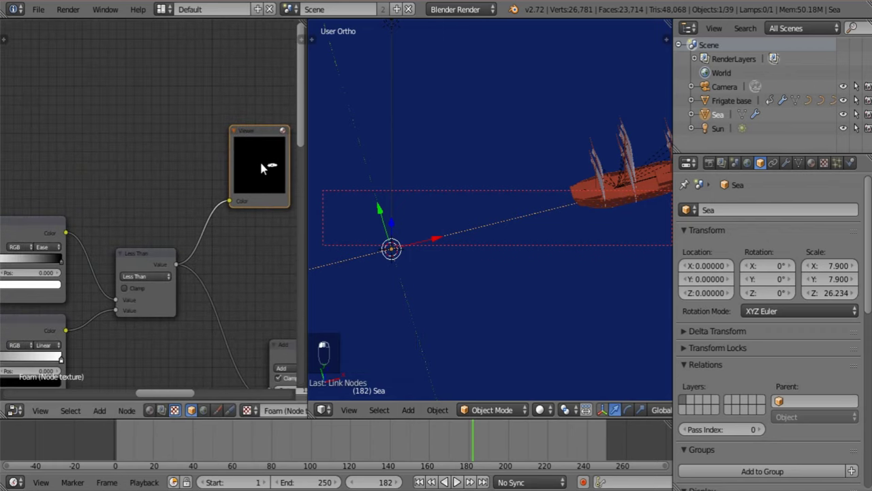
Move the Viewer down beside the second Less Than node and feed it that node's value instead
left_click_drag(259, 161, 183, 155)
middle_click_drag(115, 210, 167, 169)
scroll(170, 163, "down", 4)
left_click_drag(206, 377, 263, 260)
scroll(214, 210, "up", 2)
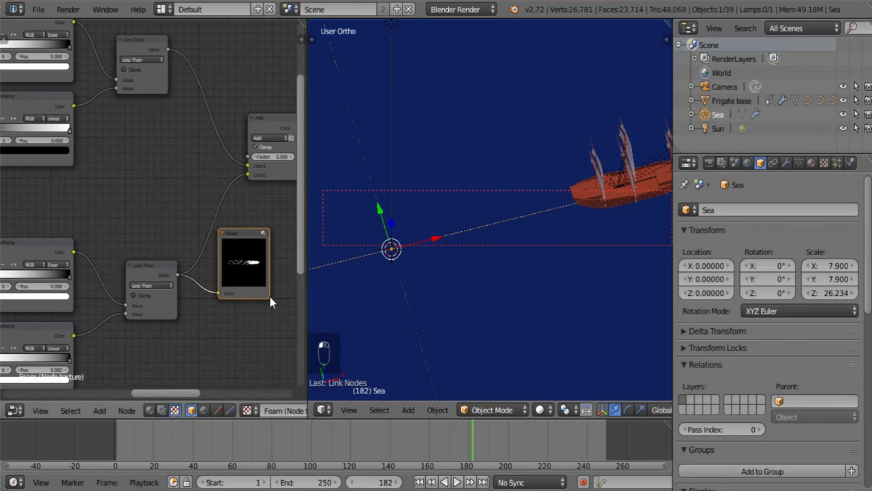
Enlarge the Viewer node and move it next to the second pair of ColorRamp nodes
left_click_drag(268, 295, 329, 331)
middle_click_drag(141, 263, 62, 214)
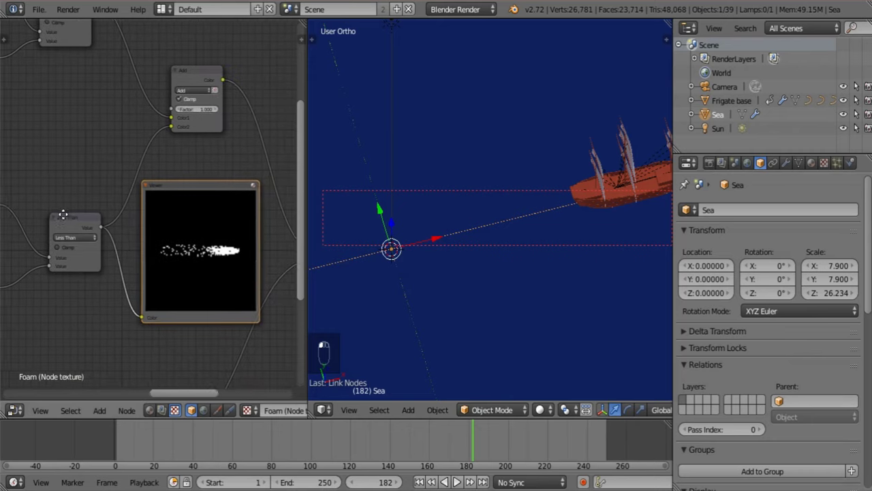
left_click_drag(204, 259, 49, 261)
middle_click_drag(109, 256, 323, 242)
left_click_drag(239, 248, 283, 239)
middle_click_drag(214, 238, 155, 235)
scroll(154, 236, "up", 2)
middle_click_drag(129, 267, 99, 267)
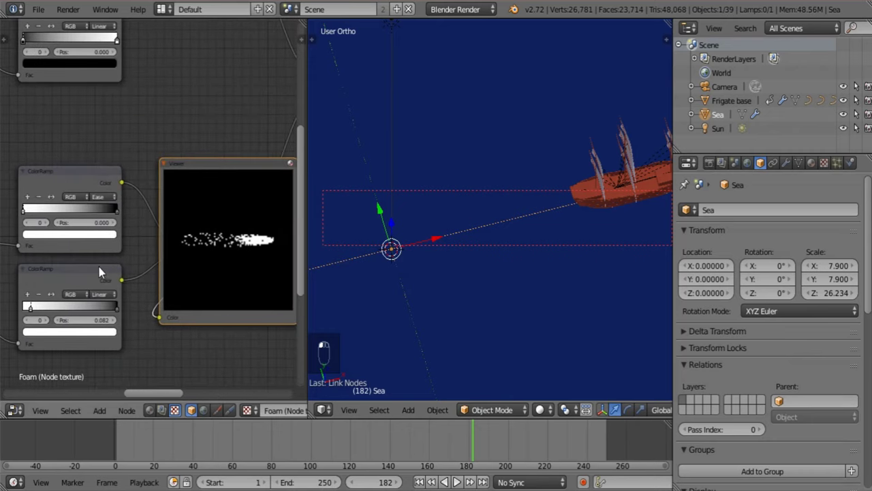
Preview the scene from the top in rendered shading and shift the second Ease ColorRamp's white stop to about 0.077
left_click_drag(117, 215, 137, 212)
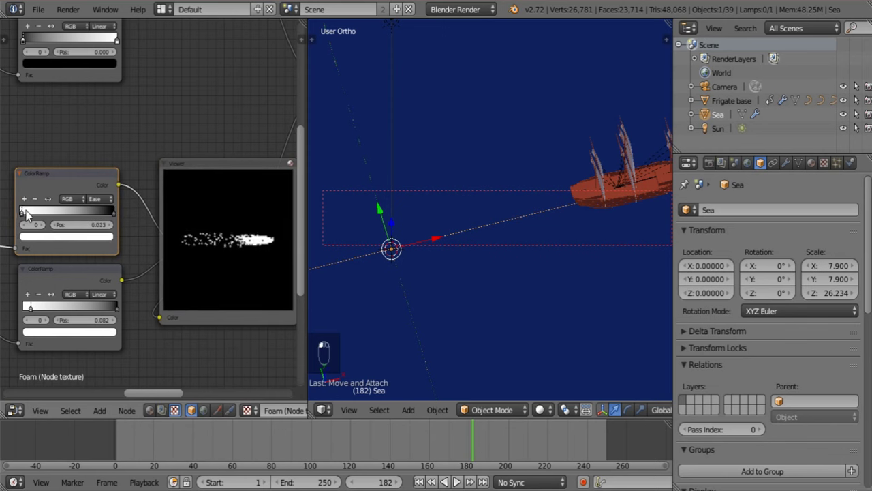
left_click_drag(24, 212, 25, 212)
middle_click_drag(510, 262, 456, 311)
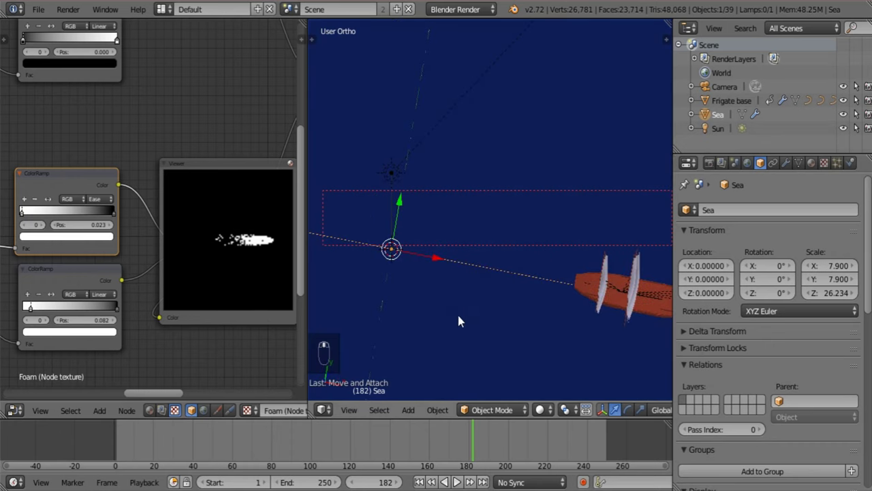
key("KP_7")
middle_click_drag(564, 298, 565, 248, "shift")
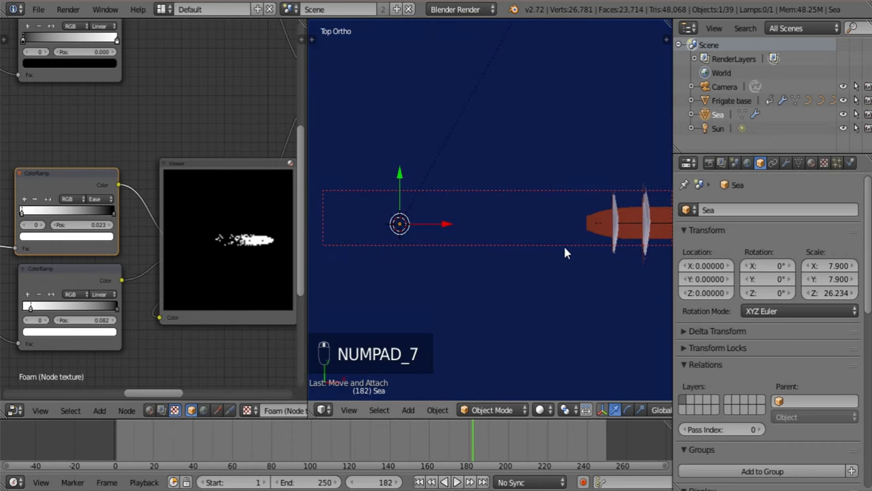
left_click(544, 409)
left_click(558, 316)
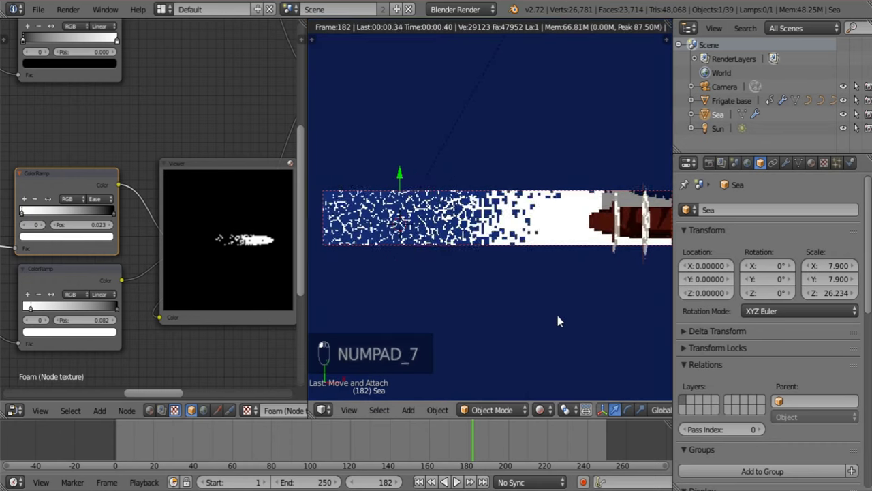
left_click_drag(24, 213, 29, 213)
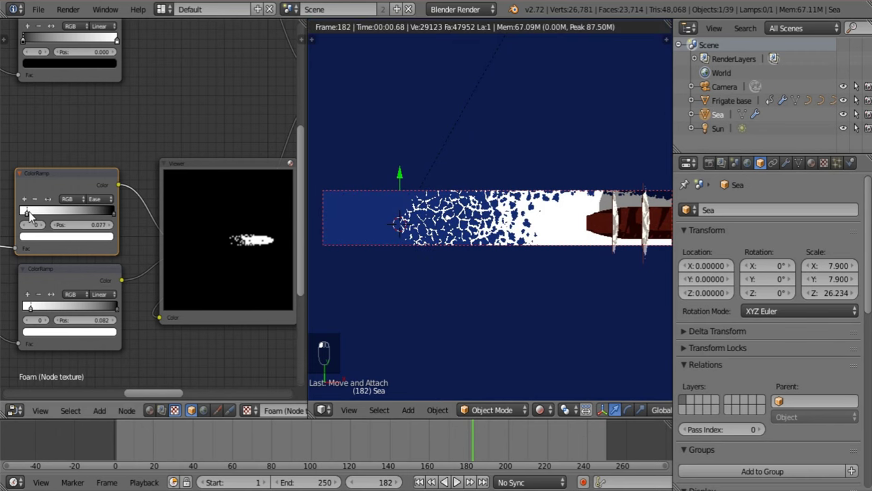
Lower the Multiply node's factor to 0 and check the foam around the ship in the rendered view
middle_click_drag(195, 289, 202, 146)
middle_click_drag(192, 253, 216, 163)
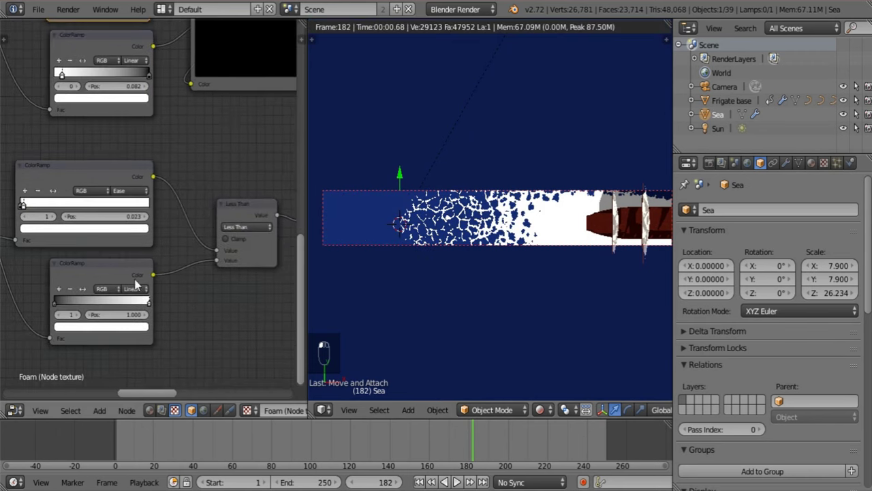
mouse_move(172, 255)
middle_mouse_down()
mouse_move(200, 268)
mouse_move(126, 253)
mouse_move(53, 270)
middle_mouse_up()
middle_click_drag(233, 207, 38, 289)
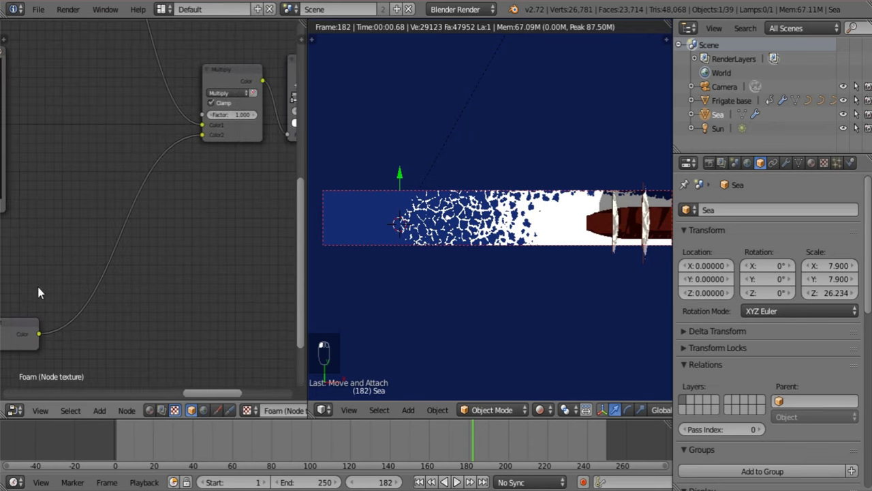
middle_click_drag(255, 183, 228, 269)
scroll(228, 274, "up", 1)
left_click_drag(205, 202, 62, 201)
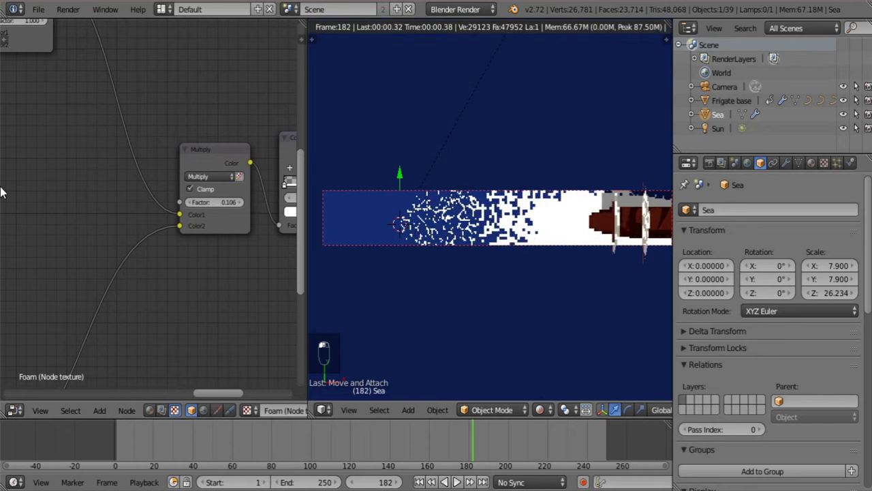
left_click_drag(216, 203, 9, 204)
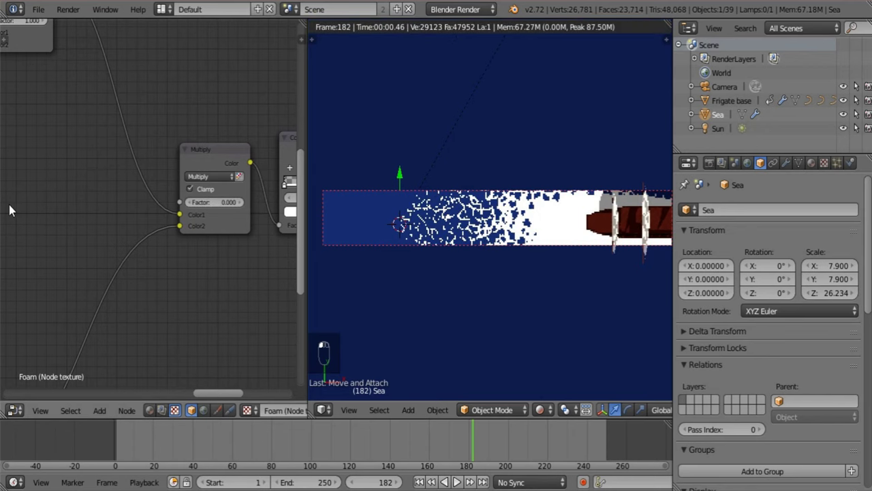
scroll(424, 280, "down", 3)
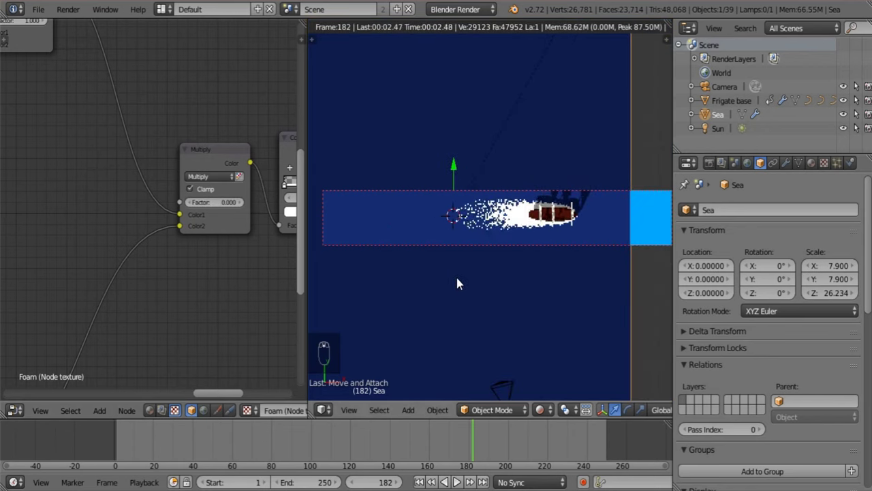
Add a stop to the second Ease ColorRamp, placing the first stop at about 0.04 and the new one at 0.999
middle_click_drag(165, 285, 312, 293)
middle_click_drag(157, 307, 348, 316)
middle_click_drag(187, 317, 344, 326)
scroll(178, 241, "up", 4)
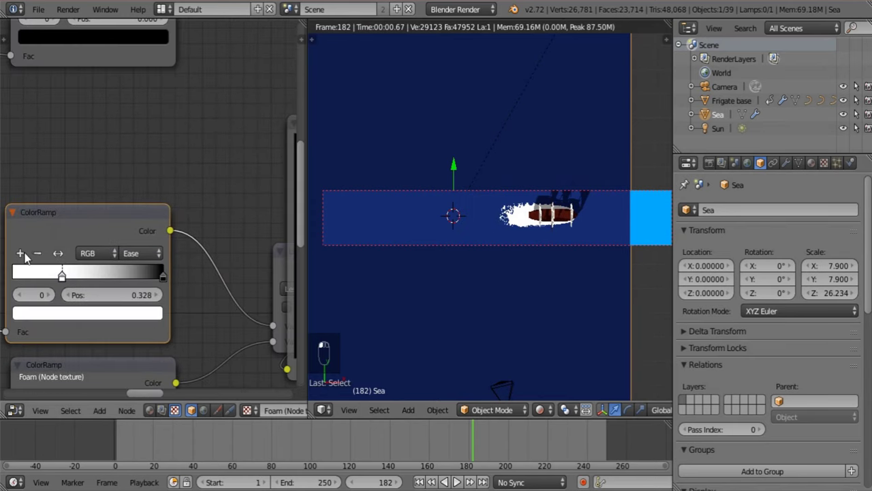
left_click(22, 254)
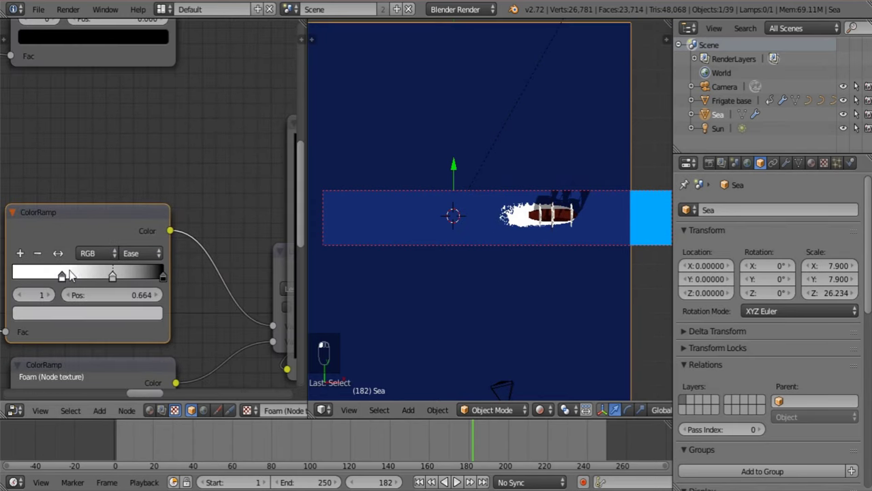
left_click_drag(57, 271, 14, 269)
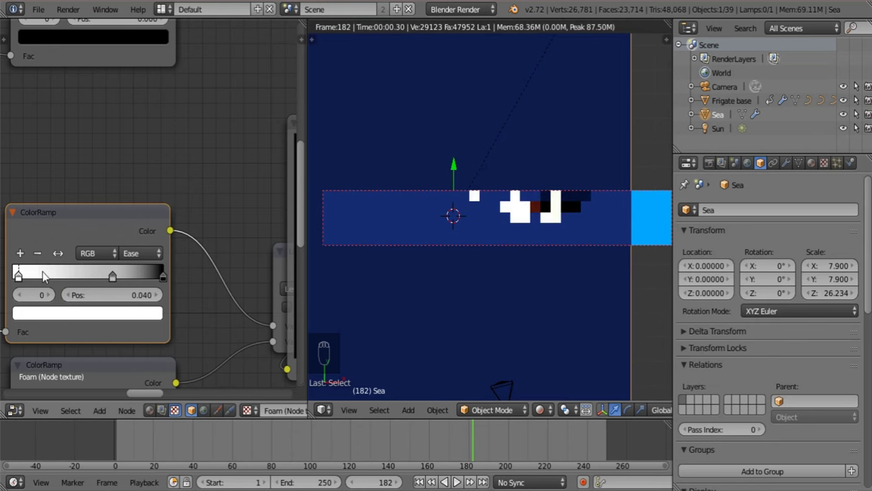
left_click_drag(112, 275, 158, 278)
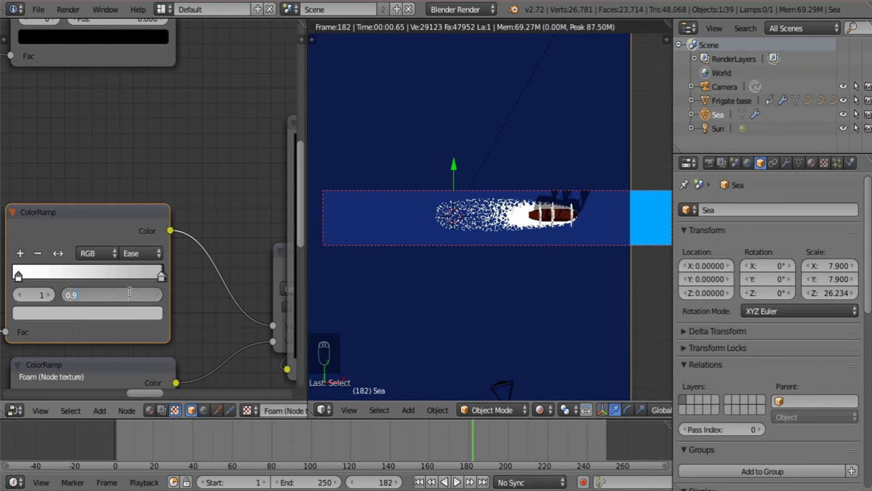
key("Return")
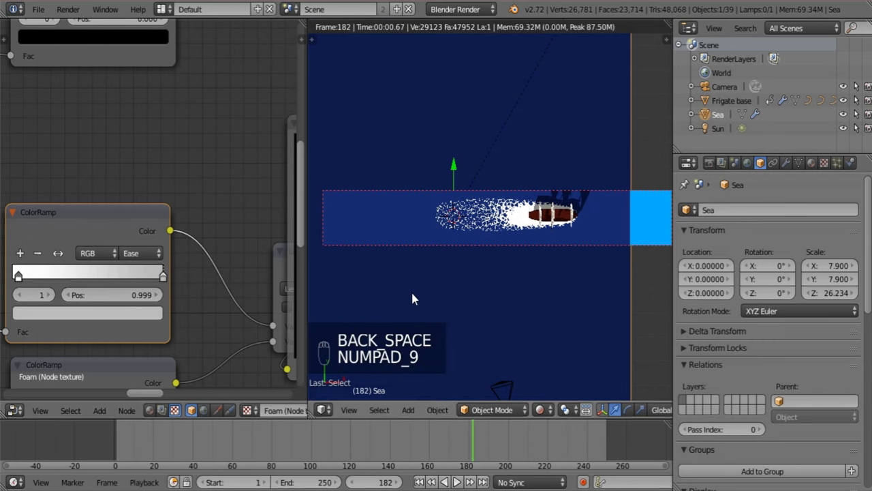
Move the second Ease ColorRamp's added stop to about 0.797 and its first stop to 0
scroll(245, 258, "down", 6)
scroll(123, 239, "up", 4)
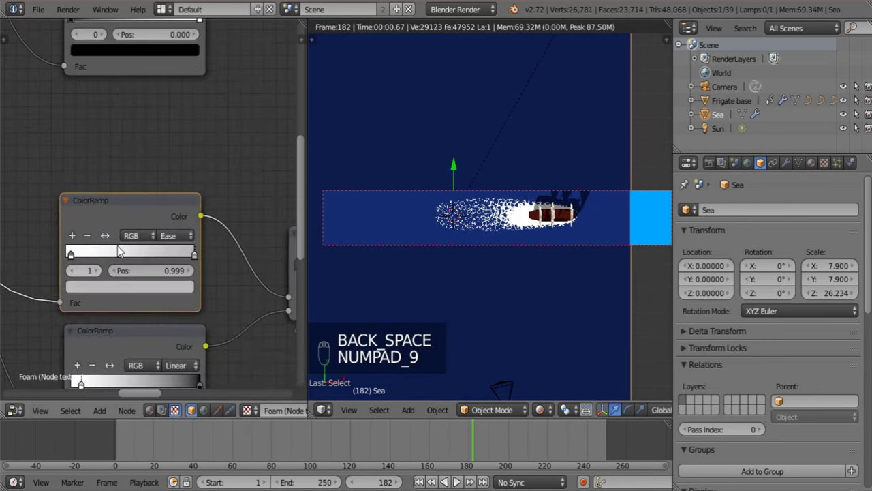
left_click_drag(72, 253, 70, 254)
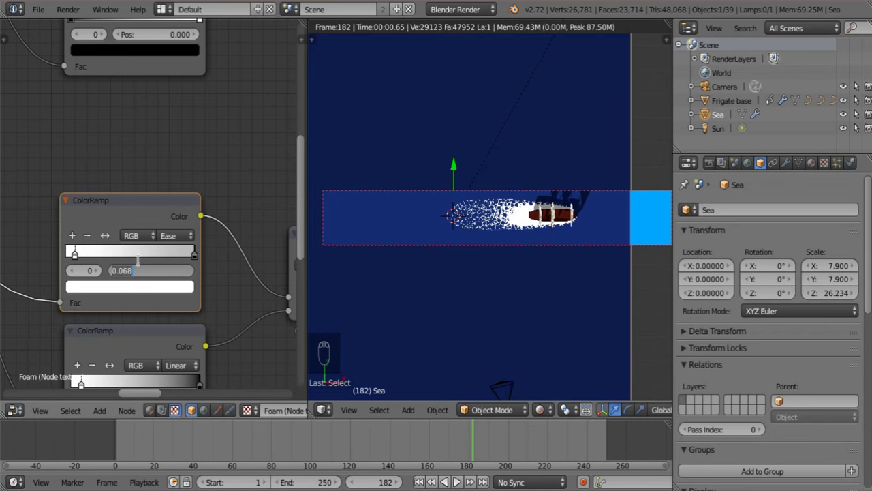
left_click(95, 270)
left_click(95, 271)
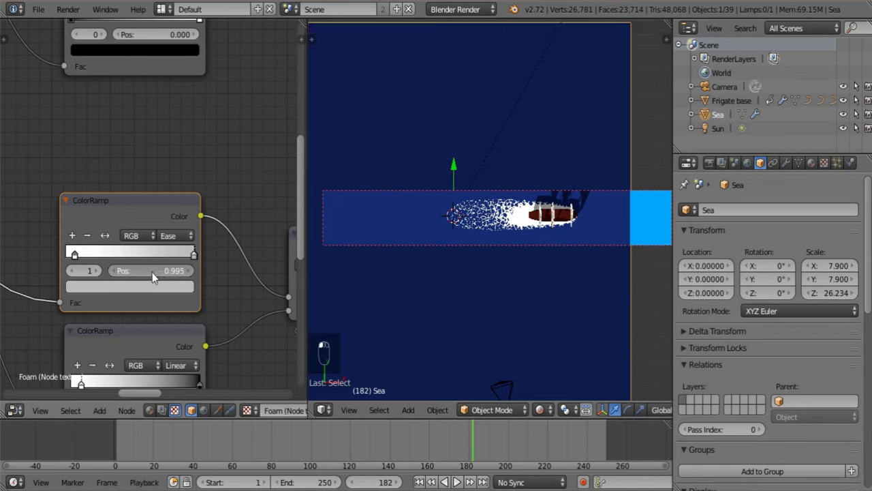
left_click_drag(151, 272, 125, 279)
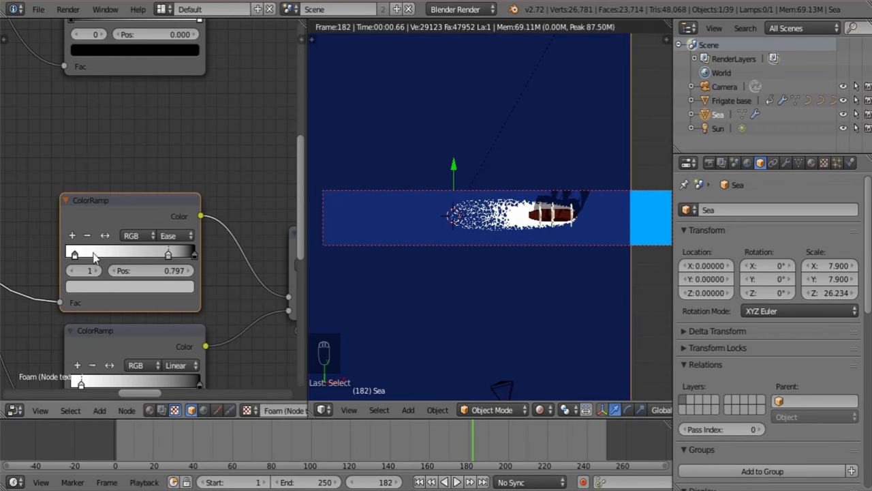
left_click_drag(75, 255, 63, 256)
scroll(82, 267, "down", 3)
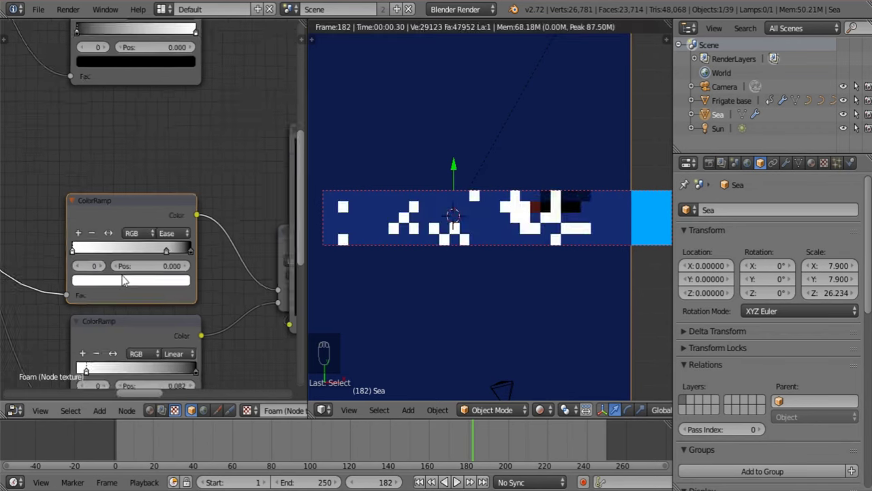
Set the Multiply node's factor to 1
middle_click_drag(126, 274, 216, 205)
middle_click_drag(207, 317, 88, 169)
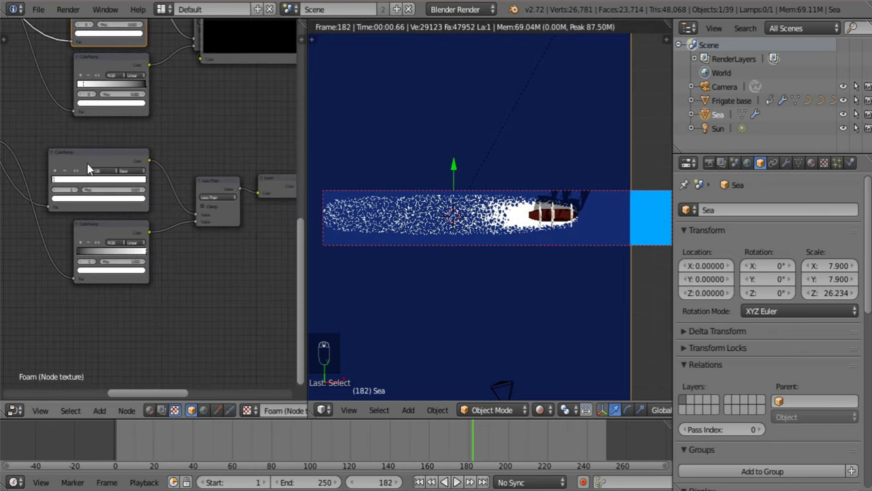
middle_click_drag(259, 130, 57, 172)
middle_click_drag(203, 104, 61, 249)
left_click_drag(83, 209, 116, 209)
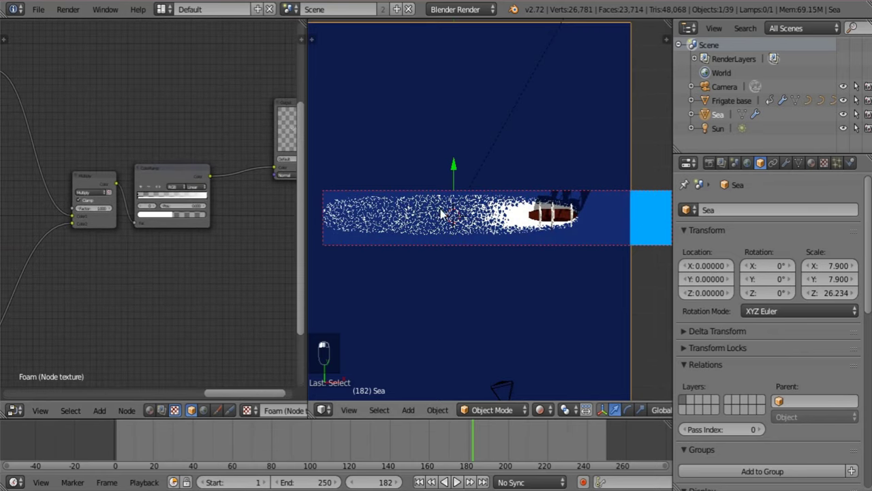
Move the white stop of the lowest Ease ColorRamp to about 0.12
mouse_move(92, 276)
middle_mouse_down()
mouse_move(230, 233)
mouse_move(244, 211)
middle_mouse_up()
scroll(132, 260, "up", 3)
middle_click_drag(122, 274, 261, 241)
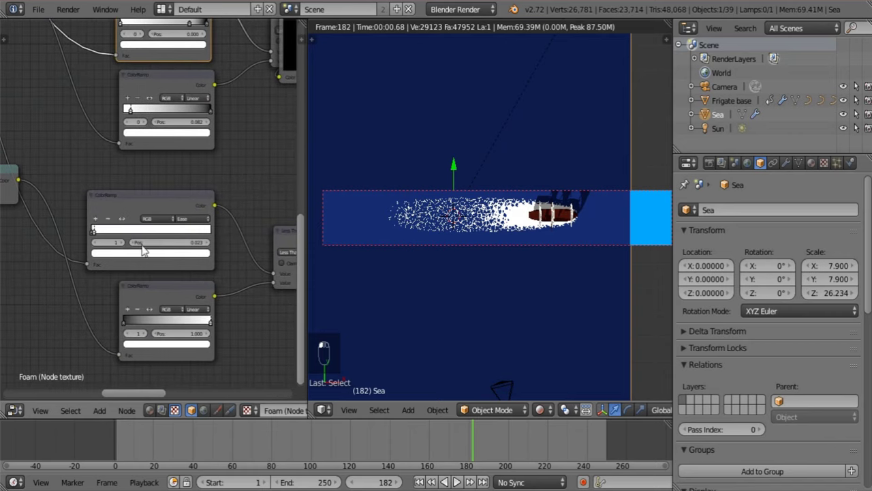
left_click_drag(94, 230, 106, 231)
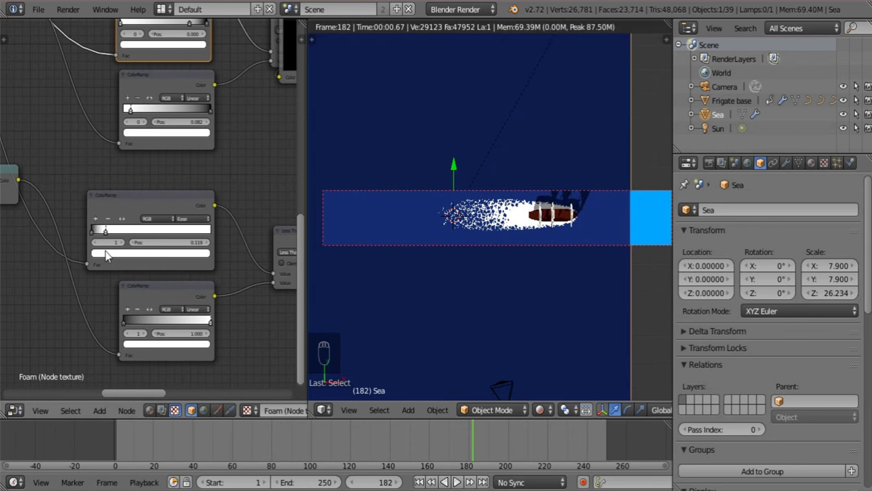
Set the size of the lowest Clouds texture node to 0.01
middle_click_drag(114, 253, 252, 249)
middle_click_drag(188, 268, 269, 269)
middle_click_drag(75, 244, 226, 246)
scroll(185, 310, "up", 5)
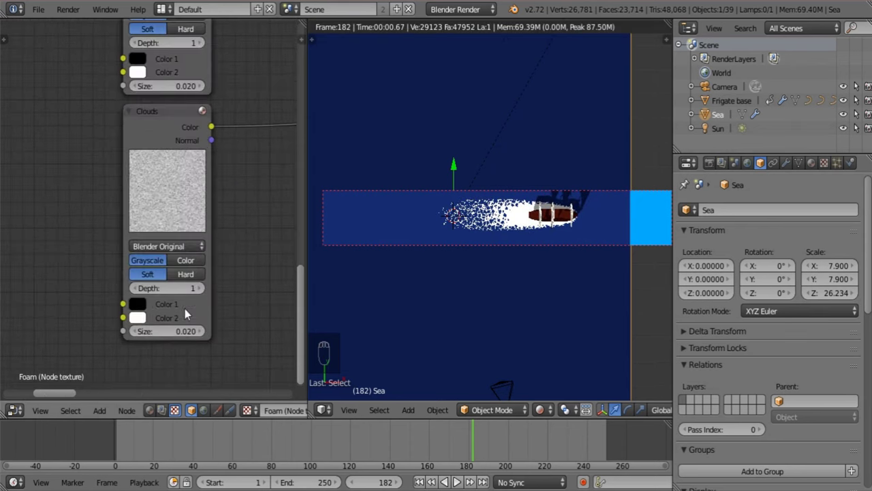
left_click(159, 332)
type(".01")
key("Return")
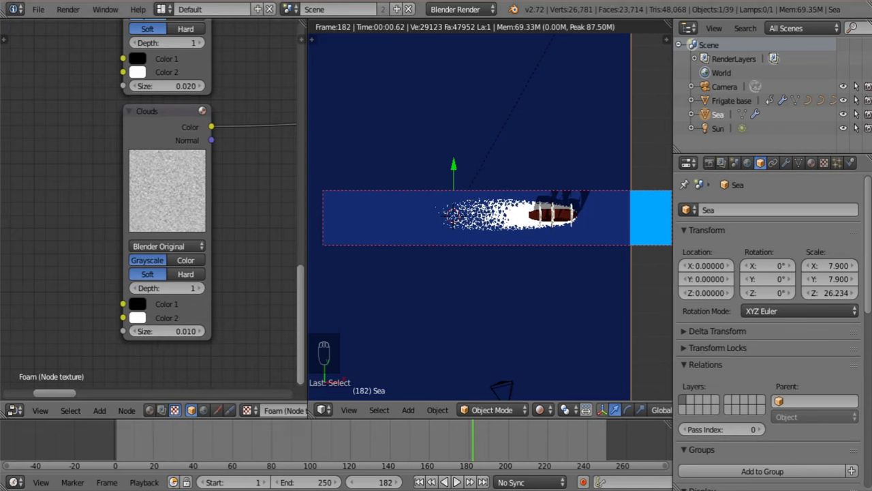
Delete the preview node from the foam texture's node tree
left_click(41, 11)
scroll(163, 182, "down", 5)
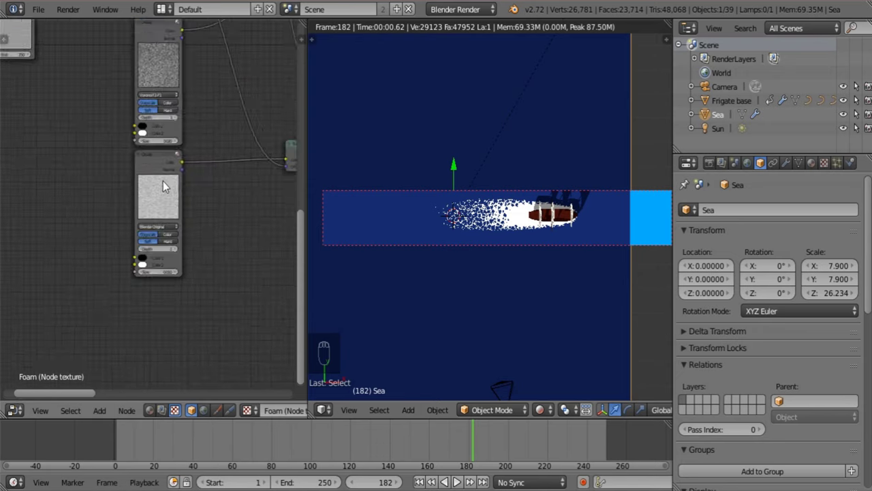
middle_click_drag(144, 230, 7, 296)
middle_click_drag(177, 257, 39, 324)
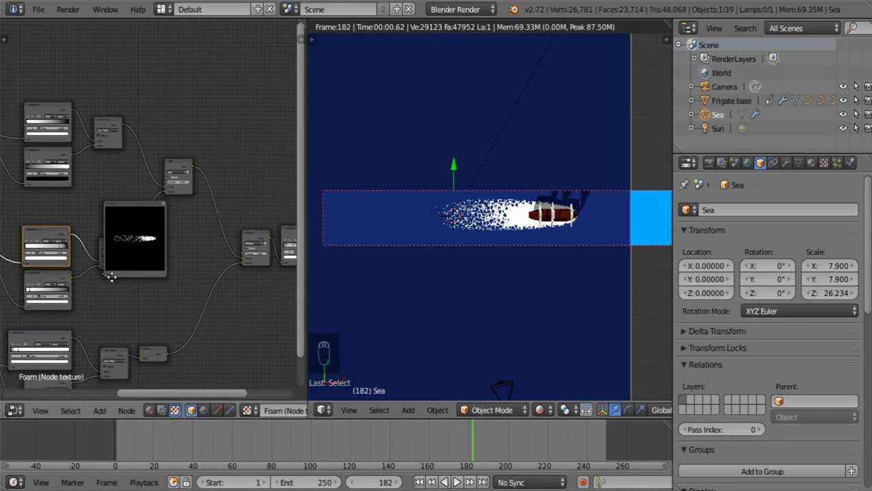
scroll(155, 256, "up", 5)
left_click(154, 256)
key("x")
Select the ColorRamp node that follows the final Multiply node, and save the file
middle_click_drag(179, 253, 62, 196)
middle_click_drag(244, 203, 158, 205)
scroll(159, 206, "up", 4)
scroll(160, 207, "up", 2)
scroll(184, 176, "up", 1)
left_click(198, 172)
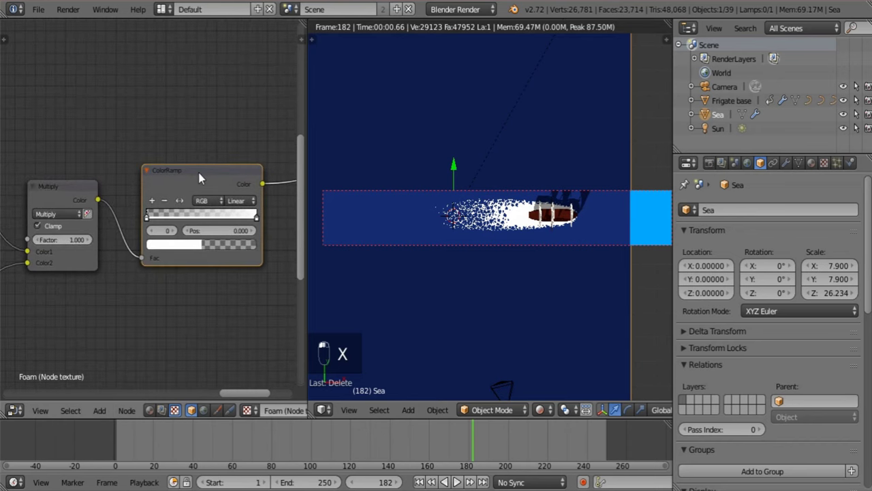
left_click(38, 8)
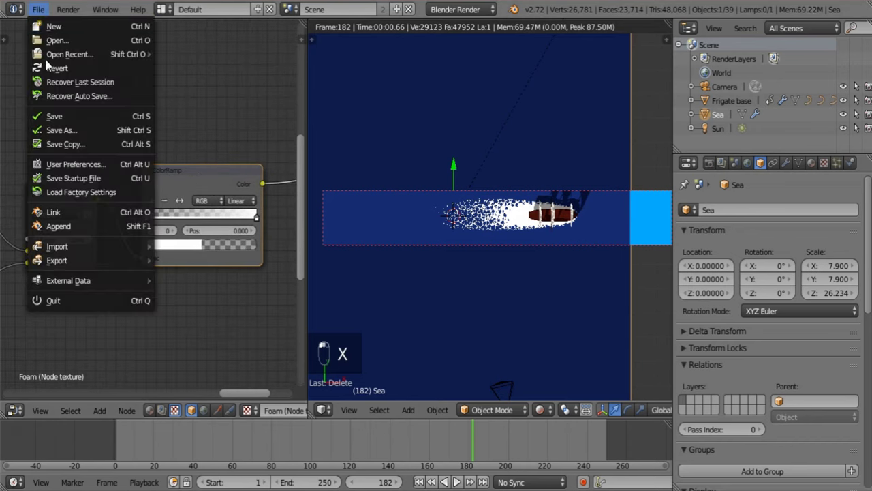
left_click(43, 116)
Inspect the rendered wake beside the ship, expand the 3D view over the node editor, and switch its shading to Solid
scroll(497, 241, "up", 2)
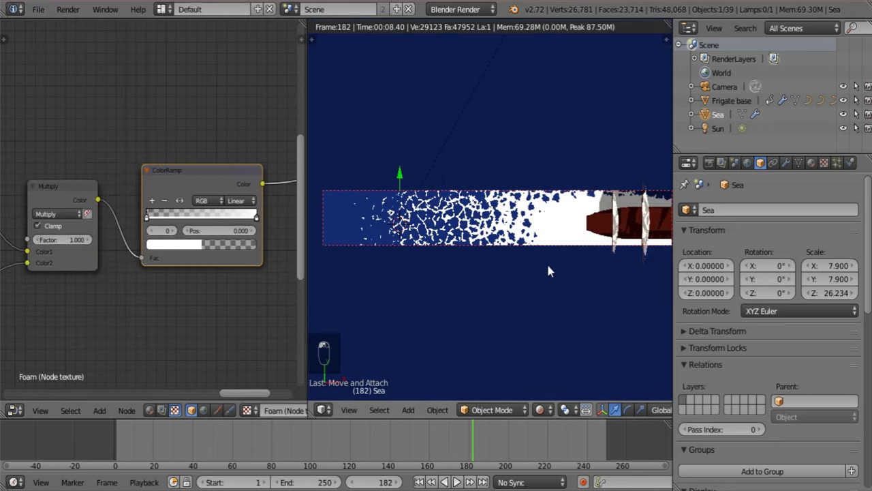
middle_click_drag(556, 258, 415, 213)
middle_click_drag(477, 262, 473, 311)
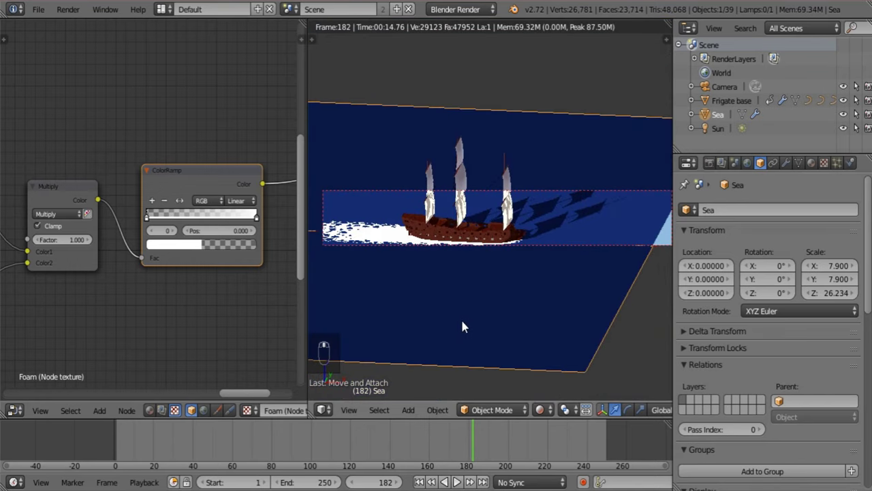
left_click_drag(305, 21, 286, 325)
left_click(232, 409)
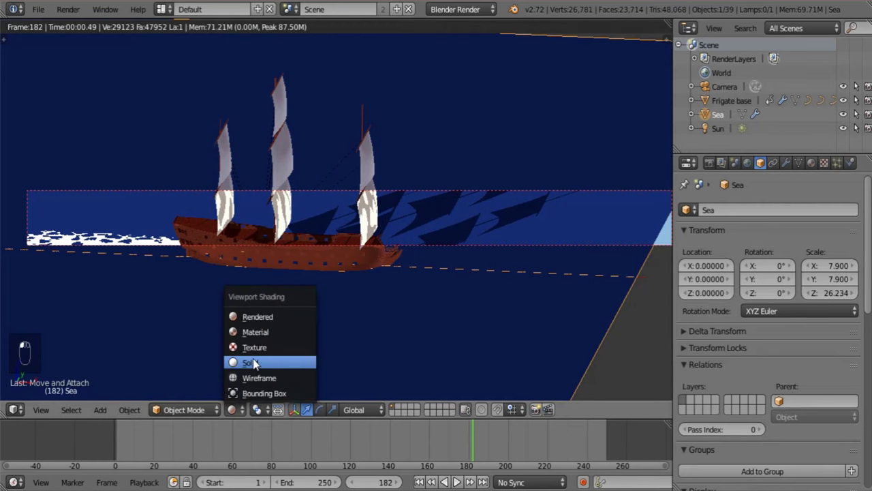
left_click(272, 361)
Add a mesh plane and move it along the X axis to about 4.786, beneath the ship
mouse_move(325, 161)
middle_mouse_down()
mouse_move(361, 225)
mouse_move(382, 322)
mouse_move(250, 226)
mouse_move(264, 209)
mouse_move(329, 248)
middle_mouse_up()
scroll(251, 226, "up", 5)
key("shift+a")
middle_click_drag(455, 276, 410, 259, "shift")
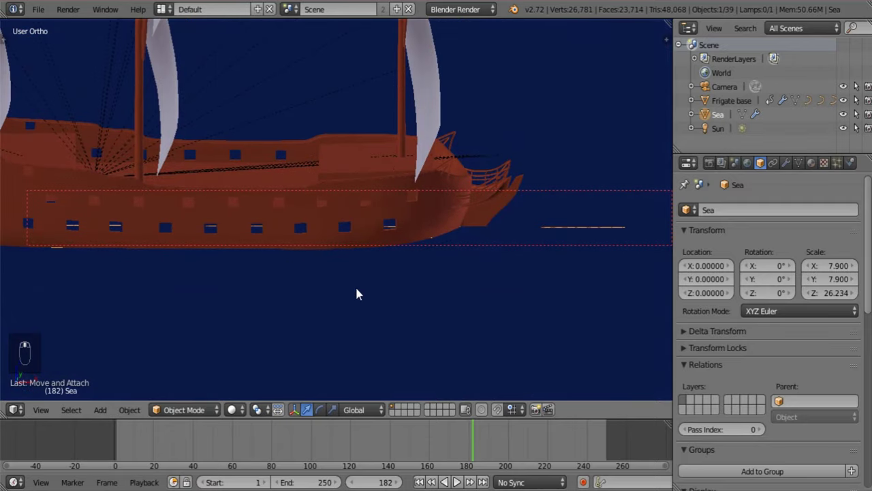
key("shift+a")
mouse_move(505, 229)
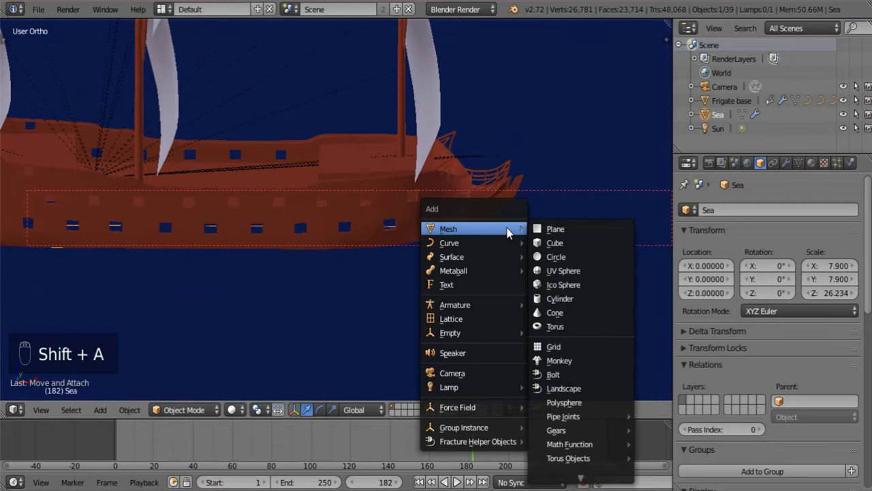
left_click(592, 234)
scroll(270, 230, "down", 6)
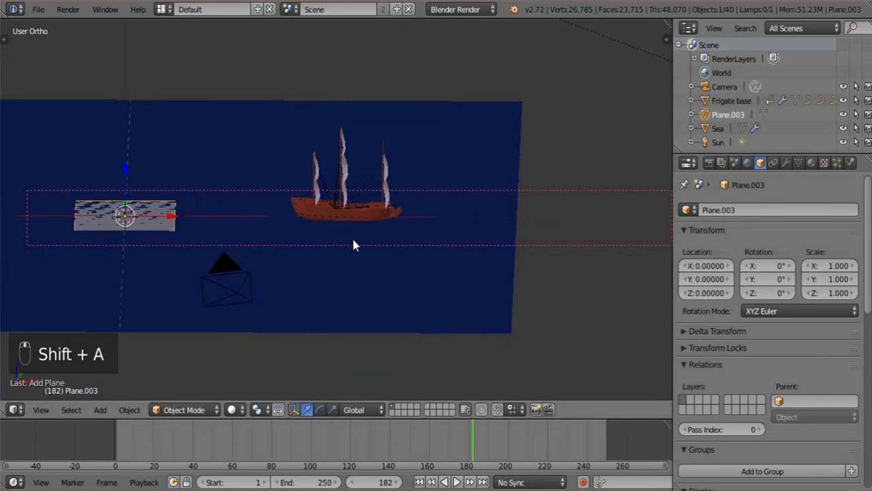
middle_click_drag(203, 247, 226, 293)
left_click_drag(164, 204, 389, 159)
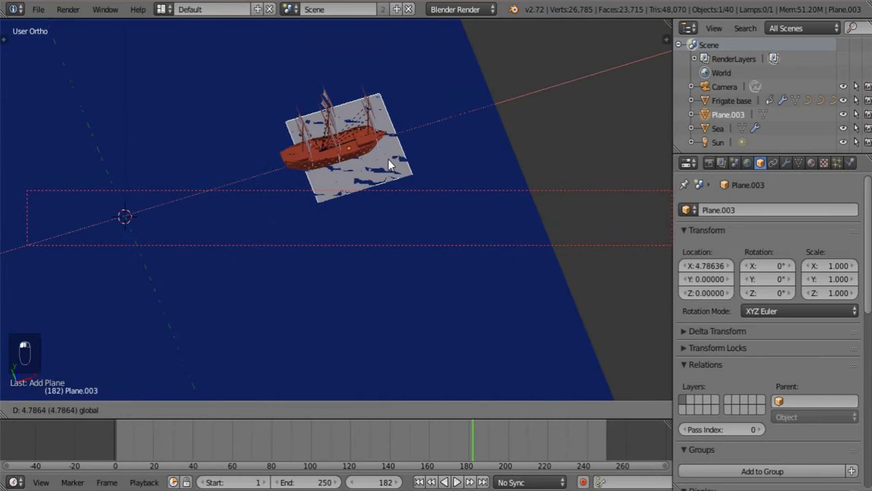
Narrow the plane under the ship by scaling it along Y to about 0.266
middle_click_drag(309, 203, 320, 289, "shift")
scroll(325, 293, "up", 5)
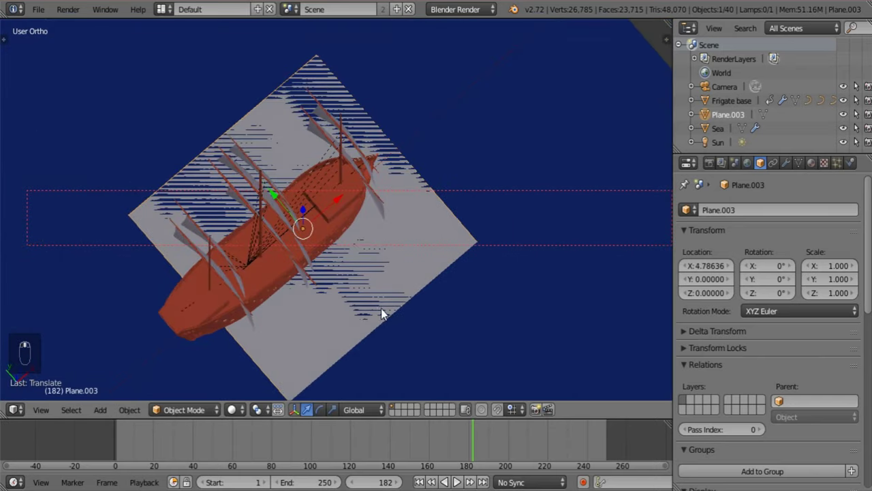
middle_click_drag(402, 313, 512, 328)
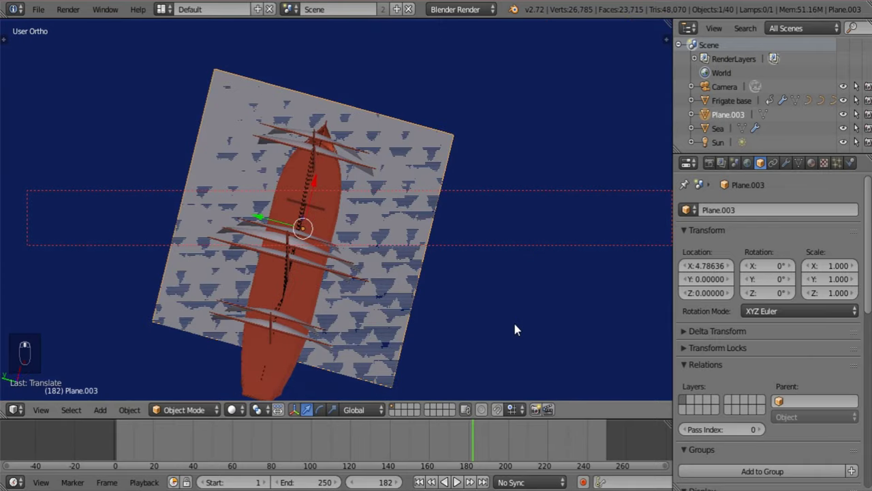
key("Tab")
key("Tab")
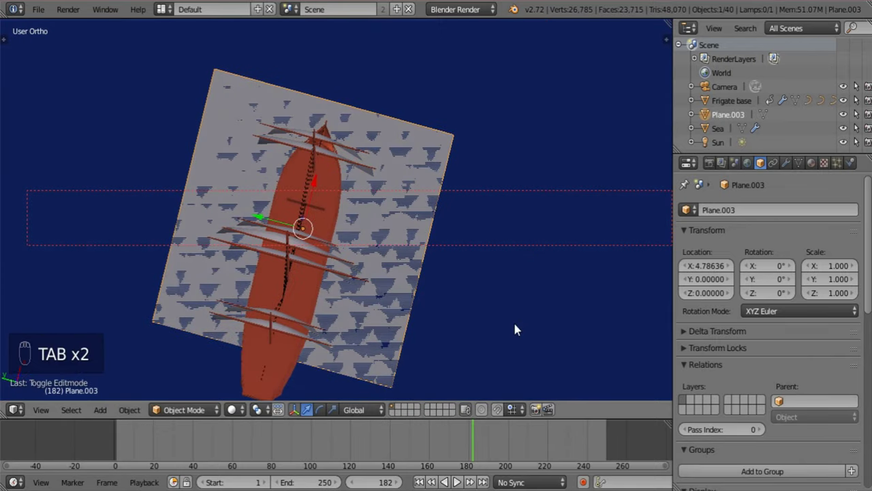
key("s")
key("y")
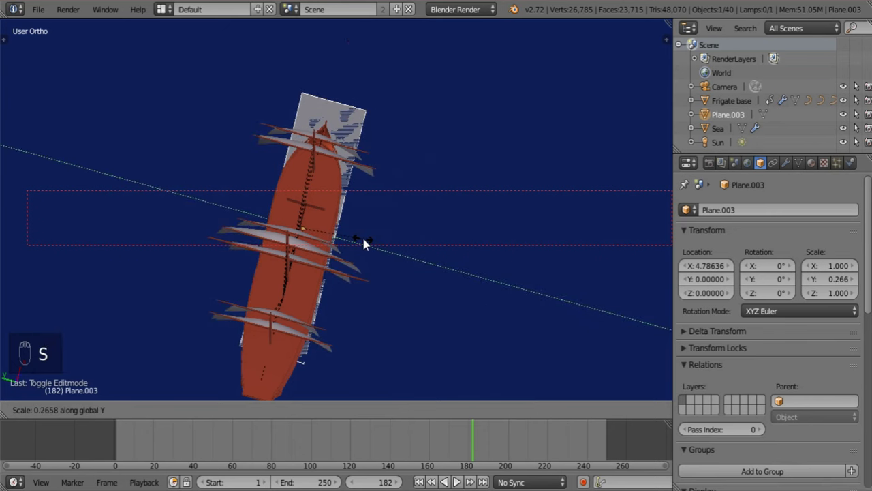
left_click(363, 243)
Move the plane along Y to about 0.016 to centre it under the hull
middle_click_drag(389, 252, 438, 365)
key("g")
key("y")
left_click(245, 240)
key("g")
key("y")
left_click(251, 233)
Fine-tune the plane's Y scale to about 0.271 to match the hull's width
key("s")
key("y")
left_click(407, 321)
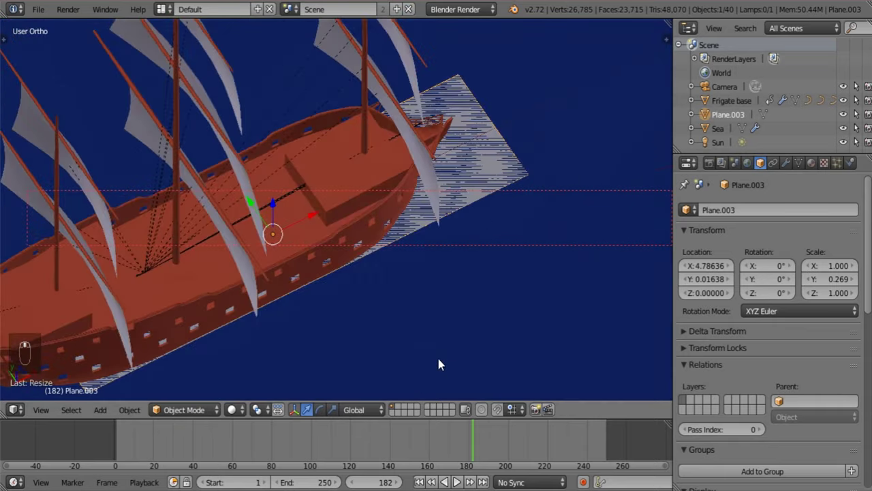
key("s")
key("y")
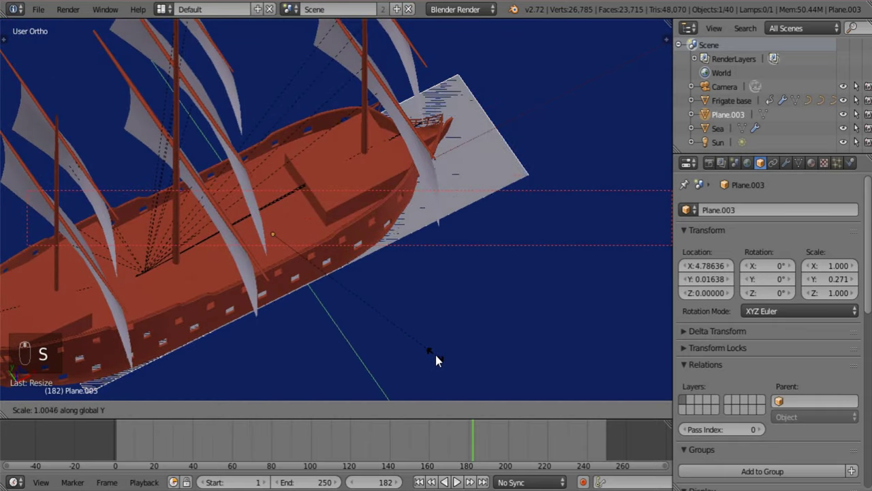
left_click(438, 351)
In Edit Mode, turn off proportional editing and move the plane's front edge back about 0.30 along X to the ship's bow
middle_click_drag(439, 352, 499, 310)
key("Tab")
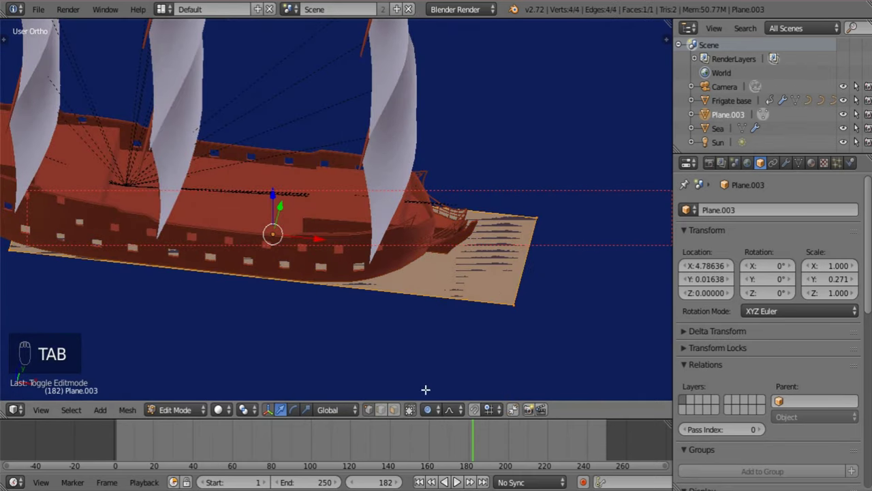
right_click(520, 271)
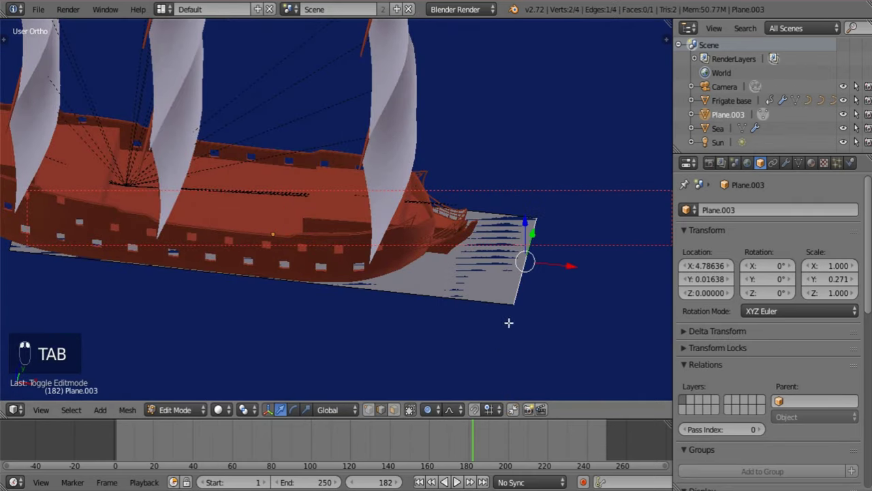
key("o")
left_click_drag(567, 266, 511, 272)
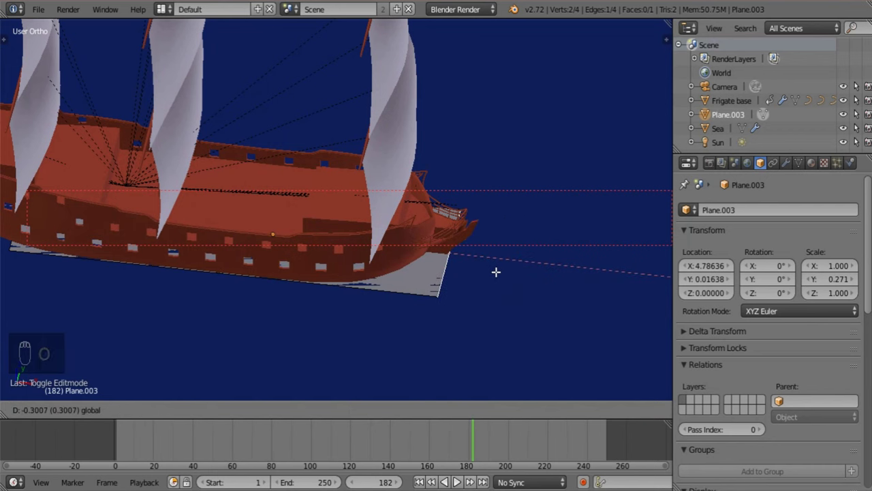
left_click_drag(496, 272, 495, 271)
Add ten evenly spaced loop cuts across the plane, distributed along its length
middle_click_drag(411, 290, 324, 298)
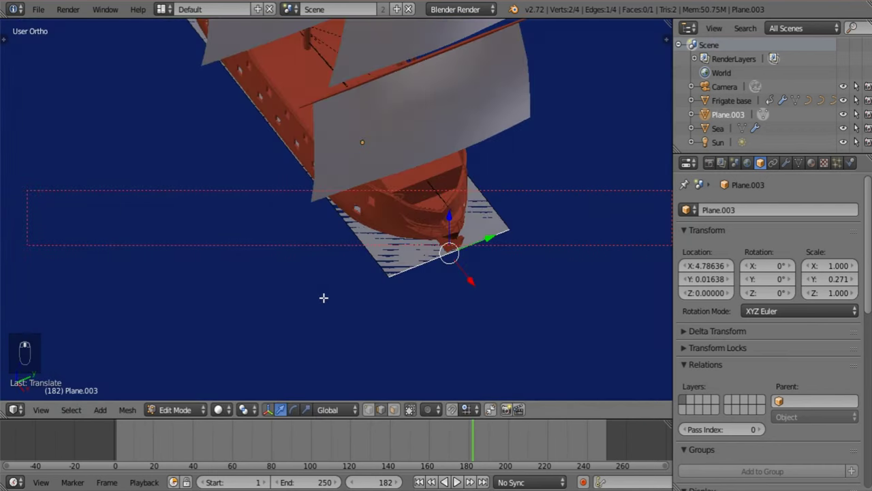
middle_click_drag(400, 297, 473, 304)
key("ctrl+r")
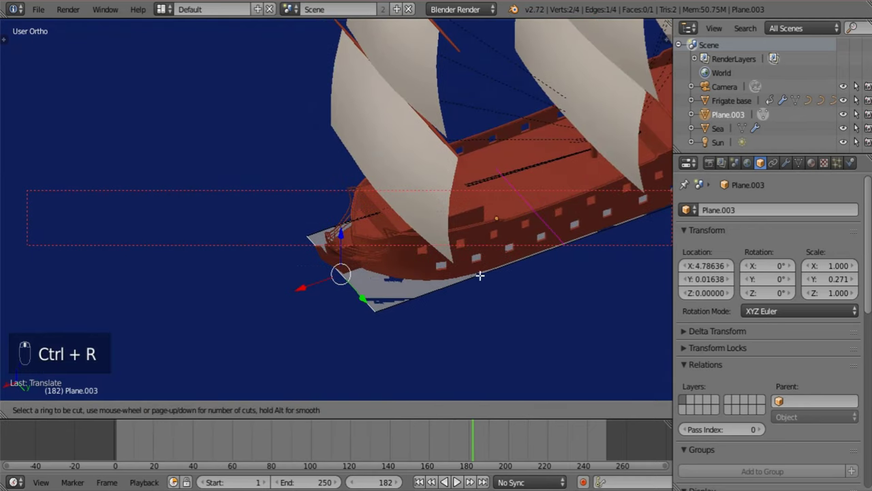
scroll(482, 268, "up", 4)
left_click(481, 268)
right_click(481, 268)
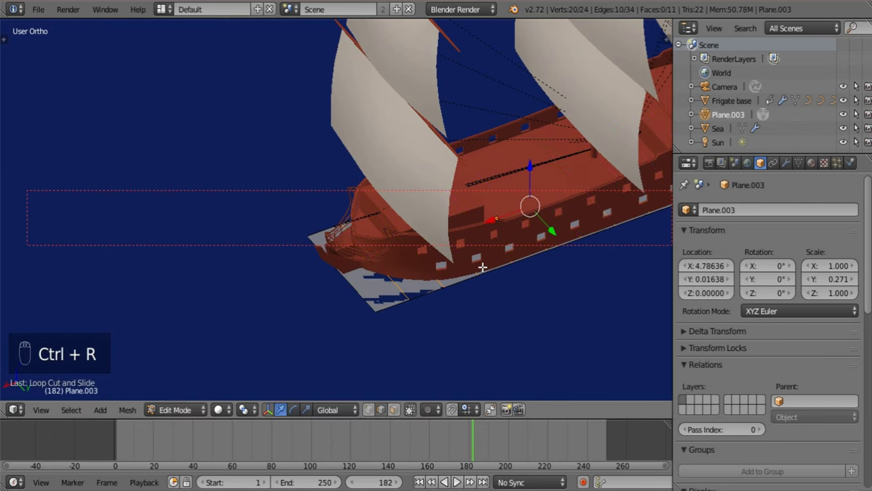
Add eight evenly spaced lengthwise loop cuts to the plane
middle_click_drag(482, 268, 389, 306)
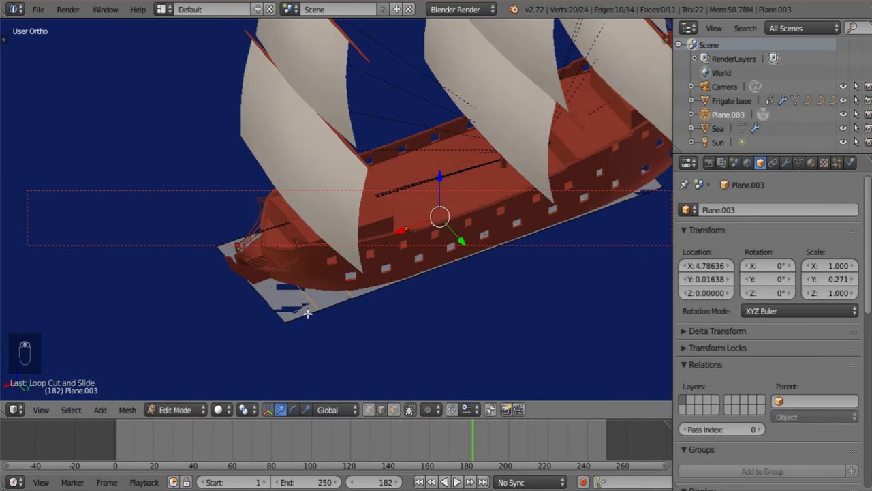
middle_click_drag(307, 312, 397, 325)
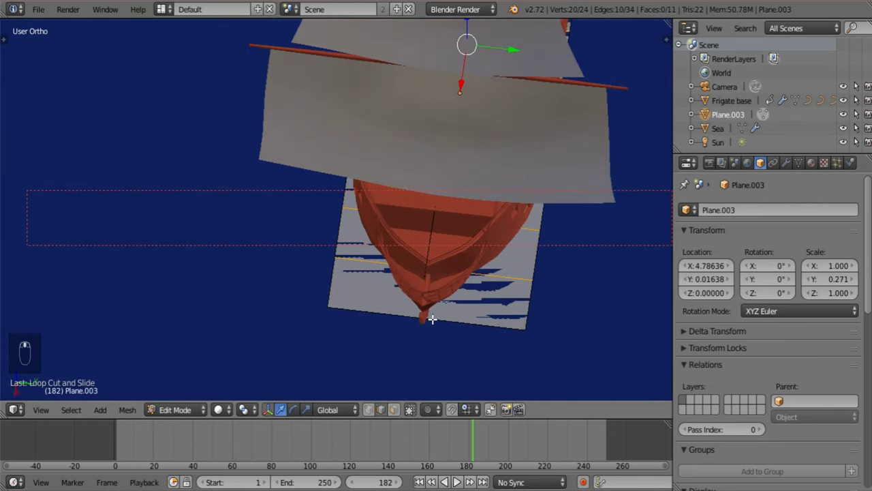
key("ctrl+r")
scroll(432, 319, "up", 6)
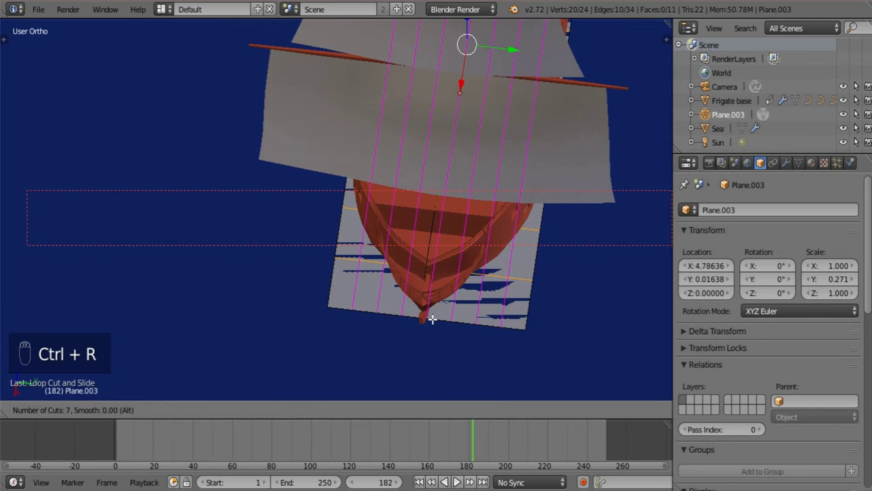
left_click(432, 319)
right_click(432, 319)
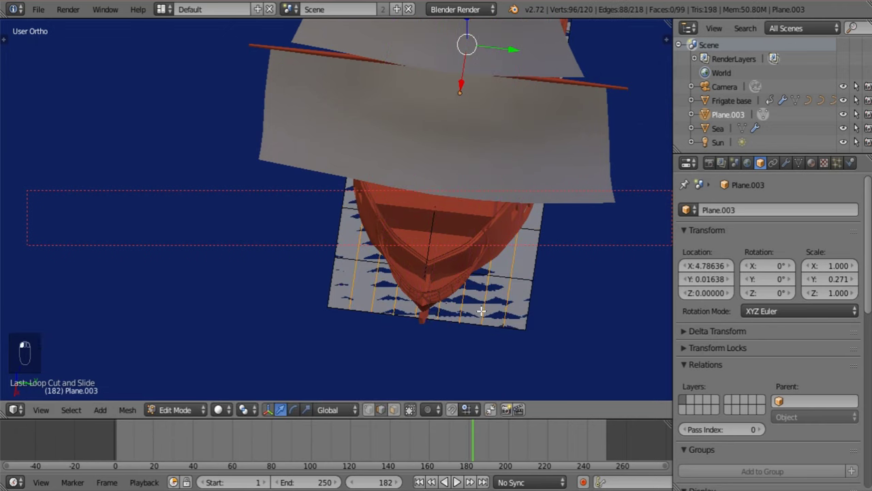
Add six single crosswise loop cuts between the existing ones, working back from the bow end of the plane
middle_click_drag(482, 311, 214, 175)
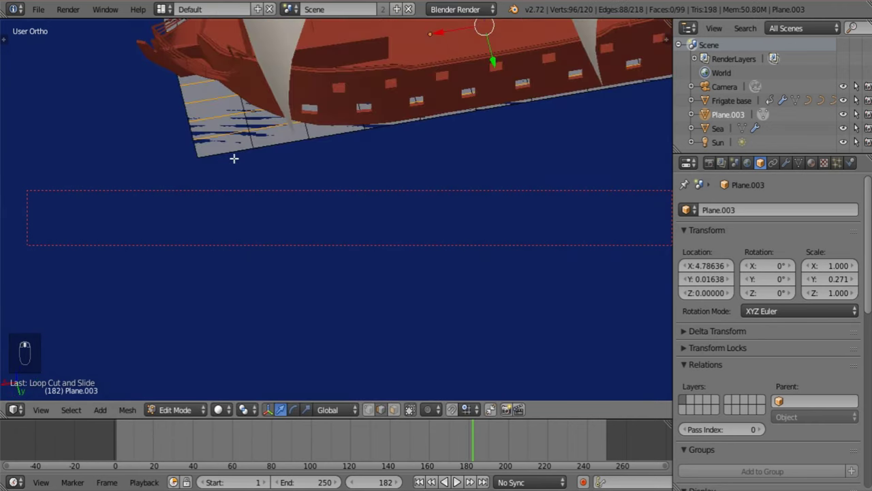
key("ctrl+r")
left_click(233, 132)
key("ctrl+r")
left_click(272, 131)
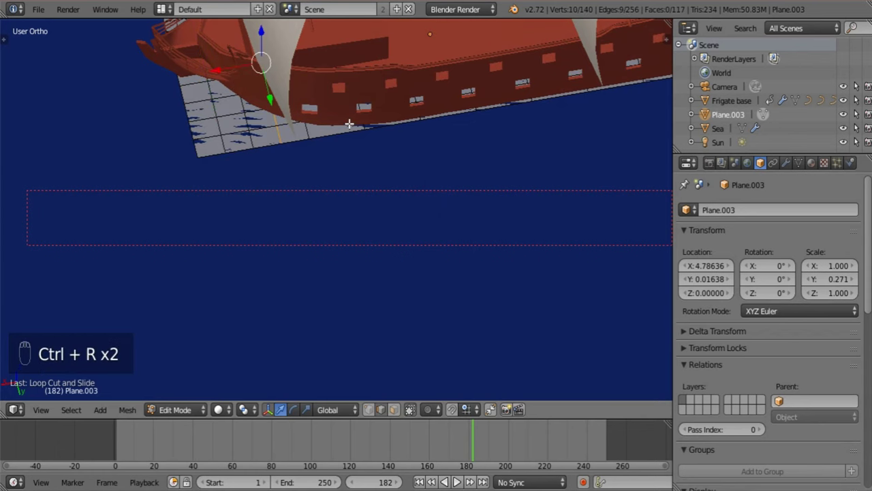
key("ctrl+r")
left_click(347, 123)
key("ctrl+r")
left_click(402, 108)
key("ctrl+r")
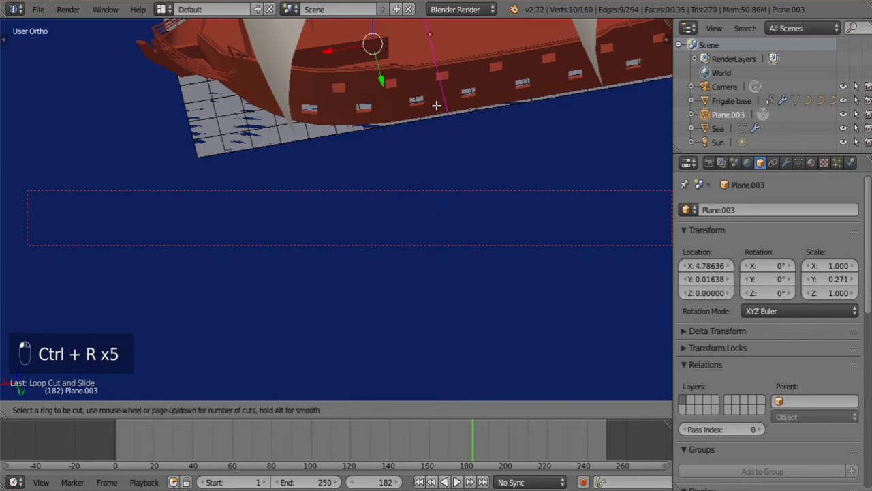
left_click(436, 104)
key("ctrl+r")
left_click(502, 95)
left_click(500, 96)
Select the two front corner vertices of the plane and enable proportional editing
middle_click_drag(352, 139, 468, 263, "shift")
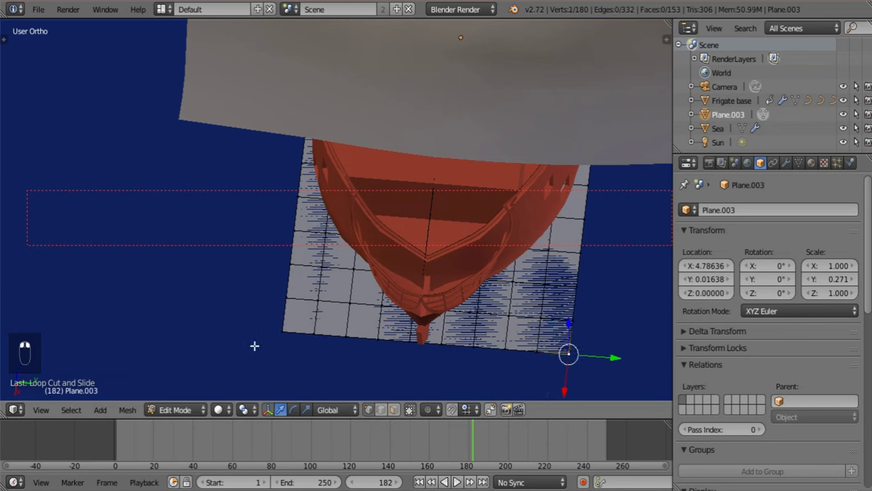
left_click(450, 378)
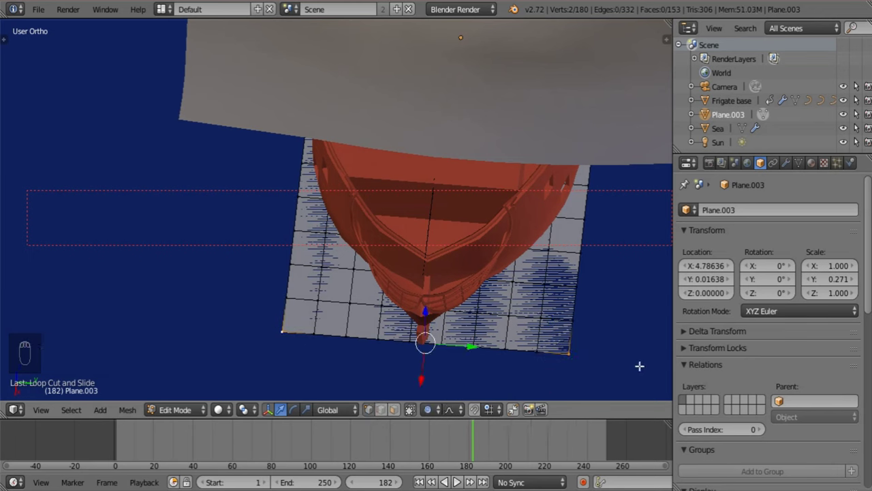
key("s")
key("y")
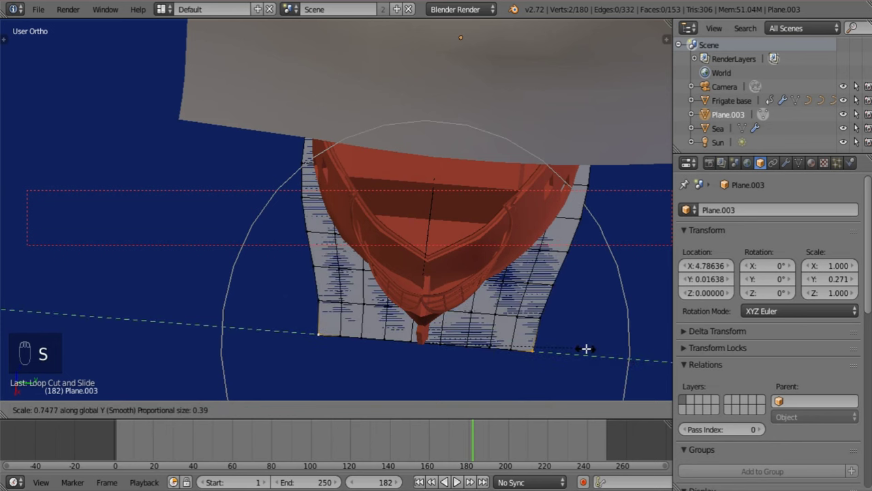
right_click(586, 349)
Set the proportional editing falloff to Sharp
left_click(451, 409)
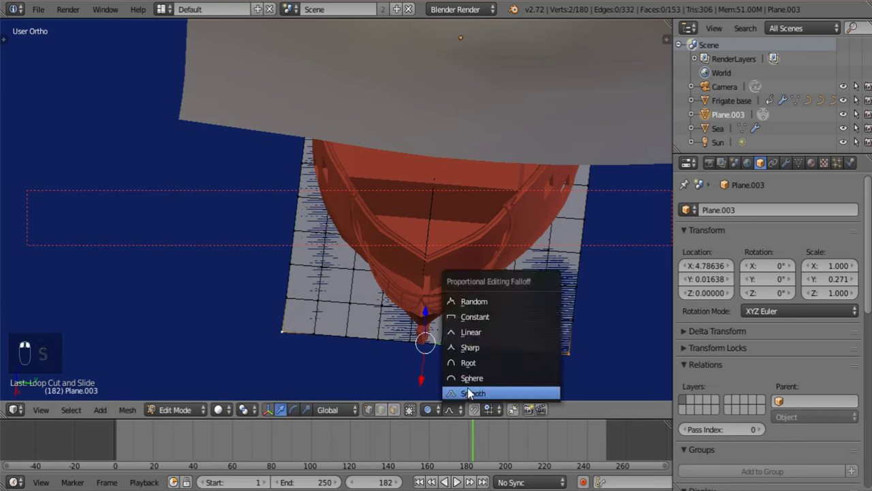
left_click(470, 347)
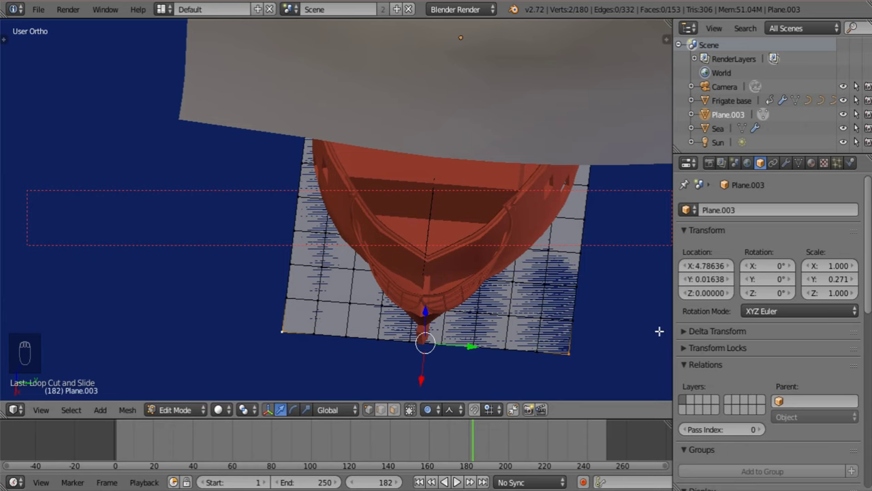
key("s")
key("y")
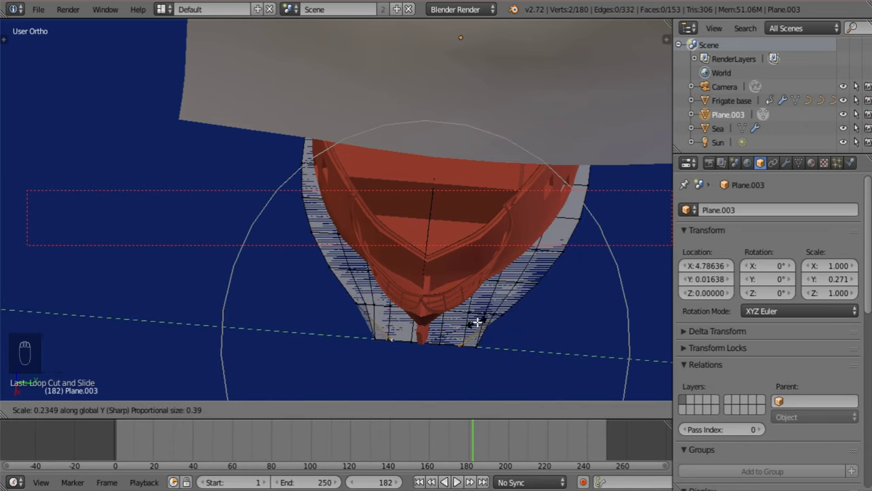
scroll(477, 322, "down", 3)
scroll(477, 322, "down", 1)
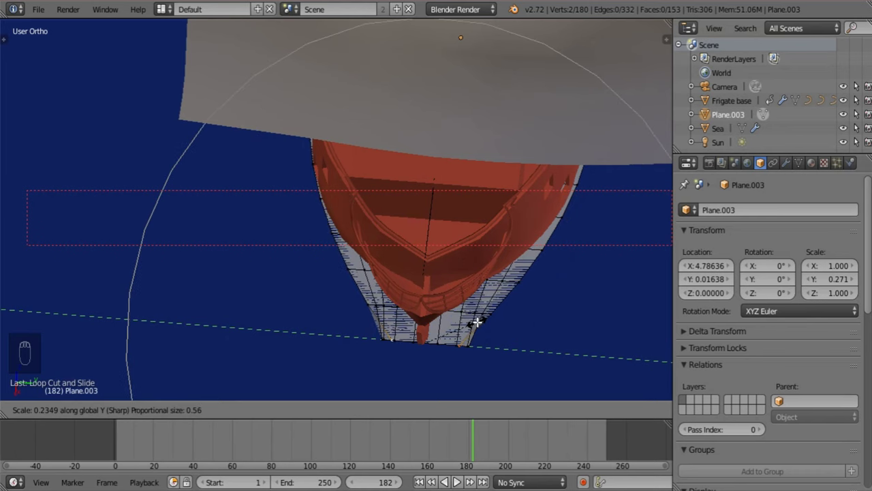
key("Escape")
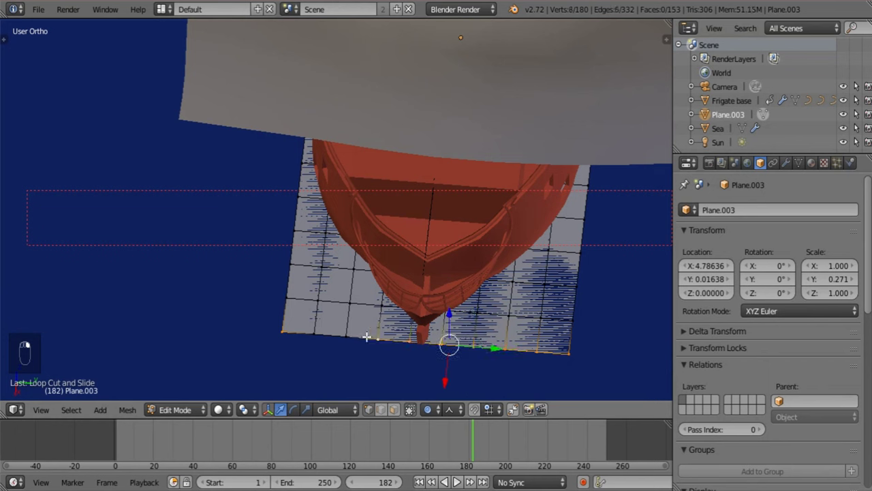
Select the plane's whole front edge row and scale it along Y to about 0.14 with a proportional size of 0.51
right_click(321, 333, "shift")
key("s")
key("y")
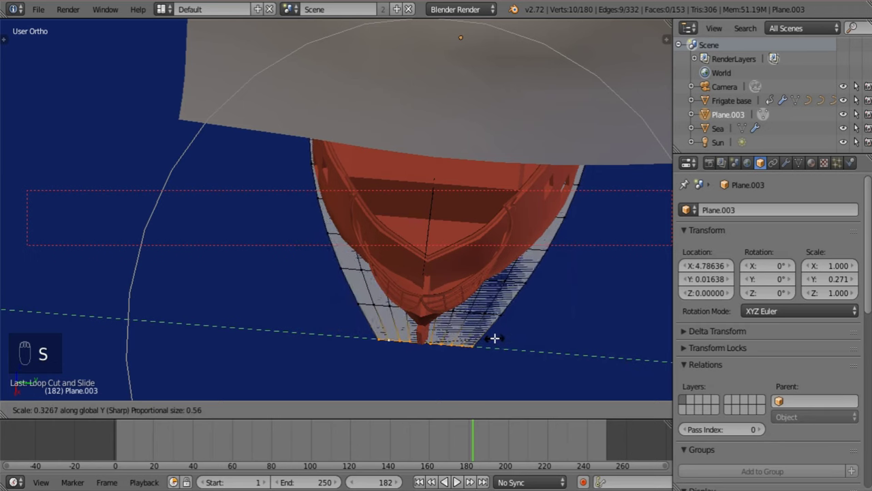
scroll(493, 339, "up", 1)
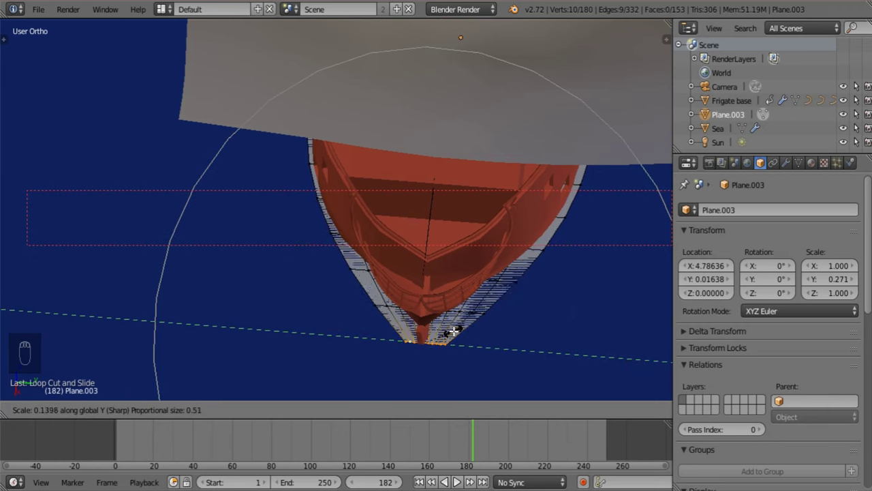
left_click(454, 331)
Select the two outer vertices at the bow end and move them slightly back along X with a proportional size of 0.15
middle_click_drag(461, 327, 508, 313)
scroll(497, 324, "up", 2)
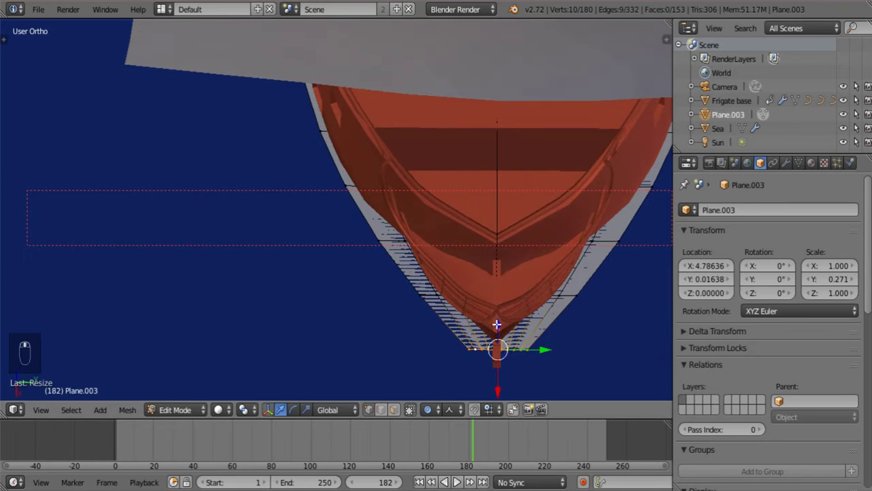
right_click(524, 356)
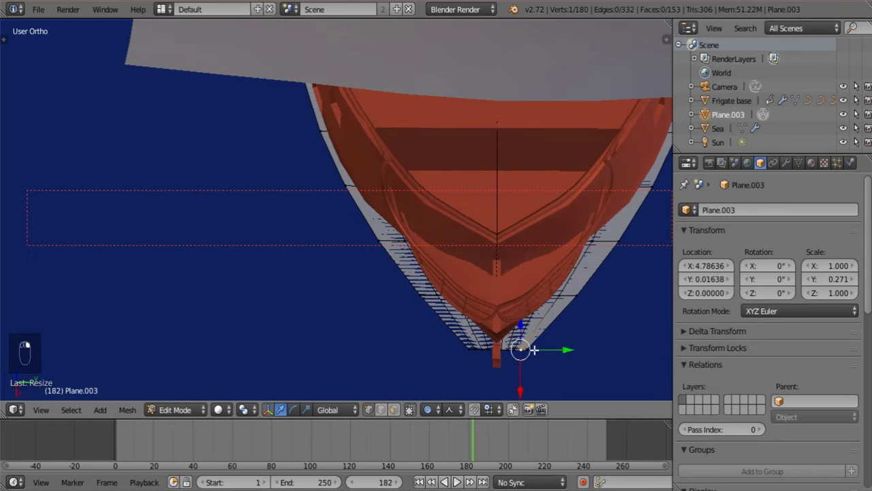
right_click(470, 349, "shift")
middle_click_drag(470, 349, 390, 284)
key("g")
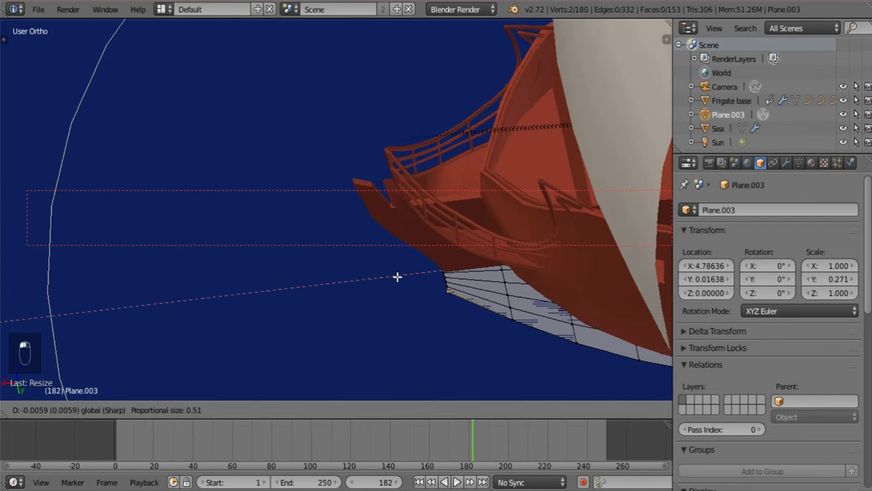
scroll(402, 276, "up", 6)
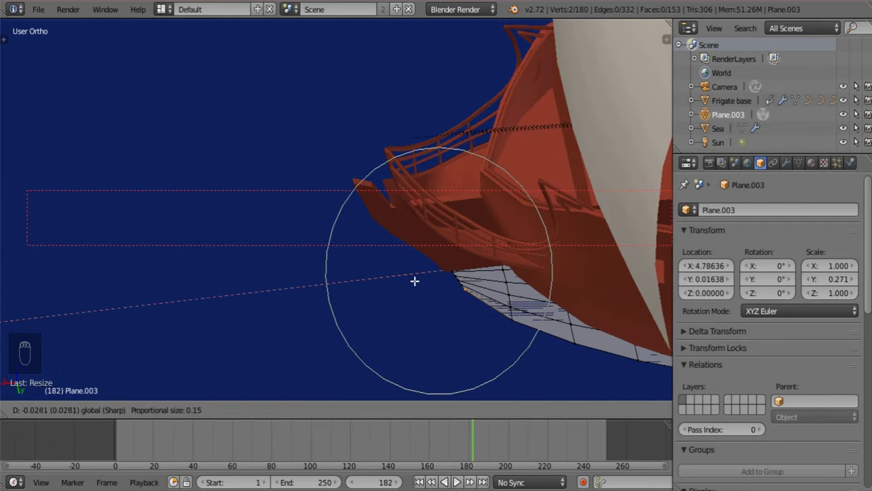
left_click(449, 292)
Select the three centre vertices at the bow tip and move them about 0.05 forward along X
middle_click_drag(454, 287, 532, 239)
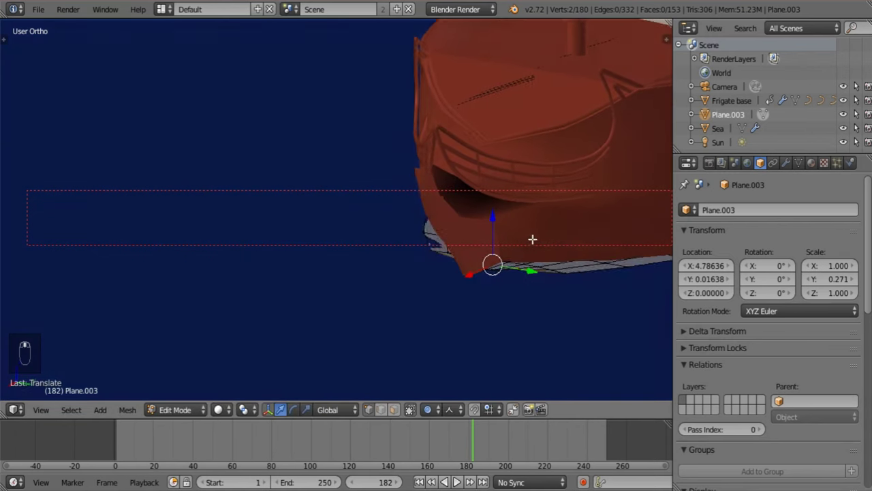
right_click(485, 273)
middle_click_drag(485, 272, 548, 323)
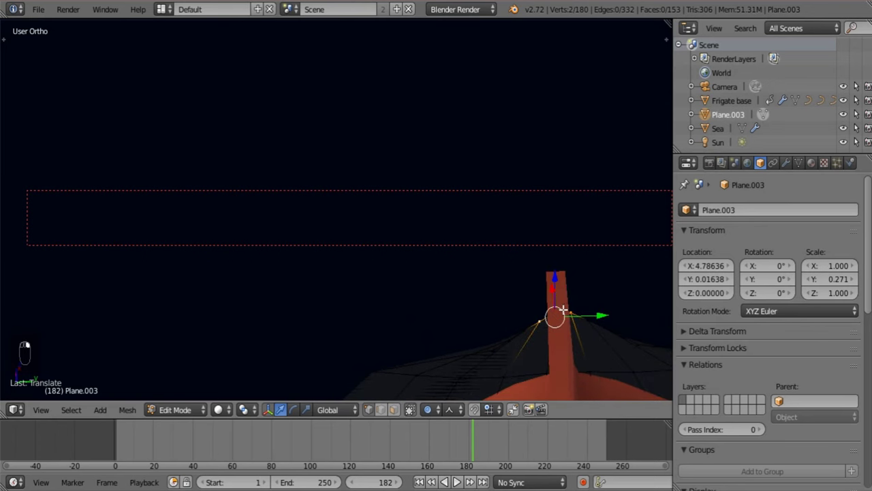
middle_click_drag(553, 311, 408, 274)
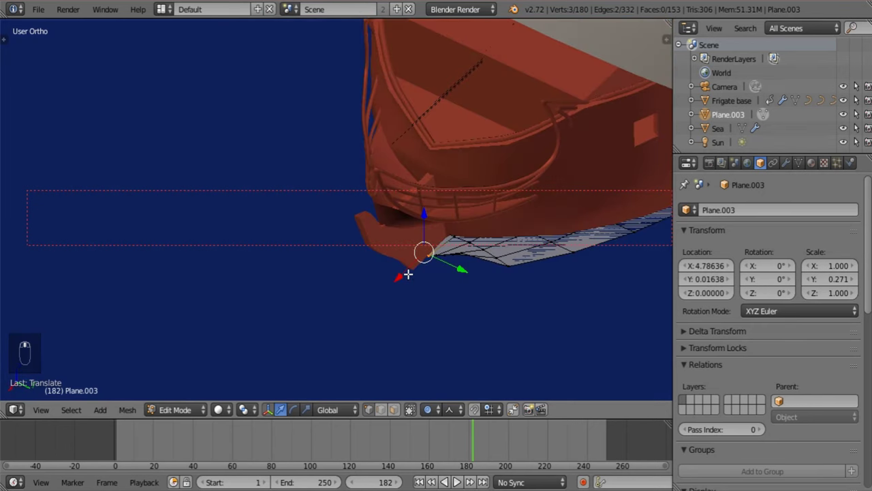
key("g")
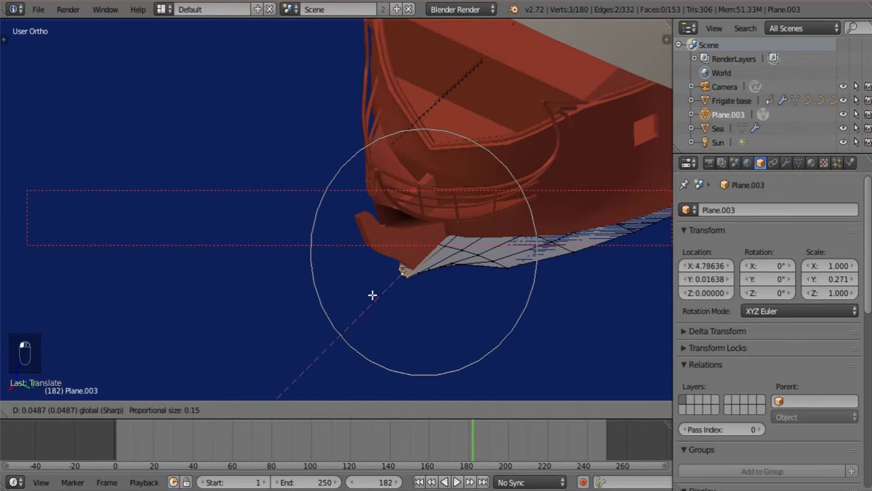
left_click(372, 294)
Add crosswise loop cuts to four successive sections of the plane from the bow backward, using four, five, two and one cuts
middle_click_drag(372, 294, 447, 281)
key("ctrl+r")
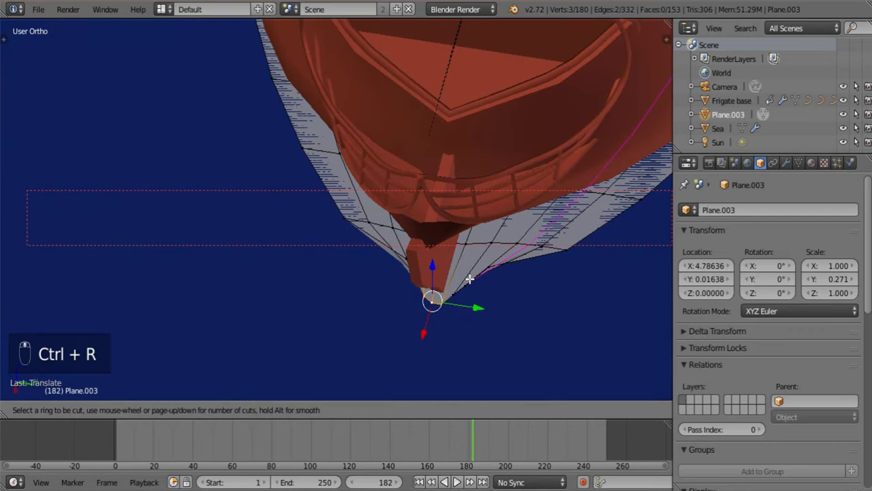
scroll(500, 264, "up", 2)
left_click(501, 264)
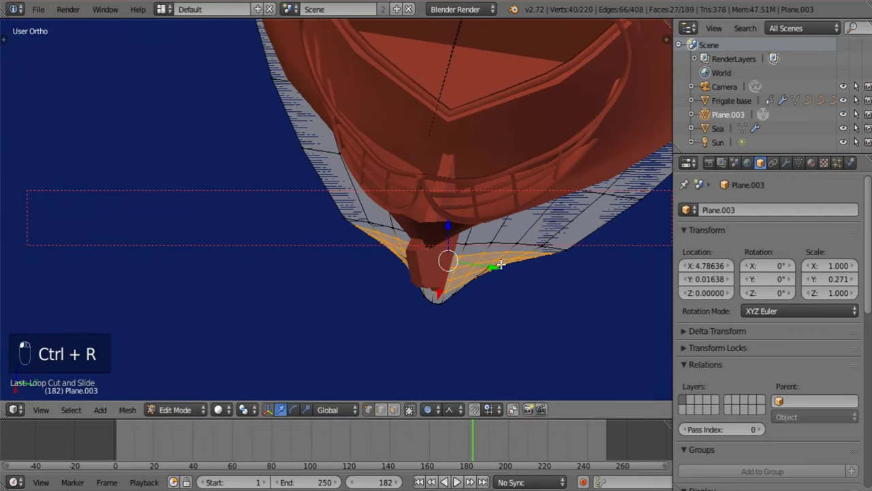
middle_click_drag(501, 265, 518, 274)
key("ctrl+r")
scroll(605, 254, "up", 4)
left_click(605, 254)
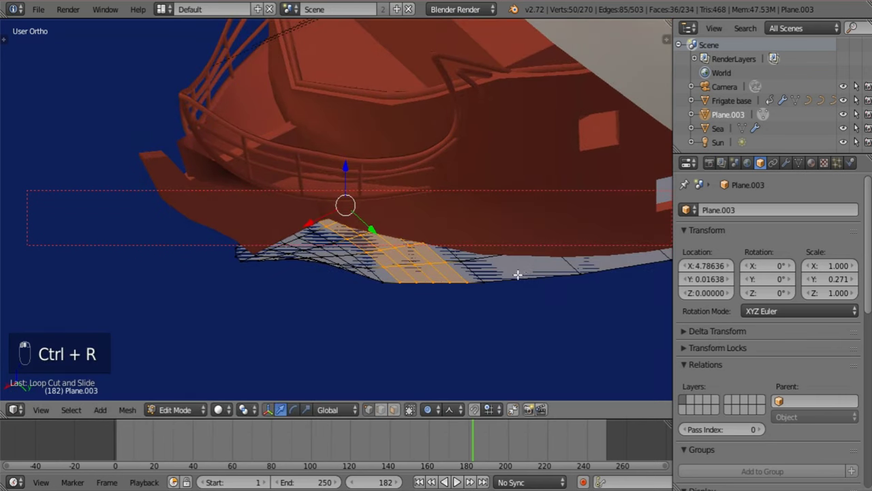
key("ctrl+r")
left_click(525, 269)
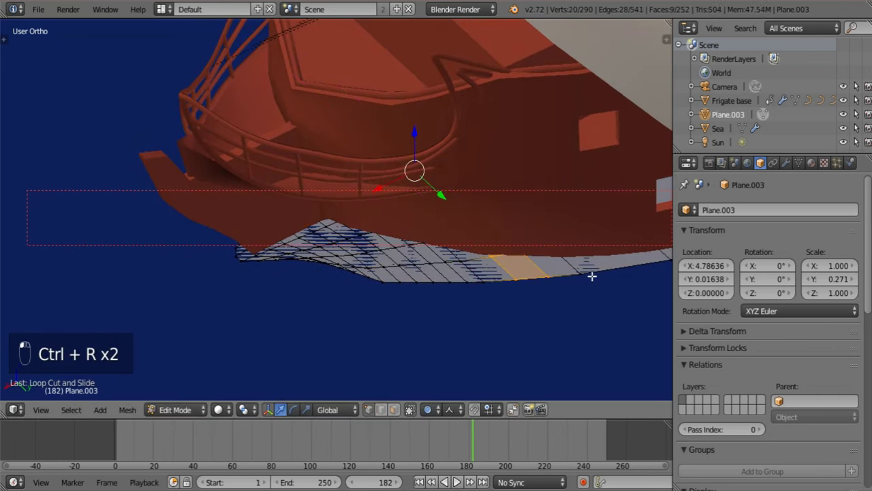
key("ctrl+r")
left_click(615, 262)
Select the two rear corner vertices and widen the stern end along Y with a proportional size of 1.00
middle_click_drag(616, 259, 334, 258)
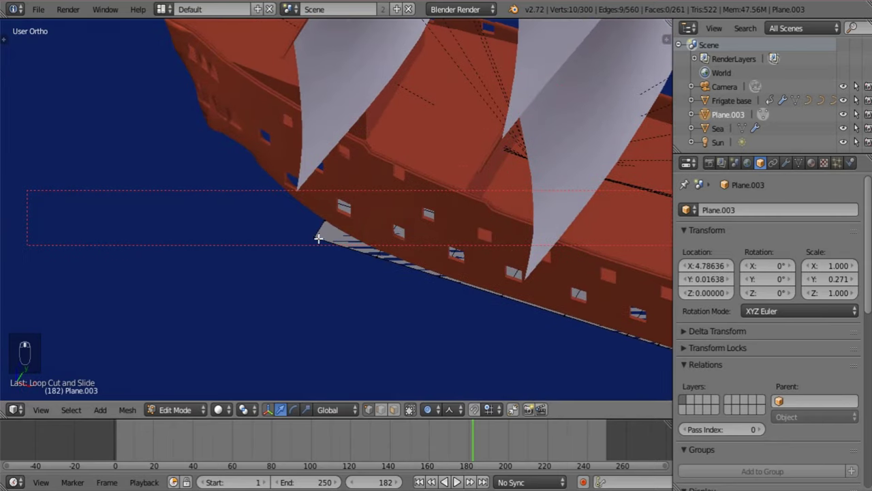
right_click(318, 238)
middle_click_drag(332, 226, 423, 311)
right_click(215, 232, "shift")
key("s")
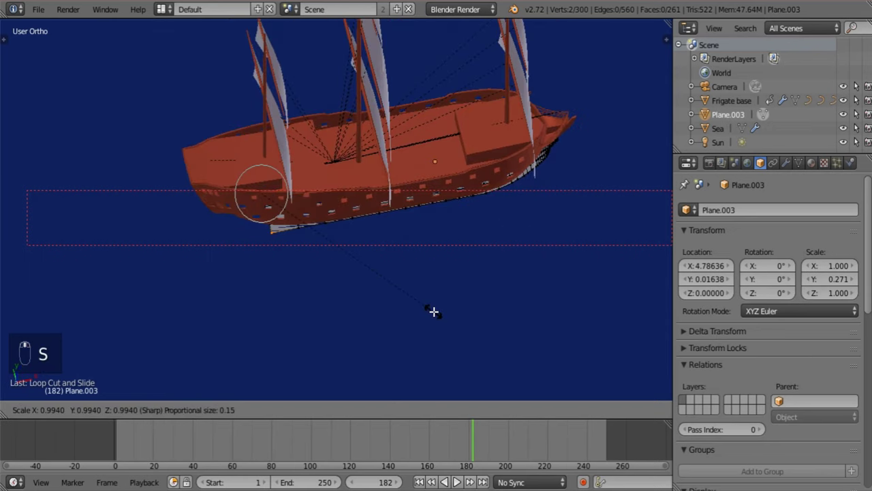
key("y")
scroll(436, 326, "down", 5)
scroll(441, 329, "down", 6)
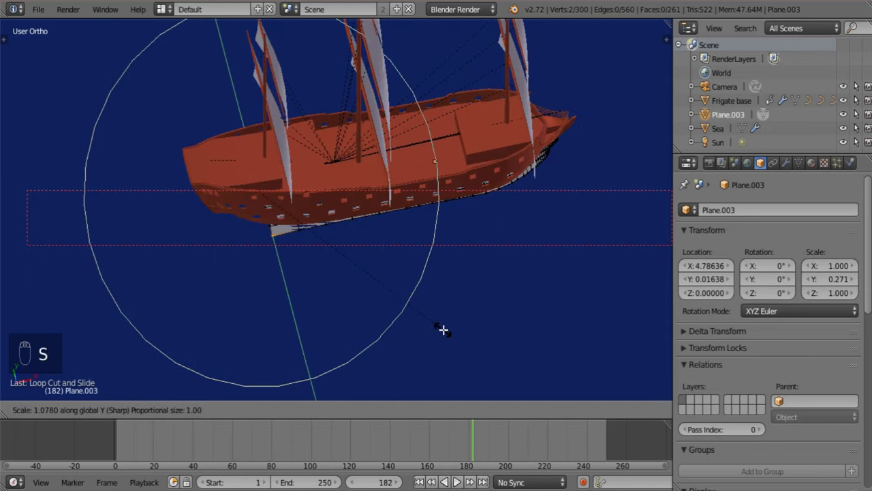
left_click(461, 364)
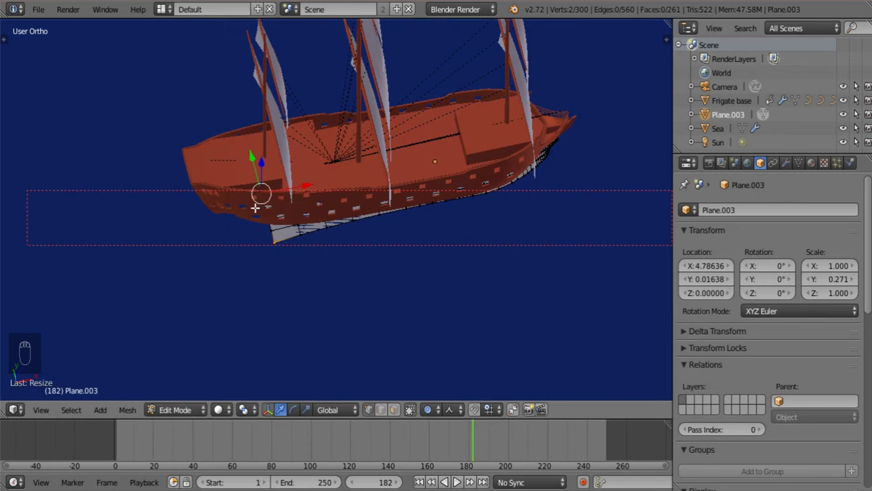
Move the two rear corner vertices about 0.8 behind the ship along X with a proportional size of 0.29
key("g")
key("x")
scroll(287, 193, "up", 7)
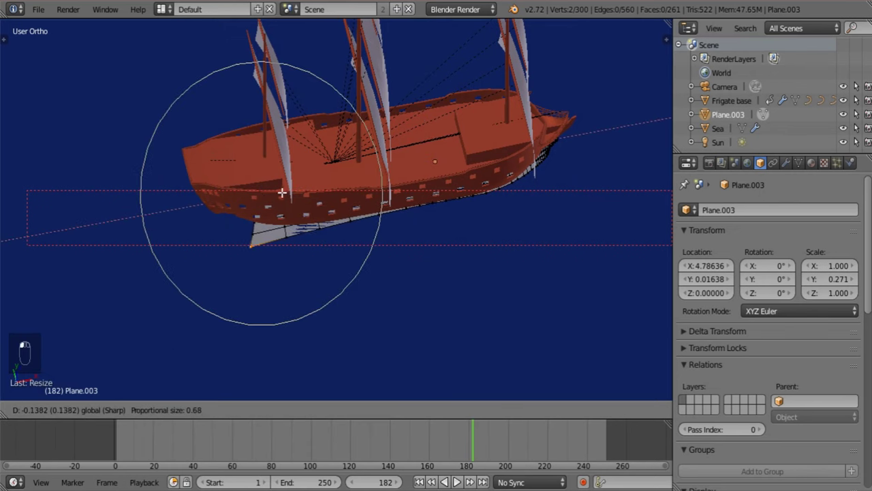
scroll(255, 198, "up", 3)
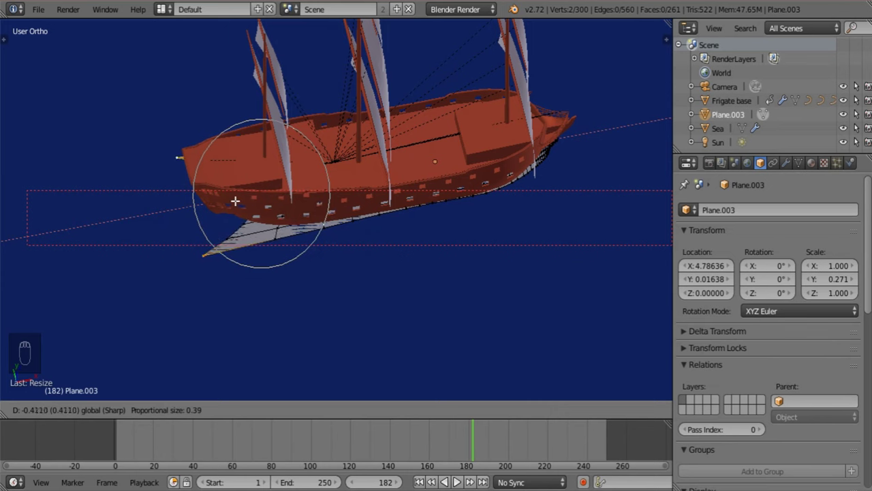
scroll(234, 199, "up", 5)
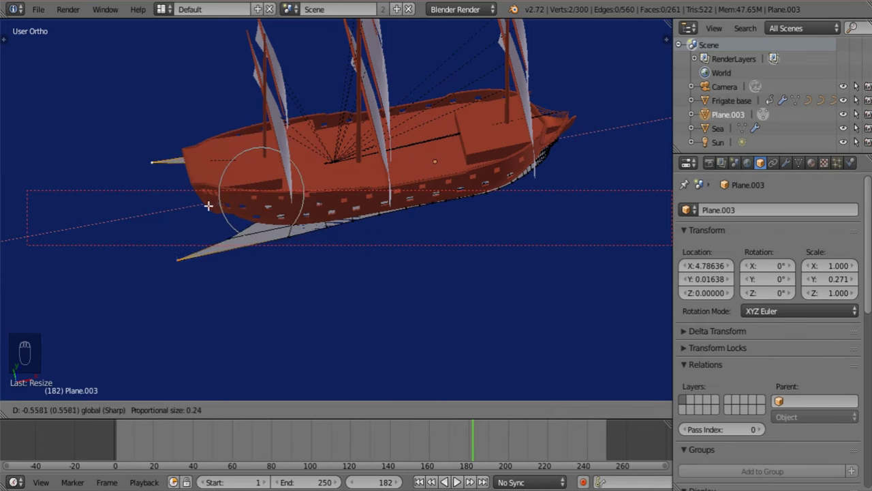
scroll(173, 205, "down", 3)
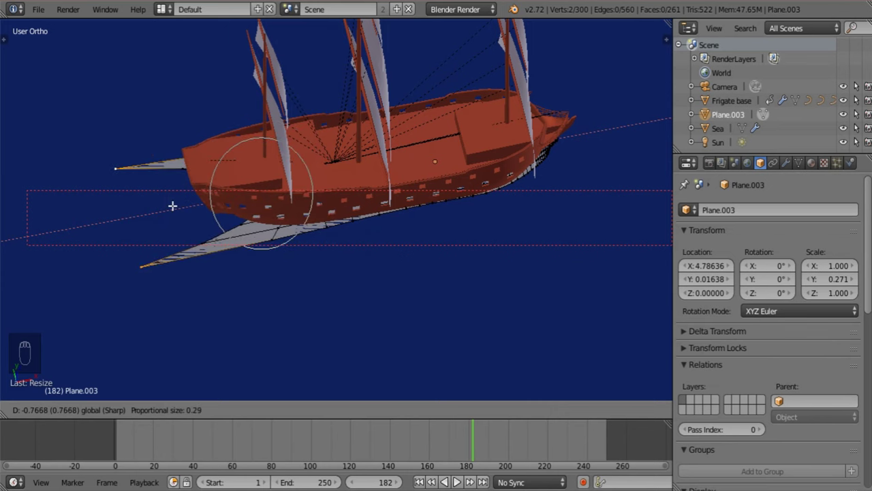
left_click(169, 205)
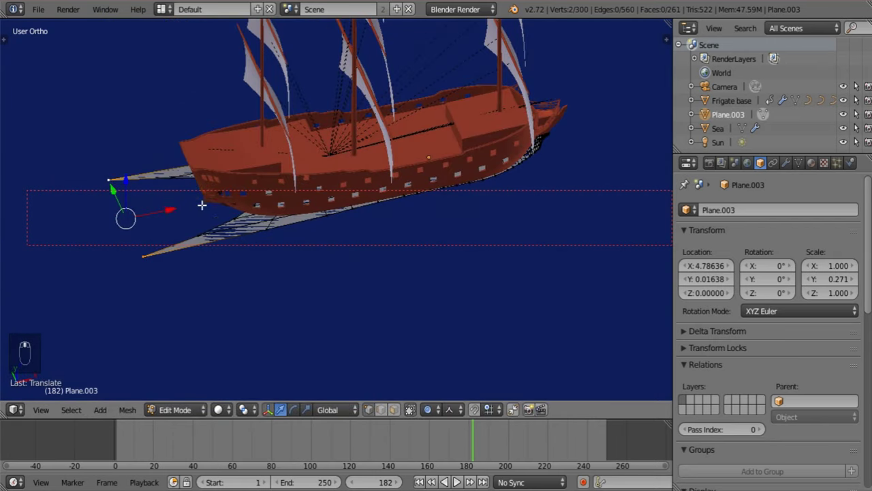
Stretch the two rear corner vertices further behind the ship along X with a proportional size of 1.77
middle_click_drag(201, 205, 257, 187)
scroll(144, 204, "down", 9)
left_click_drag(149, 202, 145, 205)
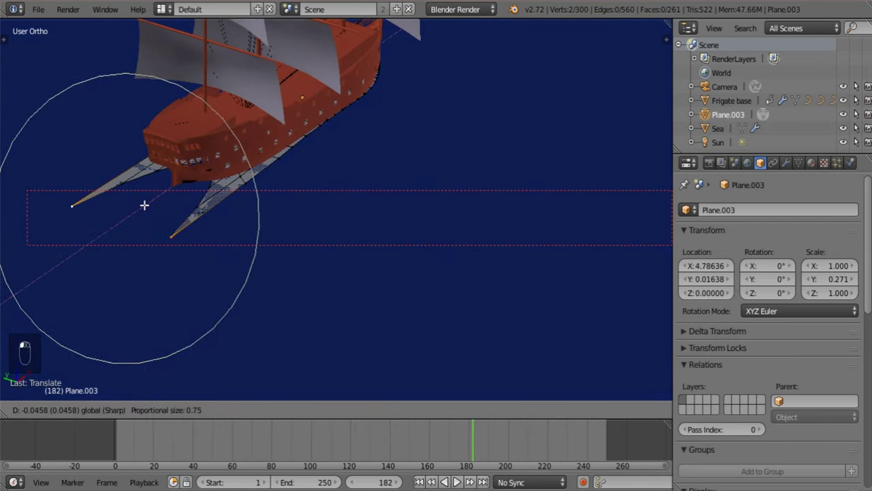
scroll(145, 205, "down", 2)
scroll(118, 217, "down", 7)
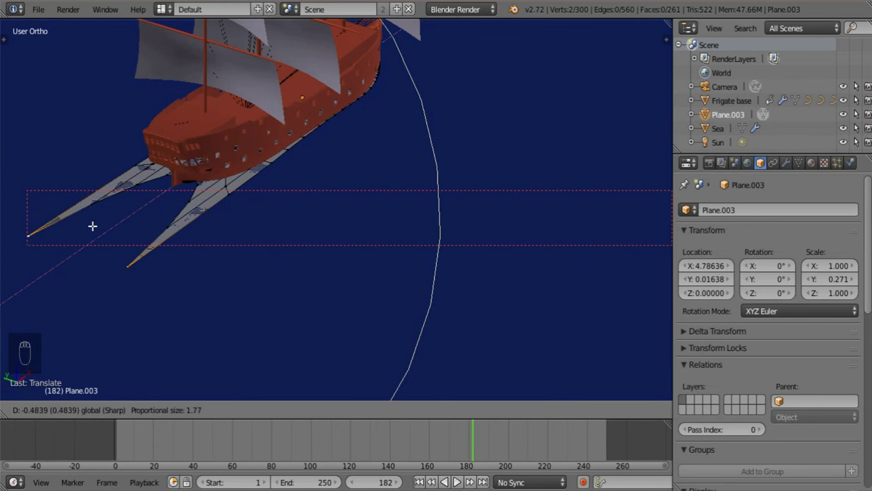
left_click_drag(93, 226, 16, 253)
Lower the two rear tips along Z by about 0.004 with a proportional size of 2.85
middle_click_drag(206, 238, 386, 243, "shift")
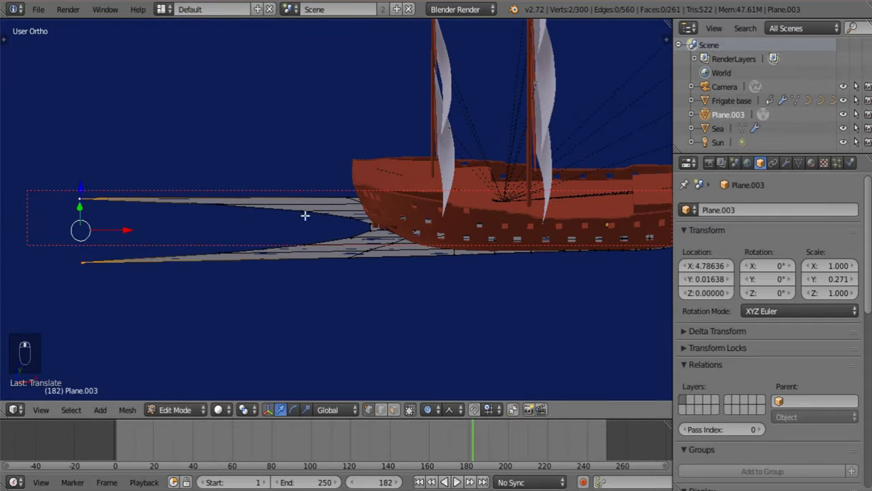
middle_click_drag(306, 215, 142, 210)
key("g")
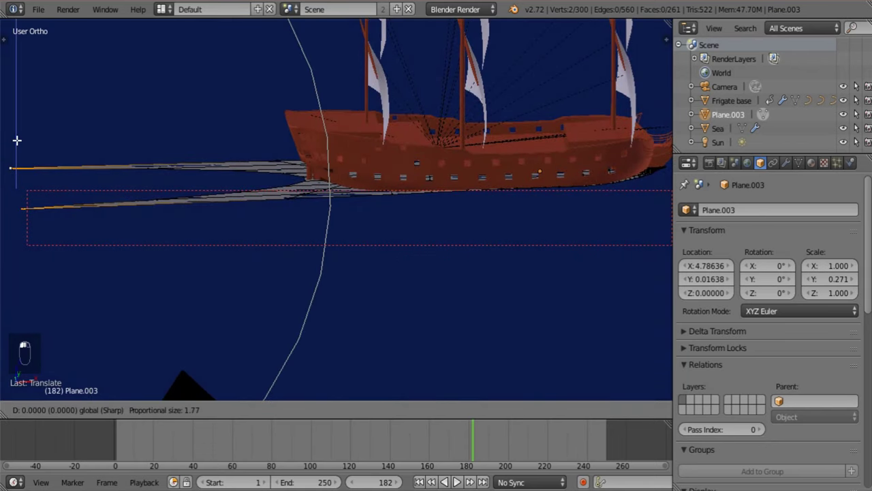
scroll(17, 145, "down", 5)
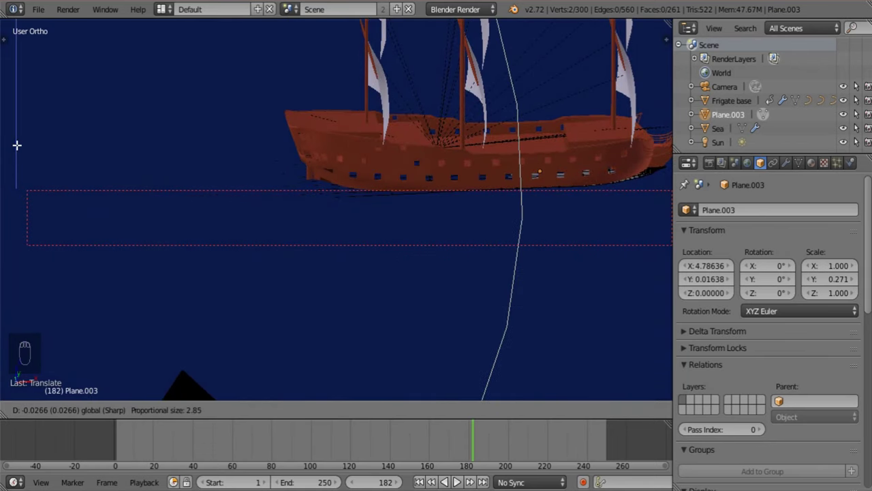
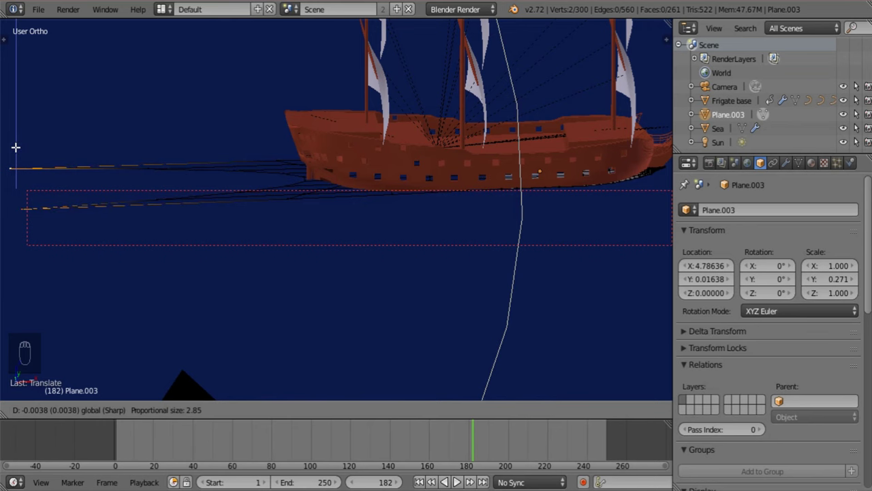
left_click(16, 147)
Select the wake plane's outer boundary edges along both sides of the hull and around the bow
mouse_move(275, 221)
middle_mouse_down()
mouse_move(286, 277)
mouse_move(280, 220)
middle_mouse_up()
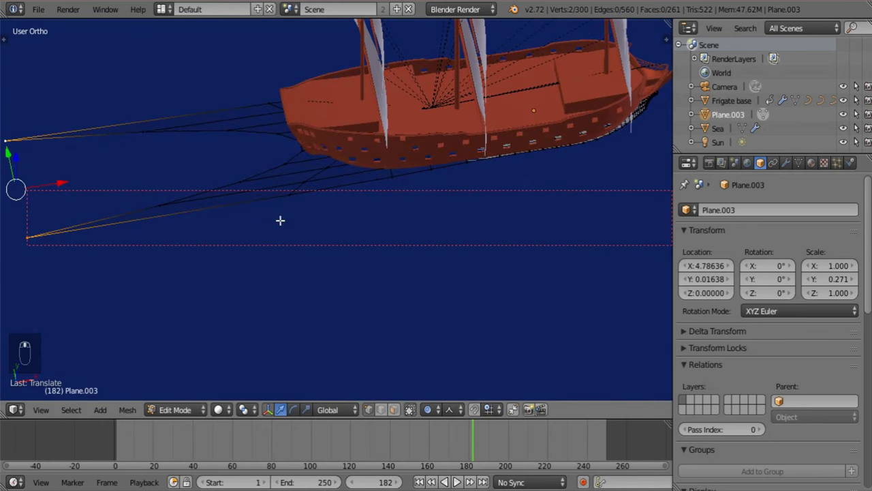
right_click(280, 196, "alt")
right_click(227, 99, "alt+shift")
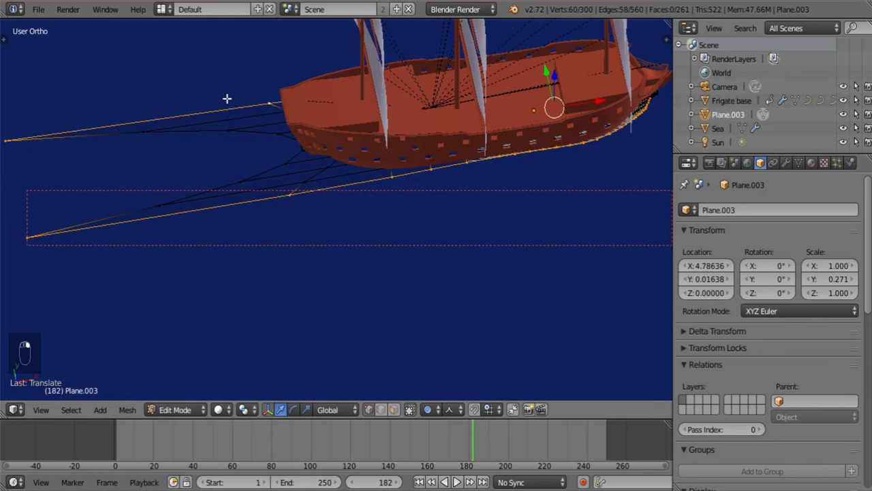
right_click(256, 136, "alt+shift")
middle_click_drag(257, 136, 279, 222)
scroll(288, 231, "up", 8)
middle_click_drag(209, 107, 327, 298, "shift")
scroll(279, 331, "up", 4)
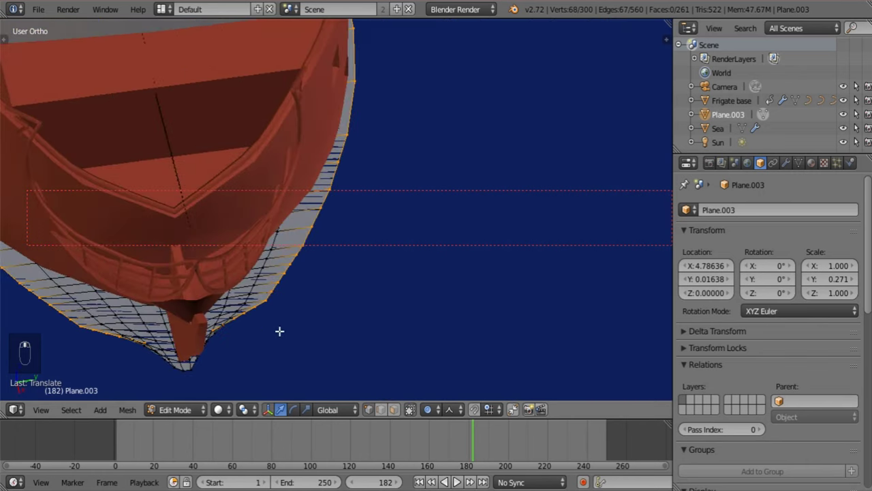
middle_click_drag(227, 350, 356, 265, "shift")
scroll(273, 323, "up", 4)
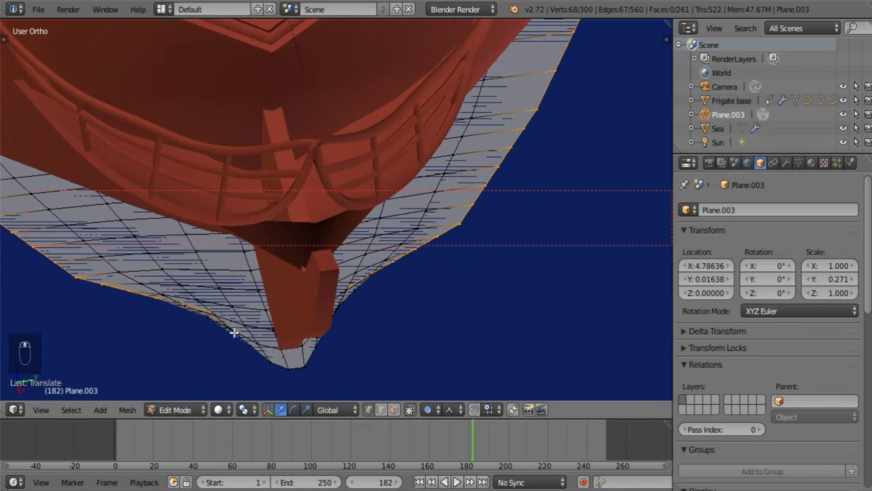
scroll(299, 368, "down", 4)
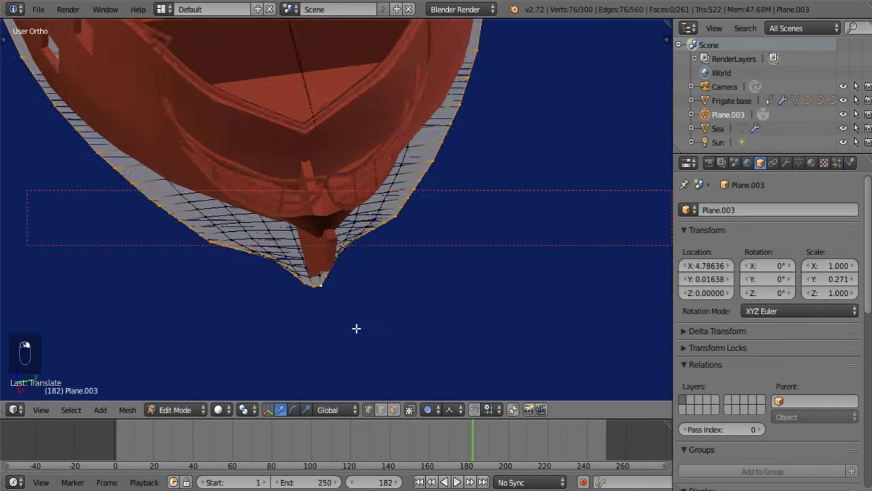
Extrude the wake plane's selected outer boundary edges downward along Z
scroll(356, 327, "down", 2)
middle_click_drag(345, 277, 344, 346, "shift")
middle_click_drag(344, 346, 223, 294)
scroll(267, 345, "up", 2)
middle_click_drag(267, 346, 383, 288)
key("e")
key("z")
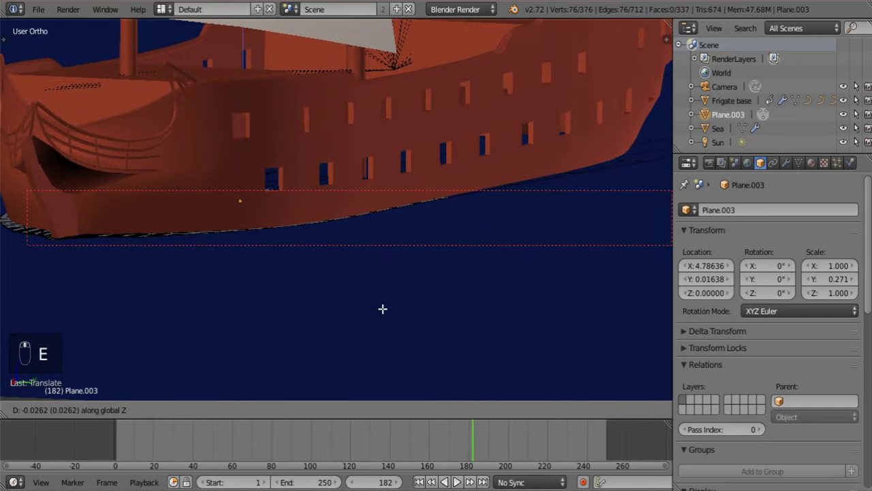
left_click(385, 331)
scroll(364, 343, "down", 6)
middle_click_drag(360, 329, 364, 309)
key("g")
left_click(306, 176)
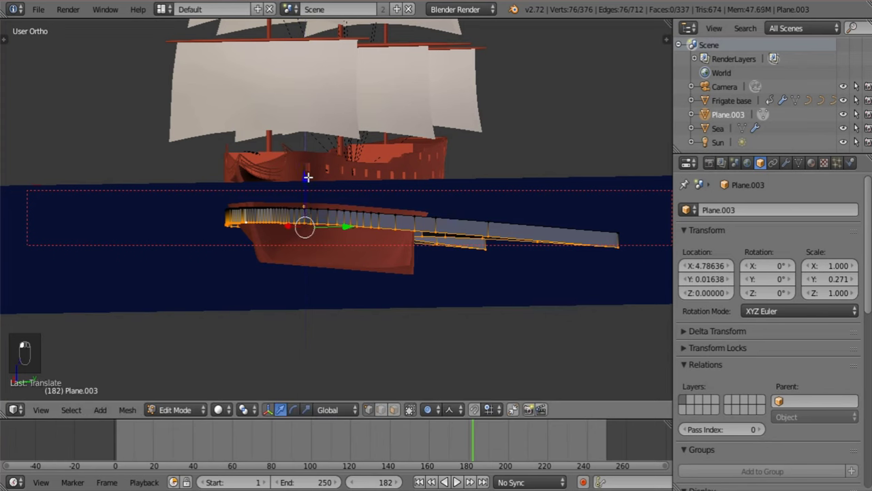
key("ctrl+z")
Lower the extruded boundary edges along Z with proportional editing off, and return to Object Mode
key("o")
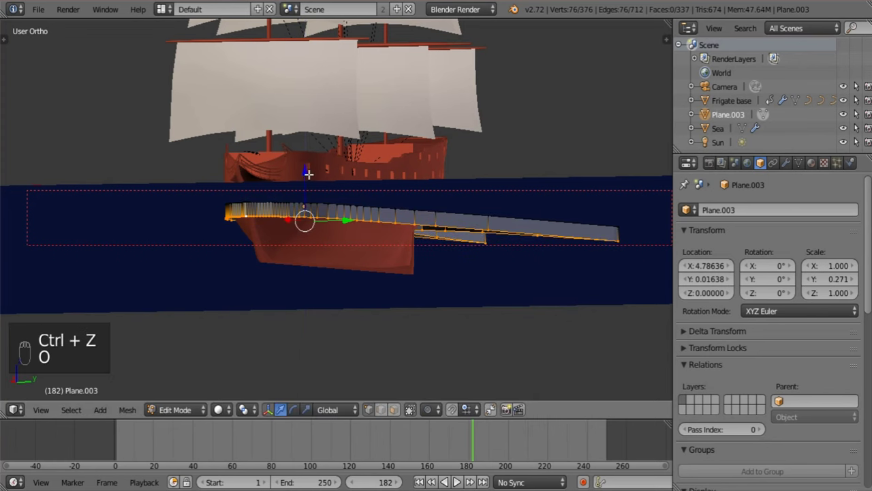
key("g")
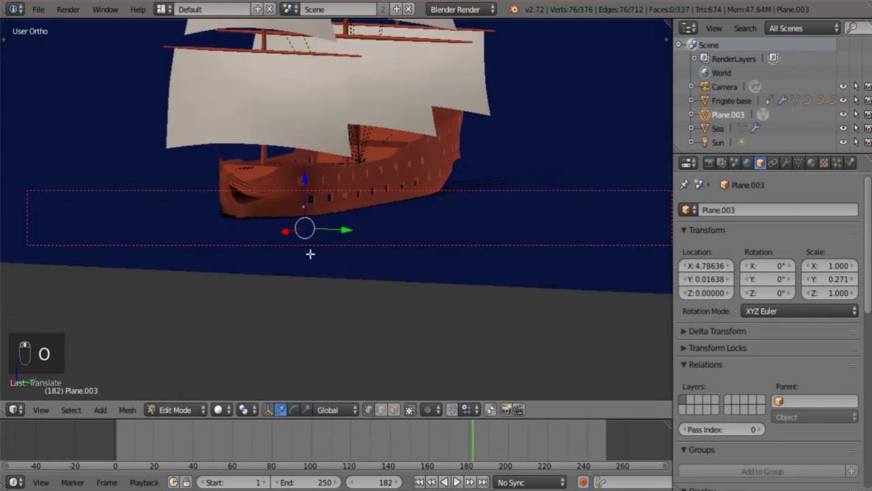
middle_click_drag(310, 254, 374, 273)
key("Tab")
scroll(323, 273, "up", 3)
Add a Displace modifier to the wake plane with a new texture named "Wake waves"
left_click(787, 164)
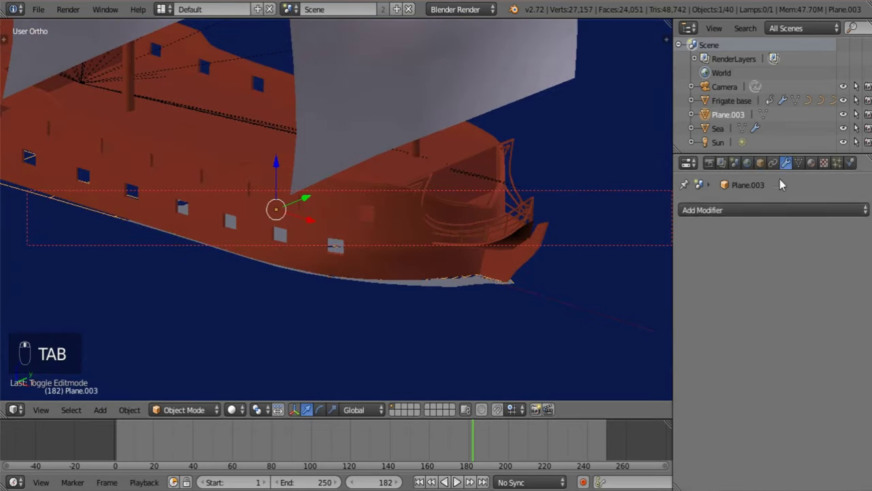
left_click(755, 210)
left_click(744, 292)
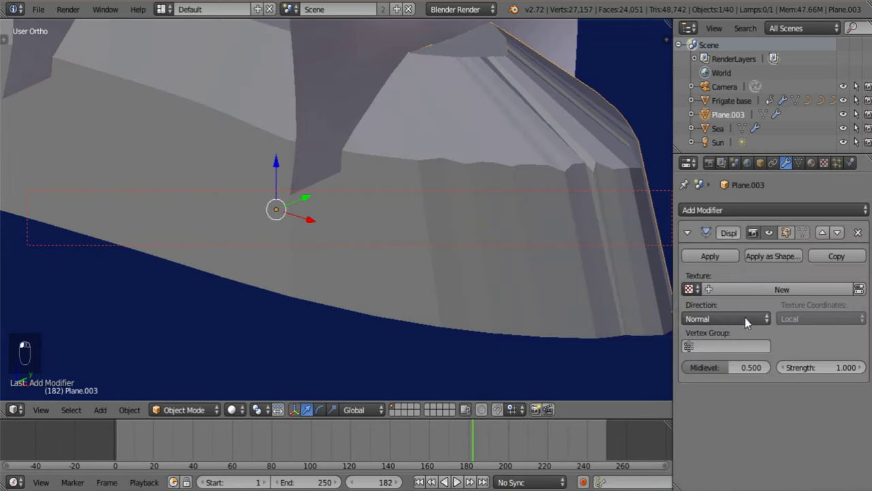
left_click(742, 291)
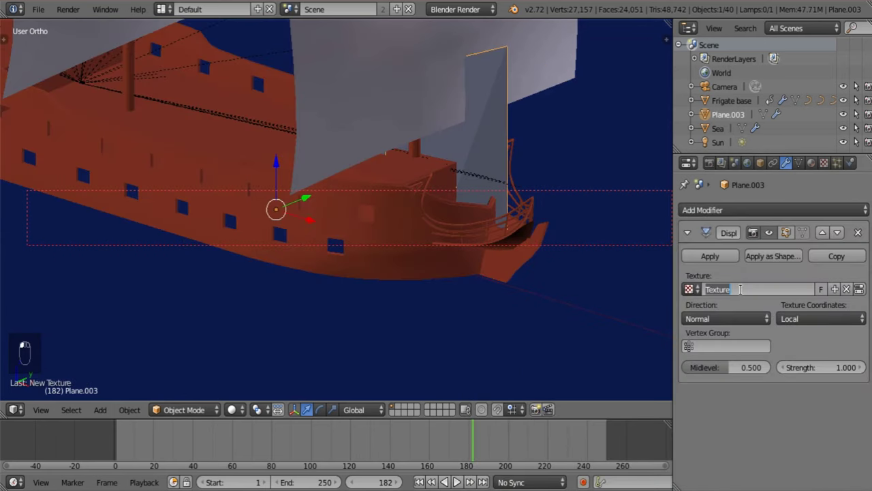
type("ves")
key("Return")
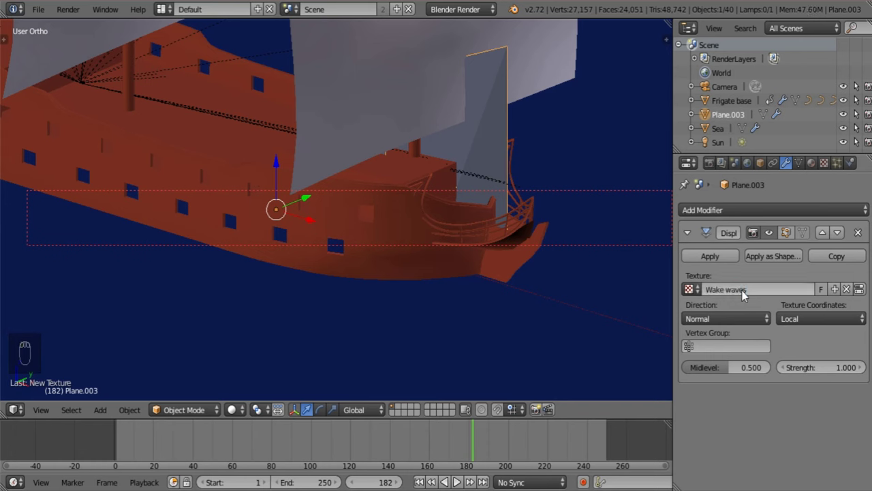
Set the Displace texture coordinates to Global and the Wake waves texture type to Clouds
left_click(821, 316)
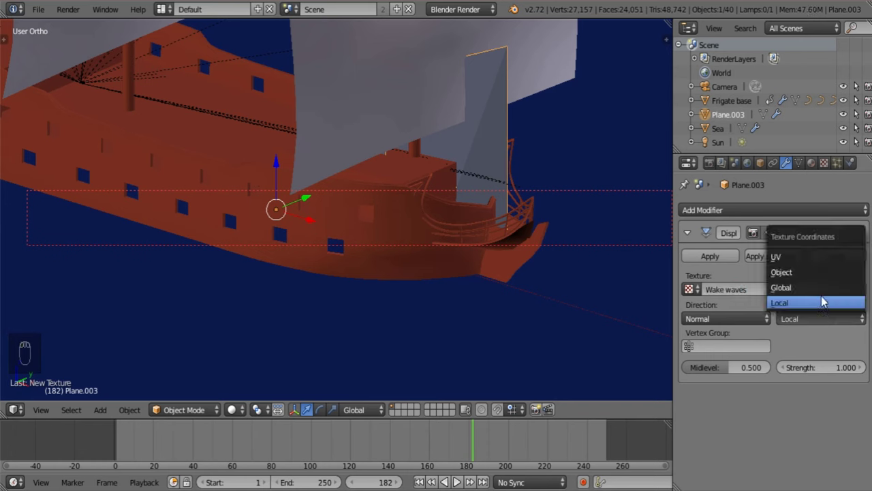
left_click(824, 288)
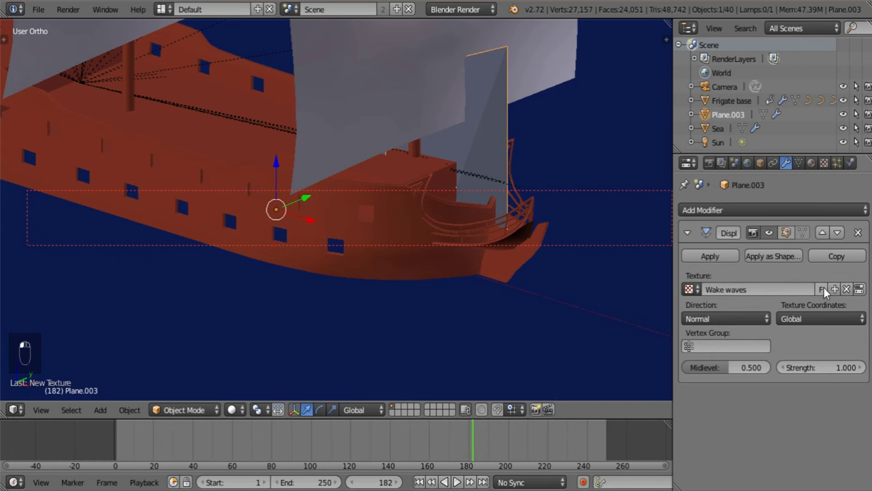
left_click(859, 289)
left_click(773, 265)
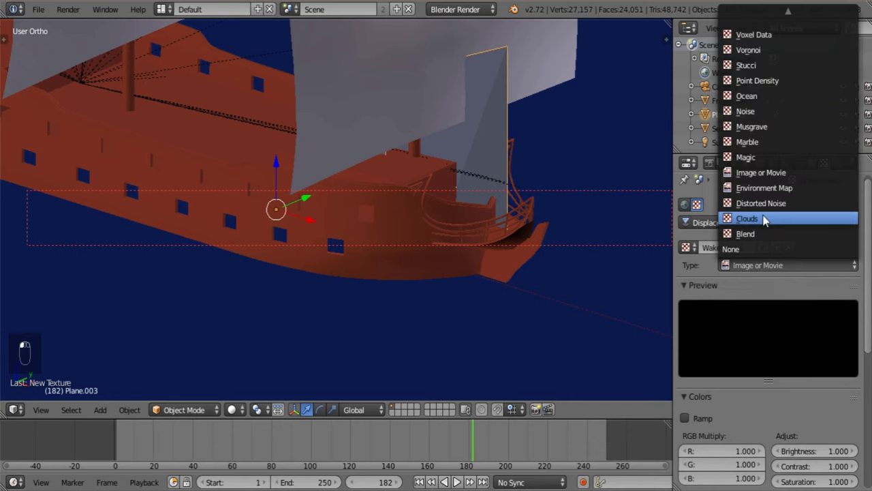
left_click(767, 218)
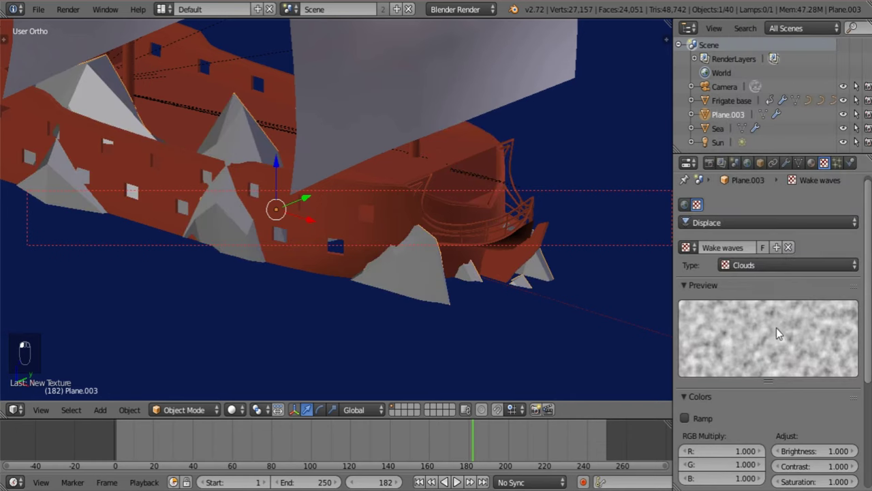
Add a Subdivision Surface modifier with 2 view subdivisions and place it above the Displace modifier
left_click(787, 163)
left_click(773, 210)
left_click(589, 440)
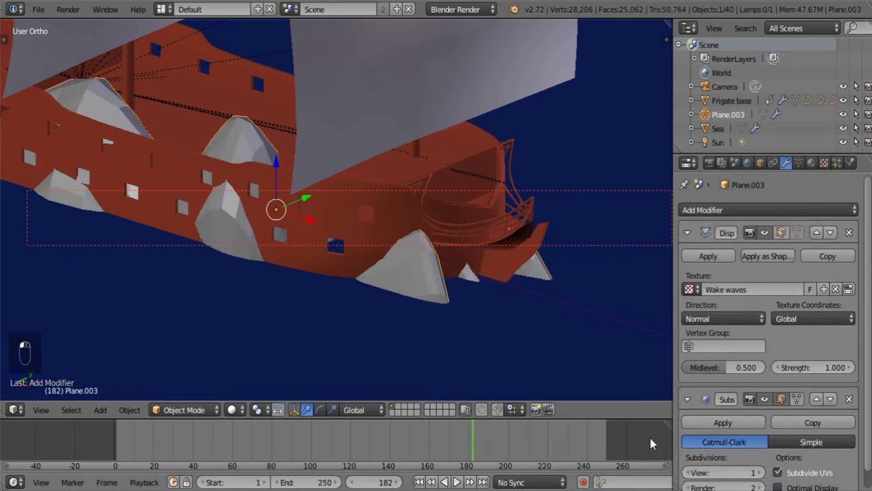
scroll(782, 407, "down", 1)
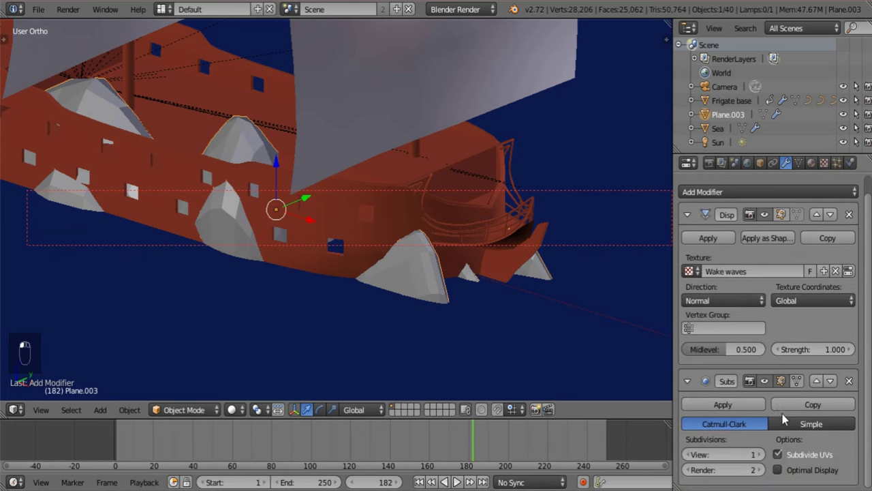
left_click(758, 453)
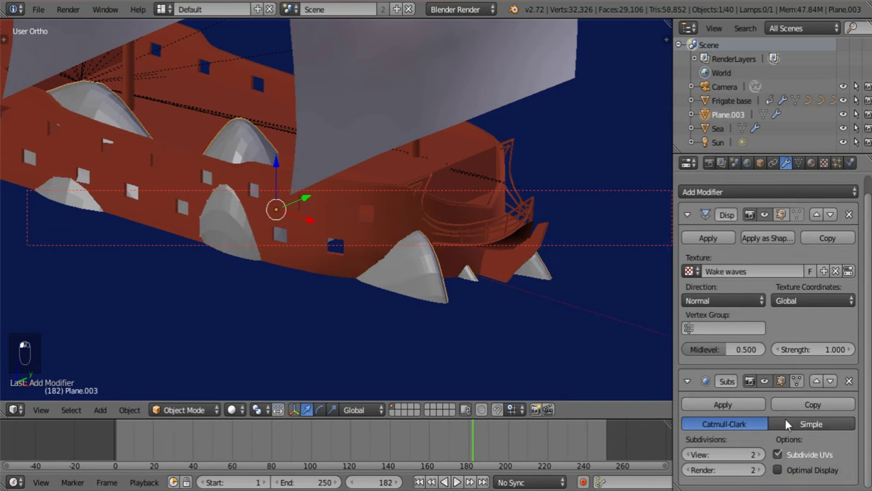
left_click(815, 380)
Compare Simple subdivision with Catmull-Clark on the wake plane and keep Catmull-Clark
left_click(798, 254)
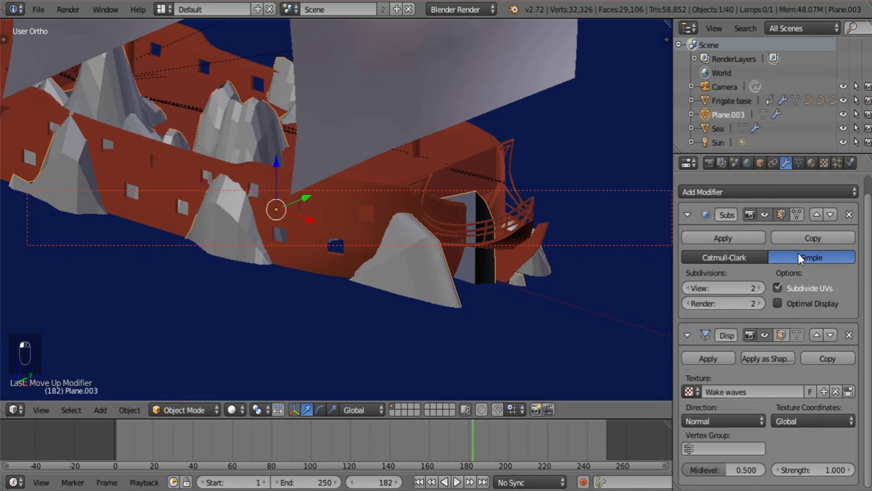
left_click(749, 257)
left_click(782, 256)
left_click(727, 257)
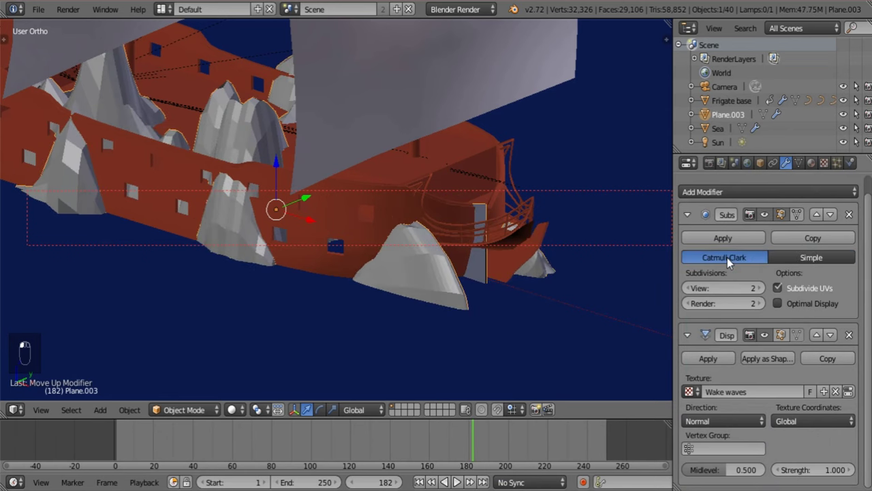
Collapse the subdivision modifier's settings and shade the wake plane smooth
left_click(686, 214)
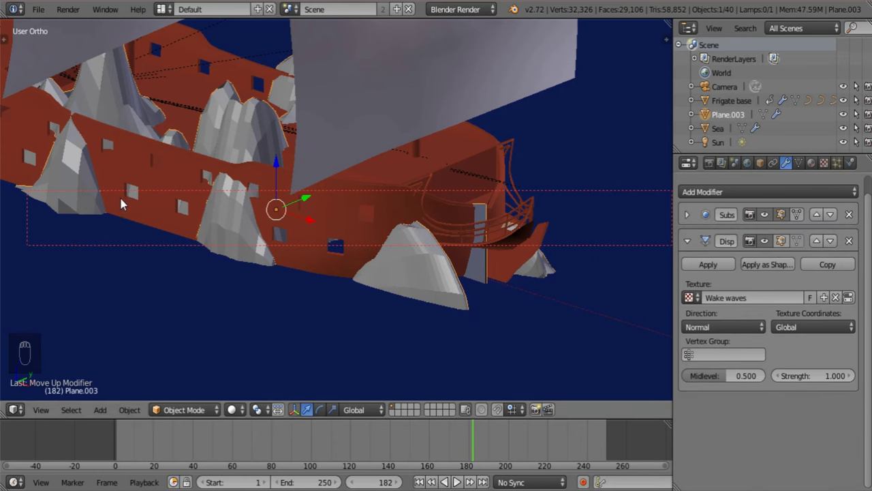
key("t")
left_click(36, 229)
key("t")
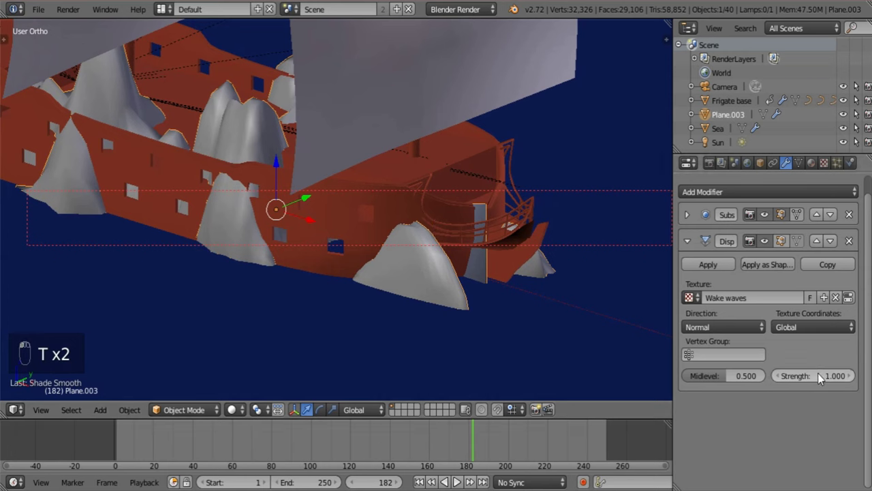
Set the Wake waves texture's cloud noise size to 0.03
left_click(849, 298)
scroll(768, 409, "down", 5)
mouse_move(722, 447)
left_mouse_down()
mouse_move(694, 451)
mouse_move(737, 451)
left_mouse_up()
left_click(785, 163)
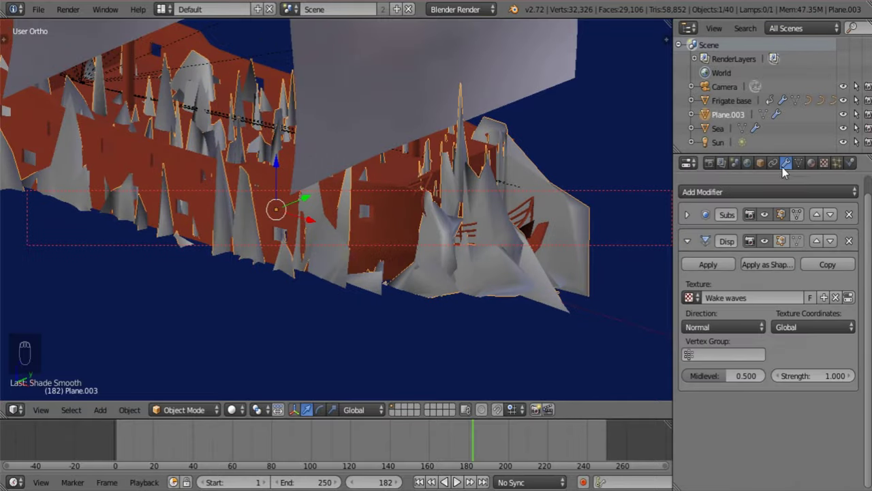
Raise the wake plane's subdivisions to 3 for both view and render
left_click(687, 214)
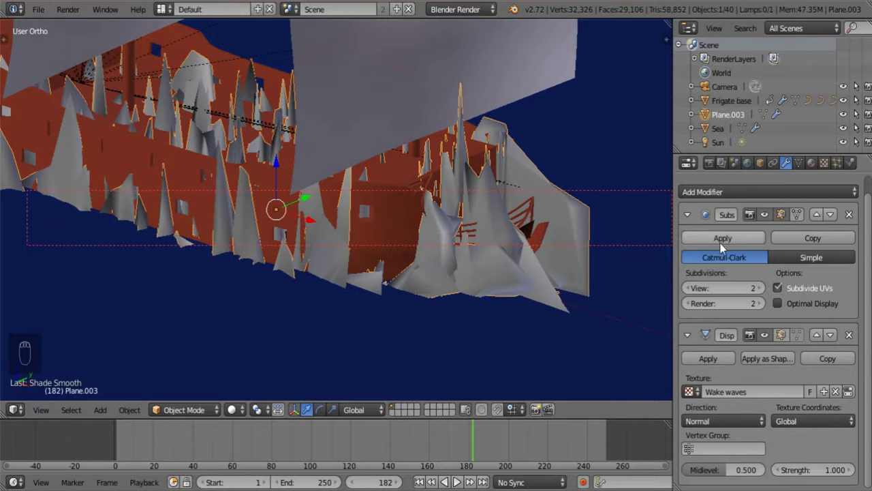
left_click(758, 287)
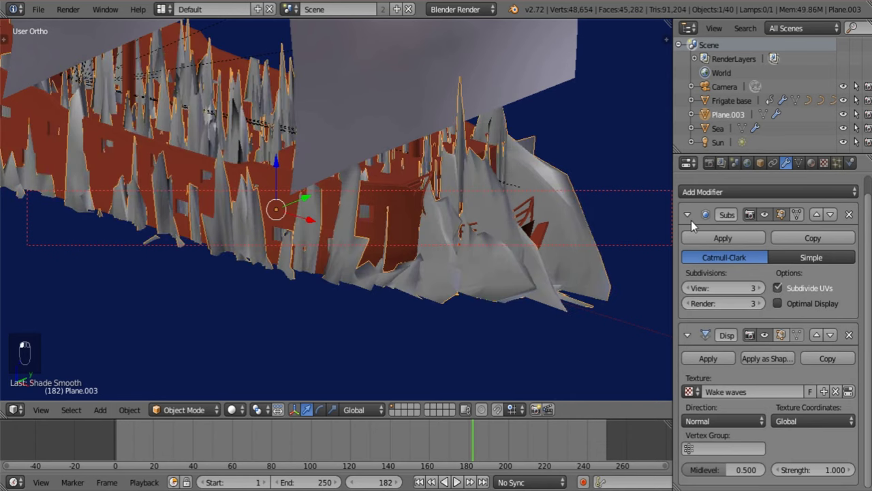
left_click(687, 215)
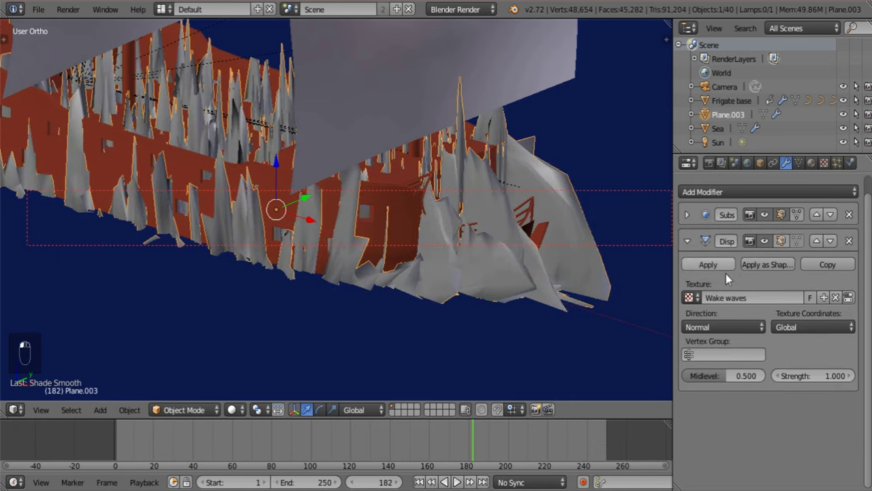
Set the Wake waves texture's cloud noise depth to 1
left_click(849, 298)
left_click(684, 462)
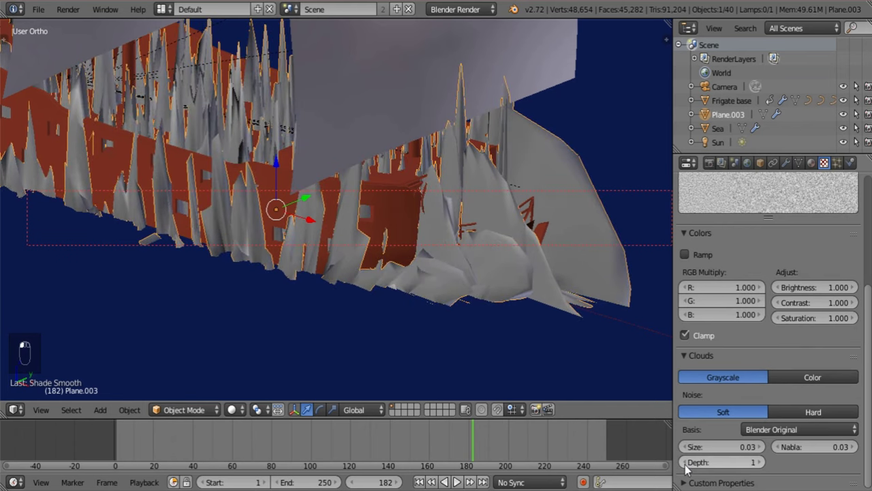
middle_click_drag(571, 218, 614, 177)
left_click(787, 162)
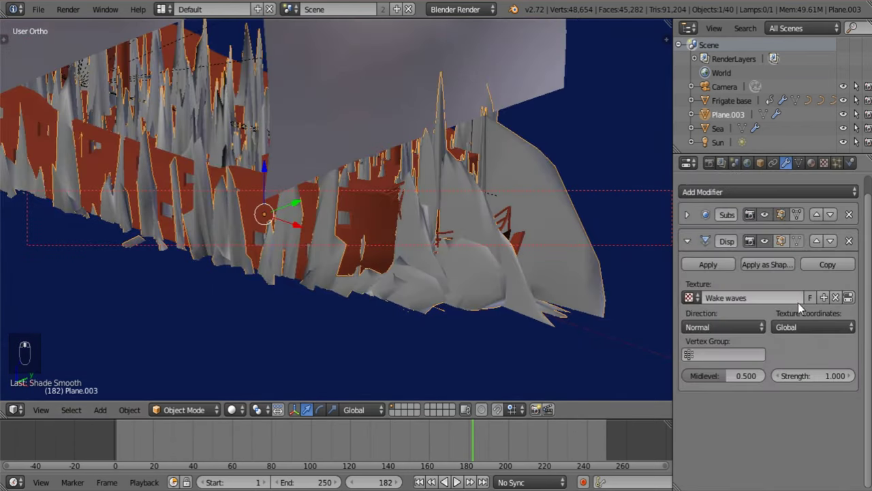
Set the Displace modifier's strength to 0.048 and its midlevel to 0
left_click_drag(826, 374, 674, 361)
left_click_drag(723, 375, 674, 383)
middle_click_drag(349, 170, 507, 254)
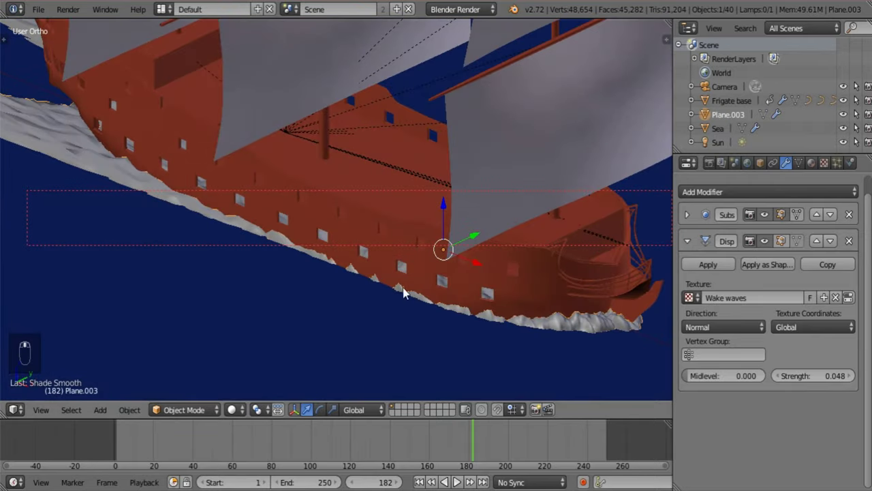
Select two opposite outer-edge vertices of the wake plane, one on each side of the hull, in Edit Mode
key("Tab")
left_click(377, 280)
middle_click_drag(376, 280, 609, 328)
right_click(560, 323, "shift")
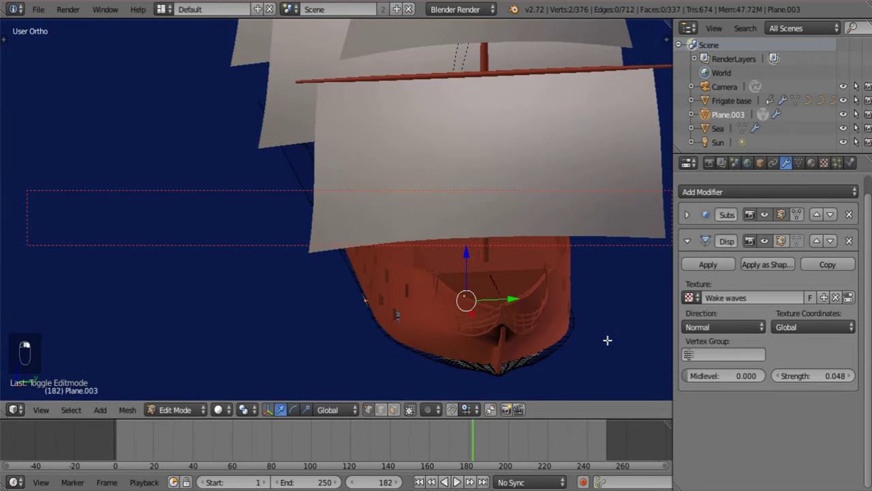
key("s")
key("y")
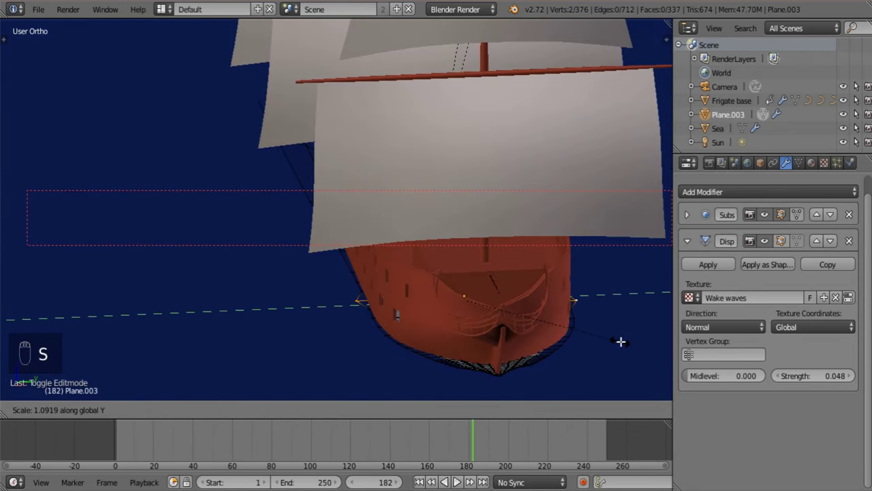
left_click(616, 340)
Scale the selected wake vertices to about 1.19 along Y with sharp proportional editing, and return to Object Mode
key("o")
key("s")
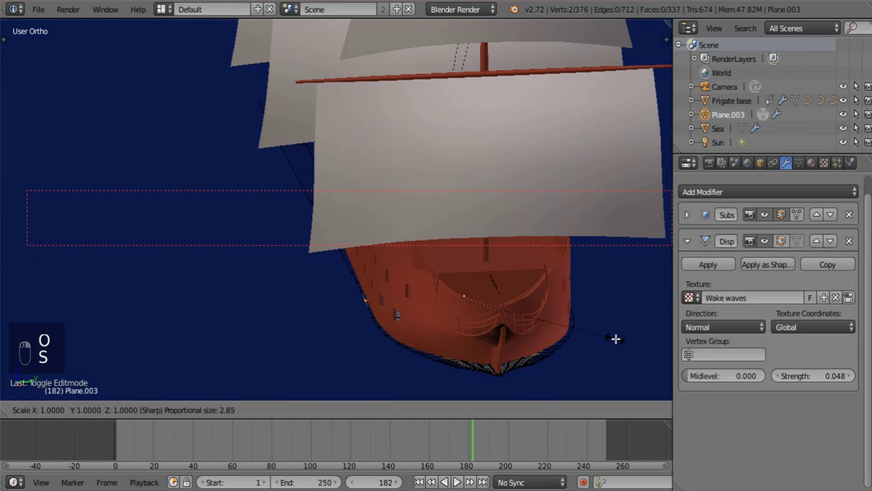
key("y")
scroll(615, 338, "down", 5)
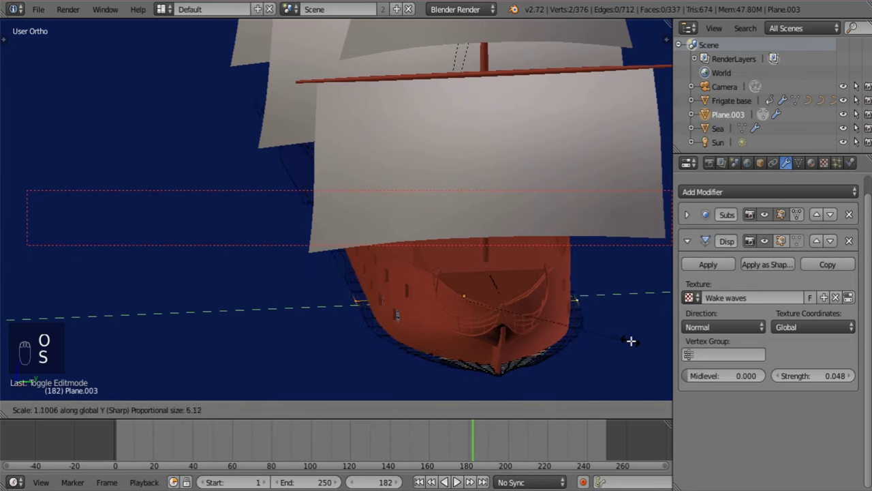
scroll(630, 341, "up", 6)
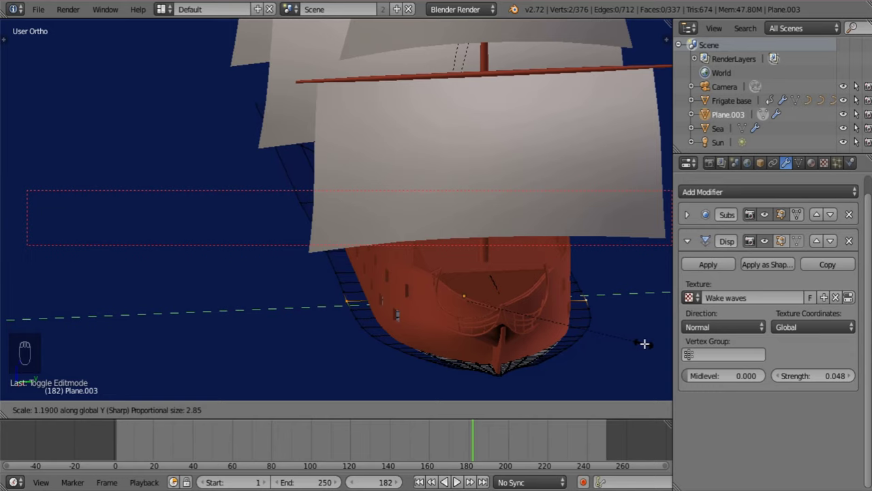
left_click(644, 344)
middle_click_drag(521, 237, 569, 234)
key("Tab")
scroll(518, 236, "down", 3)
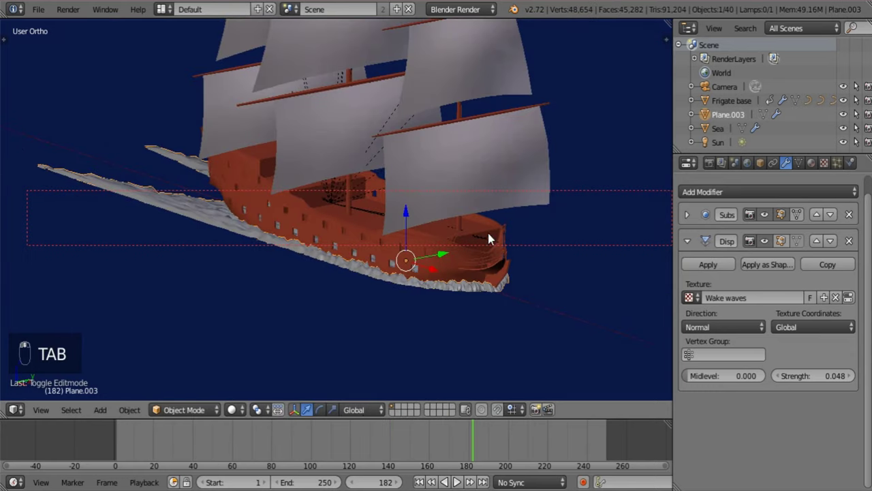
middle_click_drag(488, 233, 545, 256)
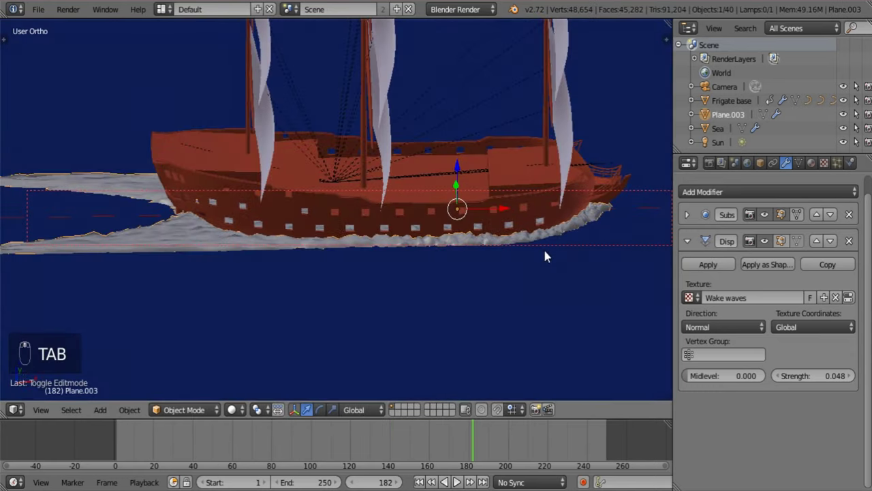
Raise the wake plane's viewport subdivisions to 4
scroll(545, 252, "up", 5)
middle_click_drag(596, 269, 442, 247)
left_click(688, 215)
left_click(761, 287)
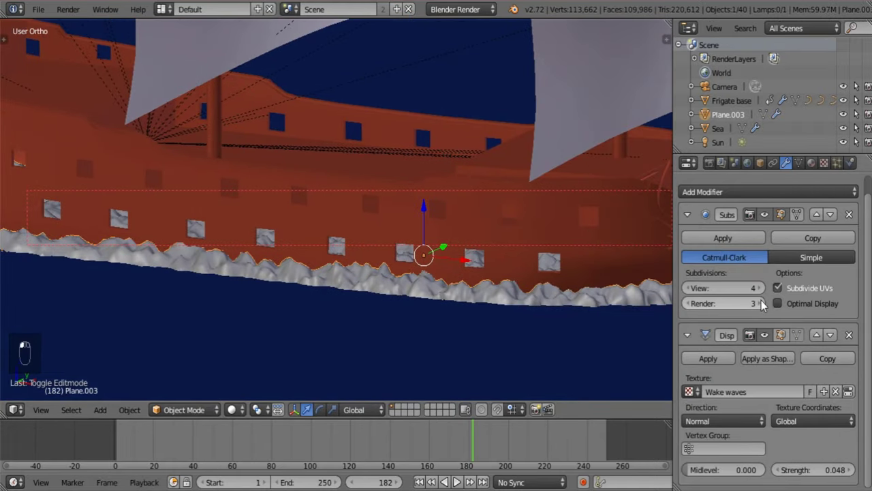
left_click(687, 214)
Reduce the wake plane's Displace modifier strength to 0.012
middle_click_drag(632, 256, 590, 176)
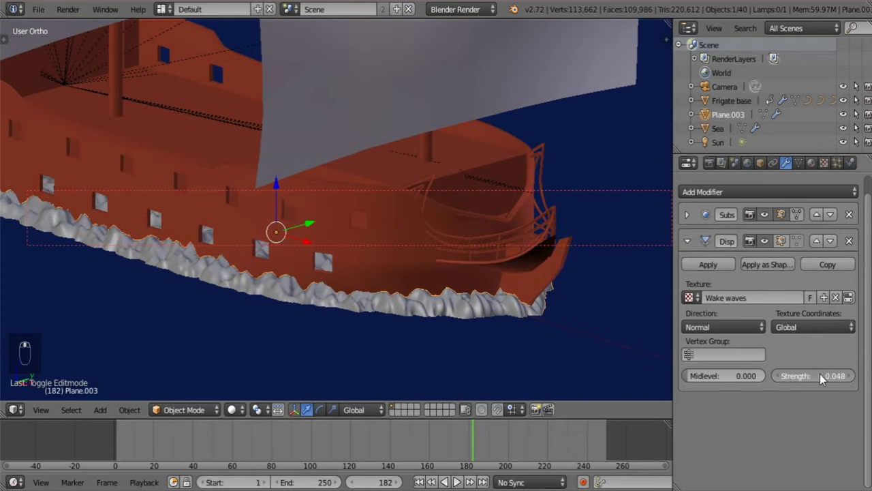
left_click_drag(812, 377, 785, 382)
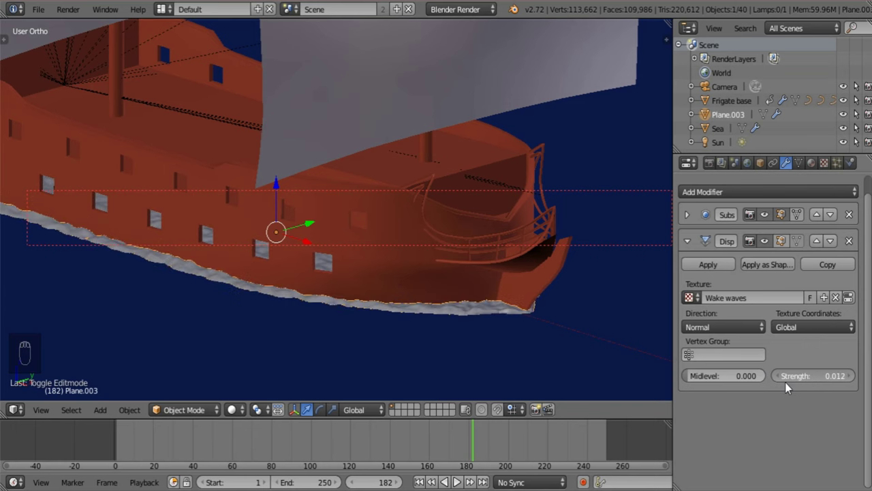
scroll(578, 281, "down", 2)
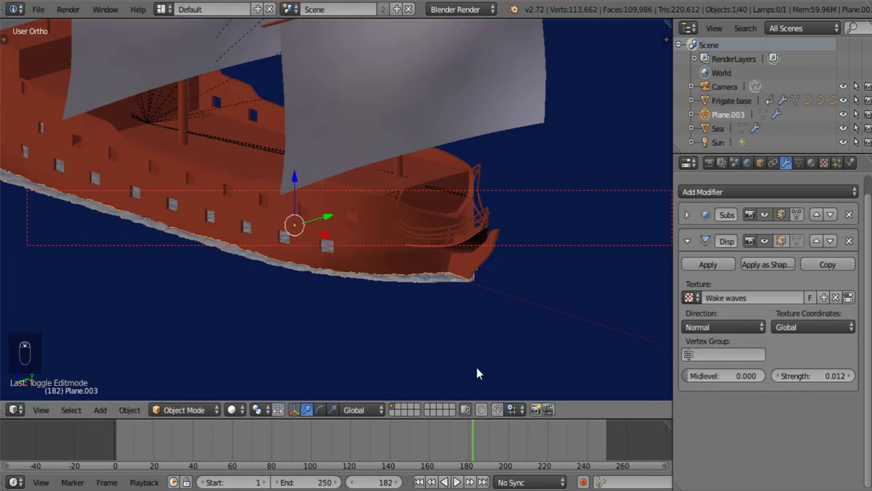
Parent the wake plane to the Frigate base hull and check that they move together by scrubbing to frame 206
left_click_drag(473, 430, 478, 431)
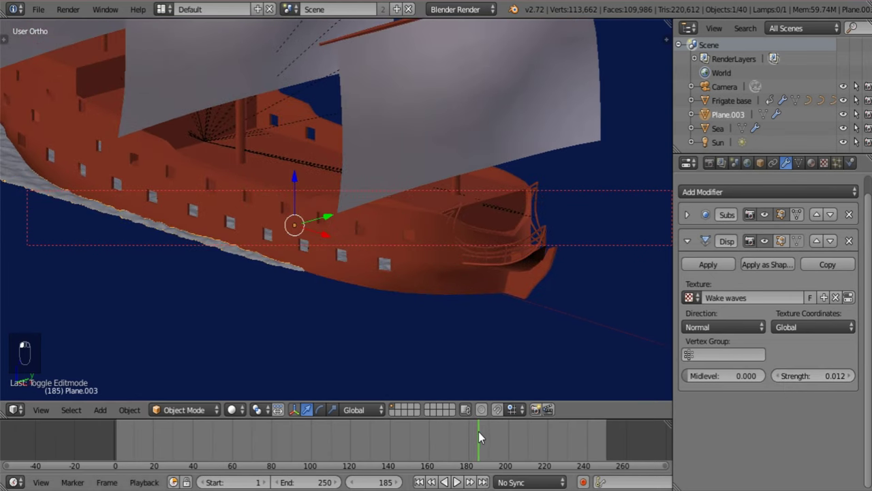
key("ctrl+z")
scroll(435, 271, "up", 5)
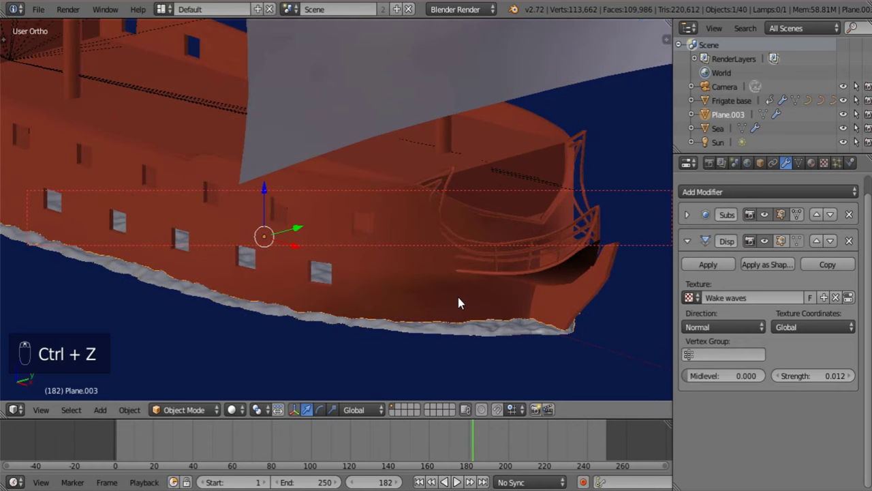
right_click(459, 298, "shift")
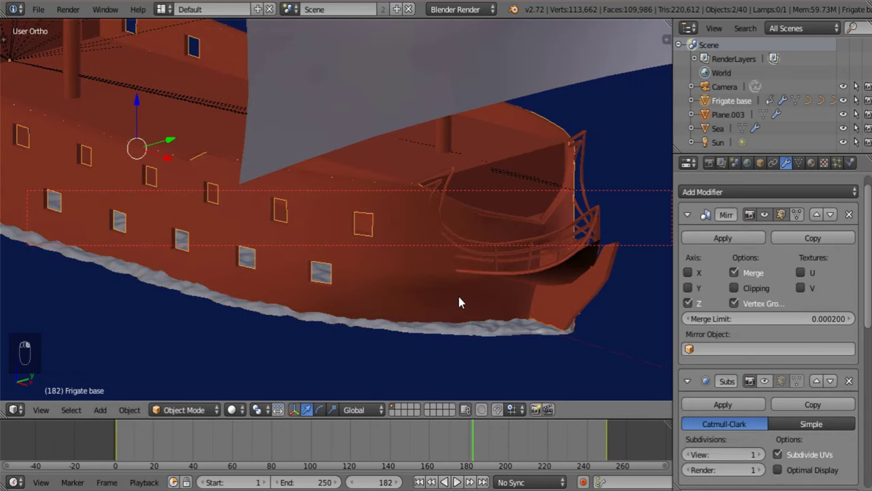
key("ctrl+p")
left_click(458, 296)
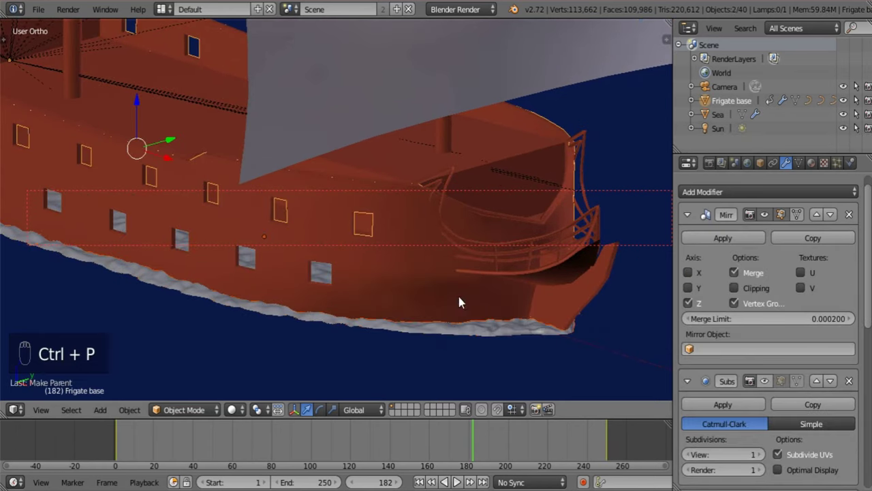
left_click_drag(475, 446, 520, 456)
scroll(423, 250, "down", 5)
middle_click_drag(285, 238, 344, 306)
Lower the wake plane's two trailing tip vertices slightly along Z with sharp proportional editing, and inspect the wake in Object Mode
right_click(332, 293)
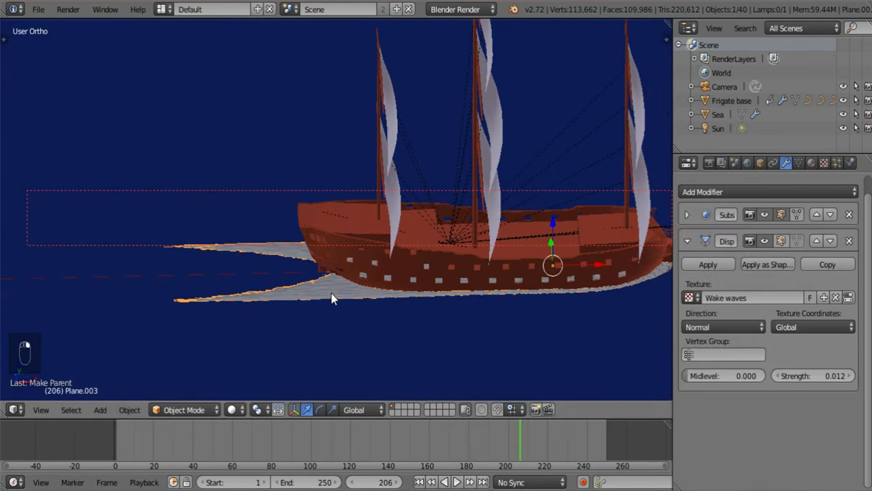
key("Tab")
middle_click_drag(204, 272, 141, 280)
right_click(133, 285)
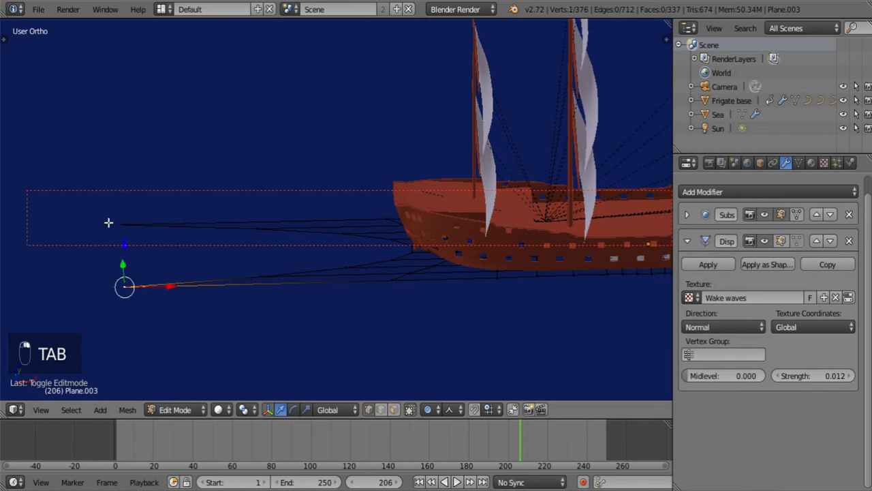
middle_click_drag(109, 222, 207, 192)
key("g")
key("z")
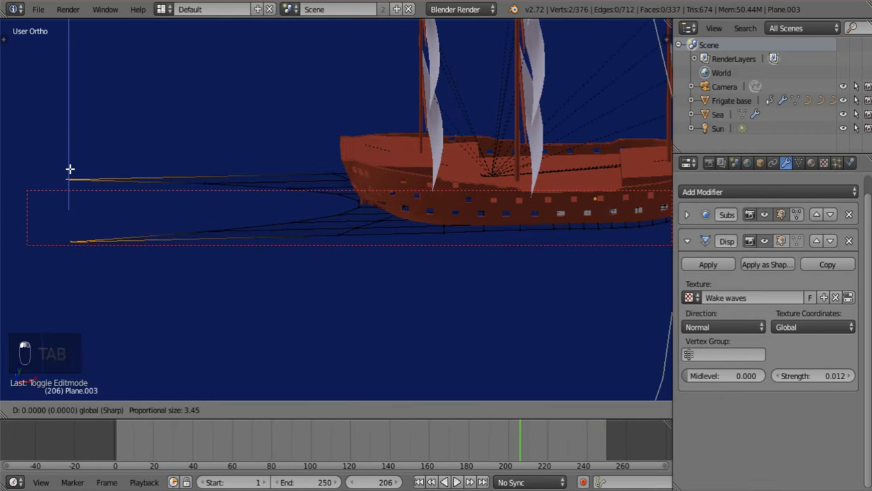
left_click(70, 174)
key("Tab")
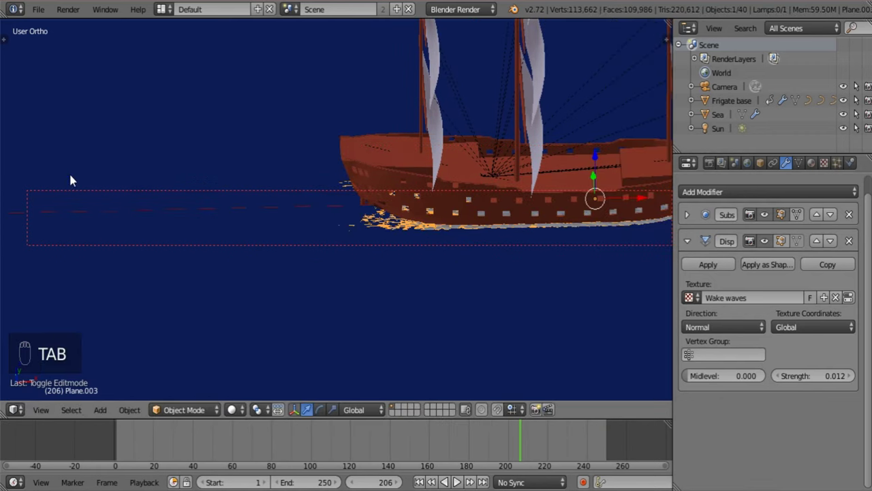
middle_click_drag(271, 246, 311, 237)
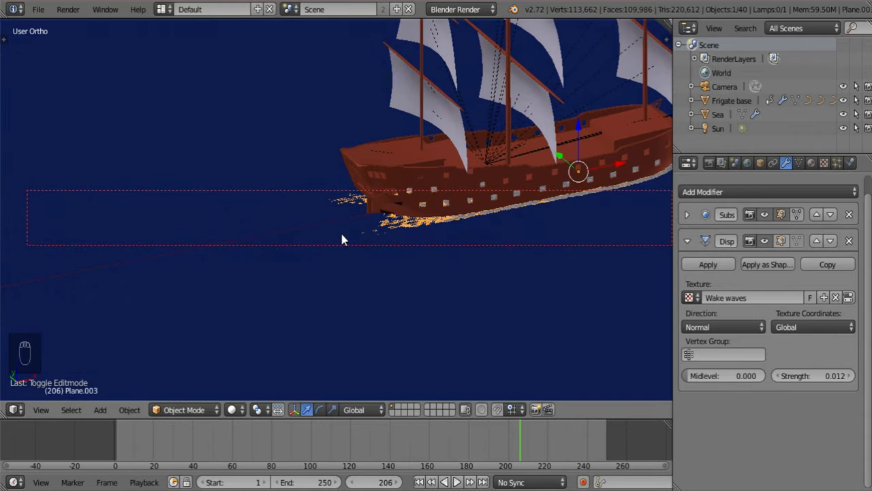
middle_click_drag(344, 238, 375, 388)
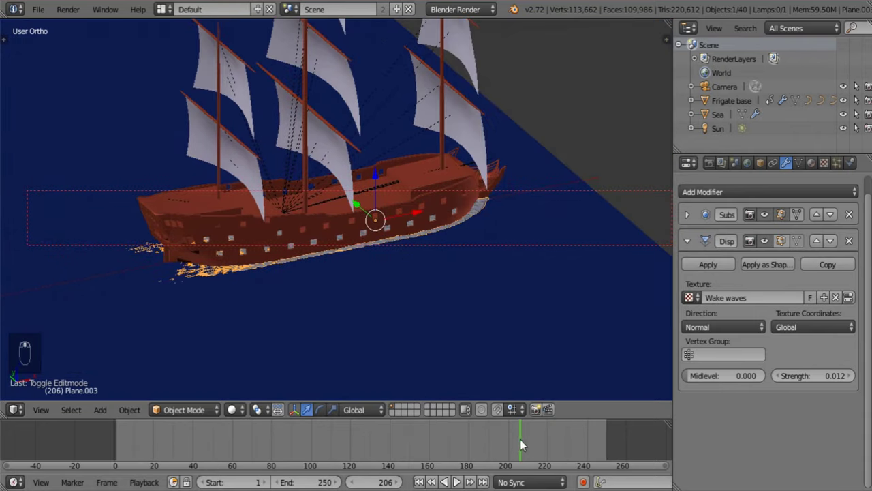
Go to frame 202 and select two opposite outer-edge vertices of the wake plane near the bow in Edit Mode
mouse_move(520, 439)
left_mouse_down()
mouse_move(539, 445)
mouse_move(512, 447)
left_mouse_up()
middle_click_drag(481, 285, 453, 345)
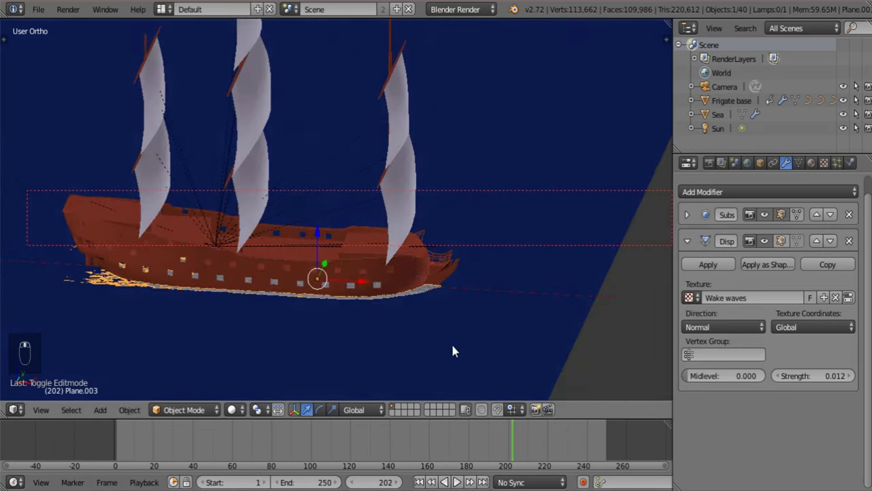
scroll(494, 325, "up", 8)
key("Tab")
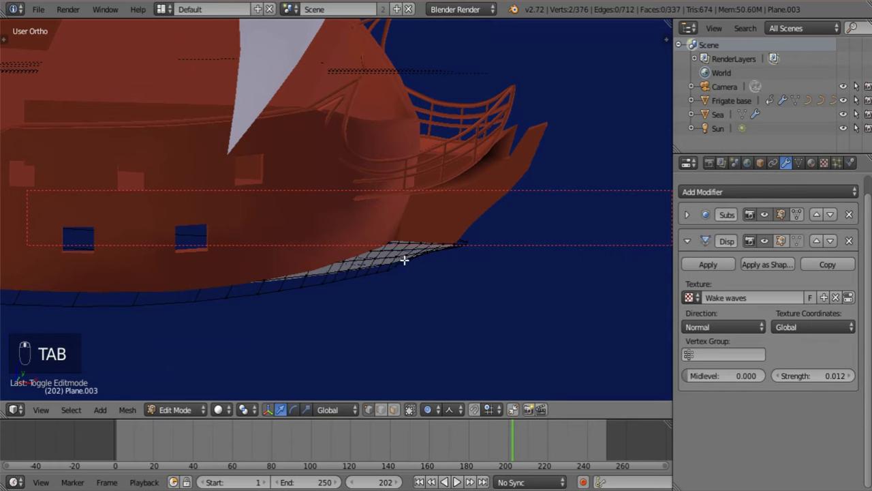
right_click(404, 260)
middle_click_drag(444, 268, 564, 323)
right_click(518, 273, "shift")
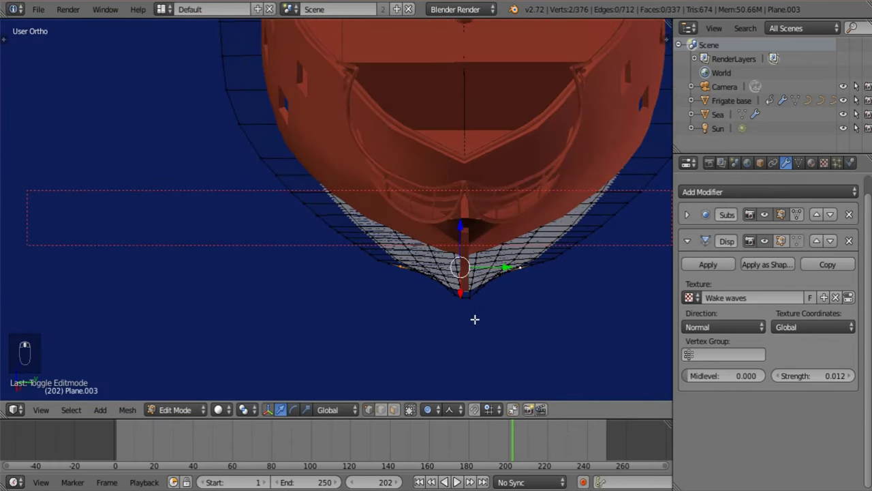
middle_click_drag(475, 318, 510, 302)
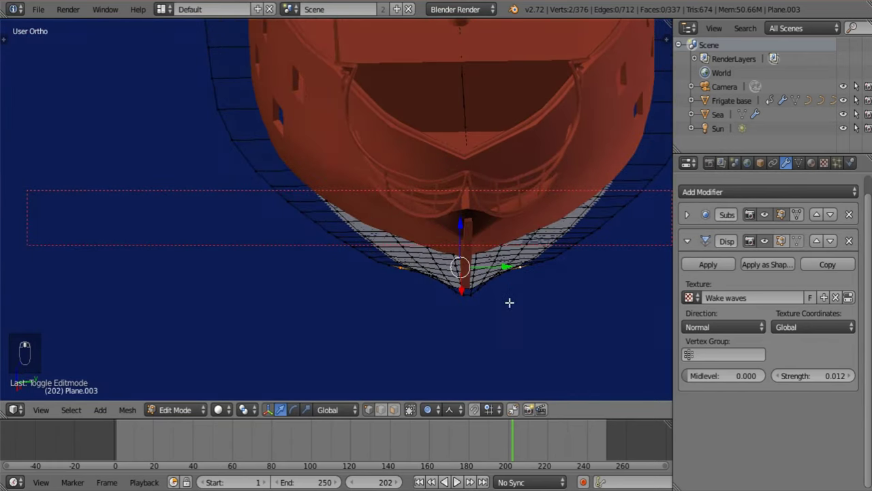
Switch the proportional falloff to Smooth and lower the selected bow vertices about 0.0105 along Z with a proportional size of 0.04
left_click(450, 409)
left_click(471, 393)
left_click_drag(462, 220, 464, 228)
scroll(461, 220, "up", 4)
scroll(464, 222, "up", 16)
scroll(464, 228, "up", 11)
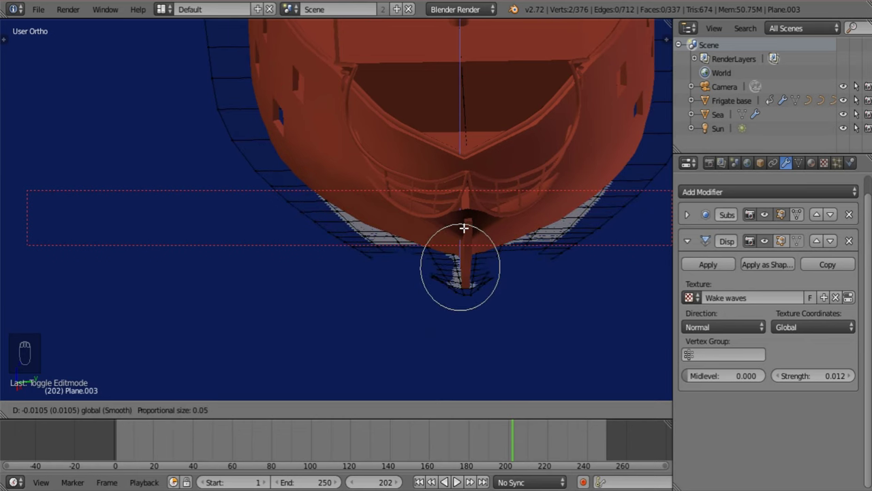
scroll(463, 227, "up", 3)
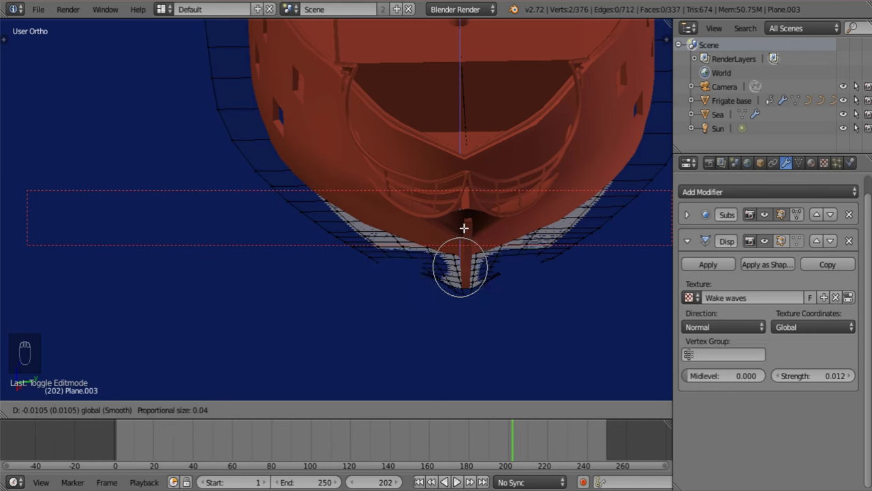
left_click(463, 228)
key("Tab")
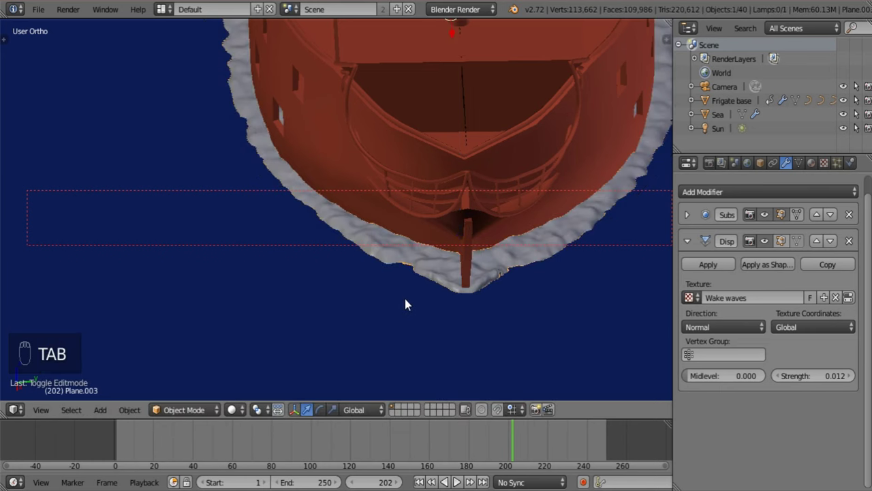
Select a pair of outer-edge wake vertices farther back from the bow and adjust their height slightly along Z
key("Tab")
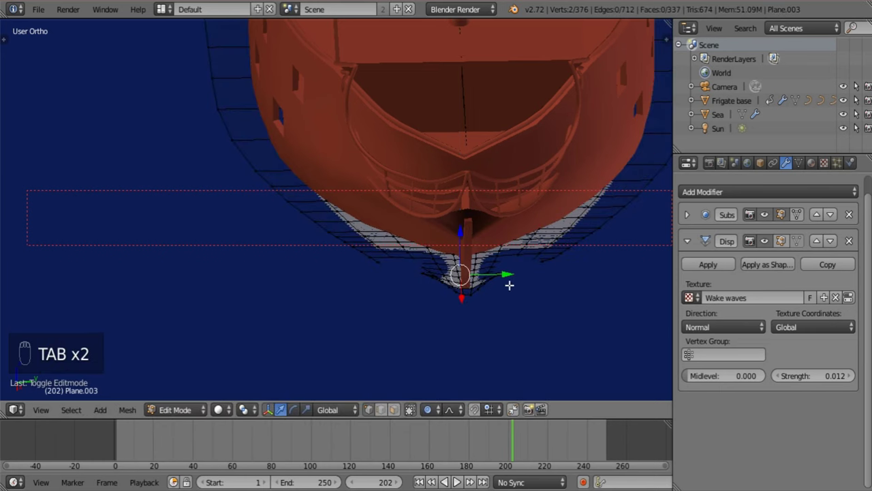
right_click(558, 258)
right_click(586, 239)
key("ctrl+z")
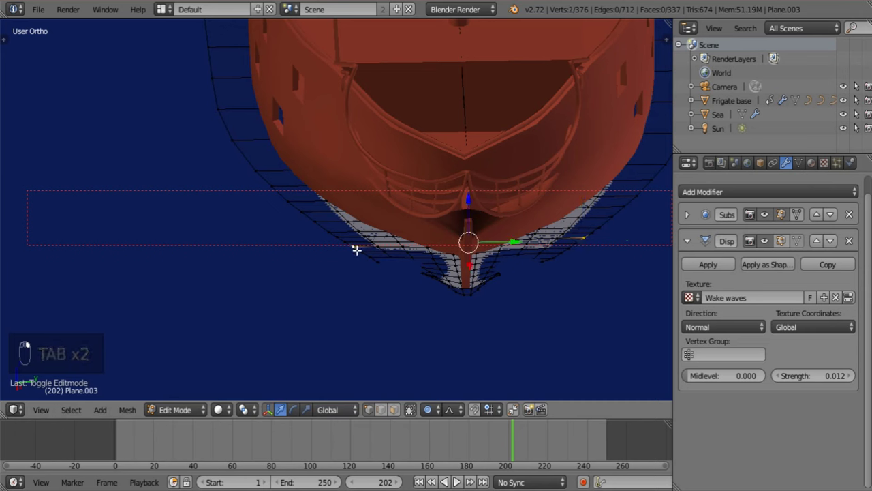
key("g")
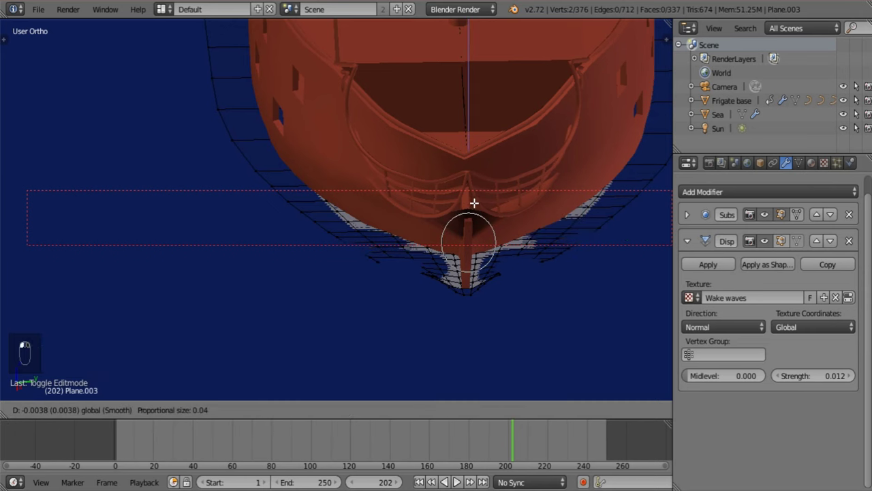
left_click(475, 194)
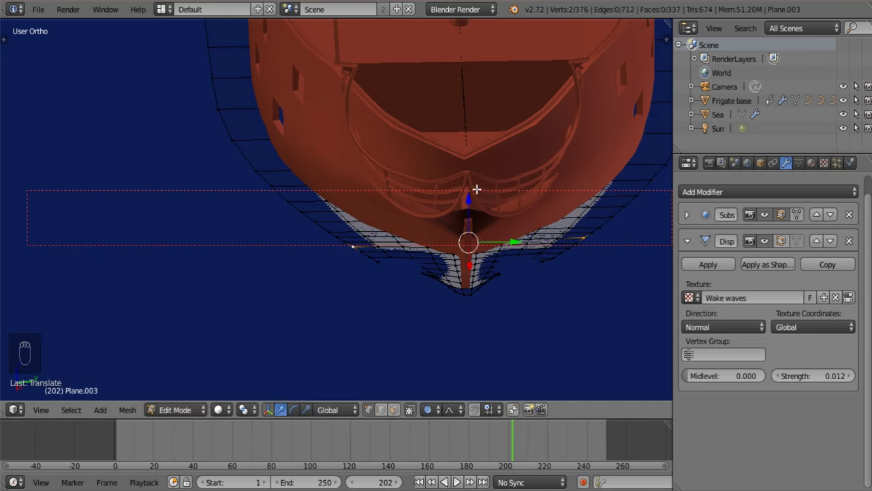
Lower five outer-edge wake vertices on both sides of the bow about 0.0007 along Z, and nudge a neighbouring edge vertex vertically
left_click(576, 244, "shift")
left_click(562, 254, "shift")
left_click(374, 261, "shift")
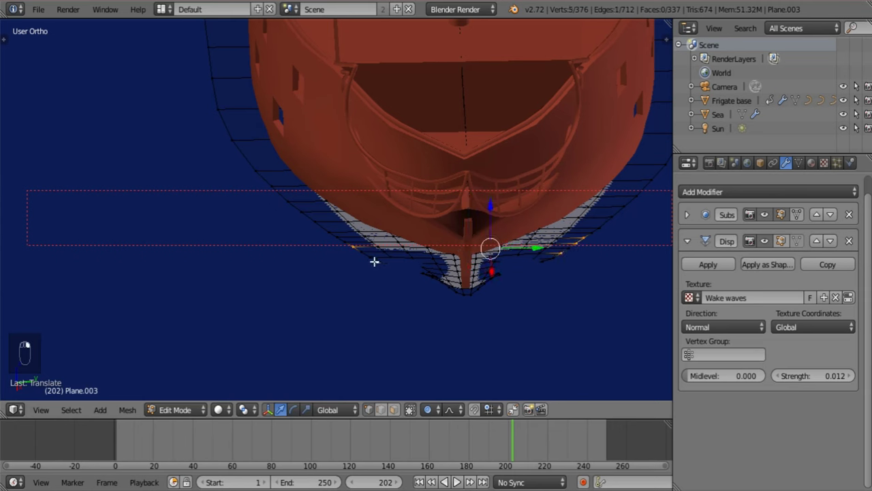
left_click_drag(490, 207, 489, 212)
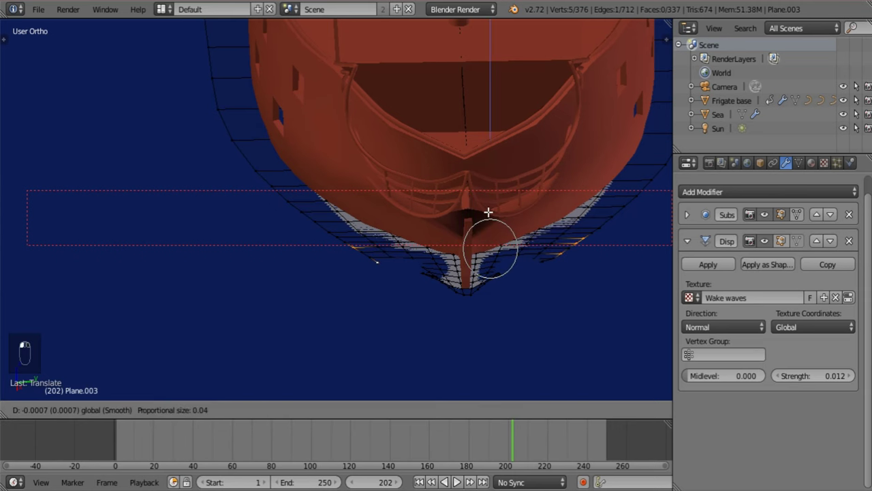
left_click(489, 213)
left_click(336, 236)
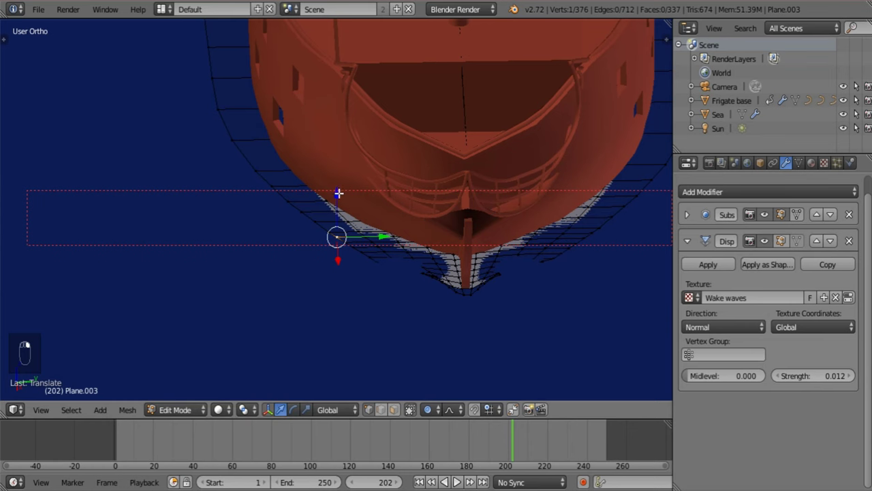
left_click_drag(338, 193, 337, 199)
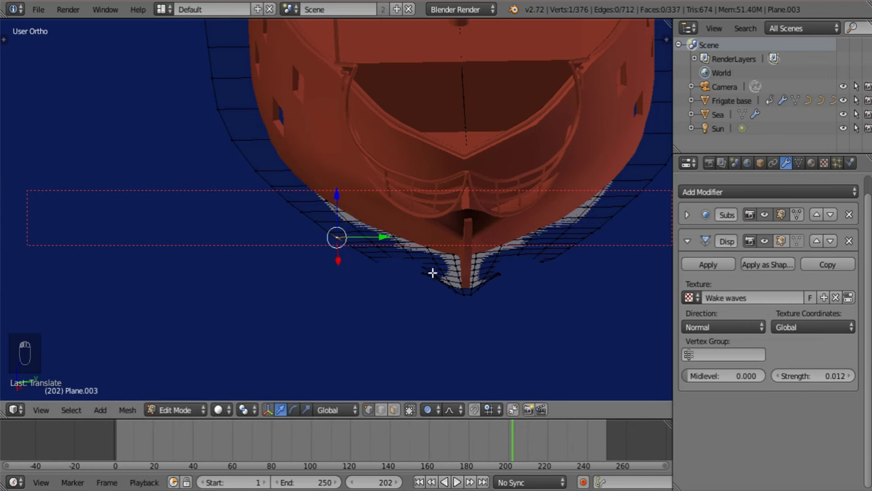
Try to lower a single wake vertex beside the bow stem along Z, and undo the change
right_click(436, 276)
right_click(441, 282)
left_click_drag(444, 239, 444, 241)
key("ctrl+z")
key("ctrl+z")
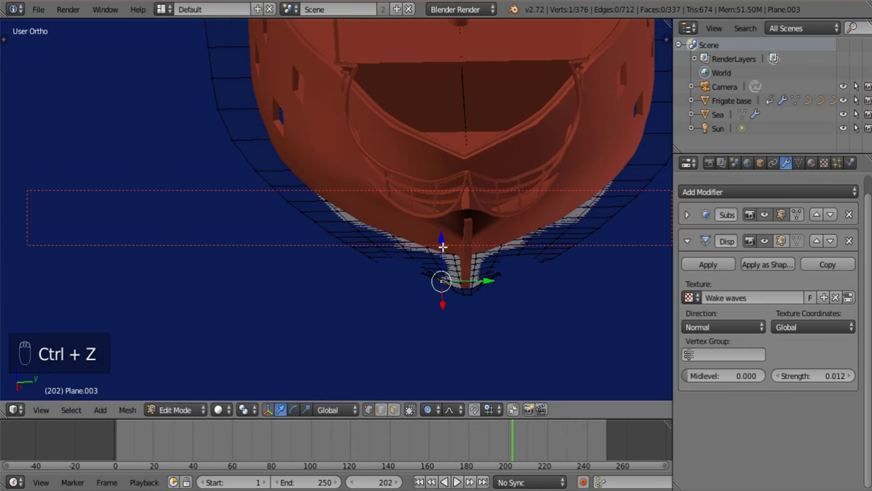
Adjust the selected wake vertex beside the bow stem slightly along Z with a proportional size of 0.02, and return to Object Mode
key("g")
key("z")
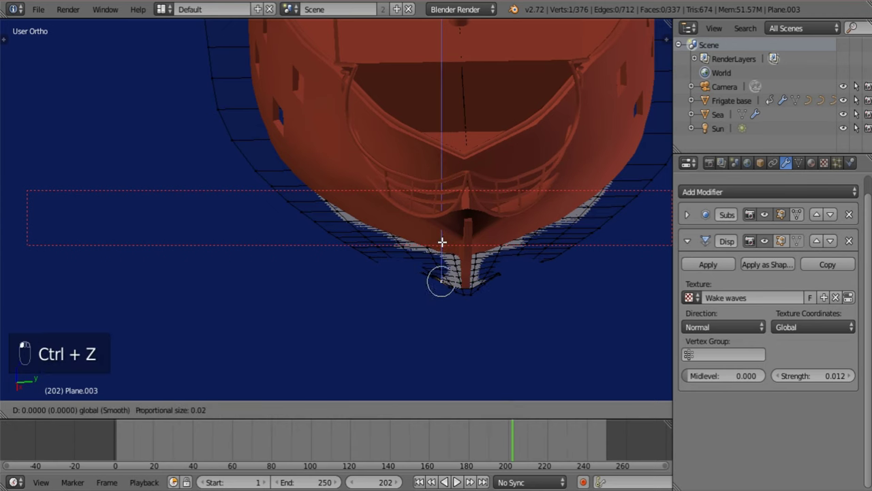
left_click(442, 241)
key("Tab")
Scrub the animation to frame 226 to check the wake against the sea, and save the file
scroll(468, 282, "down", 3)
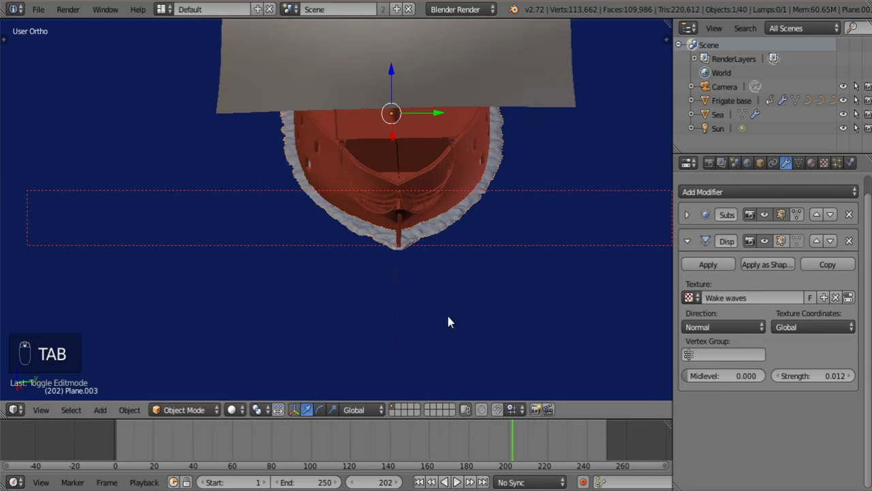
middle_click_drag(436, 320, 359, 286)
left_click_drag(359, 432, 369, 437)
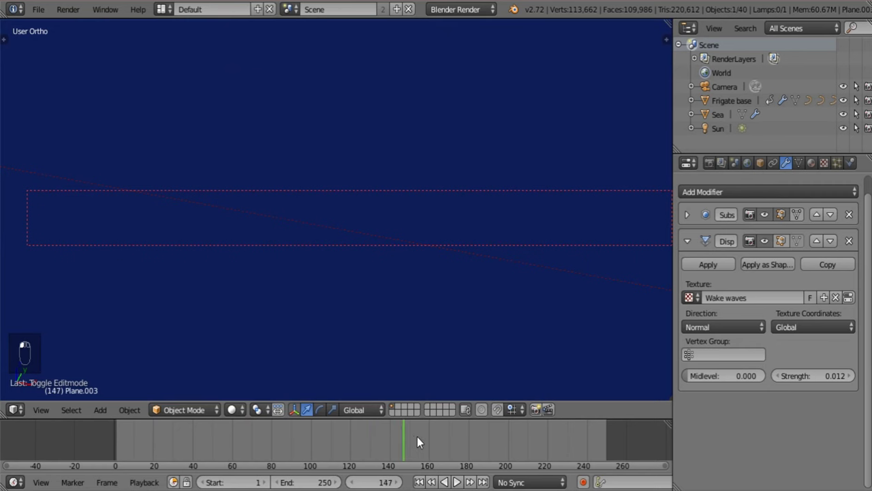
left_click_drag(476, 442, 560, 453)
left_click(38, 9)
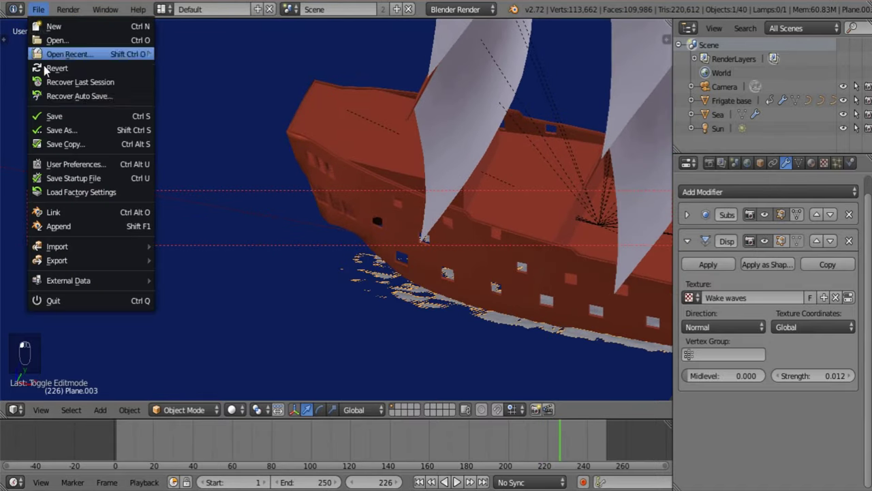
left_click(60, 117)
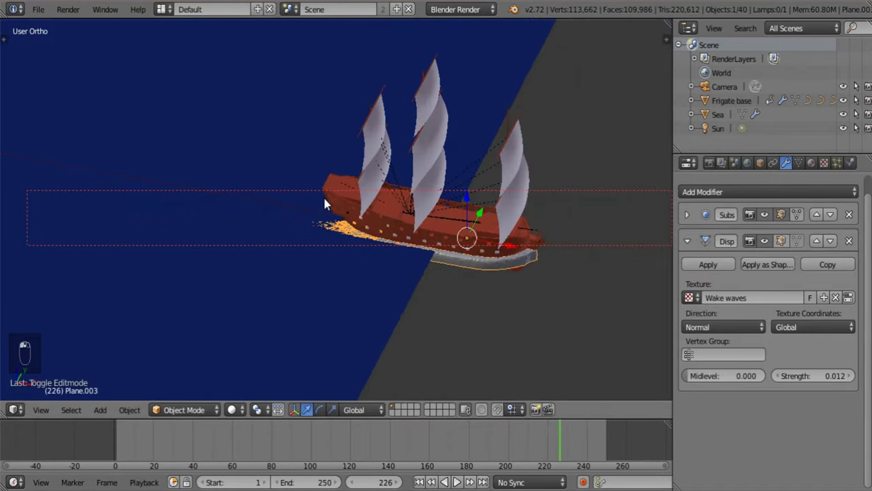
Give the wake a new material named Foam and set its diffuse intensity to 1.000
middle_click_drag(324, 199, 388, 220)
scroll(388, 220, "up", 5)
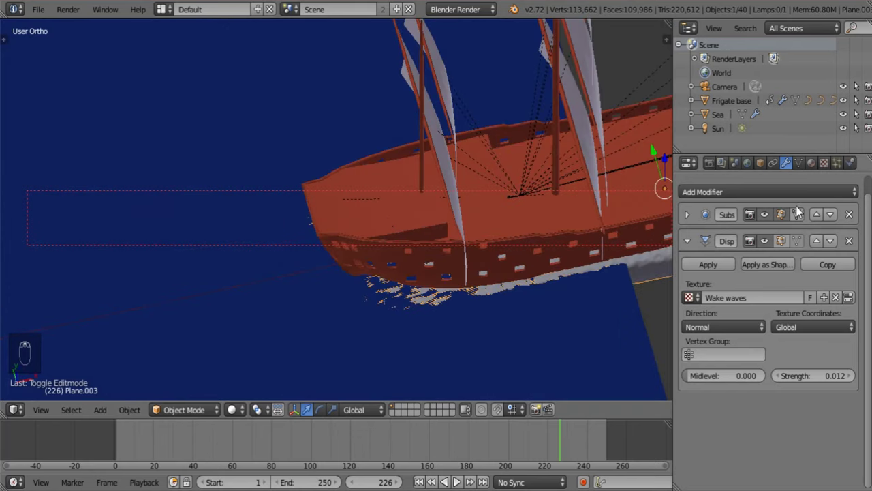
left_click(810, 163)
left_click(723, 256)
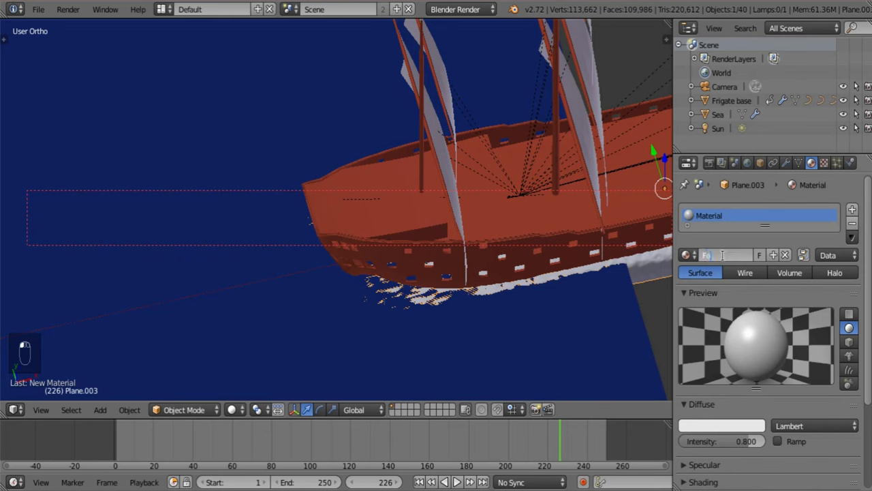
left_click_drag(744, 444, 756, 441)
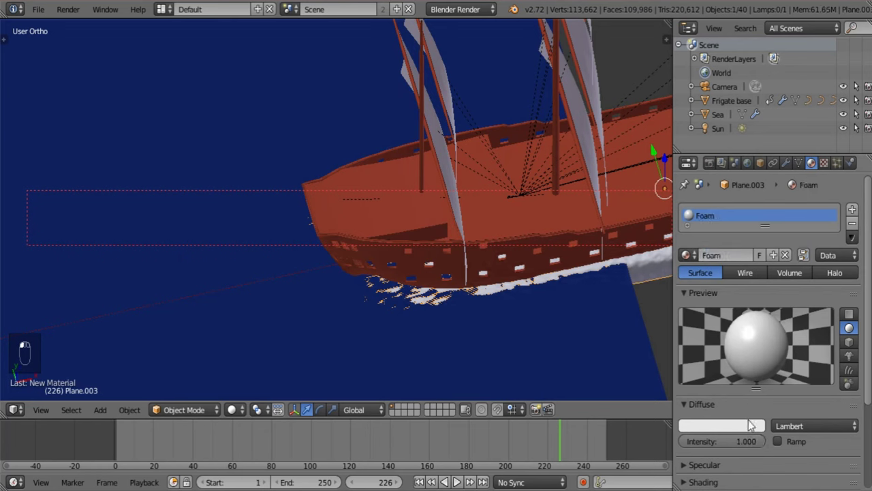
Switch Foam's diffuse shader to Toon with a size of 1.28 and a smooth value of 0
left_click(736, 426)
left_click(801, 420)
left_click(796, 380)
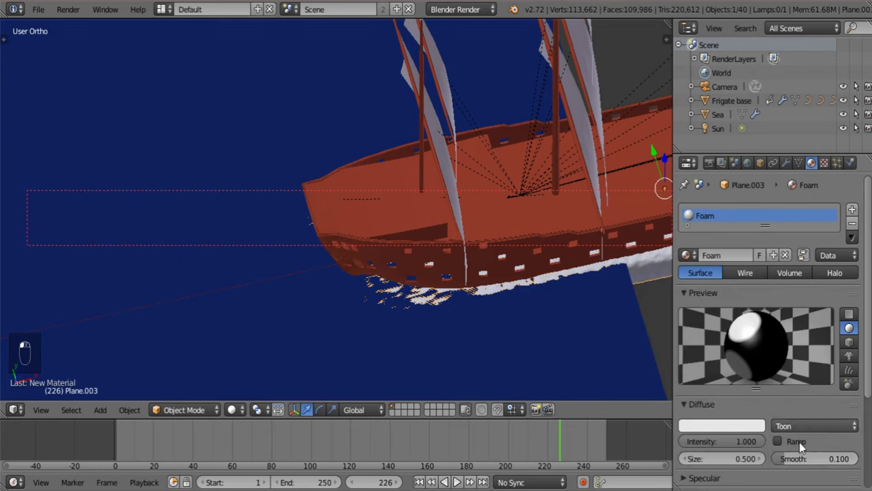
left_click(721, 457)
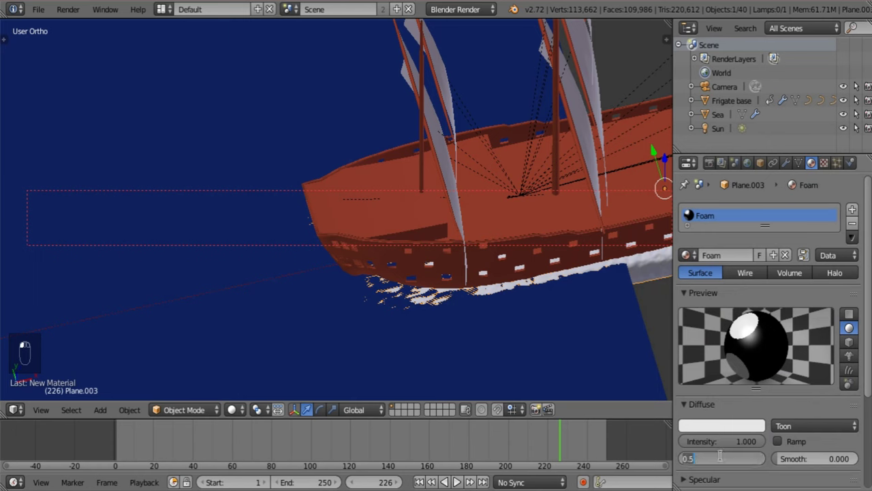
type("1.28")
key("Return")
Review the Foam material's specular, shading, shadow and options settings
scroll(745, 341, "down", 5)
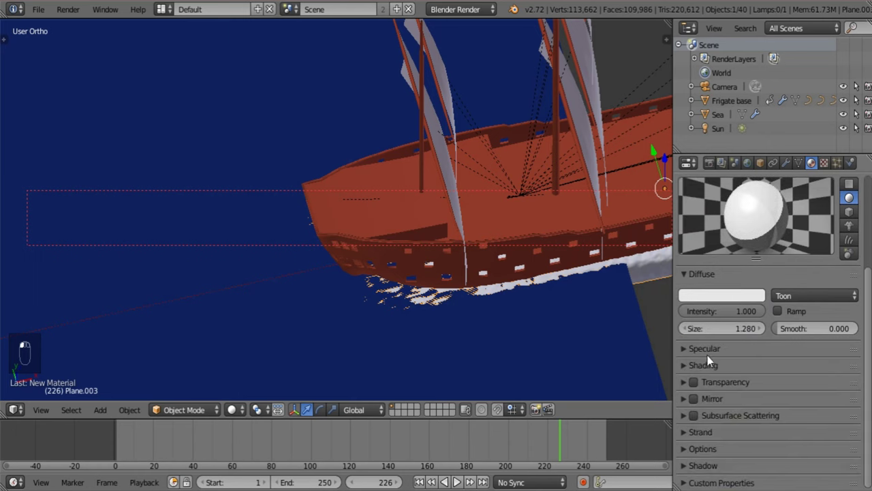
left_click(707, 349)
left_click(702, 348)
left_click(702, 366)
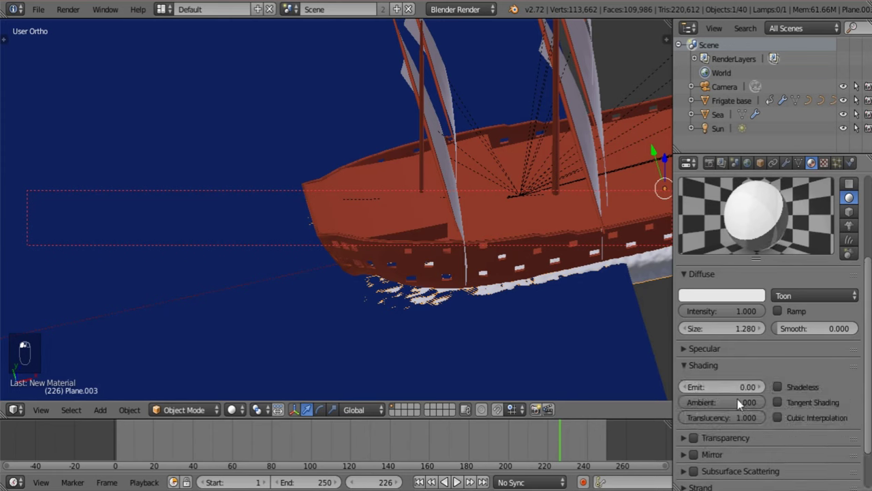
left_click(691, 367)
left_click(703, 464)
scroll(750, 387, "down", 4)
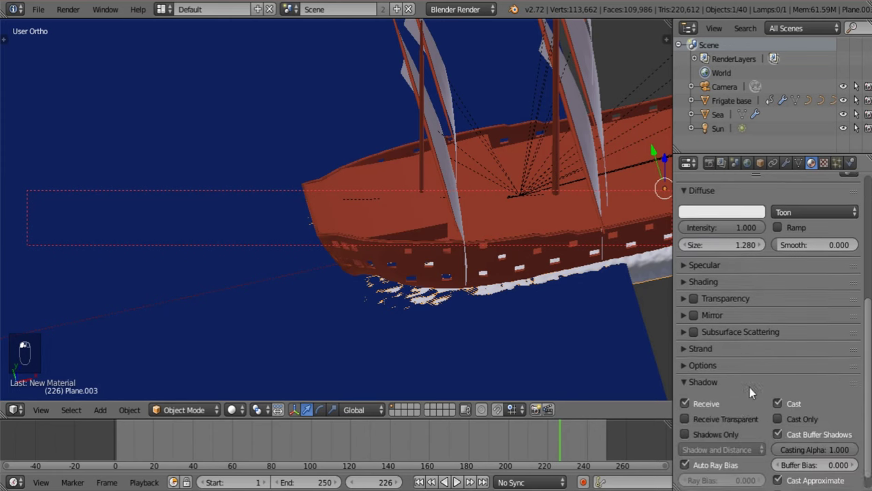
left_click(687, 361)
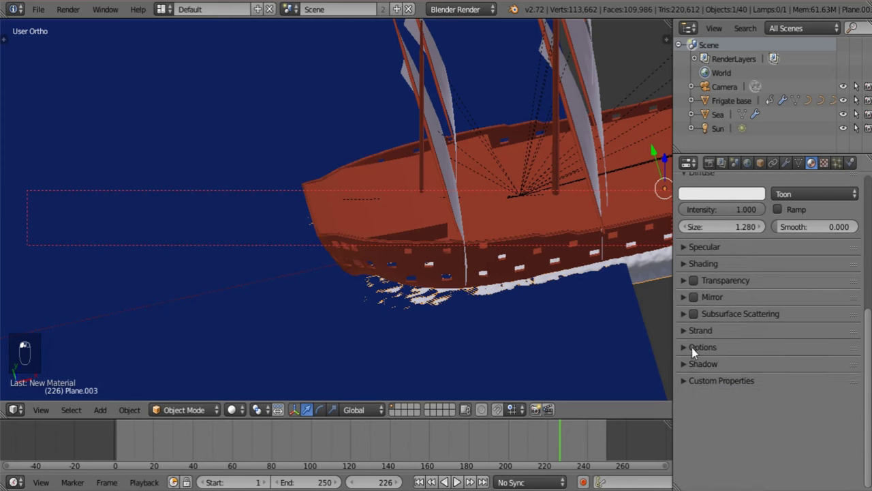
left_click(692, 346)
left_click(709, 347)
scroll(828, 284, "up", 8)
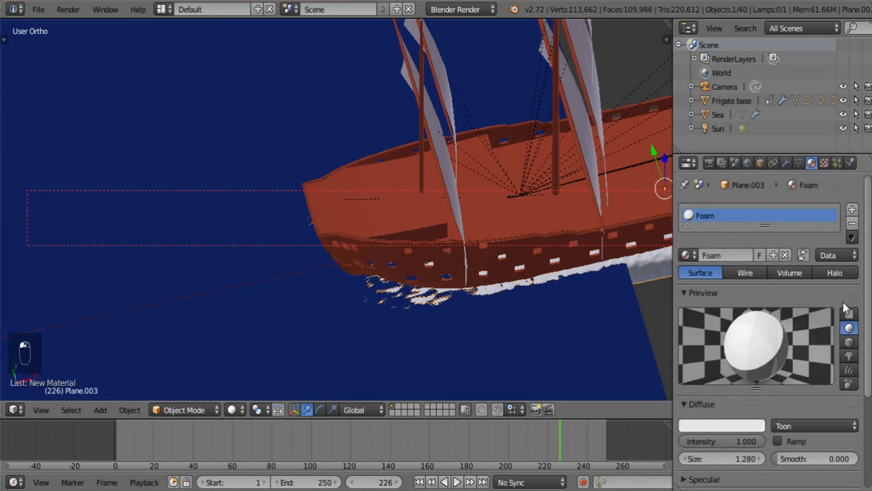
Go to frame 193 and preview the ship and wake from the side in Rendered viewport shading
left_click_drag(532, 444, 495, 451)
middle_click_drag(438, 302, 567, 169, "shift")
scroll(567, 169, "down", 9)
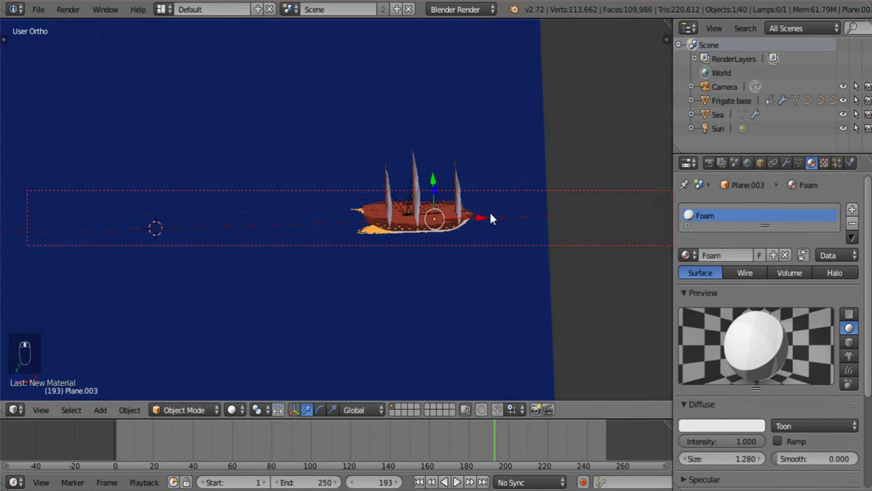
scroll(403, 284, "up", 7)
middle_click_drag(418, 241, 487, 217)
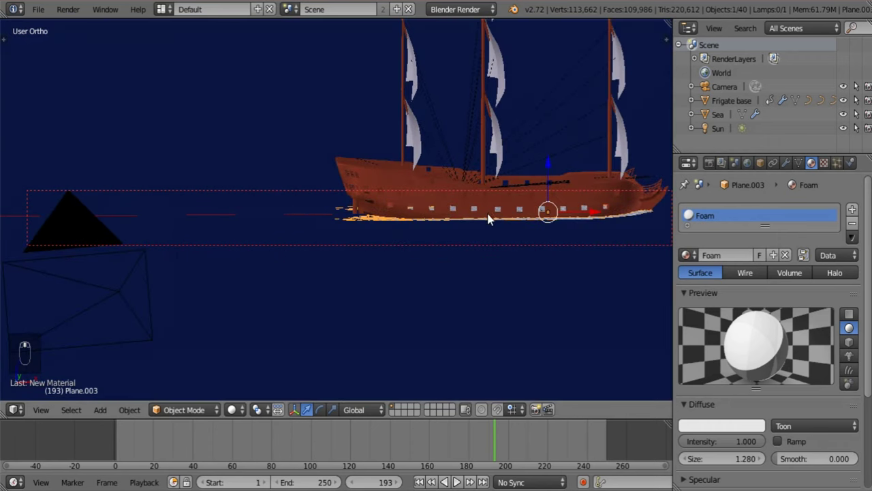
scroll(423, 320, "up", 1)
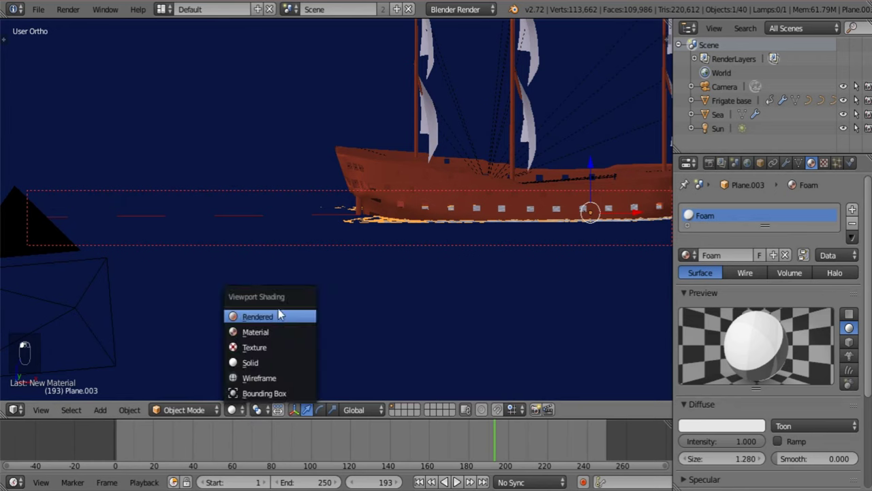
left_click(278, 315)
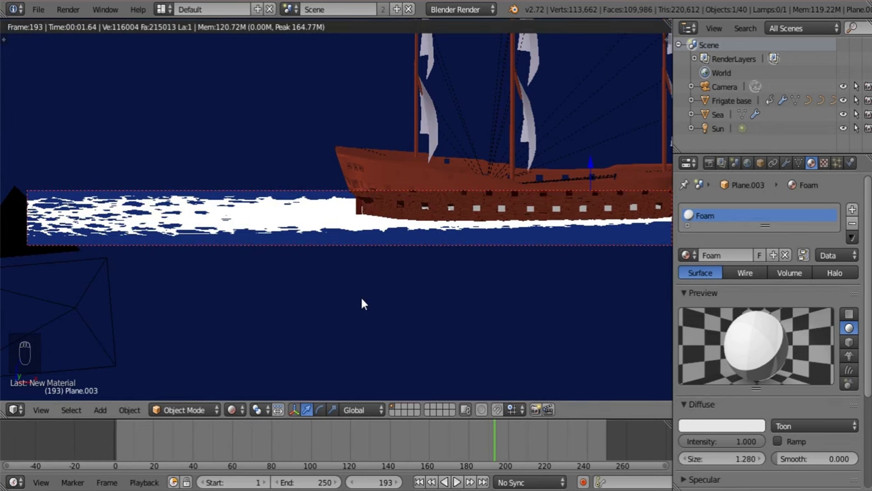
Inspect the rendered foam around the hull and stern from higher angles, and return the viewport to Solid shading
middle_click_drag(510, 281, 502, 316)
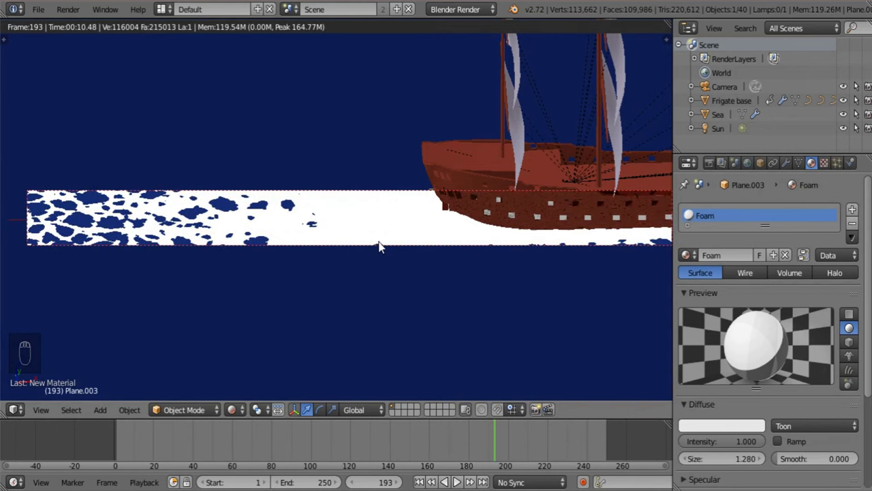
scroll(378, 241, "down", 4)
middle_click_drag(375, 239, 391, 299)
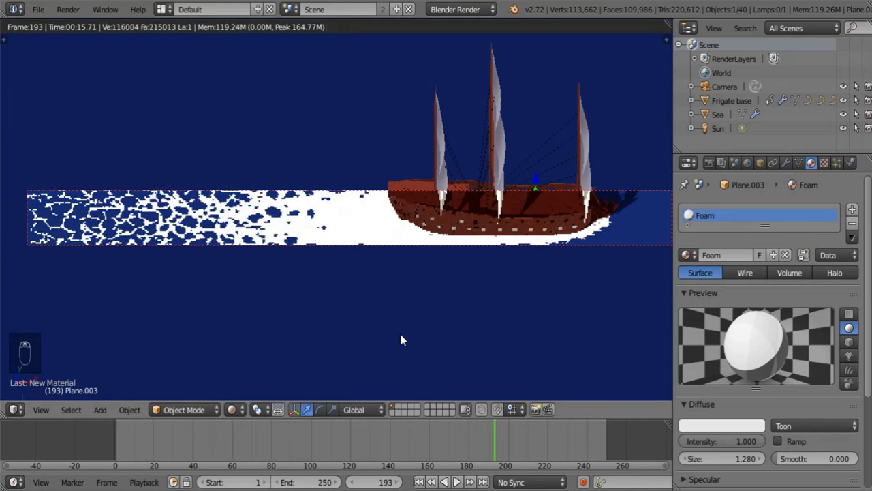
left_click(242, 411)
left_click(250, 360)
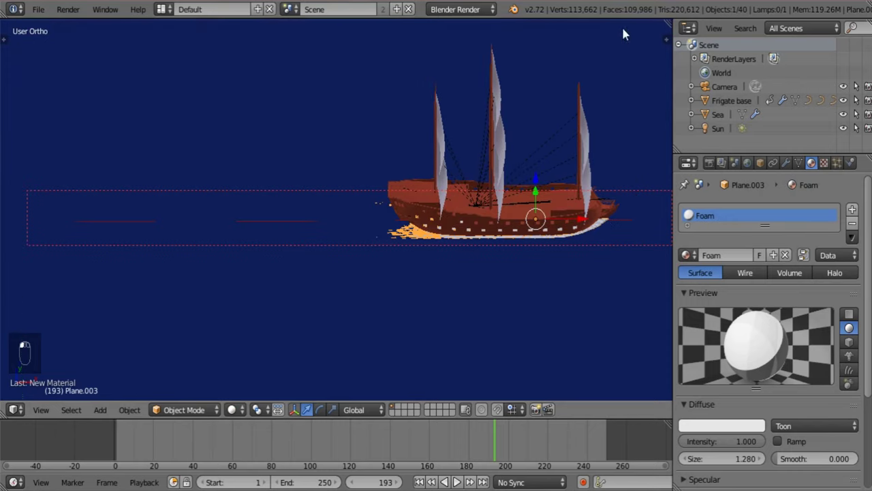
Split the 3D view to open a Node Editor beside it, and select the Sea to show its Foam texture nodes
left_click_drag(667, 38, 320, 51)
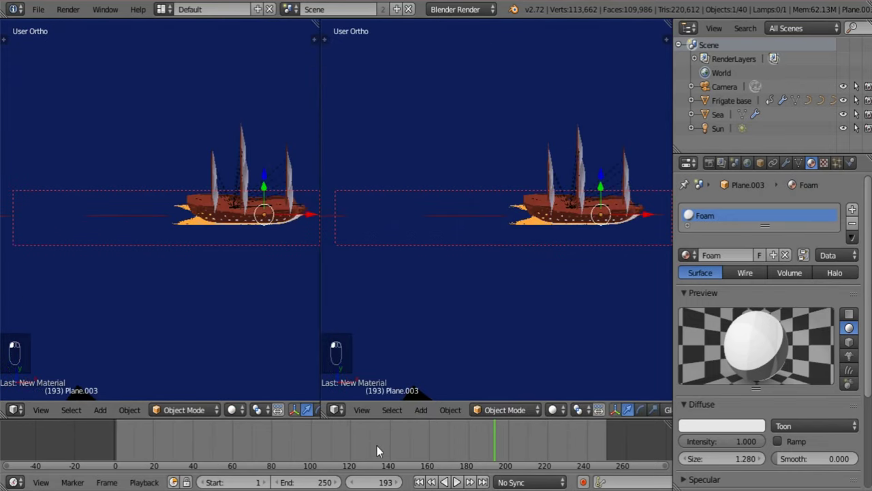
left_click(336, 409)
left_click(368, 239)
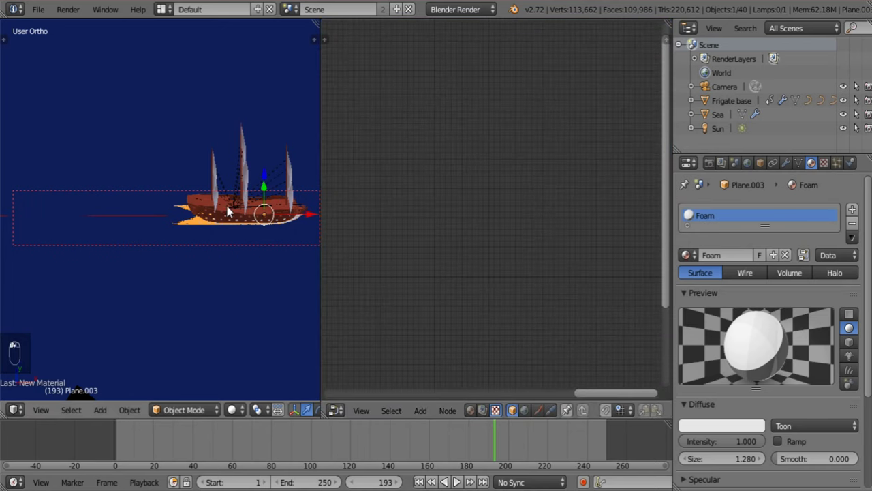
right_click(160, 265)
middle_click_drag(462, 208, 671, 164)
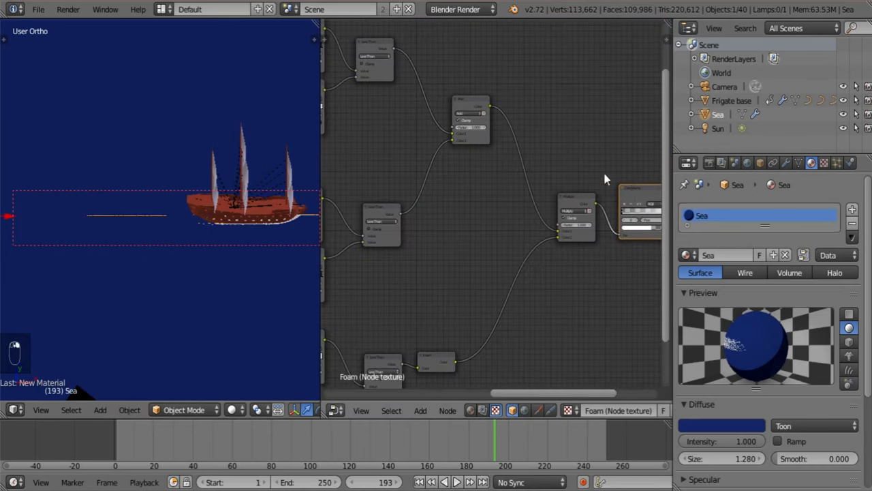
Move the Foam texture's Output node back through the node tree to just above the Less Than node beside the first color ramps
middle_click_drag(606, 177, 470, 294)
left_click_drag(610, 278, 412, 135)
middle_click_drag(401, 221, 533, 304)
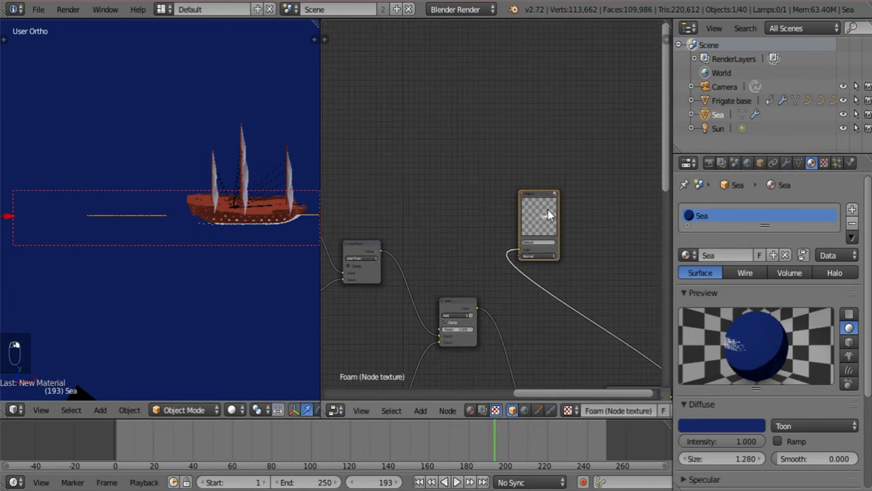
left_click_drag(548, 209, 390, 166)
middle_click_drag(375, 177, 472, 204)
middle_click_drag(303, 184, 257, 274)
scroll(257, 274, "up", 3)
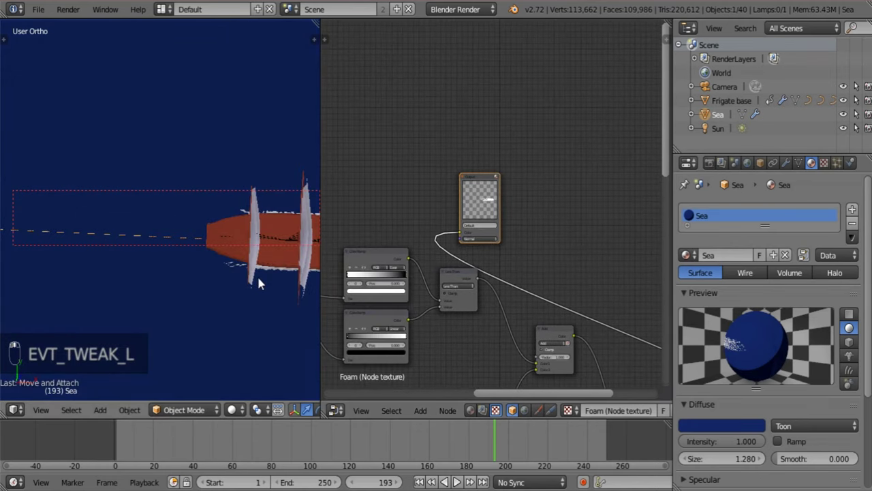
middle_click_drag(306, 230, 287, 186, "shift")
middle_click_drag(281, 233, 289, 202)
Reposition the Output node farther up and clear of the color ramp and Less Than nodes
middle_click_drag(457, 192, 519, 209)
scroll(510, 269, "up", 5)
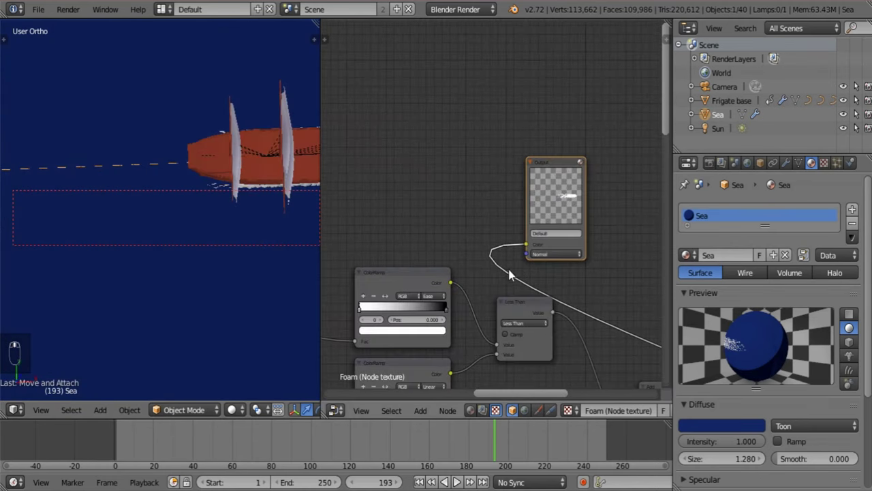
left_click_drag(529, 171, 425, 107)
left_click_drag(455, 139, 630, 111)
scroll(478, 197, "down", 5)
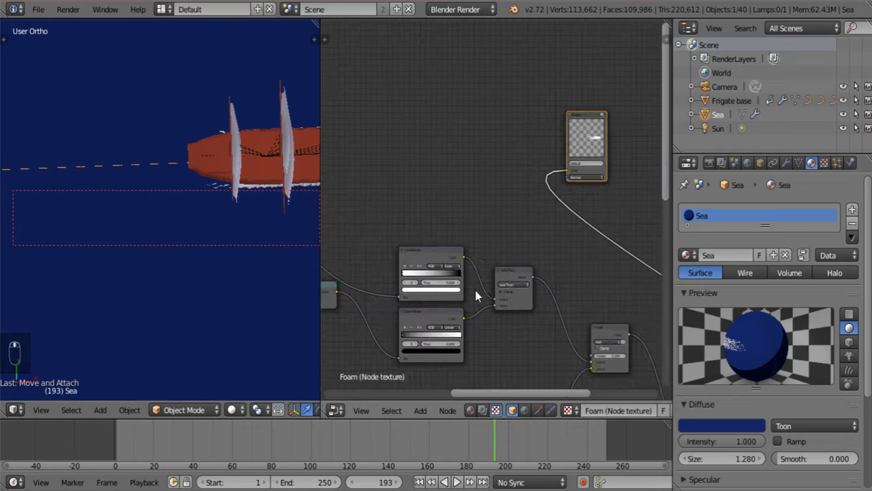
Add a Viewer node to the Foam node texture and place it above the Add node
middle_click_drag(514, 280, 428, 188)
middle_click_drag(451, 156, 450, 206)
key("shift+a")
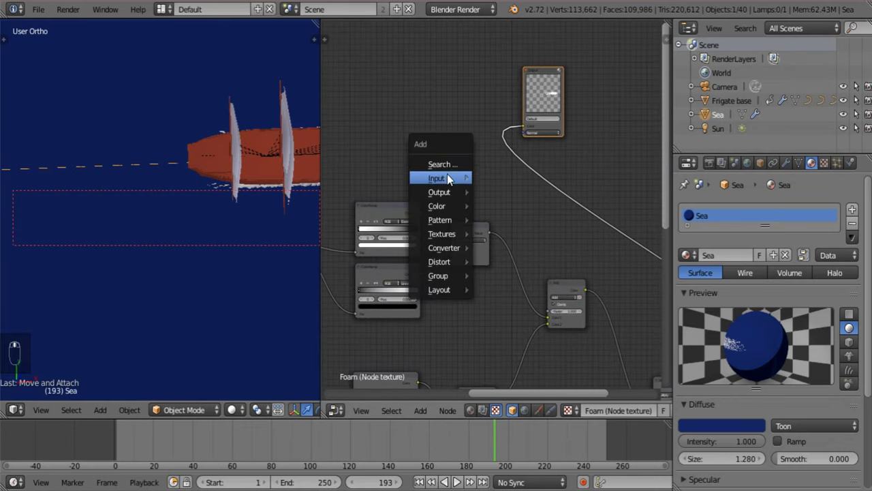
mouse_move(450, 213)
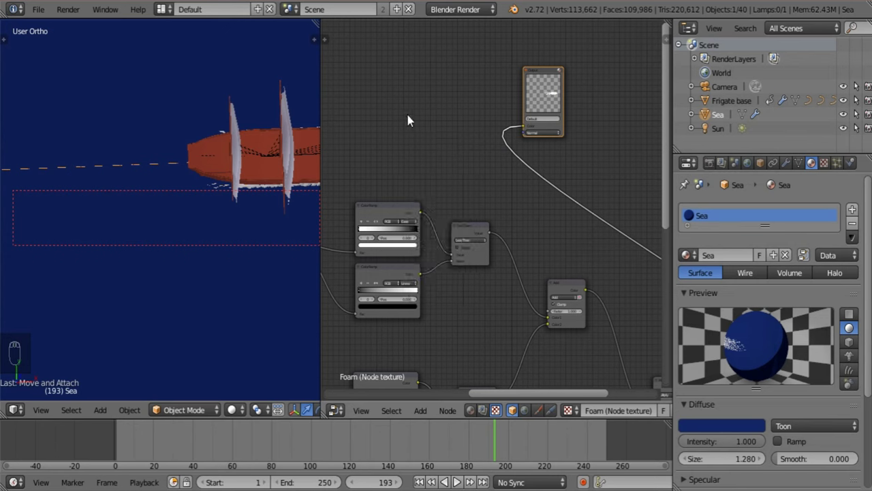
key("shift+a")
mouse_move(414, 144)
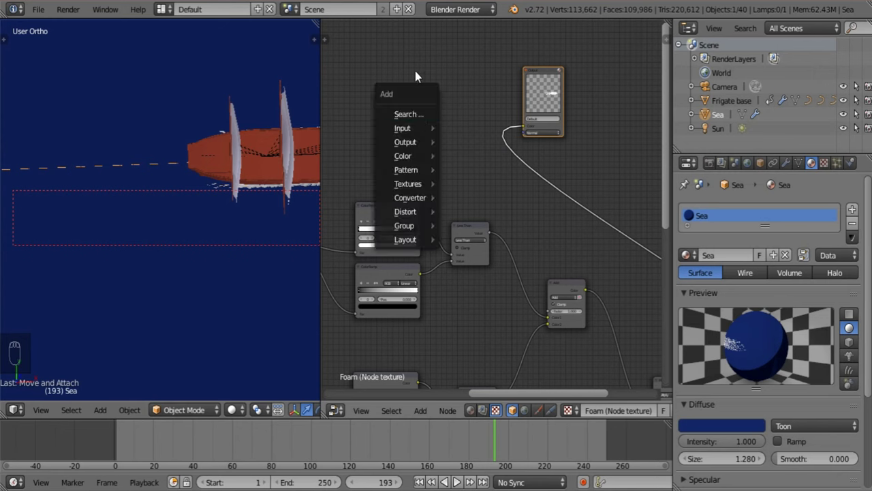
left_click(477, 158)
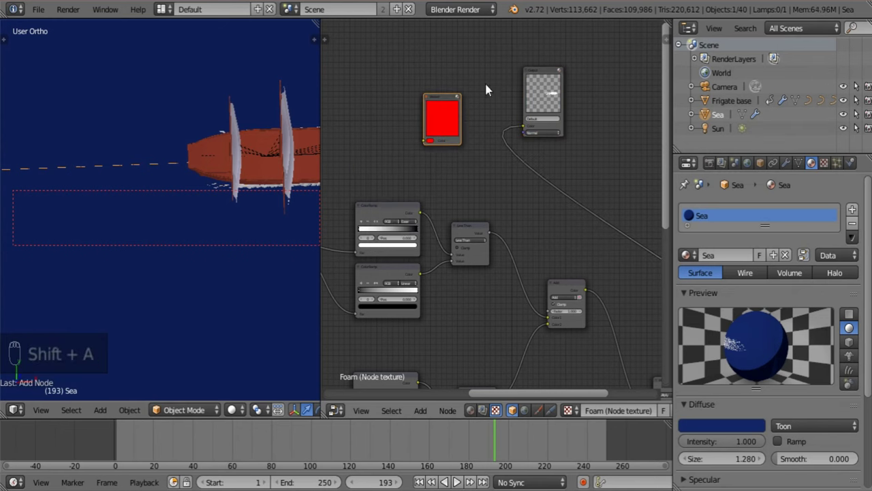
left_click(630, 163)
Link the output of the Less Than node above the Add node's inputs to the Viewer node
scroll(519, 240, "up", 3)
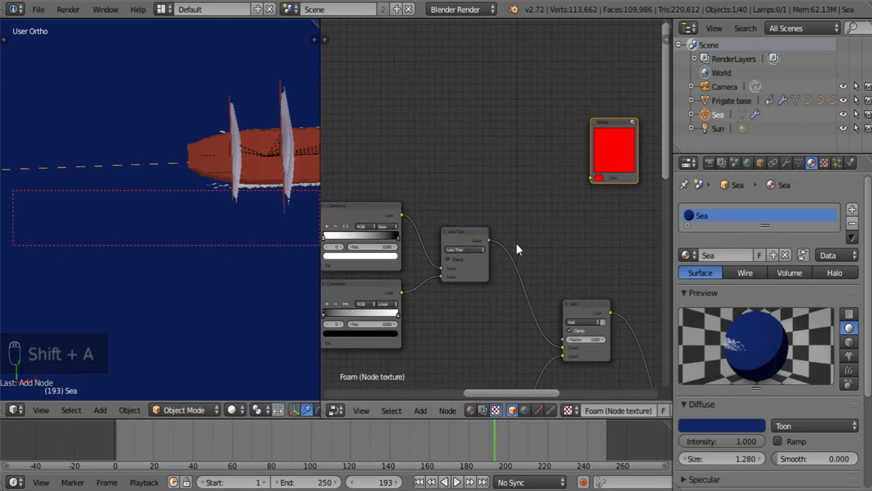
left_click_drag(488, 242, 600, 184)
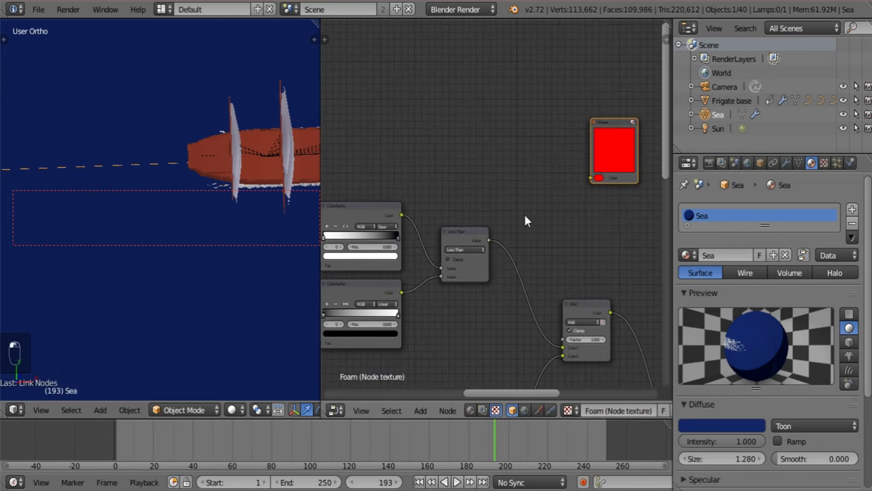
left_click_drag(489, 240, 597, 178)
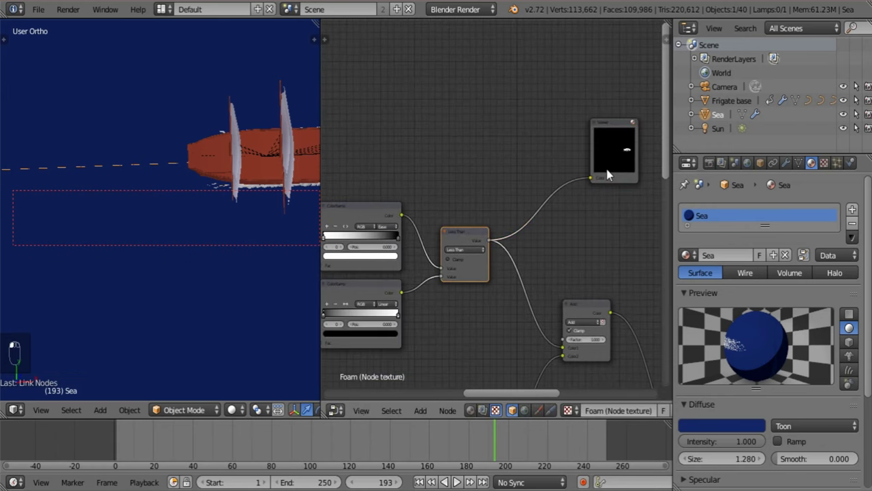
Move the Viewer node down beside the lower Less Than node and link that node's output to it
middle_click_drag(466, 248, 451, 184)
scroll(452, 194, "down", 4)
left_click_drag(484, 335, 557, 136)
left_click_drag(570, 114, 522, 343)
scroll(450, 244, "up", 6)
middle_click_drag(521, 343, 622, 219)
left_click_drag(606, 257, 471, 131)
Move the white stop to 0.142 and the grey stop to 0.847 on the Ease ColorRamp feeding the lower Less Than node
middle_click_drag(460, 200, 523, 225)
scroll(504, 236, "up", 4)
left_click_drag(447, 265, 454, 266)
left_click_drag(355, 266, 372, 266)
Reframe the ship's stern and switch the 3D view to Rendered shading
middle_click_drag(145, 207, 163, 253, "shift")
left_click(232, 409)
left_click(256, 370)
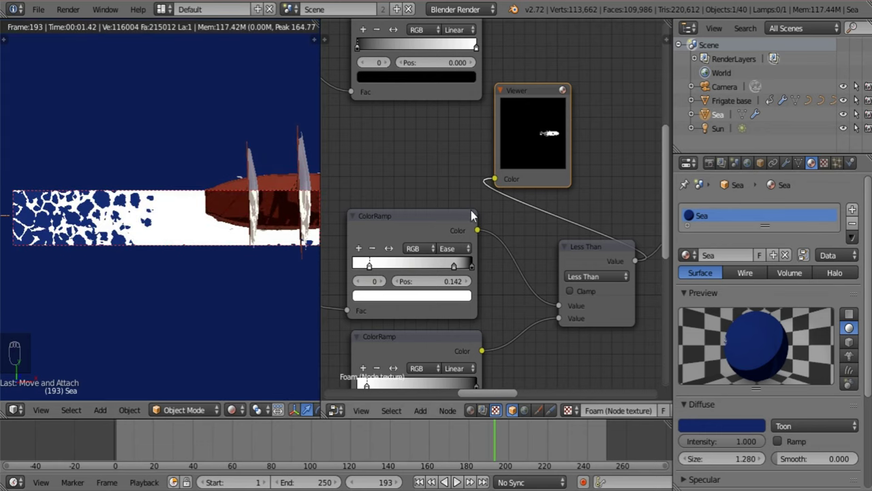
Remove the grey stop from the lower Less Than node's Ease ColorRamp and set its white stop to 0.530
left_click_drag(372, 264, 380, 264)
left_click(454, 265)
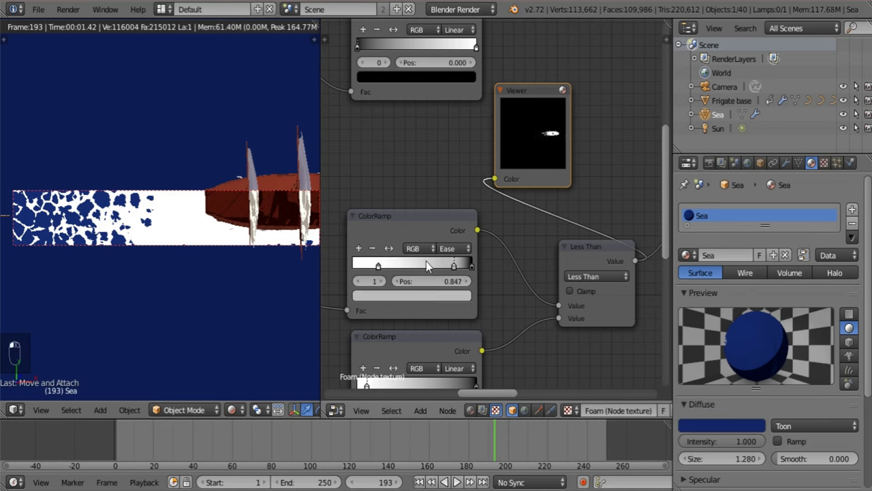
left_click(374, 248)
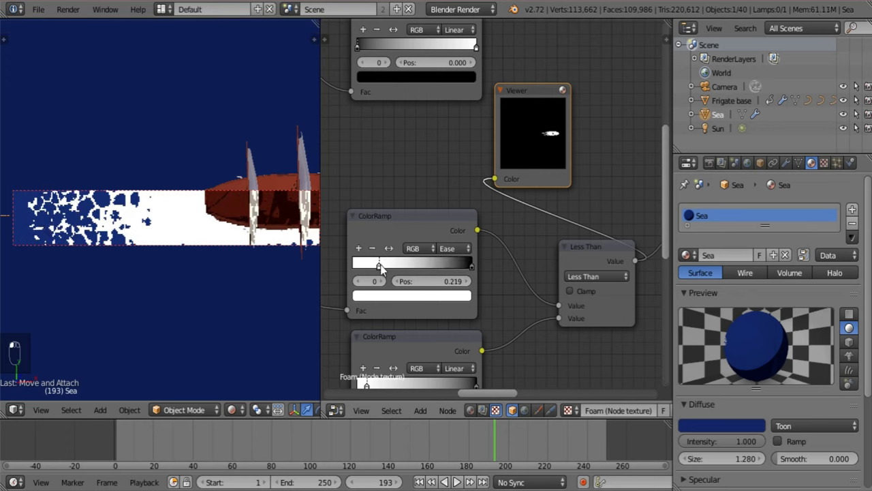
left_click_drag(380, 265, 405, 266)
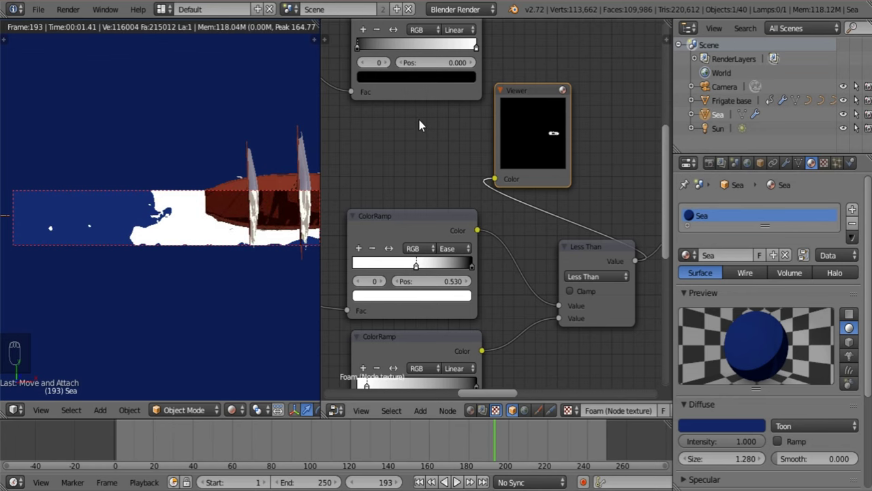
Link the upper Less Than node's output to the Viewer node and place the Viewer just beneath it
middle_click_drag(418, 116, 419, 237)
middle_click_drag(377, 126, 373, 255)
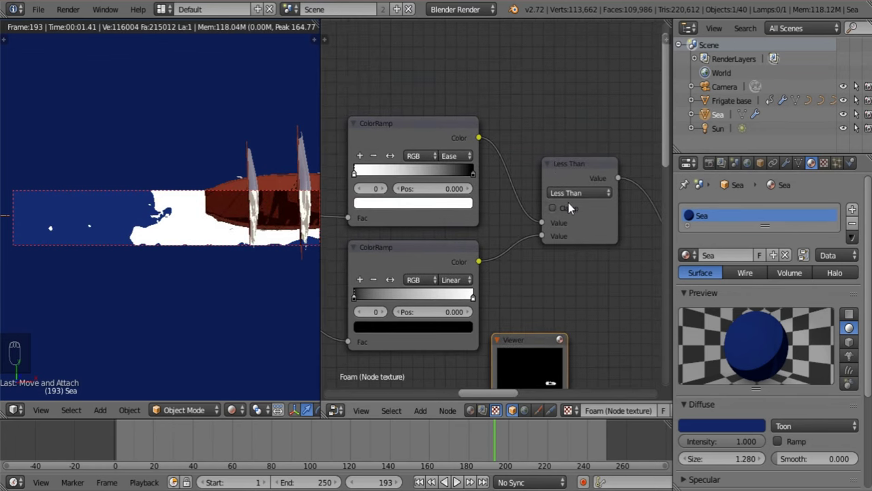
middle_click_drag(568, 207, 473, 137)
left_click_drag(522, 107, 524, 117)
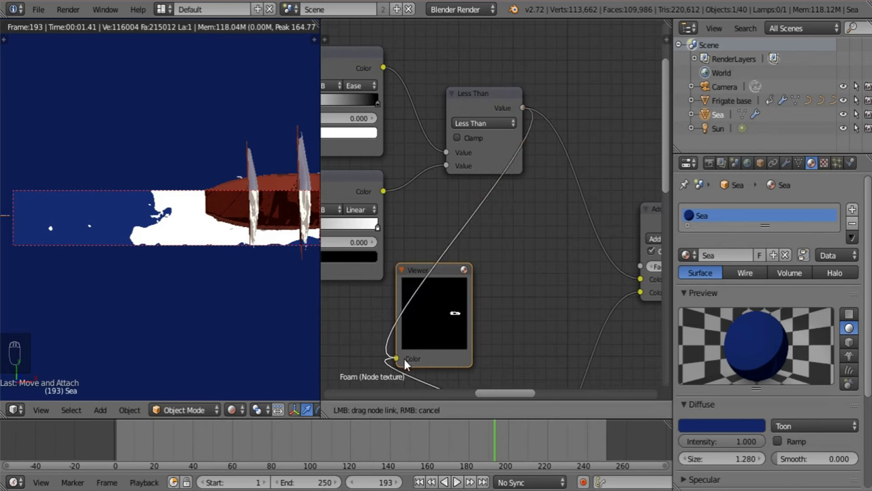
left_click_drag(404, 359, 397, 359)
left_click_drag(415, 326, 516, 263)
scroll(361, 155, "up", 1, "shift")
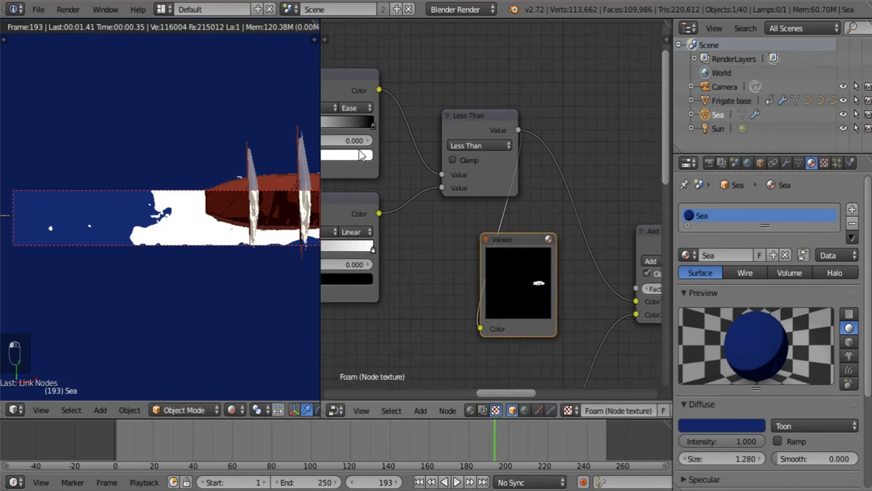
Set the black stop of the upper Less Than node's Ease ColorRamp to 0.073, and flip that ramp
scroll(361, 155, "left", 3, "ctrl")
mouse_move(331, 132)
left_mouse_down()
mouse_move(363, 132)
mouse_move(329, 133)
left_mouse_up()
left_click_drag(444, 135, 332, 136)
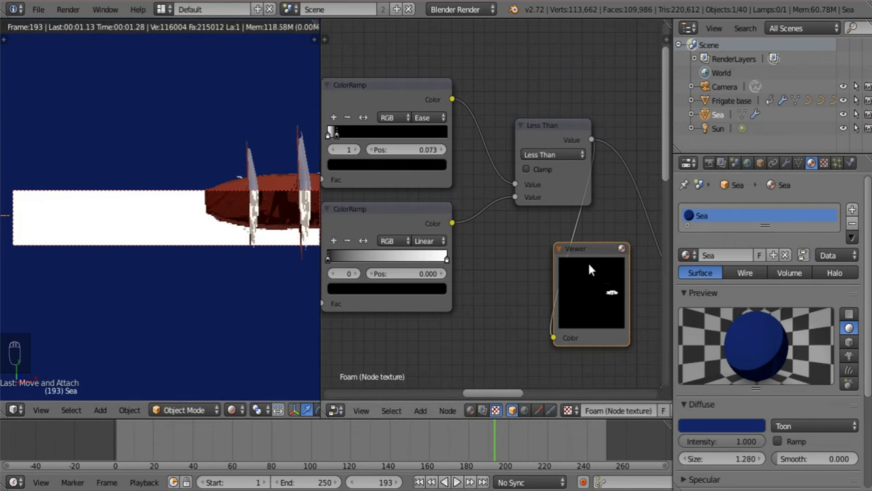
left_click(363, 119)
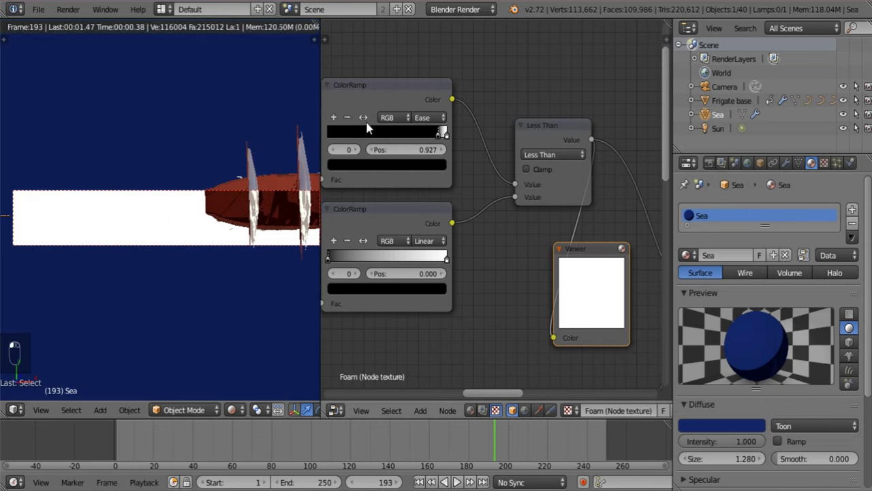
Shift the flipped ramp's inner black stop away from its white end stop and change the white stop's color to black
left_click_drag(437, 134, 412, 135)
left_click(446, 135)
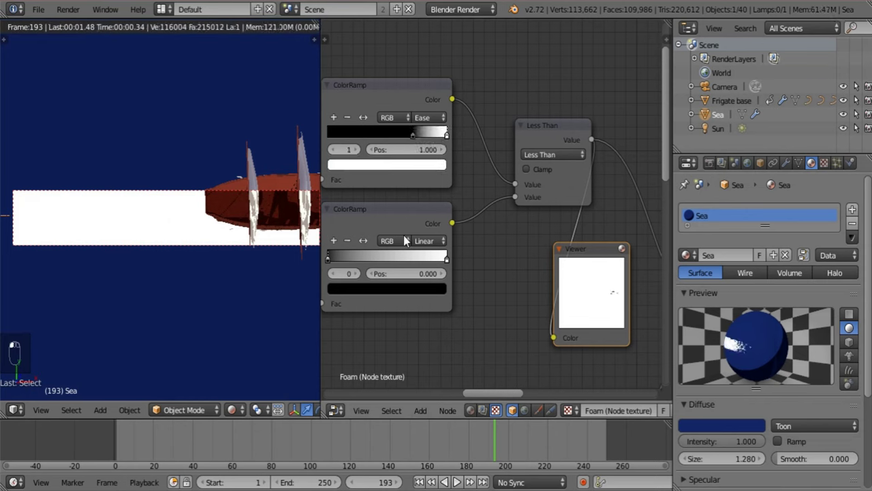
left_click(418, 165)
left_click(422, 166)
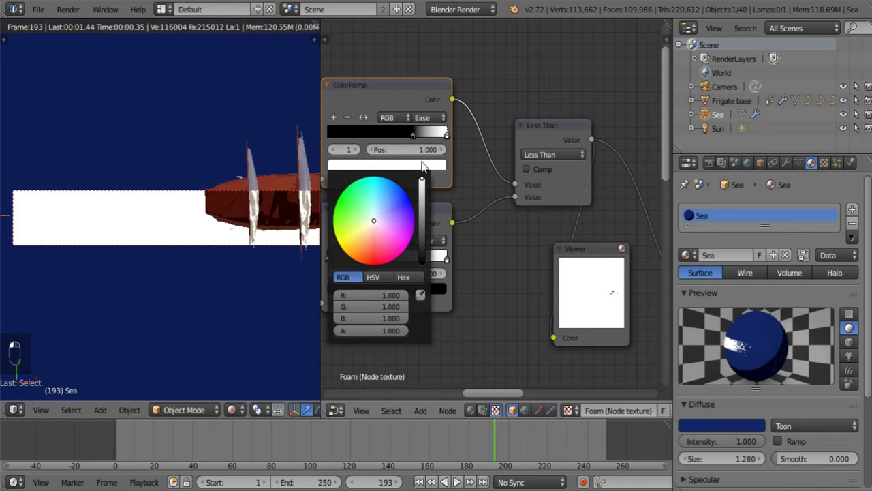
left_click_drag(421, 180, 424, 293)
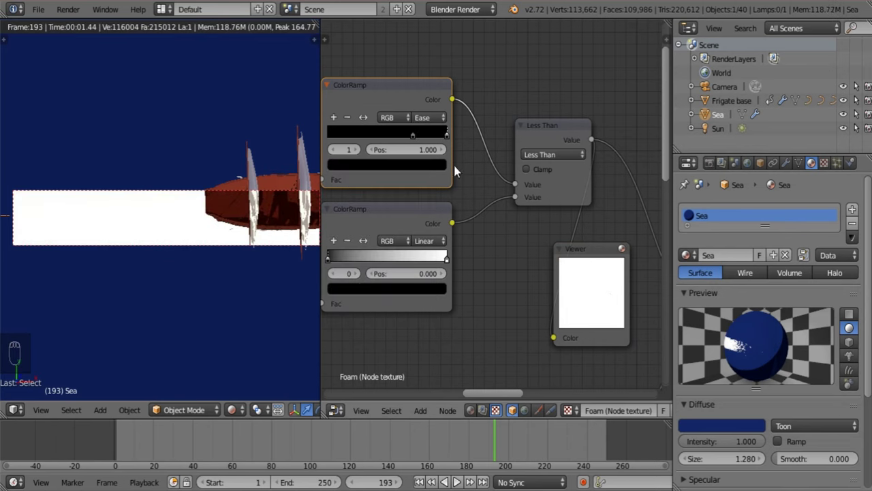
Change the upper Less Than node's operation to Greater Than
left_click(544, 154)
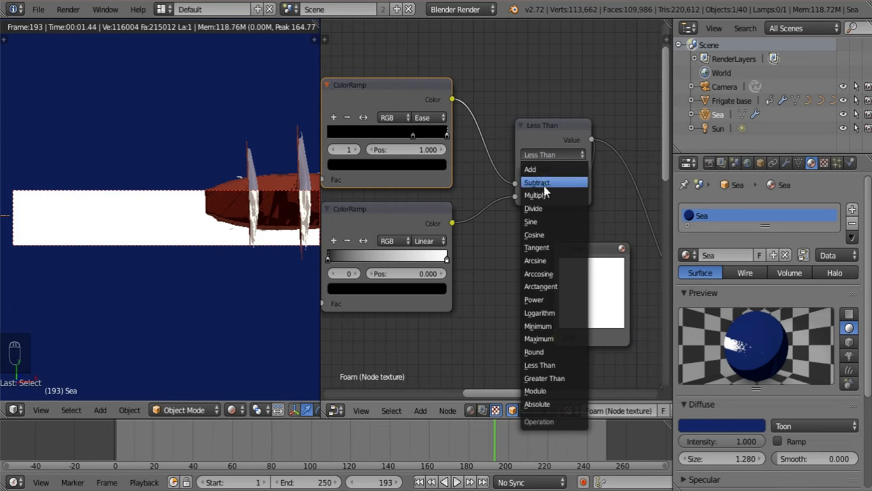
left_click(552, 380)
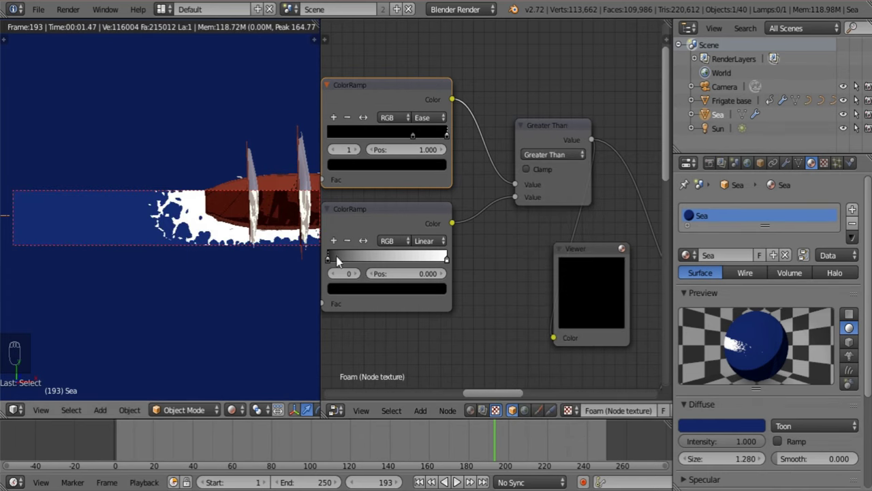
middle_click_drag(466, 209, 475, 186)
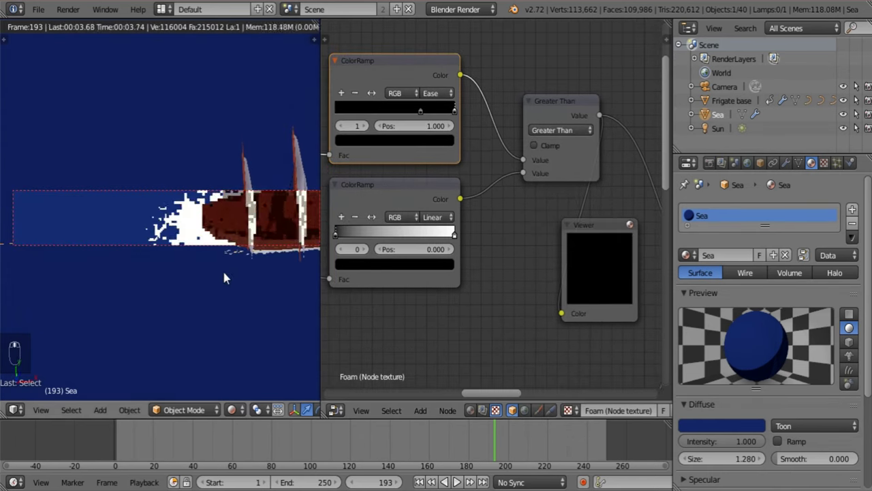
middle_click_drag(412, 268, 461, 256)
scroll(421, 242, "up", 1)
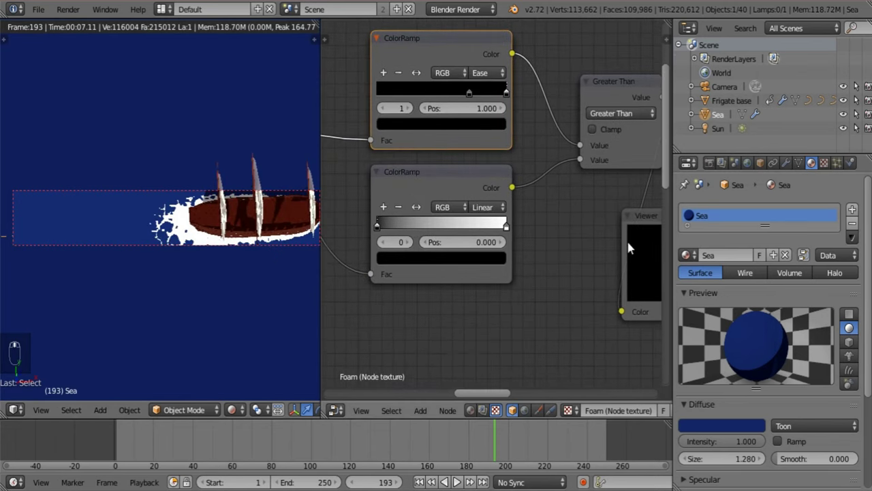
Bring the Viewer node back above the remaining Less Than node and connect its input to that node's output
left_click_drag(628, 242, 533, 250)
middle_click_drag(541, 249, 442, 44)
left_click_drag(474, 87, 537, 133)
middle_click_drag(402, 219, 461, 196)
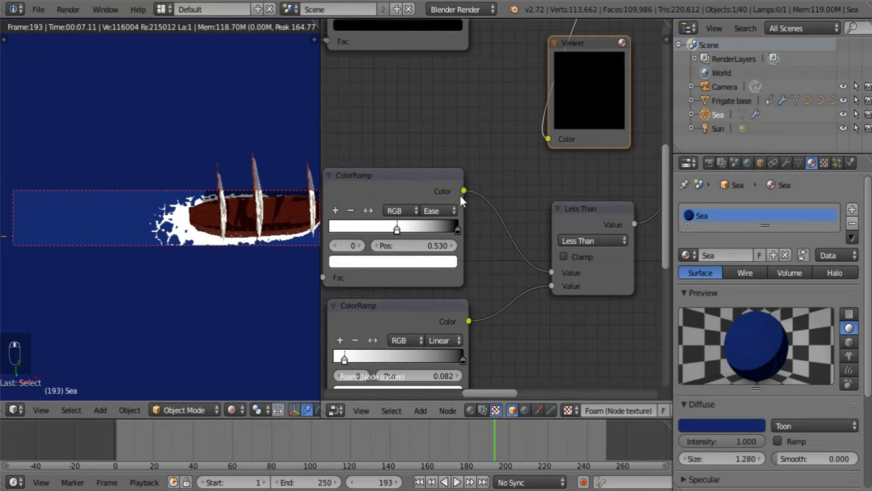
middle_click_drag(528, 183, 430, 216)
left_click_drag(535, 256, 486, 205)
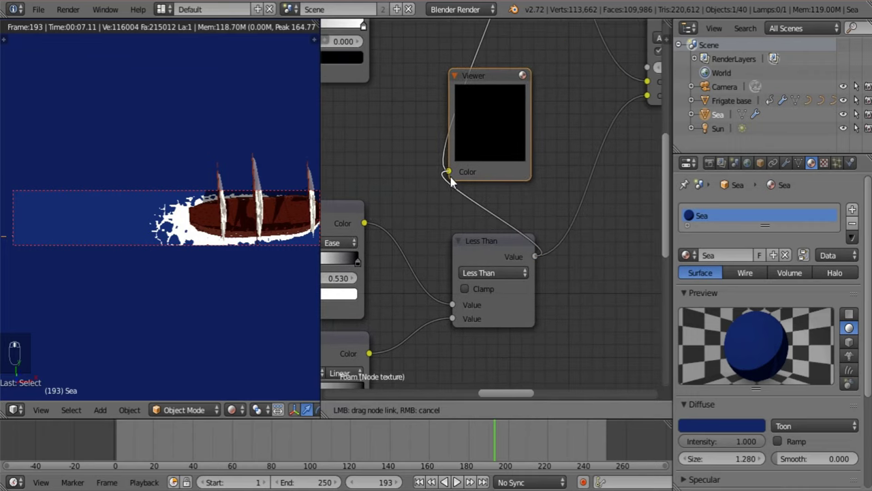
left_click_drag(451, 181, 449, 174)
Set the Less Than node's Linear ColorRamp to Ease interpolation, with its white stop at 0.000 and black stop at 0.391
middle_click_drag(417, 199, 481, 187)
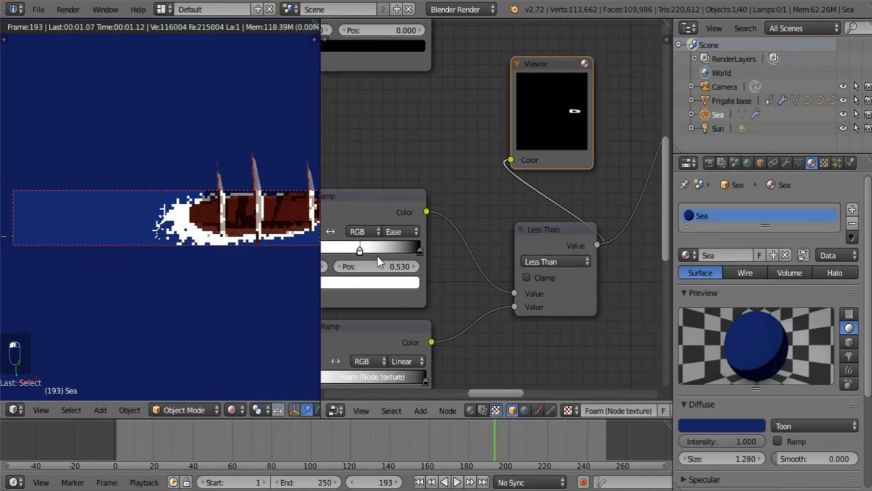
middle_click_drag(407, 236, 449, 201)
left_click_drag(351, 342, 324, 351)
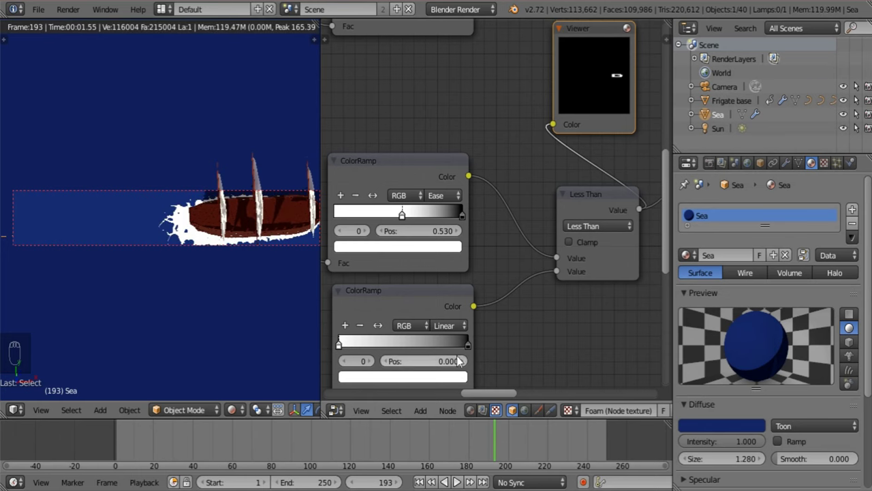
left_click(444, 325)
left_click(450, 310)
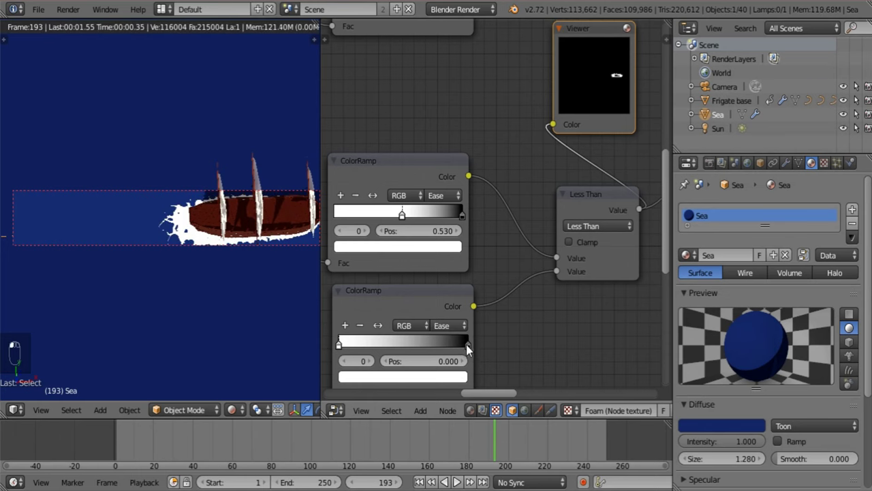
left_click_drag(466, 343, 390, 349)
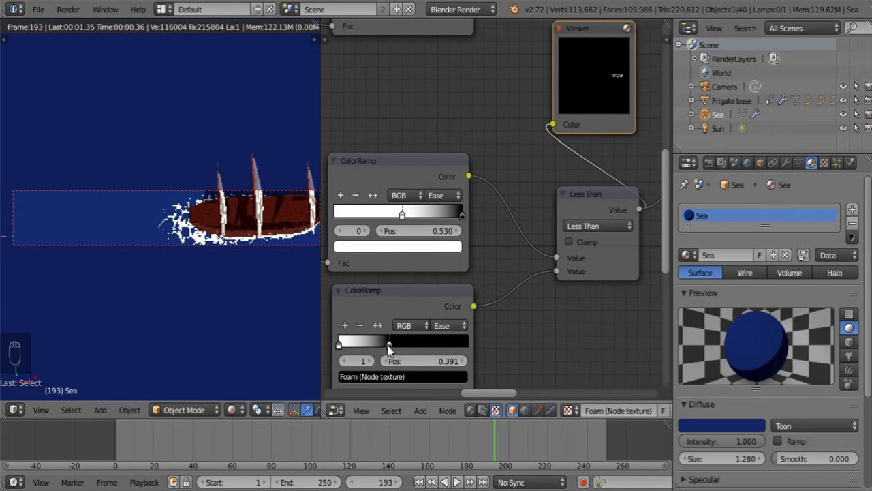
Set the white stop of the first ColorRamp feeding the Less Than node to 0.233
middle_click_drag(412, 259, 446, 299)
left_click_drag(433, 253, 400, 259)
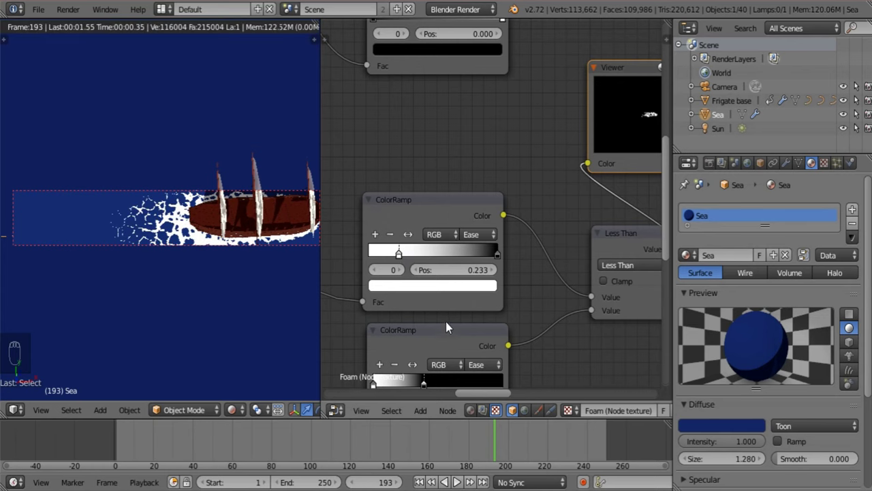
middle_click_drag(445, 318, 449, 278)
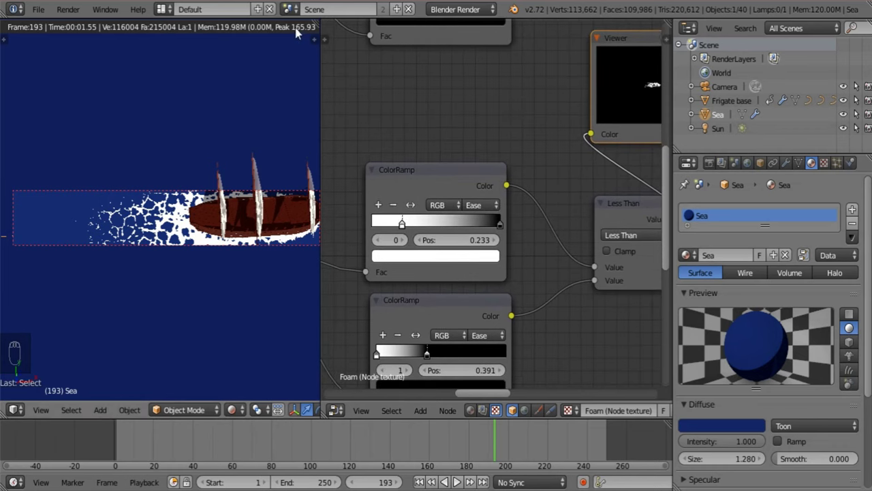
Delete the Viewer node above the Less Than node
middle_click_drag(570, 152, 412, 175)
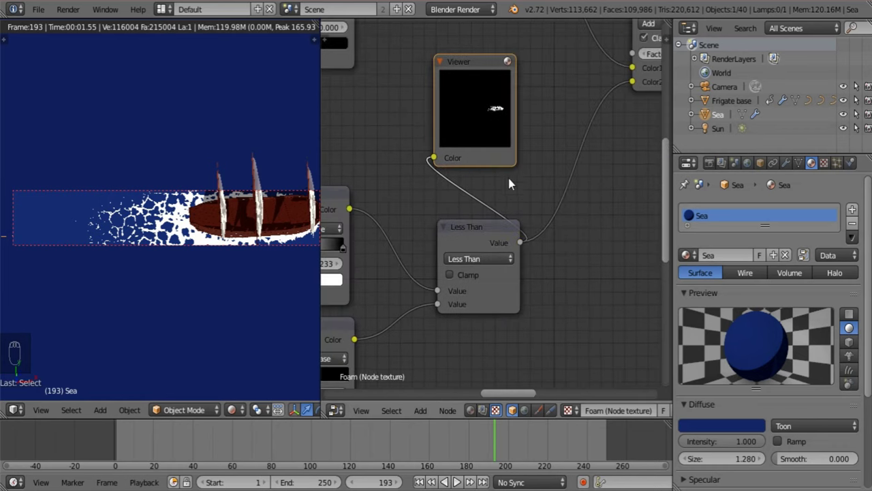
key("x")
scroll(477, 216, "down", 2)
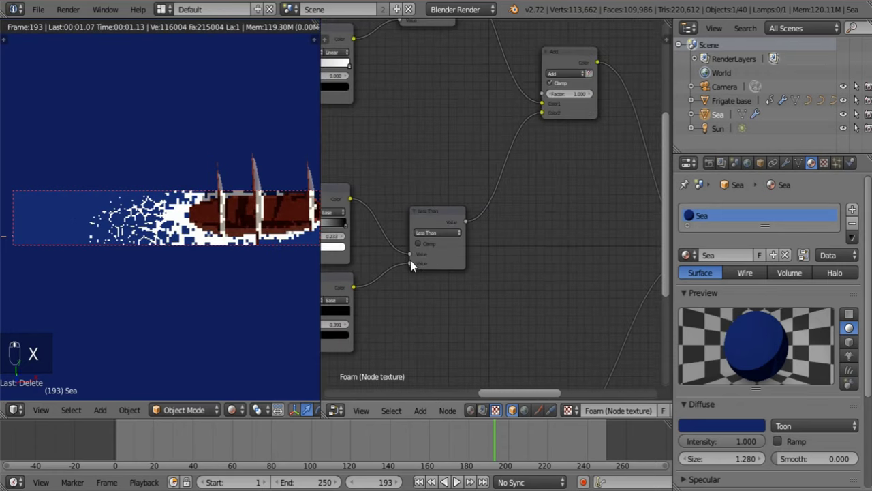
Add a new Viewer node below the Less Than node and link the output of its second ColorRamp to it
middle_click_drag(411, 261, 583, 240)
middle_click_drag(487, 234, 479, 216)
scroll(481, 270, "up", 2)
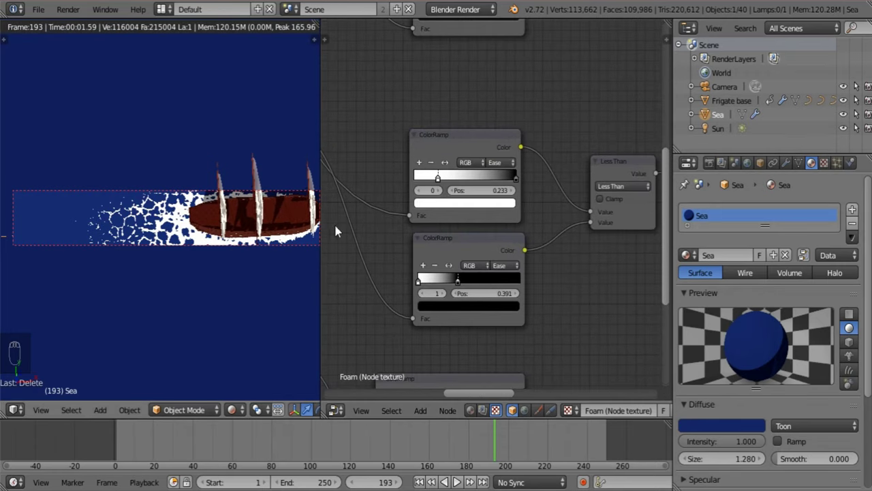
middle_click_drag(437, 249, 364, 222)
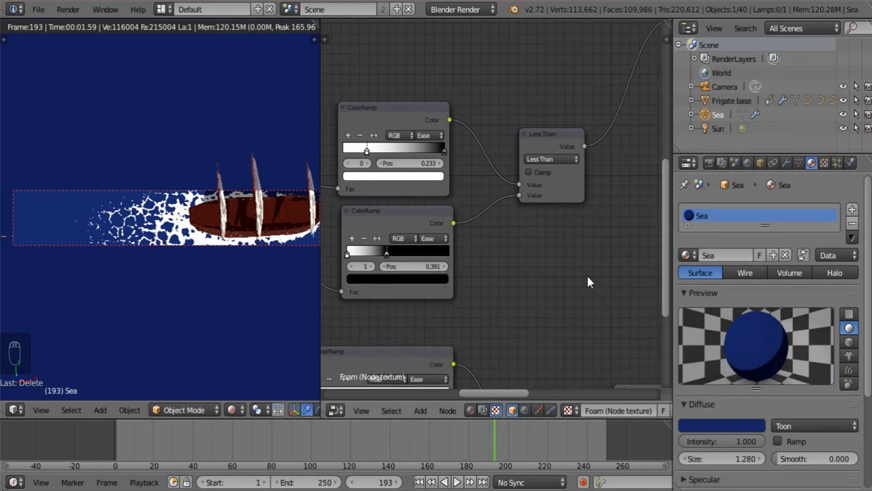
key("shift+a")
mouse_move(576, 273)
left_click(619, 288)
left_click(430, 211)
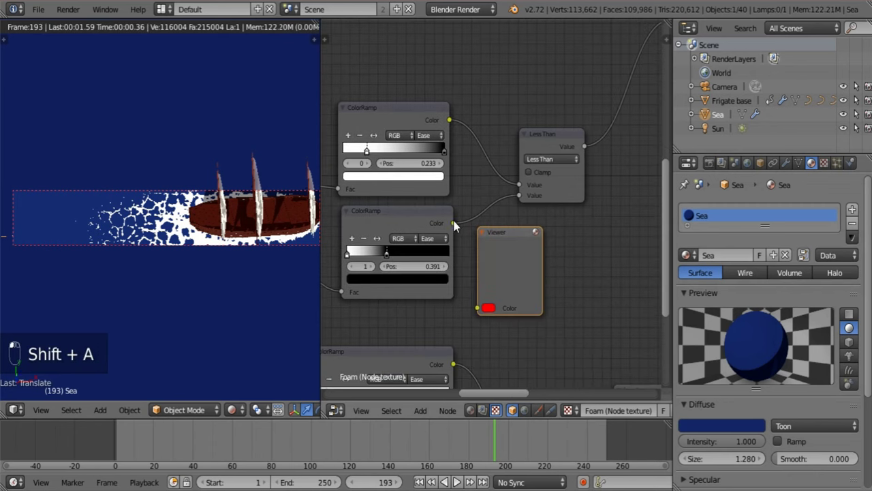
left_click_drag(453, 223, 482, 308)
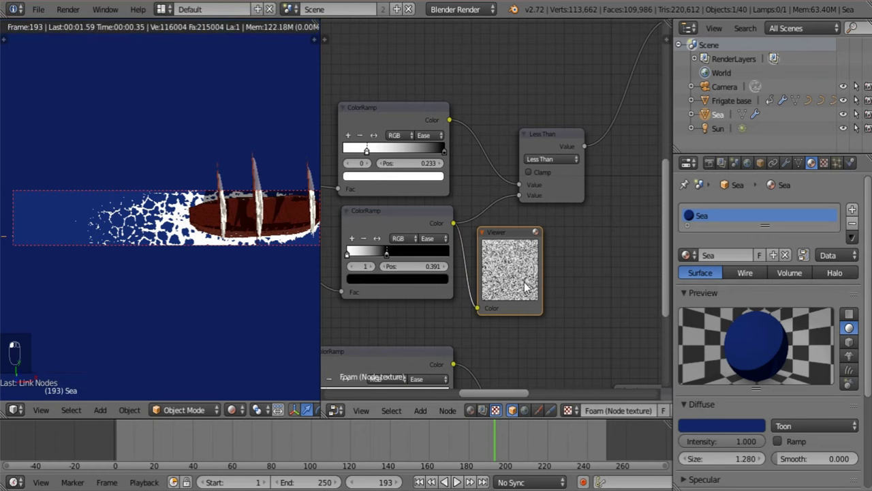
Move the Viewer node farther from the ColorRamp and insert a Scale distort node on the link between them
left_click_drag(525, 285, 631, 272)
middle_click_drag(553, 282, 572, 246)
key("shift+a")
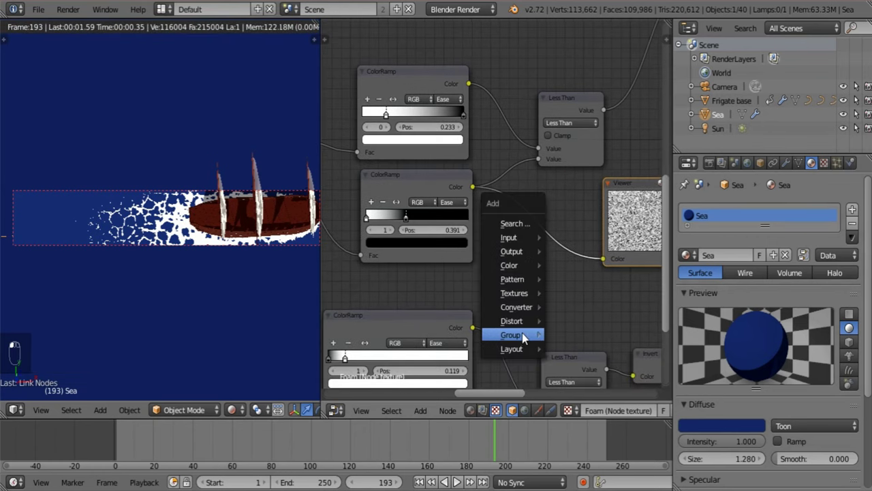
mouse_move(523, 325)
left_click(569, 326)
left_click(514, 214)
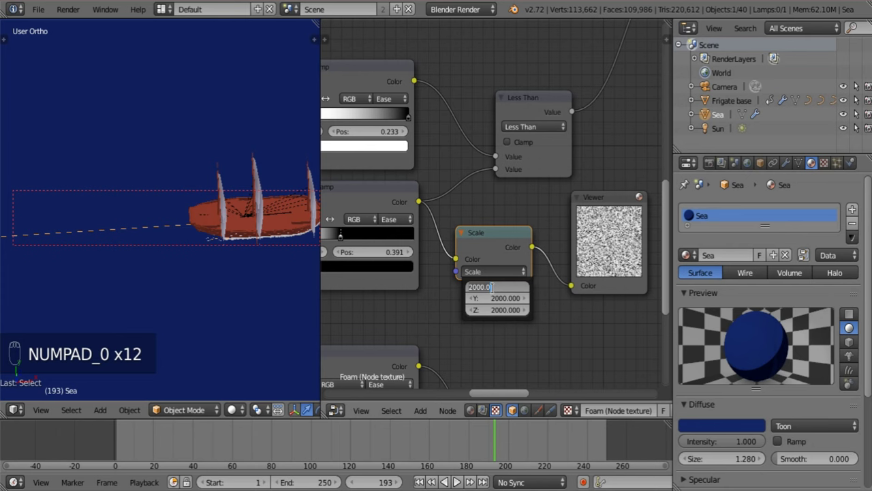
Set the Scale distort node's X and Y scale to 0.01 and its Z scale to 0
left_click(491, 287)
type("0.01")
key("Tab")
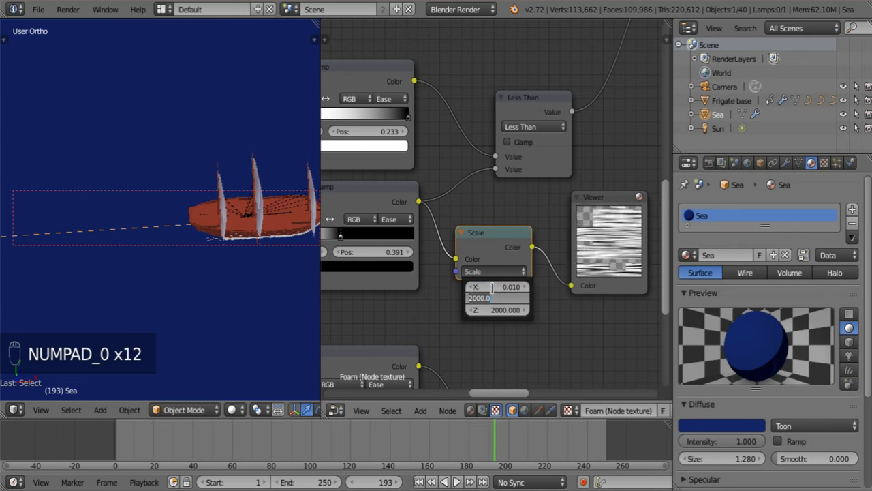
type(".01")
key("Tab")
type(".0")
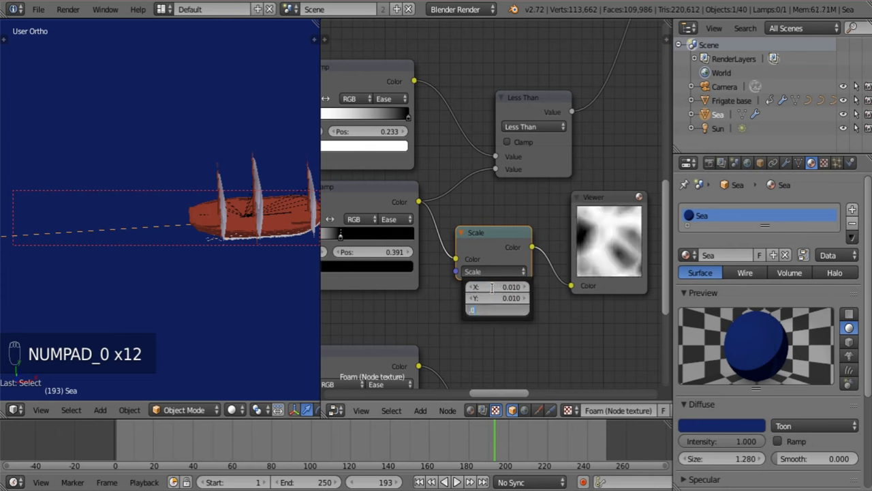
key("Return")
Set the Scale distort node's X, Y and Z scale to 0.02
left_click(496, 288)
type("0.02")
key("Tab")
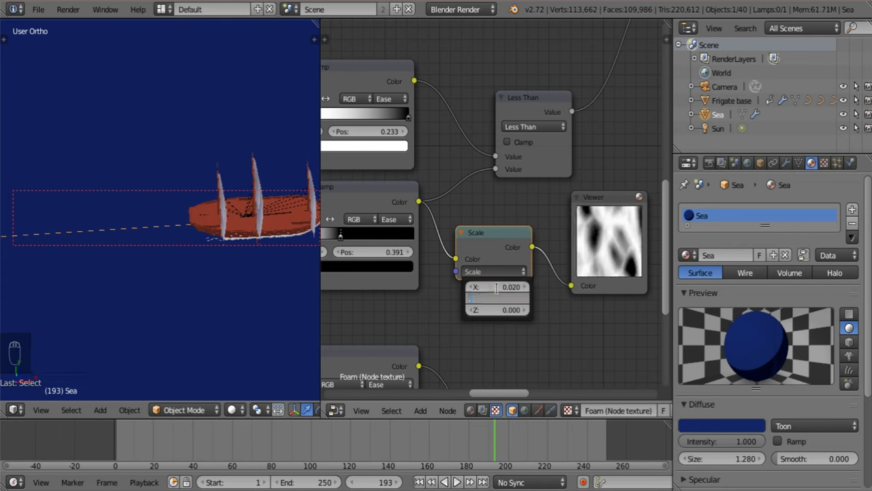
type(".02")
key("Tab")
type(".02")
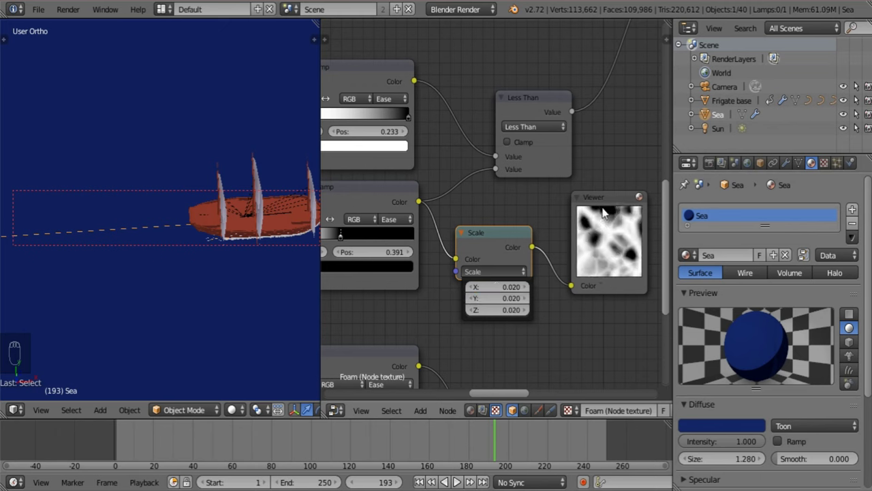
Delete the Viewer node and the Scale distort node below the Less Than node
middle_click_drag(459, 285, 601, 309)
middle_click_drag(514, 250, 276, 265)
left_click(545, 270)
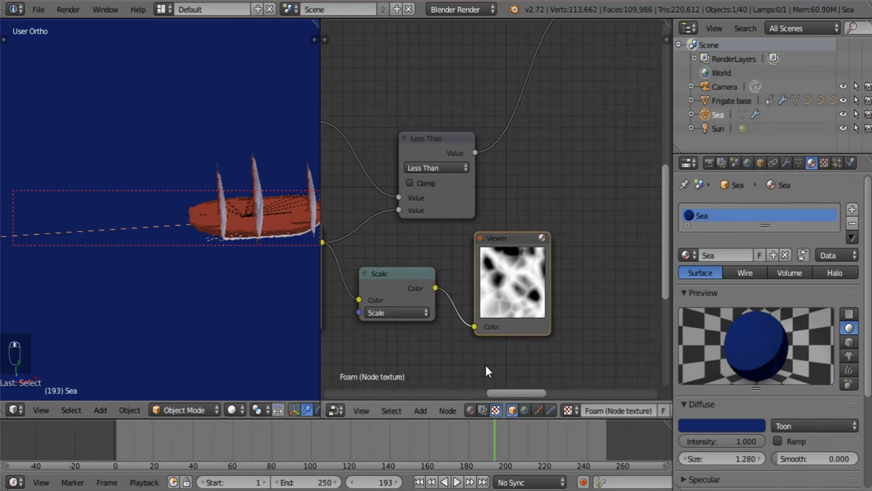
key("x")
left_click(386, 284)
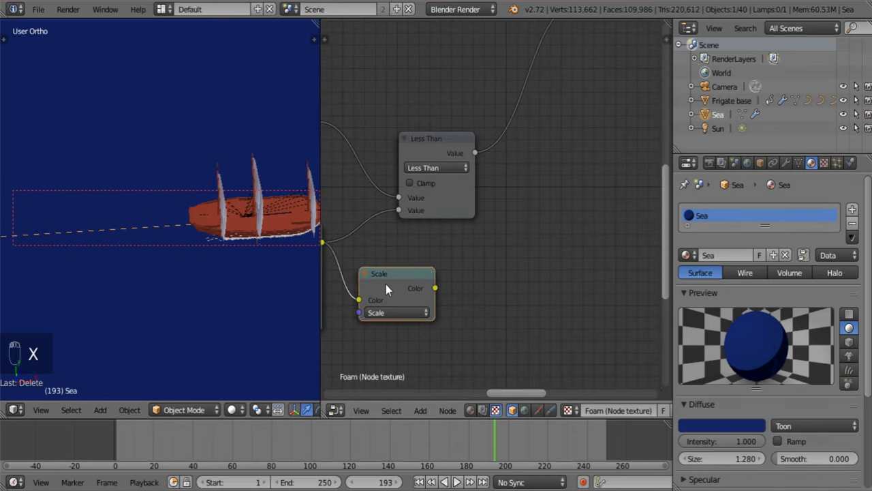
key("x")
Set the Size of the Voronoi F2-F1 Clouds node to 0.01 and show the ship in Rendered shading
scroll(538, 269, "down", 3)
middle_click_drag(393, 243, 411, 190)
middle_click_drag(266, 194, 272, 213)
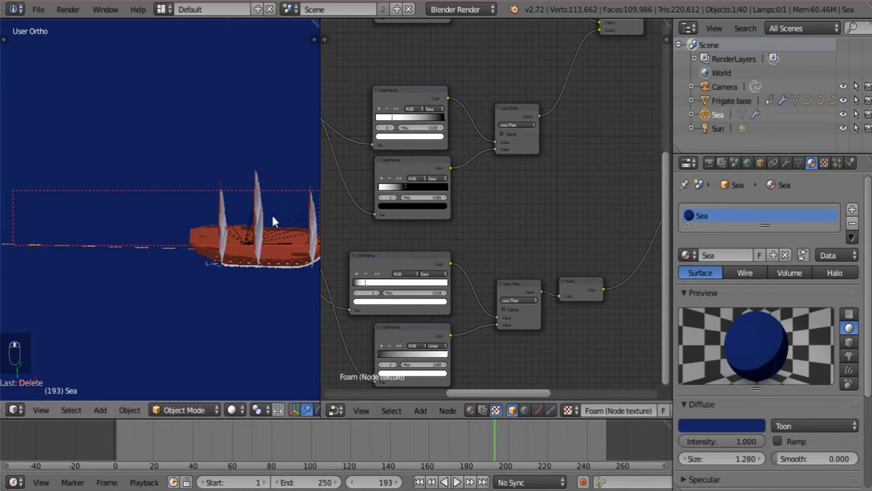
middle_click_drag(476, 173, 660, 201)
middle_click_drag(495, 246, 494, 244)
scroll(487, 259, "up", 4)
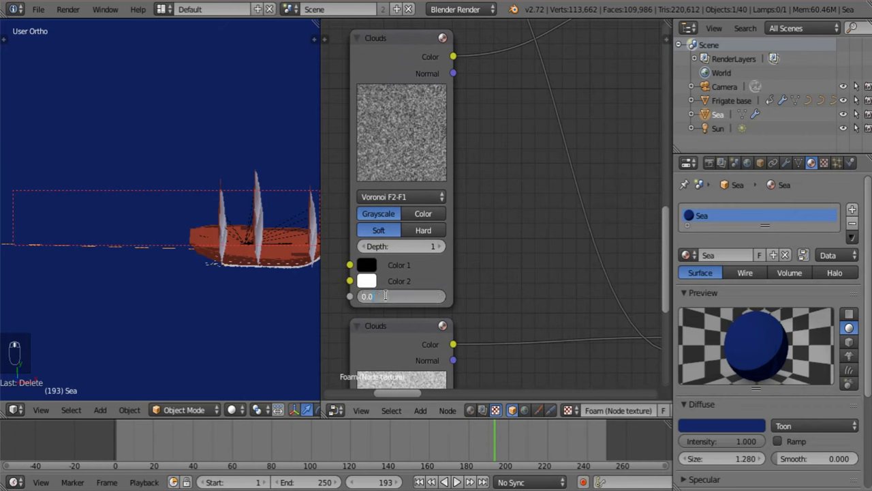
middle_click_drag(231, 233, 182, 169, "shift")
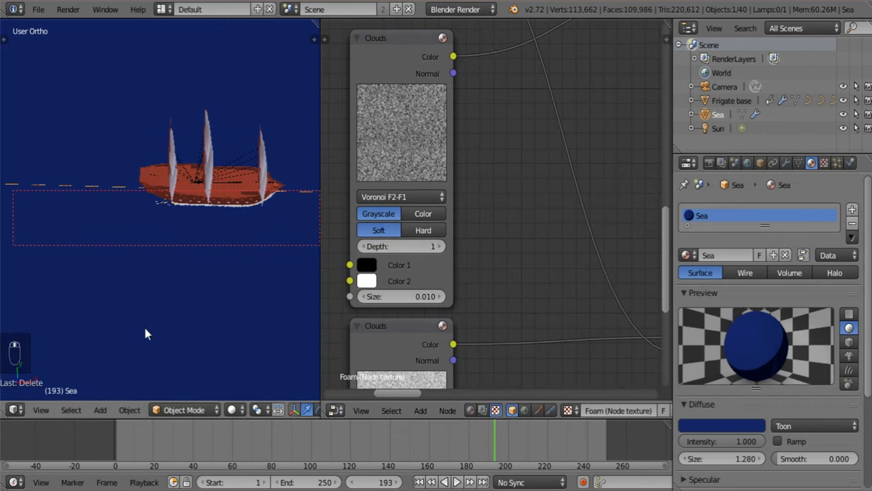
left_click(231, 410)
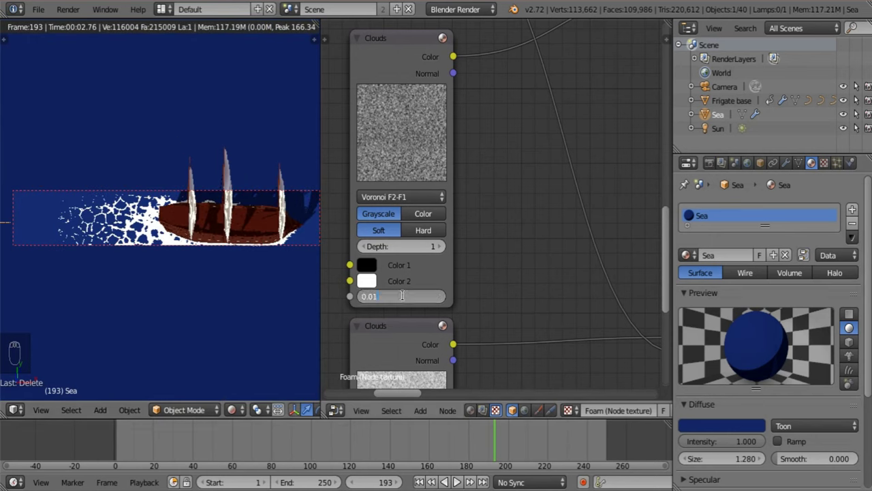
Try 0.005 and 0.008 as the Voronoi F2-F1 Clouds node's Size, and set it back to 0.01
type("5")
key("Return")
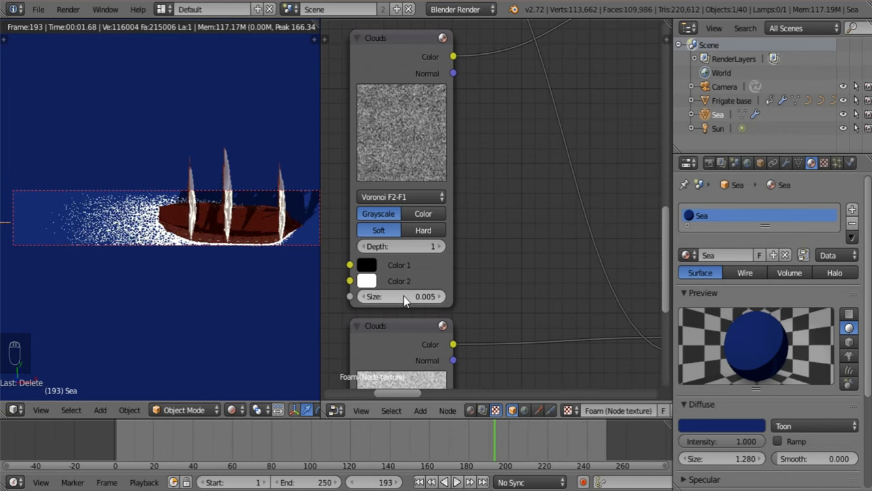
left_click(399, 296)
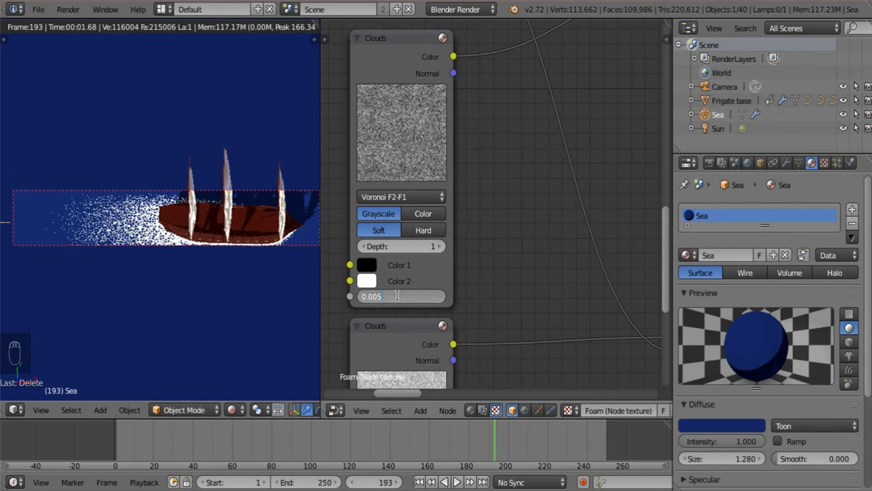
type("0.008")
key("Return")
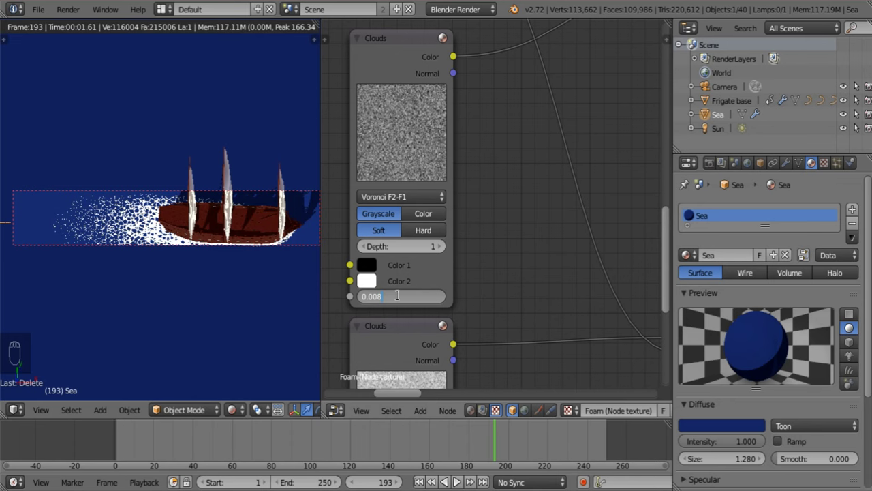
key("Return")
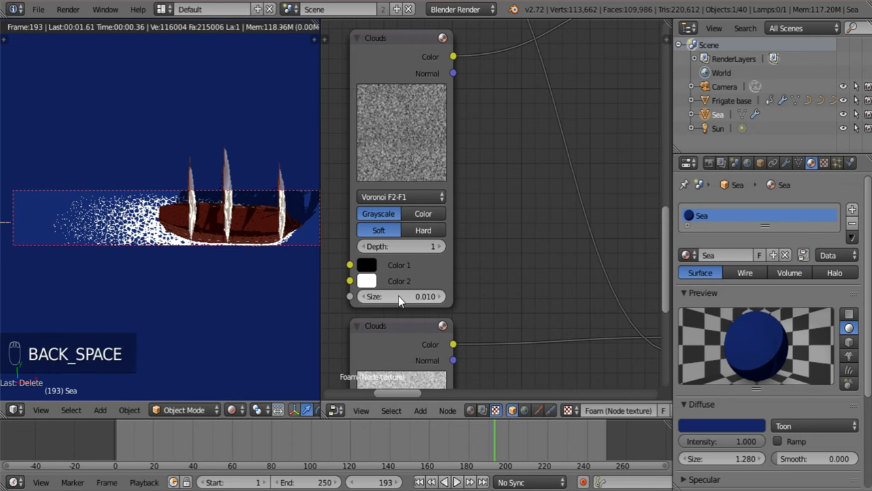
Expand the 3D view over the node editor and go to frame 216 to check the rendered foam wake
middle_click_drag(197, 281, 195, 265)
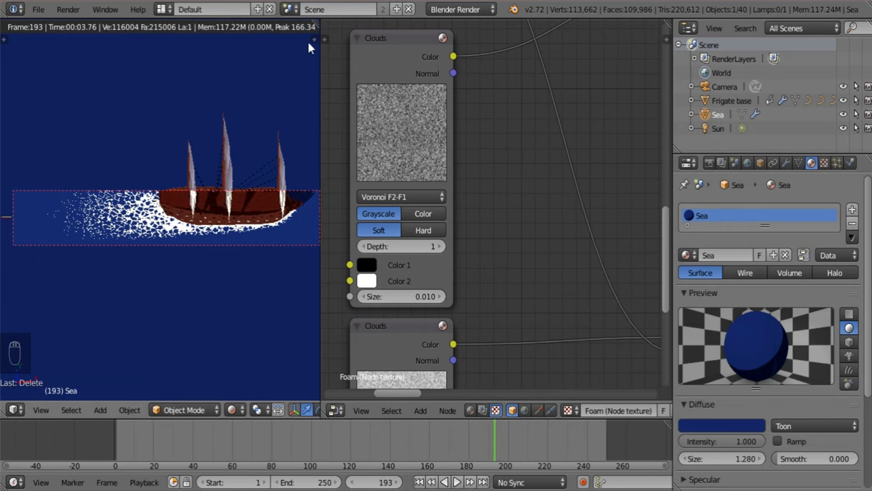
left_click_drag(313, 40, 374, 82)
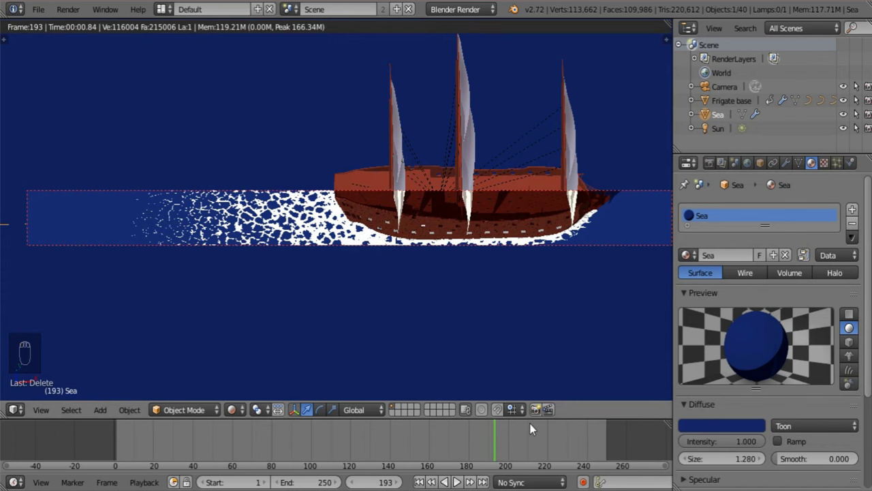
left_click(539, 442)
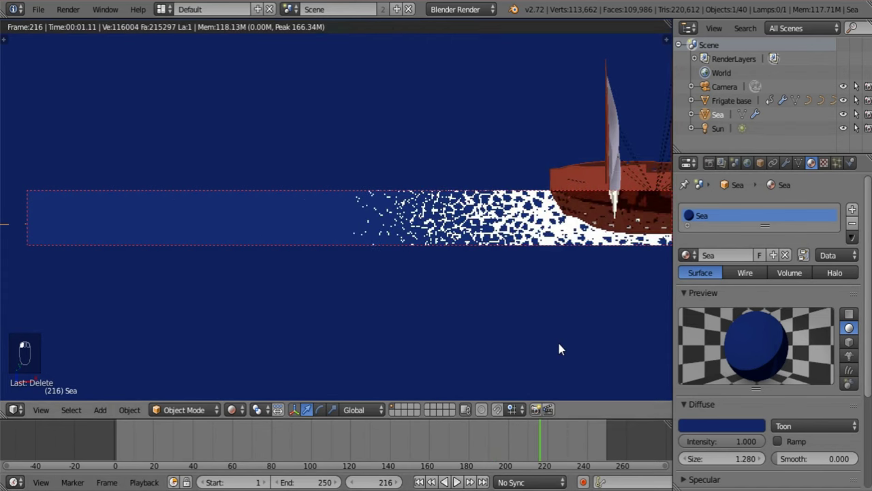
middle_click_drag(557, 338, 293, 333, "shift")
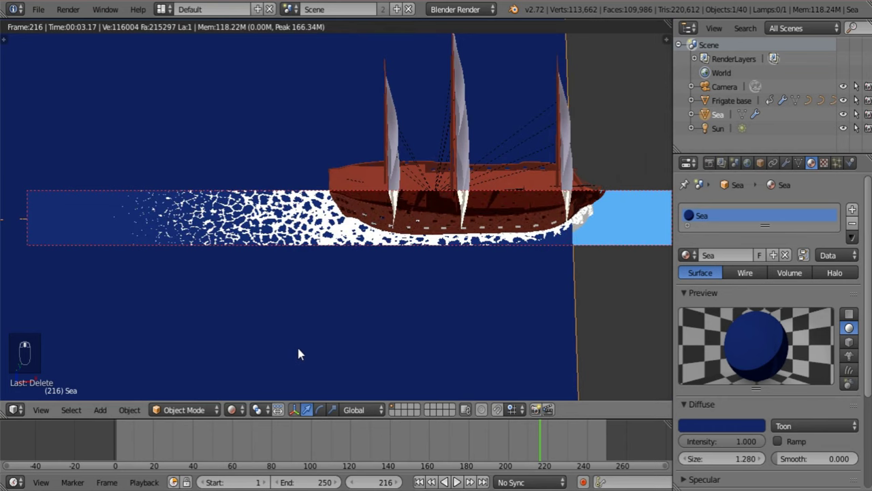
Switch the viewport back to Solid shading and save the file
left_click(230, 409)
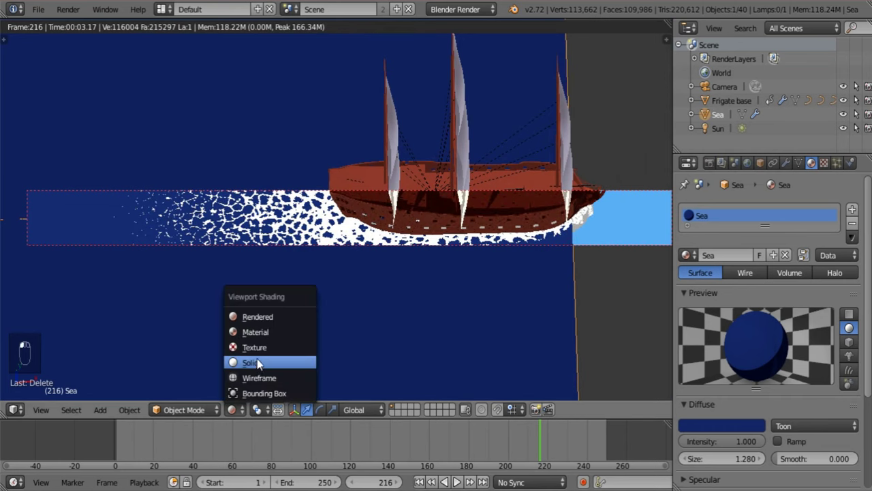
left_click(231, 362)
left_click(39, 9)
left_click(58, 114)
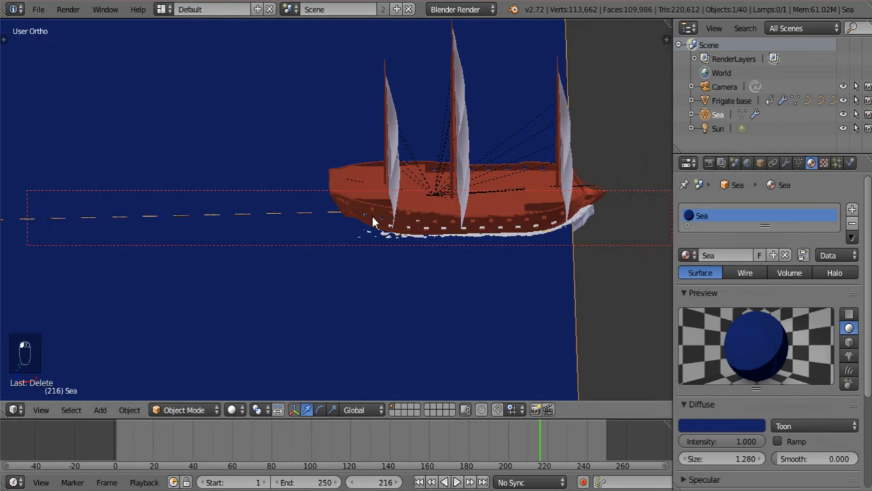
middle_click_drag(372, 216, 404, 331, "shift")
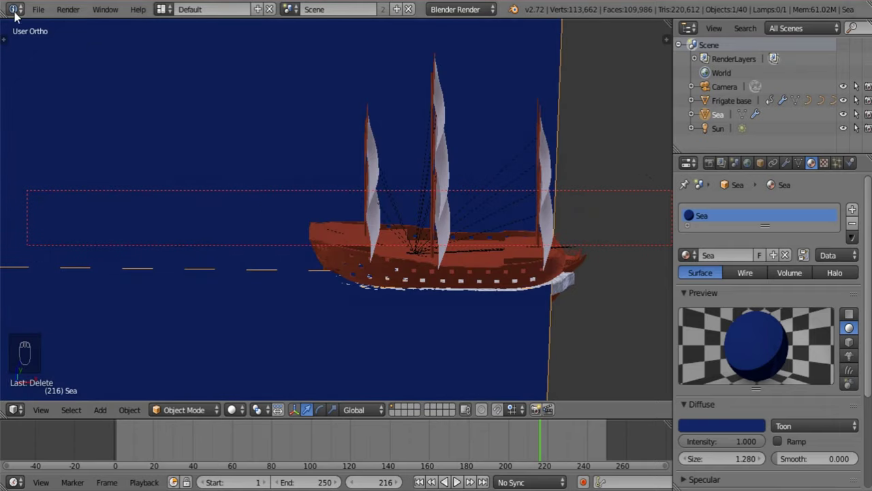
left_click(38, 9)
left_click(64, 116)
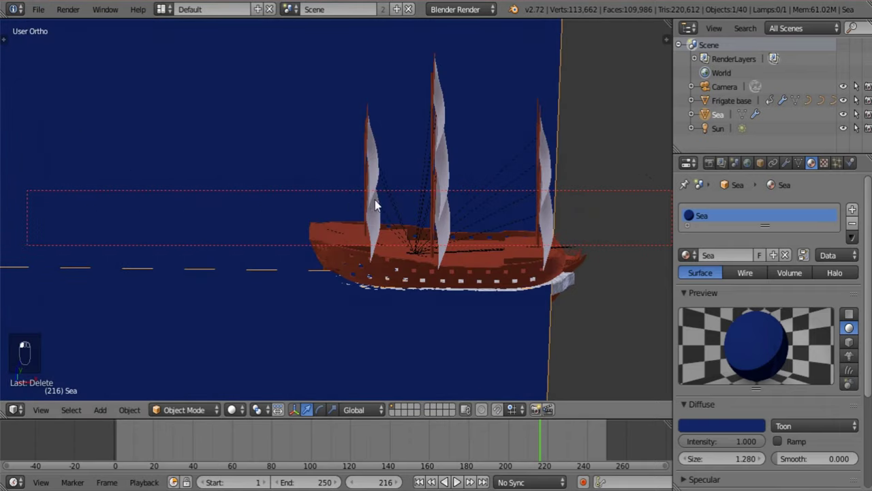
Go to frame 183 and examine the hull's waterline and the sea around the ship from several angles
scroll(375, 200, "down", 2)
middle_click_drag(218, 214, 390, 256, "shift")
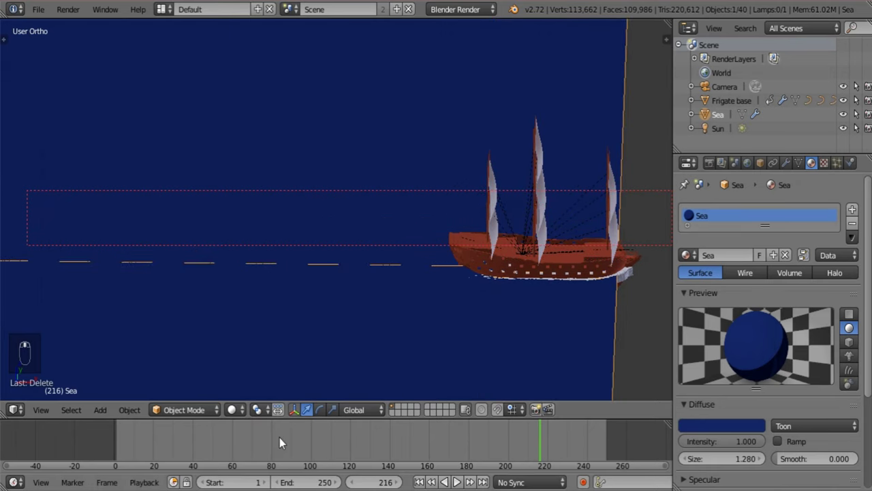
left_click_drag(323, 443, 475, 447)
middle_click_drag(410, 312, 369, 301)
scroll(369, 331, "up", 2)
middle_click_drag(369, 333, 378, 124, "shift")
scroll(306, 272, "up", 6)
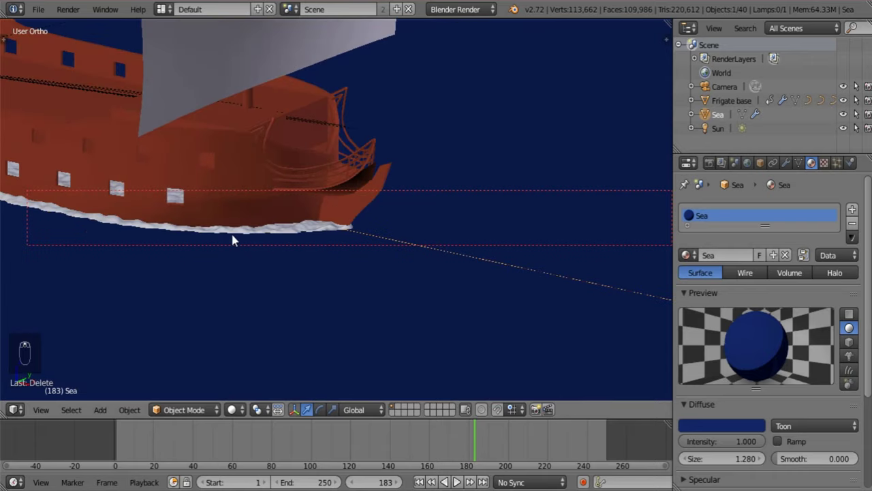
middle_click_drag(313, 187, 208, 263)
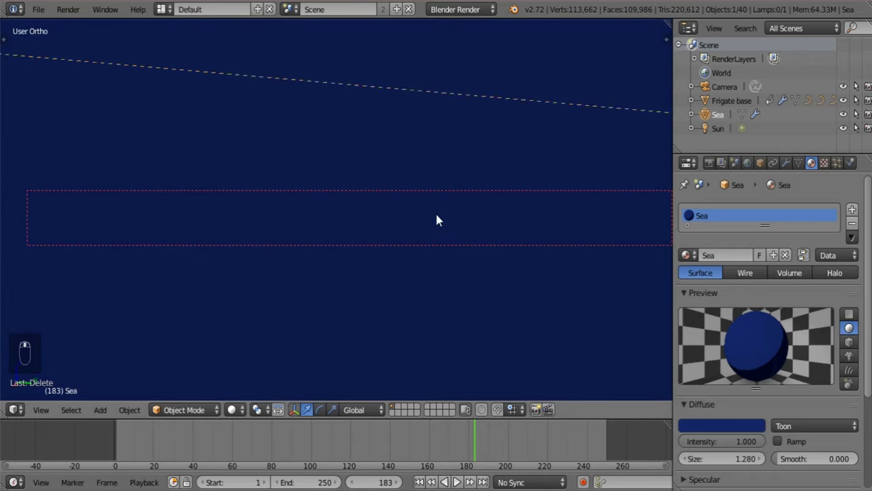
scroll(437, 220, "down", 5)
middle_click_drag(437, 220, 421, 312)
middle_click_drag(473, 320, 490, 302, "shift")
scroll(491, 302, "up", 4)
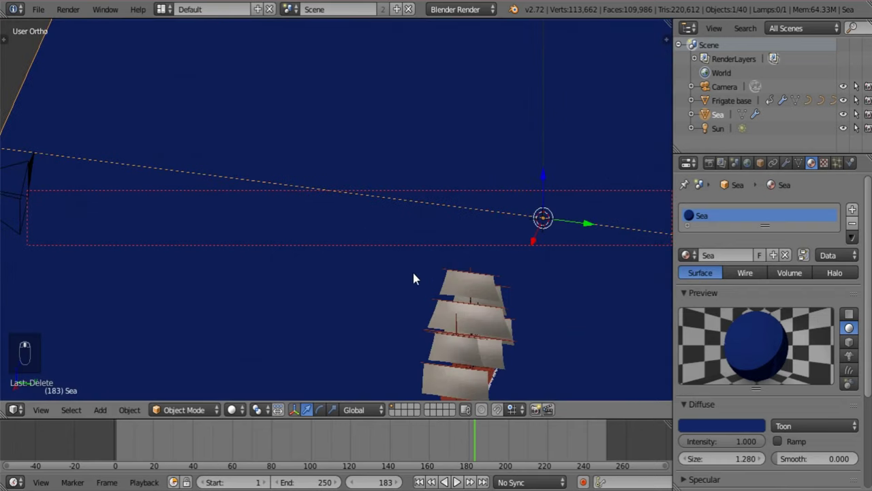
middle_click_drag(414, 279, 331, 289)
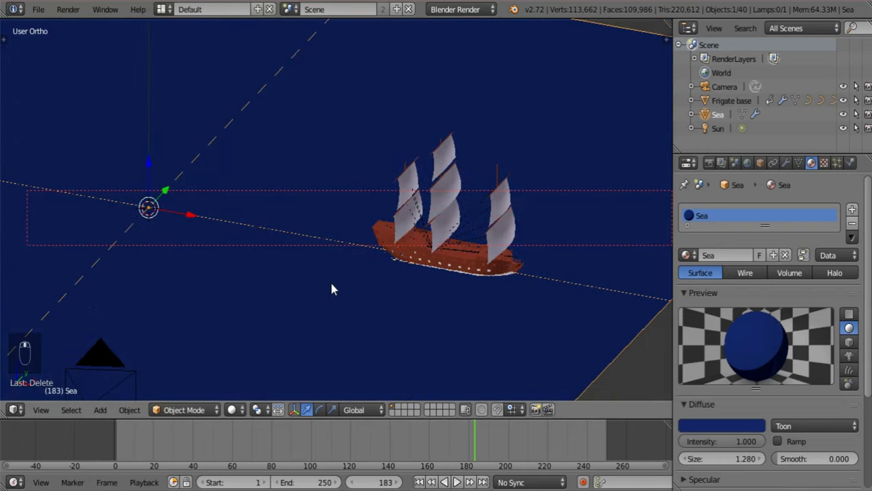
left_click(38, 9)
Deselect everything, add a cone mesh at the scene centre and raise it above the sea
middle_click_drag(150, 144, 266, 191)
scroll(339, 217, "down", 3)
key("a")
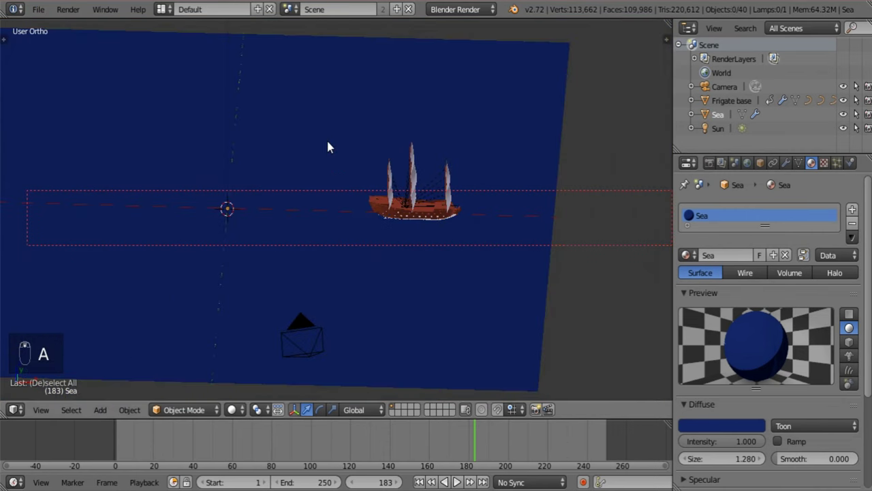
key("shift+a")
mouse_move(329, 146)
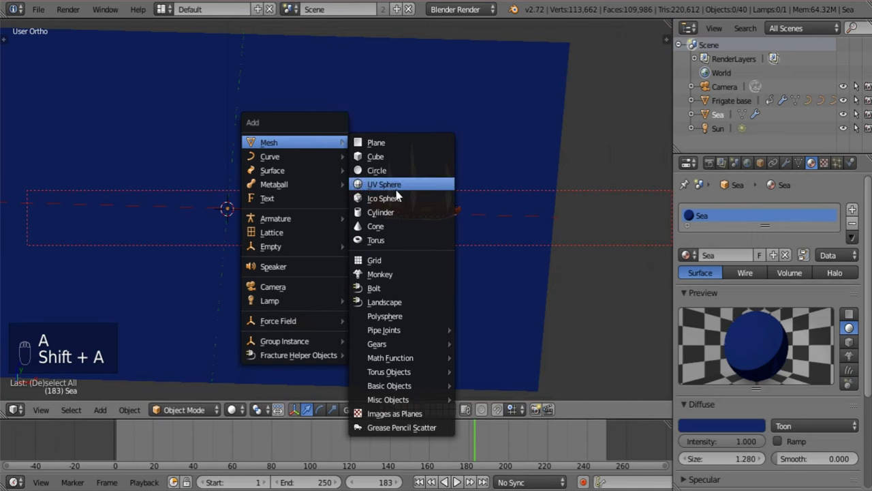
left_click(375, 226)
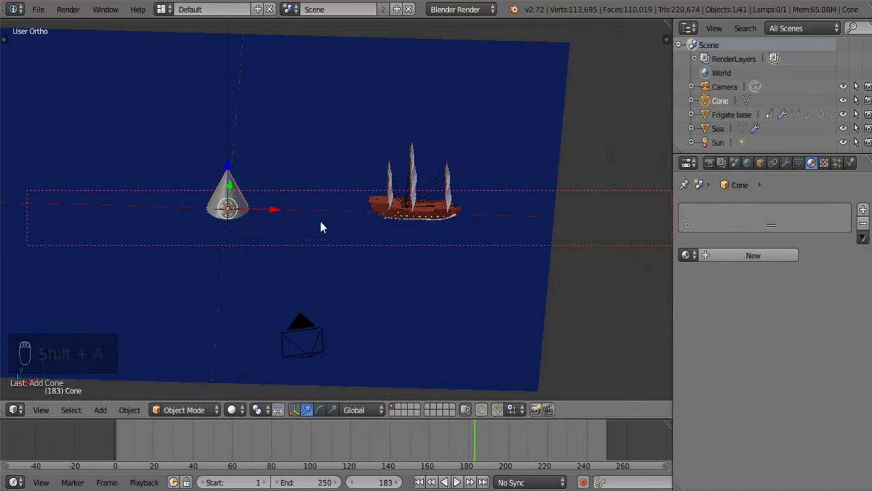
middle_click_drag(319, 217, 279, 255)
left_click_drag(292, 218, 286, 149)
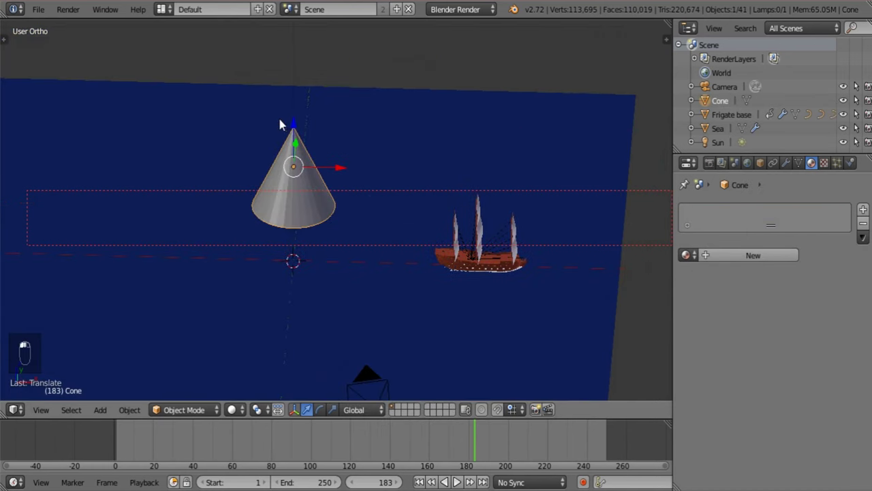
Place the 3D cursor over the lower part of the cone and add a circle mesh there
middle_click_drag(293, 136, 341, 194)
key("a")
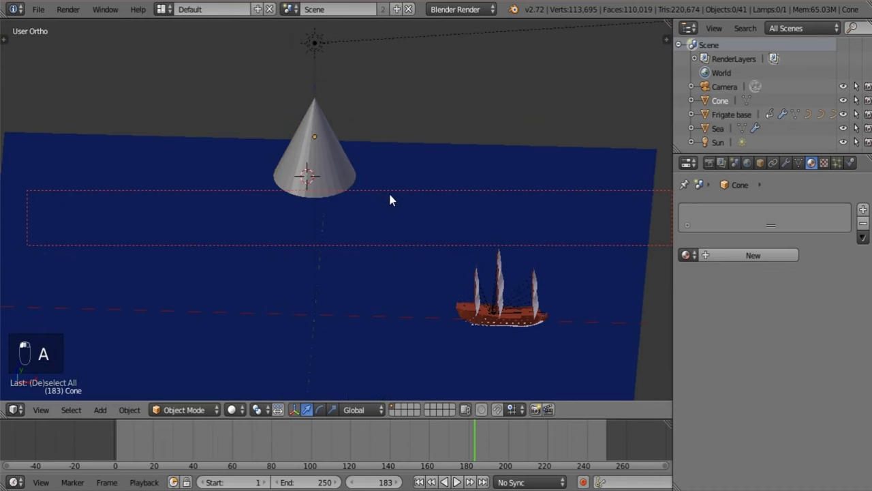
key("shift+a")
mouse_move(388, 194)
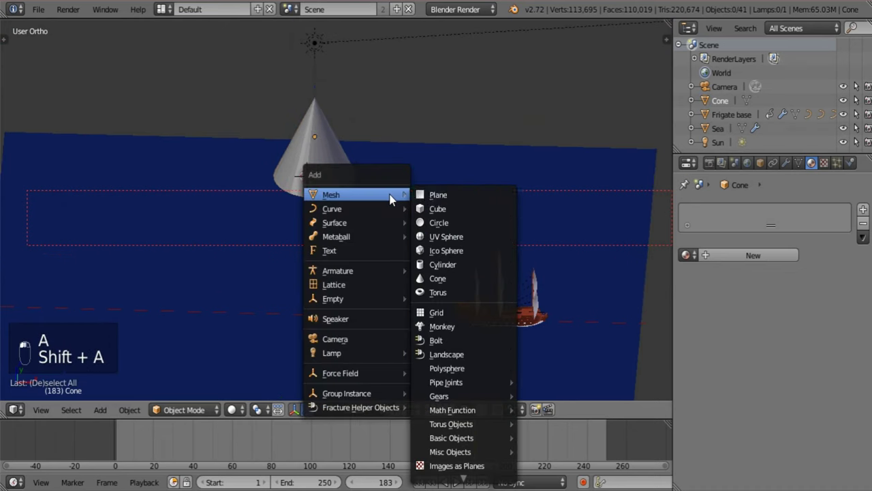
left_click(467, 221)
scroll(338, 212, "up", 4)
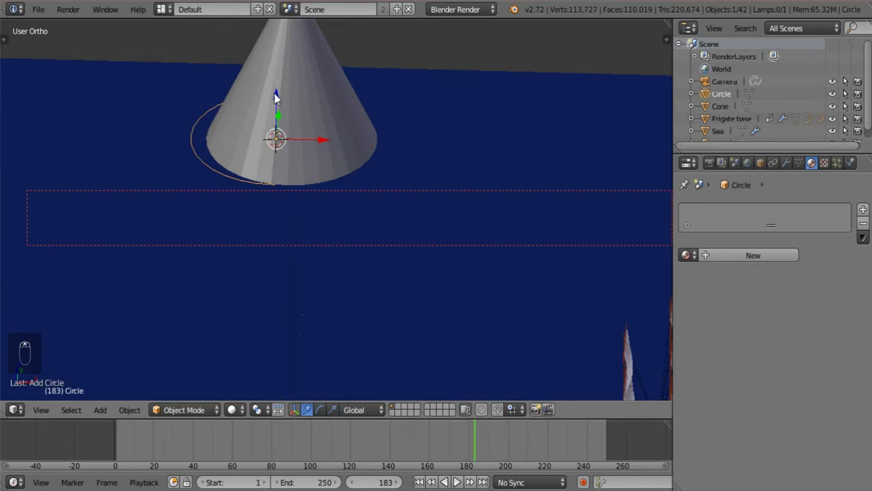
Select the cone and move it along the global Y axis until it sits over the circle
middle_click_drag(325, 138, 286, 276)
right_click(337, 205)
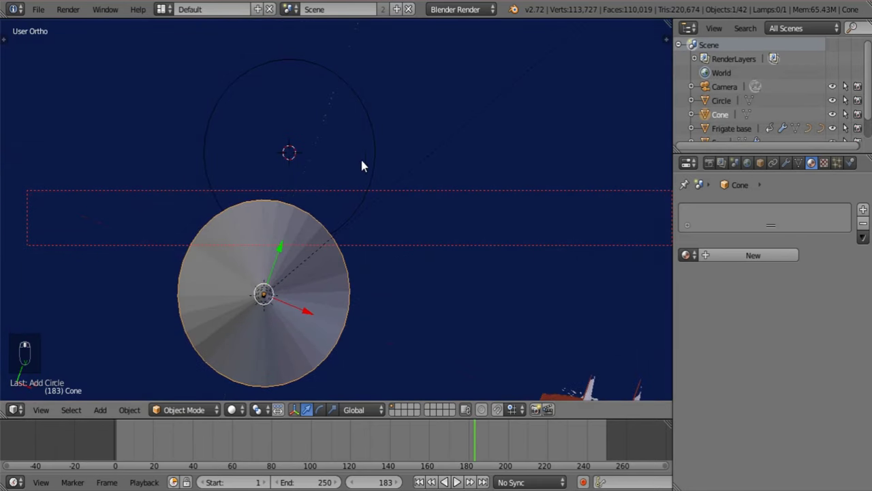
right_click(372, 162)
right_click(278, 266)
key("g")
key("y")
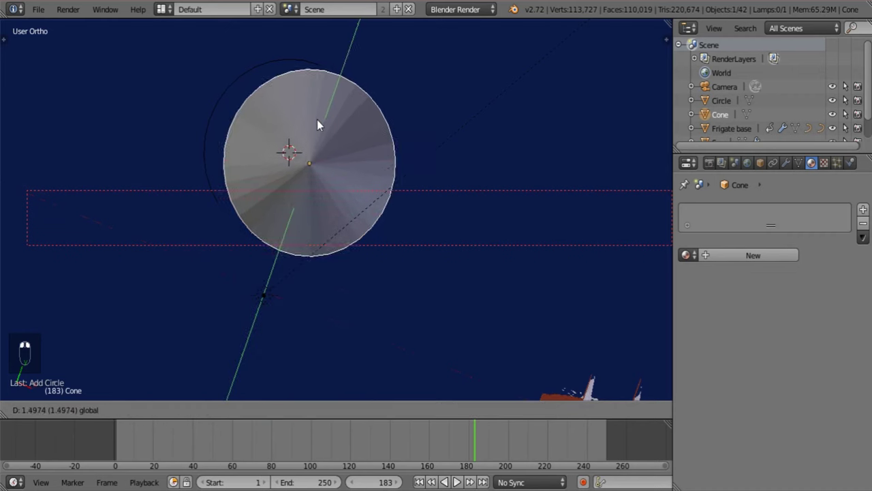
left_click(317, 143)
Edit the circle below the cone and extrude its edge ring slightly upward into a thin rim
middle_click_drag(347, 175, 316, 179)
right_click(343, 223)
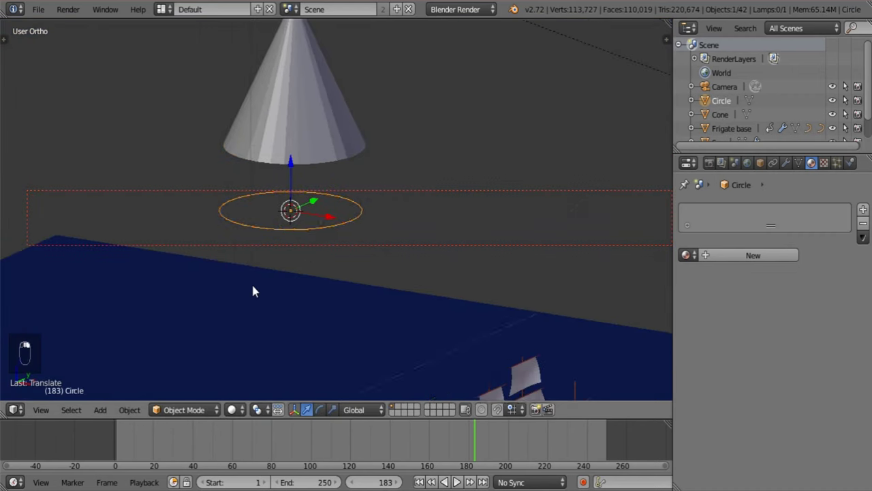
key("Tab")
middle_click_drag(252, 288, 307, 265)
key("e")
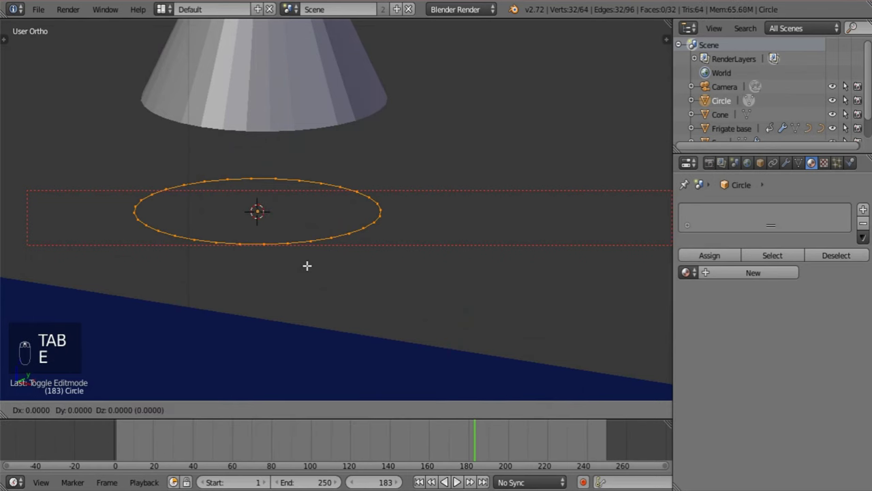
left_click(319, 261)
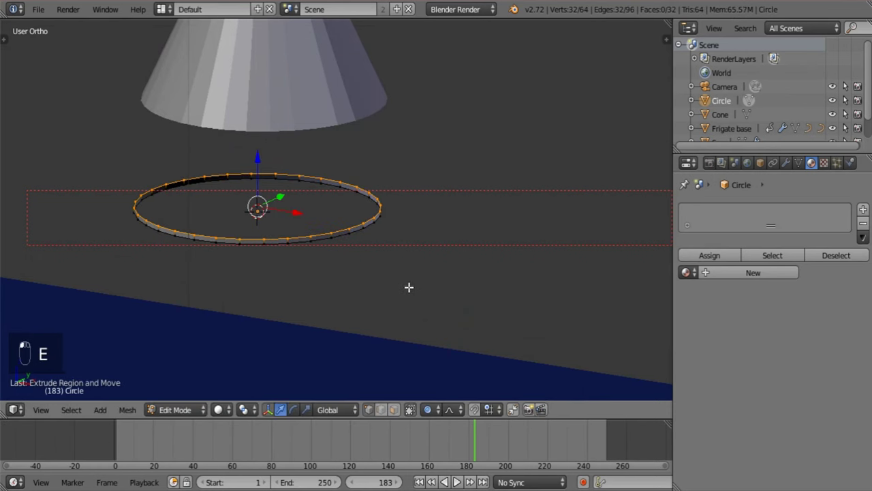
Extrude another ring from the rim's upper edge, scale it inward to about half size and raise it slightly
key("s")
left_click(427, 302)
key("e")
right_click(423, 295)
key("s")
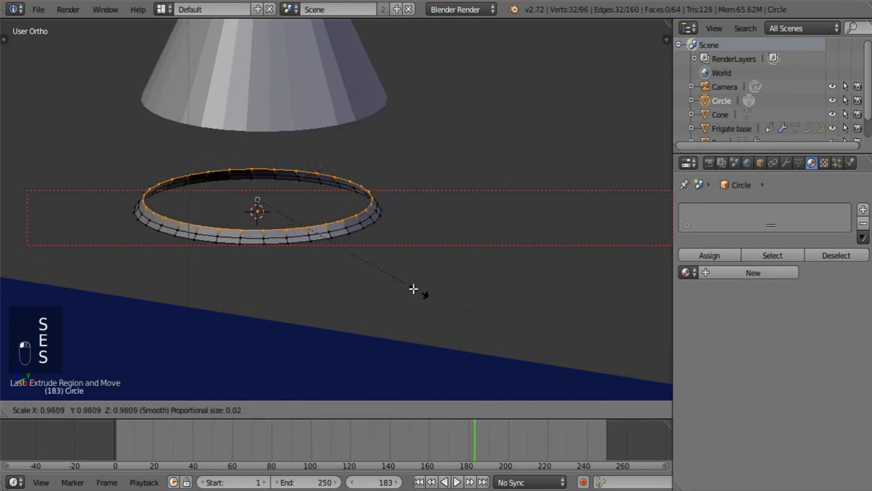
left_click(338, 247)
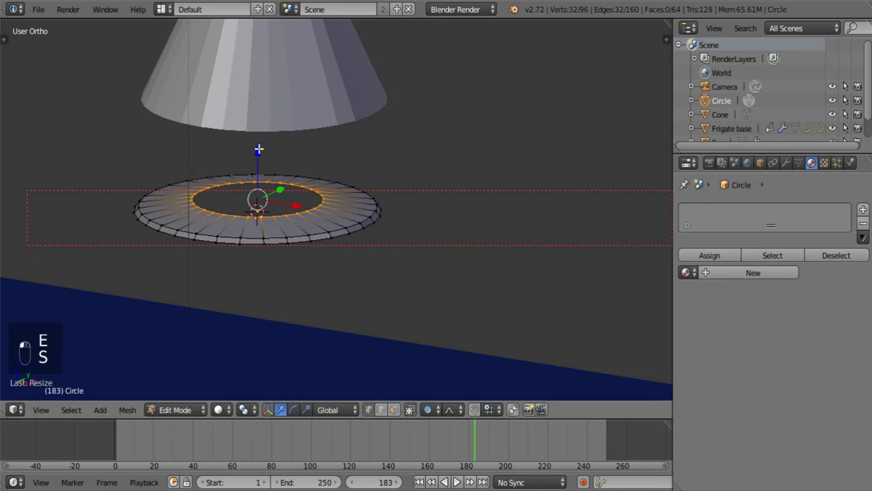
left_click_drag(259, 148, 263, 145)
Extrude the inner ring in place, scale it to about 0.5 and merge it with Collapse to close the disc
middle_click_drag(320, 224, 340, 248, "shift")
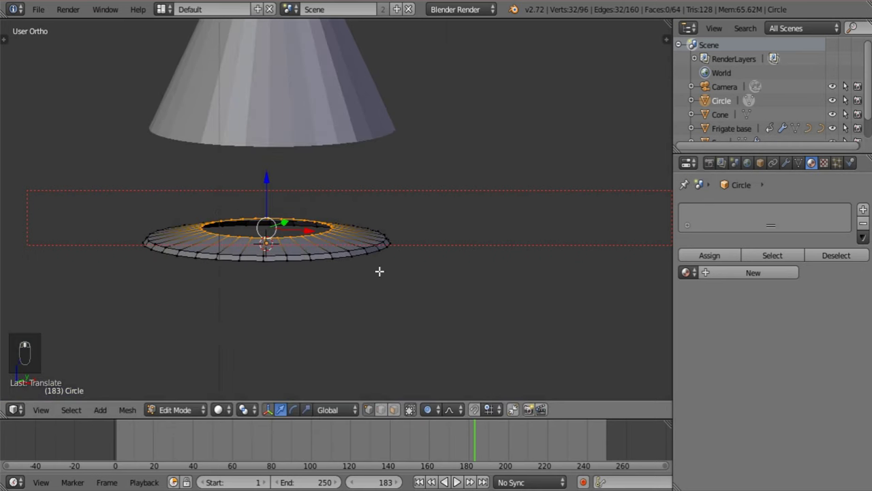
key("e")
right_click(382, 267)
key("s")
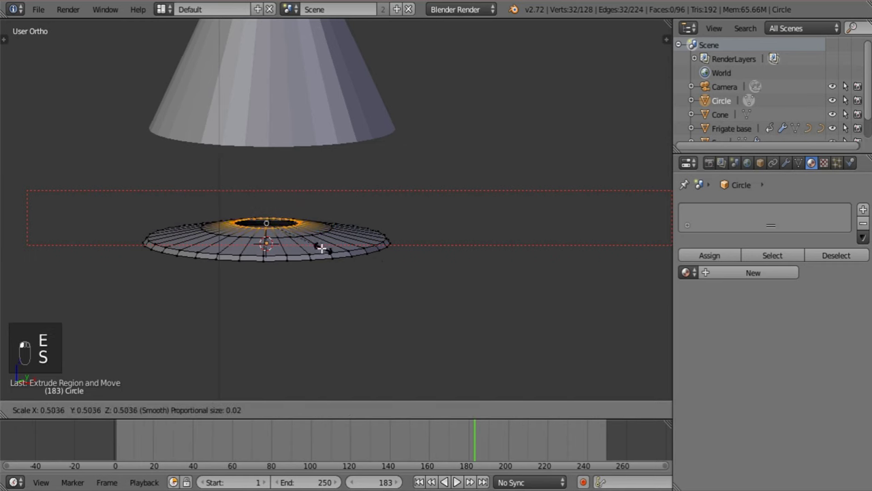
left_click(318, 246)
key("alt+m")
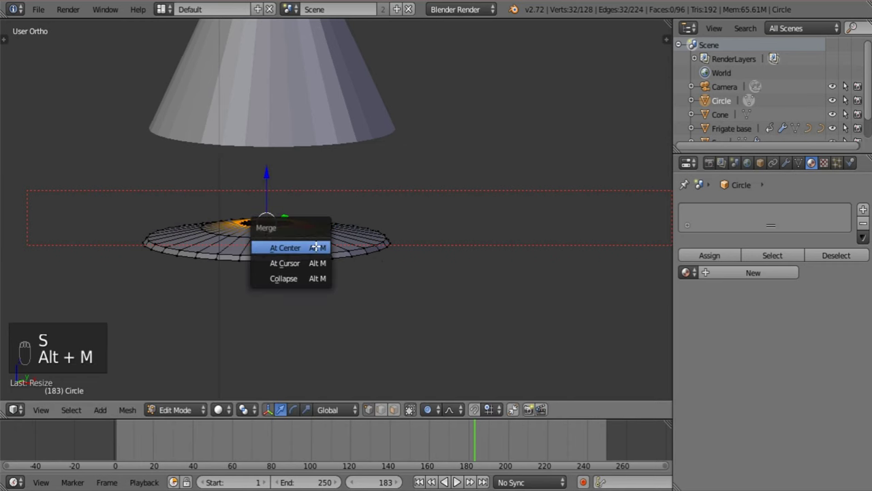
left_click(313, 278)
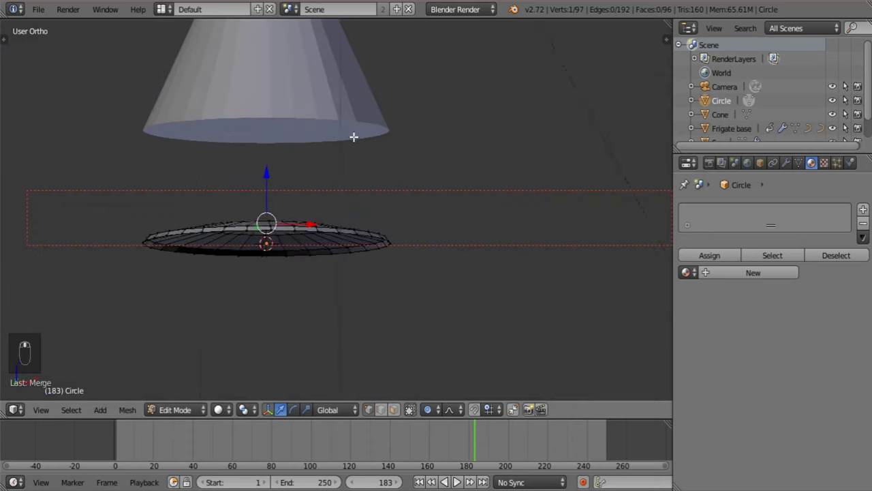
Select the disc's bottom edge loop and lower it along Z to make the side wall taller
middle_click_drag(353, 137, 323, 254)
right_click(305, 268)
right_click(306, 267, "alt")
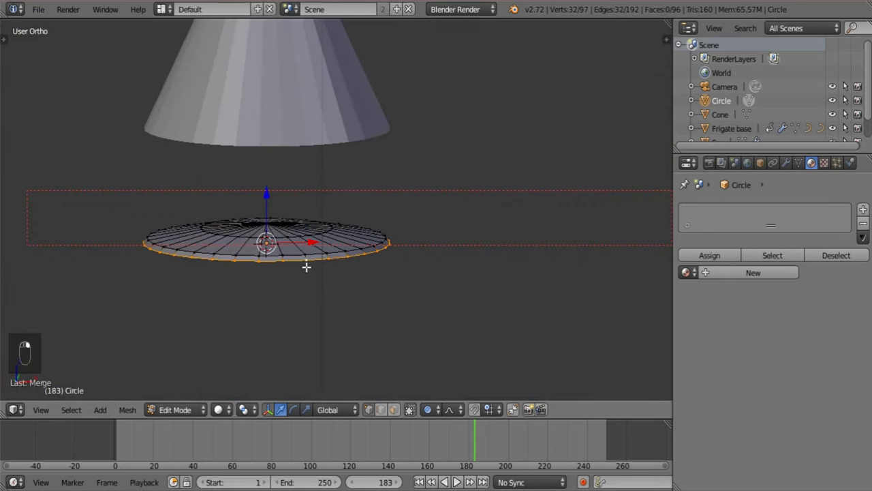
key("g")
key("z")
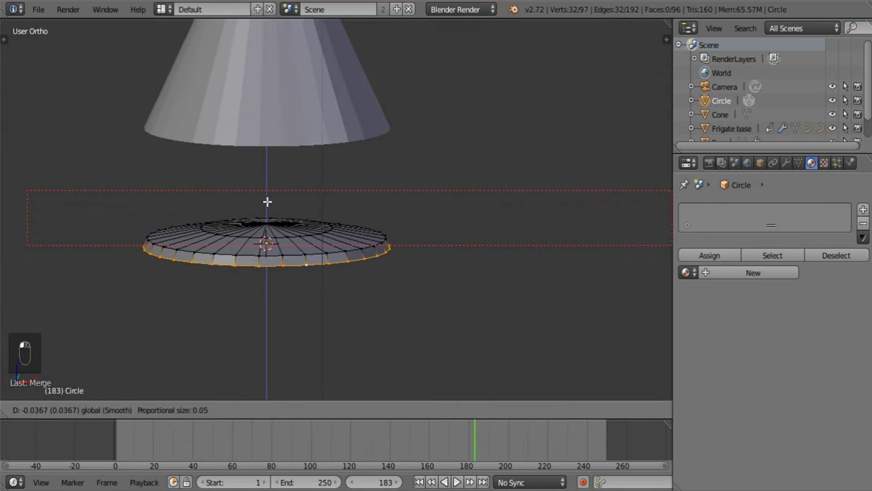
scroll(268, 202, "down", 5)
left_click_drag(267, 202, 268, 214)
Select eight evenly spaced vertices around the disc's bottom edge and lower them along Z to make the rim wavy
middle_click_drag(416, 323, 261, 312)
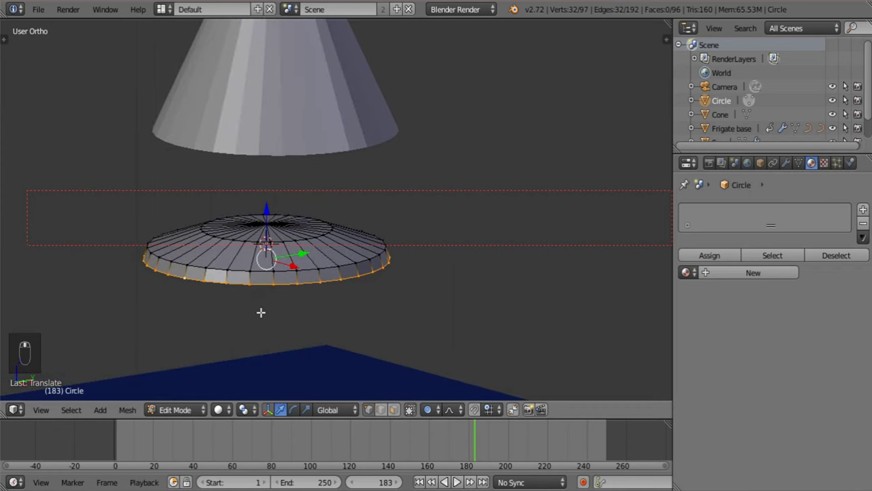
right_click(275, 285)
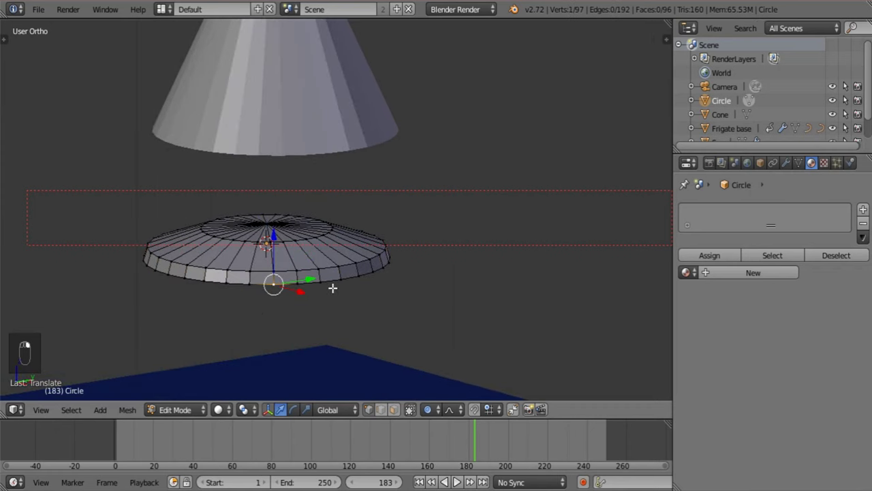
right_click(361, 277, "shift")
middle_click_drag(472, 308, 406, 308)
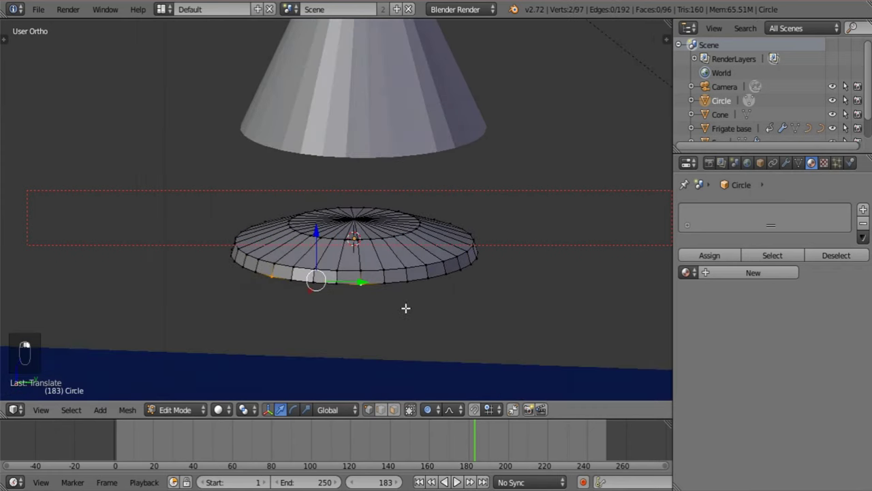
right_click(431, 281, "shift")
middle_click_drag(431, 281, 419, 303)
right_click(497, 306, "shift")
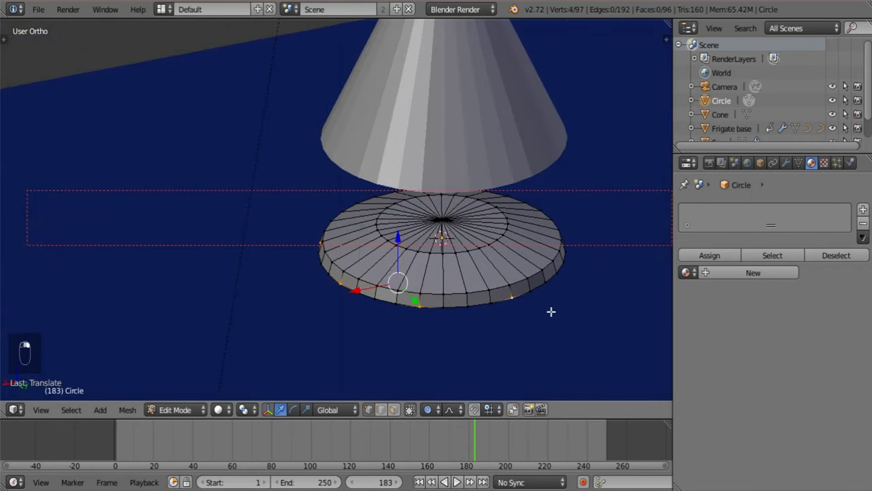
middle_click_drag(551, 309, 357, 368)
right_click(429, 336, "shift")
right_click(449, 346, "shift")
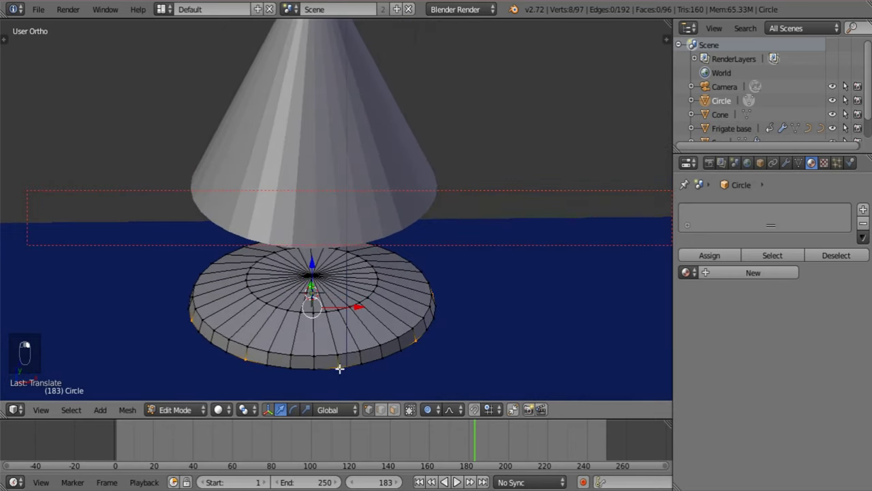
middle_click_drag(410, 388, 462, 252)
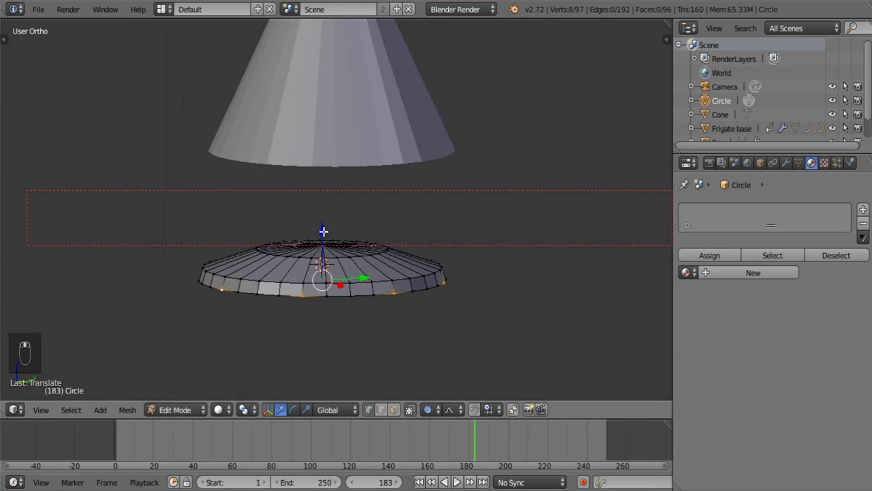
mouse_move(322, 231)
left_mouse_down()
mouse_move(321, 244)
mouse_move(328, 241)
left_mouse_up()
scroll(320, 237, "down", 7)
scroll(320, 237, "down", 4)
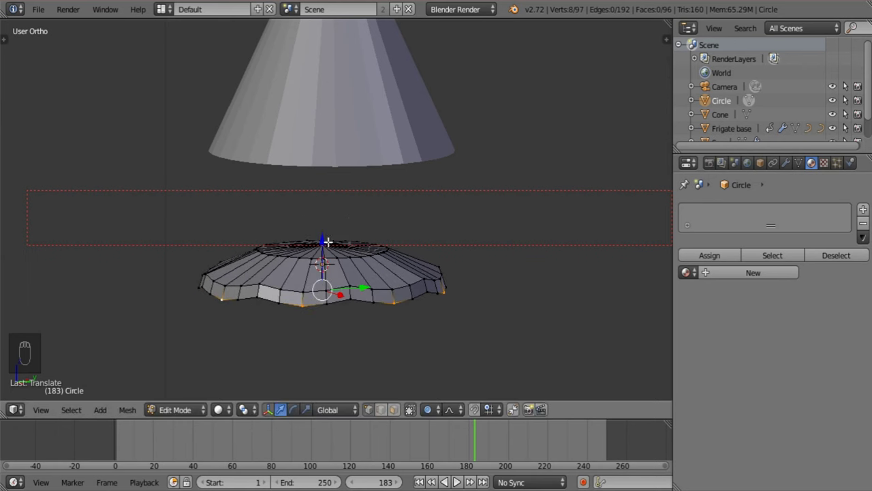
Select the disc's whole mesh in top view and UV-map it with Project from View (Bounds)
middle_click_drag(328, 241, 216, 337)
key("KP_7")
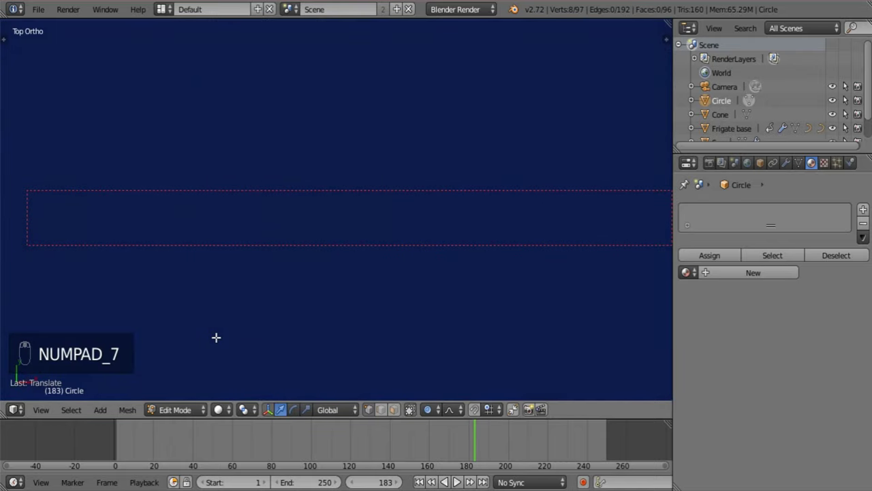
scroll(286, 296, "down", 6)
middle_click_drag(433, 212, 449, 316, "shift")
scroll(431, 331, "up", 7)
key("a")
key("a")
key("a")
key("a")
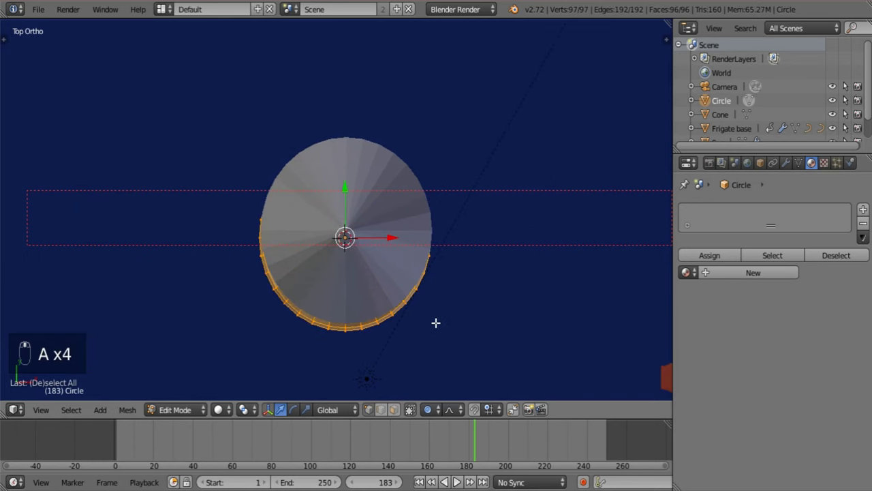
key("u")
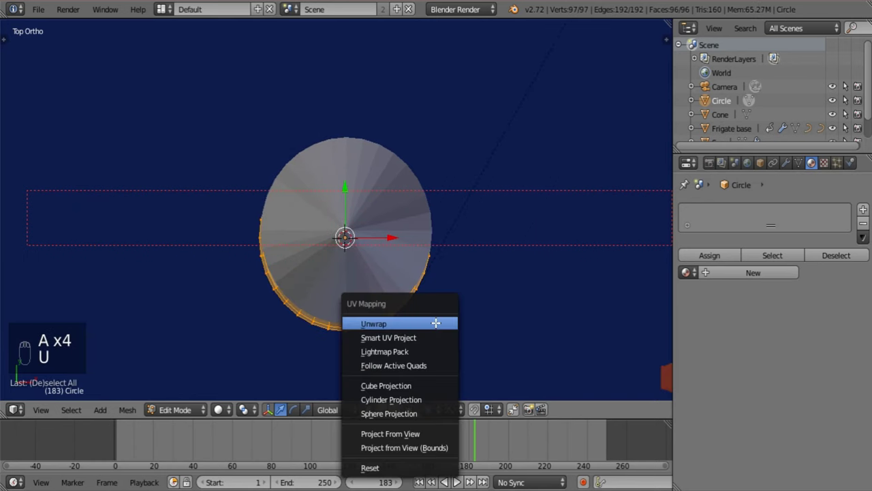
left_click(437, 448)
Examine the disc's UV layout in the UV/Image Editor without the Render Result image, and return to the 3D View
left_click(15, 409)
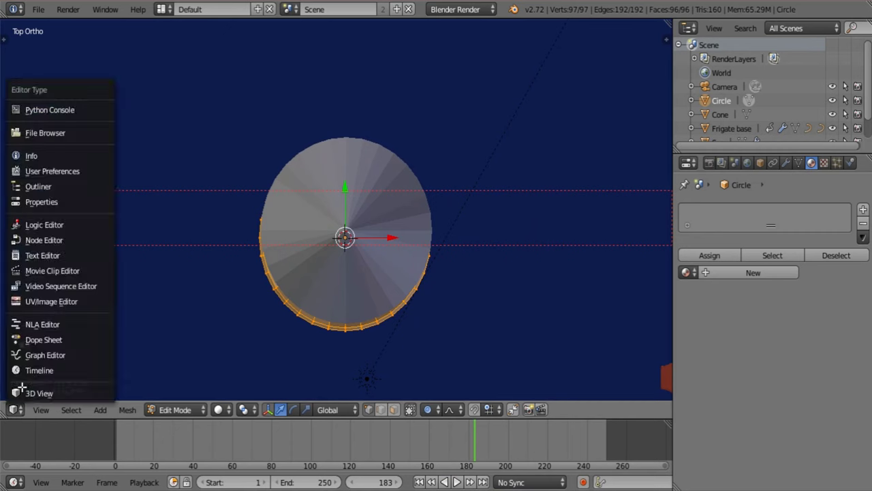
left_click(21, 392)
left_click(15, 409)
left_click(55, 301)
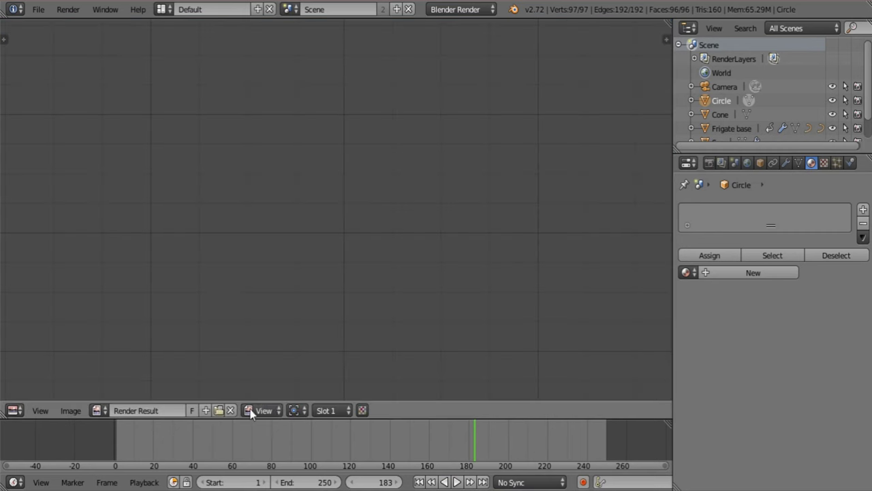
left_click(232, 408)
middle_click_drag(559, 177, 409, 382)
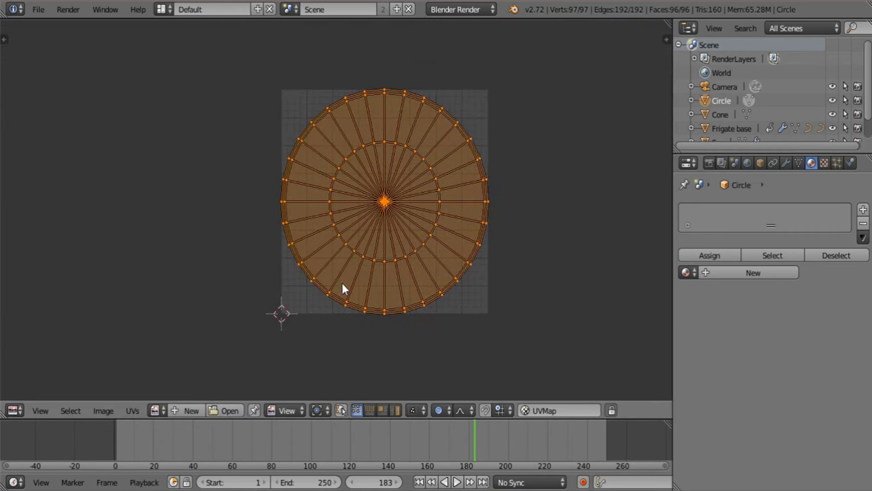
left_click(13, 410)
left_click(34, 452)
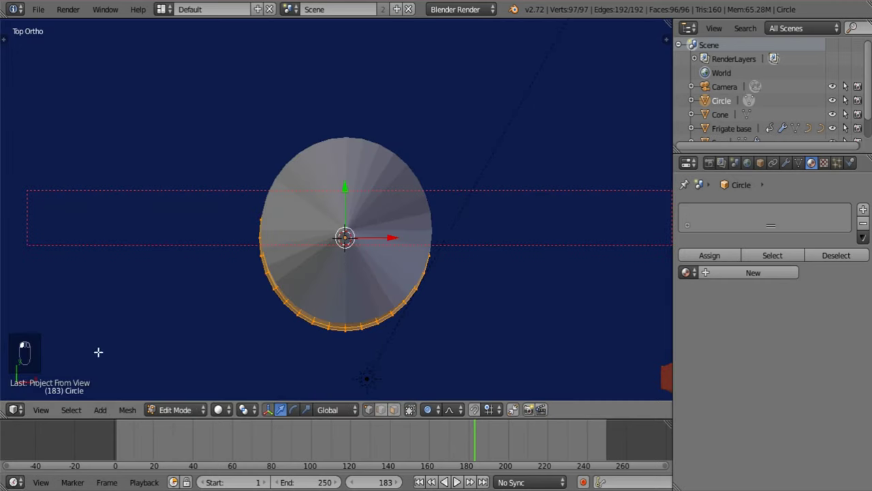
Rename the circle object as "Wake wheel"
middle_click_drag(354, 302, 449, 273)
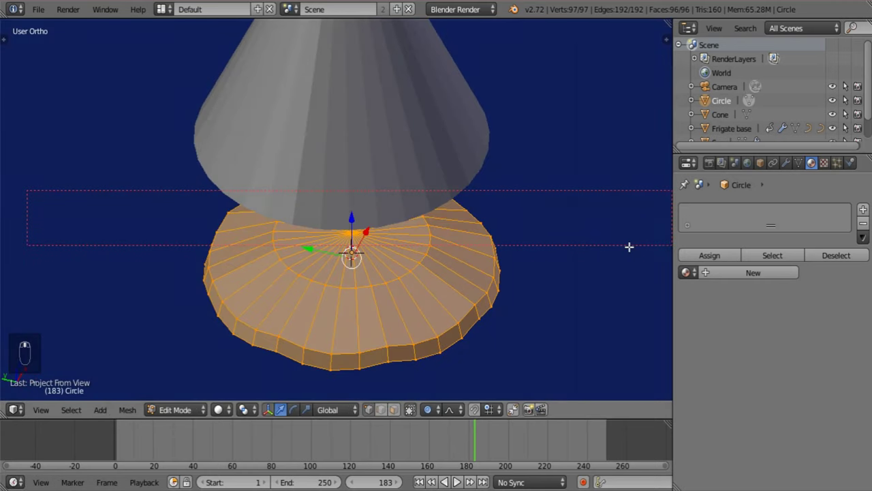
left_click(761, 163)
left_click(746, 210)
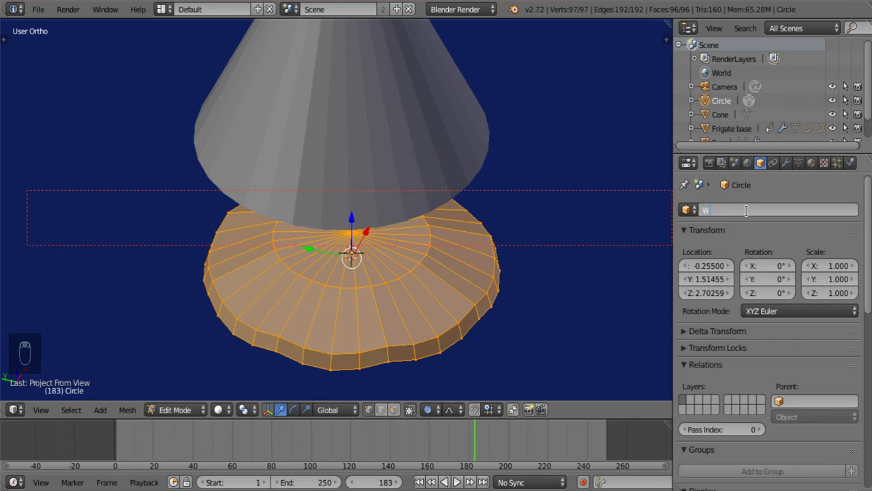
type("Wake wheel")
key("Return")
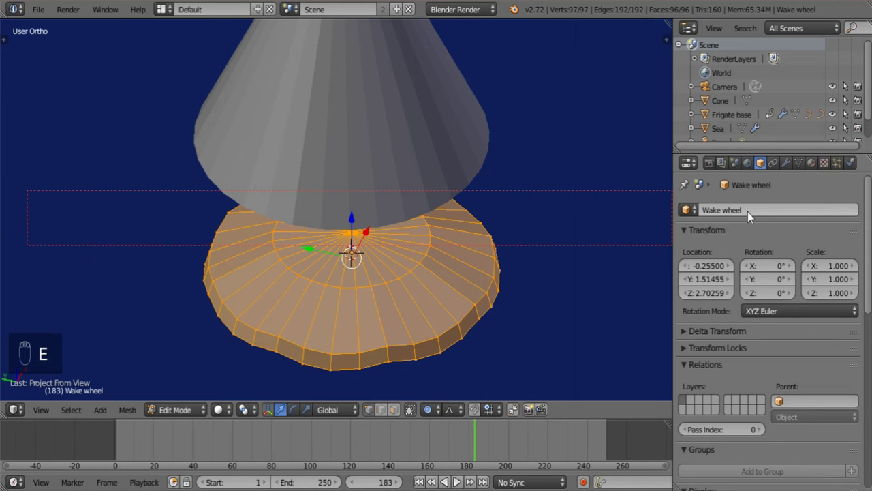
Give the Wake wheel object the Foam material, make a separate copy of it and name the copy "Wake wheel"
left_click(811, 163)
left_click(688, 272)
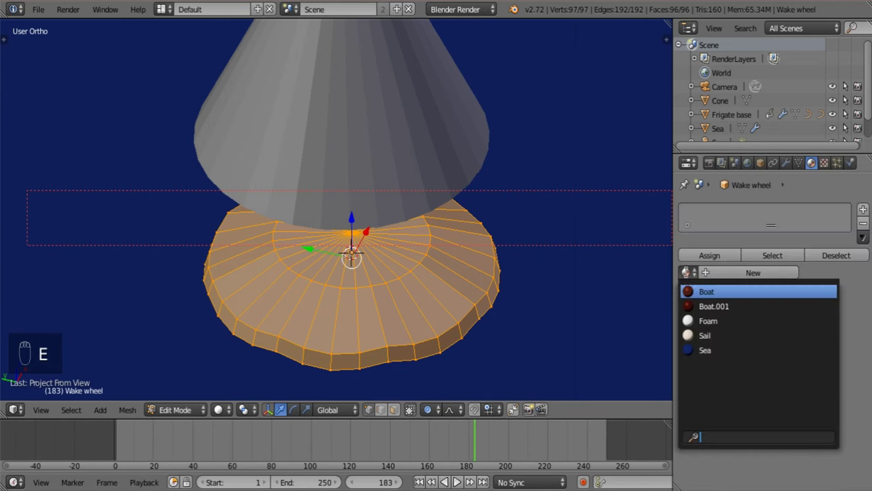
left_click(708, 320)
left_click(748, 272)
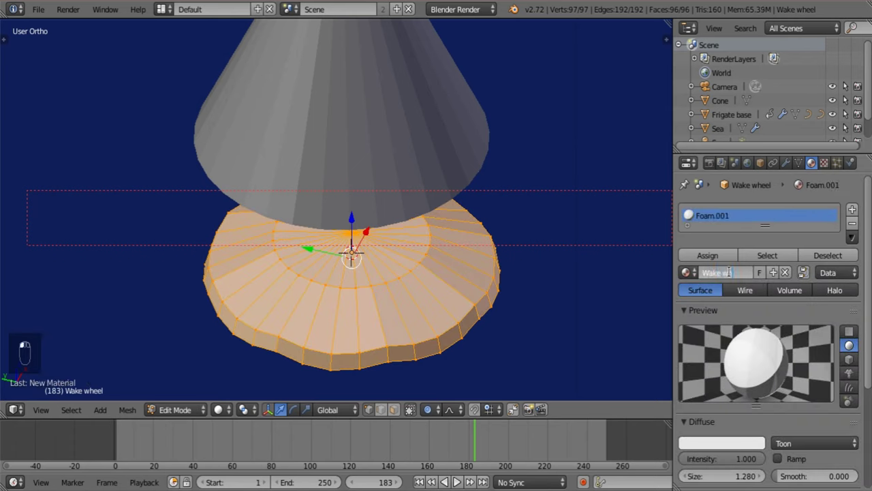
type("eel")
key("Return")
Show the texture slots of the Wake wheel material
scroll(808, 300, "down", 2)
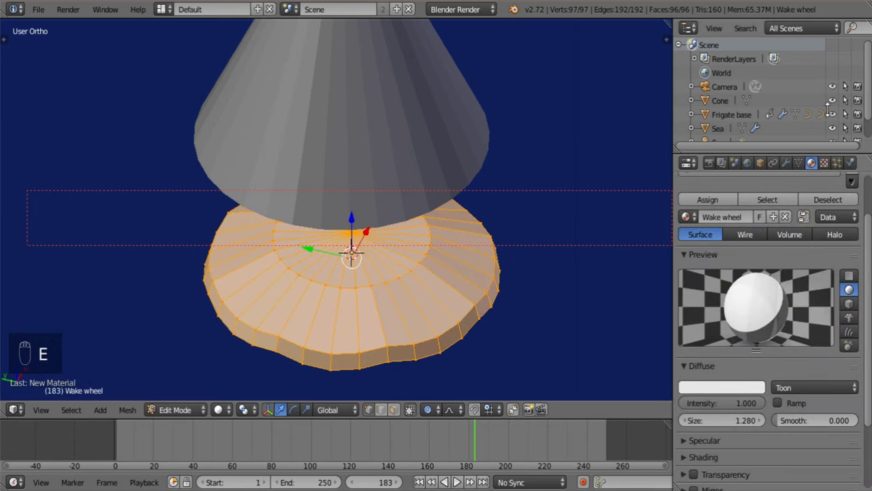
left_click(823, 162)
scroll(794, 287, "up", 3)
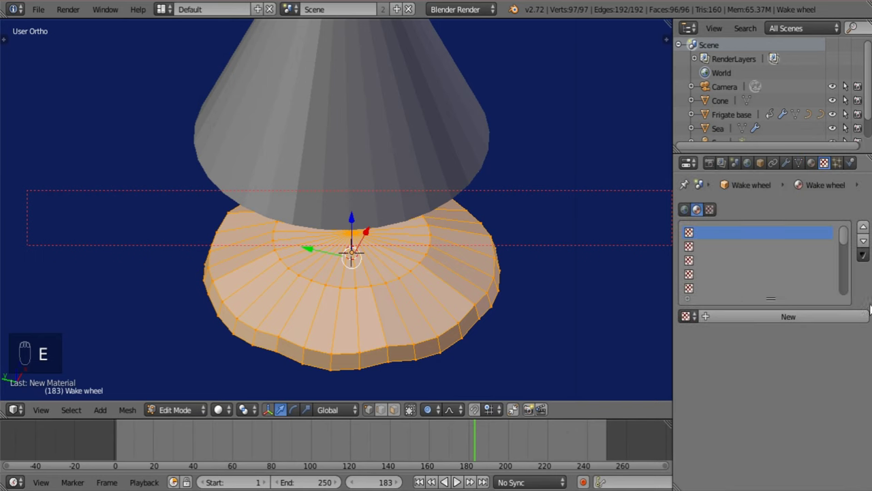
Add a new texture to the Wake wheel material and name it Foam
left_click(721, 315)
double_click(756, 316)
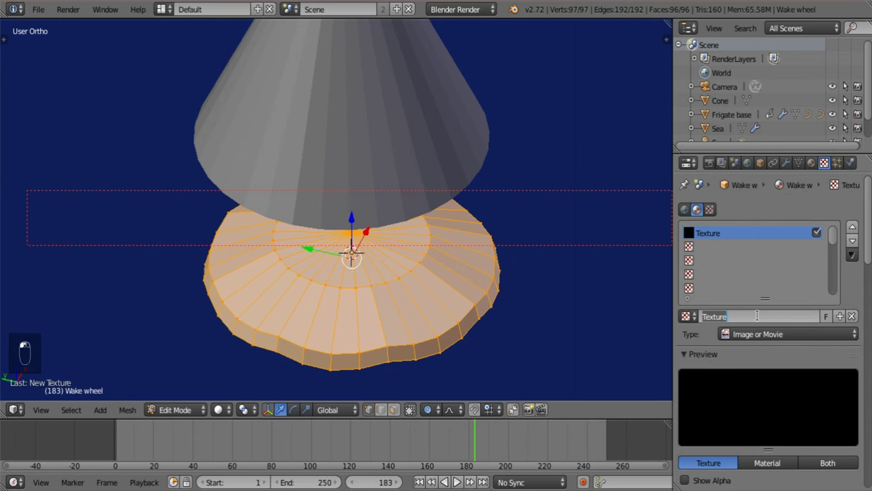
type("Foam")
key("Return")
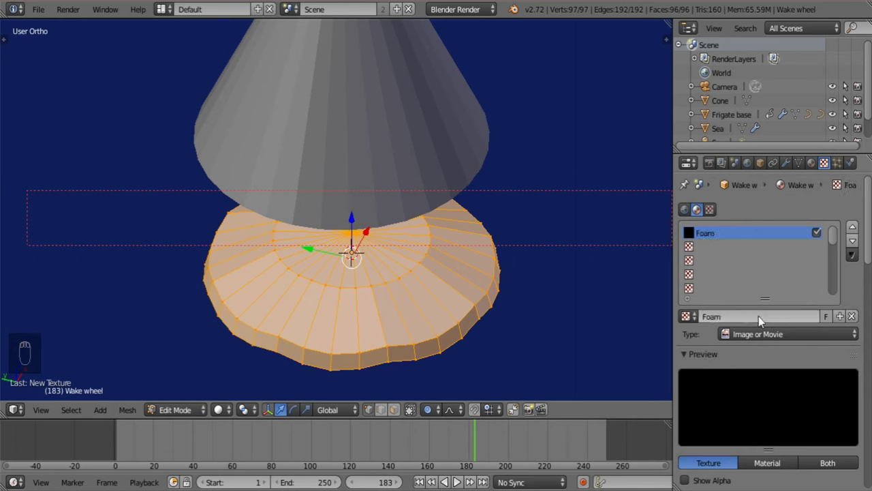
Move Foam down one texture slot and create a texture named Water texture in the empty first slot
left_click(852, 240)
left_click(716, 232)
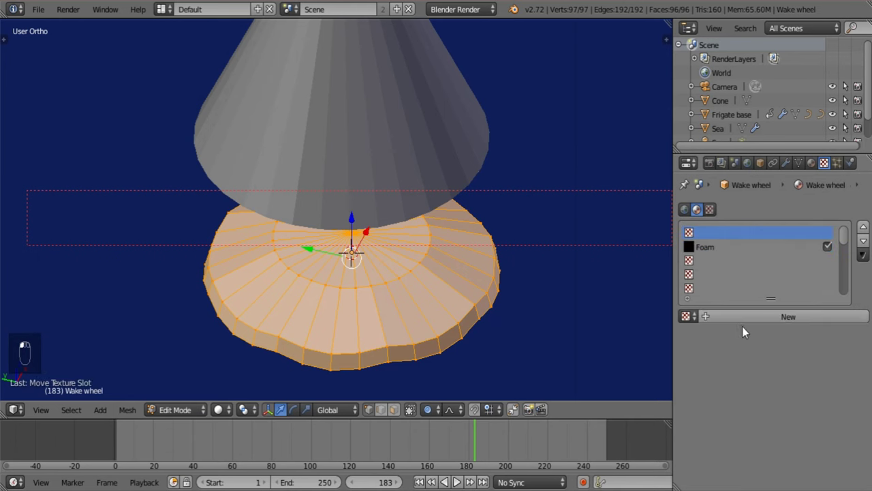
left_click(743, 316)
double_click(744, 316)
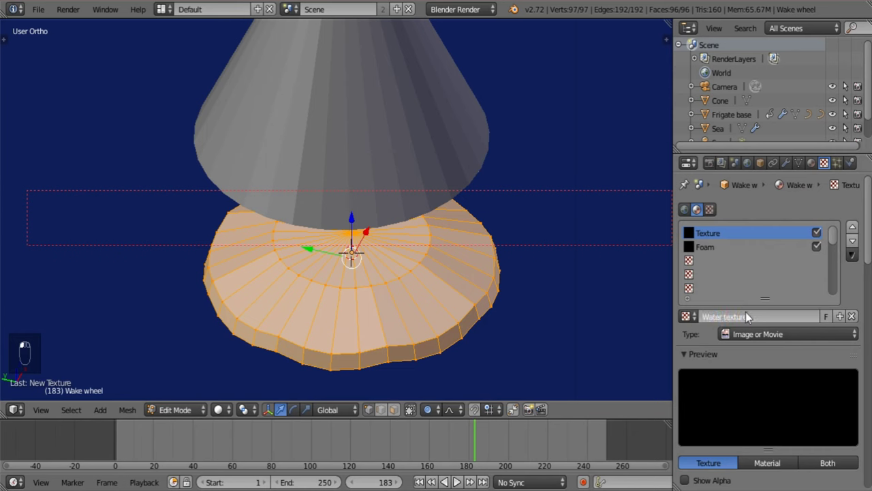
scroll(787, 348, "down", 4)
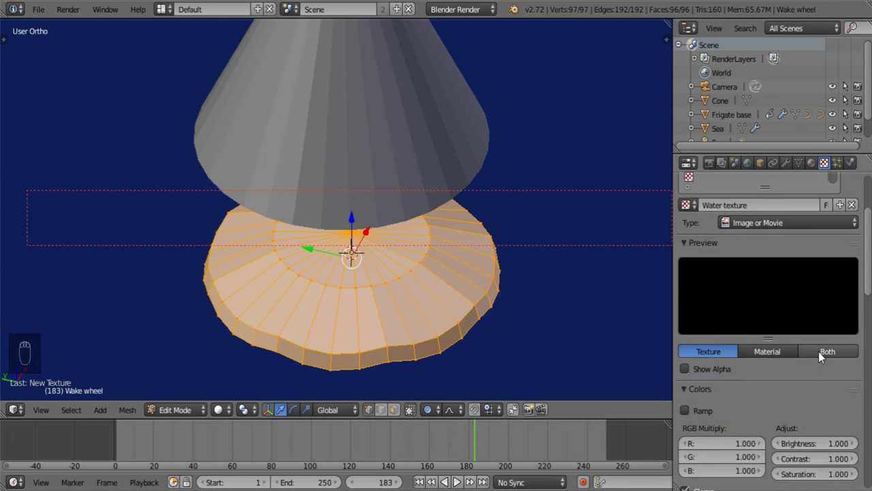
scroll(822, 374, "down", 3)
scroll(742, 319, "up", 5)
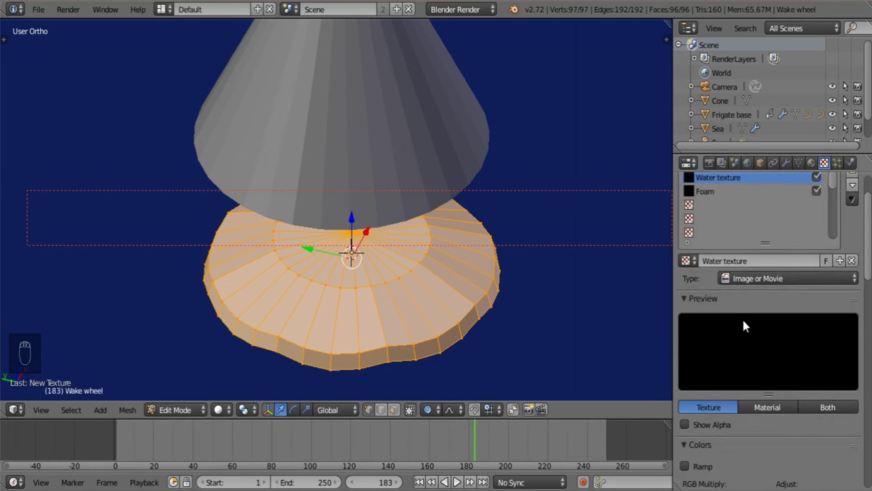
double_click(729, 178)
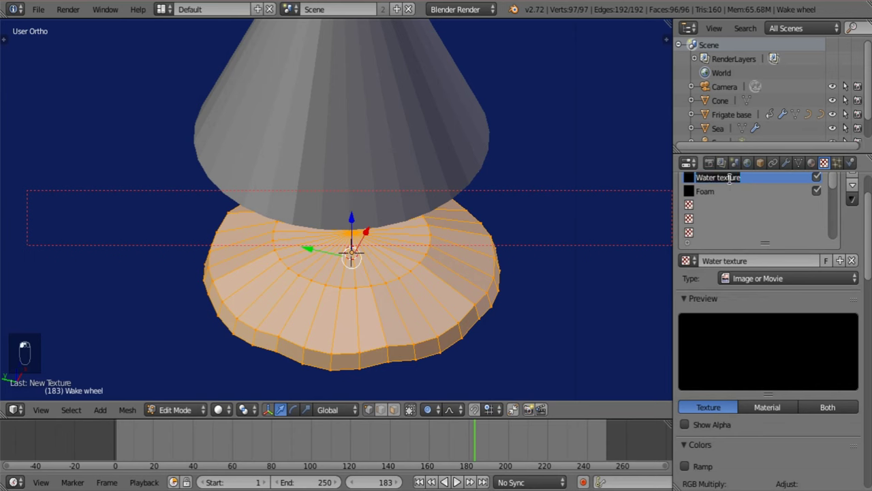
left_click(785, 318)
Make Water texture a Clouds texture with a colour ramp and Hard noise
left_click(777, 278)
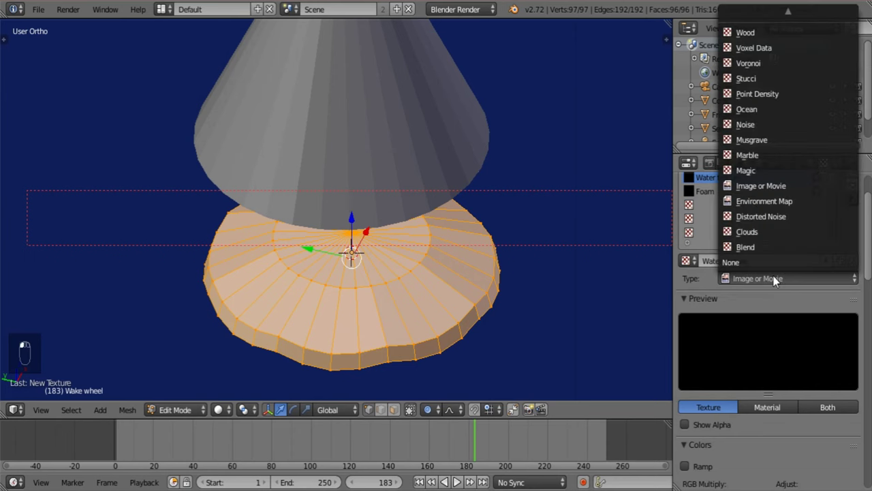
left_click(768, 233)
scroll(766, 332, "down", 3)
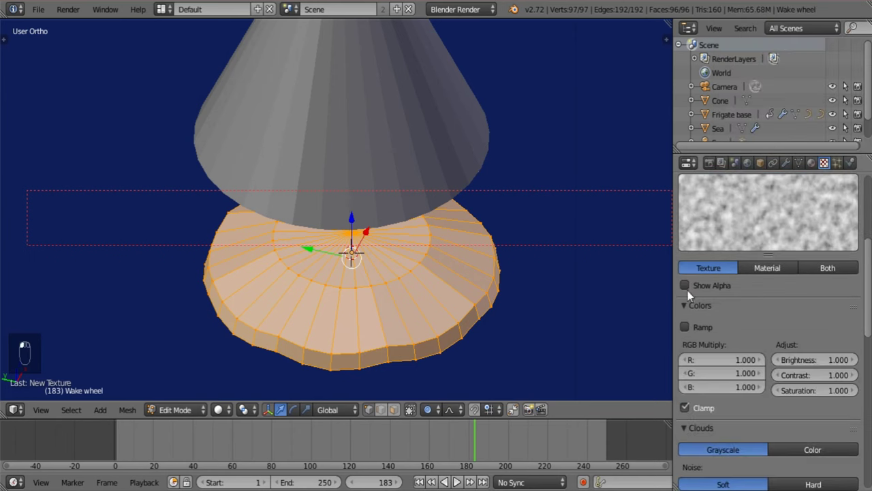
left_click(682, 324)
scroll(797, 358, "down", 5)
scroll(797, 351, "up", 7)
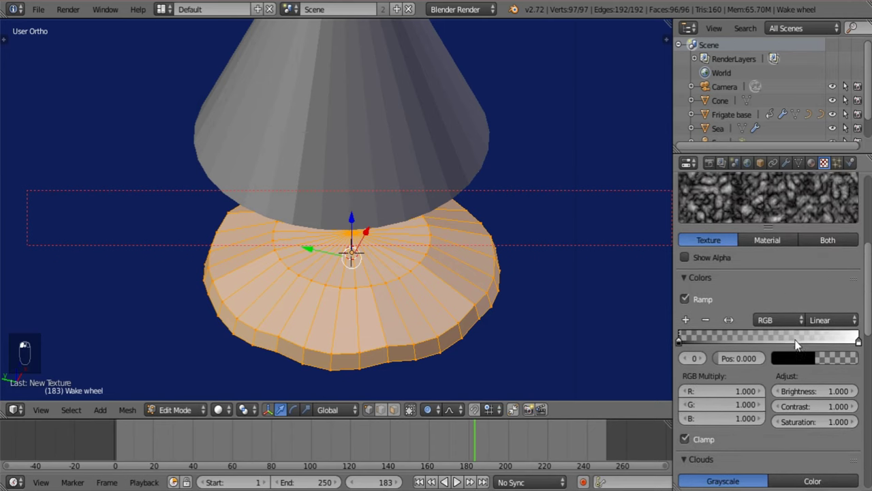
Set the colour ramp's interpolation to Constant, flip the ramp and move its black stop to about 0.213
left_click(826, 406)
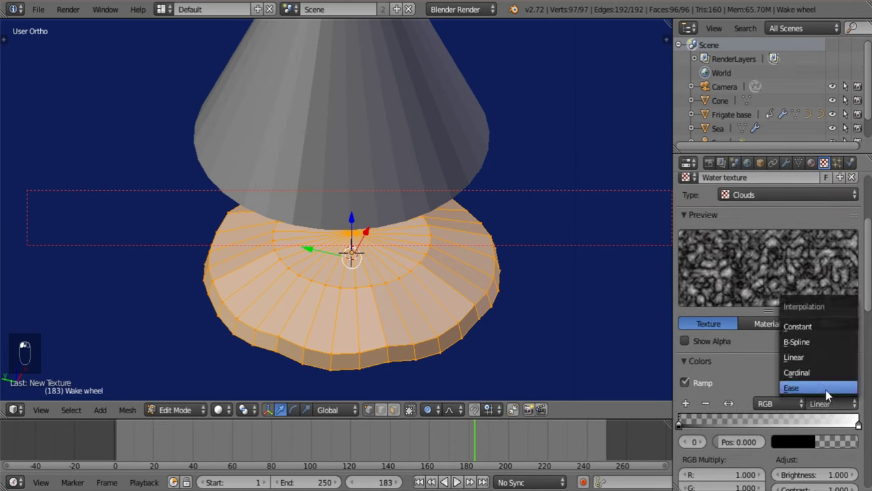
left_click(825, 394)
left_click(835, 404)
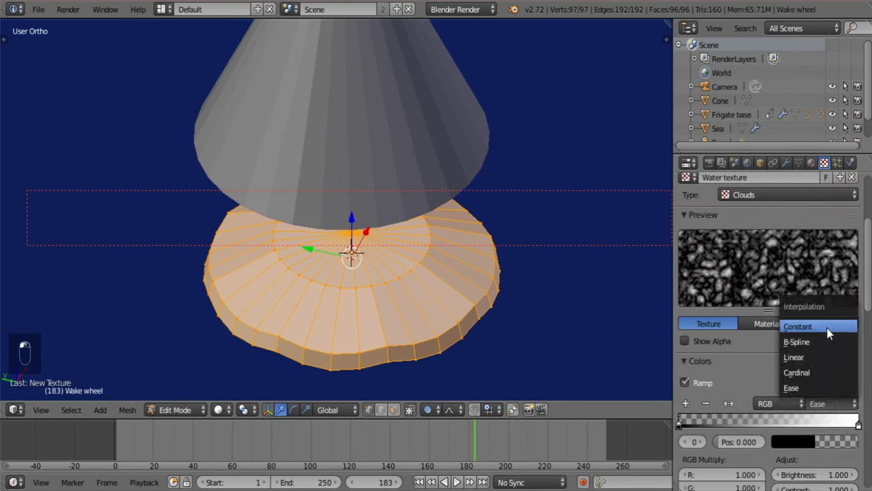
left_click(825, 327)
left_click(832, 423)
left_click_drag(832, 428, 704, 423)
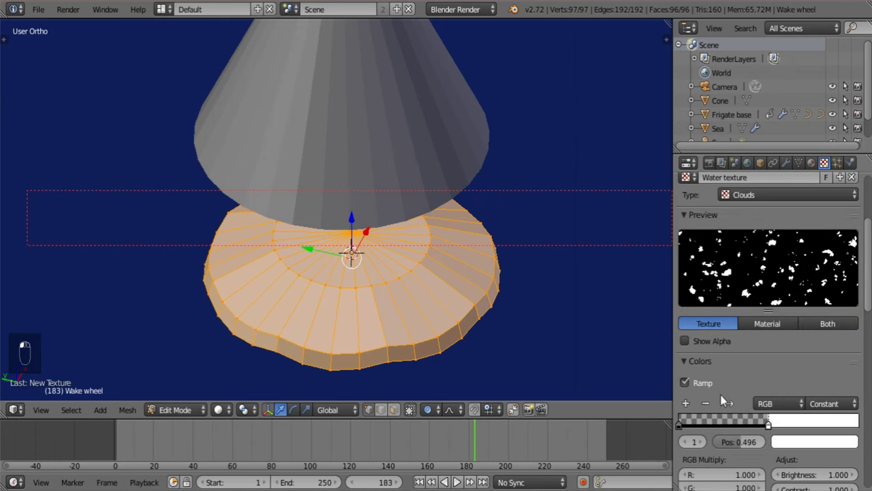
left_click(729, 403)
left_click_drag(859, 426, 714, 424)
Set the clouds depth to 0 and move the ramp's black stop to about 0.149
scroll(722, 416, "down", 10)
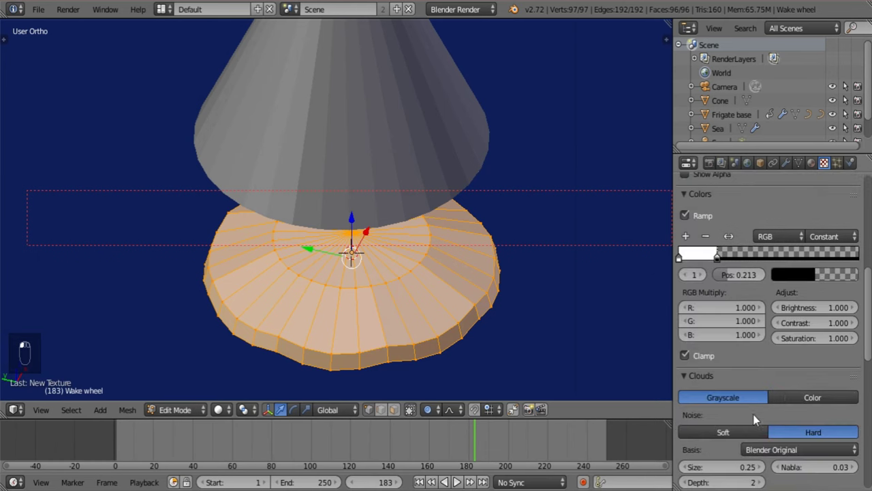
scroll(685, 368, "up", 10)
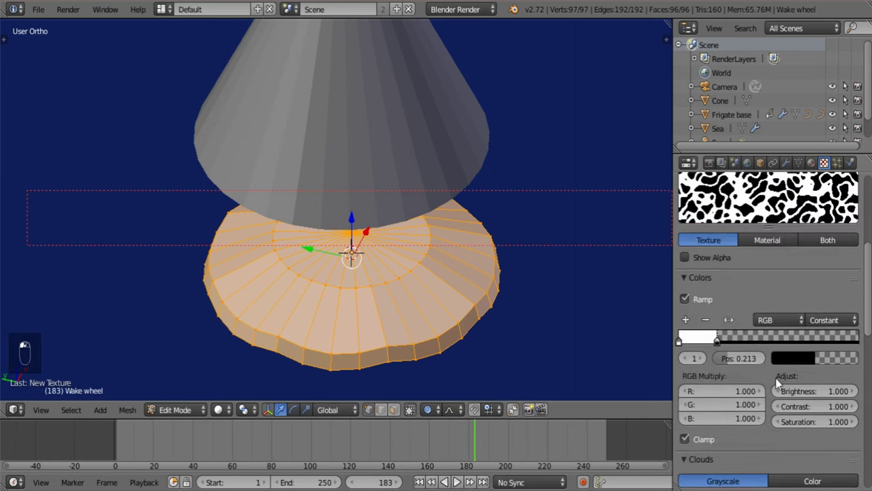
left_click_drag(716, 451, 706, 453)
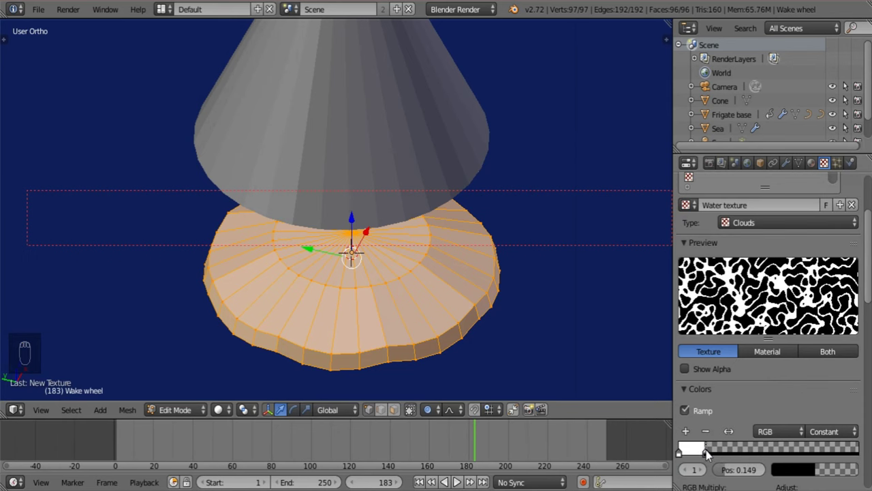
Sample the viewport's dark blue background for the ramp's black stop and raise that stop's alpha to 1.000
left_click(805, 471)
left_click(845, 407)
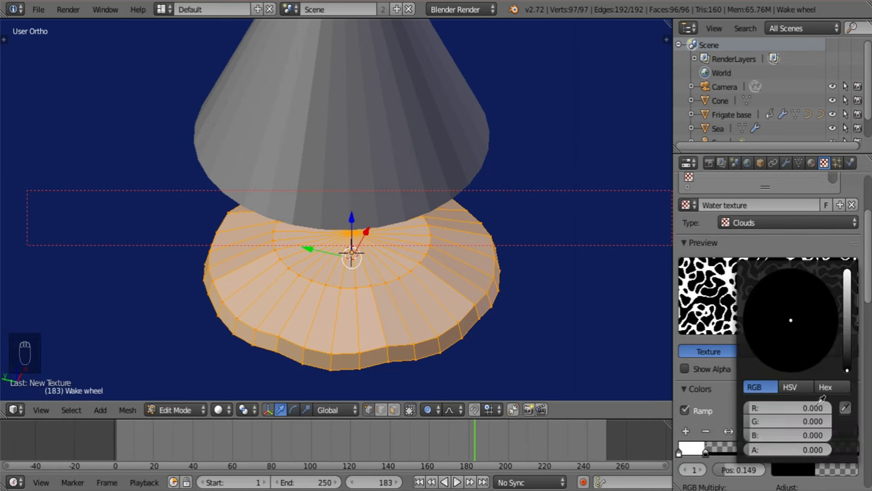
left_click(566, 290)
left_click(789, 472)
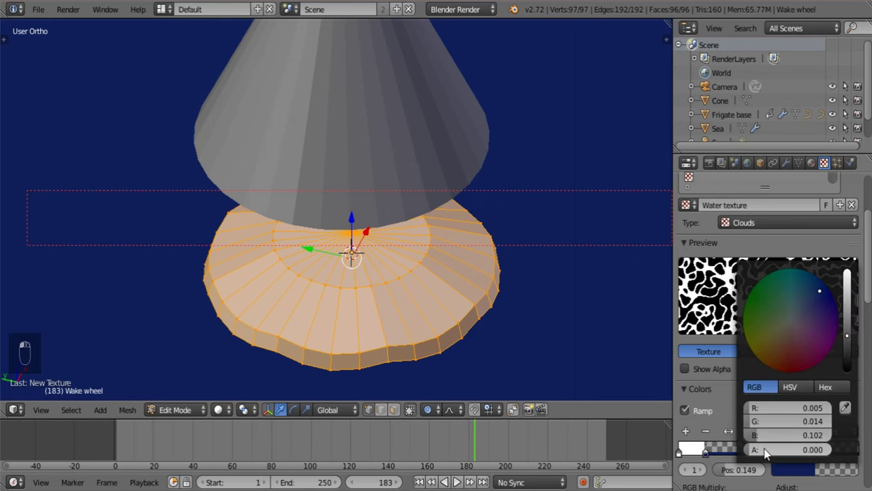
left_click_drag(765, 451, 827, 446)
Sample the same background blue for the ramp's white first stop and brighten it by increasing its HSV value
left_click(682, 452)
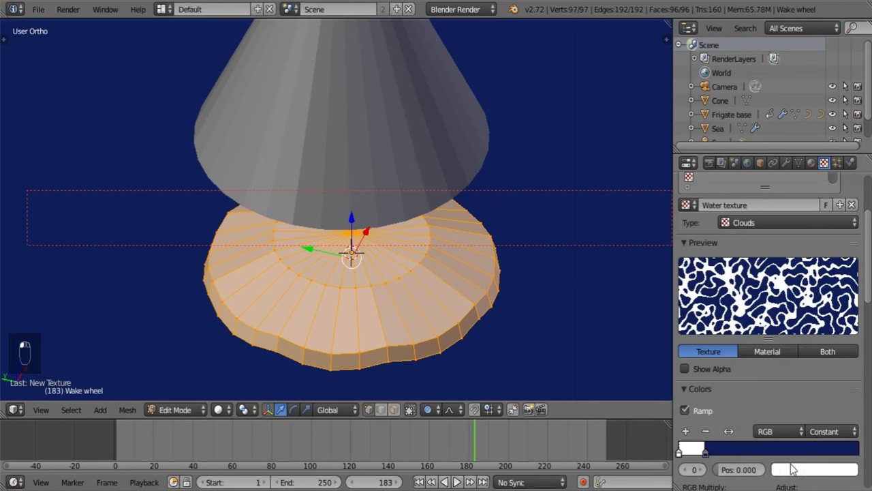
left_click(792, 468)
left_click(846, 407)
left_click(576, 352)
left_click(793, 470)
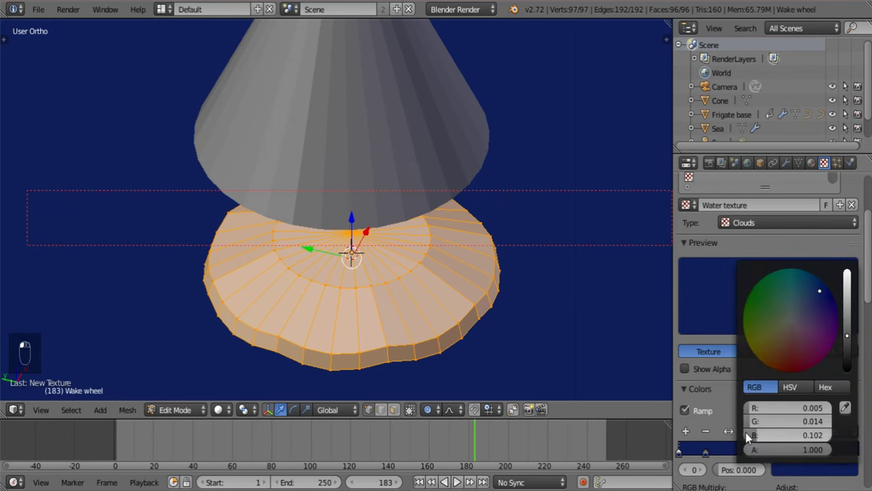
left_click(792, 387)
left_click_drag(777, 437, 805, 437)
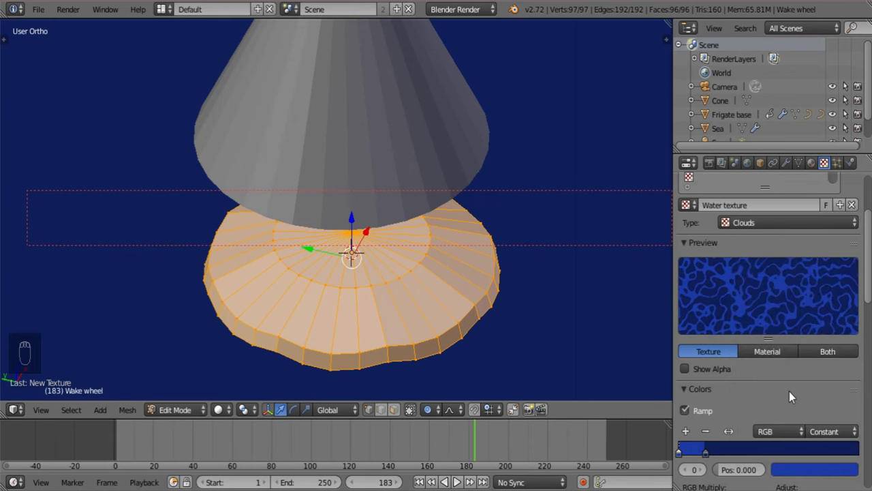
Set the mapping coordinates of Water texture to Generated
scroll(789, 391, "down", 7)
scroll(746, 351, "down", 8)
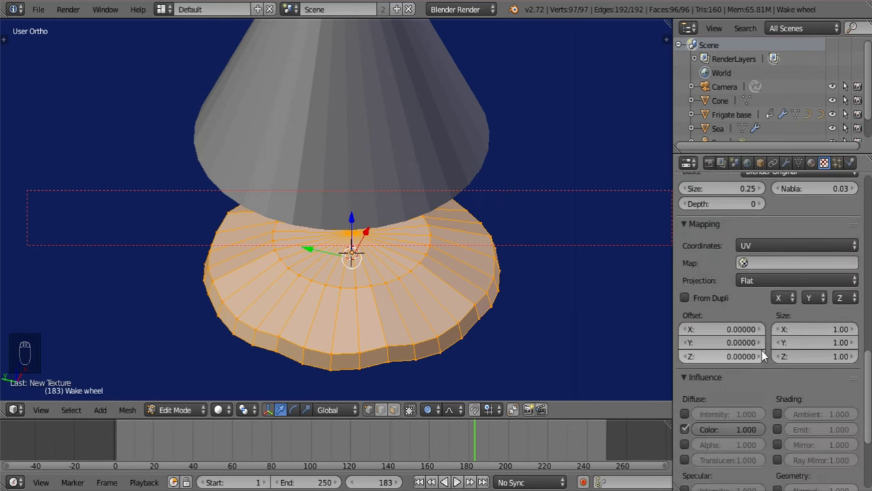
scroll(763, 355, "up", 3)
left_click(797, 326)
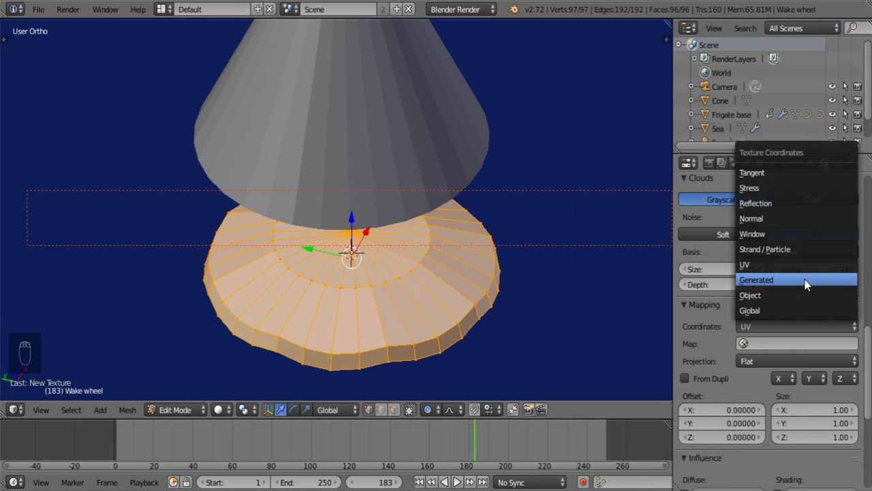
left_click(804, 280)
scroll(805, 284, "down", 6)
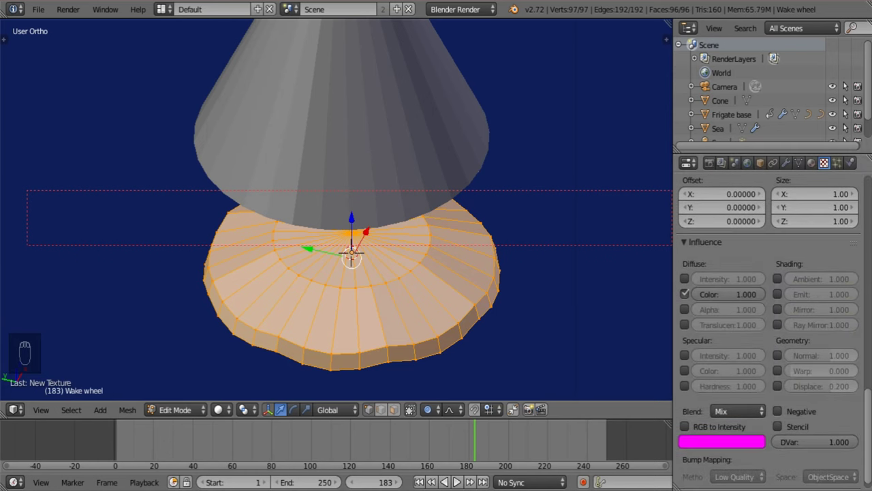
Try Global mapping coordinates for Water texture and switch back to Generated
scroll(797, 293, "up", 6)
left_click(797, 288)
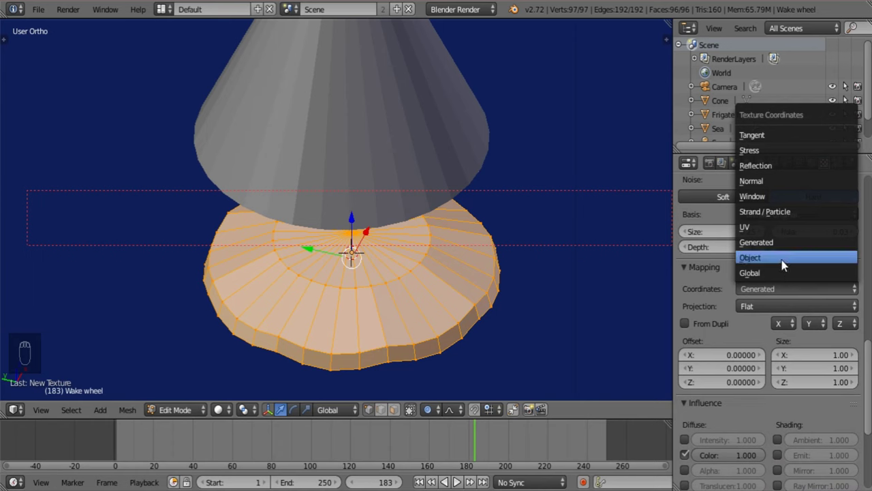
left_click(784, 272)
scroll(787, 276, "down", 3)
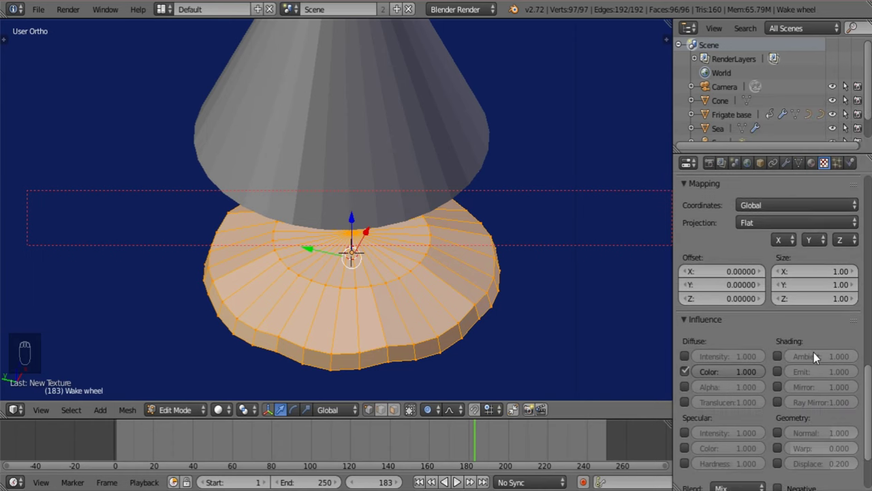
left_click(806, 215)
left_click(783, 156)
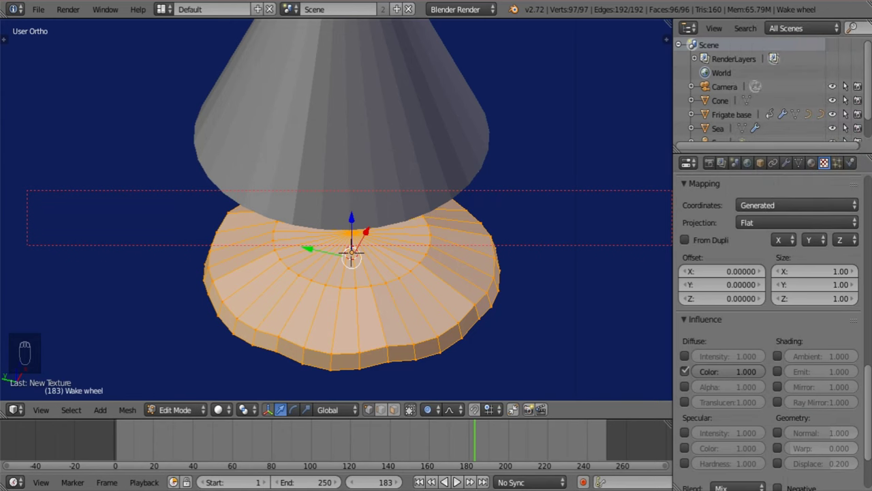
scroll(773, 320, "down", 3)
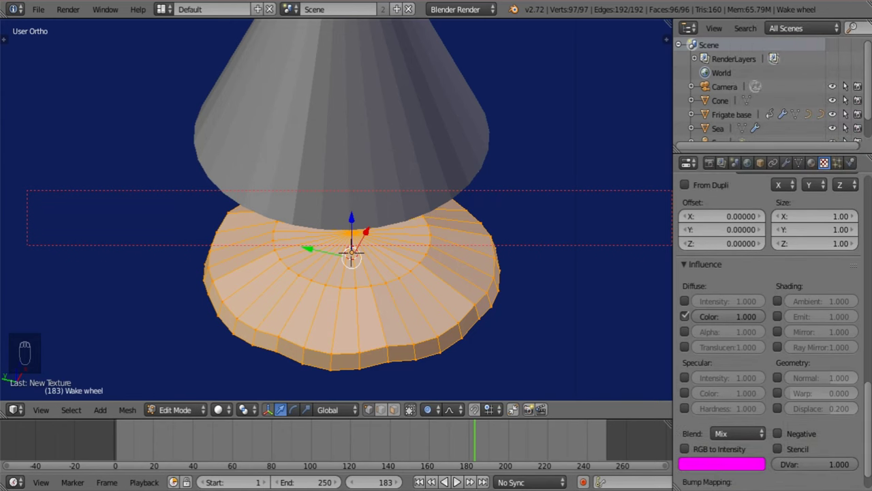
Make the Foam texture a Blend texture with Quadratic sphere progression
scroll(784, 286, "up", 10)
left_click(713, 247)
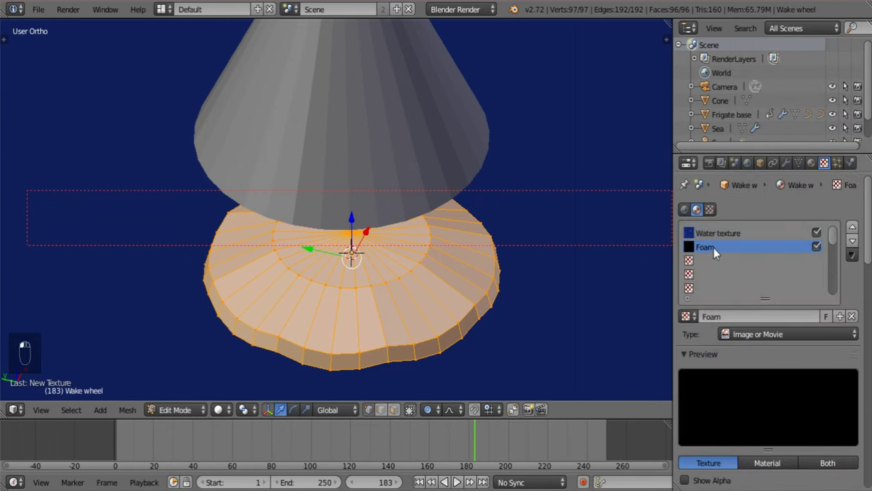
left_click(801, 334)
left_click(784, 302)
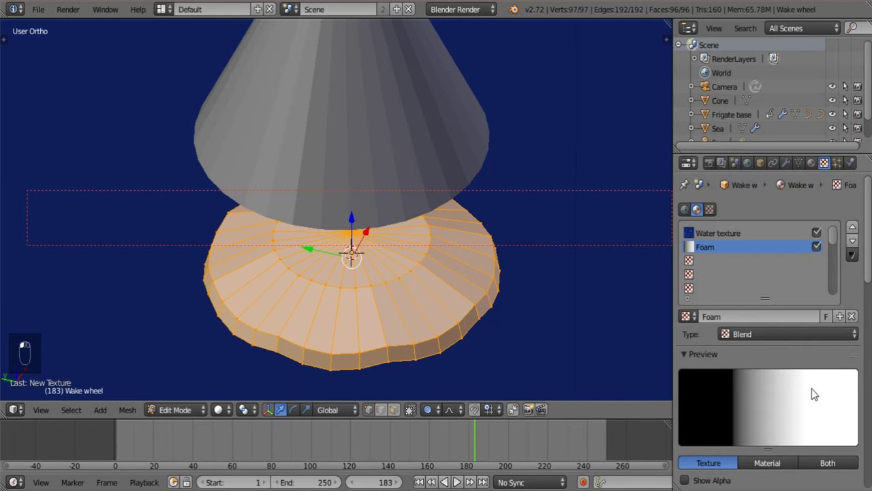
scroll(811, 386, "down", 11)
left_click(800, 338)
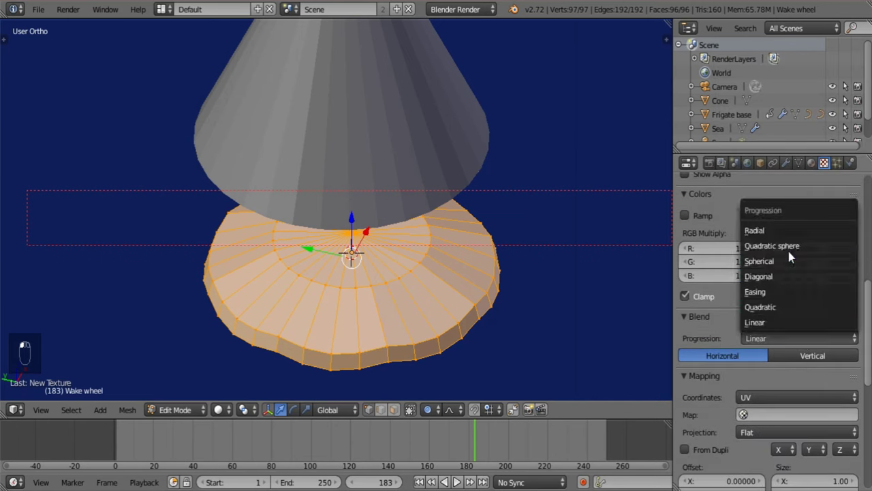
left_click(777, 246)
Enable Foam's colour ramp with Constant interpolation, flip it and move the black stop to about 0.071
scroll(706, 312, "up", 3)
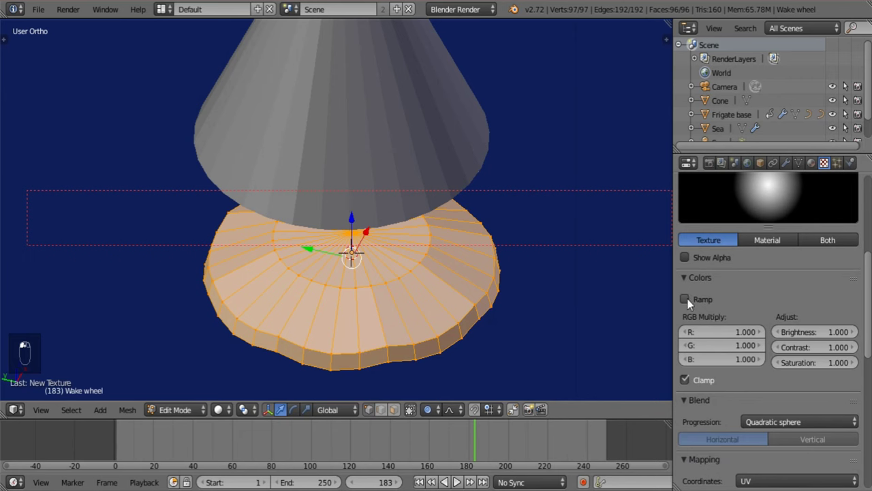
left_click(684, 299)
scroll(768, 327, "up", 3)
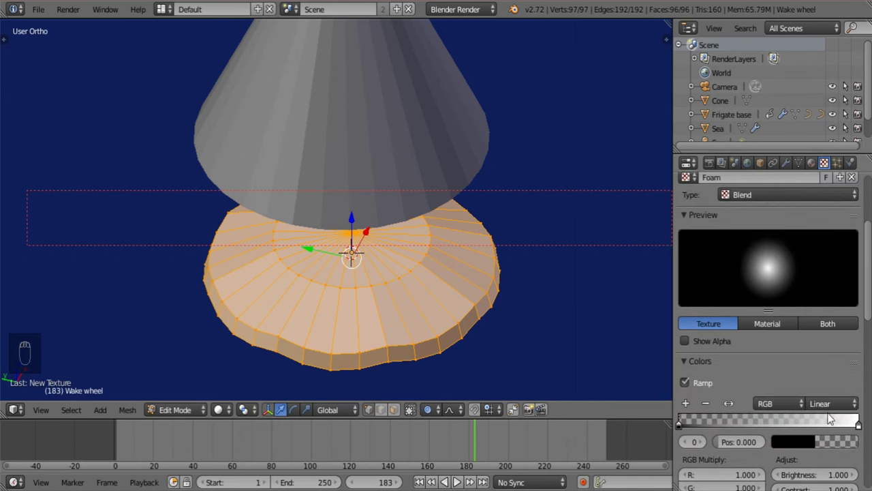
left_click(832, 403)
left_click(828, 326)
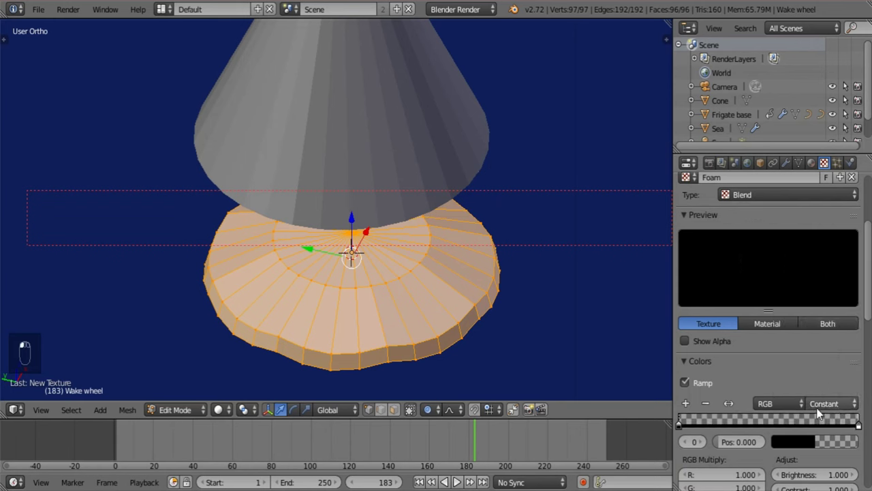
left_click(728, 404)
left_click_drag(857, 424, 689, 426)
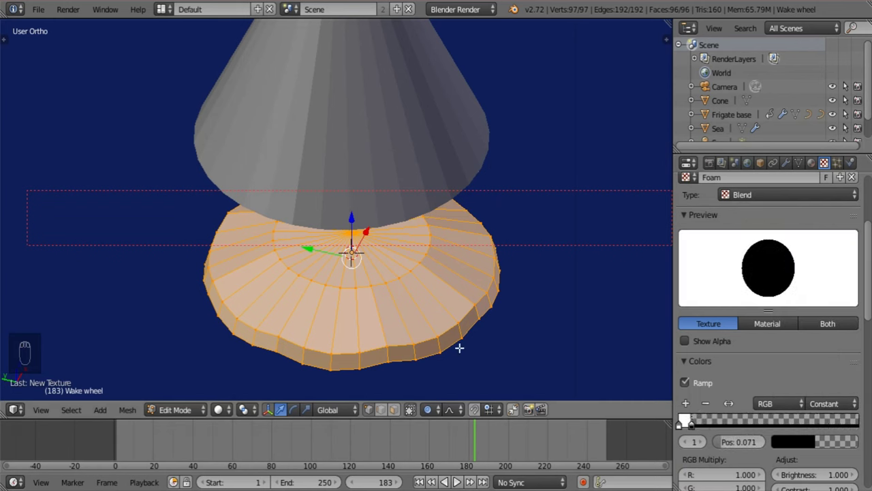
Leave mesh editing and apply smooth shading to the Wake wheel
key("Tab")
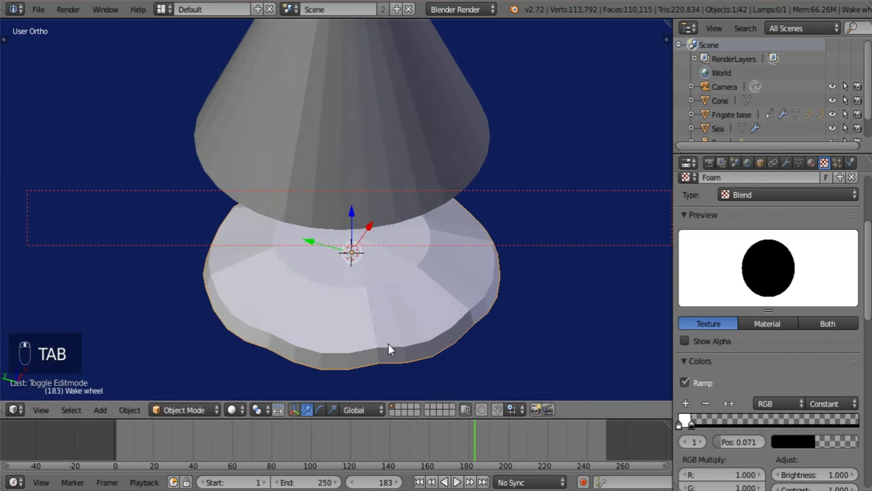
key("t")
left_click(30, 230)
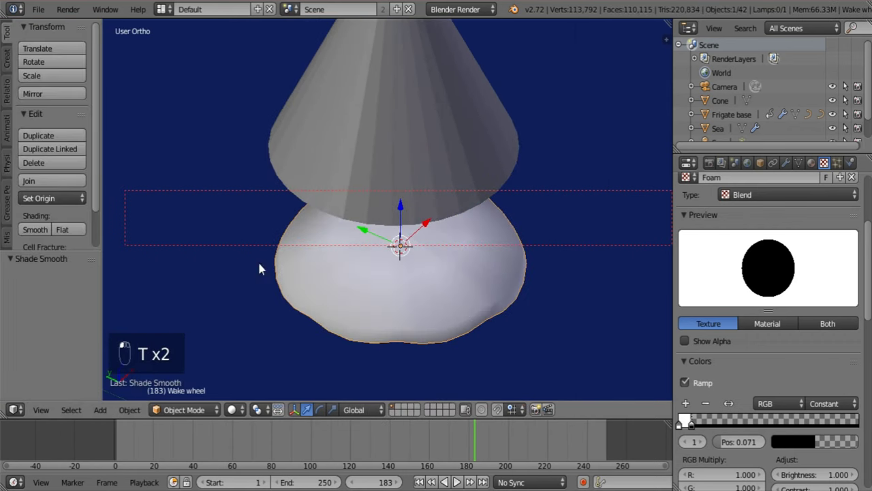
key("t")
Set a render border over the front of the Wake wheel and preview it with Rendered viewport shading
key("ctrl+b")
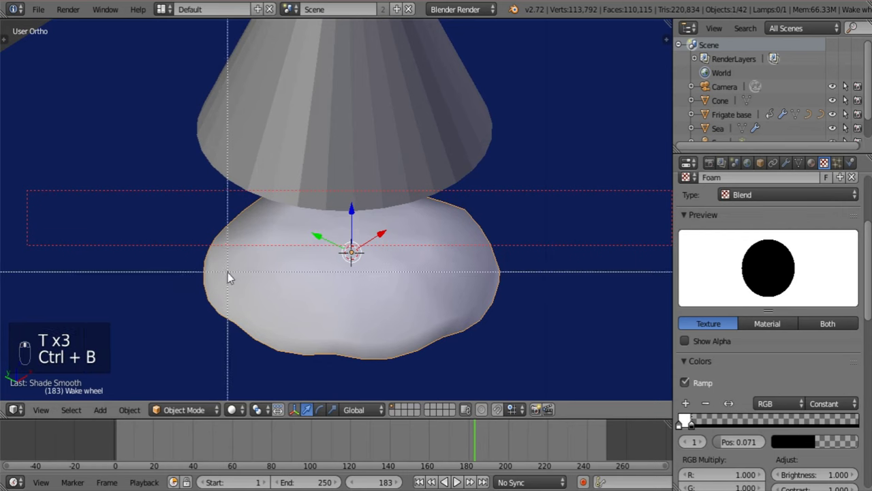
left_click_drag(228, 272, 464, 380)
left_click(233, 409)
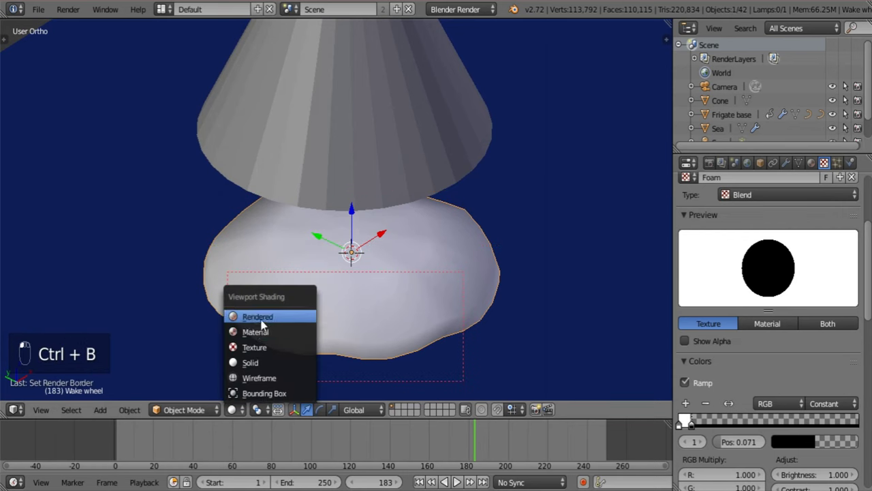
left_click(242, 313)
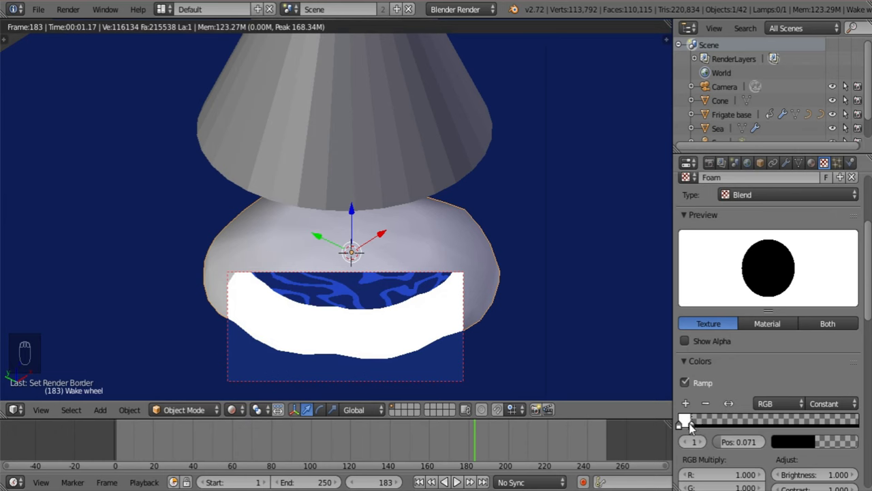
Thin the foam band by reducing the position of the Foam ramp's black stop to 0.001
left_click_drag(690, 425, 680, 423)
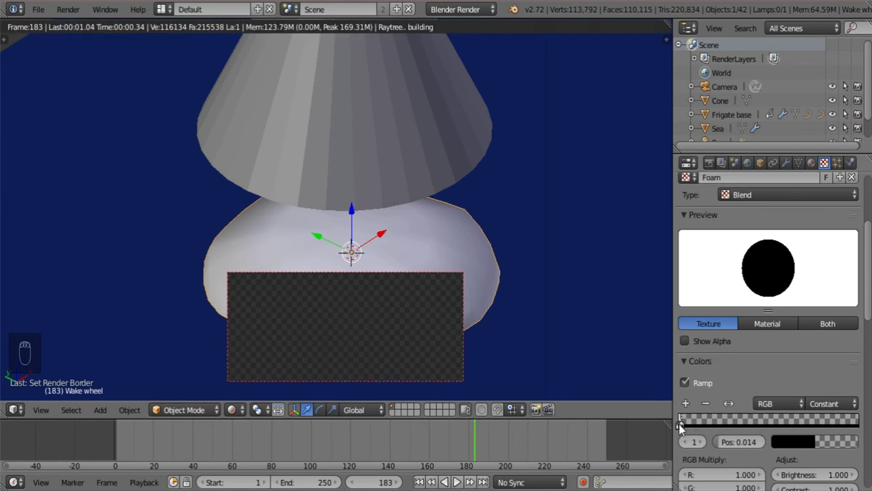
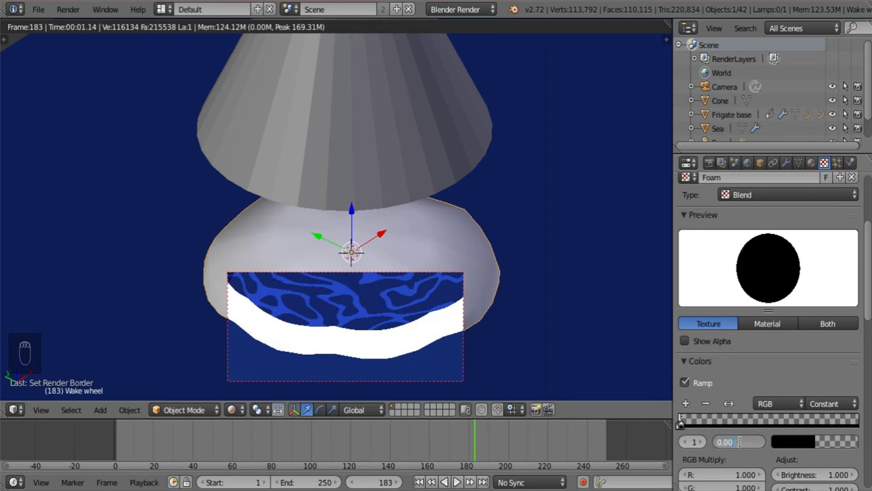
key("BackSpace")
type("5")
key("Return")
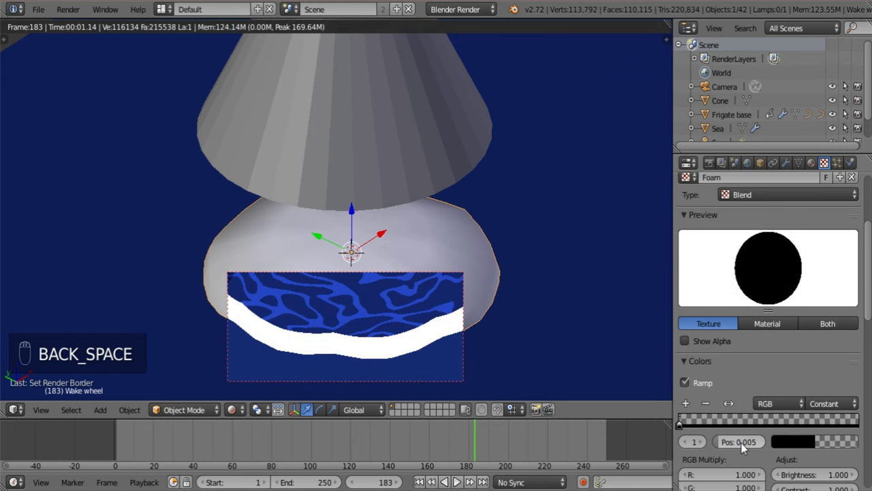
left_click(741, 443)
type("2")
key("Return")
double_click(751, 443)
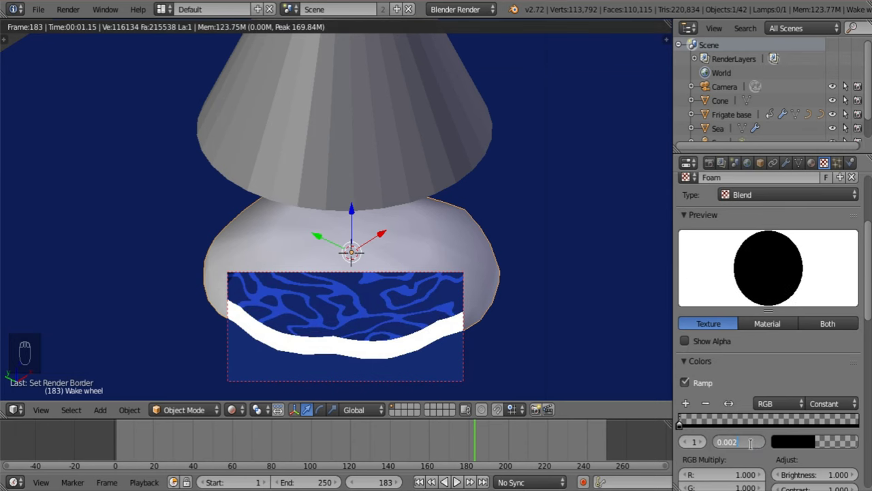
type("1")
key("Return")
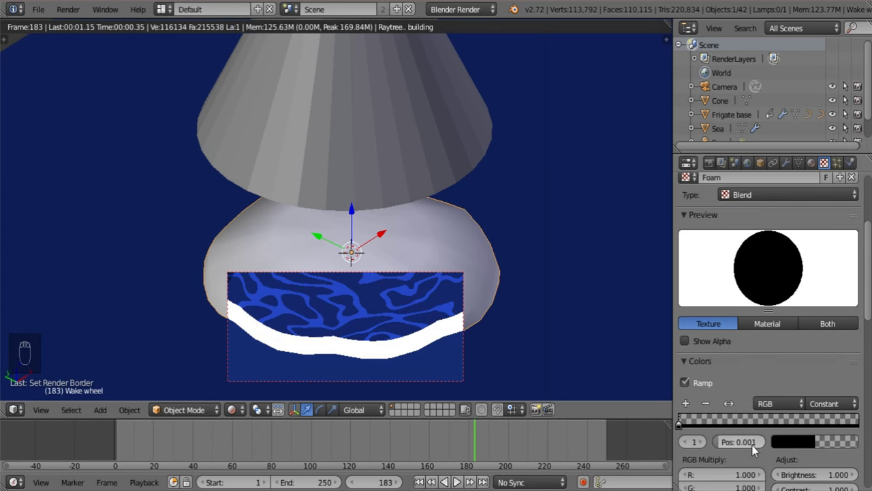
Examine the rendered foam edge from above and from the side, and return the viewport to Solid shading
middle_click_drag(458, 334, 477, 306)
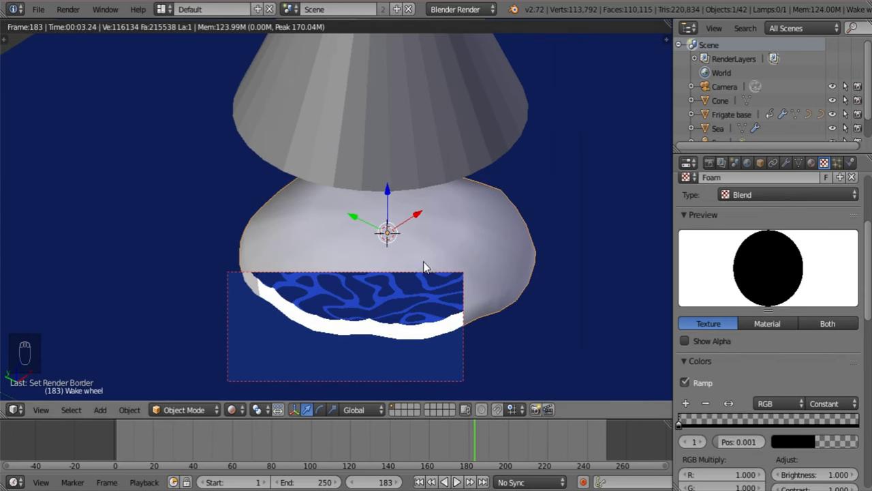
middle_click_drag(423, 261, 402, 295)
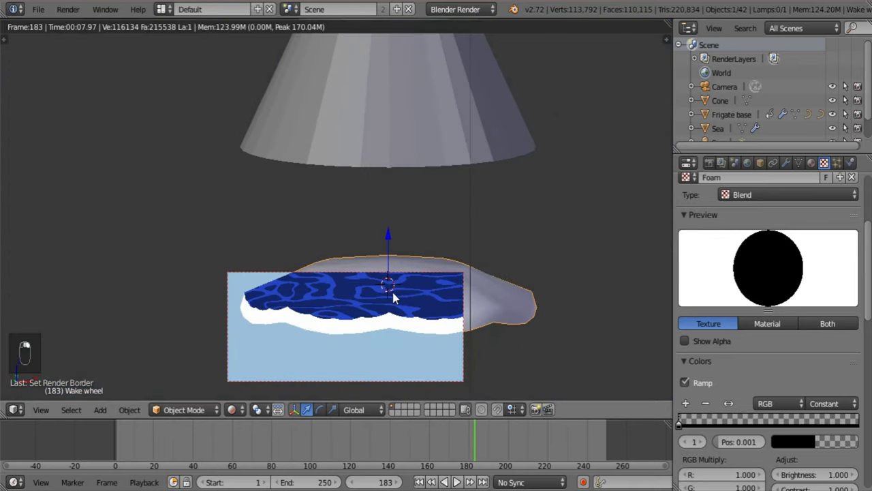
left_click(231, 409)
left_click(253, 360)
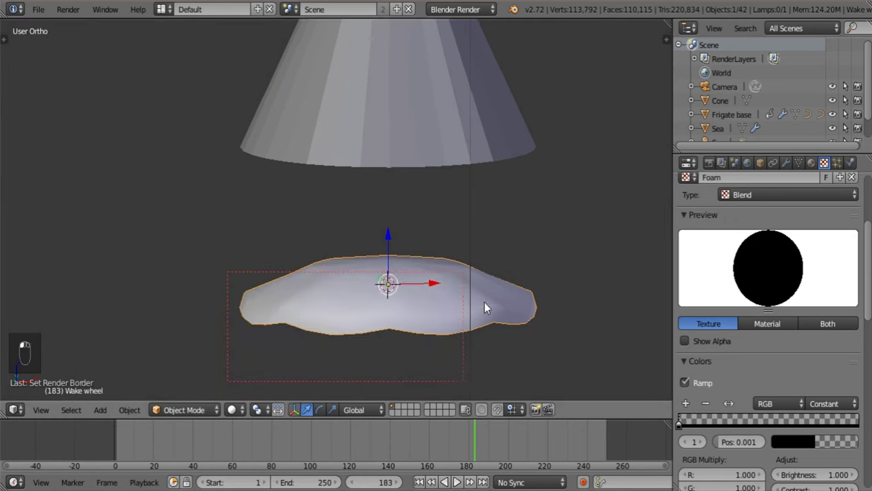
Insert a Rotation keyframe for the Wake wheel at frame 1
mouse_move(485, 303)
middle_mouse_down()
mouse_move(381, 354)
mouse_move(467, 273)
mouse_move(416, 276)
mouse_move(432, 243)
mouse_move(448, 324)
mouse_move(473, 297)
middle_mouse_up()
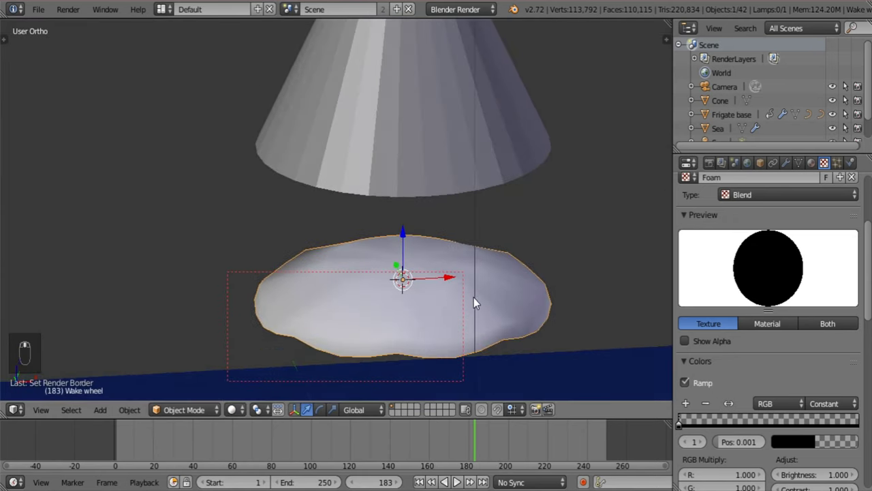
left_click(419, 481)
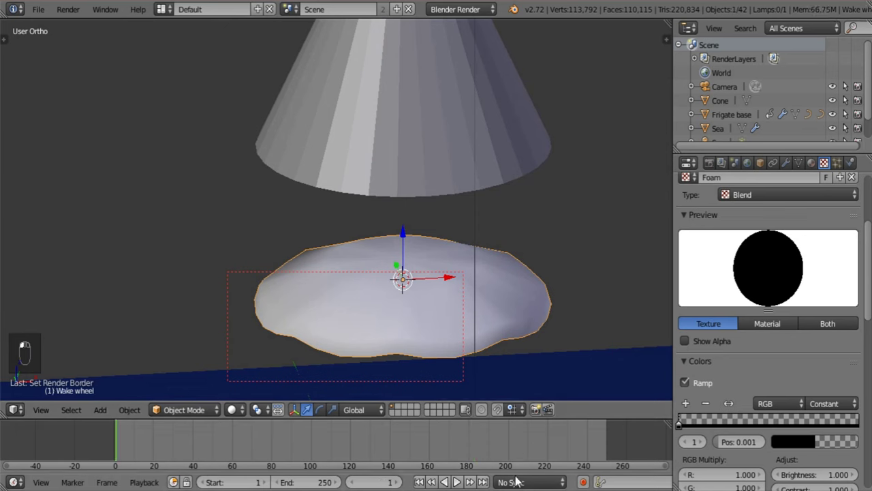
key("i")
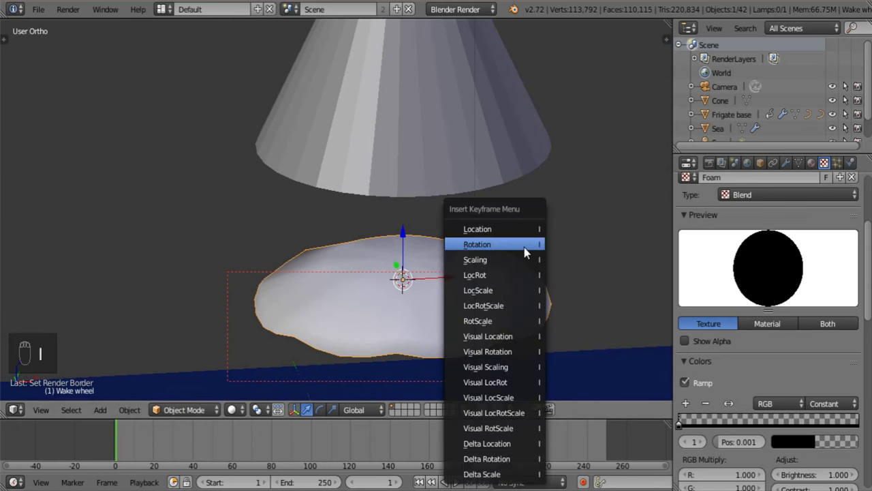
left_click(515, 247)
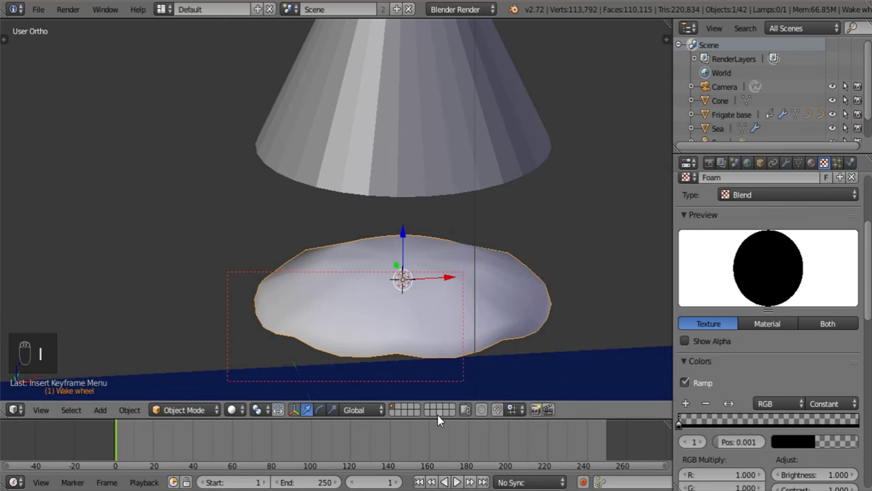
Rotate the Wake wheel around the Z axis at frame 250 and insert a Rotation keyframe there
left_click(607, 444)
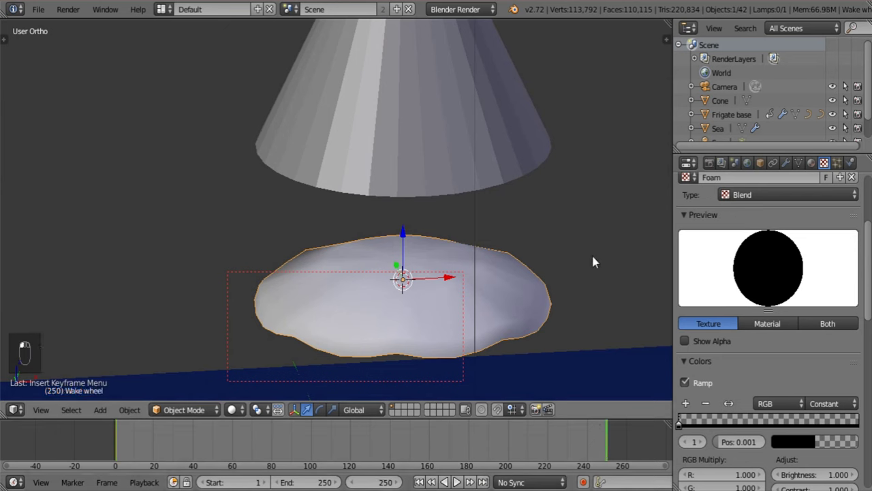
key("r")
key("z")
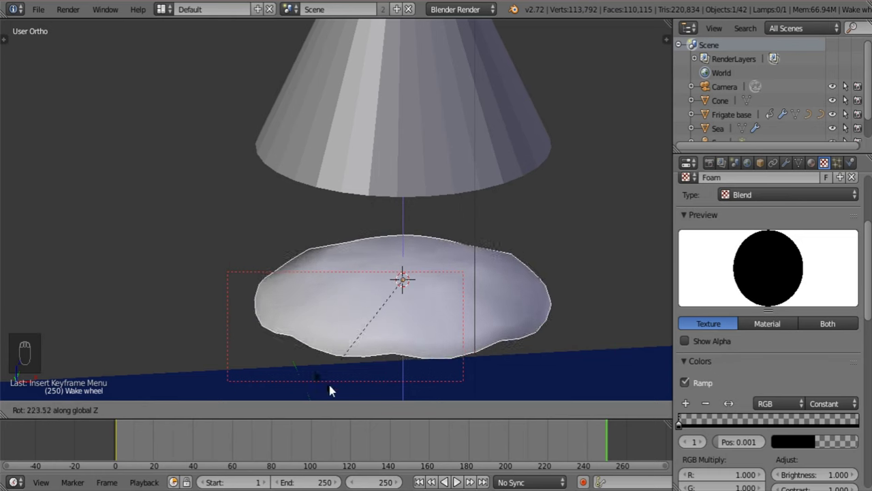
left_click(620, 150)
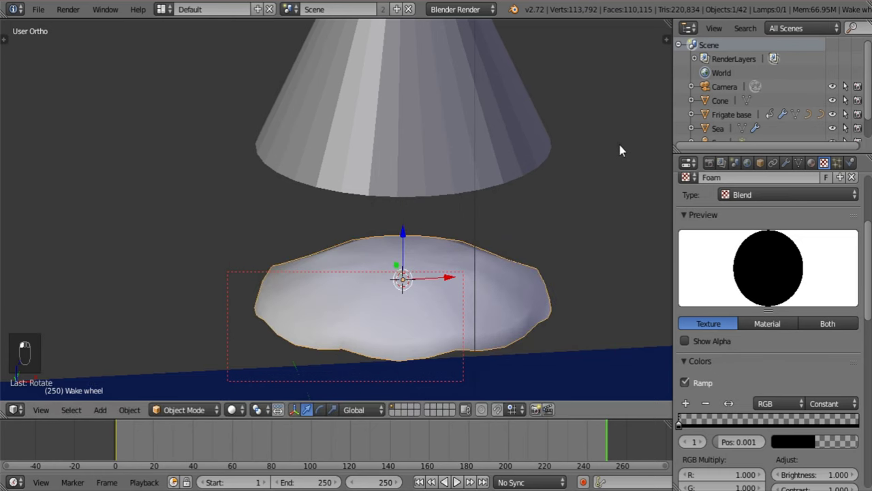
key("i")
left_click(617, 147)
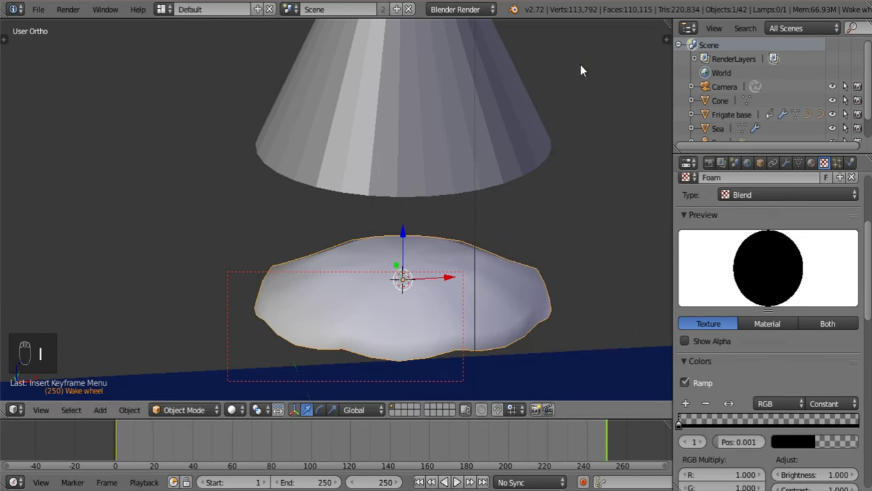
Give the Wake wheel's rotation curve linear extrapolation in the Graph Editor, and scrub the animation in the 3D View to check the spin
left_click(15, 408)
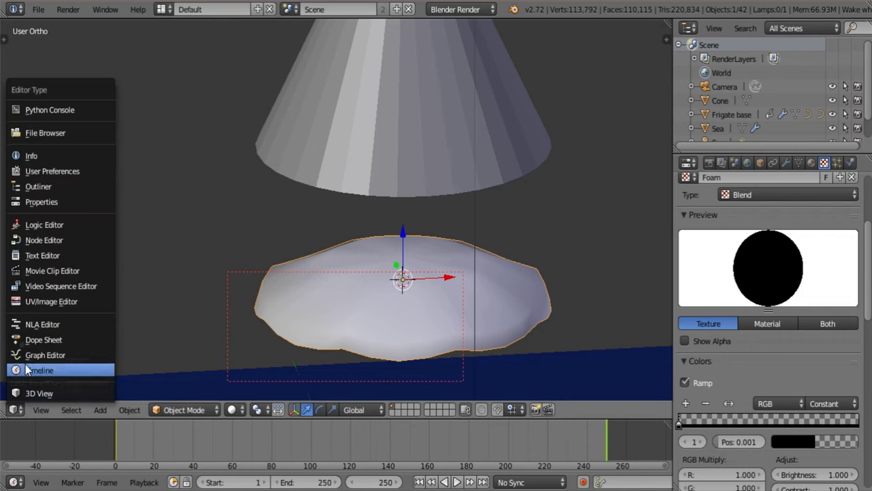
left_click(40, 354)
left_click(141, 410)
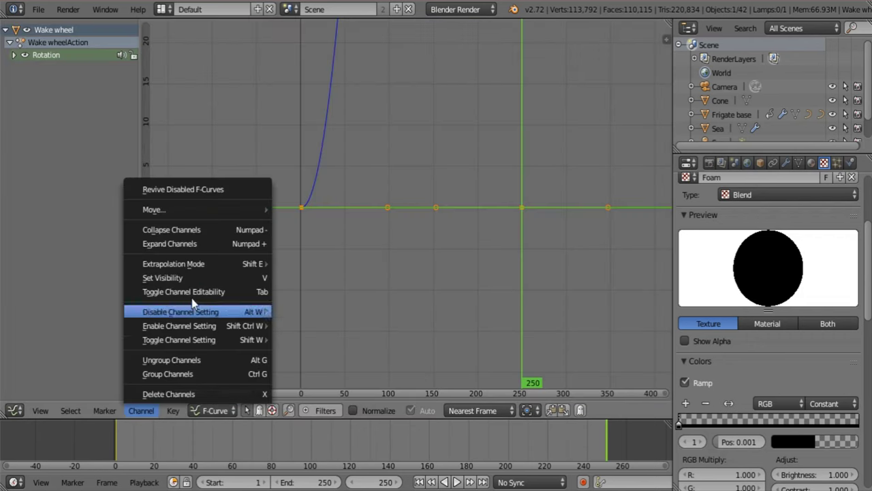
mouse_move(206, 264)
left_click(312, 278)
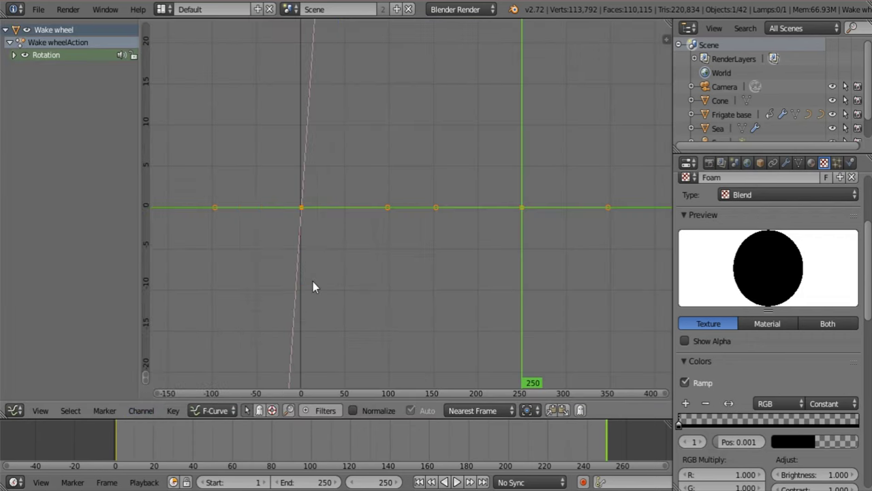
left_click(15, 410)
left_click(39, 392)
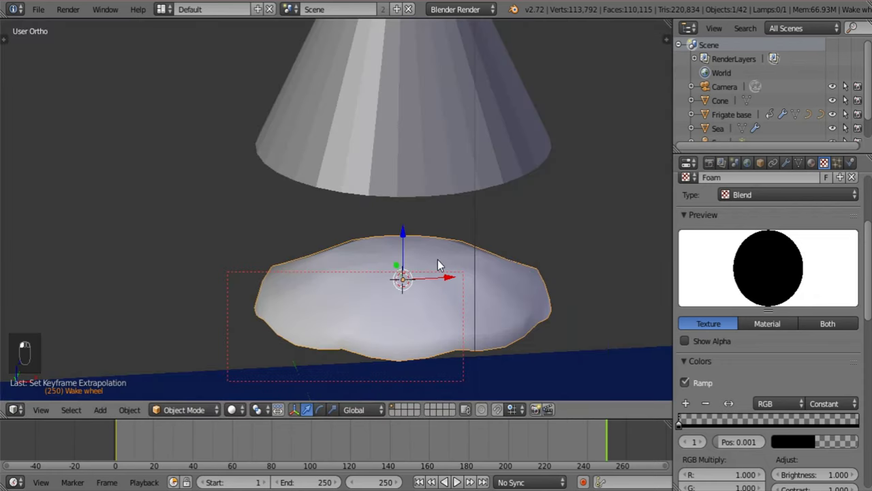
scroll(437, 260, "down", 2)
left_click_drag(326, 447, 594, 447)
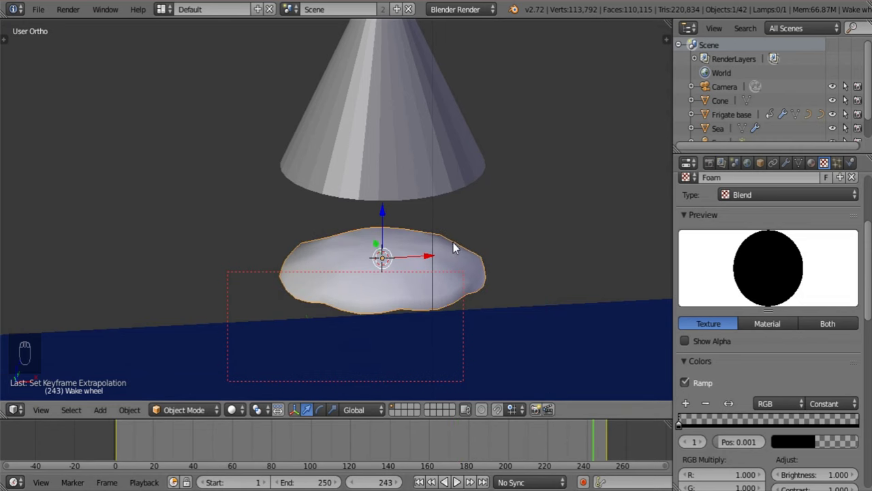
Parent the Wake wheel to the Cone with the Object option
scroll(460, 244, "up", 1)
middle_click_drag(476, 245, 364, 281, "shift")
right_click(383, 181, "shift")
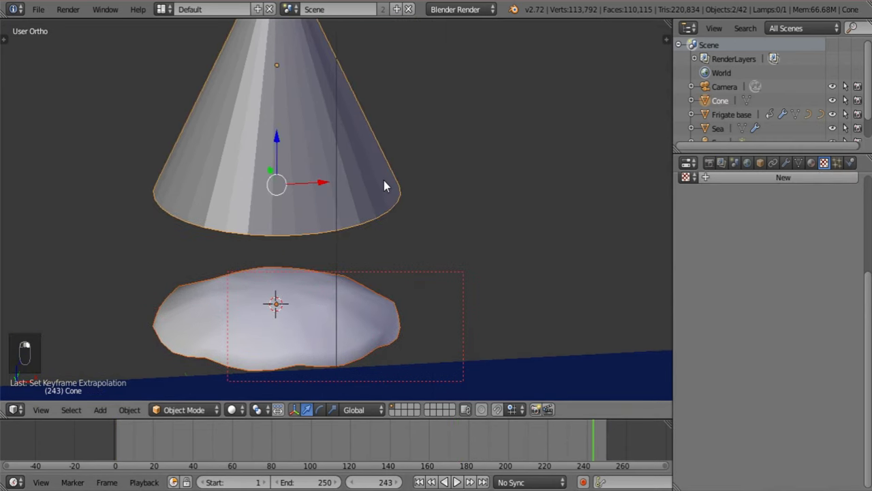
key("ctrl+p")
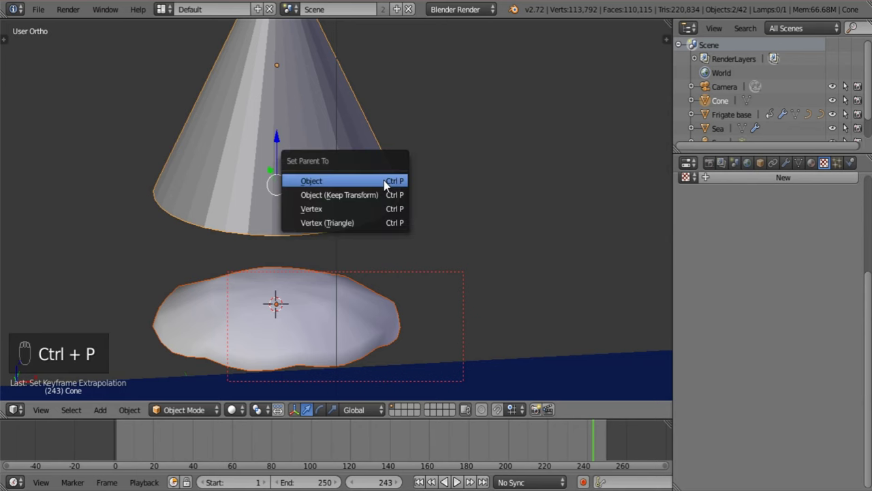
left_click(359, 178)
Tilt the Cone to test the parented wheel's spin across the timeline, and undo the rotation
scroll(360, 178, "down", 4)
right_click(290, 141)
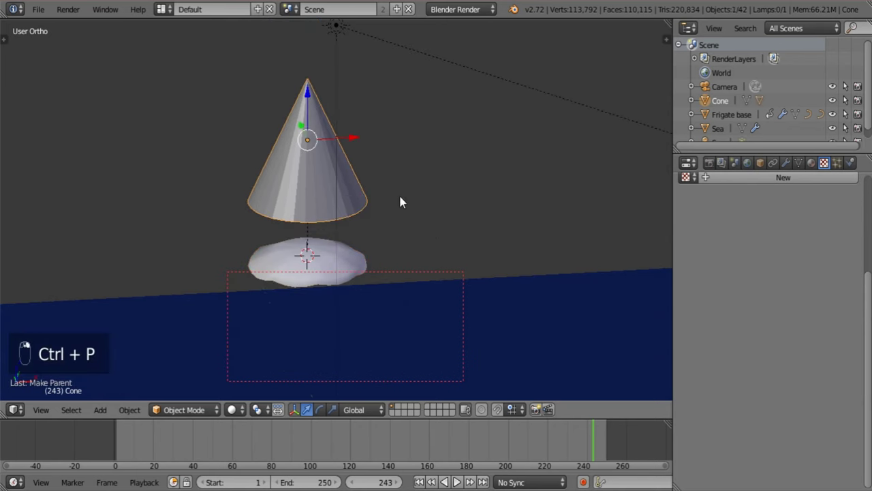
key("r")
left_click(434, 46)
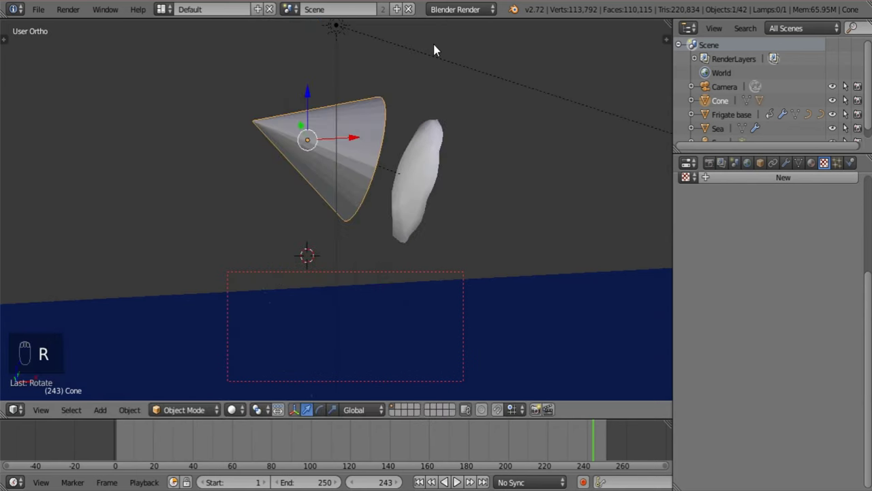
left_click_drag(310, 449, 385, 447)
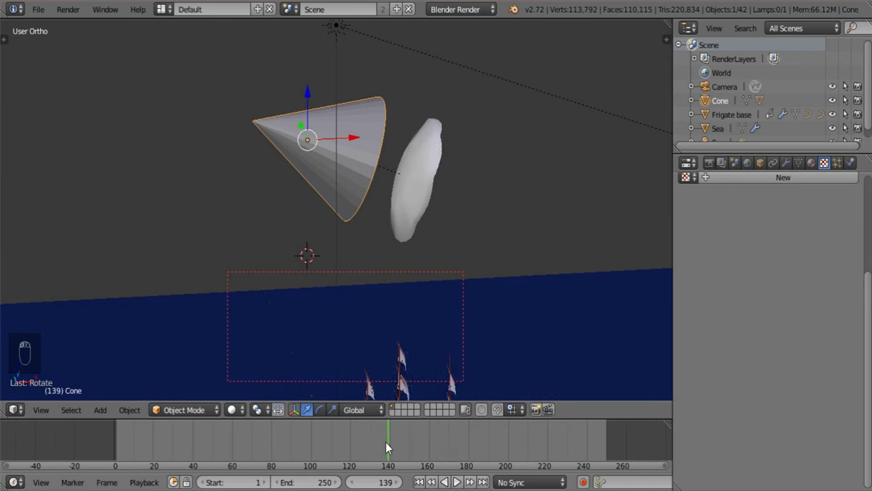
key("ctrl+z")
key("ctrl+z")
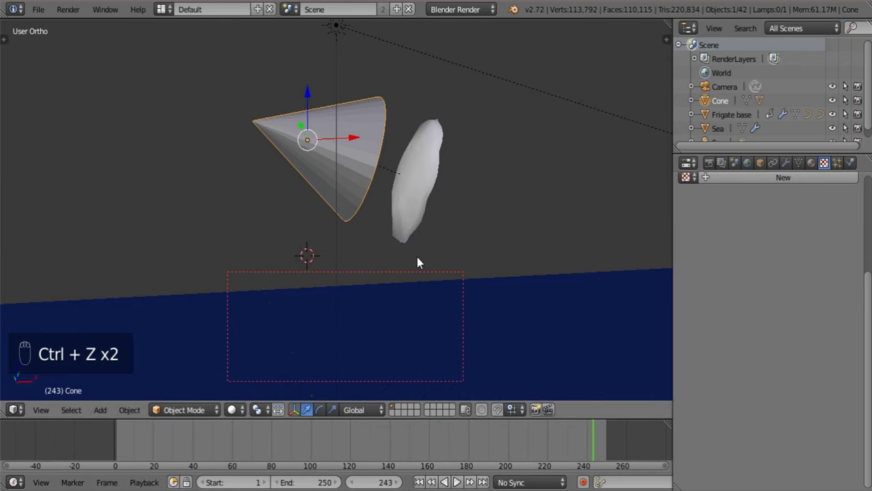
key("ctrl+z")
Duplicate the Cone together with its Wake wheel and place the copies beside the original pair
middle_click_drag(409, 263, 305, 312)
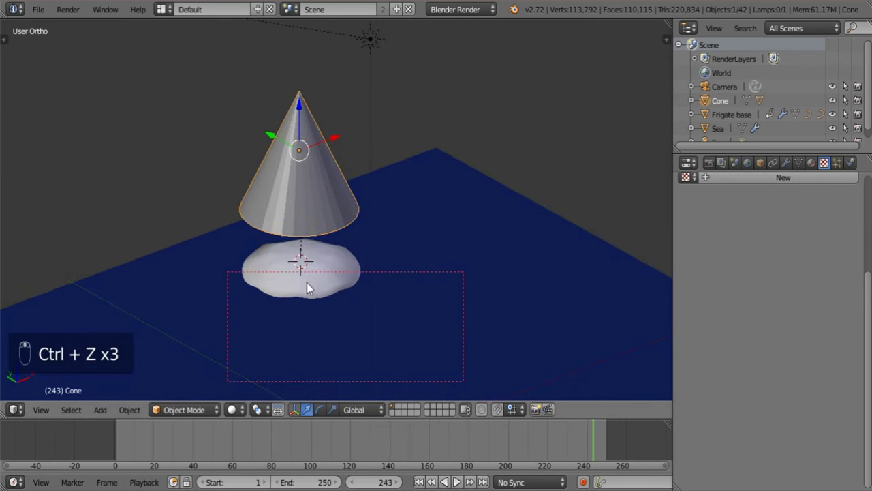
right_click(317, 281, "shift")
mouse_move(318, 280)
middle_mouse_down()
mouse_move(258, 304)
mouse_move(251, 292)
mouse_move(307, 291)
middle_mouse_up()
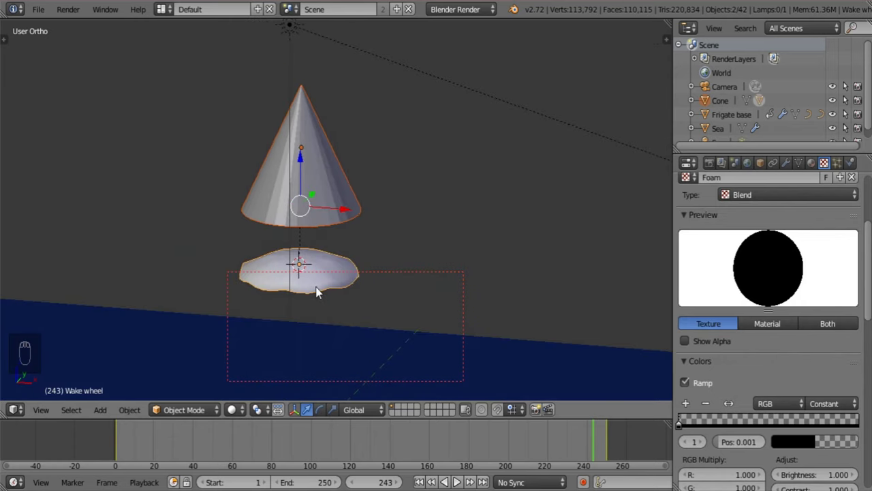
key("shift+d")
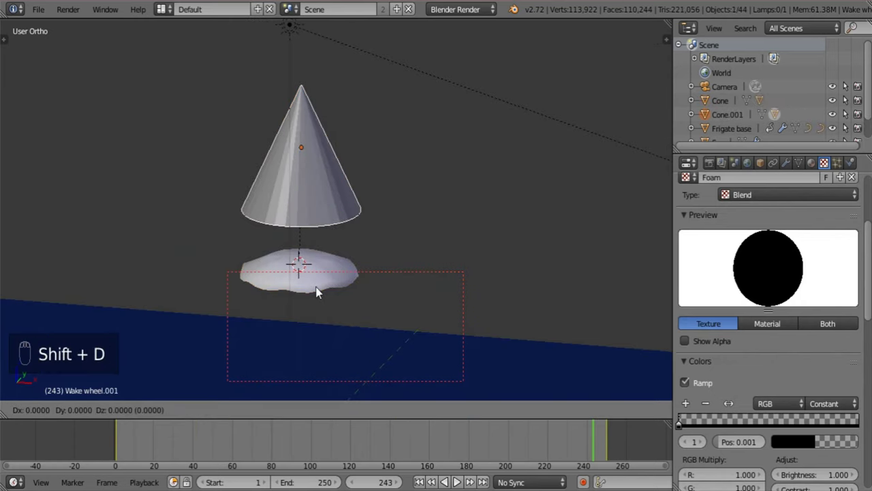
left_click(474, 322)
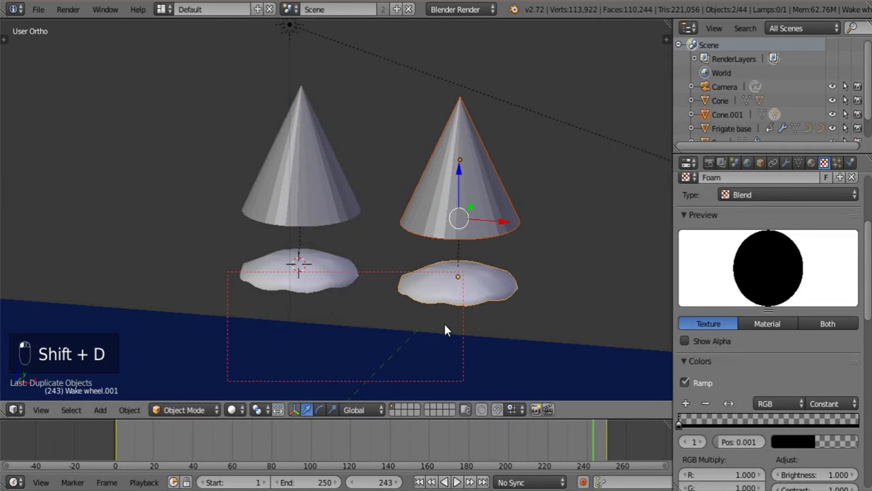
Select the duplicated Wake wheel, scrub its spin, and split the 3D View to open its curves in a Graph Editor
right_click(493, 293)
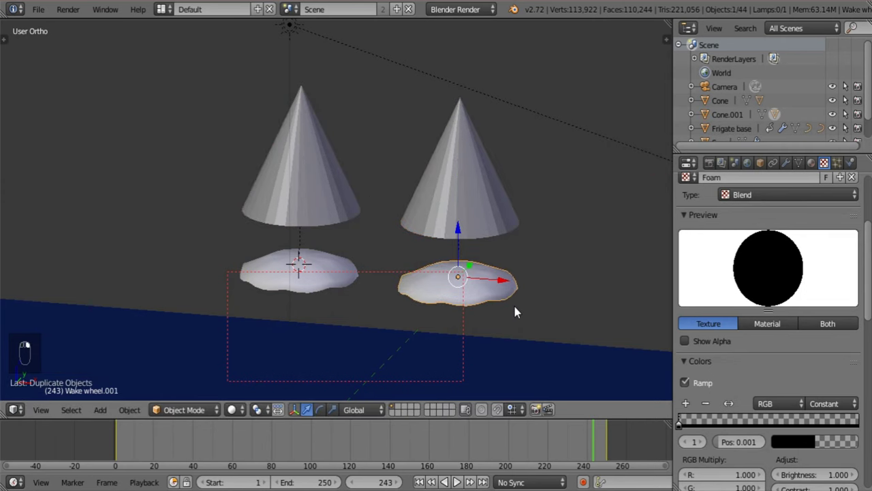
middle_click_drag(515, 311, 443, 354)
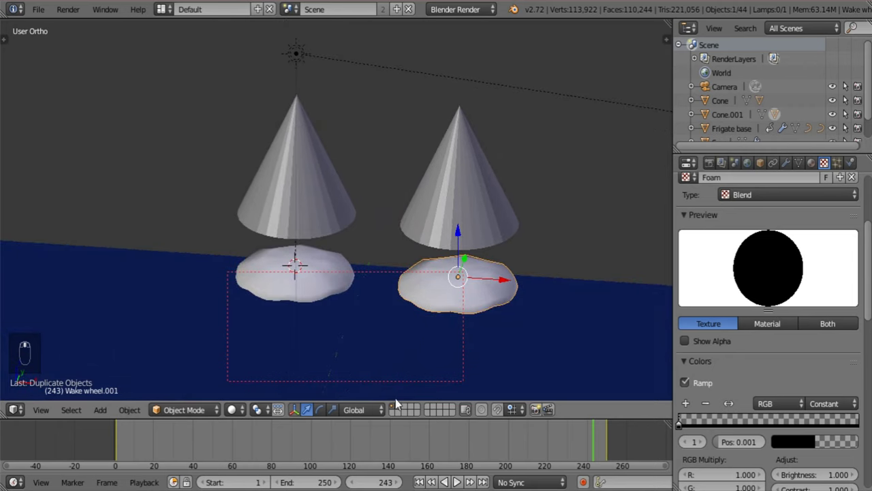
left_click_drag(403, 444, 430, 430)
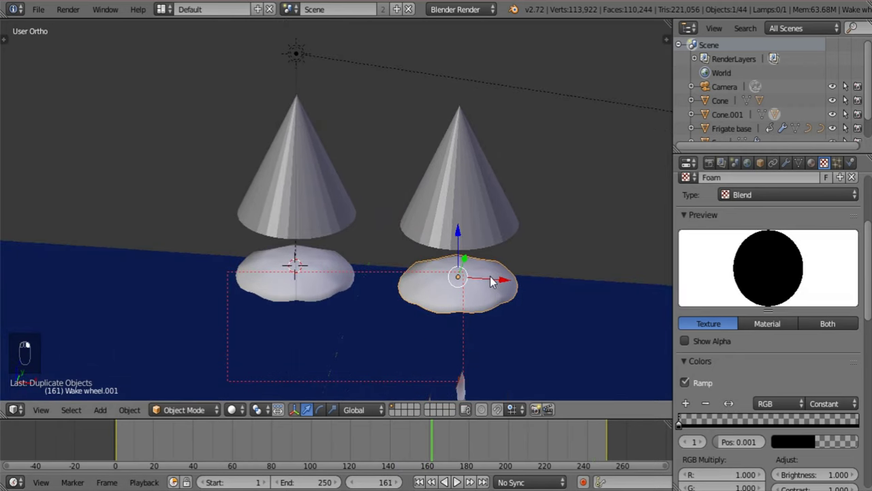
left_click_drag(655, 32, 306, 137)
left_click(320, 410)
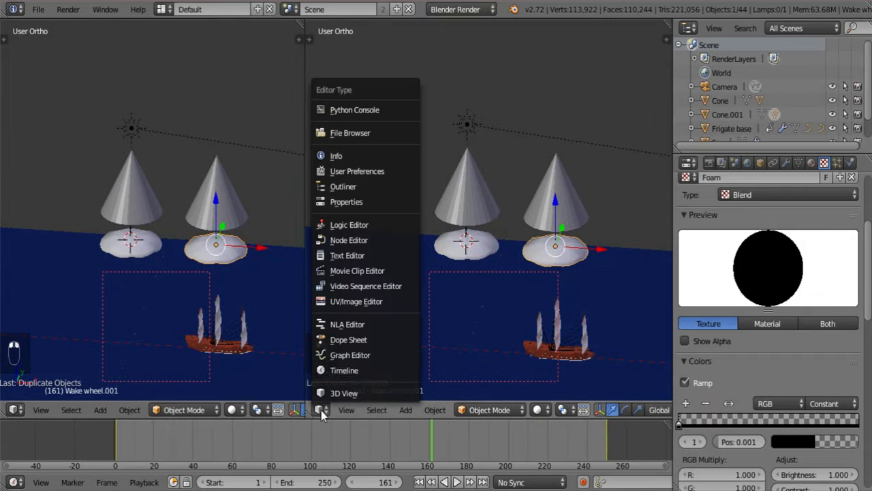
left_click(349, 355)
Try to invert all of the duplicated wheel's rotation curves by scaling them by -1 in Y, and undo the scaling
scroll(576, 268, "down", 2)
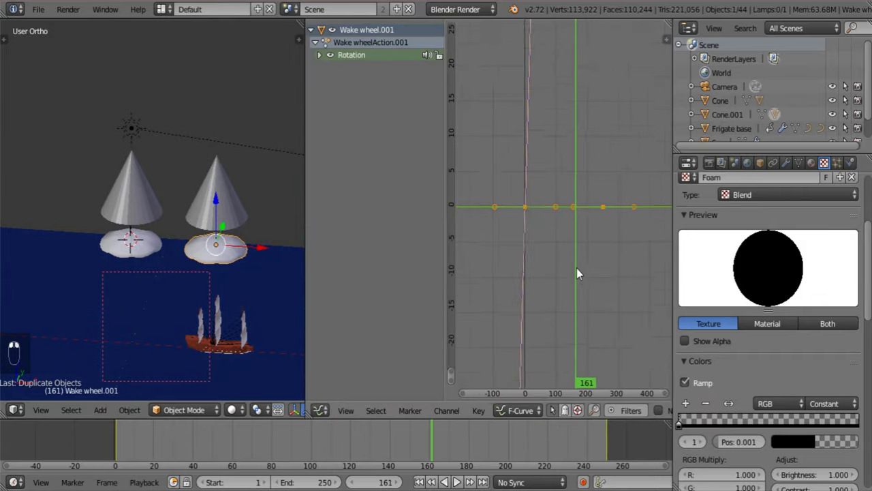
key("s")
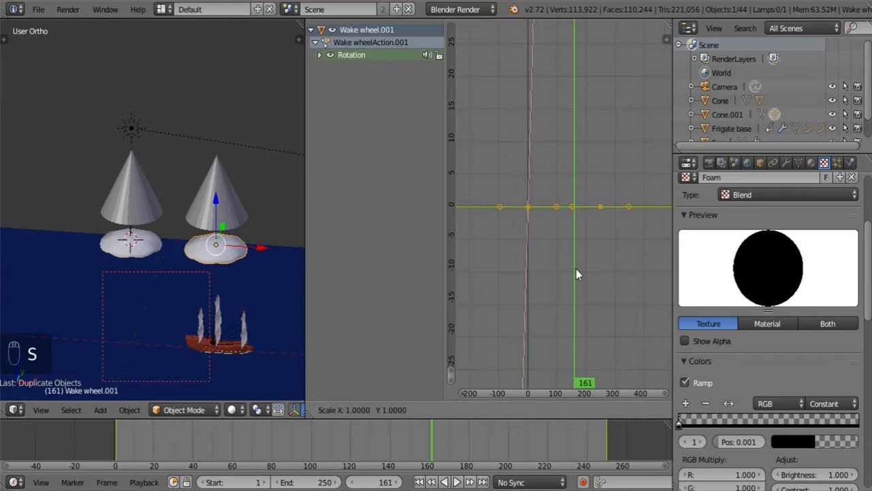
type("y-1")
key("Return")
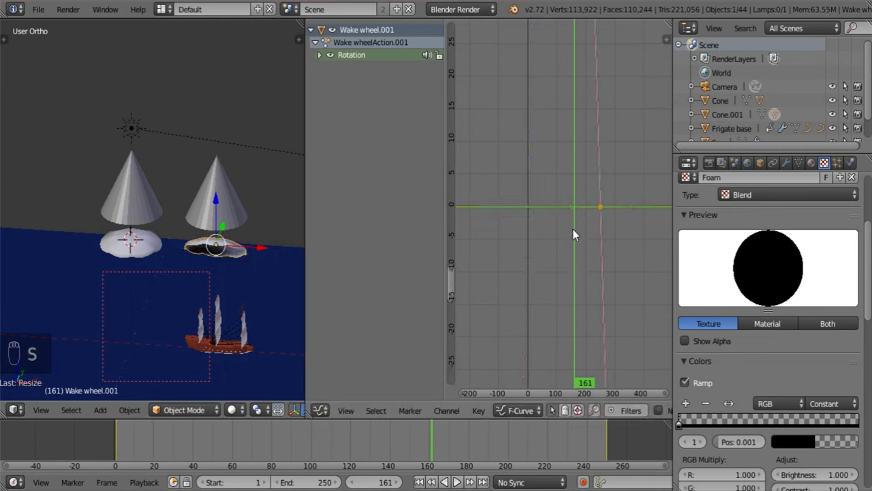
key("ctrl+z")
Lock the duplicated wheel's X and Y Euler Rotation channels, flip the Z Euler Rotation curve vertically with Scale, and scrub the animation
left_click(317, 59)
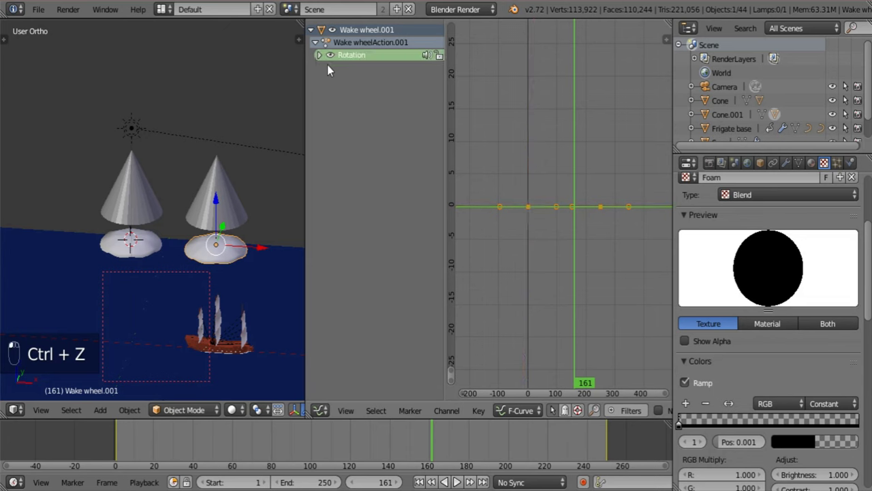
left_click(319, 56)
left_click(357, 93)
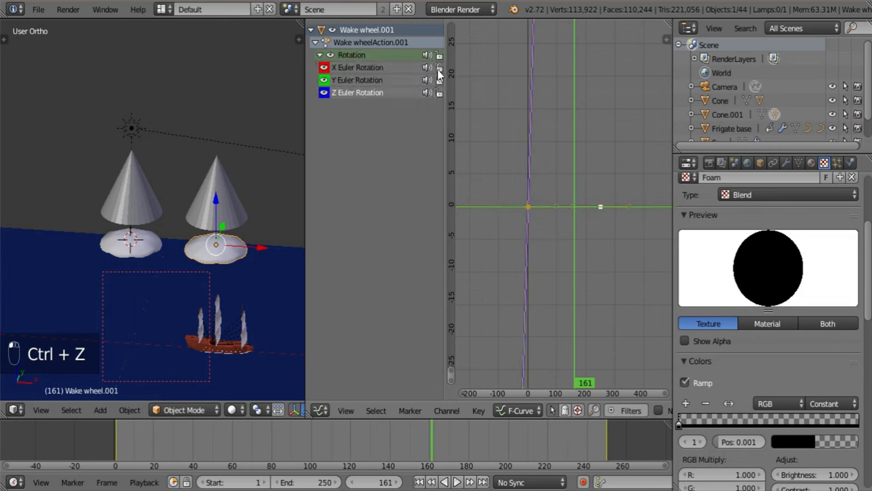
key("s")
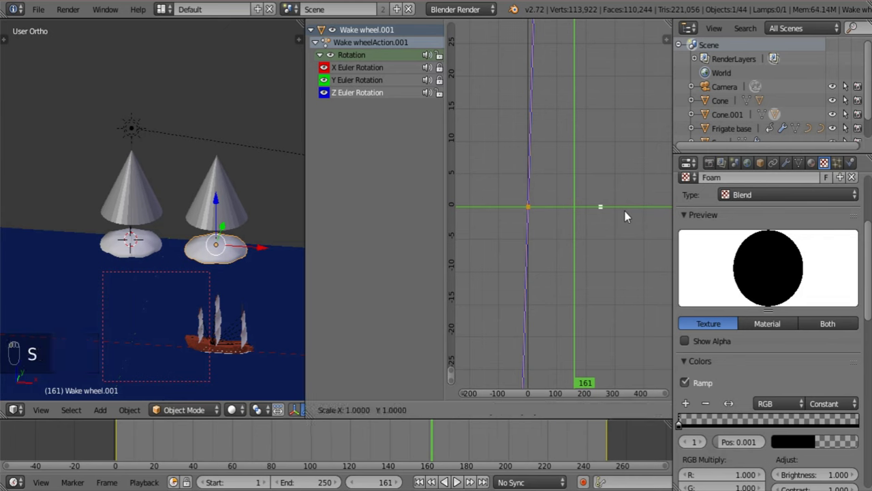
left_click(626, 217)
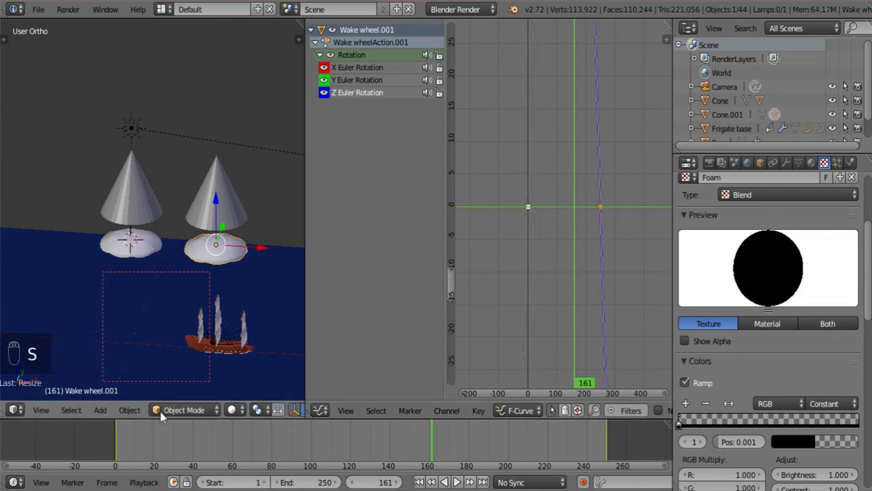
left_click_drag(188, 441, 411, 456)
Move the duplicated Cone along the X axis to the opposite side of the original Cone
middle_click_drag(223, 214, 252, 270, "shift")
right_click(251, 271)
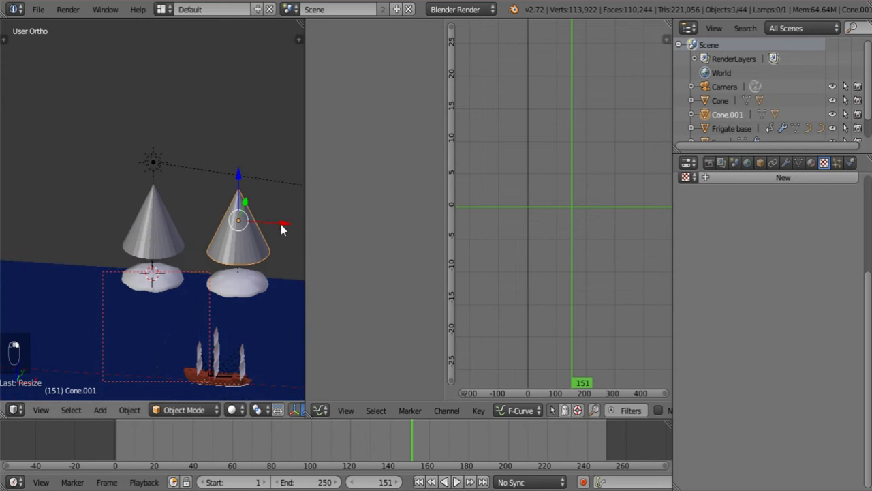
left_click_drag(279, 221, 135, 222)
middle_click_drag(191, 265, 264, 259, "shift")
Add a plane mesh at the original Wake wheel and move it along the Y axis clear of the wheel
right_click(265, 259)
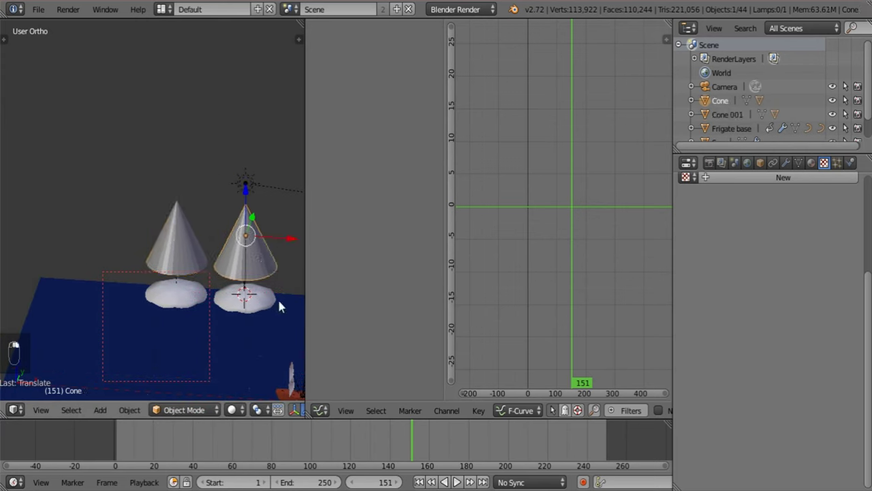
middle_click_drag(278, 306, 126, 276)
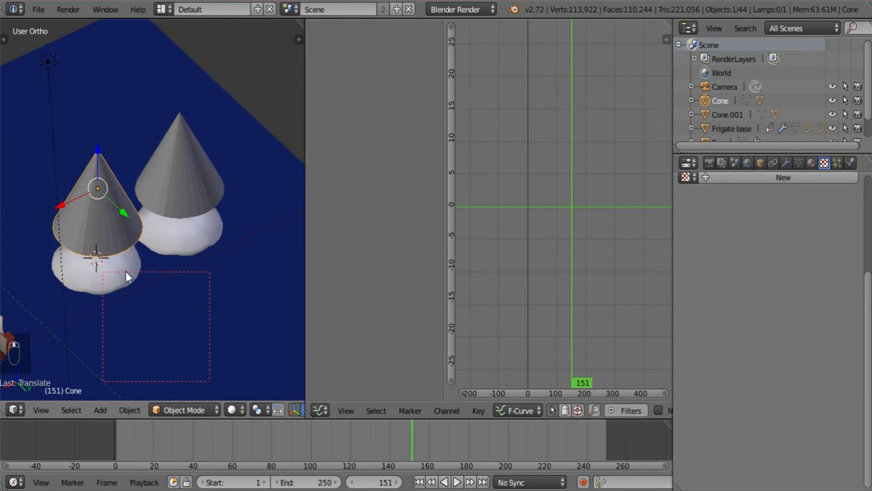
right_click(126, 277)
key("shift+a")
mouse_move(271, 260)
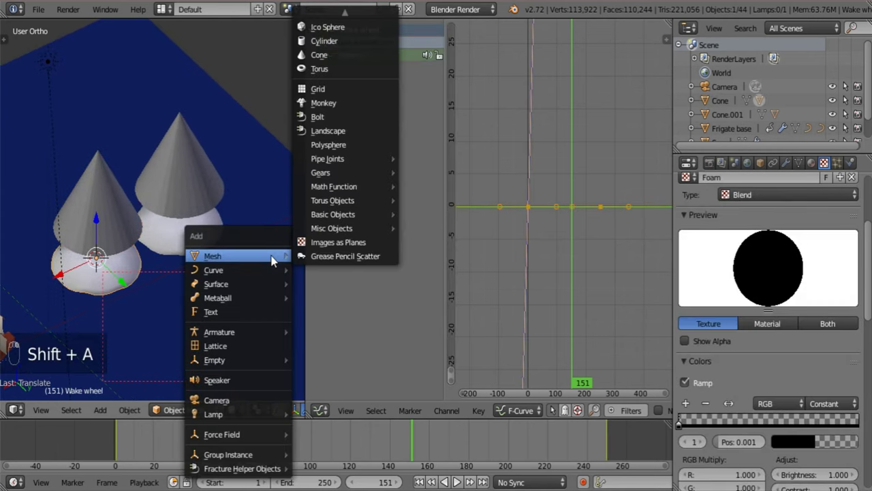
scroll(346, 28, "up", 4)
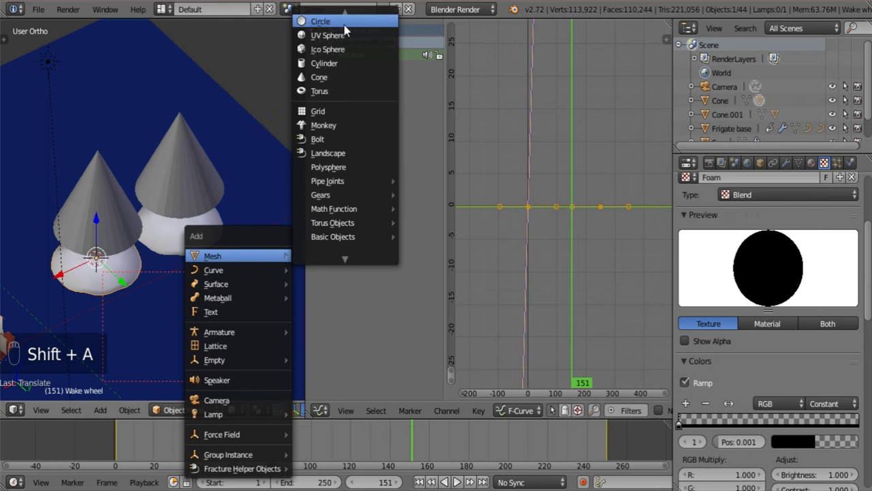
left_click(349, 26)
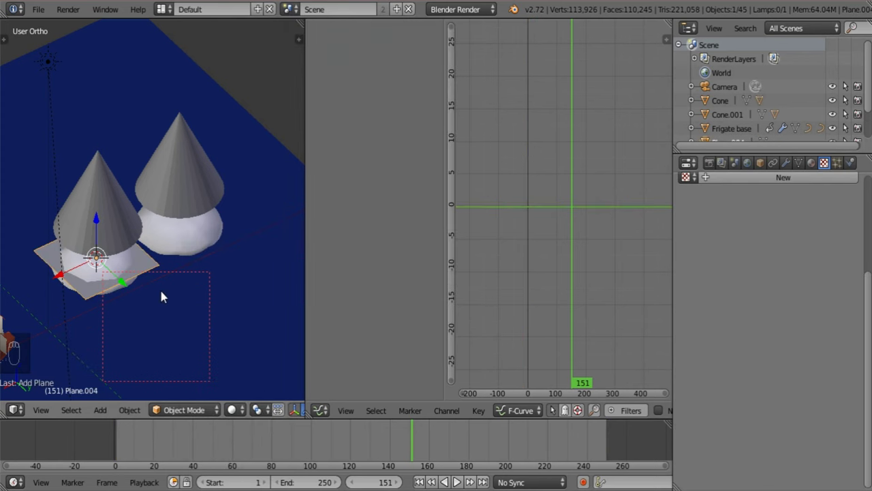
left_click_drag(134, 285, 196, 359)
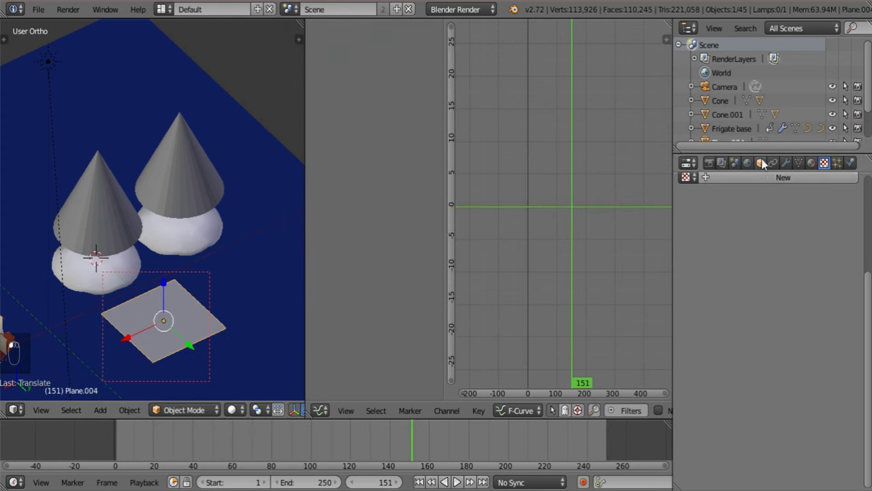
Rename the new plane as Control object 1
left_click(760, 162)
left_click(749, 210)
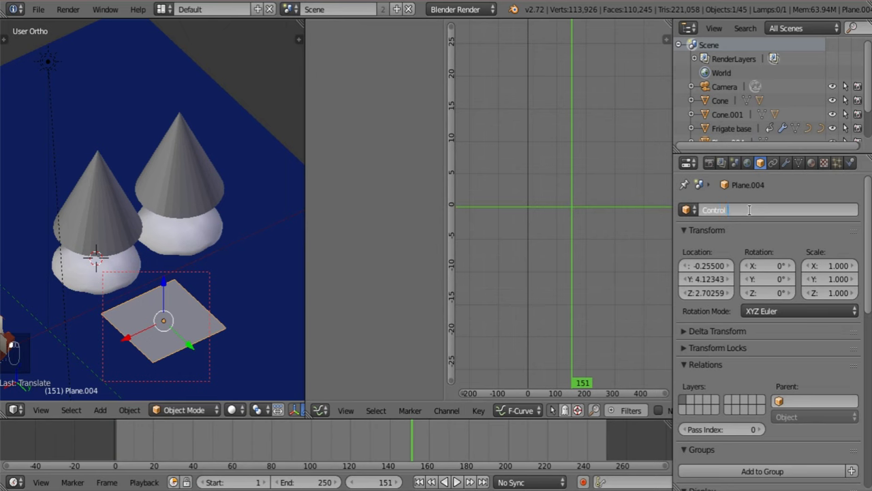
type("Control object 1")
key("Return")
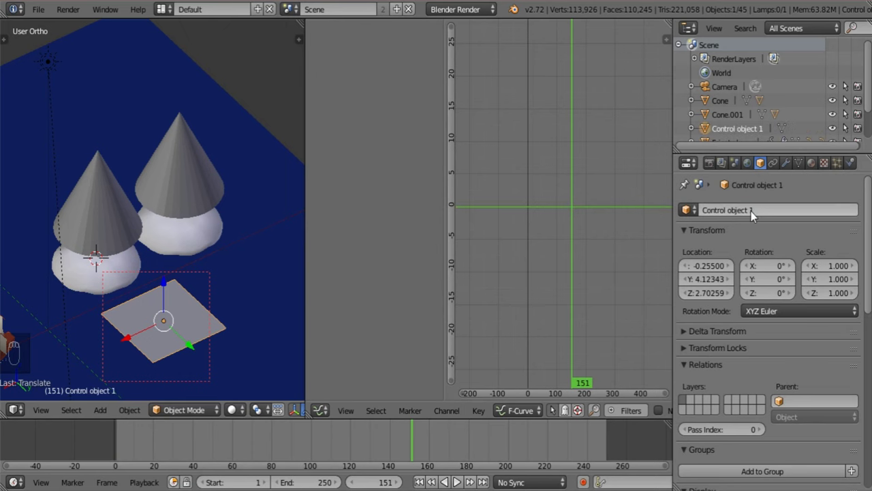
Add a Cast modifier to the original Wake wheel and assign Control object 1 as its control object
left_click(785, 163)
left_click(749, 192)
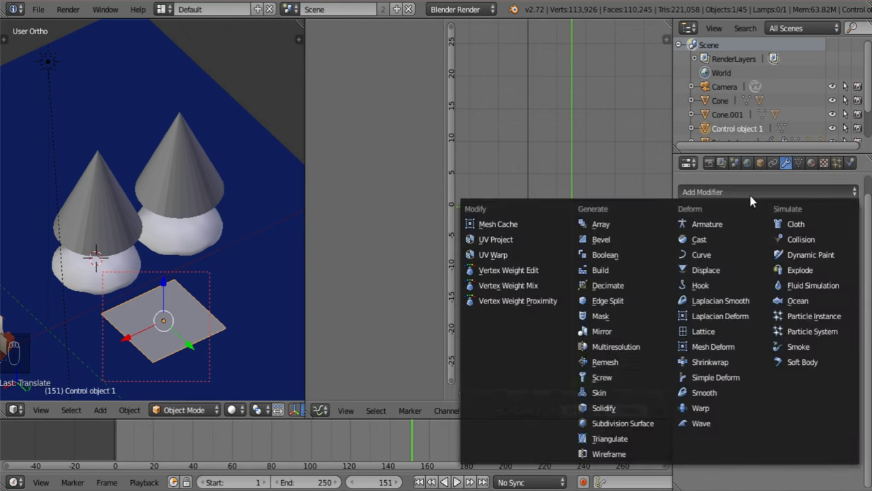
right_click(114, 289)
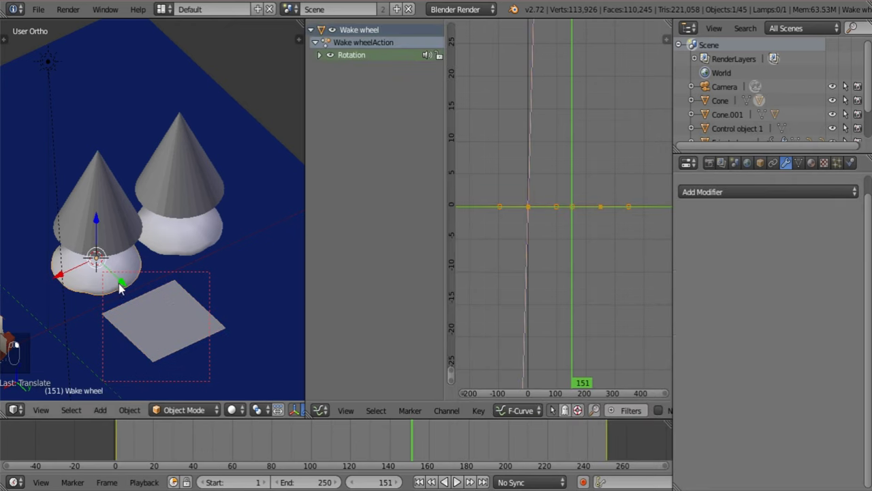
left_click(788, 192)
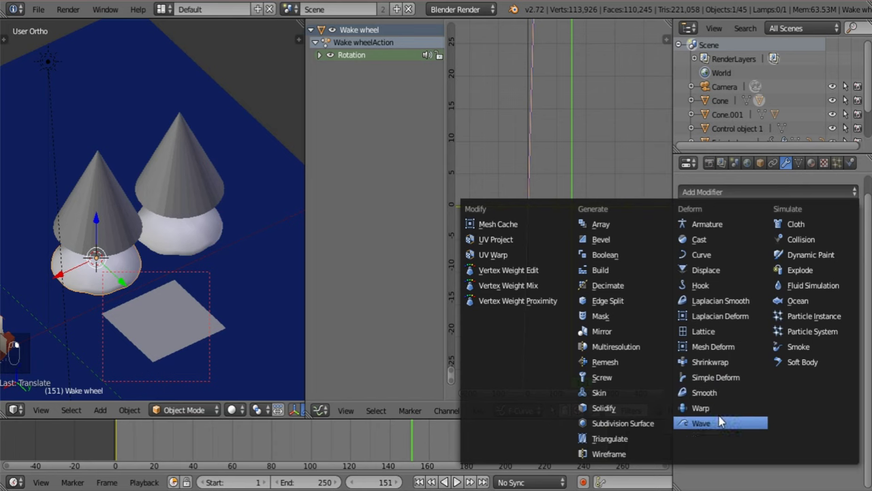
left_click(700, 239)
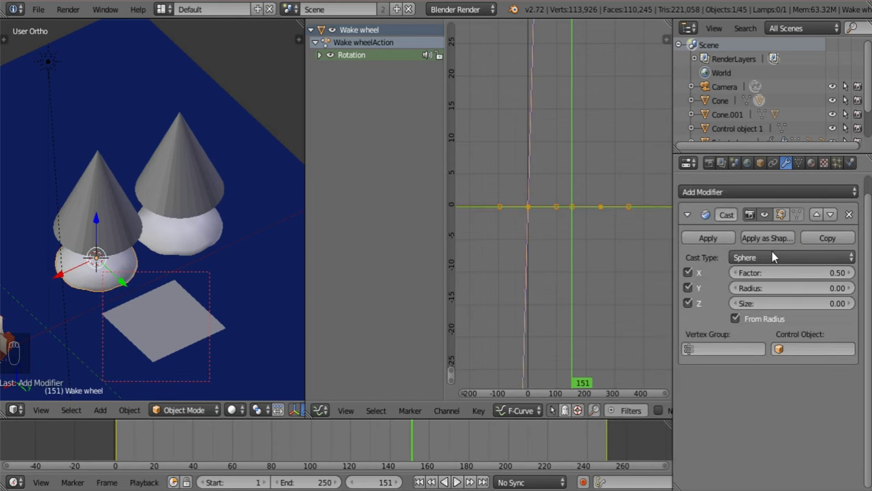
left_click(801, 349)
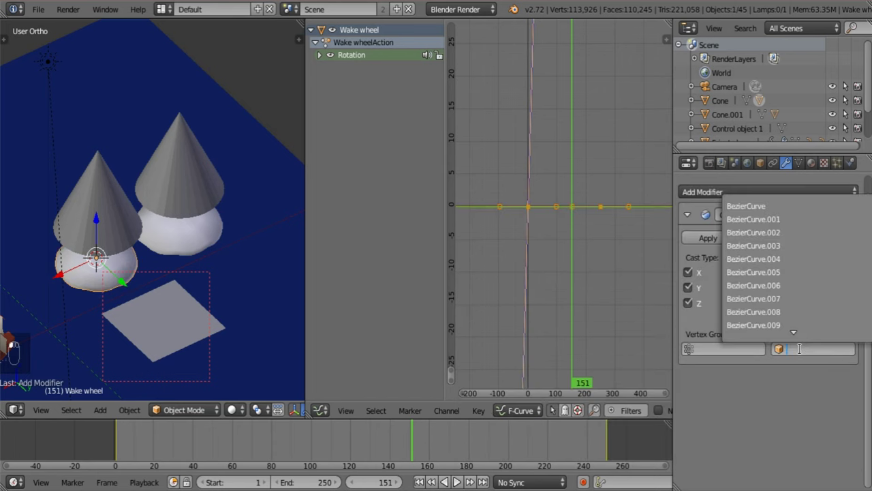
type("contr")
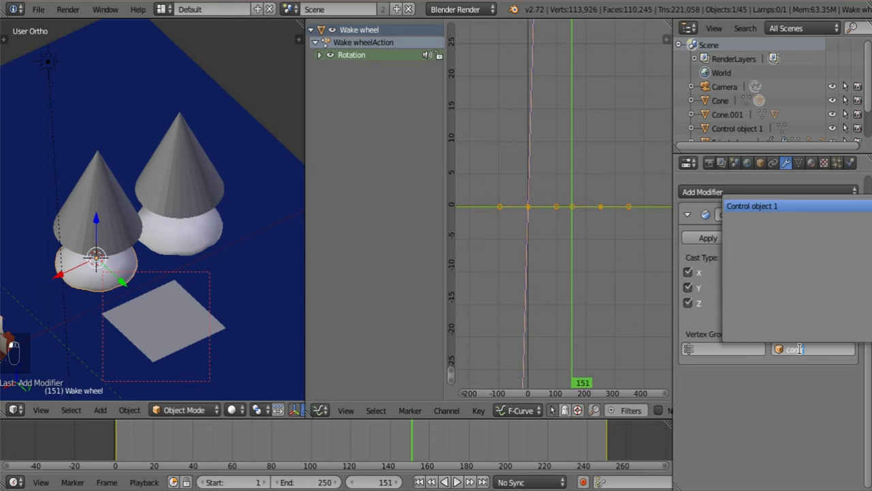
left_click(762, 205)
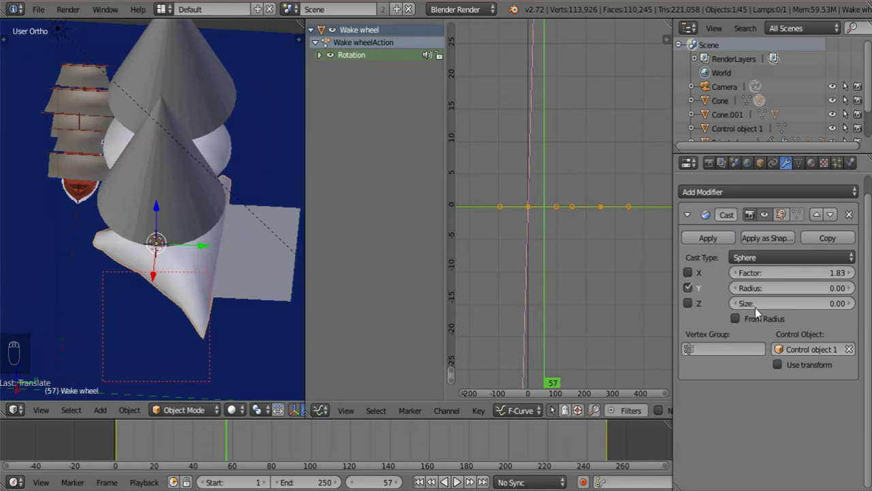
Set the Factor of the Wake wheel's Cast modifier to 3
left_click(777, 273)
type("3")
key("Return")
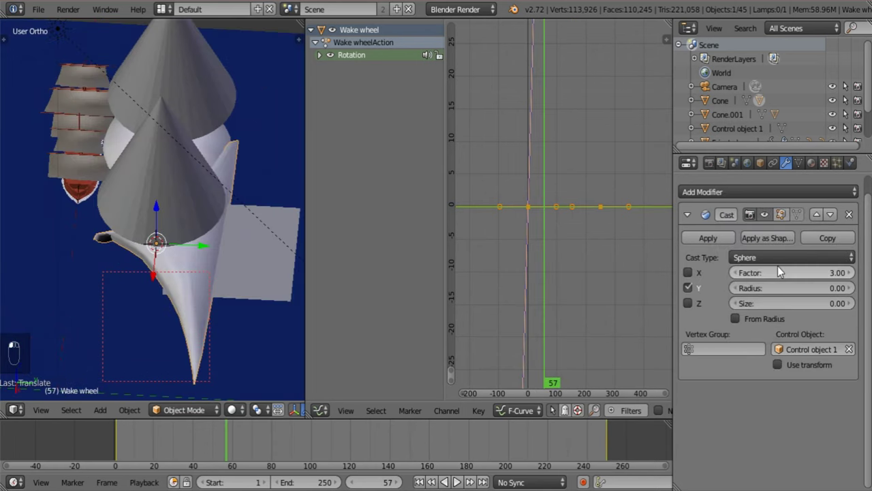
Move Control object 1 far away from the Wake wheel along the global Y axis to soften the Cast deformation
right_click(267, 266)
middle_click_drag(237, 268, 202, 283, "shift")
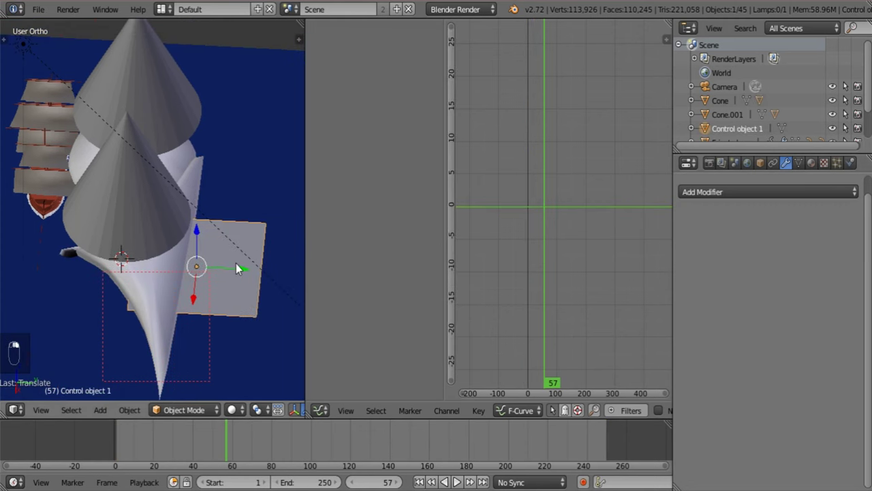
key("g")
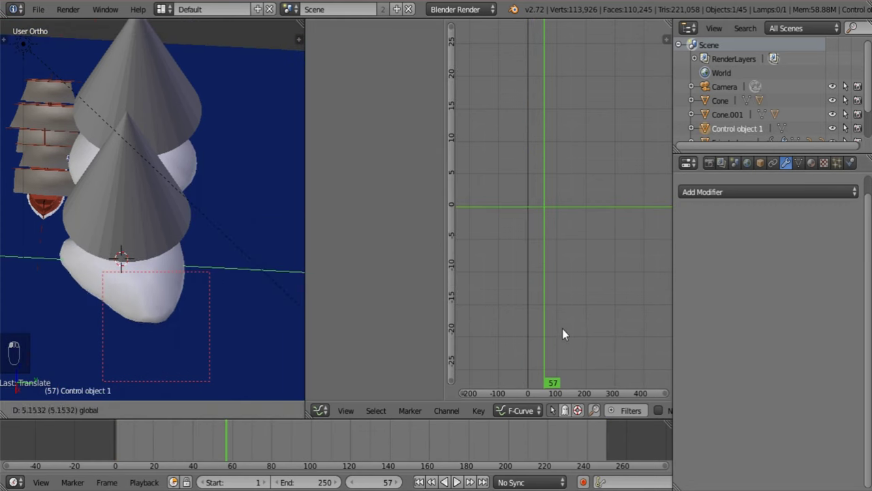
left_click(594, 318)
scroll(218, 272, "down", 3)
middle_click_drag(218, 278, 162, 286)
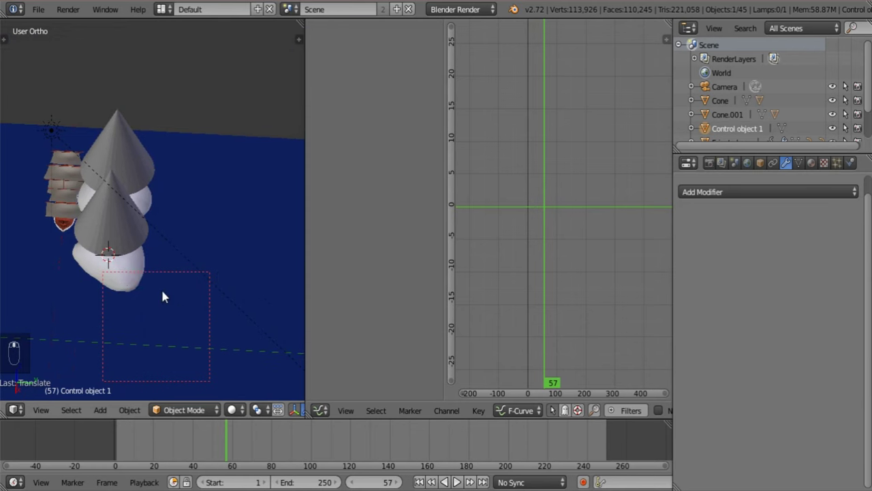
Try to move Control object 1 along the Y axis while the Wake wheel is also selected, and undo it
right_click(167, 283)
left_click(694, 288)
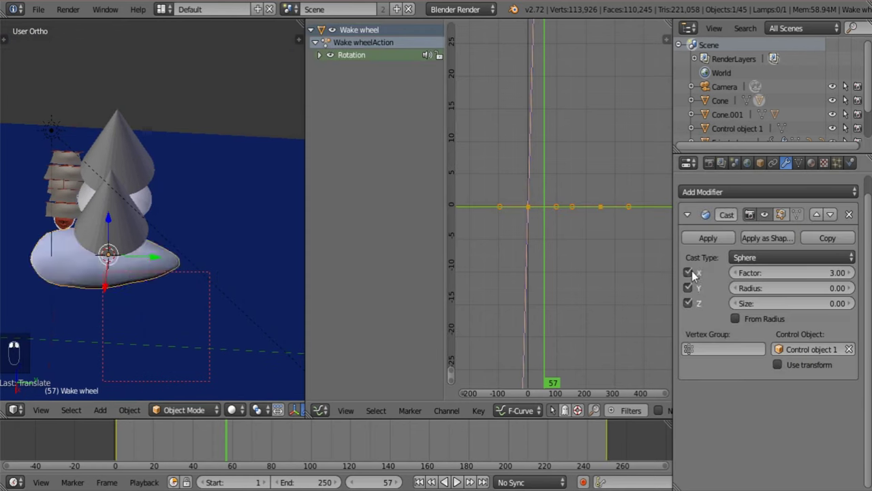
middle_click_drag(257, 254, 164, 278)
right_click(245, 265, "shift")
middle_click_drag(246, 266, 256, 327)
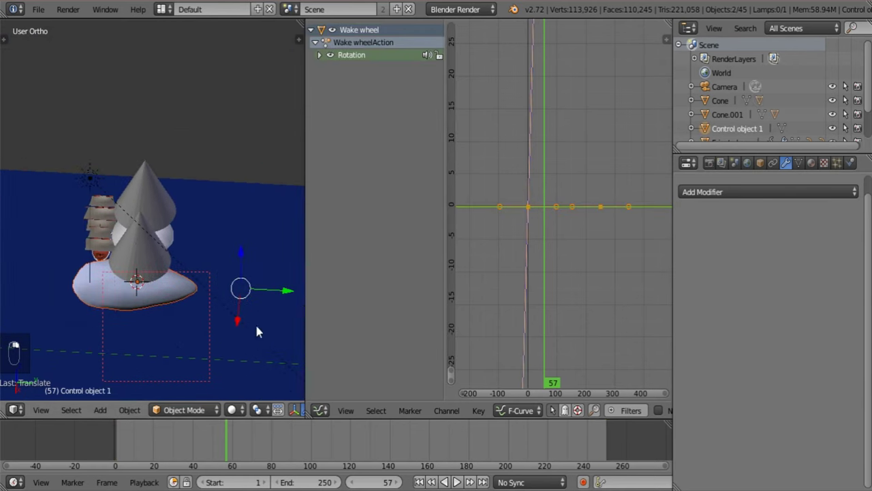
mouse_move(287, 293)
left_mouse_down()
mouse_move(262, 292)
mouse_move(282, 298)
mouse_move(281, 305)
left_mouse_up()
key("ctrl+z")
Try to move Control object 1 along the global Y axis together with the Sea plane, and undo the move
middle_click_drag(281, 307, 238, 343, "shift")
right_click(204, 318)
right_click(260, 317, "shift")
key("g")
key("y")
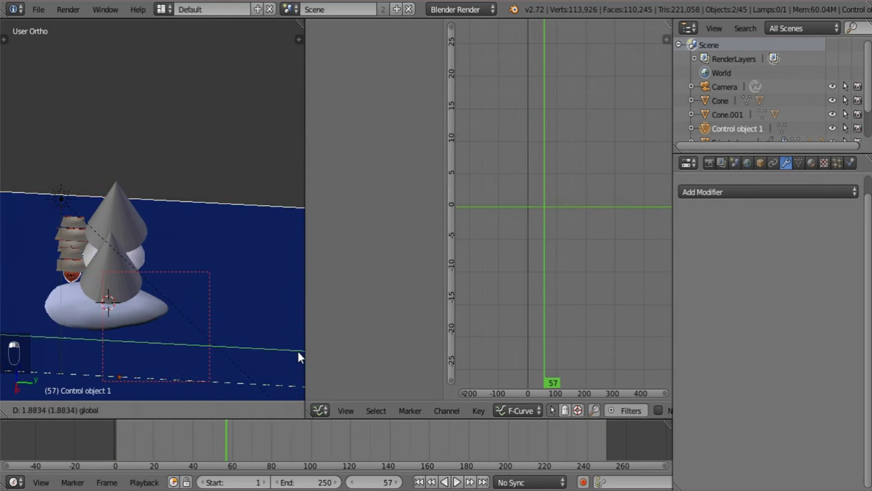
left_click(165, 340)
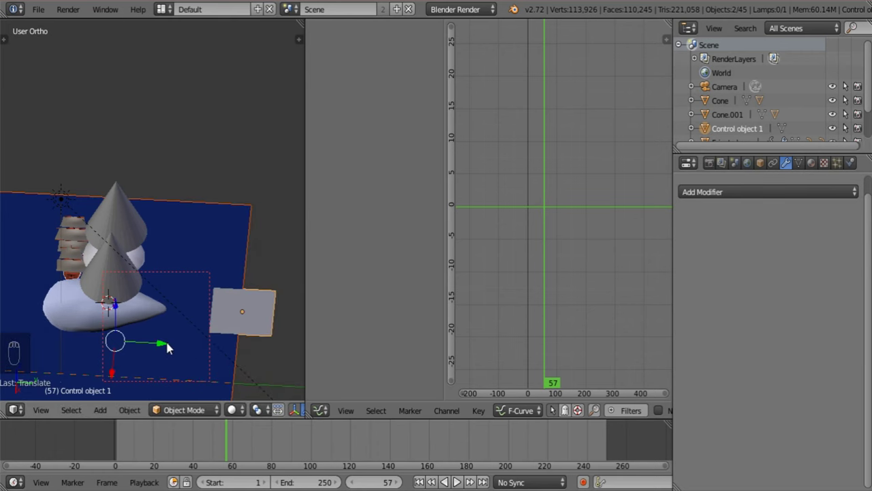
key("ctrl+z")
Select only Control object 1 and reposition it along the global Y and X axes relative to the Wake wheel
middle_click_drag(284, 333, 197, 329, "shift")
right_click(260, 324)
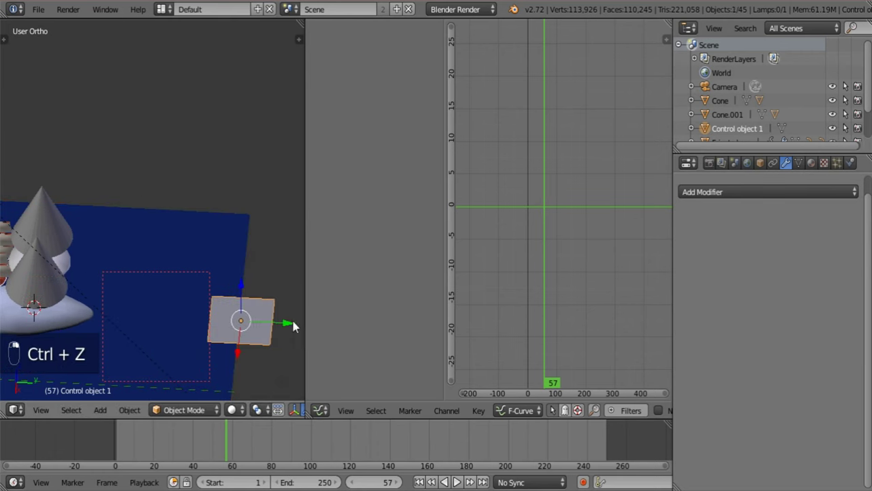
left_click_drag(293, 326, 262, 329)
middle_click_drag(160, 343, 273, 350)
key("g")
key("x")
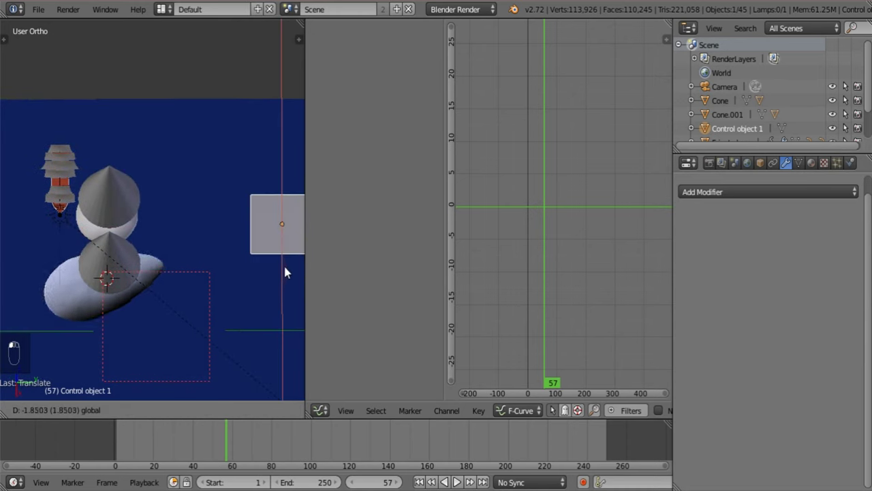
left_click(276, 301)
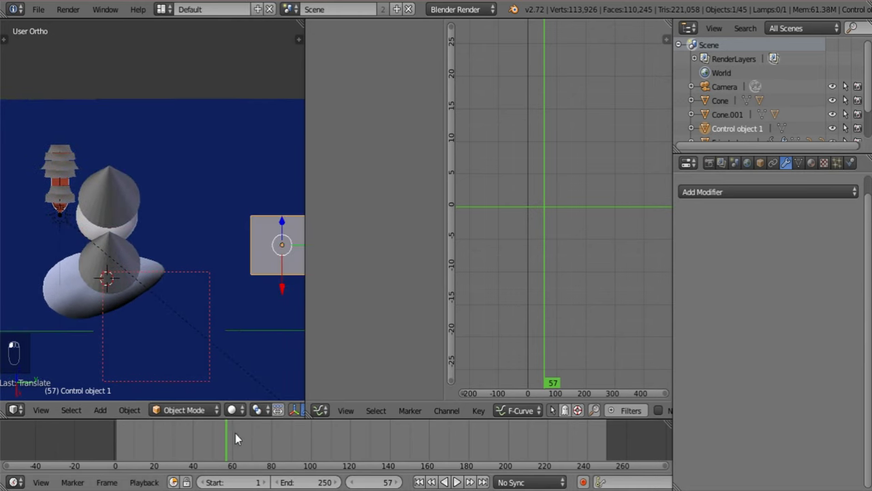
Go to frame 32 and set the Factor of the original Wake wheel's Cast modifier to 4.17
left_click_drag(235, 433, 176, 431)
middle_click_drag(161, 336, 181, 302, "shift")
right_click(182, 300)
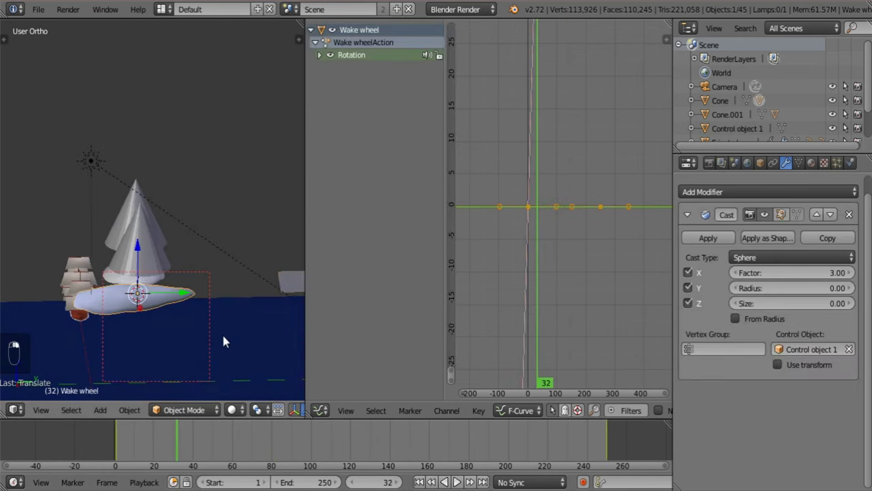
left_click_drag(767, 272, 817, 272)
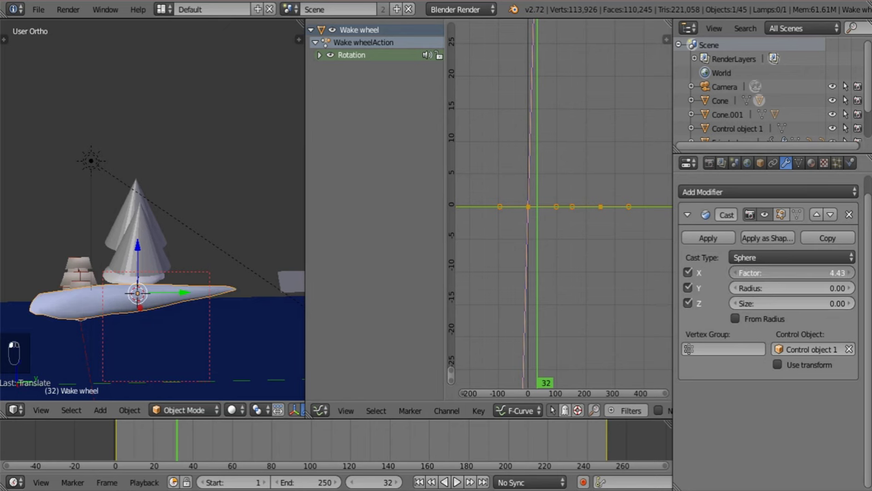
left_click_drag(864, 286, 863, 286)
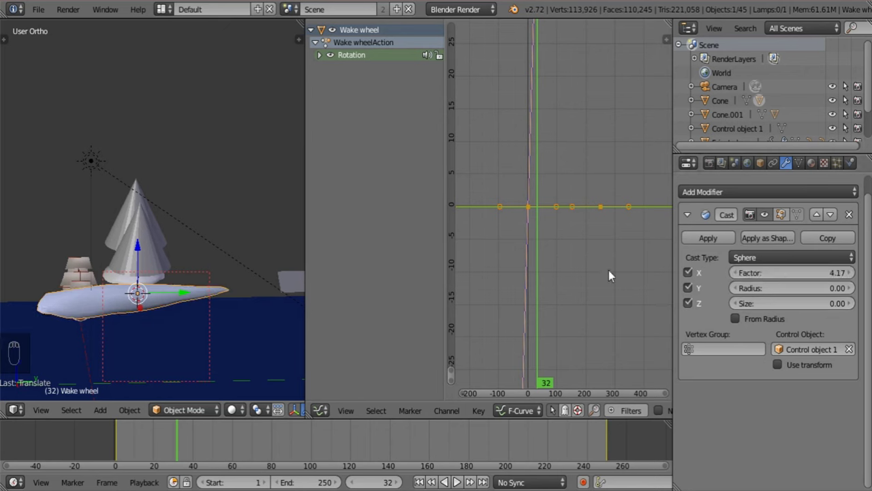
Enable From Radius in the original Wake wheel's Cast modifier and go to frame 96
middle_click_drag(216, 266, 279, 354)
left_click_drag(763, 287, 688, 307)
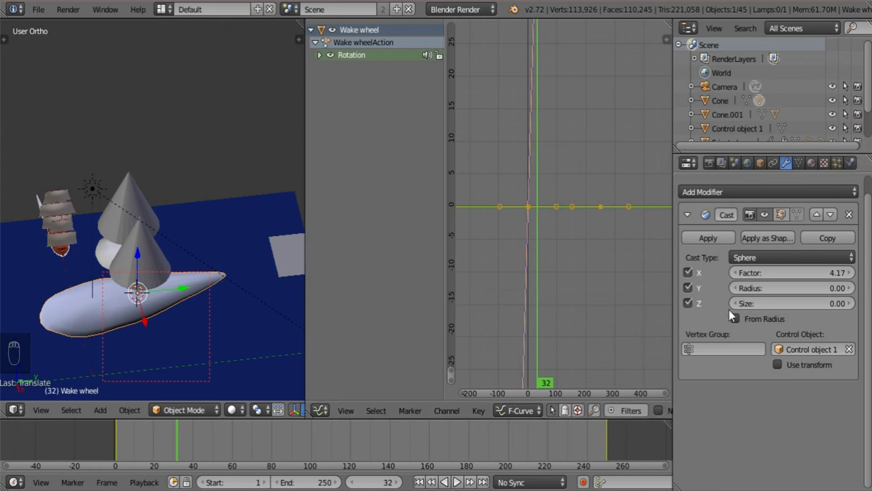
middle_click_drag(164, 286, 245, 333)
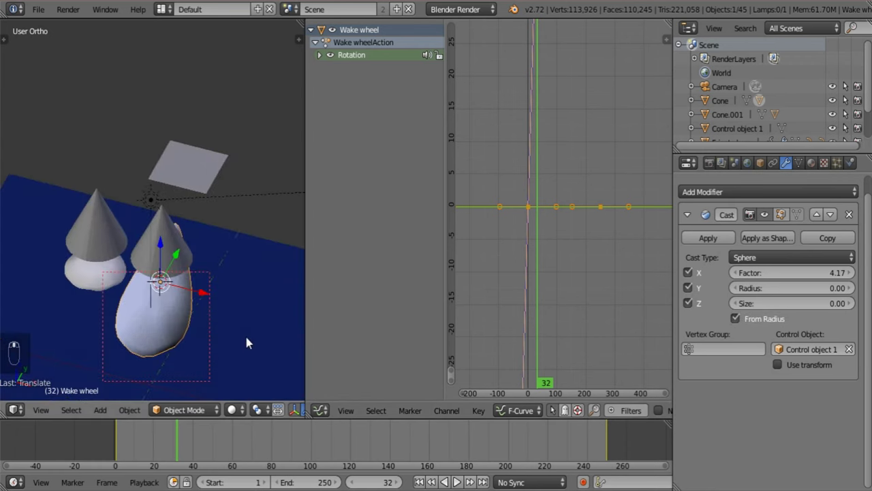
left_click_drag(203, 448, 303, 446)
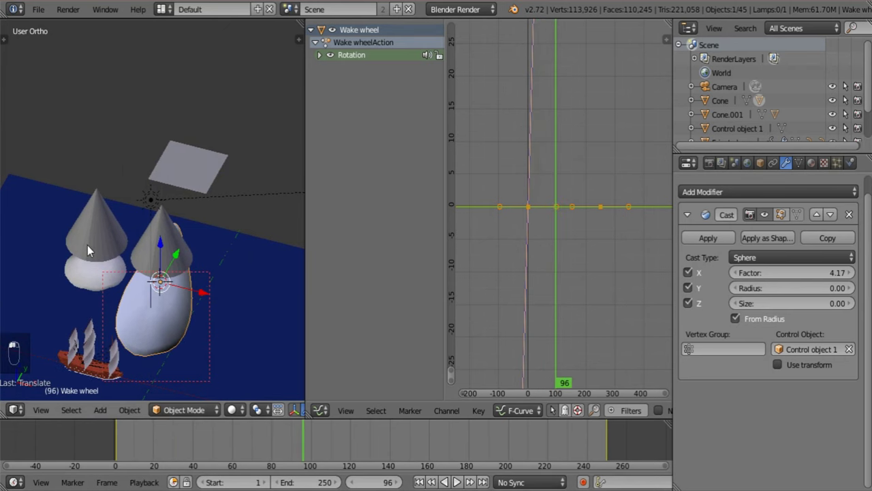
Parent Control object 1 to the Cone above the original Wake wheel
middle_click_drag(88, 245, 153, 319)
right_click(181, 119)
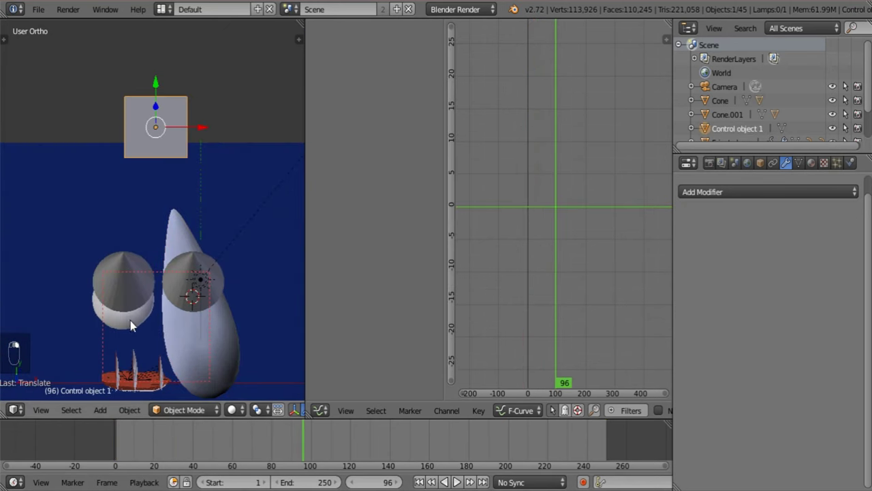
middle_click_drag(193, 271, 125, 187)
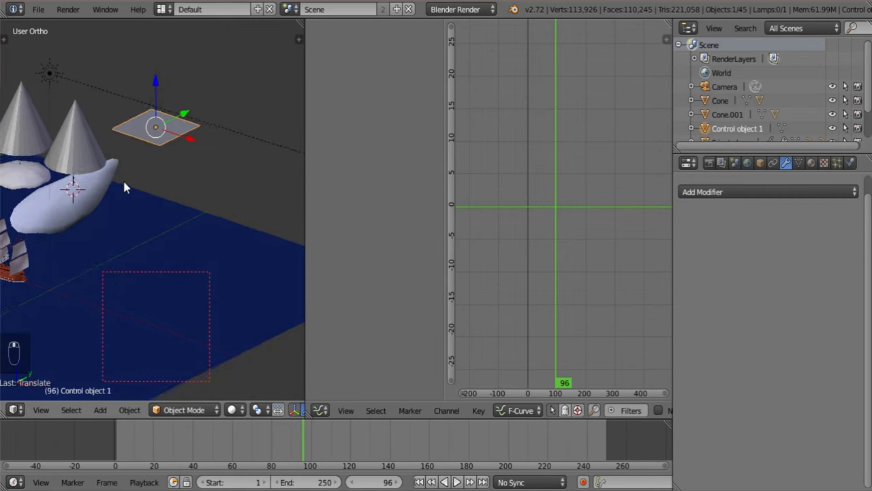
right_click(78, 125, "shift")
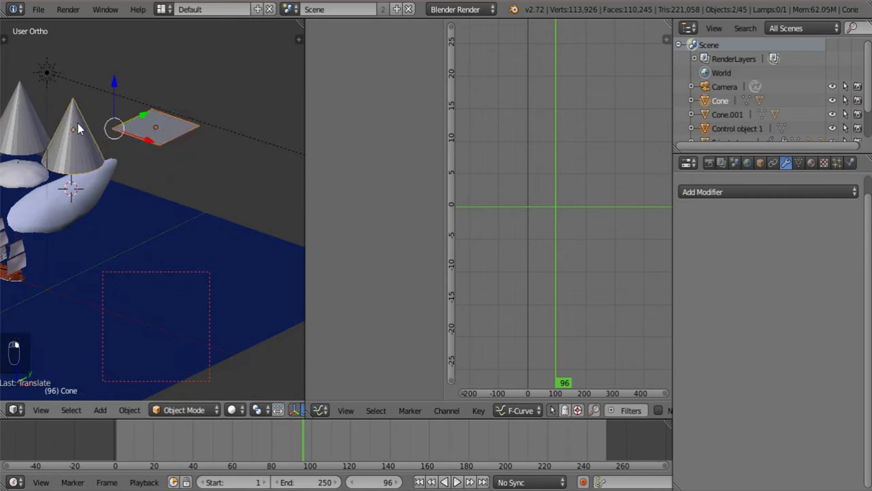
key("ctrl+p")
left_click(78, 123)
middle_click_drag(59, 161, 186, 325)
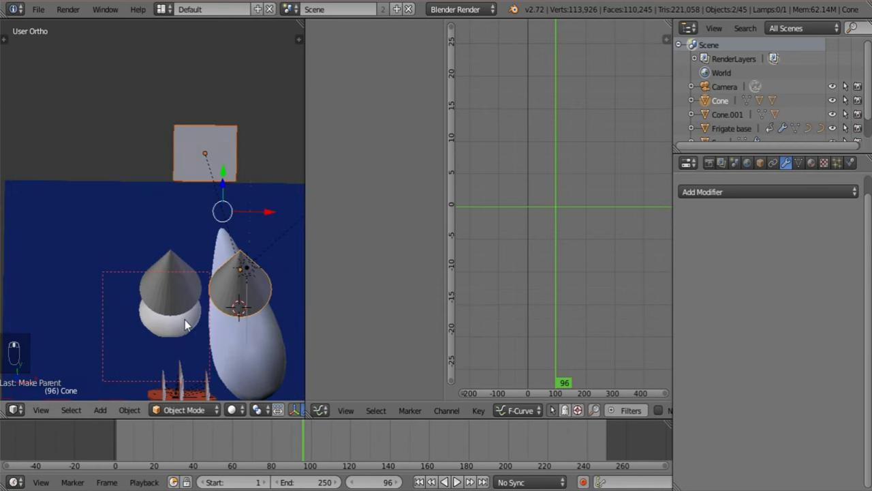
right_click(234, 144)
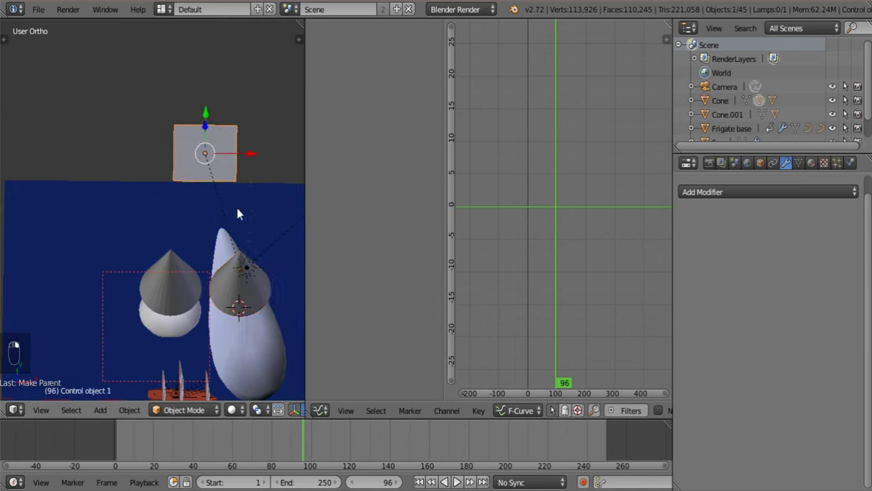
Add a new plane and move it along the Y and X axes to sit beside Control object 1
right_click(189, 338)
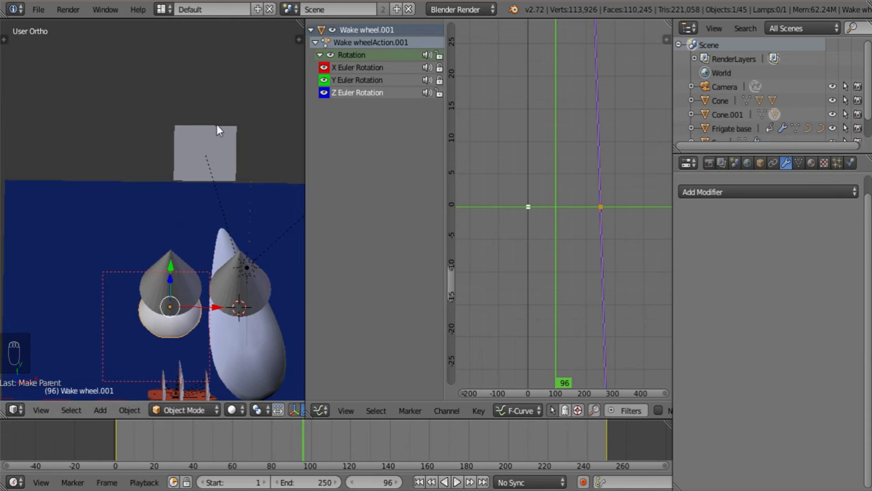
key("shift+a")
mouse_move(220, 120)
left_click(258, 120)
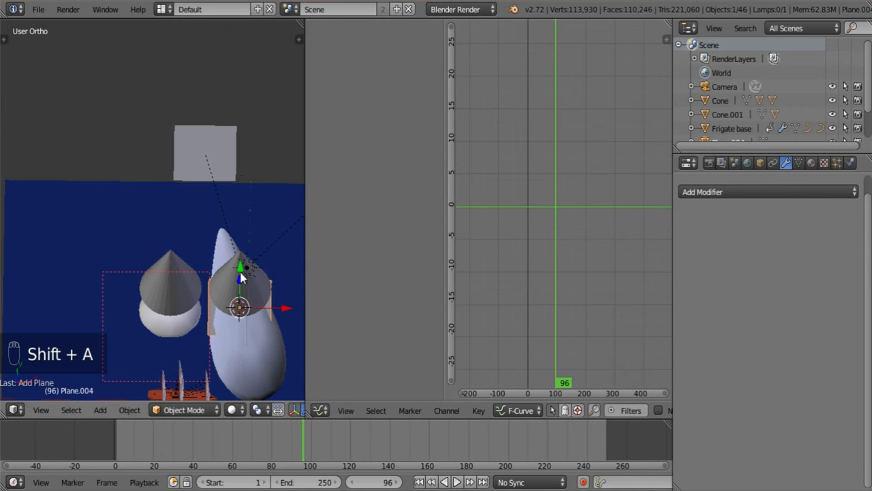
left_click_drag(240, 276, 243, 120)
left_click_drag(285, 151, 198, 163)
Move Cone.001 and Wake wheel.001 together along the X axis, farther away from the original Wake wheel
right_click(172, 270)
right_click(181, 325)
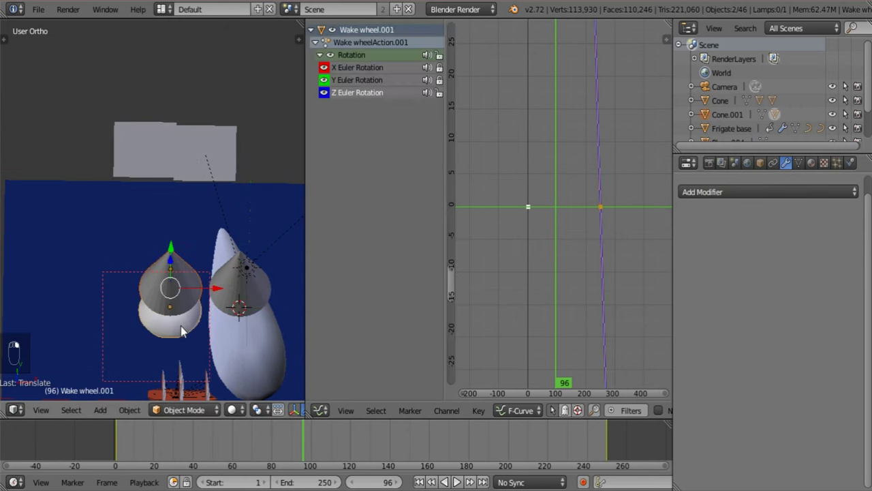
left_click_drag(214, 289, 139, 280)
Rename the newly added plane as Control Object 2
right_click(139, 162)
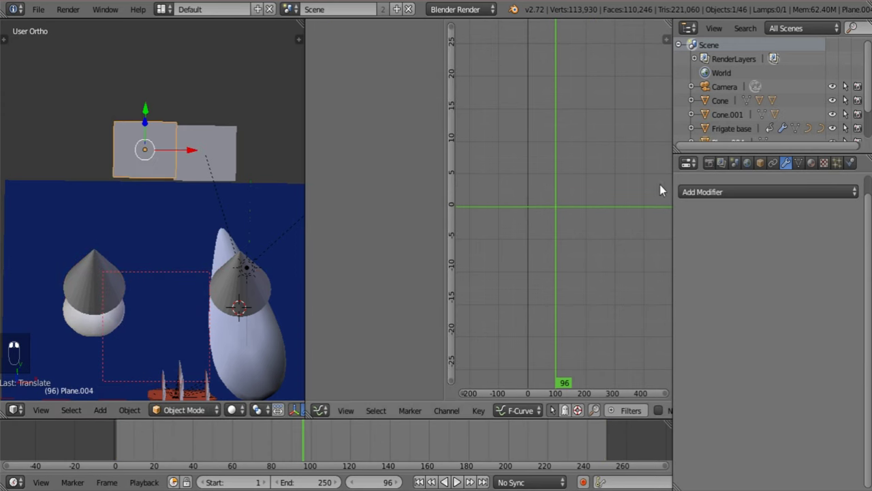
scroll(749, 129, "down", 3)
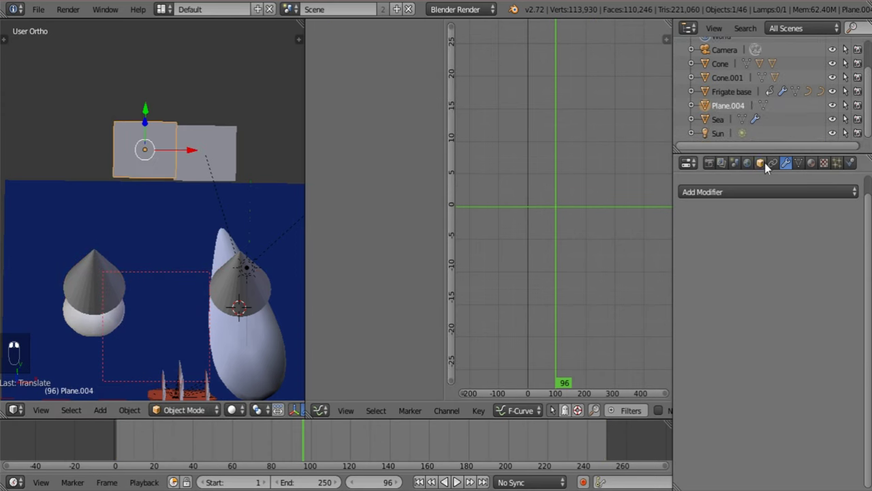
left_click(760, 163)
left_click(758, 210)
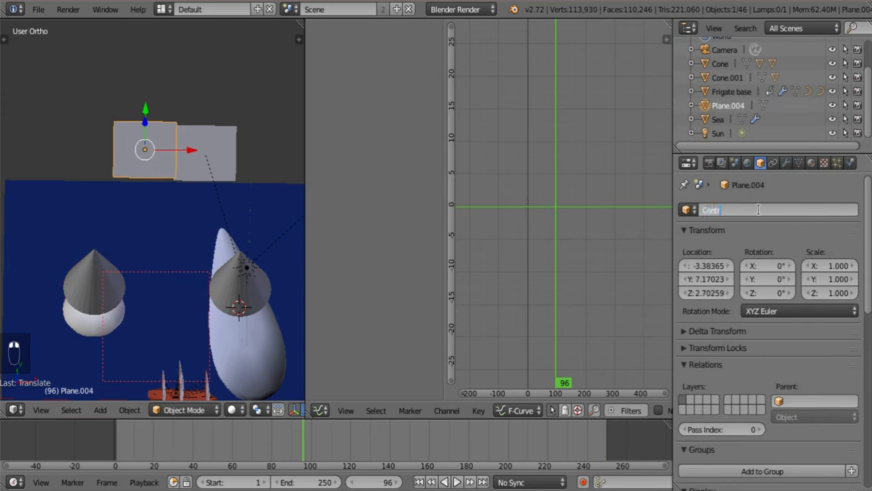
type("Control Object 2")
key("Return")
Add a Cast modifier to Wake wheel.001 and set its Factor to 3
right_click(113, 336)
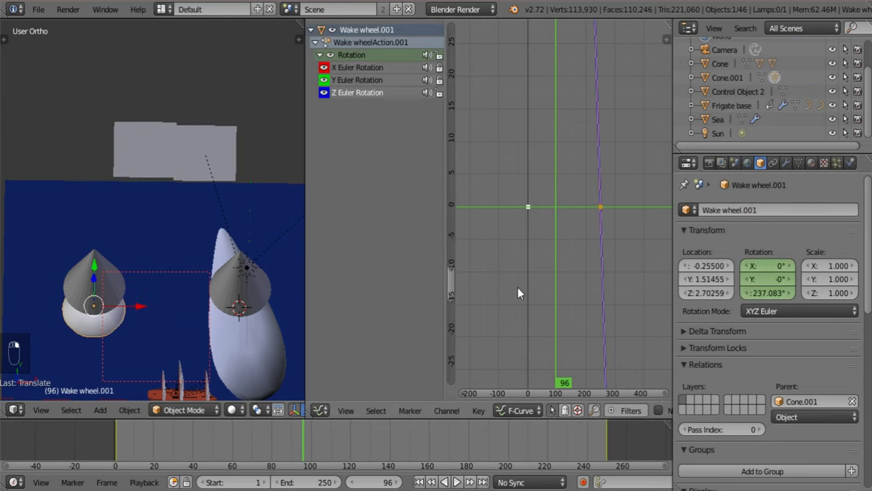
left_click(785, 162)
left_click(774, 195)
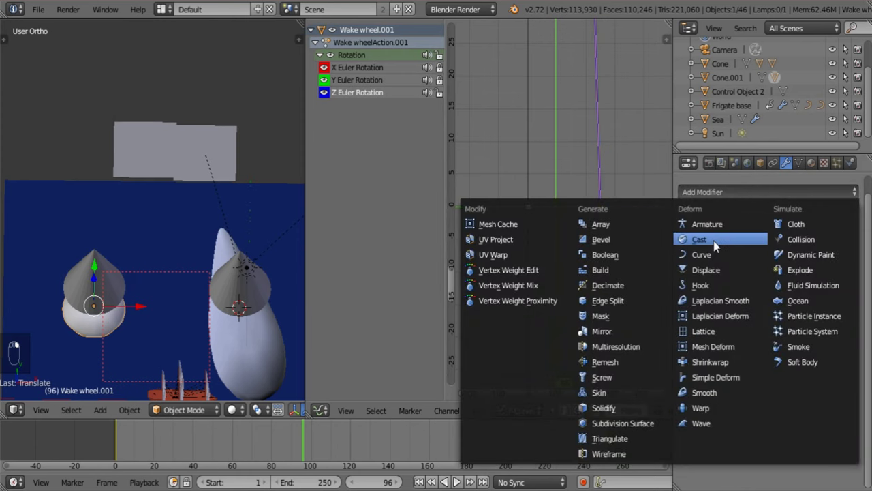
left_click(714, 240)
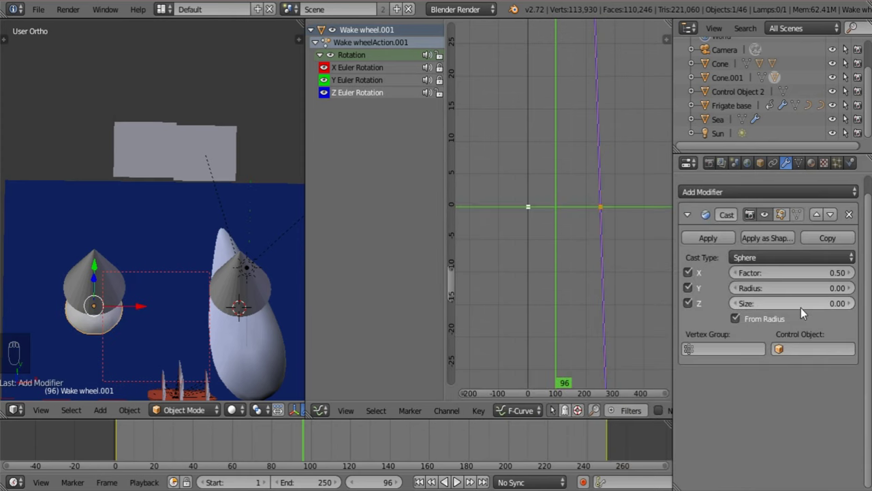
left_click(809, 273)
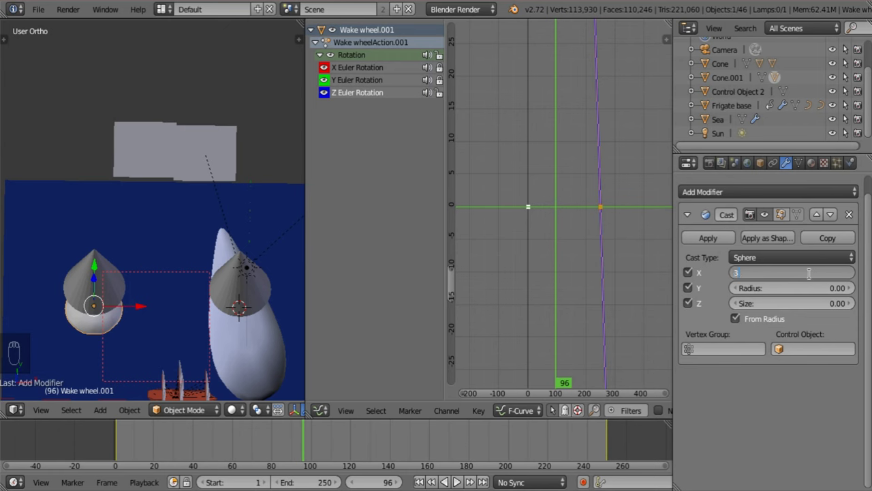
type("3")
key("Return")
Assign Control Object 2 as the control object of Wake wheel.001's Cast modifier
left_click(812, 348)
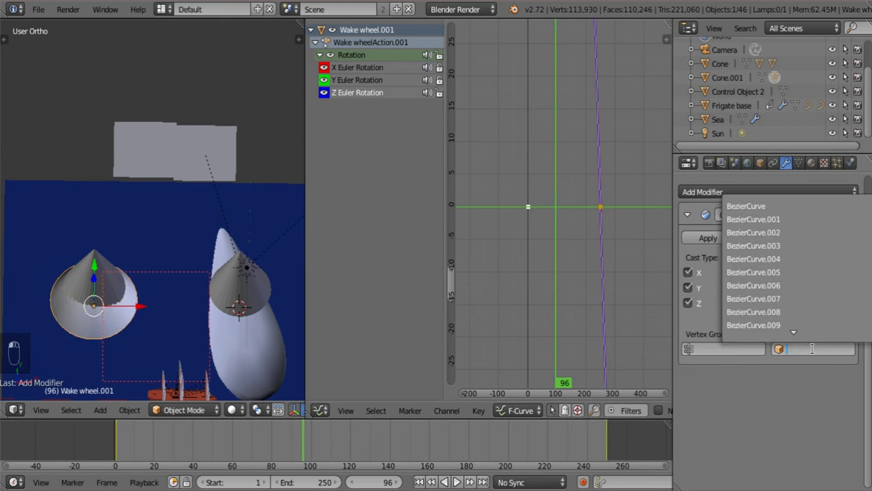
type("control")
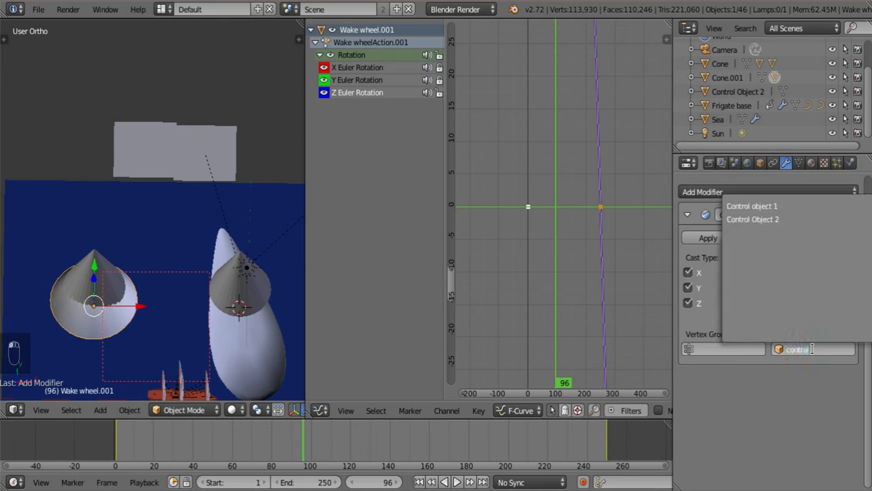
left_click(749, 218)
Move Control Object 2 along the X axis, away from Control object 1
middle_click_drag(190, 301, 130, 303)
right_click(242, 240)
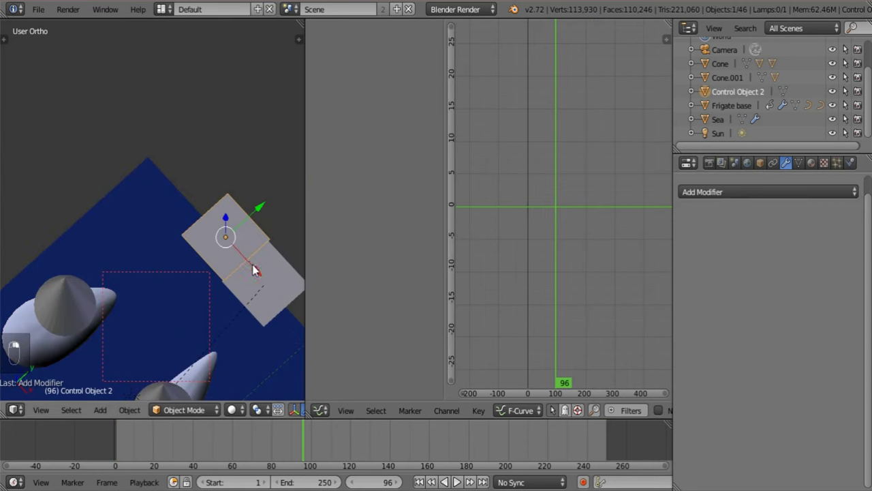
left_click_drag(252, 266, 235, 247)
middle_click_drag(173, 284, 269, 244, "shift")
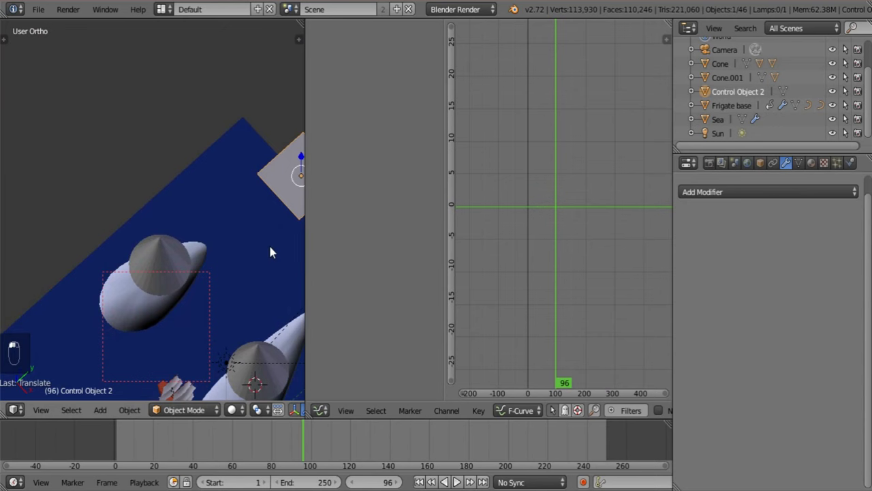
Set the Cast modifier Factor of Wake wheel.001 to 4.17, matching the Factor used on Wake wheel
right_click(131, 318)
middle_click_drag(131, 318, 167, 320)
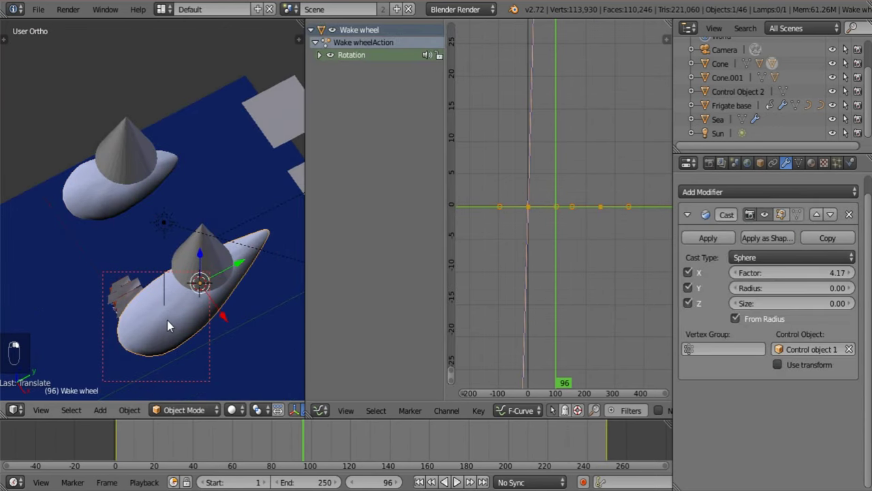
right_click(82, 204)
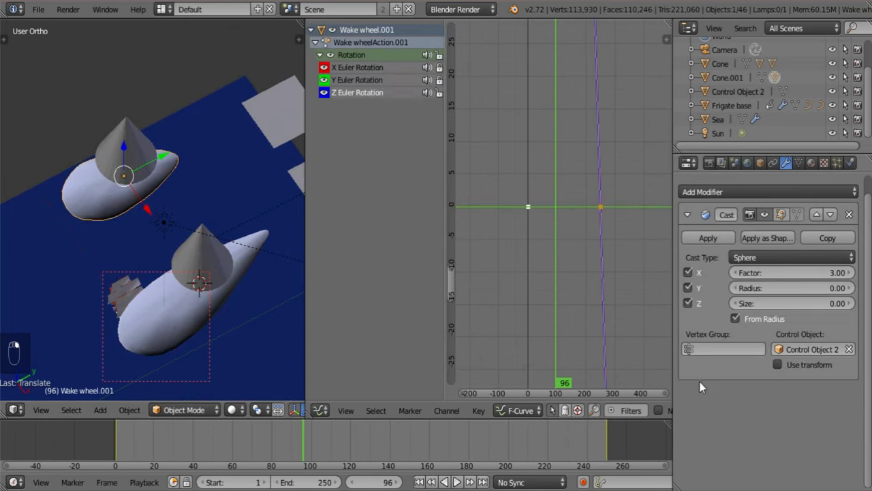
left_click(786, 272)
type("4.1")
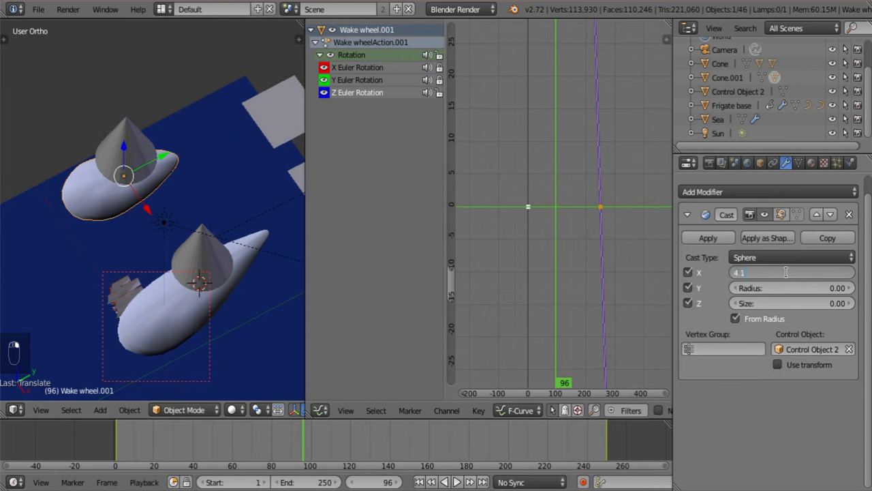
type("7")
key("Return")
Parent Control Object 2 to Cone.001
middle_click_drag(234, 171, 247, 253)
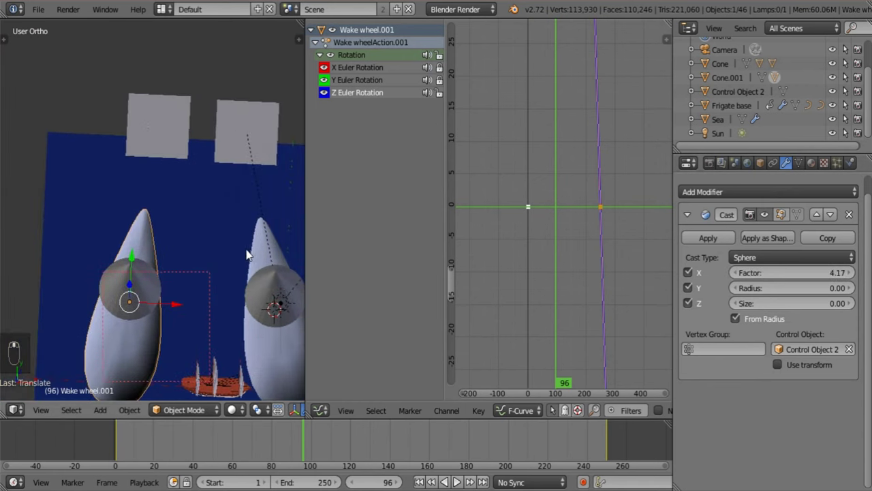
right_click(158, 125)
middle_click_drag(148, 223, 99, 144)
right_click(95, 132, "shift")
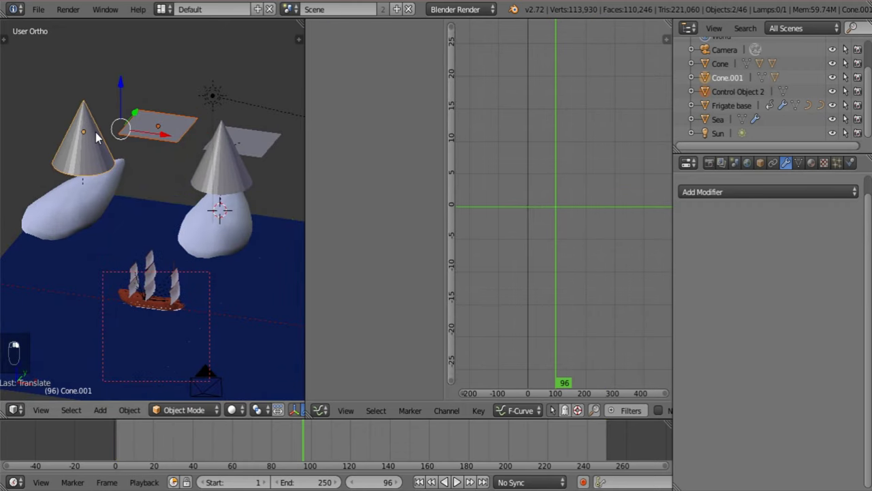
key("ctrl+p")
left_click(95, 132)
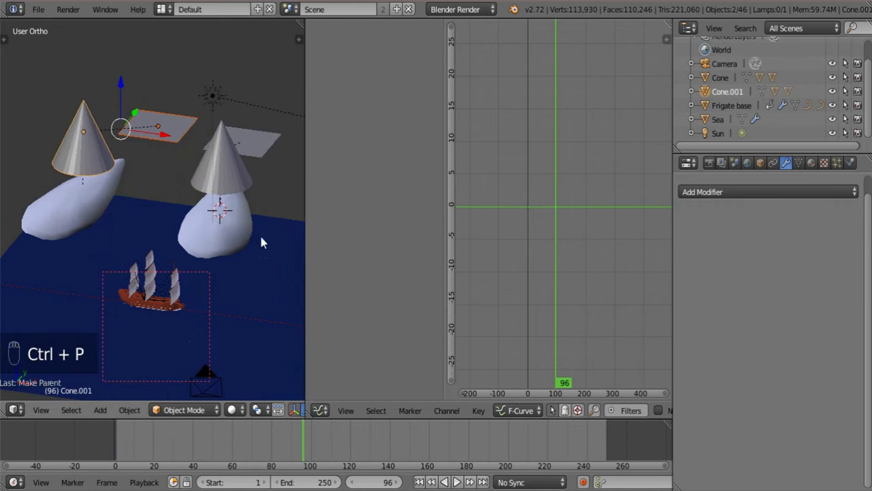
Select Cone.001 and Cone together
middle_click_drag(259, 241, 105, 250)
right_click(59, 178)
middle_click_drag(58, 179, 221, 208)
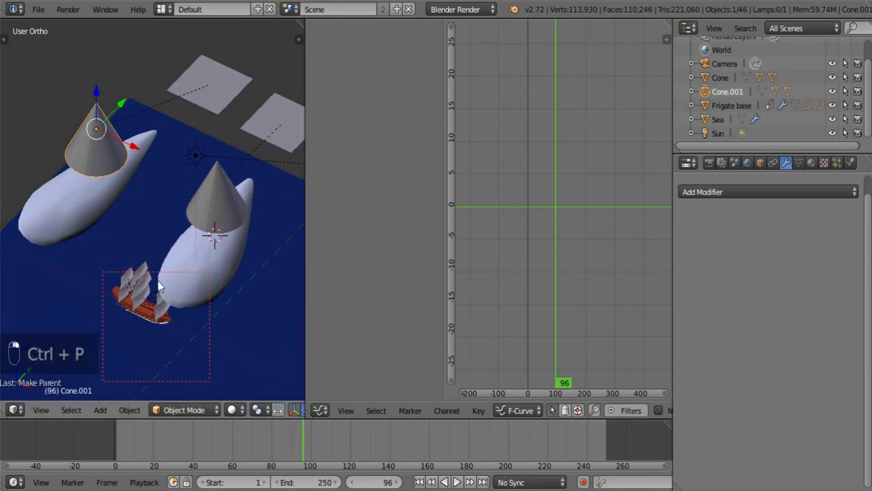
right_click(220, 204, "shift")
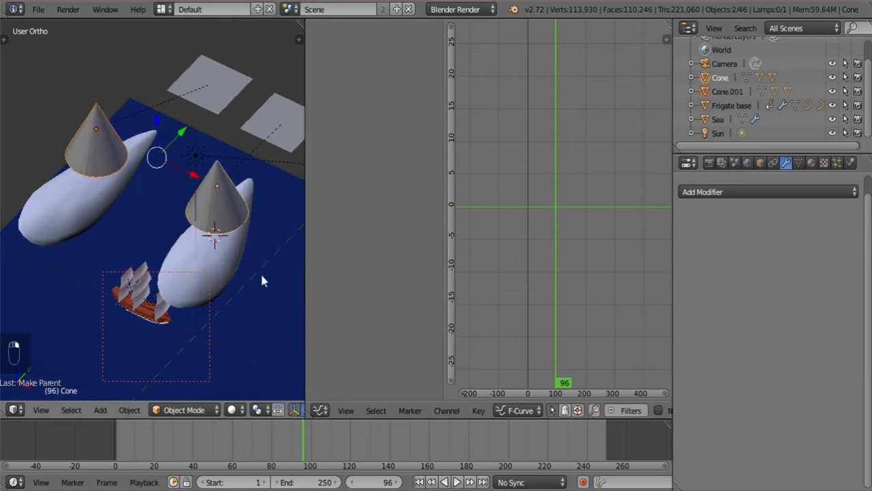
Try rotating both selected cones by 90 degrees without an axis constraint, and undo the rotation
key("r")
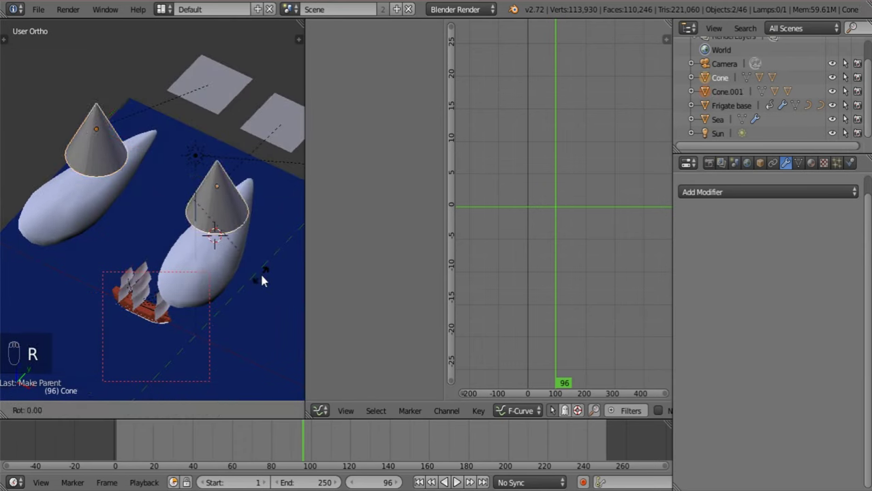
type("90")
key("Return")
key("ctrl+z")
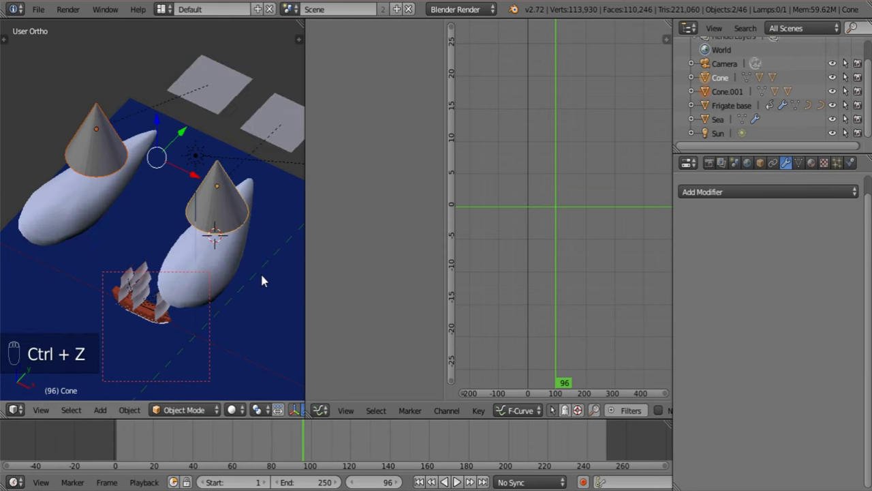
Rotate both cones by -90 degrees around the global Z axis, followed by another 180 degrees around Z
type("rz")
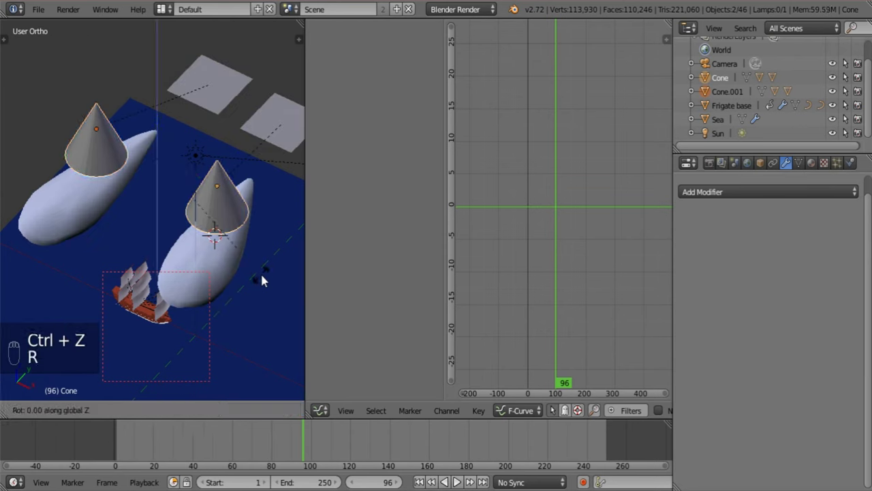
type("-90")
key("Return")
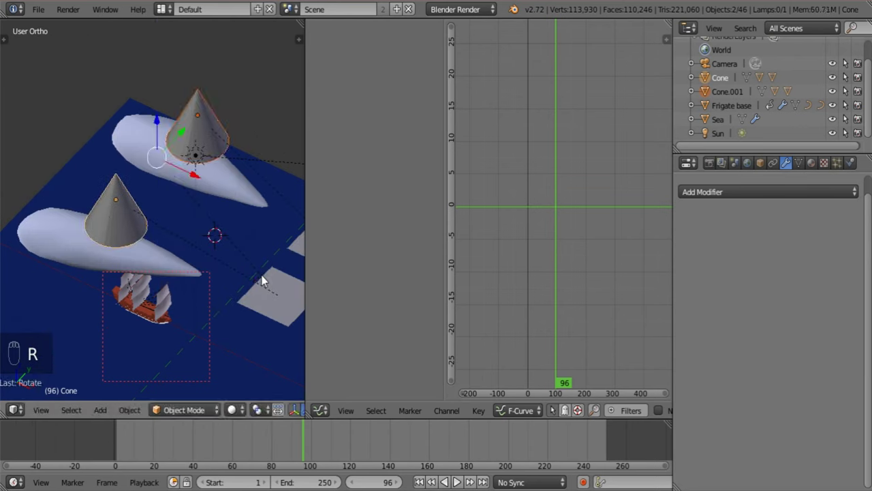
key("r")
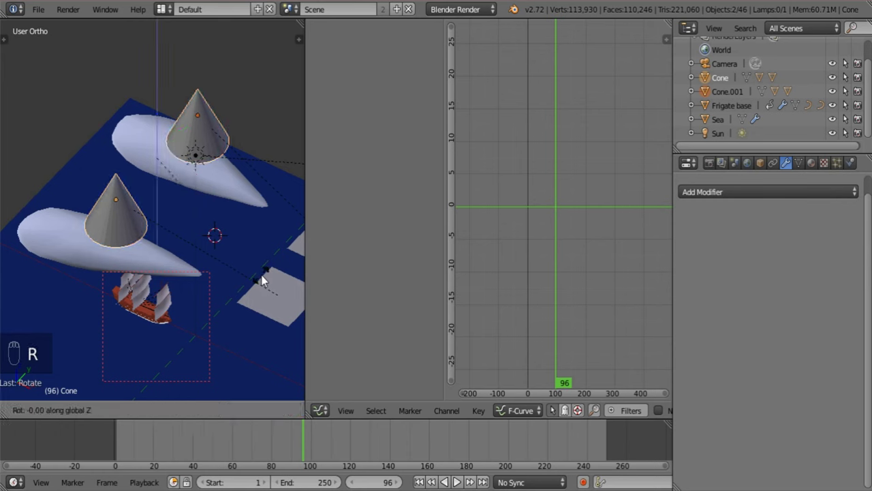
type("180")
key("Return")
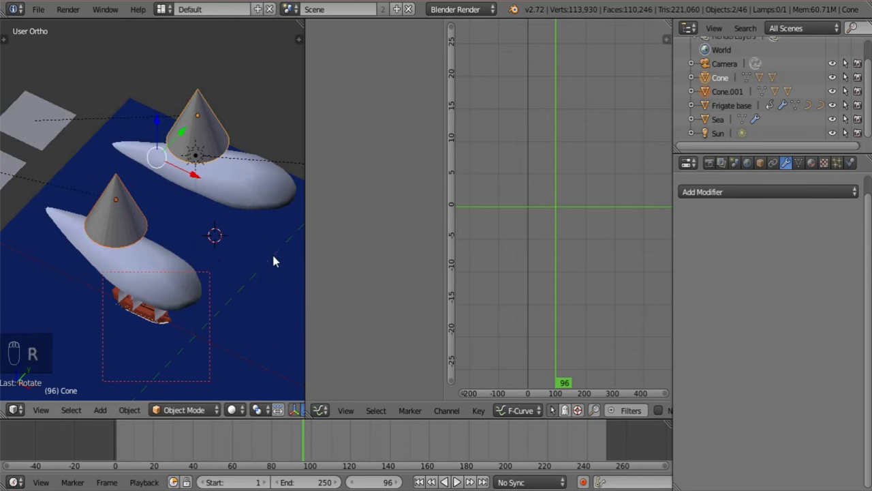
Tilt only Cone, with its wake wheel, by about 60 degrees around the global X axis
middle_click_drag(251, 186, 154, 204)
key("r")
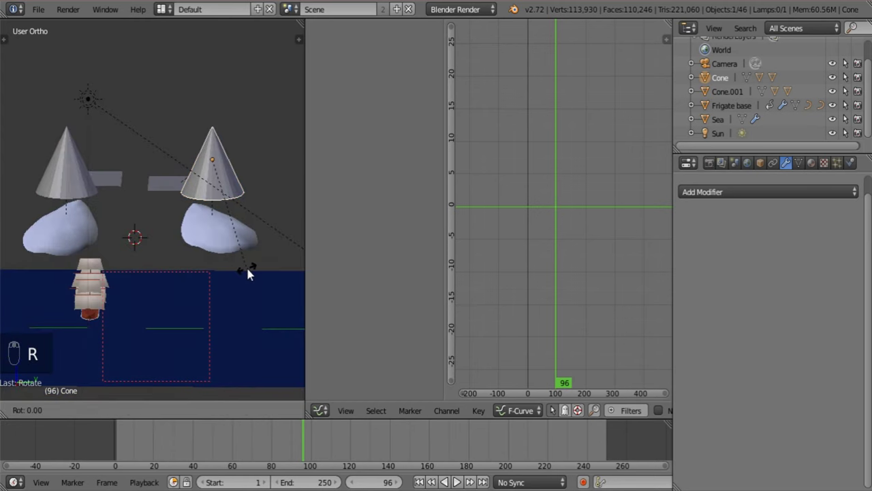
key("x")
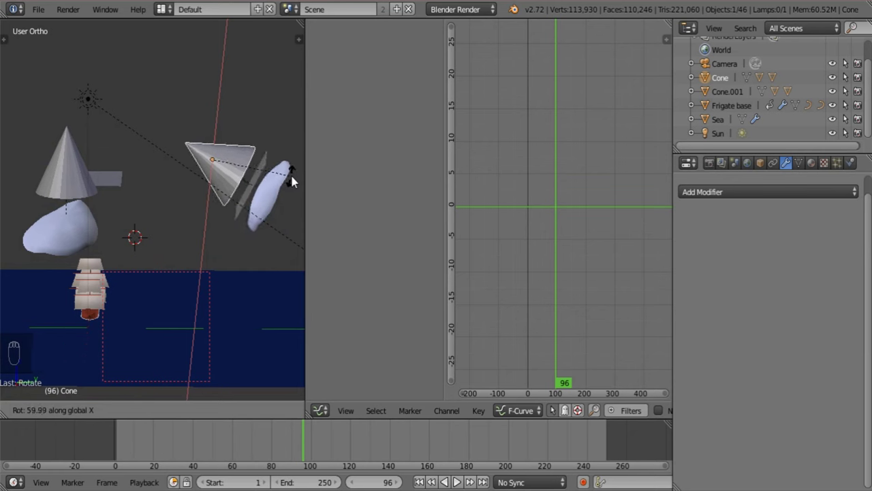
left_click(288, 168)
Move Cone along the Y axis toward Cone.001 and lower it along Z to the ship's height
middle_click_drag(289, 169, 264, 292)
middle_click_drag(261, 329, 263, 246)
key("g")
key("y")
left_click_drag(274, 190, 133, 177)
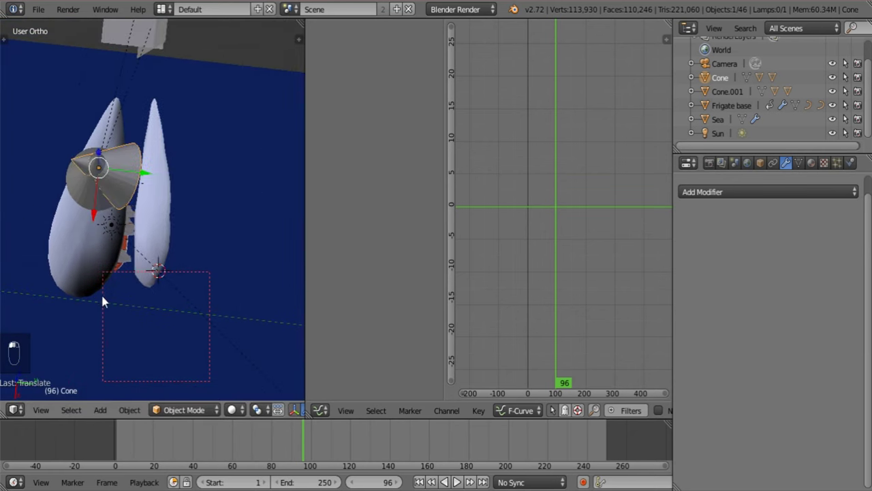
middle_click_drag(140, 209, 181, 89, "shift")
left_click_drag(170, 101, 172, 208)
Scale Cone down uniformly together with its children
middle_click_drag(195, 253, 109, 257)
key("s")
left_click(227, 308)
Select Wake wheel behind the ship's sails and scale it slightly along its local Z axis
scroll(140, 253, "up", 6)
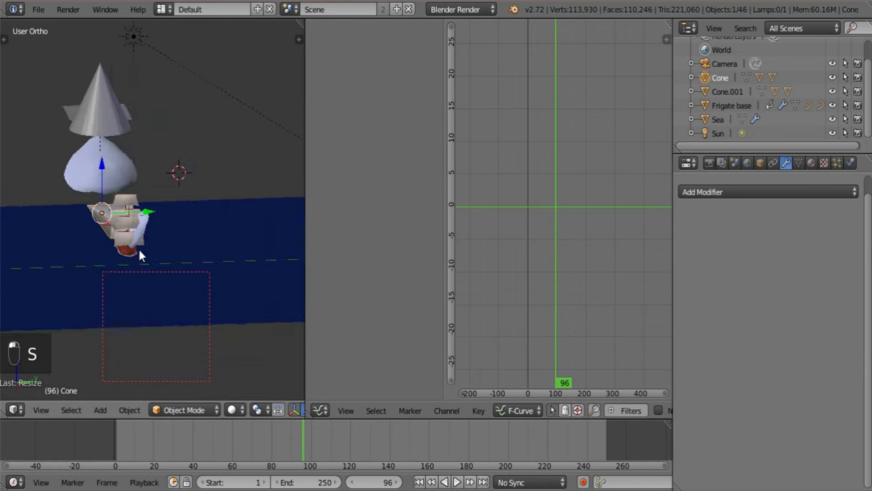
right_click(140, 245)
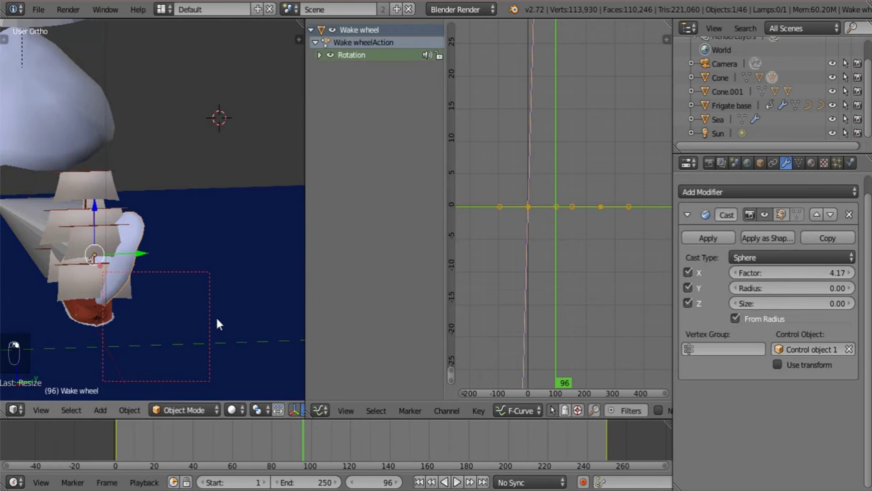
key("s")
key("z")
key("z")
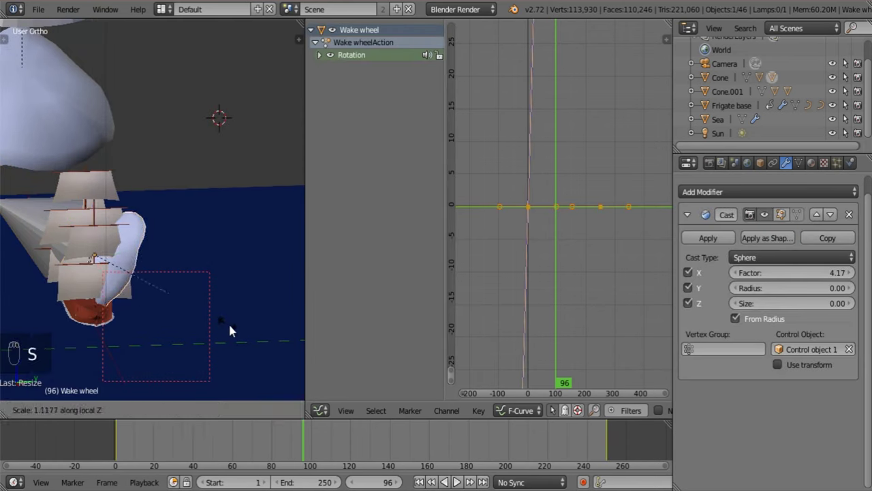
left_click(220, 327)
Select Cone again and shrink it uniformly to bring the wake closer to the ship's size
middle_click_drag(120, 282, 202, 313, "shift")
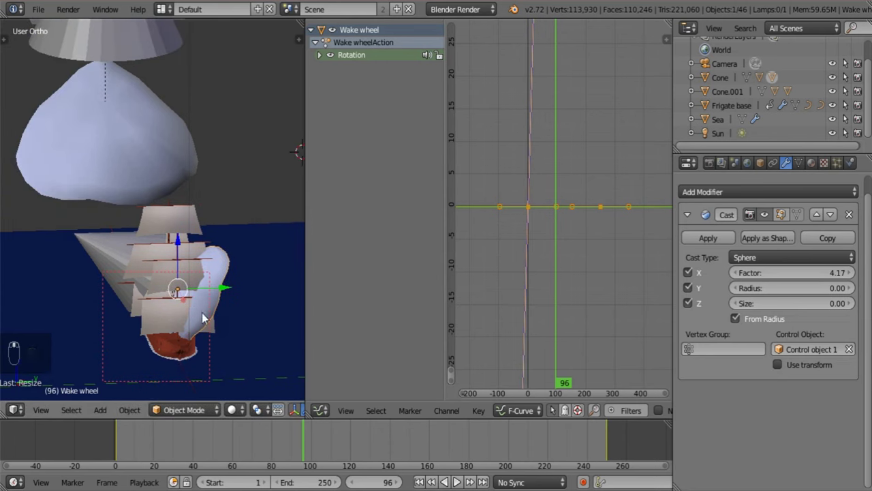
right_click(133, 277)
middle_click_drag(212, 348, 163, 301, "shift")
key("s")
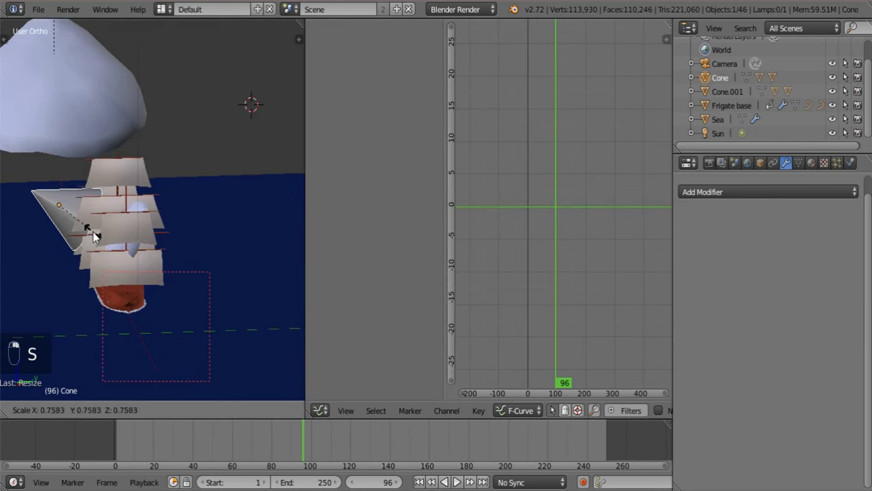
left_click(87, 233)
Move Cone along Y so its wake wheel sits beside the ship, and lower it along Z toward the sea
key("g")
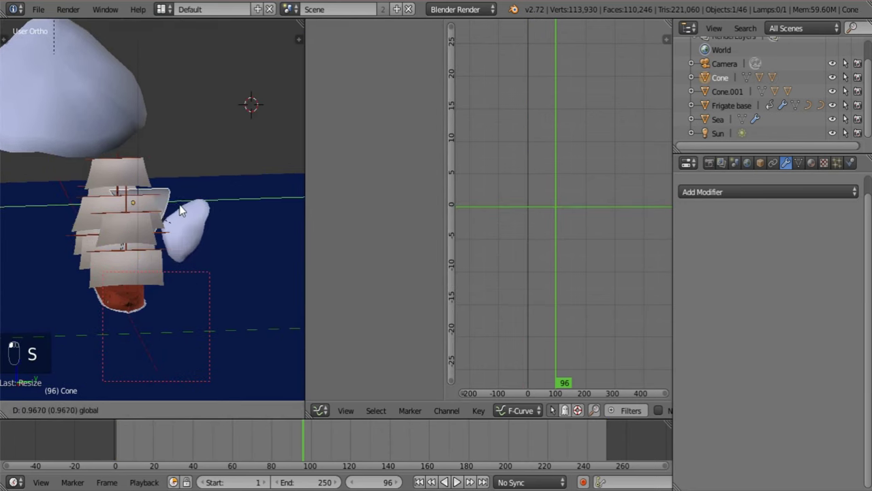
left_click(151, 274)
scroll(152, 273, "up", 2)
key("g")
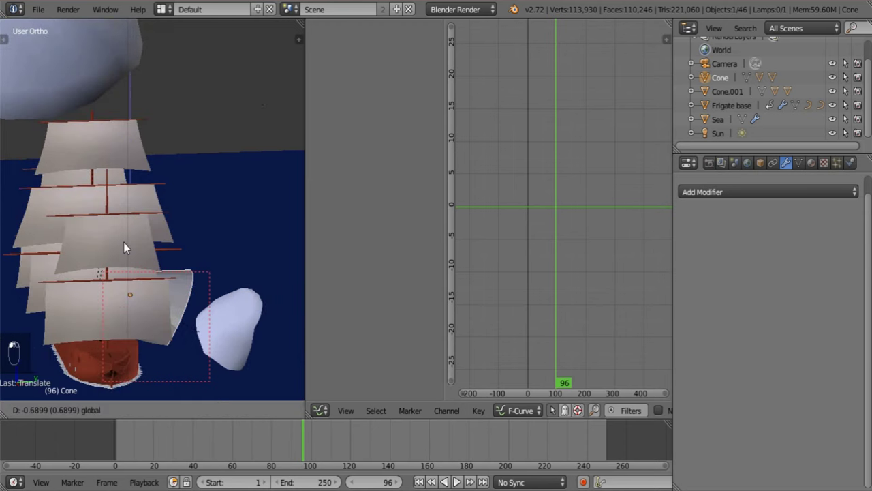
left_click(123, 242)
Shift Cone closer alongside the ship and scale it down further
middle_click_drag(163, 324, 214, 233)
left_click_drag(226, 232, 155, 232)
middle_click_drag(224, 315, 206, 327)
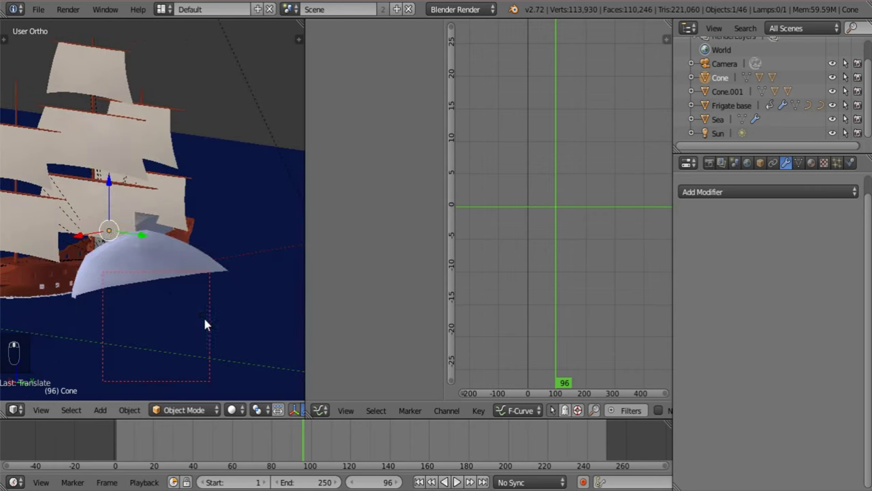
key("s")
left_click(118, 289)
Move Cone forward toward the ship's bow and reduce its scale again
middle_click_drag(116, 289, 217, 317, "shift")
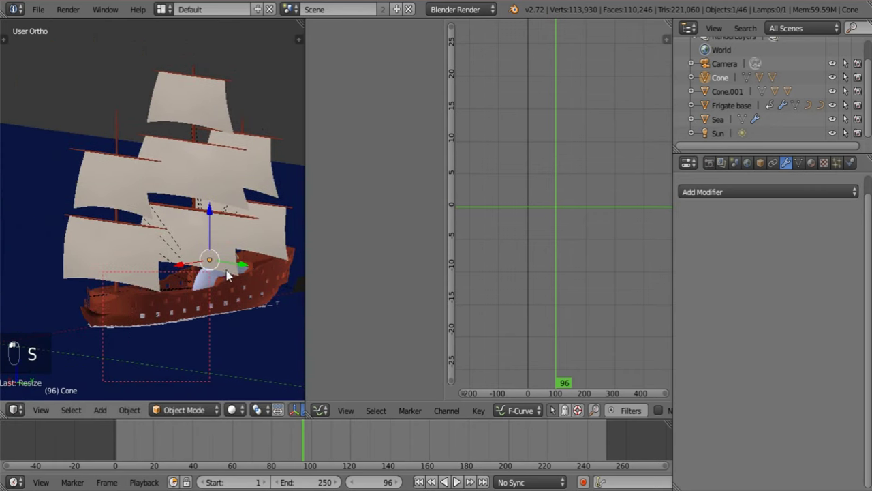
left_click_drag(240, 265, 83, 312)
middle_click_drag(84, 314, 223, 331)
key("s")
left_click(176, 322)
Adjust Cone's position beside the bow and lower it along the Z axis
middle_click_drag(150, 329, 227, 329, "shift")
left_click_drag(234, 291, 215, 294)
middle_click_drag(200, 346, 214, 308, "shift")
scroll(213, 307, "up", 5)
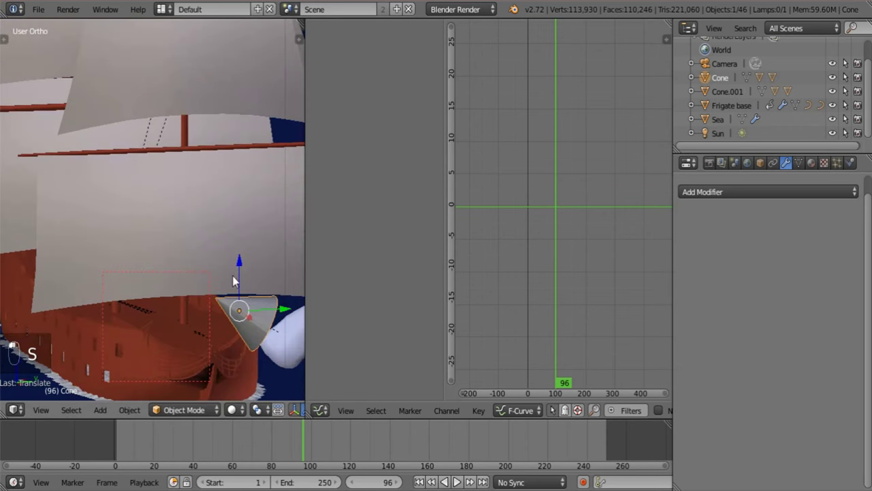
left_click_drag(239, 269, 239, 300)
Rotate Cone by about -22 degrees around the global Z axis to angle the wake along the bow
mouse_move(280, 340)
middle_mouse_down("shift")
mouse_move(279, 289)
mouse_move(221, 332)
mouse_move(271, 321)
mouse_move(287, 352)
middle_mouse_up("shift")
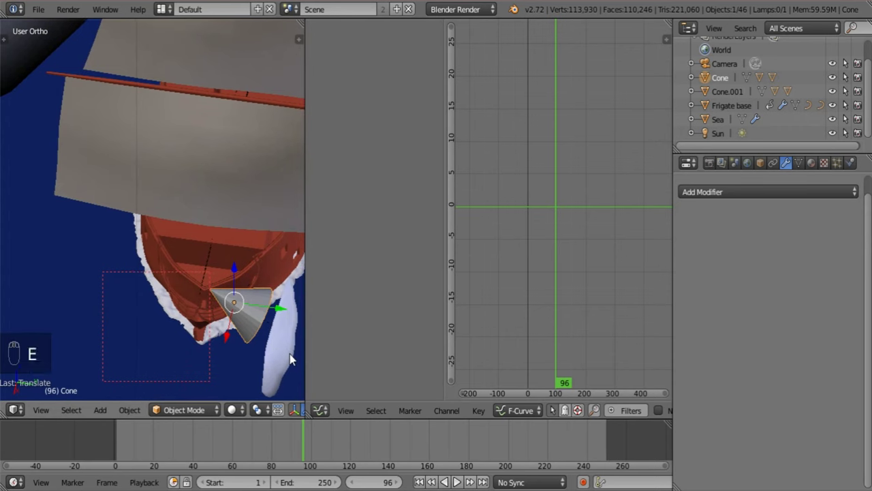
key("r")
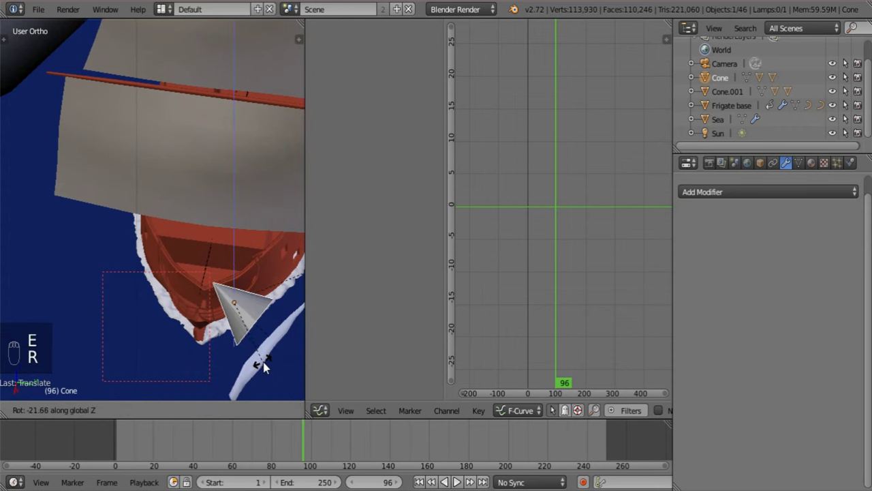
left_click(263, 362)
Move Cone back along the X axis and rotate it by about -6 degrees around the global Z axis
middle_click_drag(223, 359, 240, 325)
left_click_drag(223, 301, 218, 282)
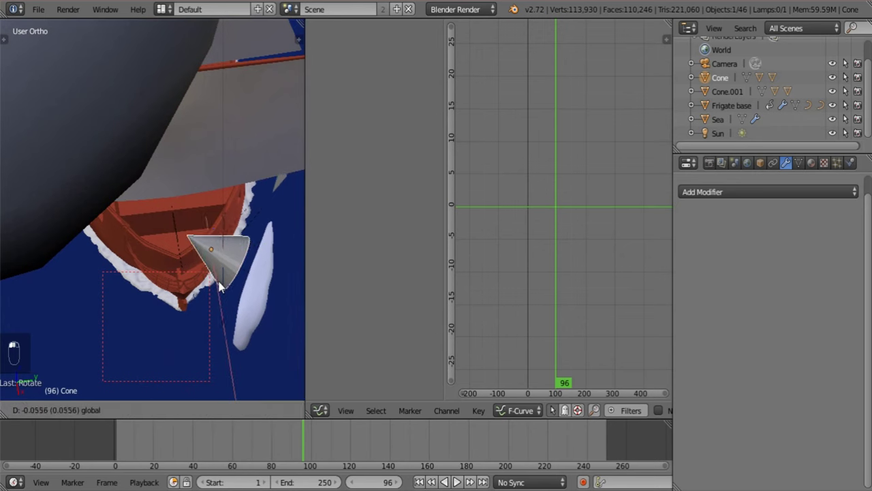
right_click_drag(220, 286, 285, 317)
key("r")
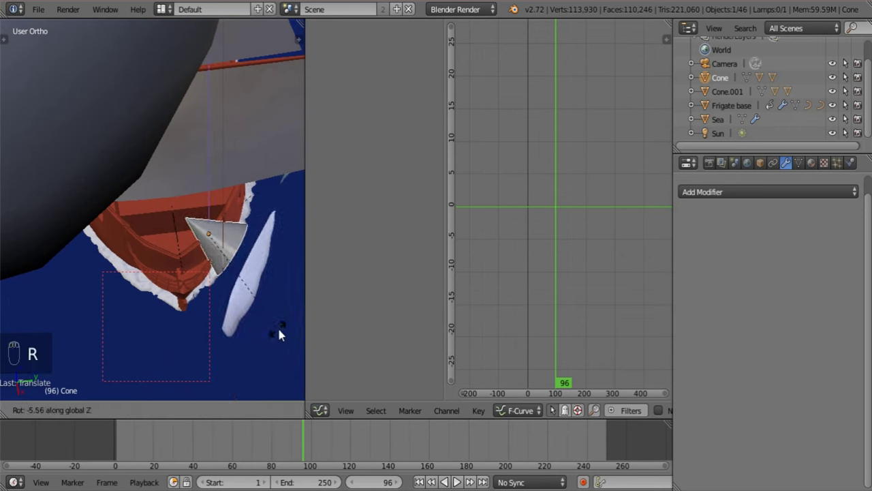
left_click(279, 330)
Move Cone along Y until the wake wheel meets the bow's edge, and scale it down slightly
middle_click_drag(204, 300, 227, 353, "shift")
left_click_drag(275, 285, 241, 287)
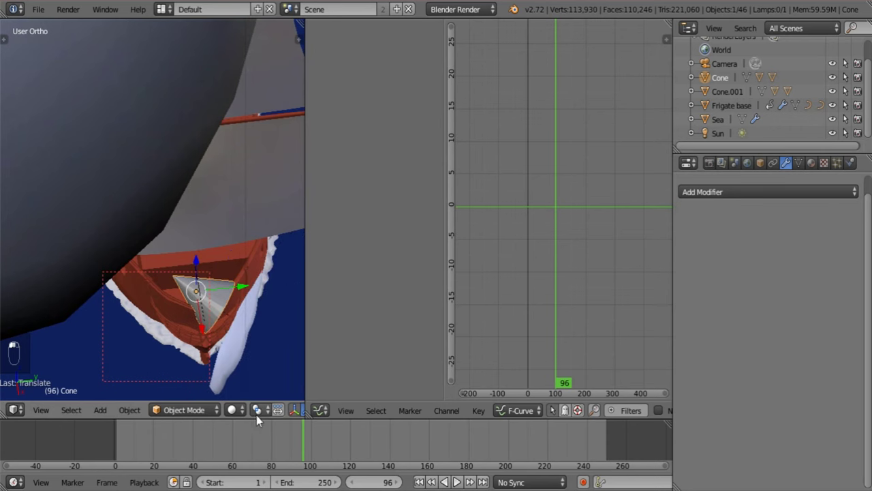
key("s")
left_click(240, 345)
Lower Cone along the Z axis to bring the wake wheel down to the waterline at the bow
scroll(239, 344, "up", 3)
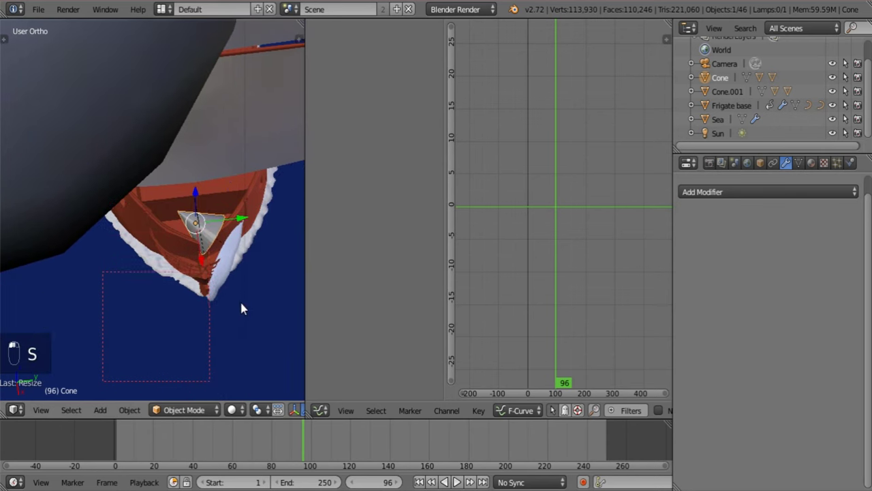
middle_click_drag(238, 342, 141, 274)
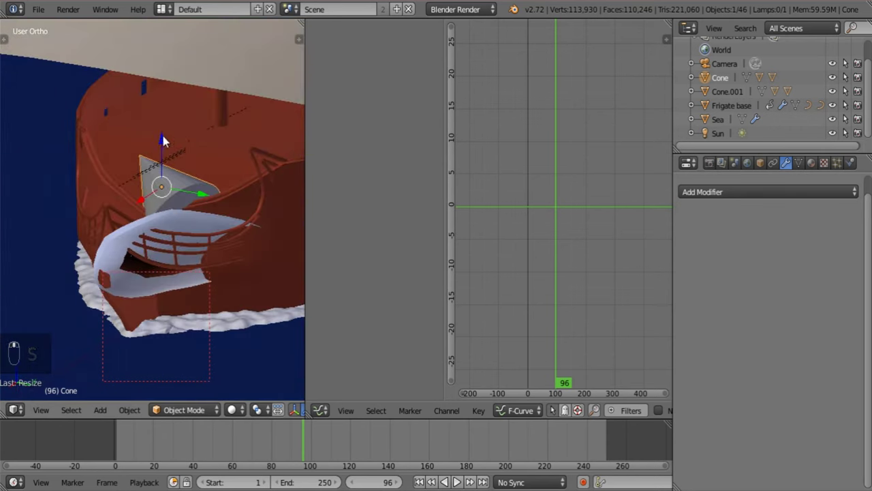
left_click_drag(162, 138, 171, 202)
middle_click_drag(201, 327, 164, 233)
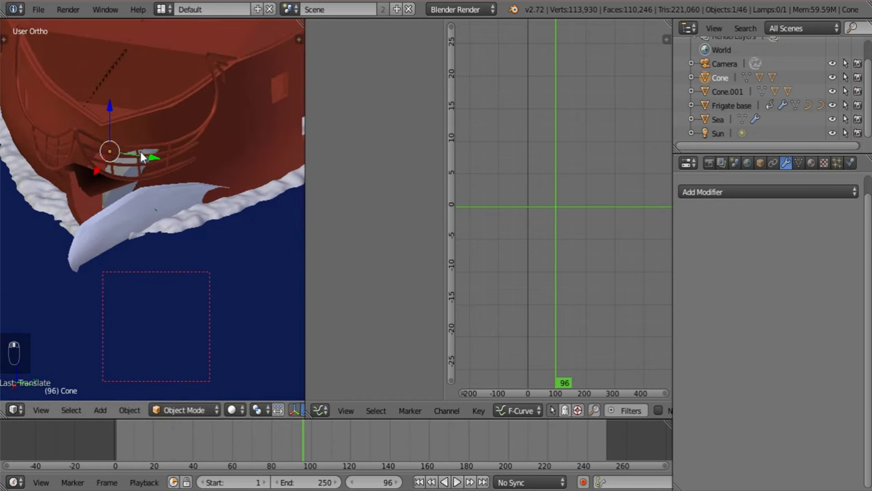
Rotate Cone by about -7 degrees around the global Z axis and shift it back along X against the bow
middle_click_drag(141, 157, 185, 278)
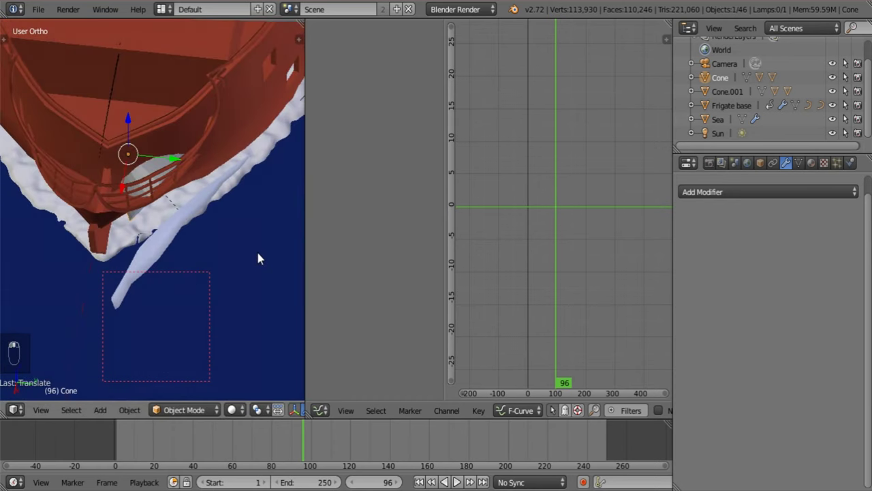
key("r")
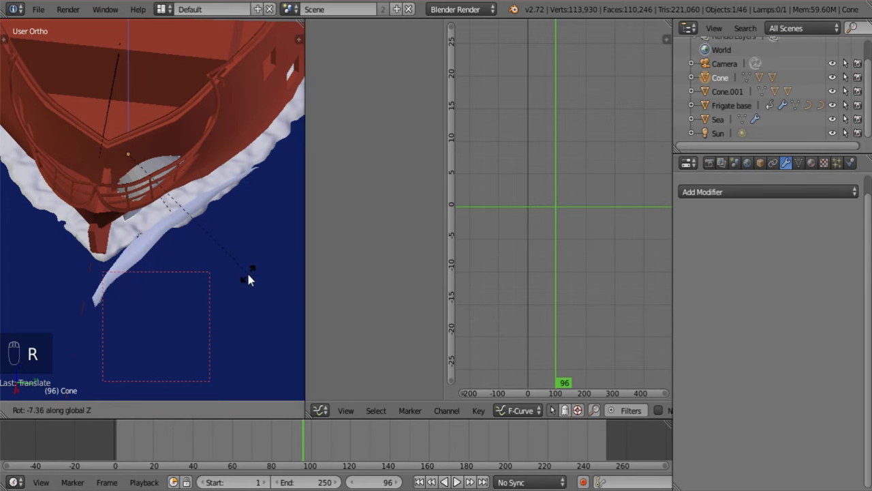
left_click(246, 271)
left_click_drag(135, 176, 133, 145)
middle_click_drag(133, 144, 145, 176)
left_click_drag(132, 71, 118, 196)
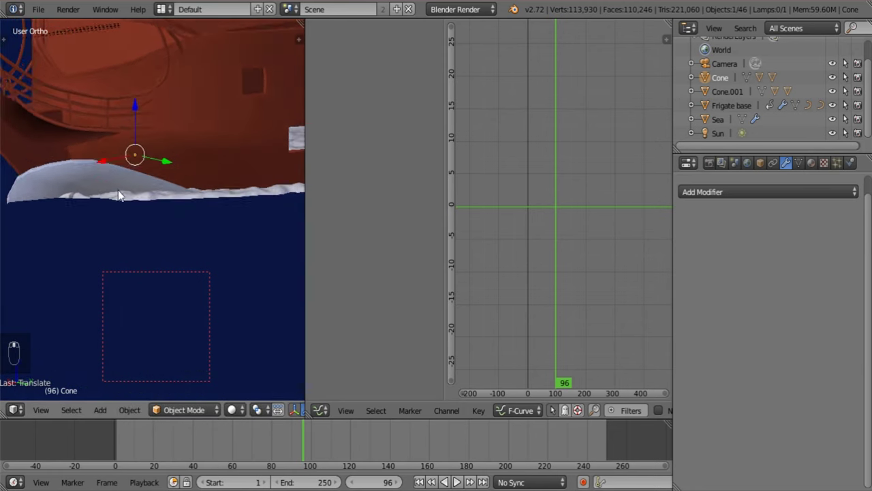
Fine-tune Cone's rotation around the global Z axis and move it until the wake wheel's tip meets the bow
middle_click_drag(118, 196, 118, 178)
left_click_drag(118, 178, 166, 211)
middle_click_drag(165, 211, 255, 243)
key("r")
key("z")
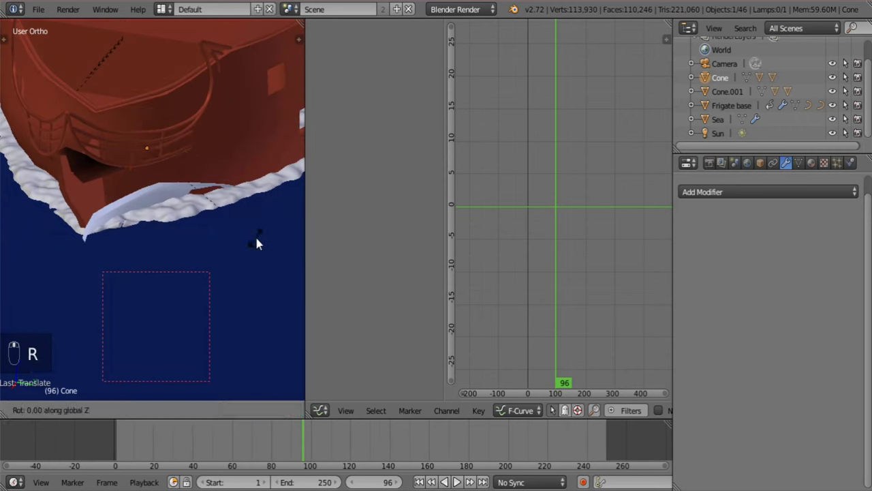
left_click(58, 280)
middle_click_drag(61, 277, 160, 279)
left_click_drag(196, 143, 245, 131)
middle_click_drag(245, 130, 182, 372)
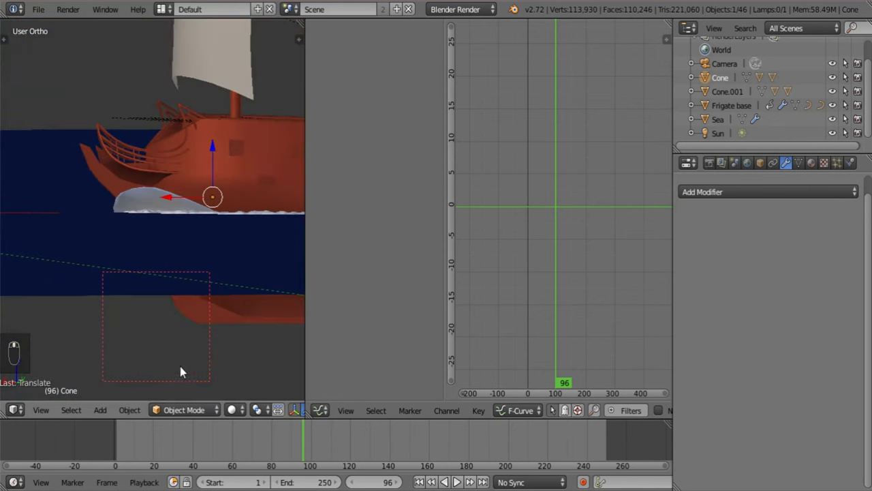
middle_click_drag(185, 312, 222, 341, "shift")
scroll(220, 341, "up", 3)
left_click_drag(299, 437, 321, 445)
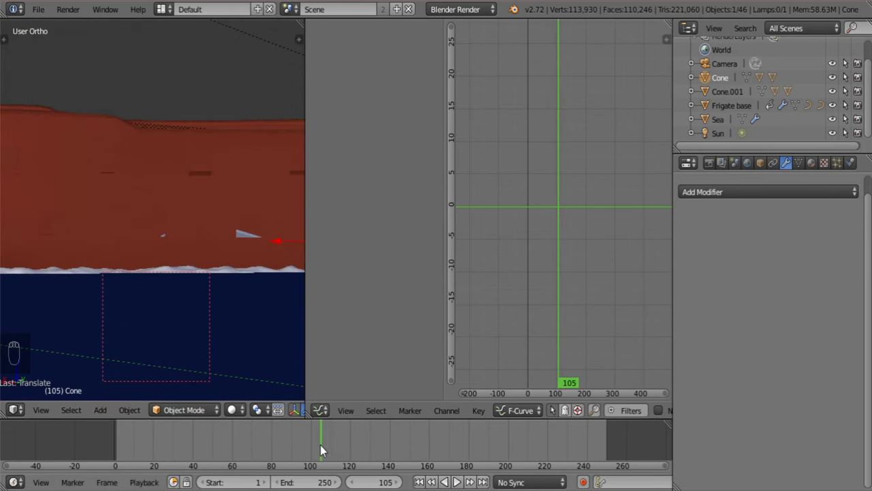
key("ctrl+z")
Parent Cone to Frigate base
middle_click_drag(136, 320, 194, 327)
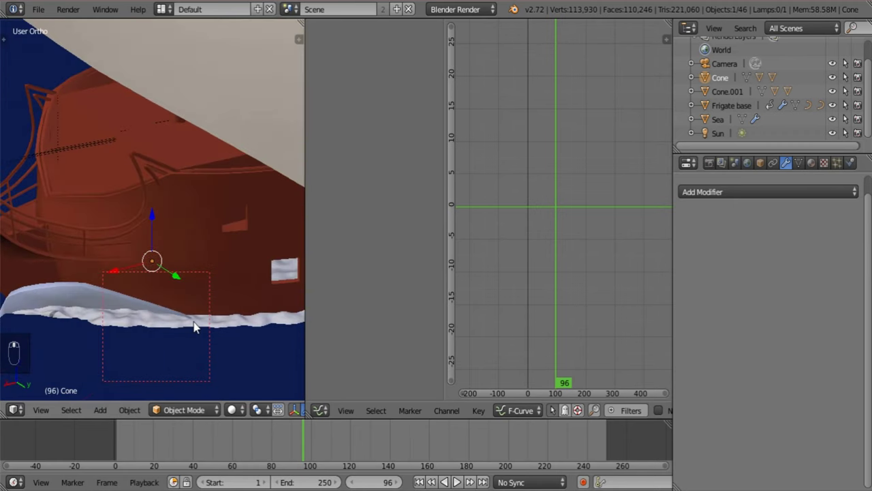
right_click(184, 249)
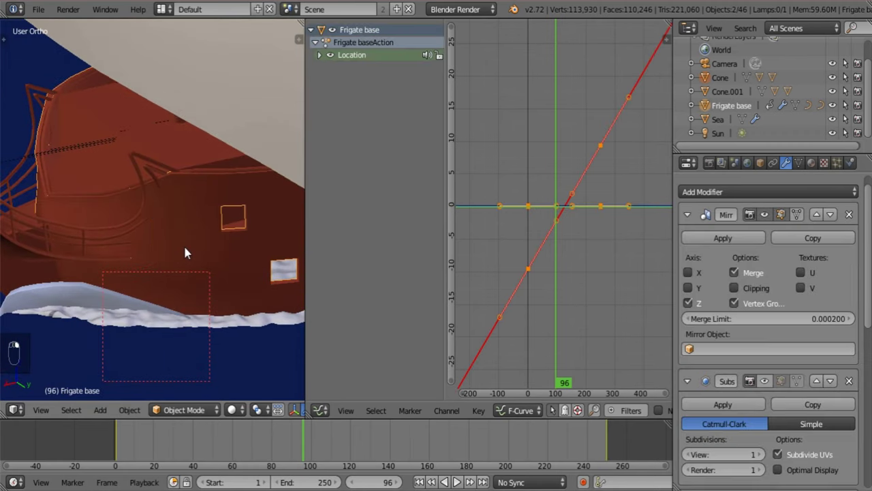
key("ctrl+p")
left_click(186, 249)
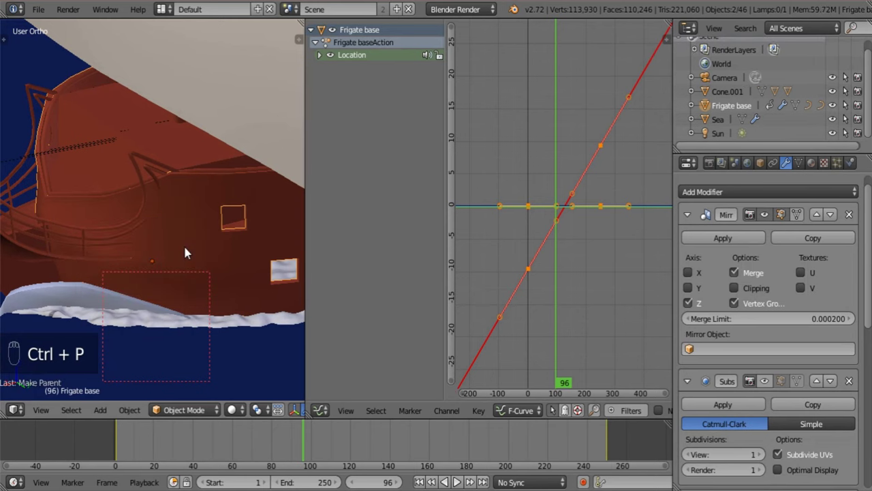
Scrub the timeline to check that Cone travels with the frigate, and stop at frame 104
left_click(222, 447)
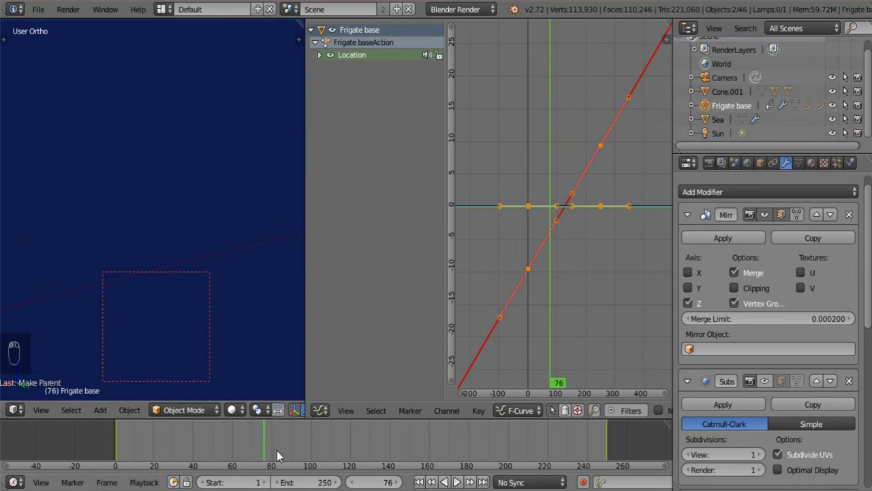
left_click_drag(276, 450, 305, 460)
mouse_move(158, 301)
middle_mouse_down()
mouse_move(232, 312)
mouse_move(263, 381)
mouse_move(201, 363)
mouse_move(172, 236)
mouse_move(190, 174)
mouse_move(171, 132)
mouse_move(175, 229)
mouse_move(158, 272)
mouse_move(156, 312)
middle_mouse_up()
left_click(318, 442)
scroll(149, 233, "down", 7)
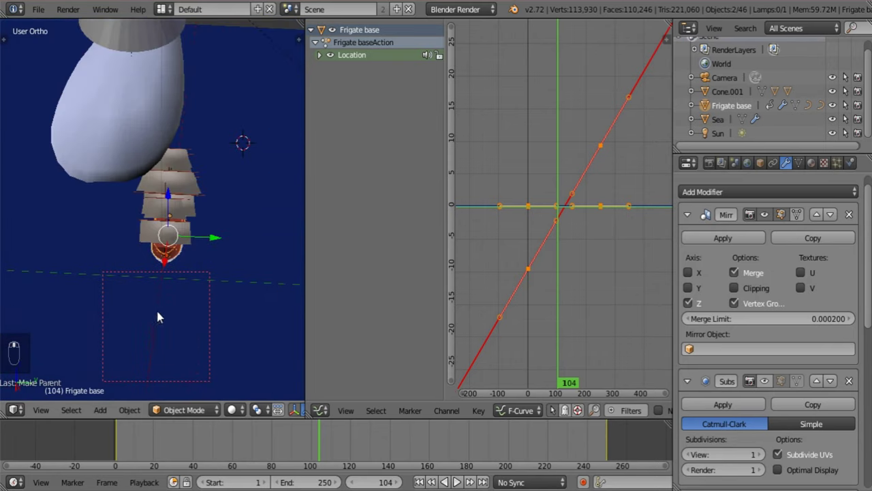
Select Cone.001 and move it to the frigate's bow on the side opposite Cone
middle_click_drag(158, 104, 147, 272)
right_click(138, 169)
middle_click_drag(180, 248, 221, 197)
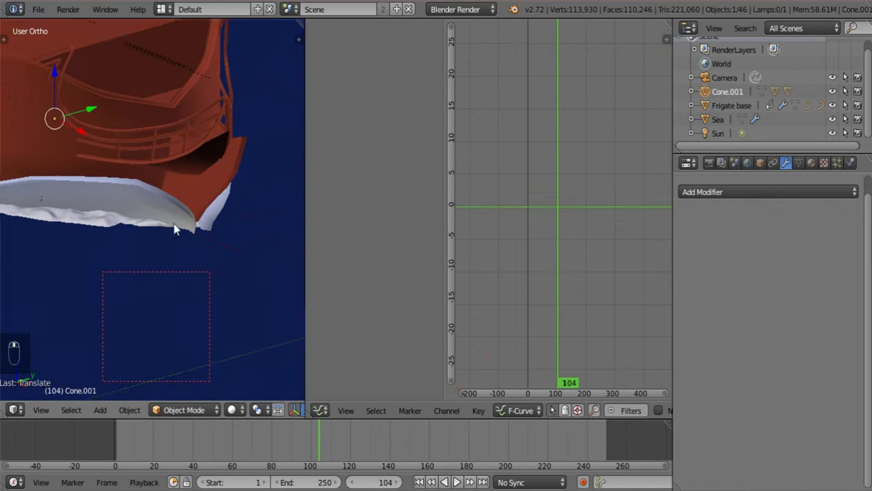
middle_click_drag(173, 224, 251, 235)
scroll(249, 236, "down", 5)
middle_click_drag(208, 254, 222, 233)
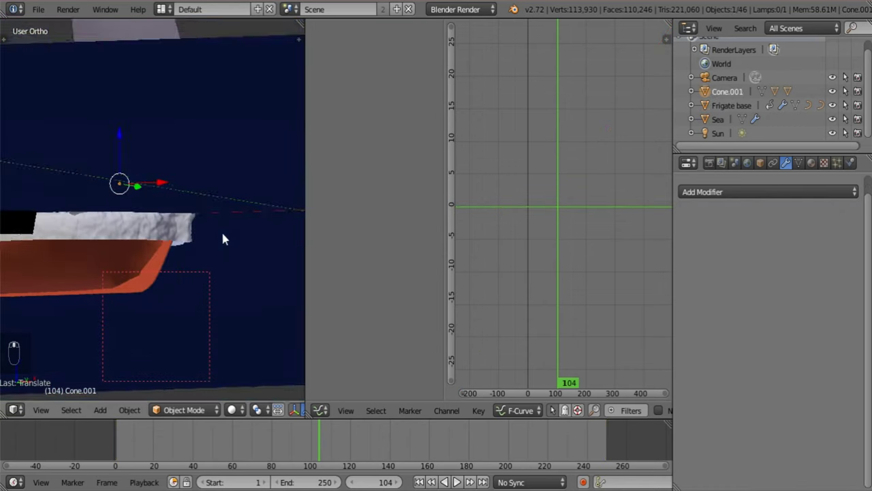
Lower Cone.001 slightly along the Z axis and nudge it forward along X at the bow
middle_click_drag(122, 133, 143, 171)
left_click_drag(119, 139, 119, 156)
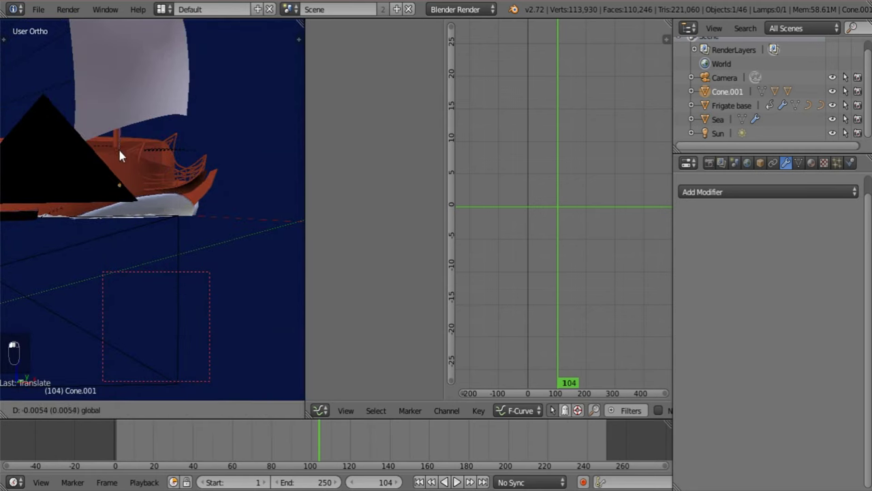
left_click_drag(126, 199, 129, 204)
mouse_move(130, 205)
middle_mouse_down()
mouse_move(113, 225)
mouse_move(92, 224)
mouse_move(141, 216)
middle_mouse_up()
left_click_drag(165, 191, 171, 192)
middle_click_drag(171, 191, 235, 338)
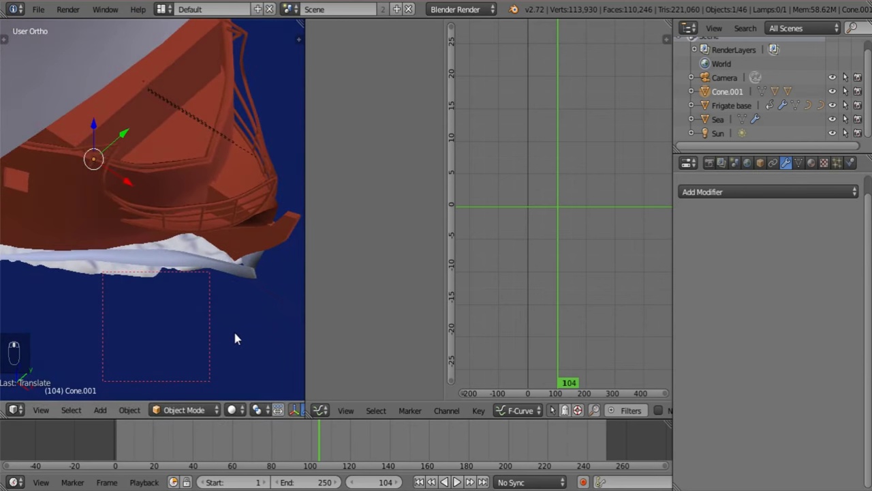
Move Cone.001 along the Y axis until its wake wheel meets the edge of the bow
middle_click_drag(130, 179, 101, 162)
key("g")
key("y")
left_click_drag(121, 174, 121, 174)
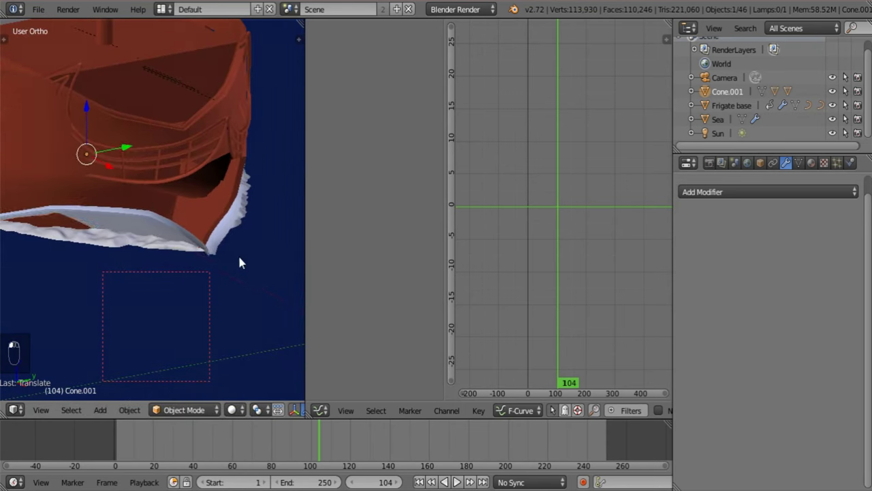
Rotate Cone.001 by about -3 degrees in a low side view and lower it slightly along Z
middle_click_drag(239, 255, 255, 248)
key("r")
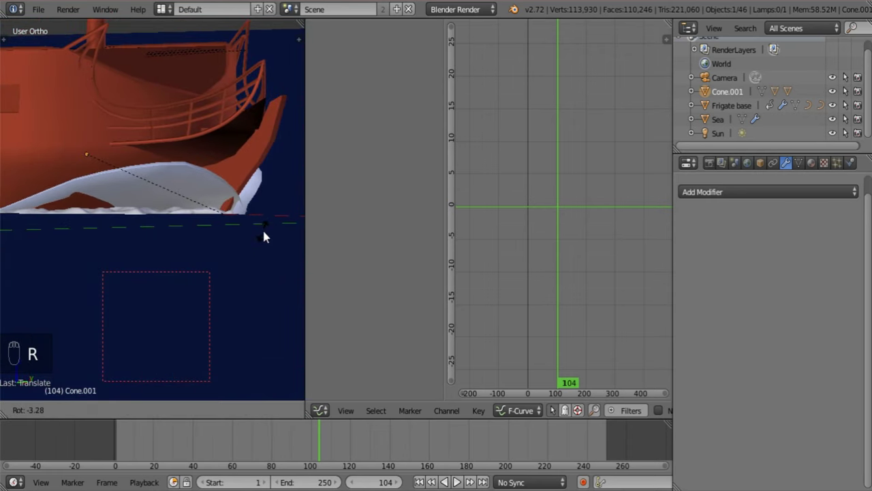
left_click(261, 227)
left_click_drag(85, 102, 86, 113)
middle_click_drag(86, 113, 110, 261)
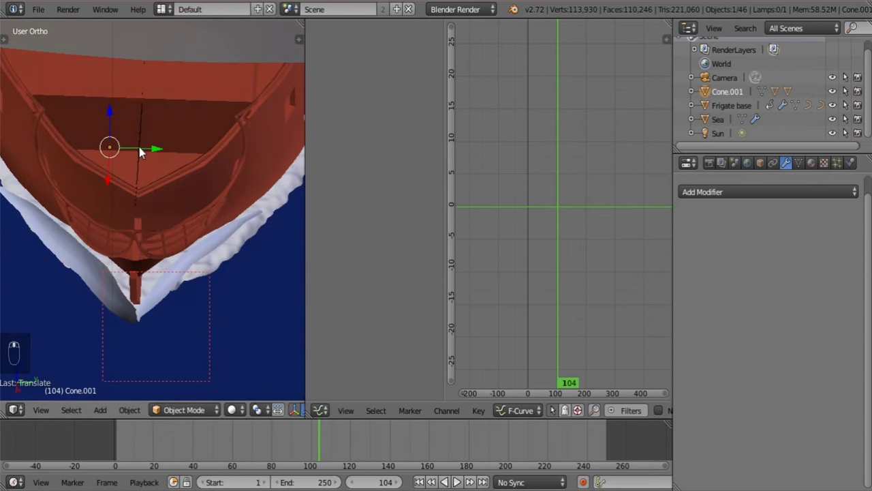
Nudge Cone.001 inward along Y so its wake wheel closes against the hull and mirrors the other side
left_click_drag(151, 148, 156, 148)
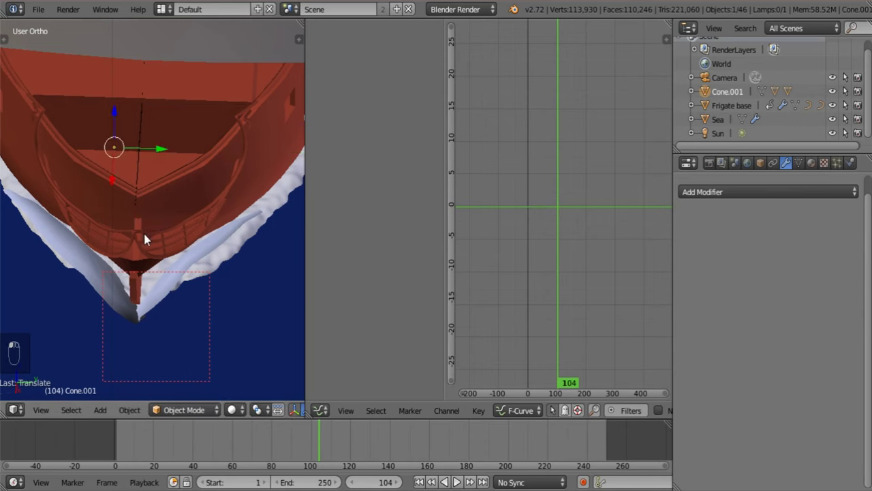
middle_click_drag(143, 231, 151, 168)
left_click_drag(160, 144, 159, 151)
middle_click_drag(159, 152, 108, 280)
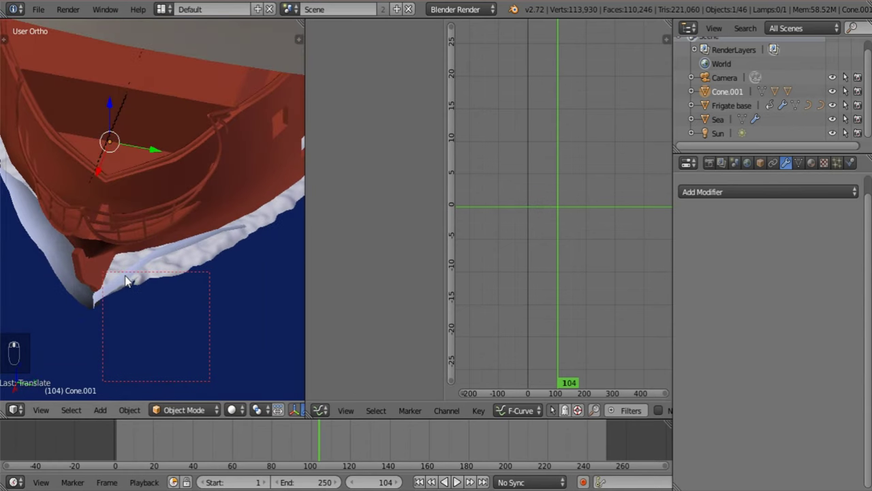
middle_click_drag(165, 178, 170, 259)
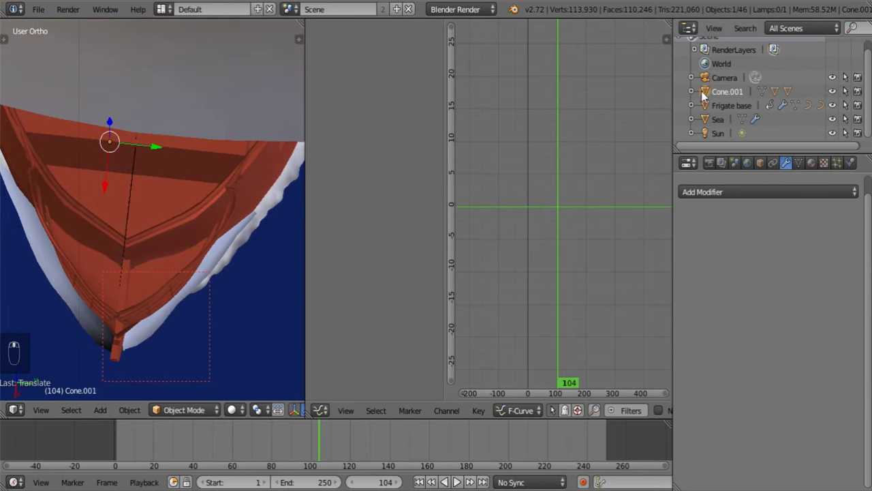
Select Cone, nested under Frigate base, together with Cone.001 and move both back along the X axis
left_click(691, 91)
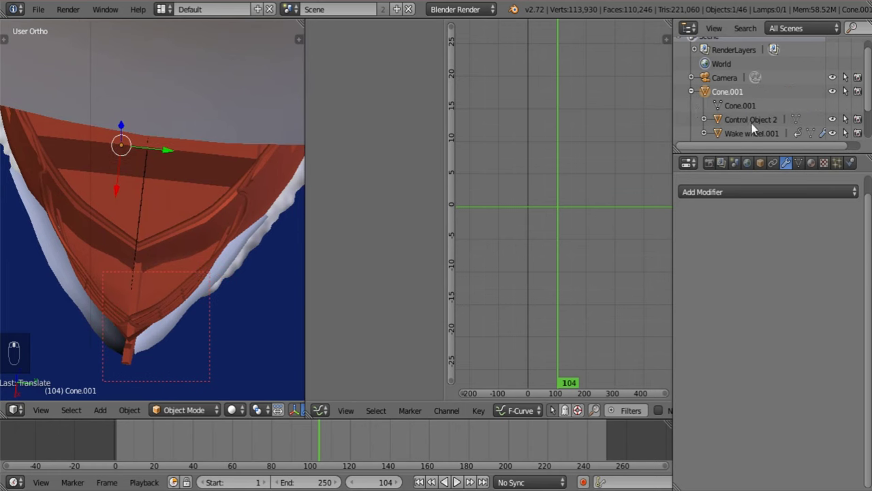
scroll(753, 125, "down", 2)
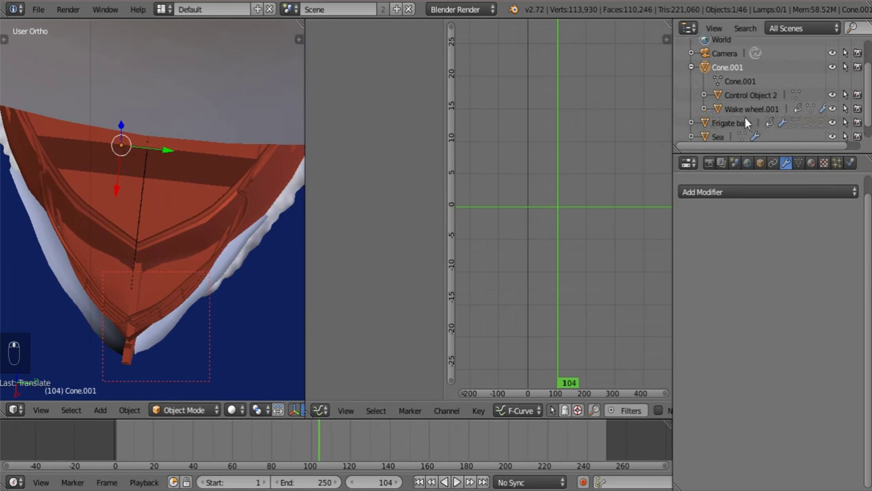
left_click(691, 67)
left_click(690, 104)
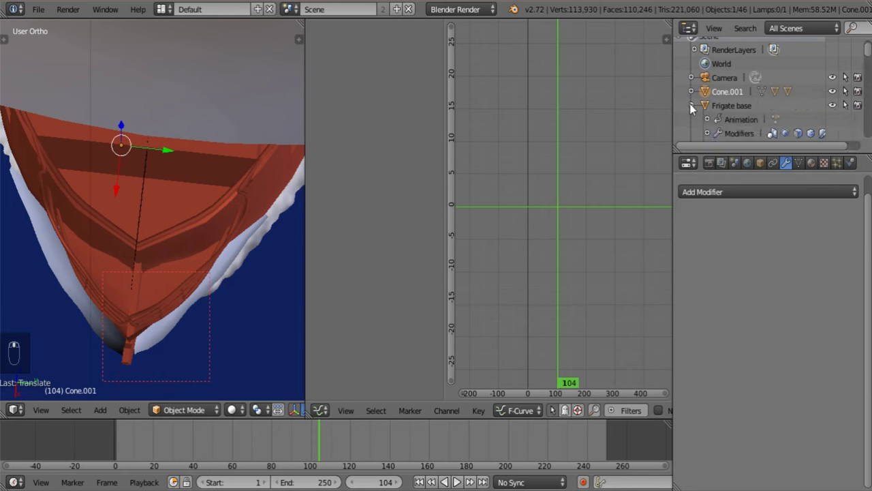
scroll(755, 114, "down", 5)
scroll(755, 114, "down", 5)
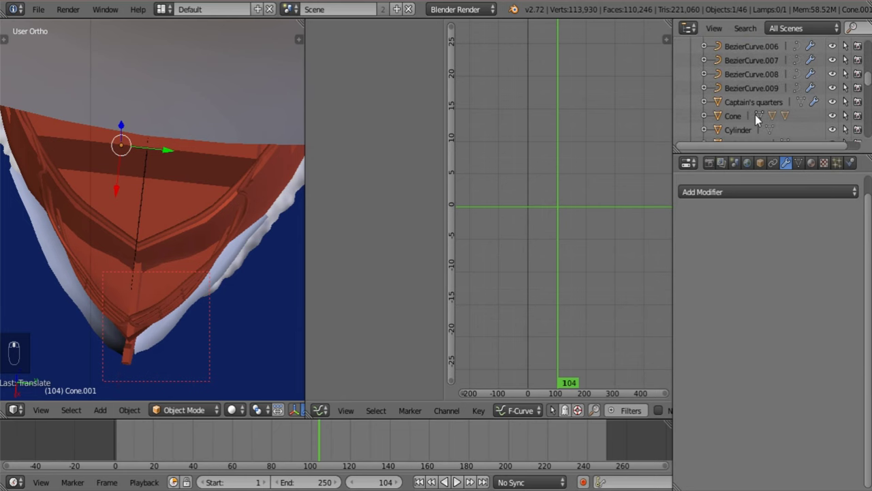
left_click(736, 91, "ctrl")
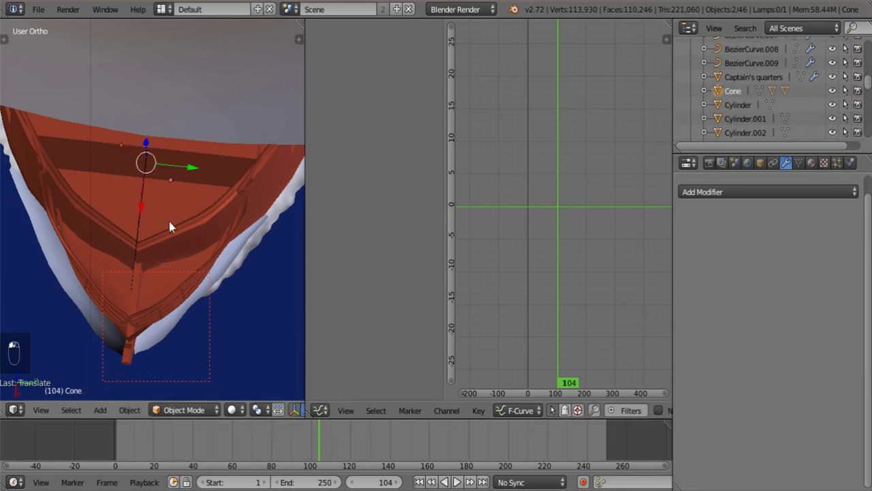
left_click_drag(143, 205, 151, 192)
Nudge Cone and Cone.001 together to fine-tune how the two wake wheels sit around the bow
middle_click_drag(156, 200, 199, 175)
left_click_drag(158, 191, 156, 187)
middle_click_drag(176, 229, 158, 176)
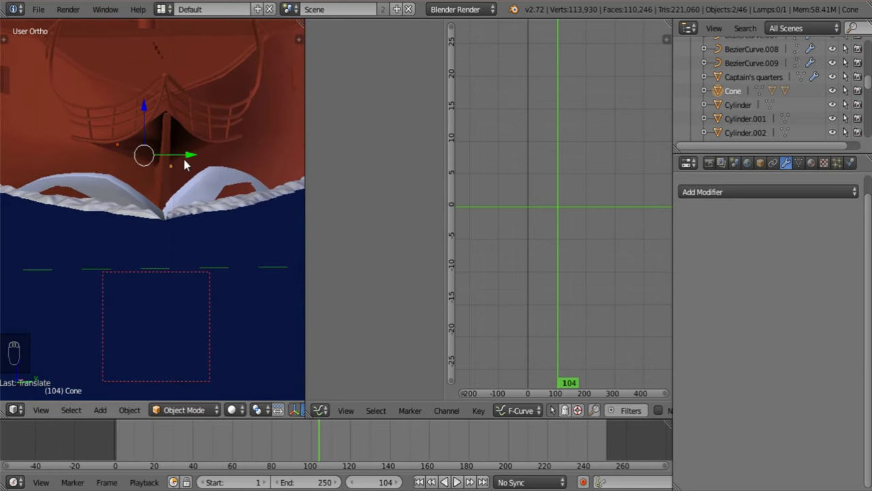
key("g")
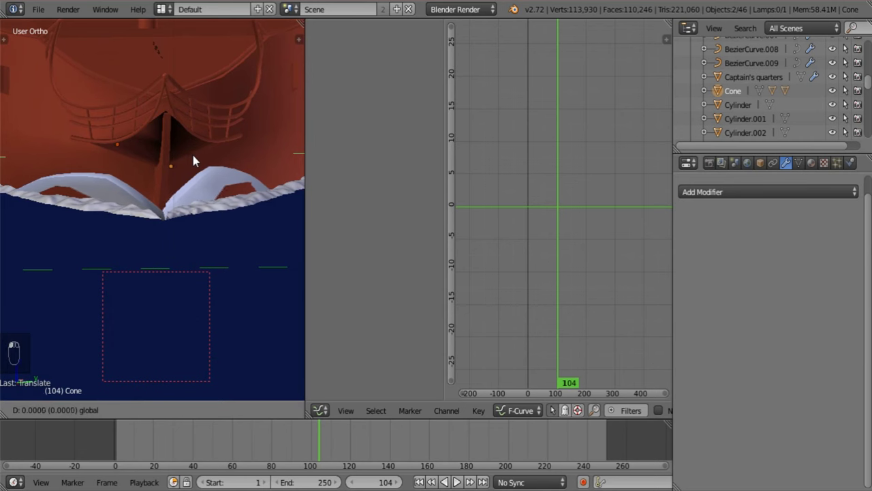
left_click(195, 179)
Add a Solidify modifier to Wake wheel with a thickness of 0.1086 and an offset of 1.0
middle_click_drag(195, 180, 214, 192)
right_click(213, 192)
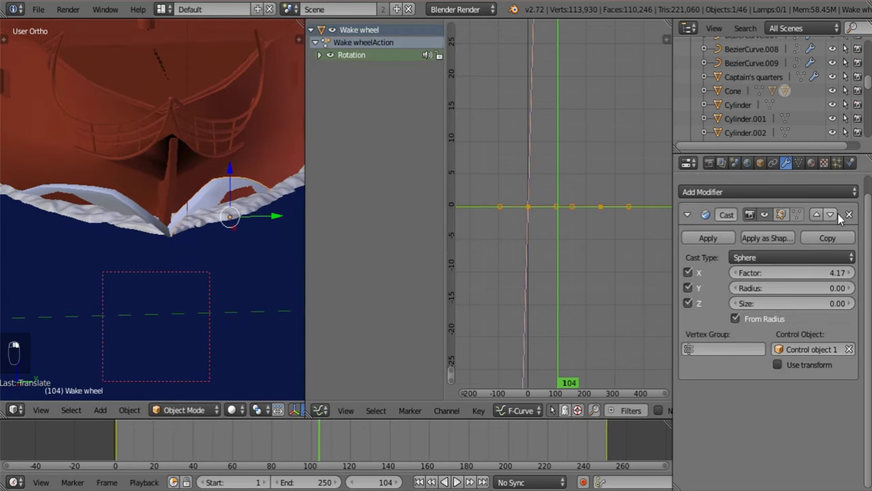
left_click(786, 191)
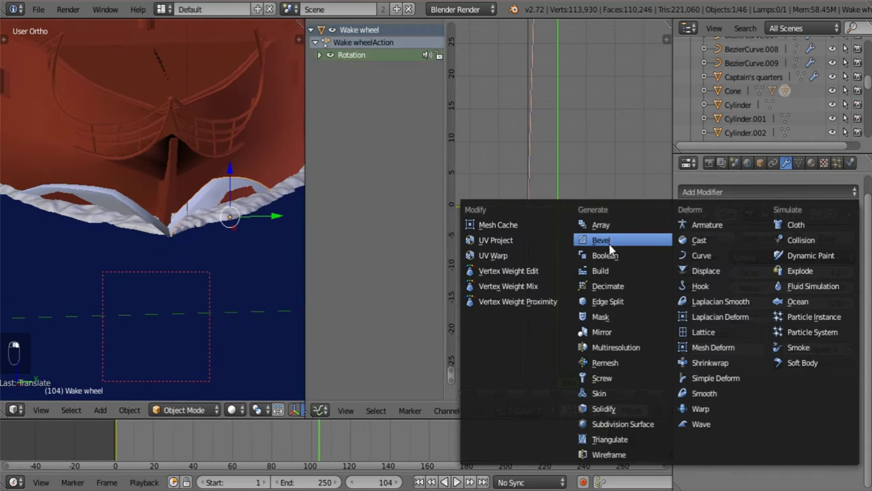
left_click(622, 410)
scroll(787, 335, "down", 4)
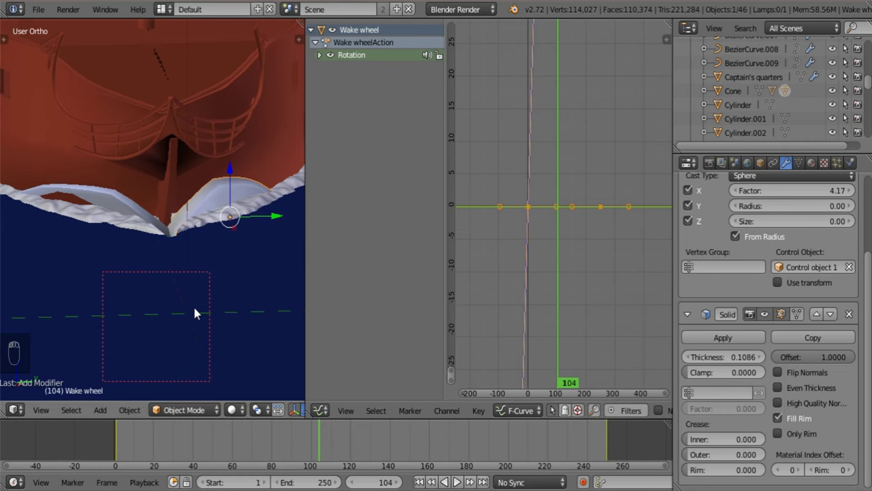
key("ctrl+z")
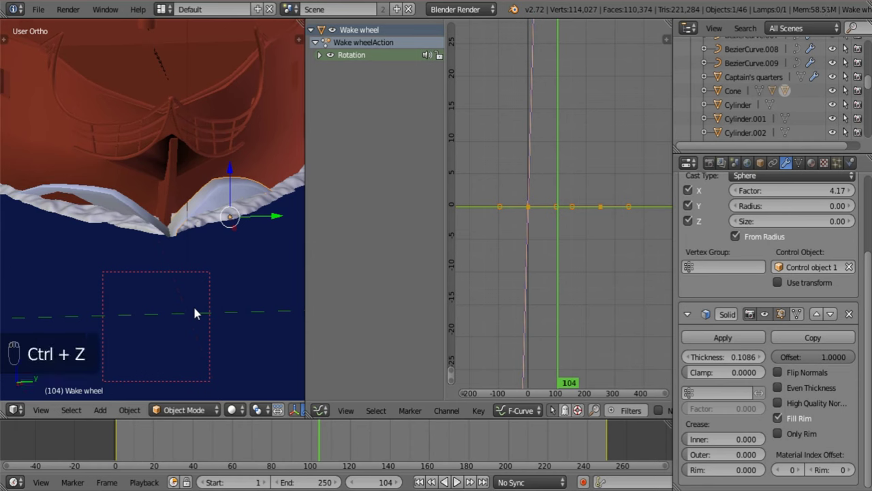
Parent Cone.001 to Frigate base as an object
right_click(131, 202)
right_click(157, 166)
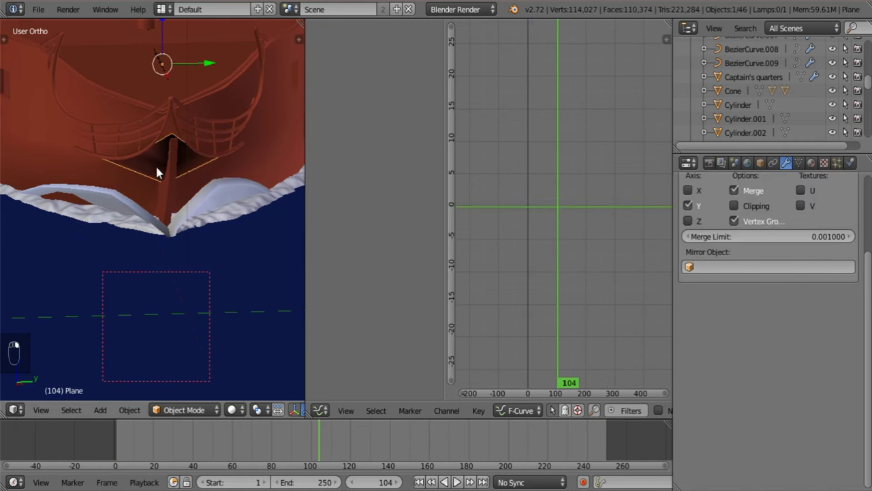
scroll(720, 111, "up", 8)
left_click(727, 101)
left_click(731, 115)
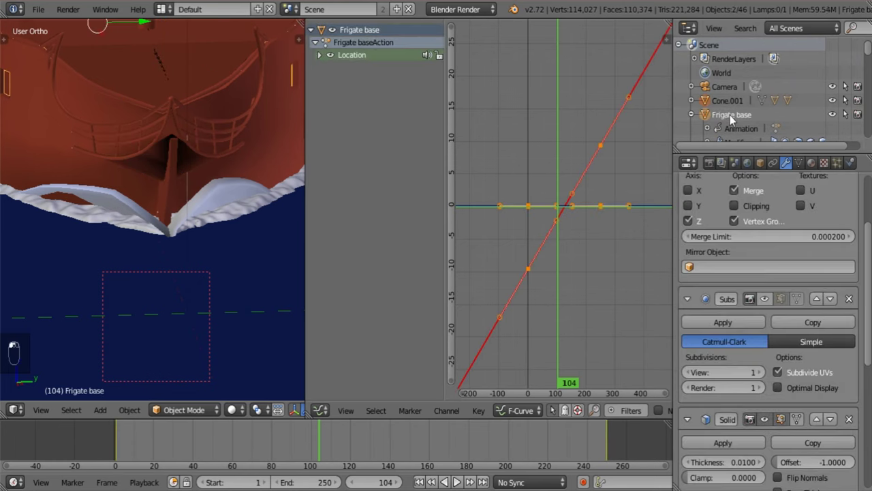
key("ctrl+p")
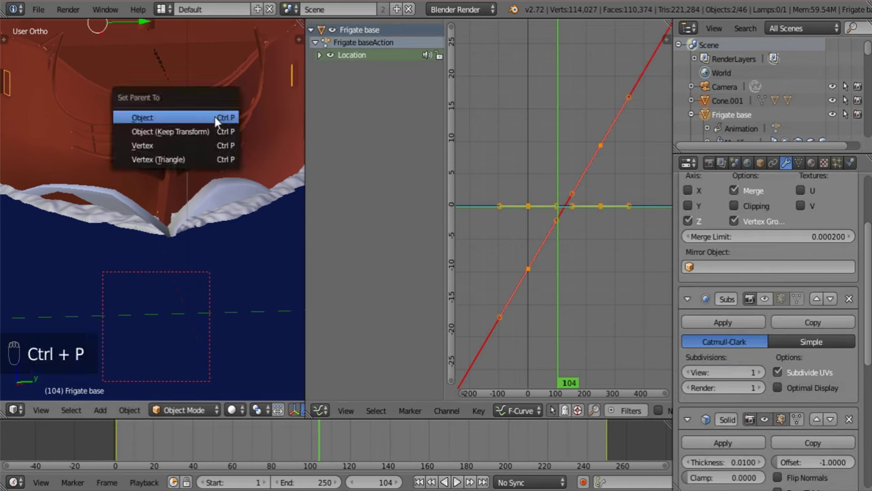
left_click(215, 119)
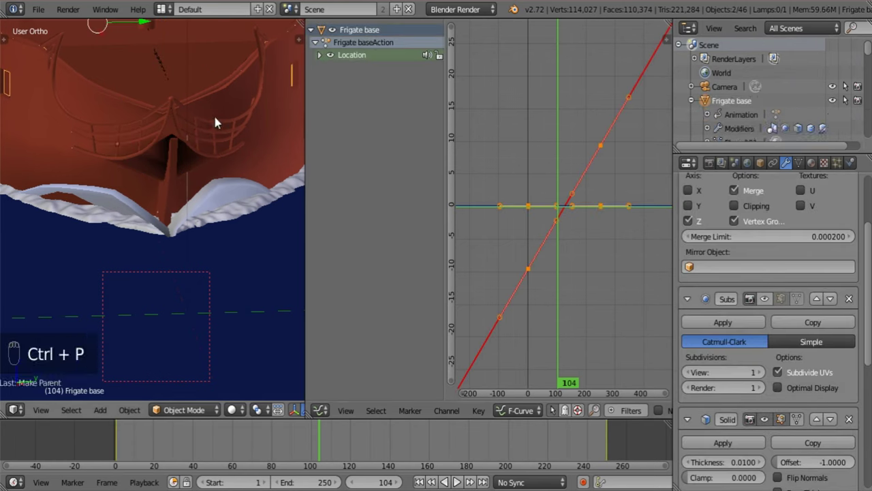
Add a Solidify modifier to Wake wheel.001 with an offset of 1.0 and a thickness of 0.0974
right_click(143, 218)
scroll(802, 275, "up", 3)
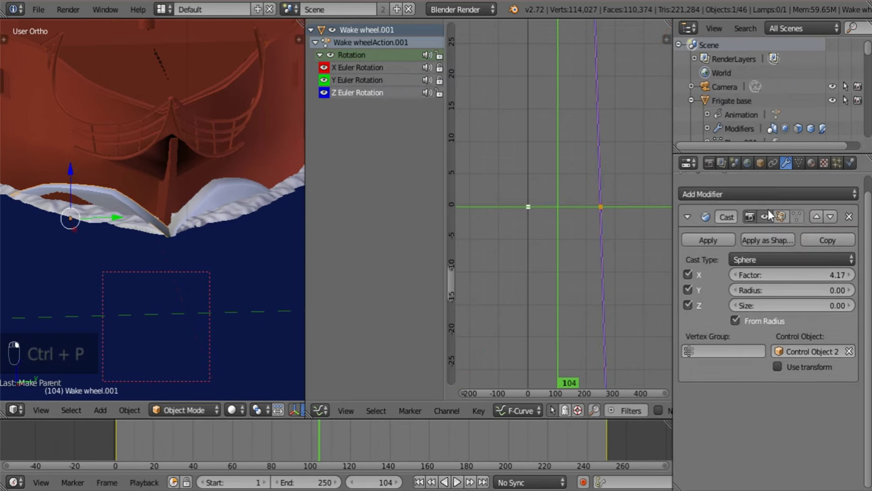
left_click(769, 195)
left_click(604, 410)
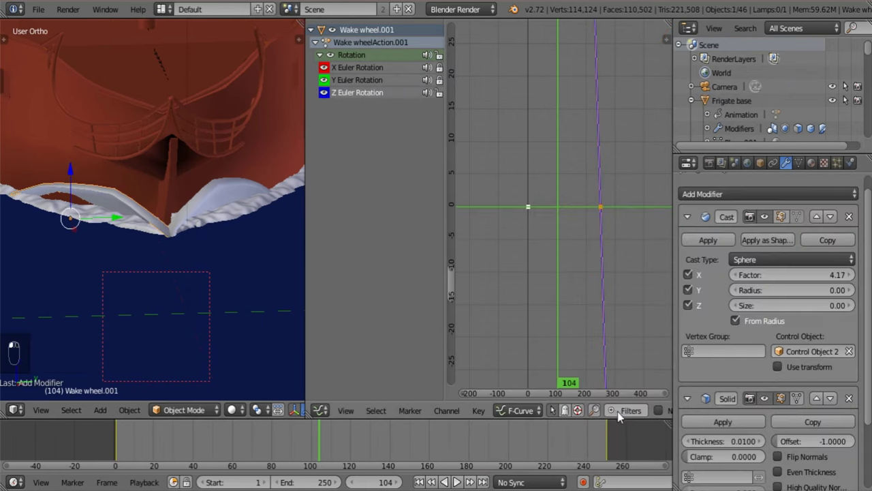
scroll(790, 397, "down", 3)
left_click_drag(781, 356, 857, 346)
scroll(776, 360, "up", 3)
scroll(776, 359, "down", 3)
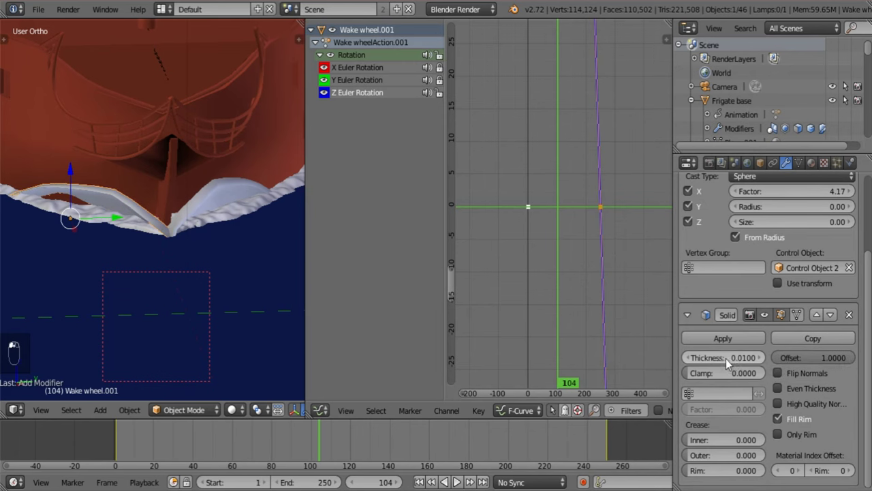
left_click_drag(725, 359, 871, 352)
middle_click_drag(225, 240, 300, 236)
middle_click_drag(157, 341, 123, 324)
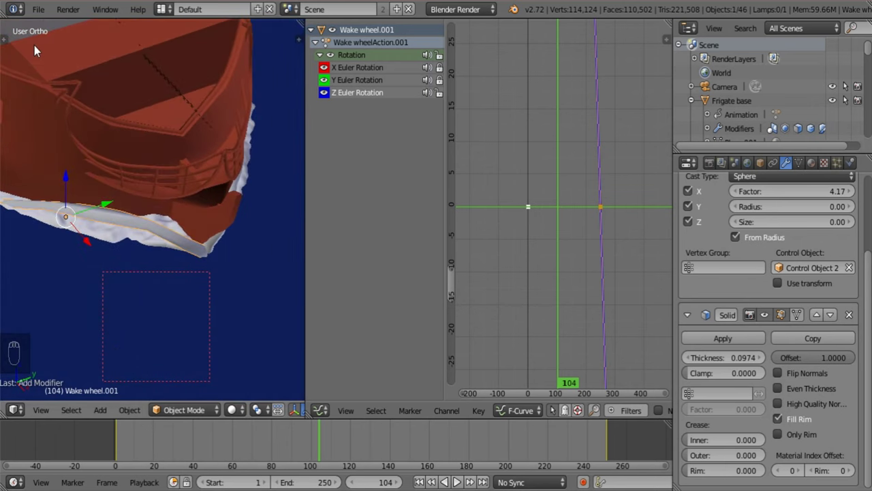
Go to frame 109 and examine the wake around the frigate's bow from the side, close up and from a distance
left_click(38, 9)
middle_click_drag(240, 282, 399, 286)
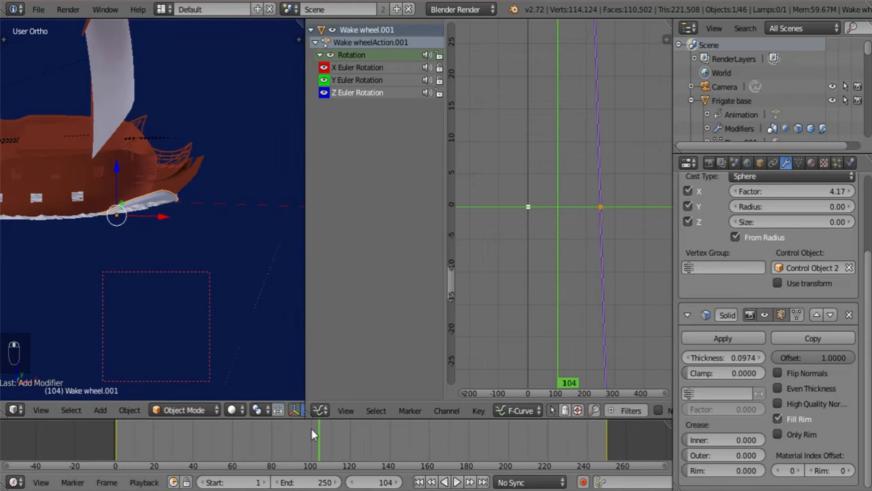
left_click(328, 445)
middle_click_drag(233, 315, 175, 331, "shift")
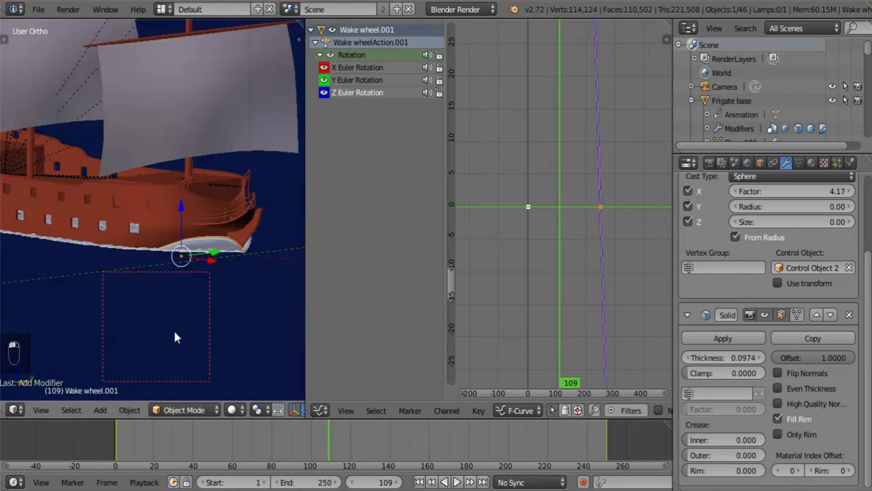
scroll(175, 331, "up", 3)
middle_click_drag(241, 317, 203, 291)
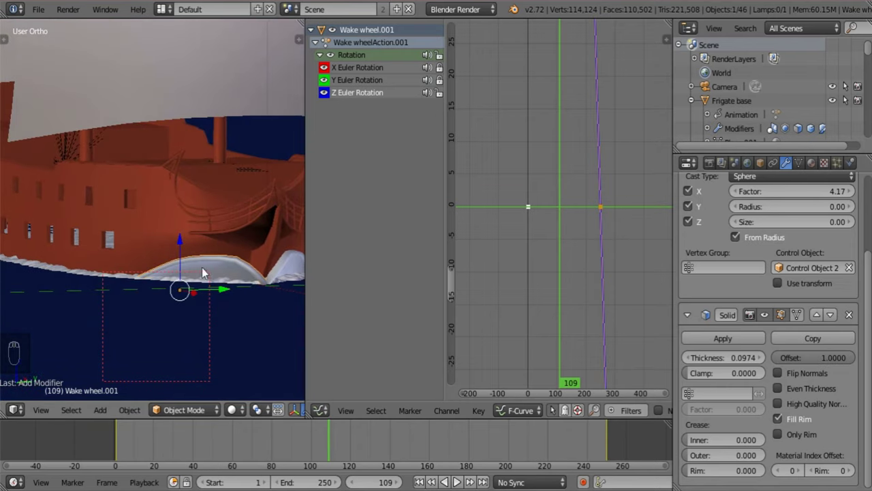
scroll(202, 272, "down", 3)
middle_click_drag(200, 249, 203, 276)
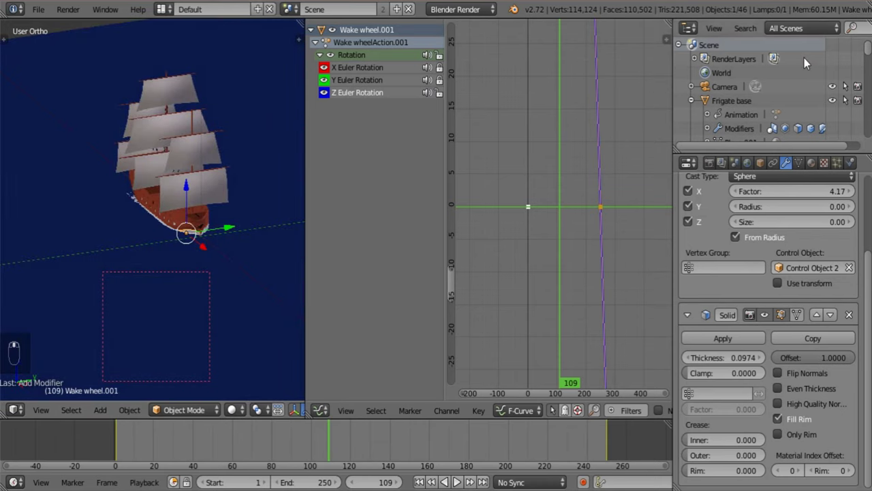
Select the Camera and replace the graph editor with a second 3D viewport, showing the camera view in one of them
left_click(726, 88)
left_click_drag(302, 22, 368, 69)
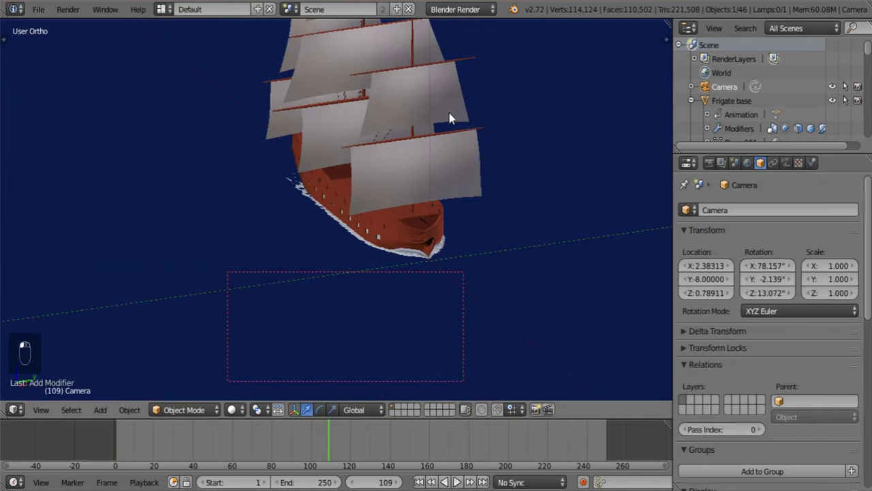
scroll(449, 112, "down", 5)
left_click_drag(665, 38, 403, 68)
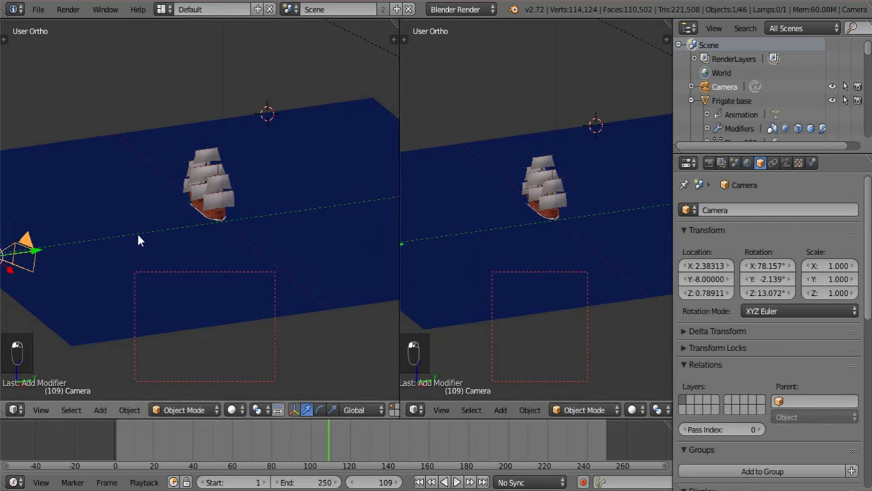
key("KP_0")
scroll(481, 206, "down", 4)
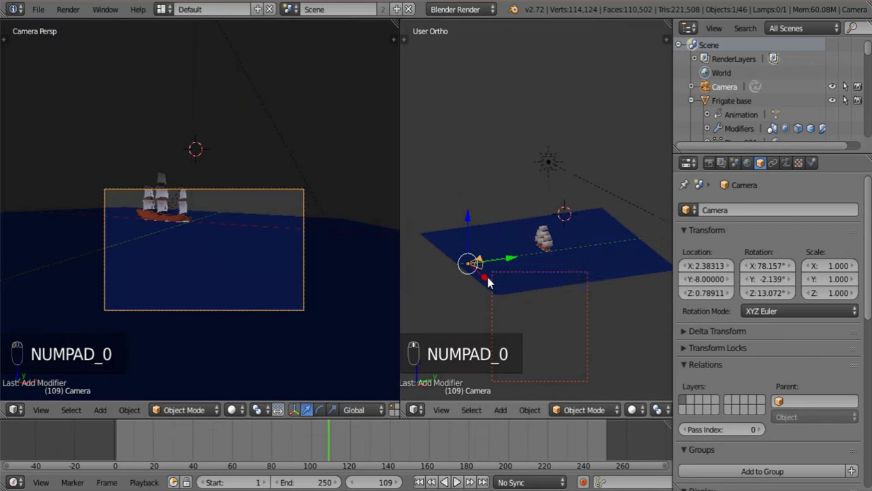
Move the camera near the frigate's bow to X 0.53347, Y -1.26800, Z 0.22018 and rotate it to Z 36.648°
left_click_drag(510, 276, 548, 274)
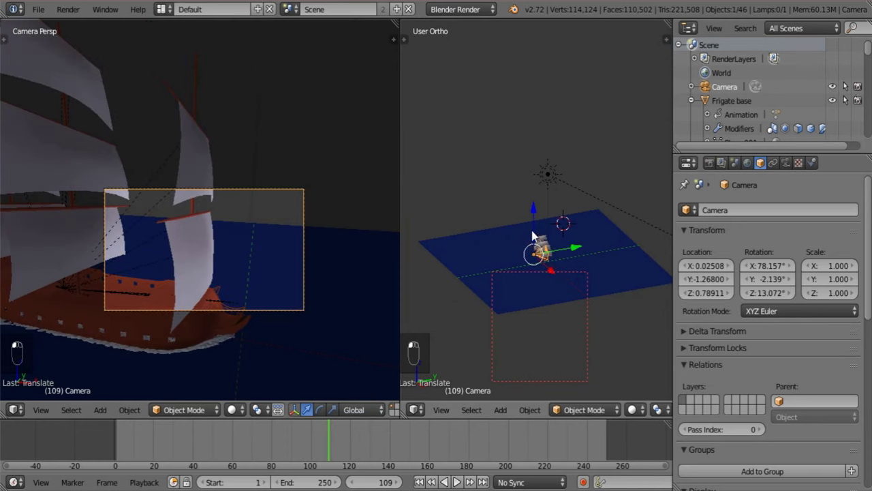
left_click_drag(534, 212, 556, 281)
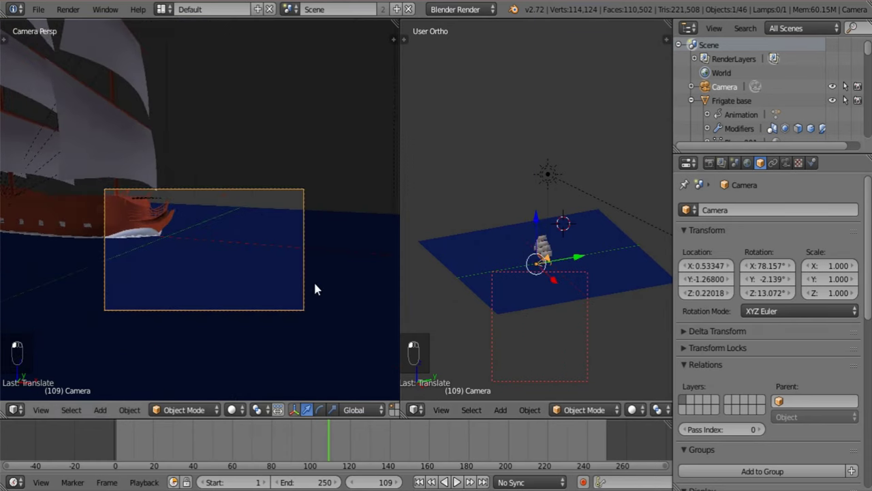
key("r")
left_click(344, 230)
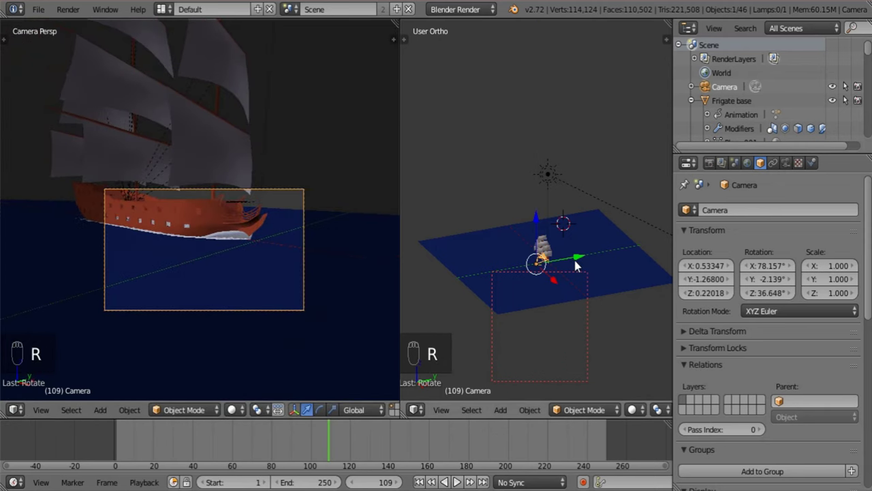
Bring the camera closer to the hull at Y -0.49052 and lower it to Z 0.08761
left_click_drag(578, 258, 644, 243)
key("g")
left_click(545, 232)
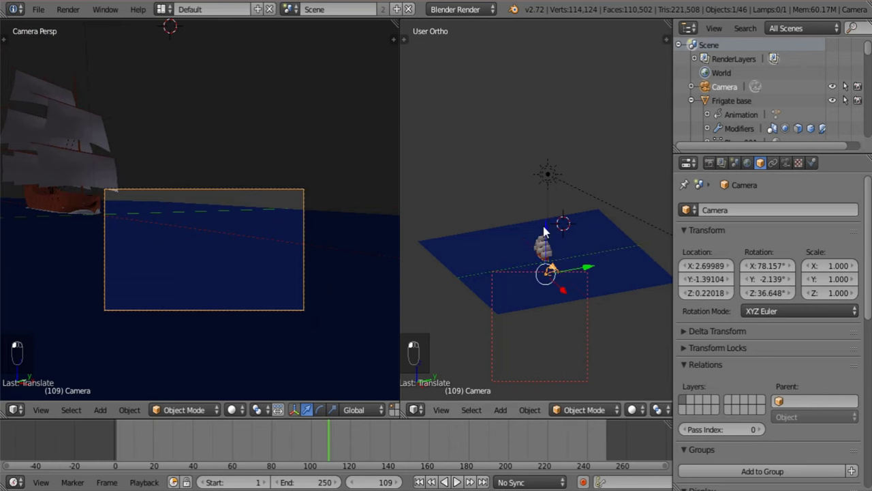
key("ctrl+z")
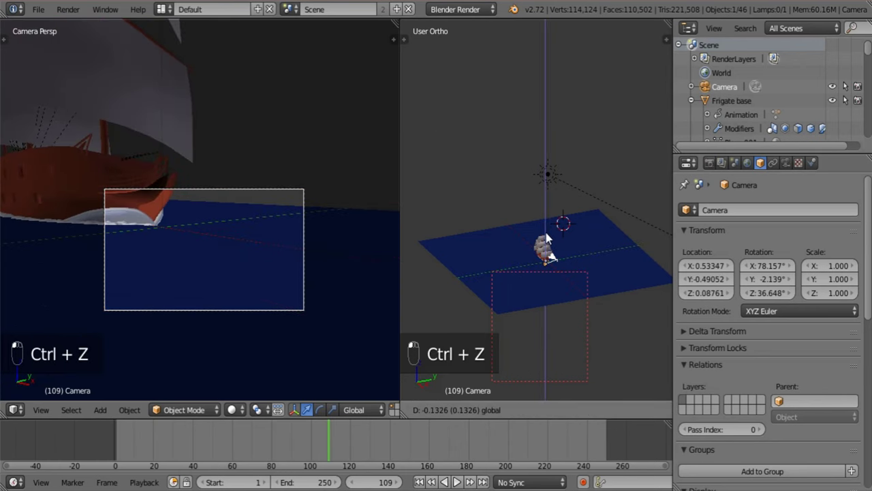
Rotate the camera to X 86.116°, Y -2.023°, Z 64.18° so it frames the frigate's hull and bow wake
key("r")
key("z")
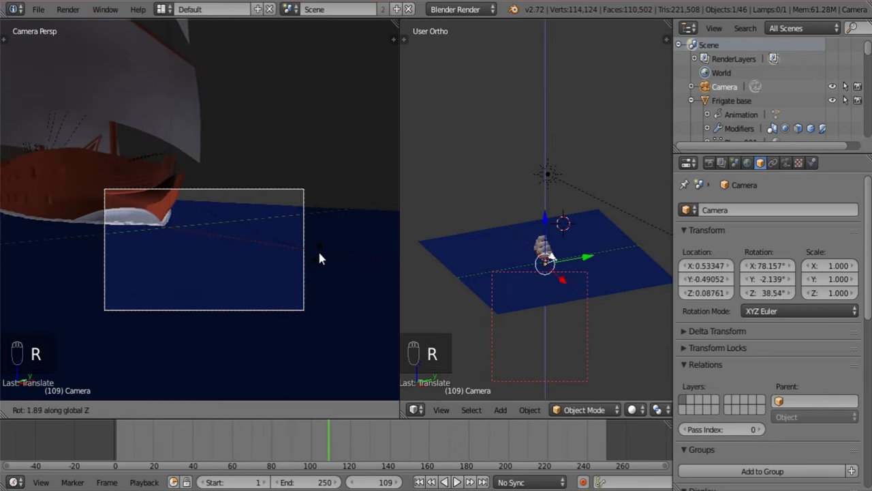
left_click(338, 187)
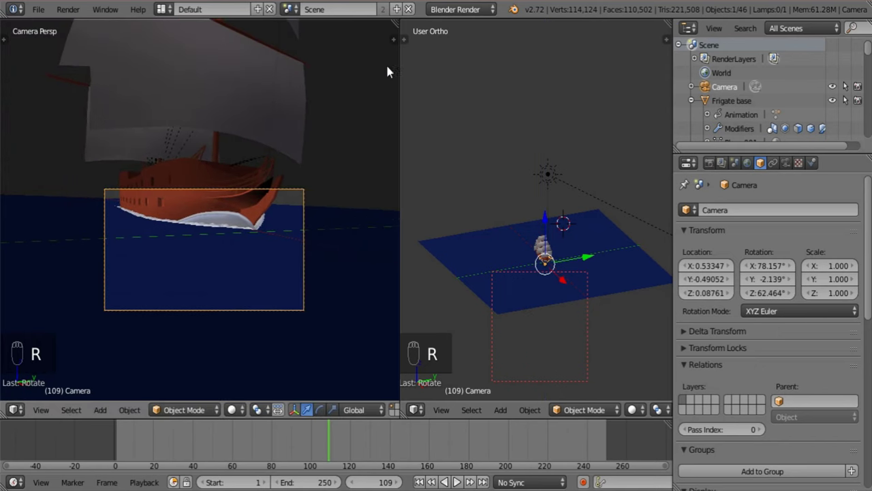
key("r")
key("r")
left_click(238, 289)
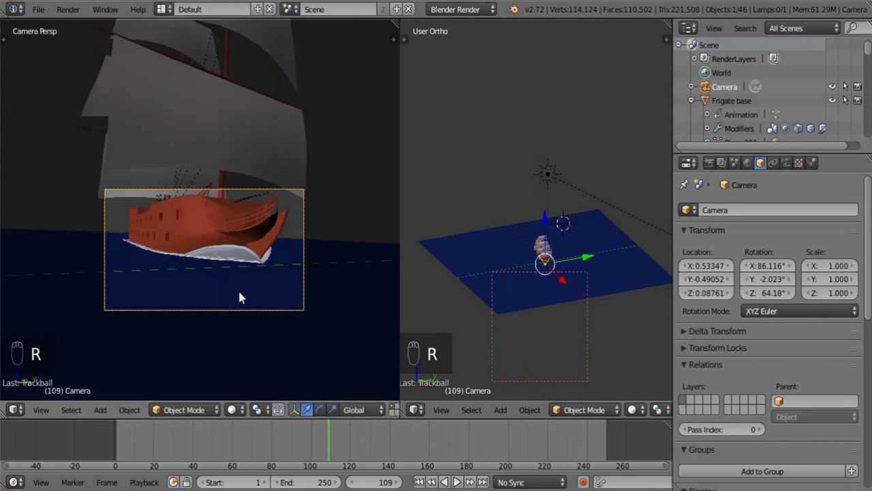
Fit the camera frame to the viewport, select Wake wheel.001, and render frame 109 to check the wake
key("Home")
right_click(278, 285)
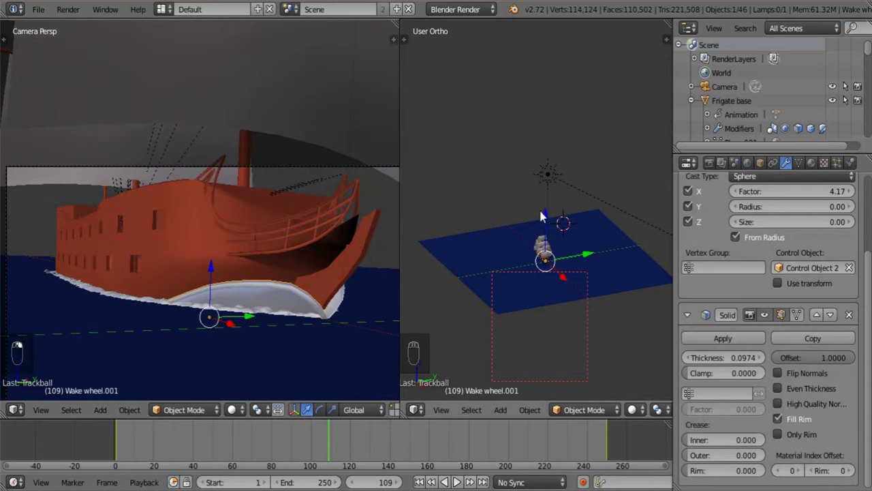
key("ctrl+Up")
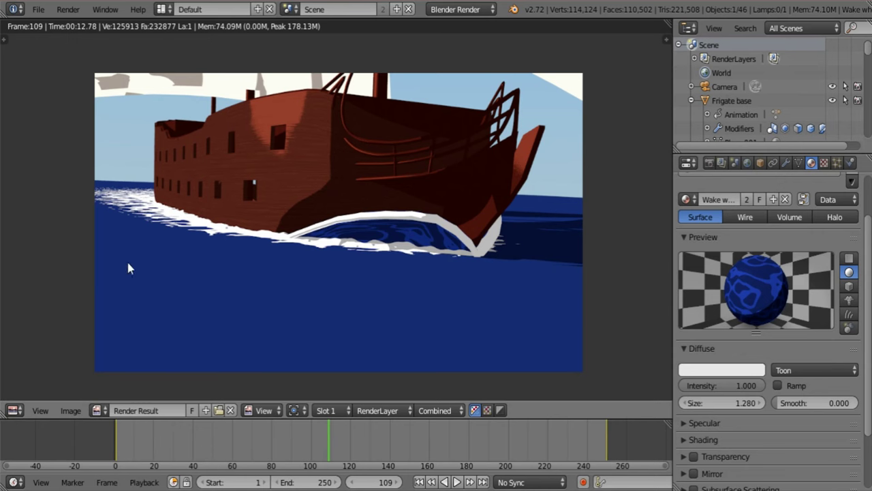
Save the file and switch the render result area back to the 3D view
left_click(38, 9)
left_click(44, 117)
left_click(14, 410)
left_click(31, 397)
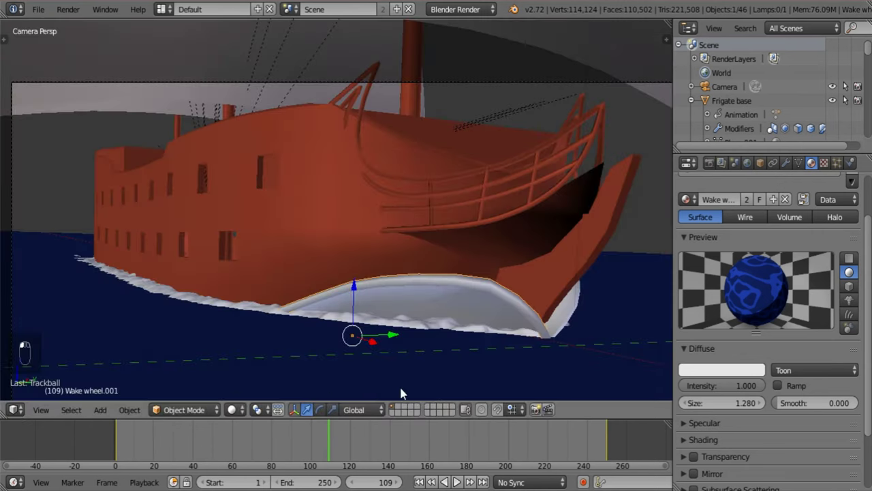
Select Sea and move its Dynamic waves (normal influence) texture below Foam (Node texture) in the texture stack
right_click(650, 305)
left_click(823, 163)
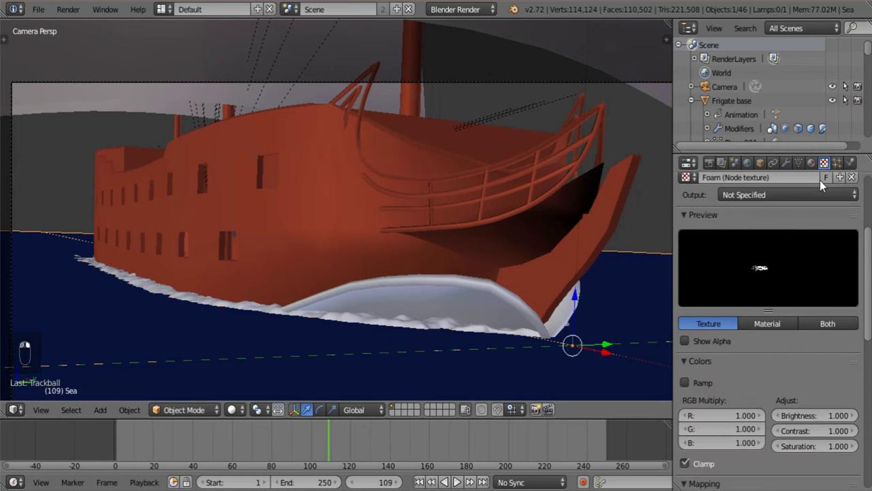
scroll(790, 321, "up", 5)
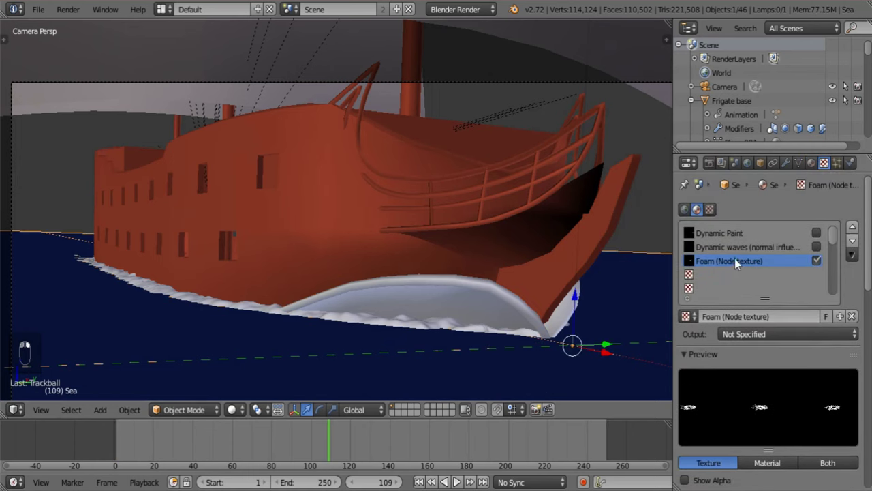
left_click(752, 246)
left_click(851, 241)
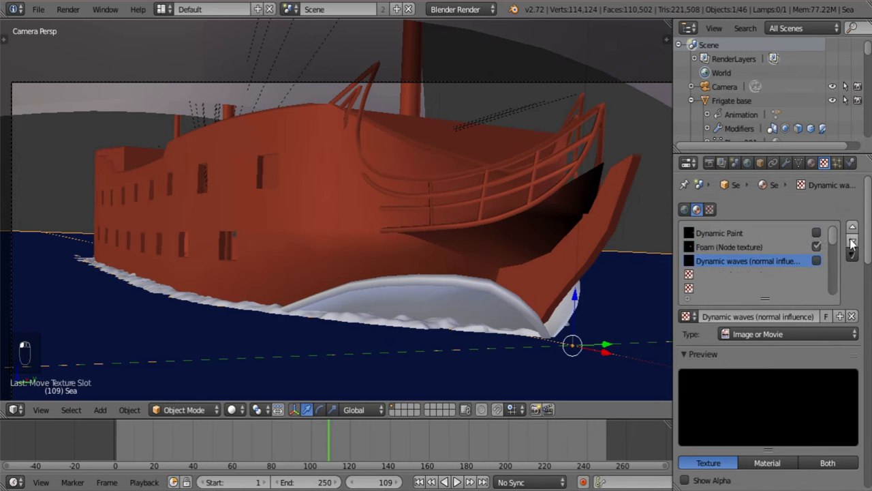
Change the Dynamic waves texture's type to Clouds and enable its color ramp
left_click(756, 333)
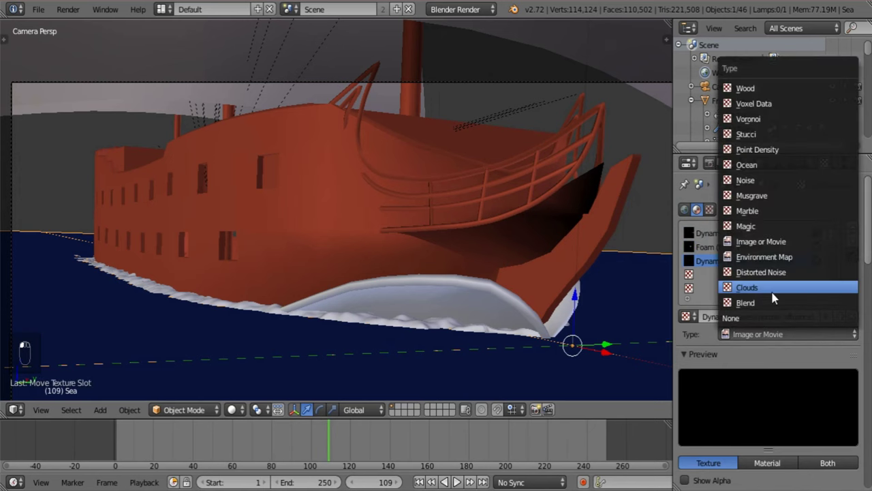
left_click(748, 285)
scroll(778, 364, "down", 5)
scroll(781, 360, "down", 5)
left_click(684, 238)
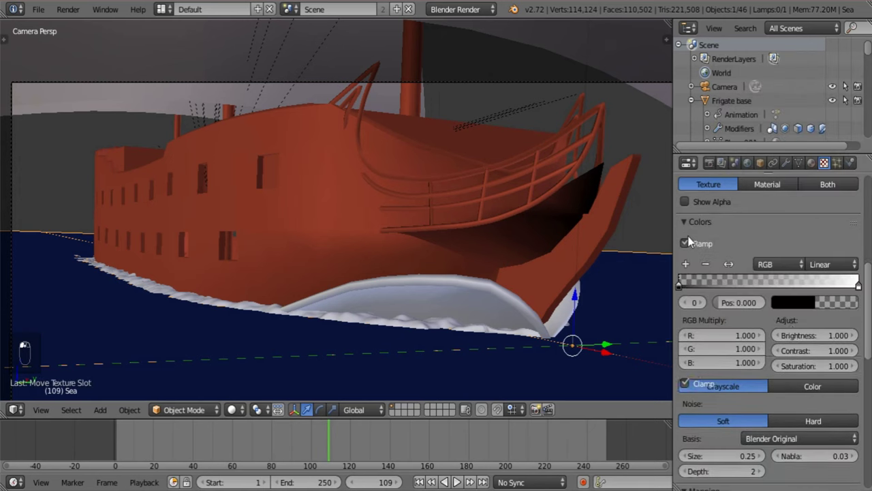
Turn off the Clouds texture's Color influence and enable its Normal influence at 1.000
scroll(794, 327, "down", 3)
scroll(792, 316, "down", 10)
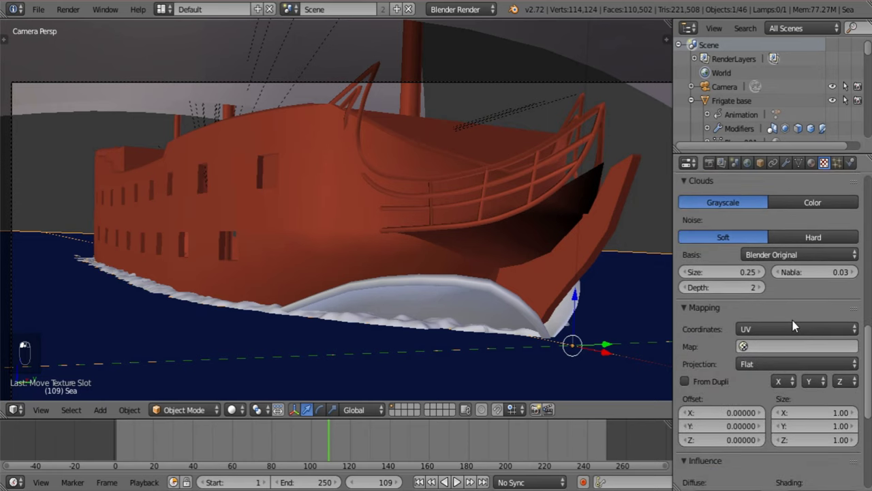
scroll(722, 360, "down", 1)
left_click(684, 318)
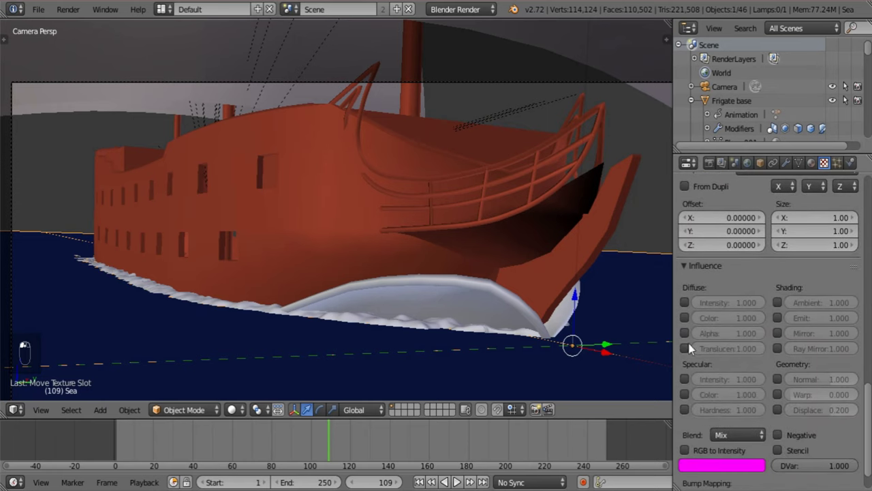
left_click(777, 379)
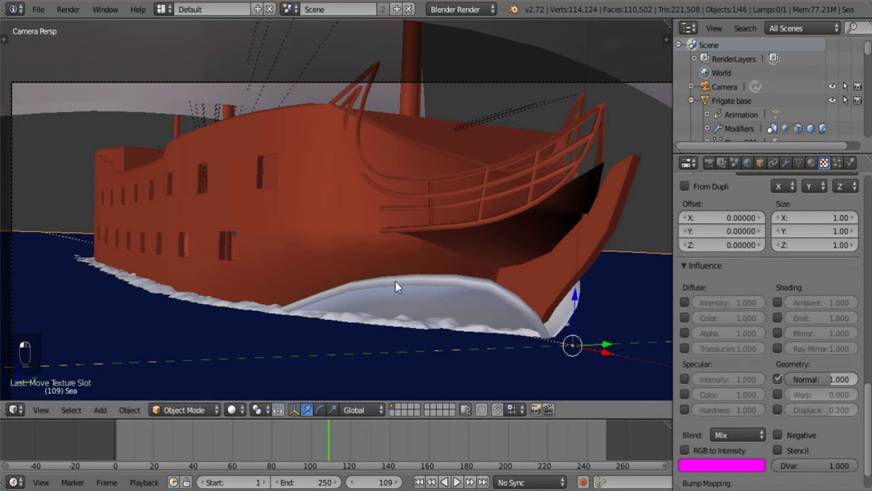
scroll(395, 282, "up", 6)
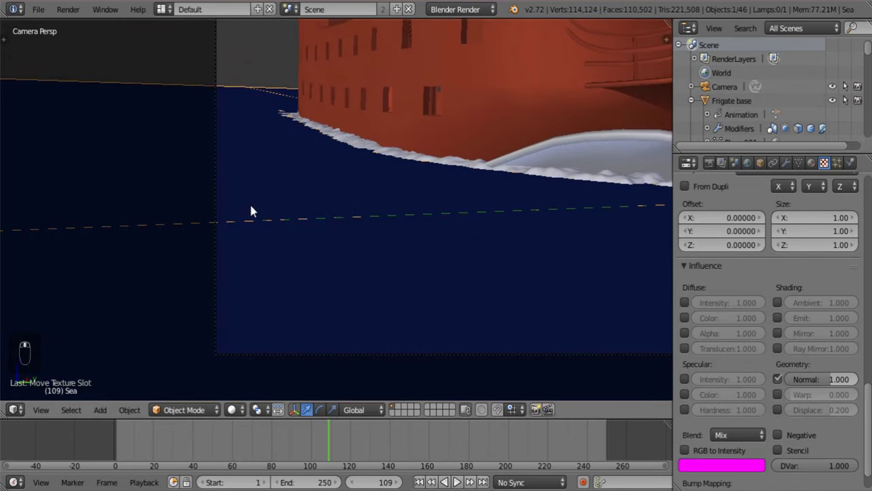
Set a render border over the sea beside the hull and preview it with Rendered viewport shading
key("ctrl+b")
left_click_drag(172, 161, 411, 366)
left_click(231, 408)
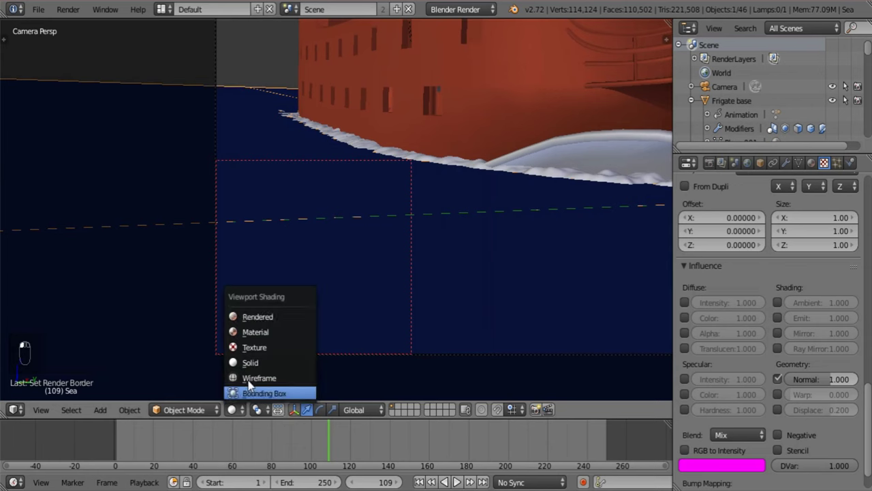
left_click(265, 317)
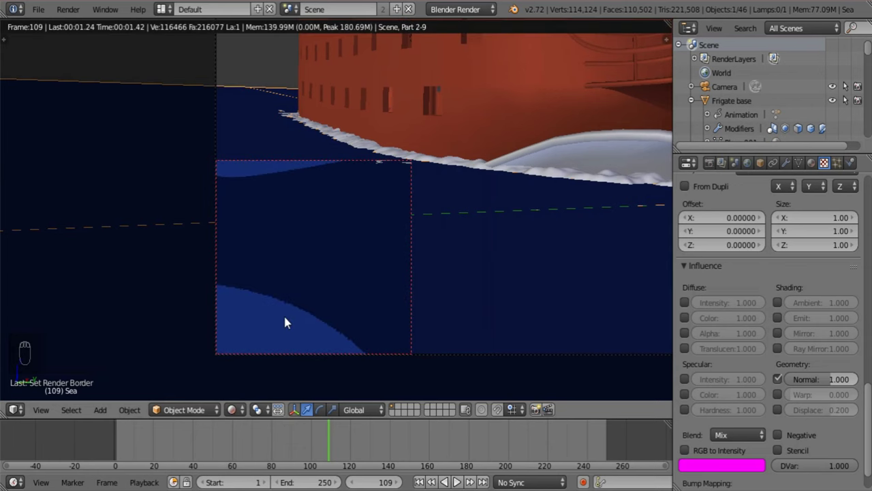
scroll(283, 314, "down", 2)
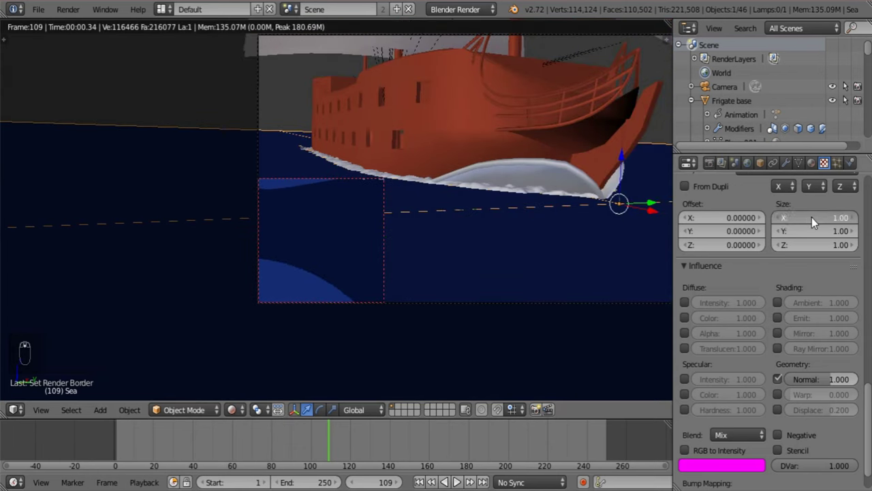
Set the Dynamic waves texture's mapping size to 5 on X, Y and Z
type("5")
key("Tab")
type("5")
key("Tab")
type("5")
key("Return")
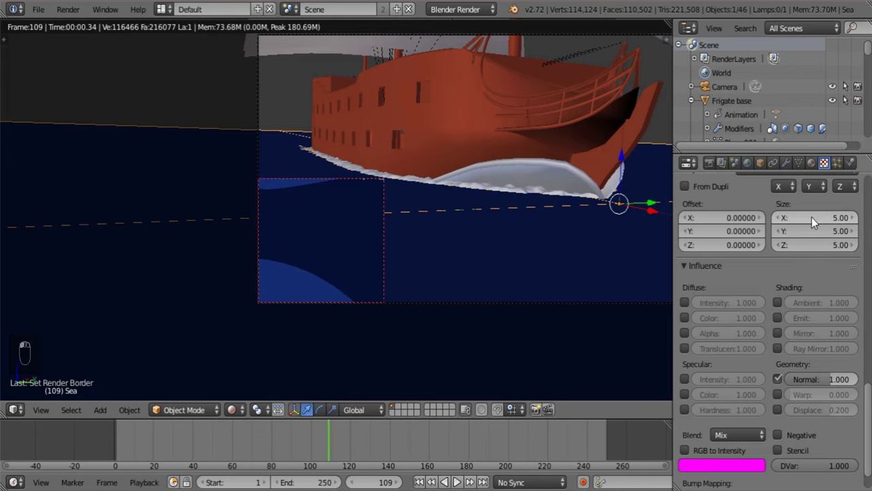
Set the Dynamic waves texture's mapping size to 48 on X, Y and Z
left_click(811, 216)
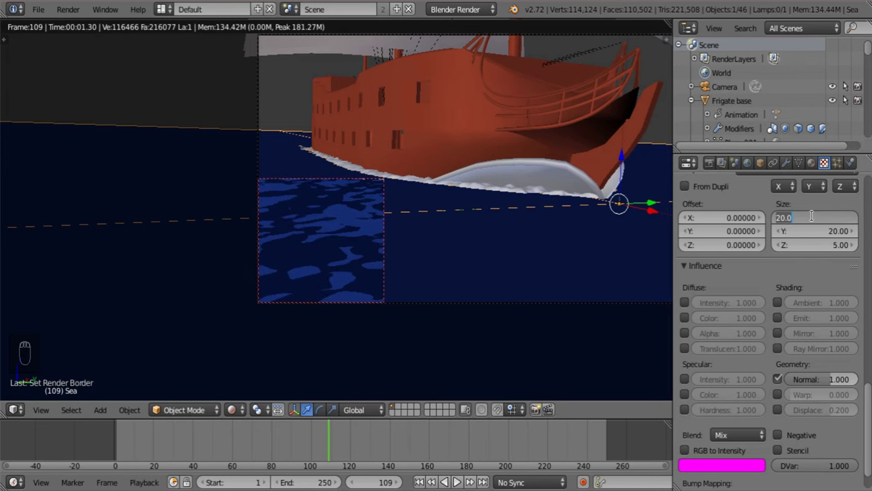
type("48")
key("Tab")
type("48")
key("Tab")
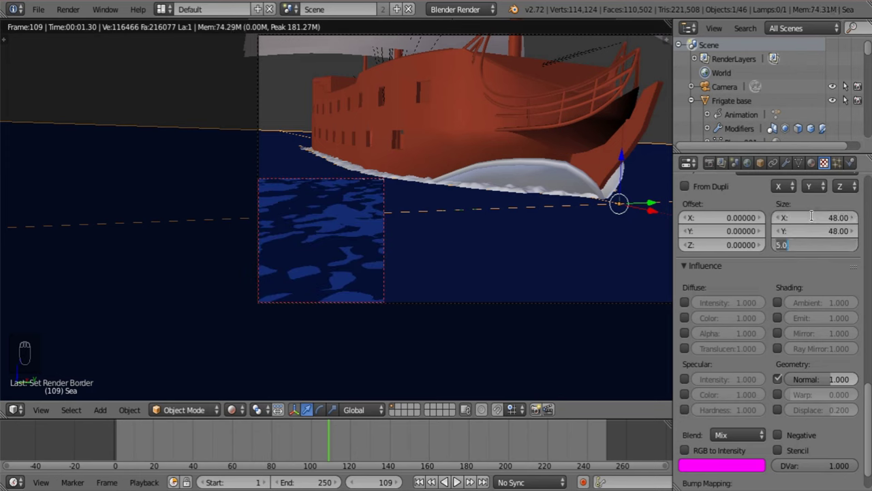
key("Return")
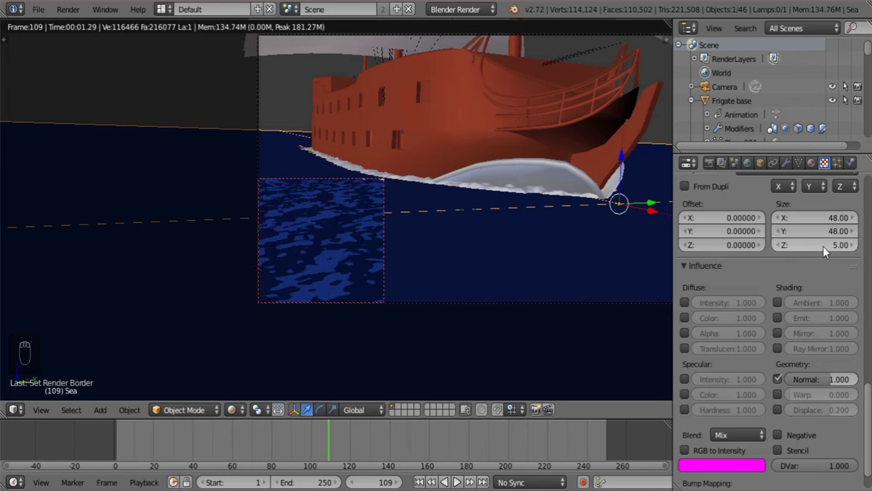
left_click(822, 245)
key("Return")
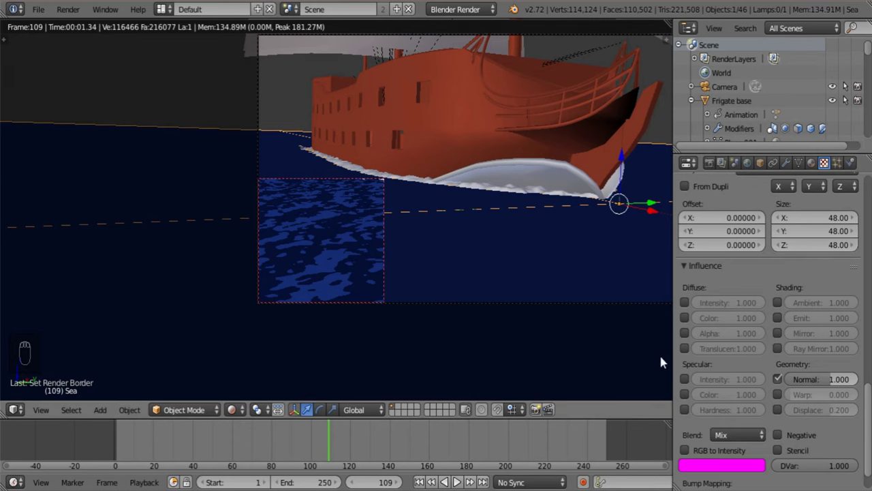
Test Normal influence values of 0.5 and 0.1 on the Dynamic waves texture, and settle on 0.05
left_click(822, 379)
type("0.5")
key("Return")
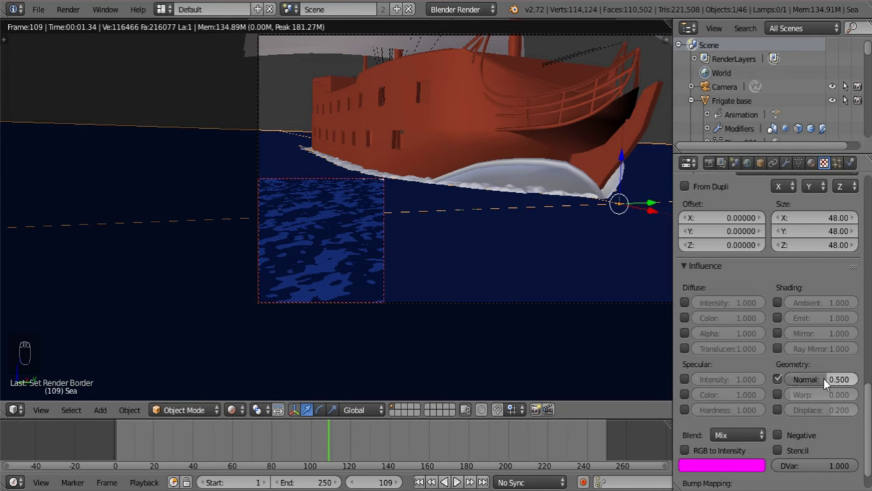
left_click(823, 379)
type("0.1")
key("Return")
left_click(824, 379)
type("0.05")
key("Return")
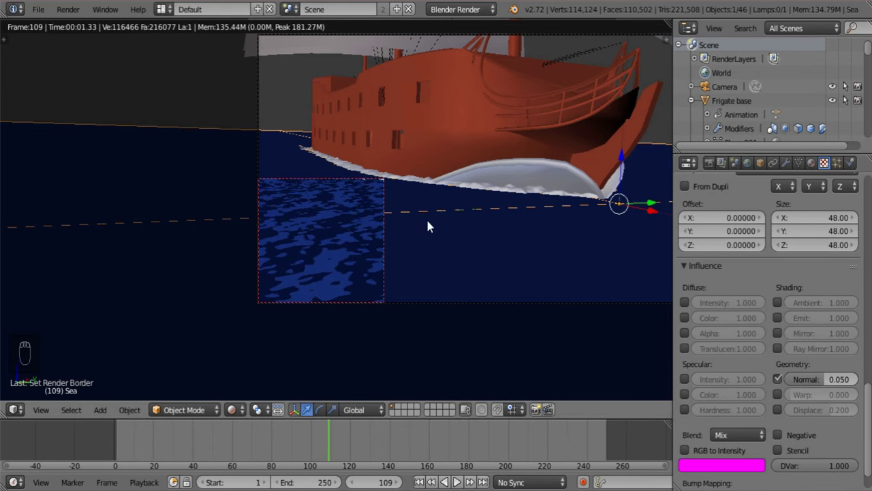
Preview the rendered bow and the water in front of it with a new render border, and return to Solid shading
middle_click_drag(426, 218, 445, 273, "shift")
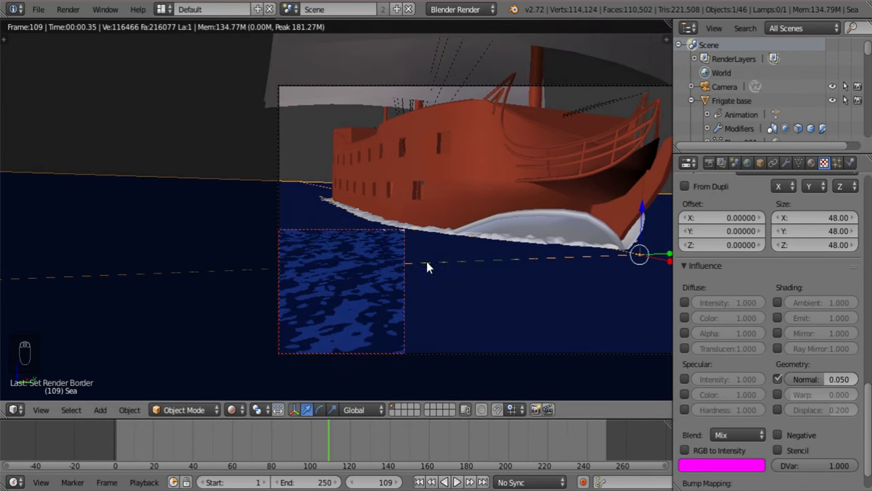
middle_click_drag(513, 288, 476, 259, "shift")
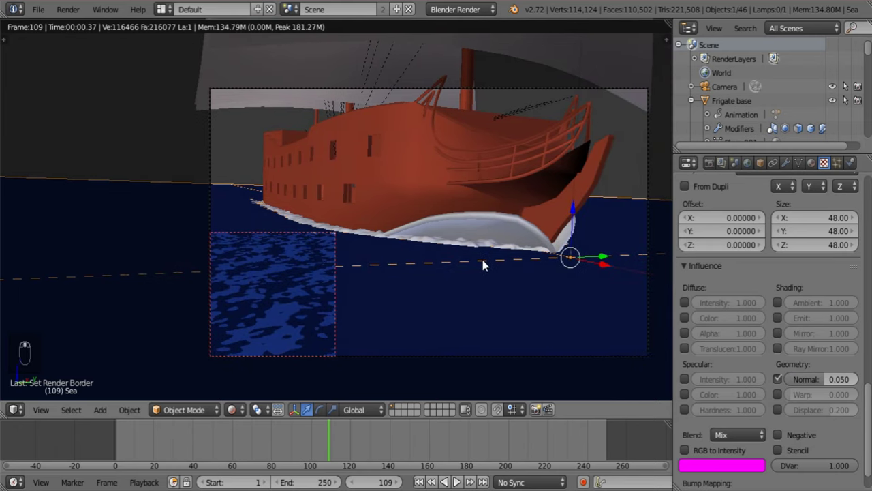
key("ctrl+b")
left_click_drag(441, 148, 614, 376)
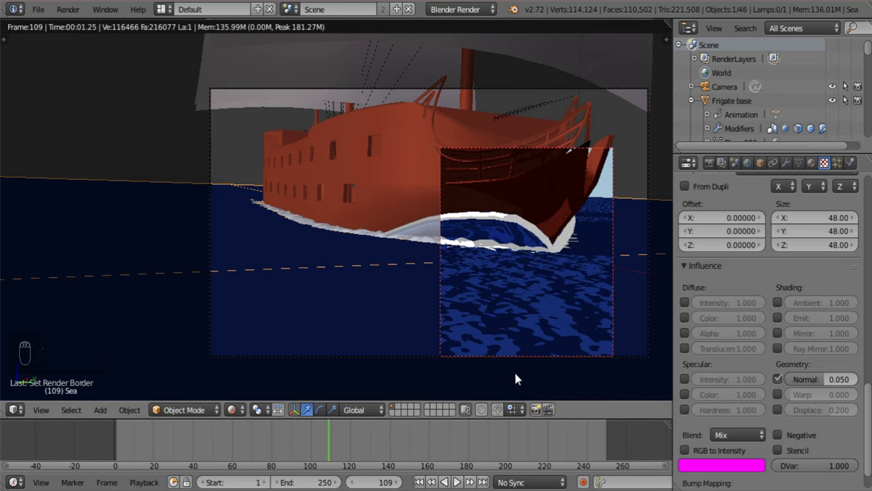
left_click(233, 409)
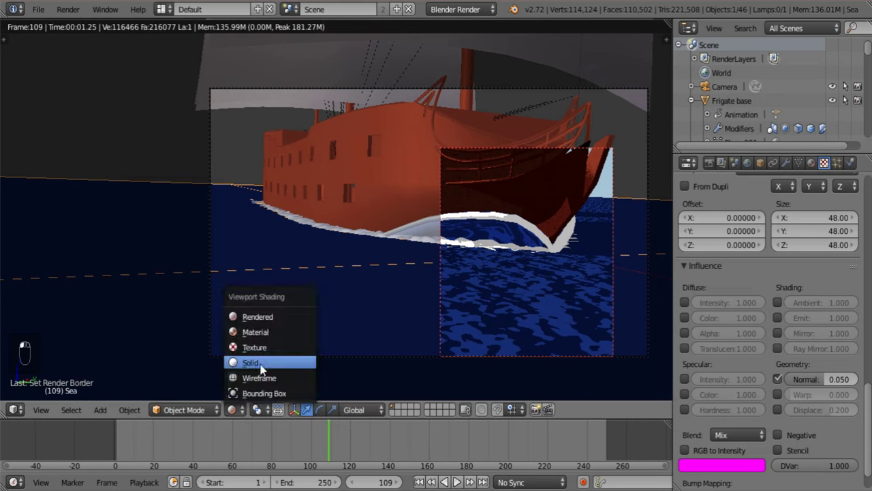
left_click(261, 367)
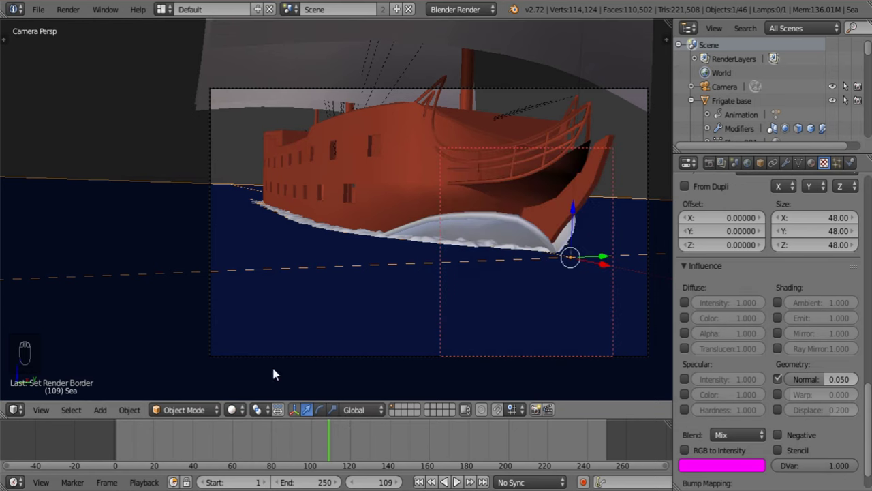
Try Generated mapping coordinates on the Dynamic waves texture, restore UV coordinates, and return the viewport to Solid shading
scroll(801, 314, "up", 5)
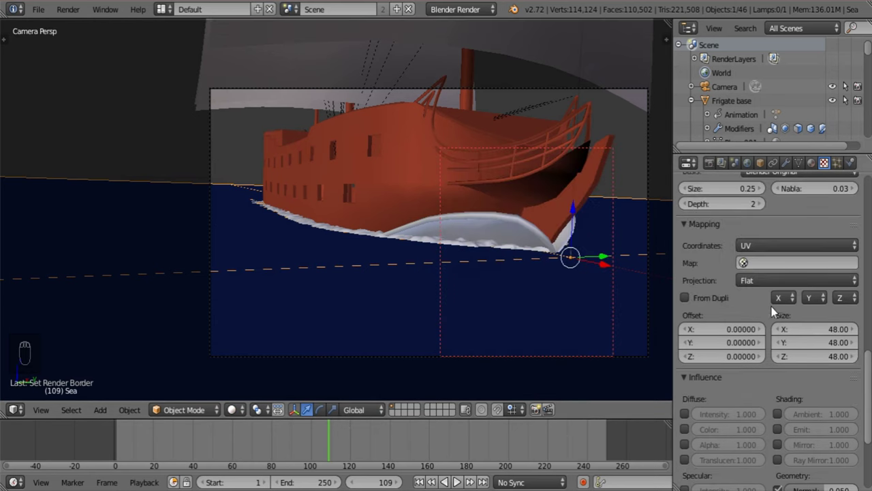
scroll(811, 359, "down", 1)
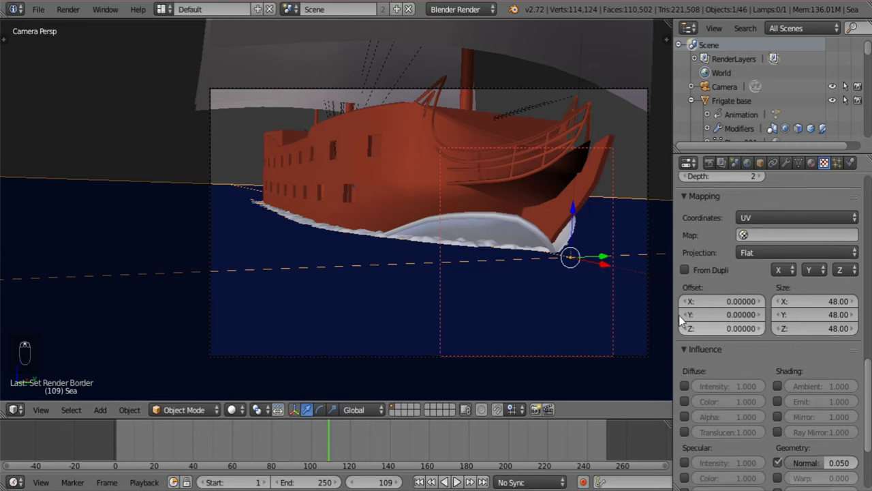
left_click(777, 216)
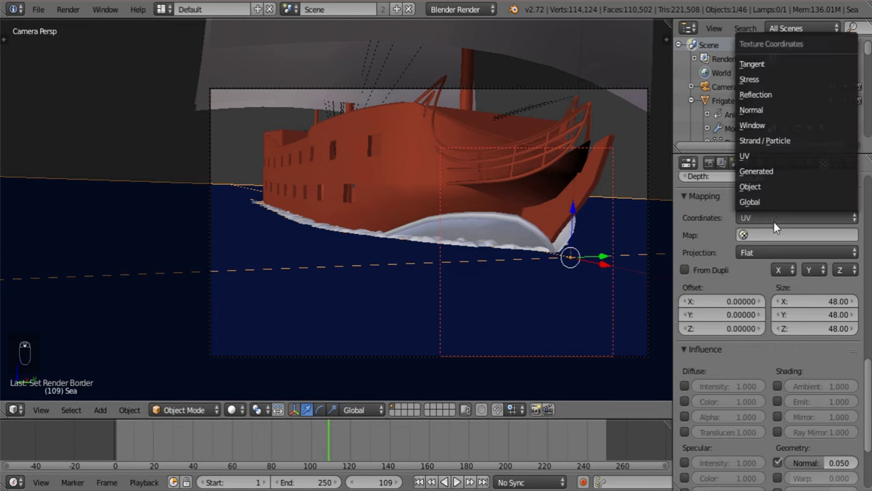
left_click(773, 173)
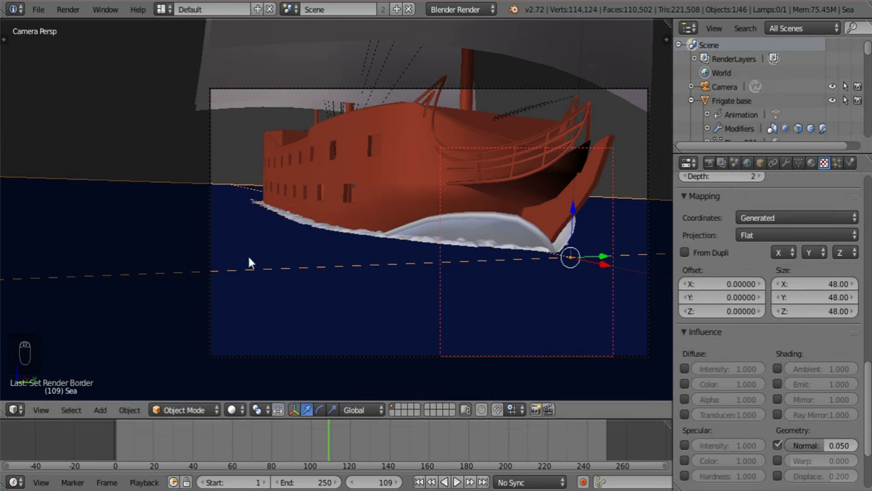
left_click(811, 216)
left_click(777, 155)
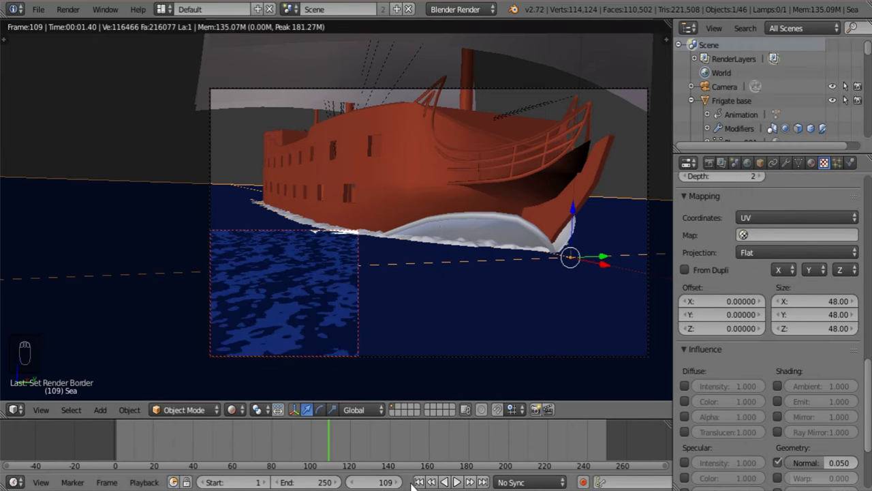
left_click(232, 409)
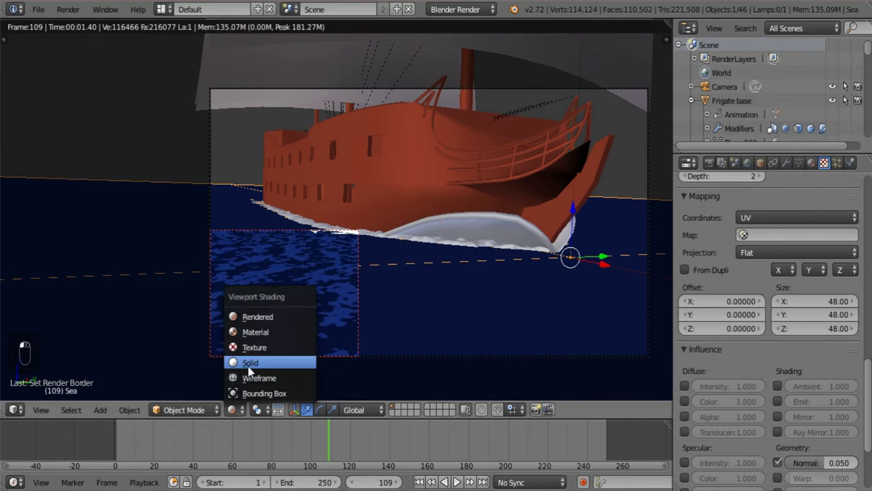
left_click(252, 364)
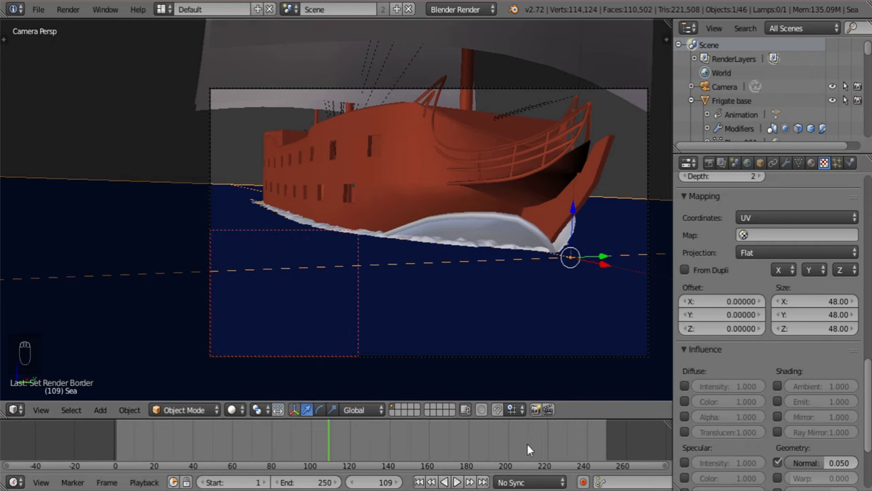
Insert a single keyframe for the Dynamic waves texture's Z offset of 0 at frame 1
left_click(419, 482)
right_click(715, 329)
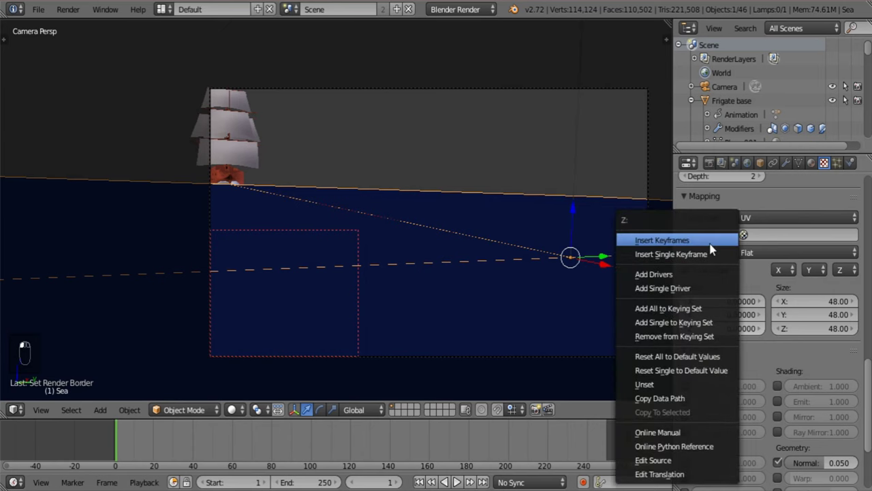
left_click(709, 253)
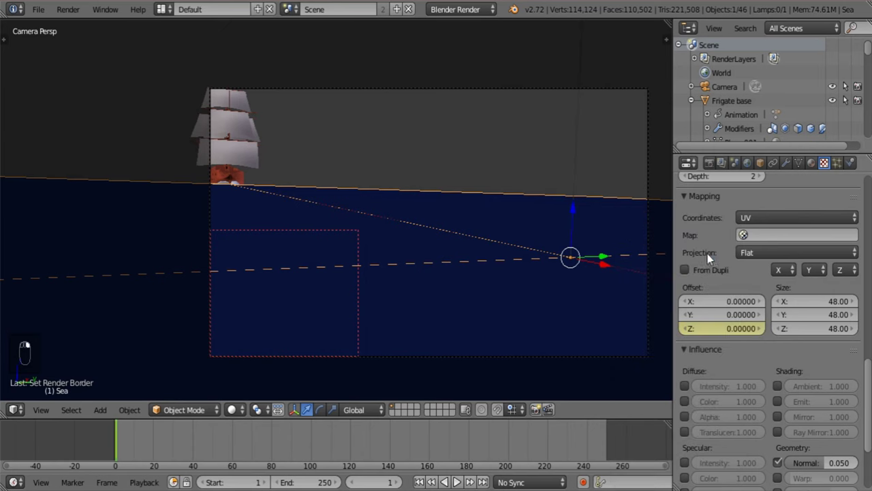
At frame 250, set the texture's Z offset to -1 and insert a single keyframe for it
left_click(607, 447)
left_click(720, 329)
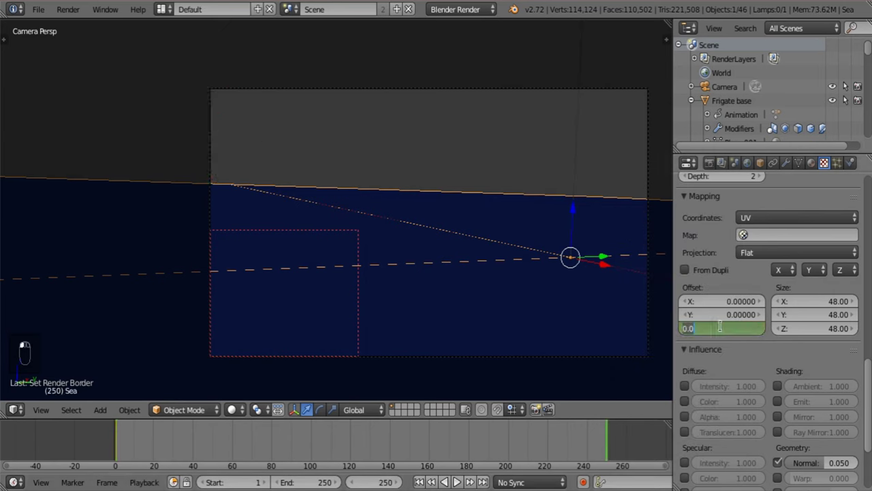
type("-1")
key("Return")
right_click(721, 327)
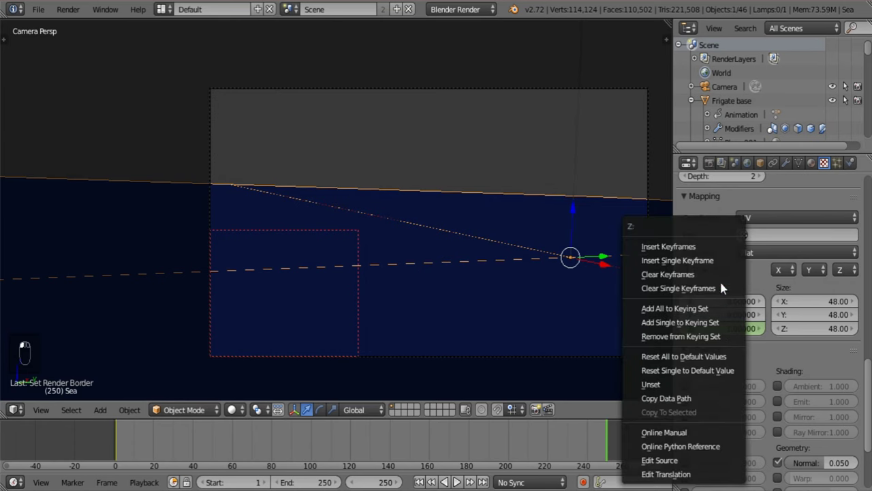
left_click(715, 261)
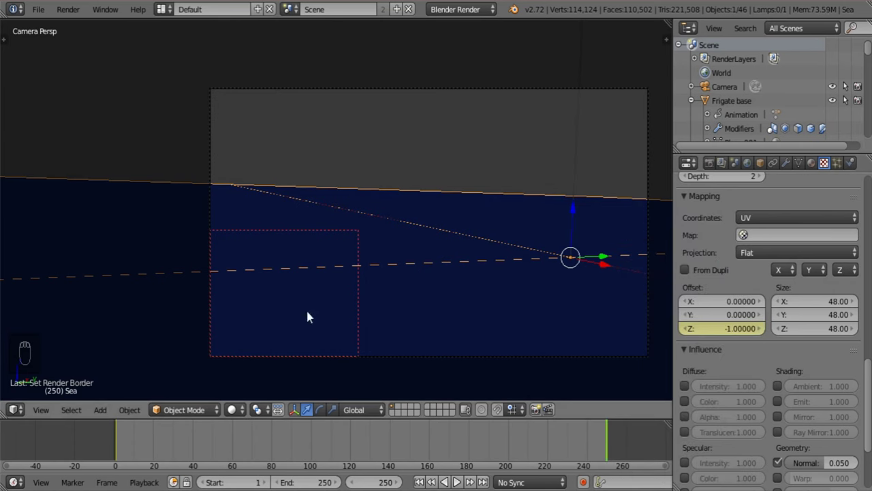
Give the Z offset animation curve linear extrapolation in the Graph Editor, and restore the 3D view
left_click(14, 409)
left_click(88, 353)
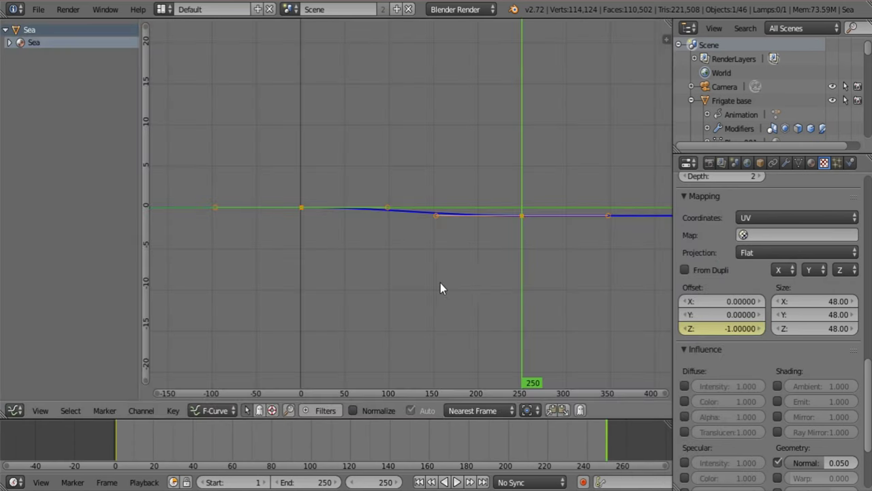
left_click(141, 410)
mouse_move(204, 259)
left_click(331, 277)
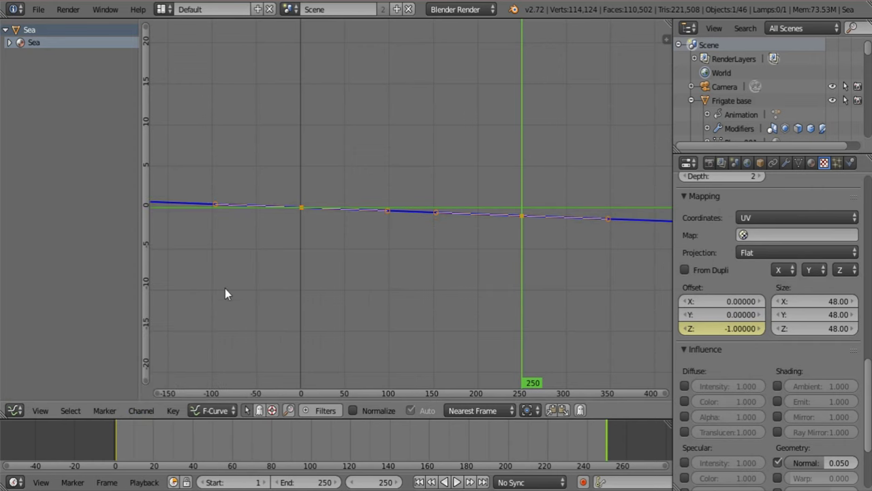
left_click(14, 410)
left_click(48, 395)
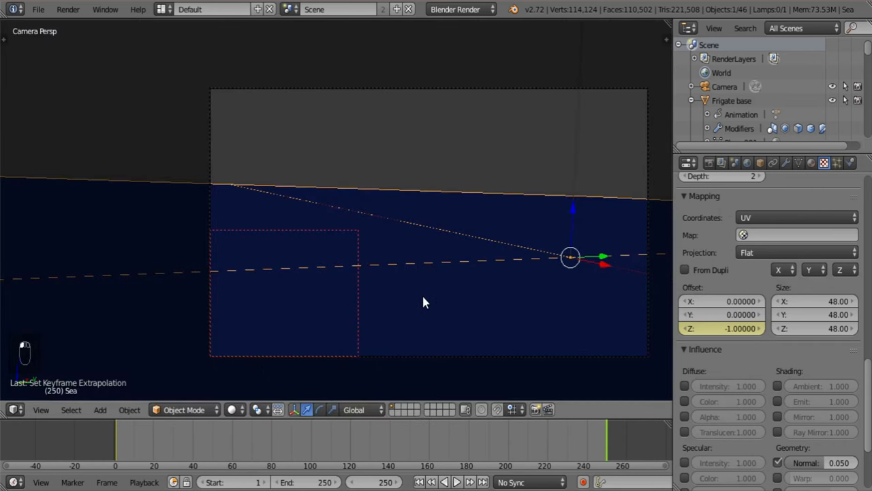
Leave the camera view, enlarge the object list, and select Frigate base with the viewport centred on it
key("KP_0")
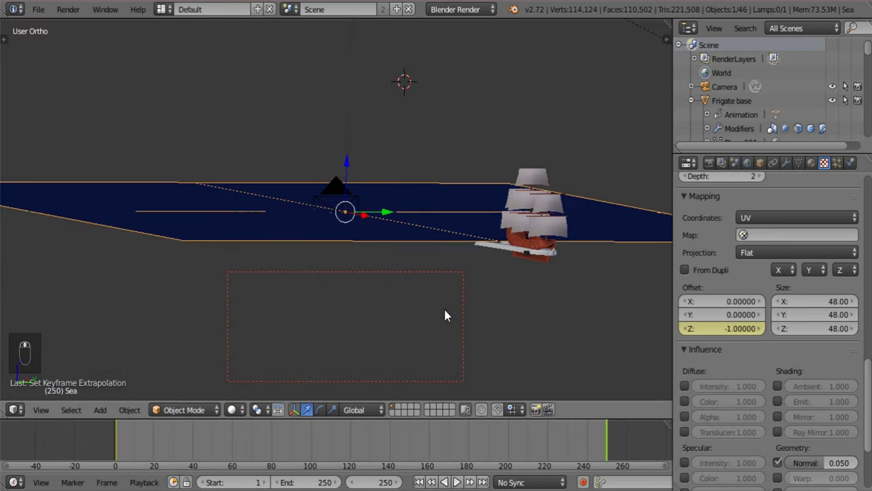
middle_click_drag(411, 267, 404, 321)
scroll(406, 326, "up", 5)
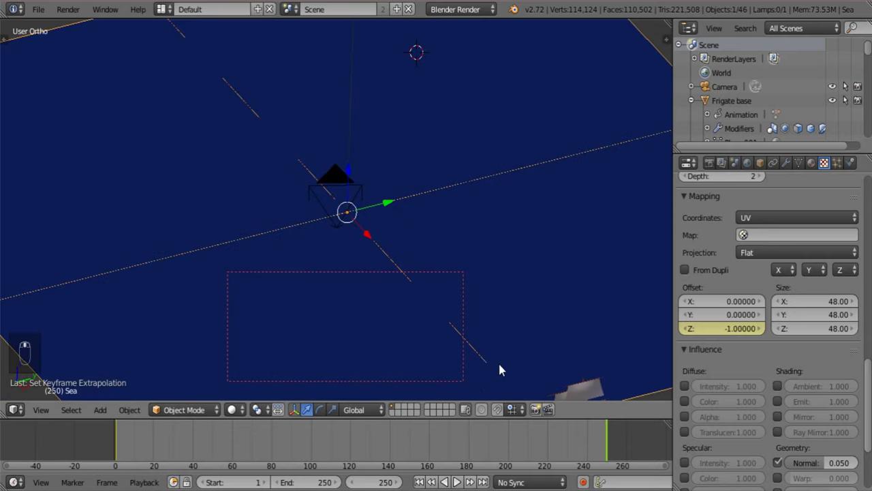
middle_click_drag(480, 327, 436, 330, "shift")
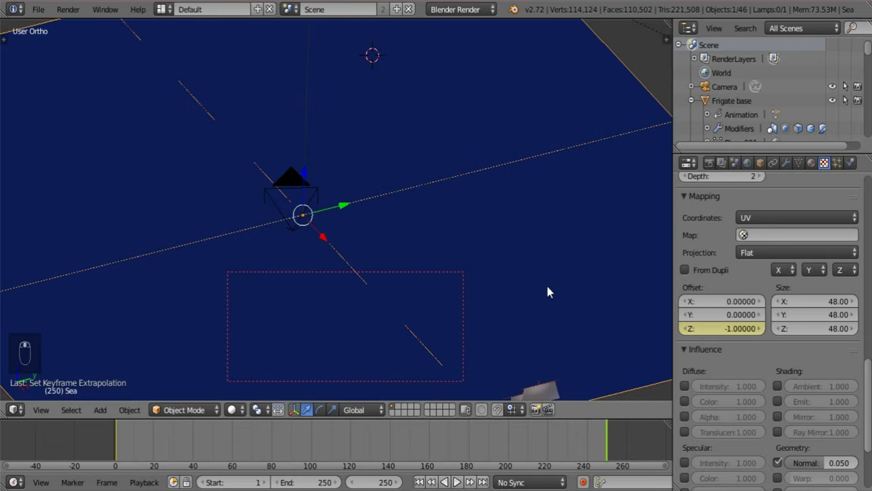
left_click_drag(736, 157, 735, 470)
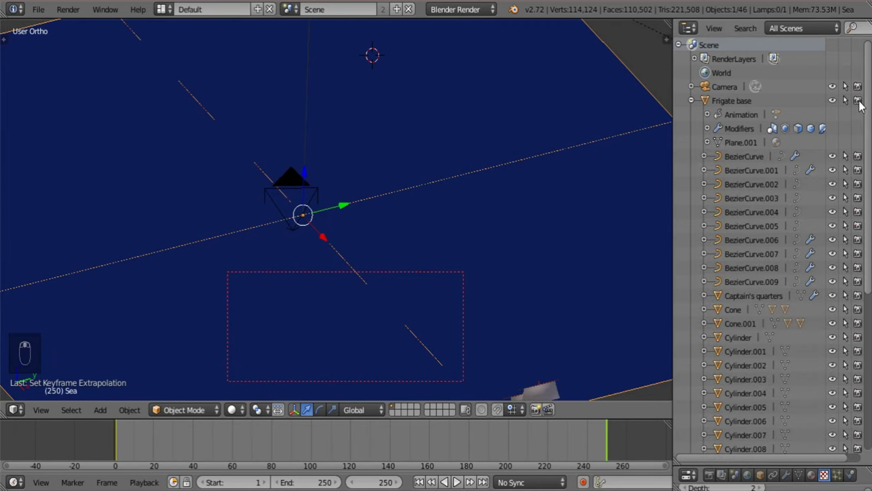
left_click(734, 102)
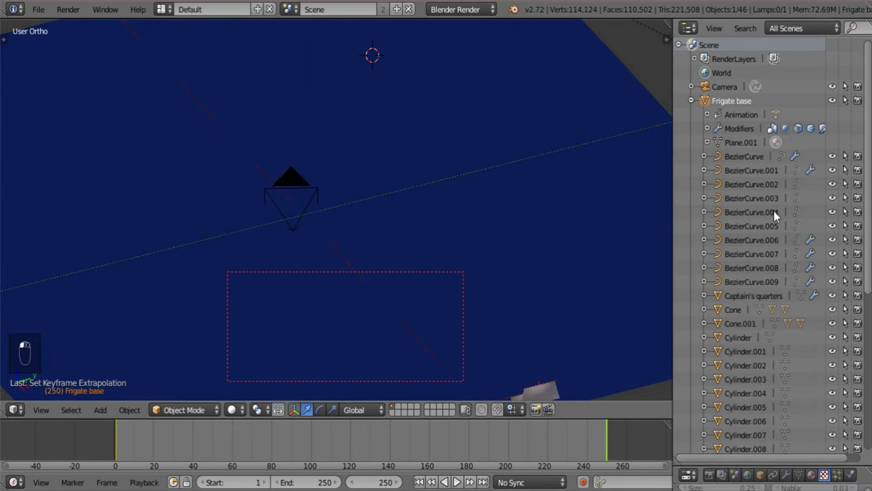
scroll(773, 210, "down", 3)
key("KP_Decimal")
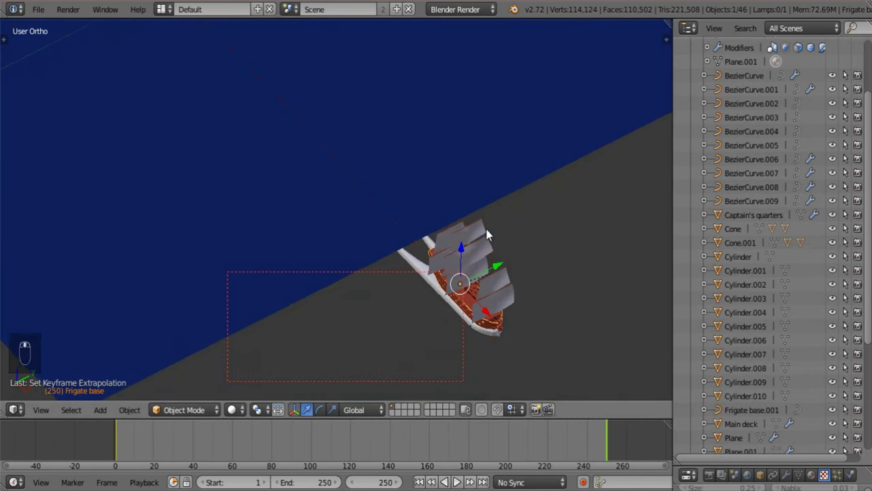
Circle-select all the objects that make up the frigate and move them to the second layer
key("a")
key("c")
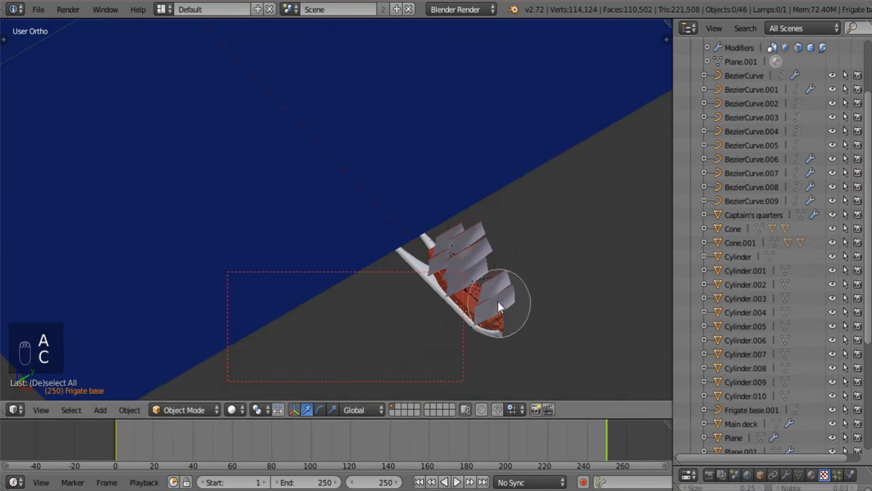
scroll(498, 306, "down", 5)
mouse_move(493, 290)
left_mouse_down()
mouse_move(399, 268)
mouse_move(495, 330)
left_mouse_up()
right_click(495, 330)
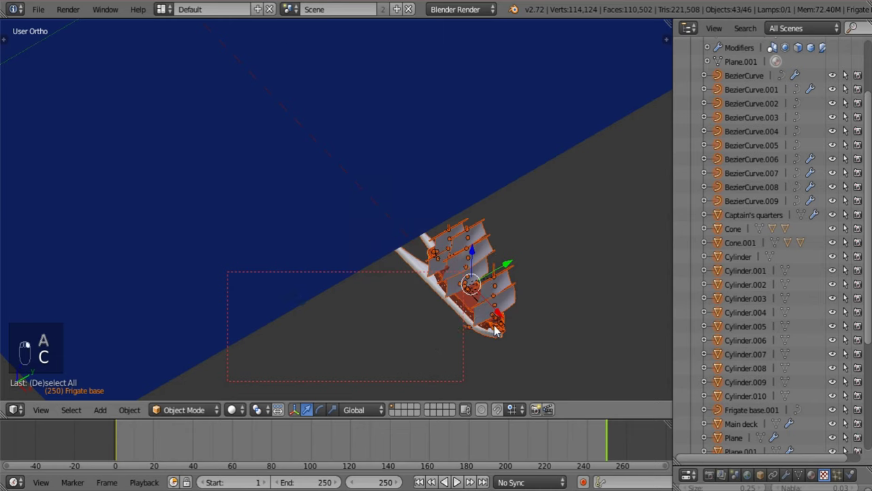
scroll(495, 330, "down", 7)
middle_click_drag(349, 236, 370, 283, "shift")
scroll(382, 280, "up", 4)
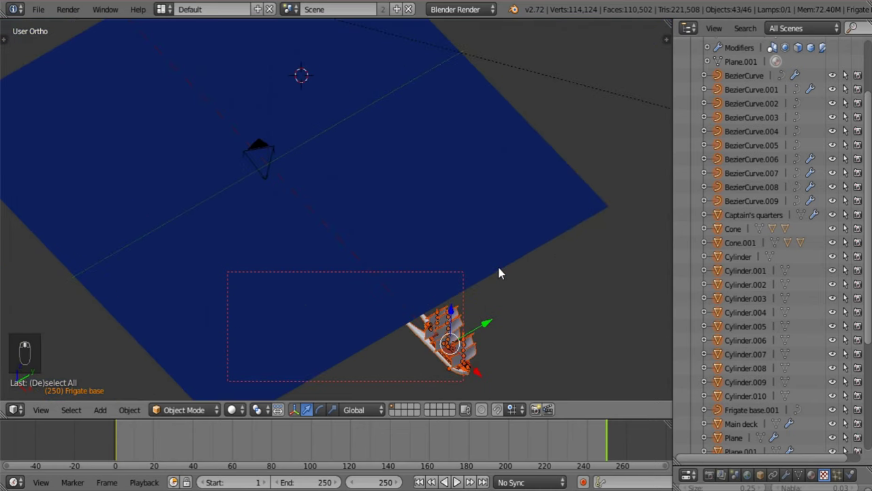
key("m")
left_click(610, 293)
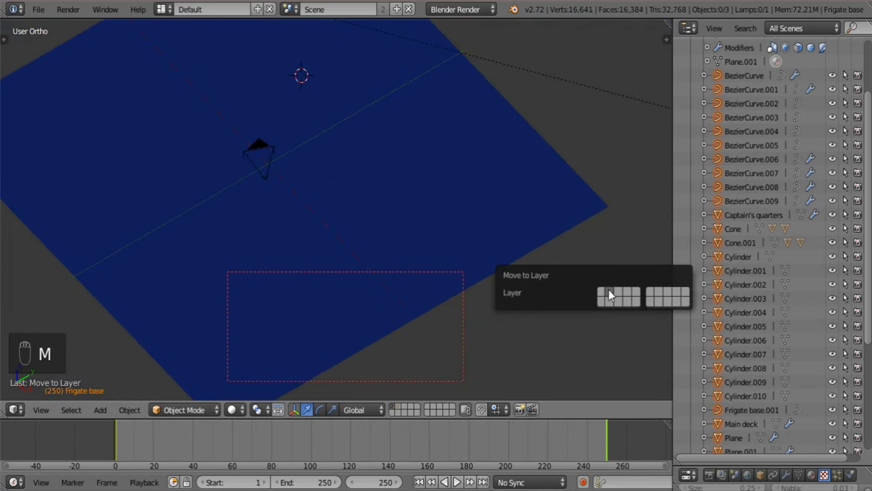
Switch the viewport to Rendered shading and examine the sea's wave pattern at successive frames from 143 onward
middle_click_drag(382, 327, 366, 257)
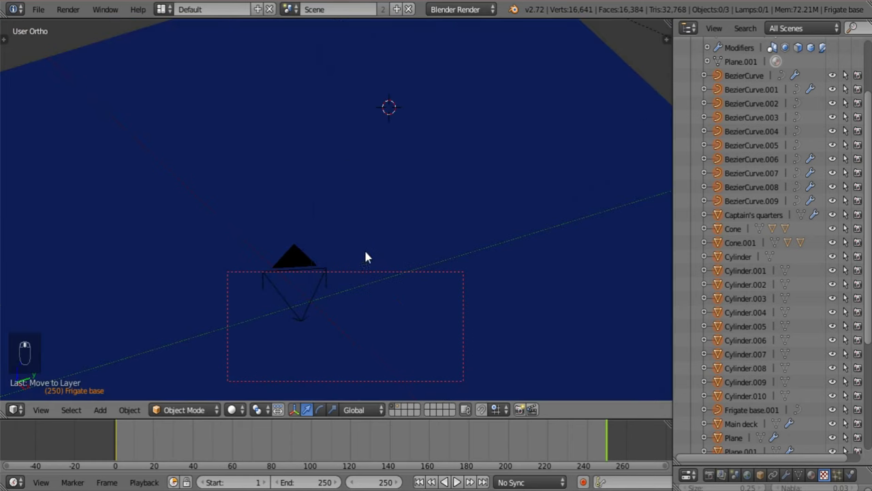
left_click(232, 408)
left_click(249, 314)
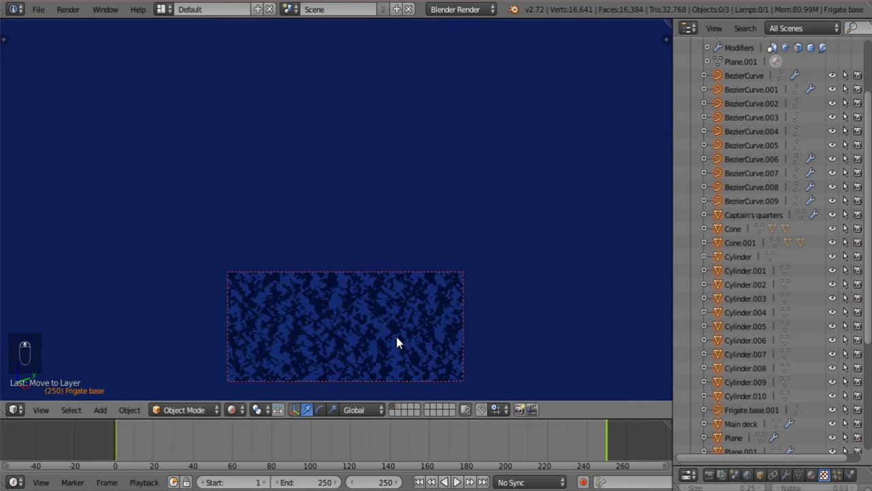
left_click(394, 431)
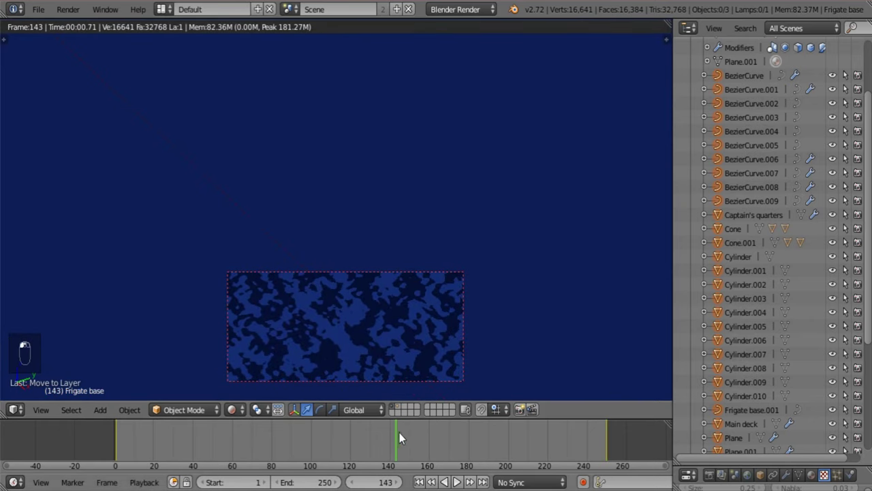
left_click(402, 436)
left_click(412, 434)
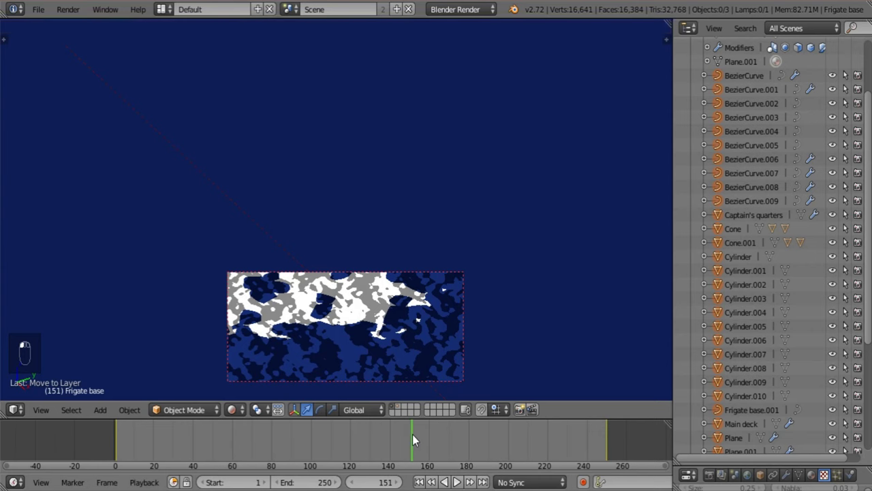
left_click(426, 437)
left_click(436, 440)
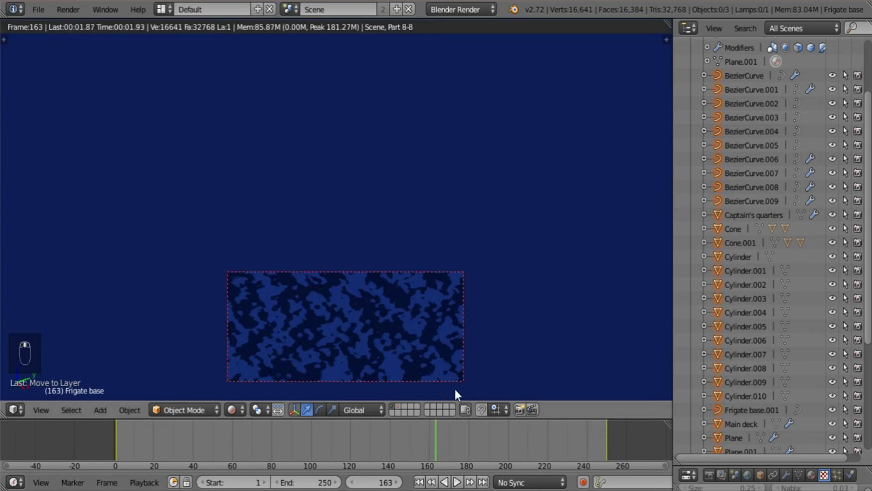
left_click(441, 439)
left_click(461, 442)
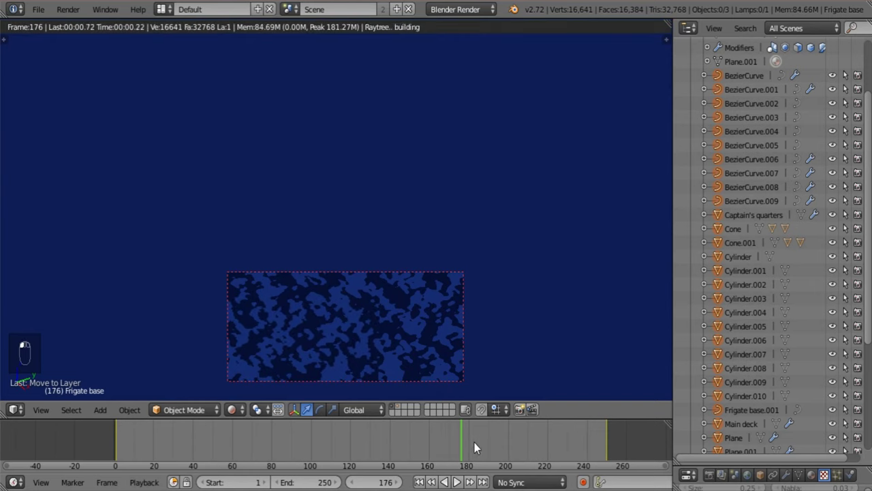
left_click(488, 441)
left_click(516, 442)
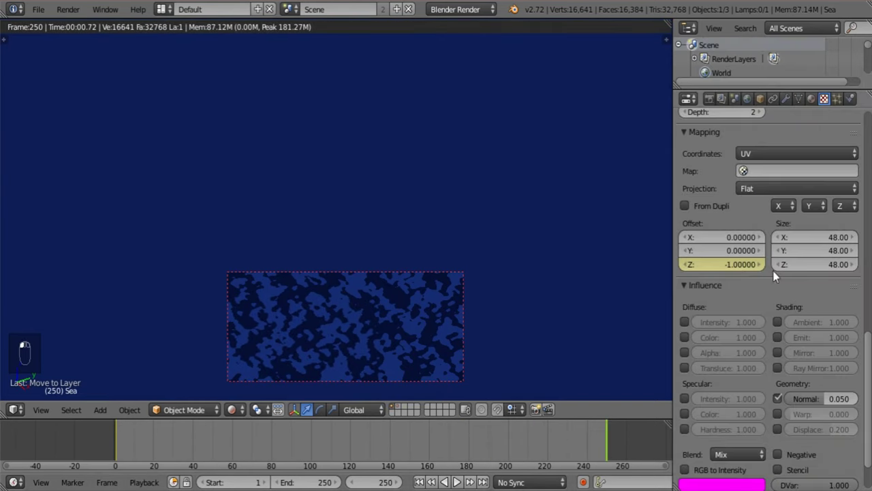
Set the Sea wave texture's mapping coordinates to Generated and preview the waves across the timeline up to frame 141
left_click(778, 152)
left_click(782, 202)
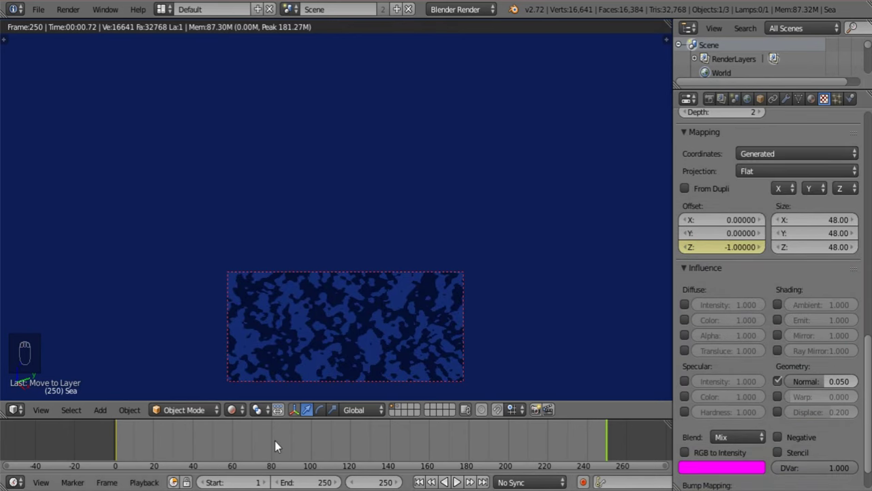
left_click_drag(274, 441, 391, 448)
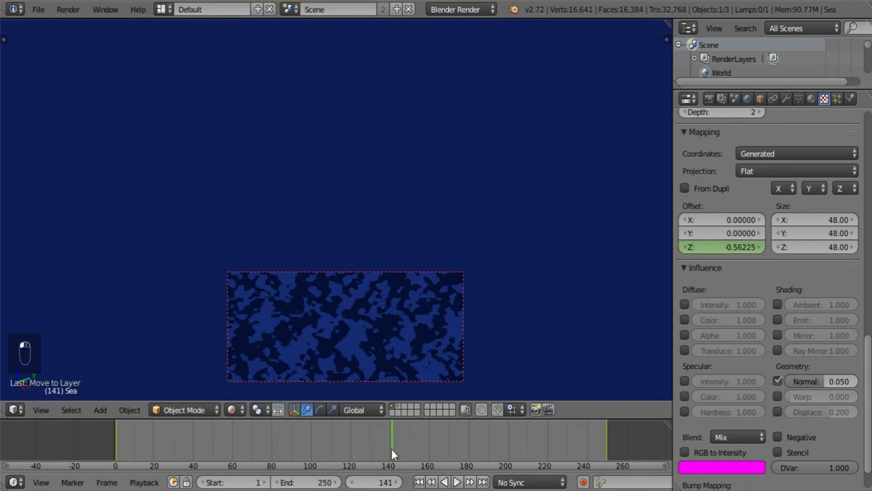
At frame 250, re-key the wave texture's Z offset as -0.1, set its Depth to 1, and preview up to frame 140
left_click(605, 442)
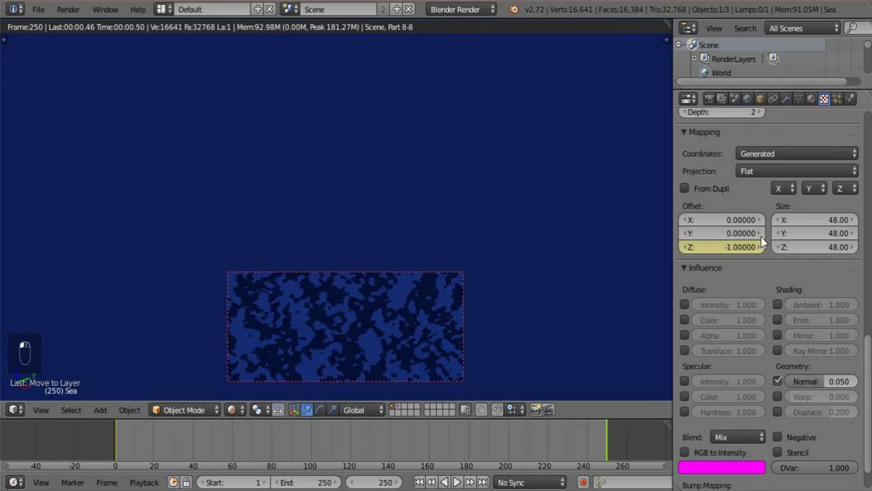
scroll(730, 243, "up", 2)
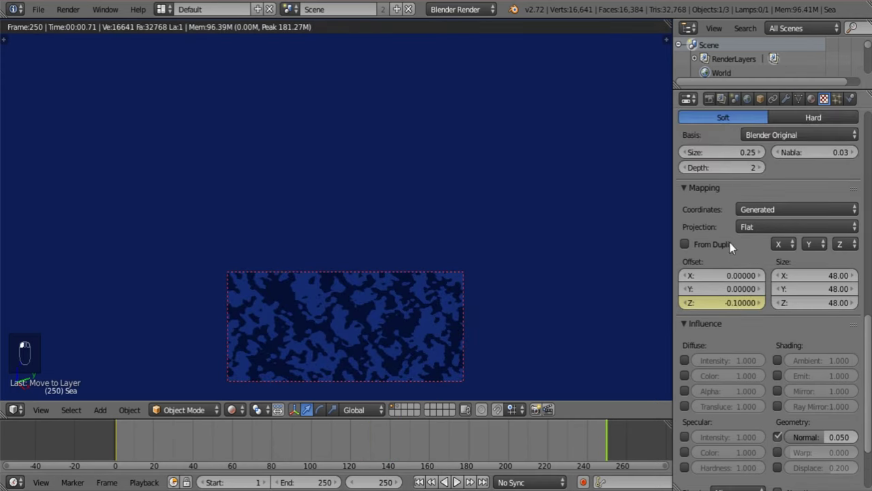
left_click(685, 169)
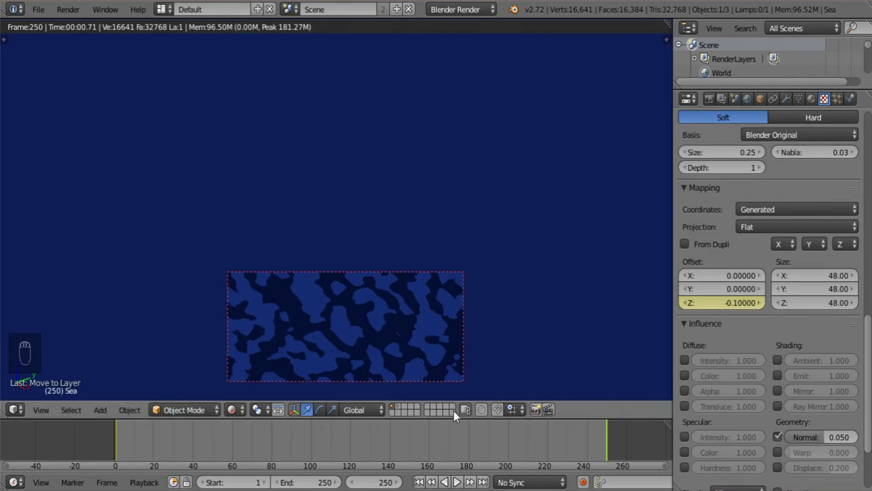
left_click(331, 449)
left_click_drag(335, 447, 389, 449)
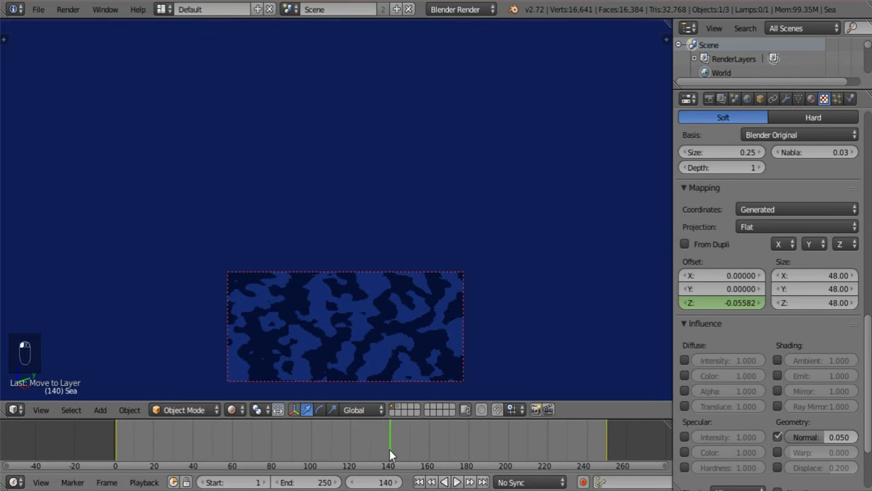
At frame 250, enter a smaller negative Z offset, replace its single keyframe, and preview the waves up to frame 231
left_click(606, 449)
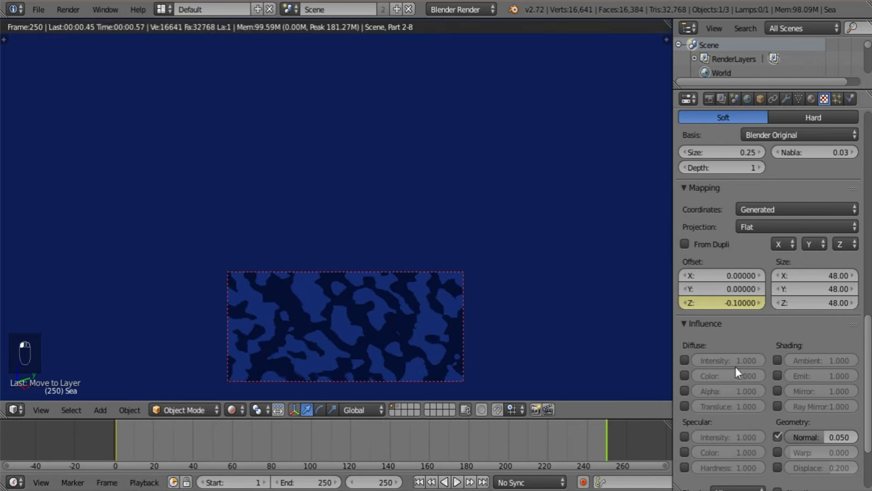
left_click(734, 303)
type("0")
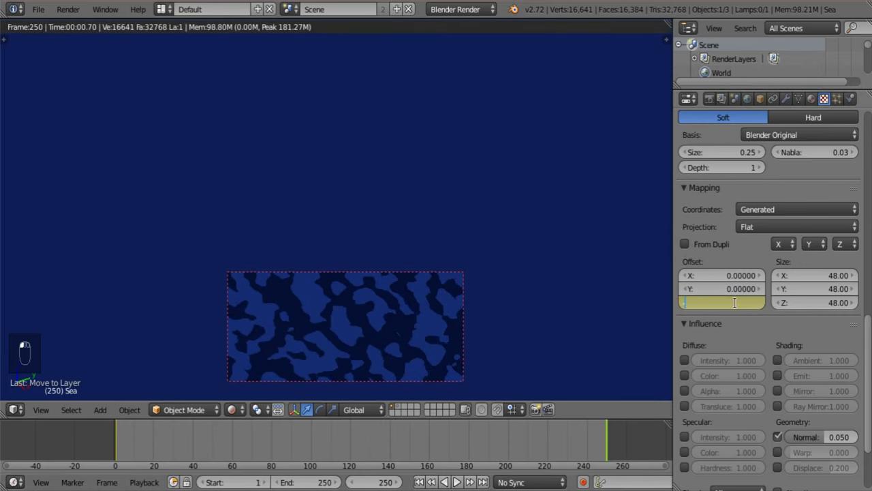
key("Return")
right_click(736, 303)
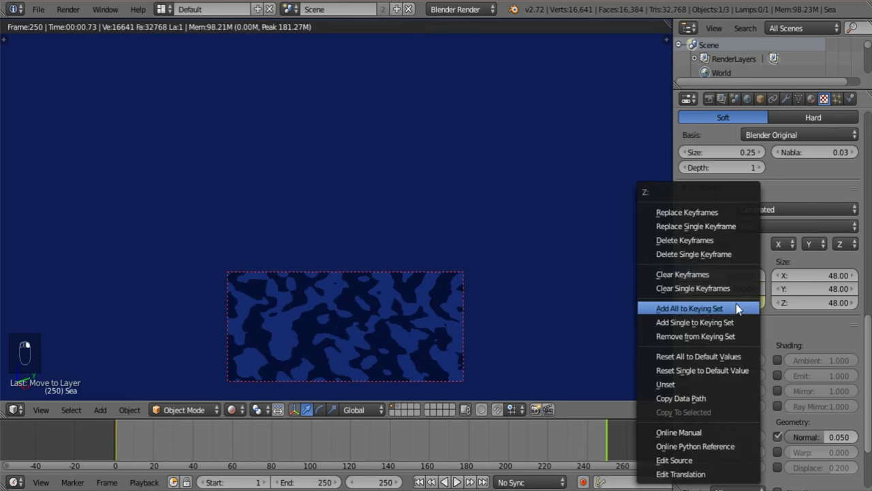
left_click(724, 228)
left_click_drag(382, 451, 569, 441)
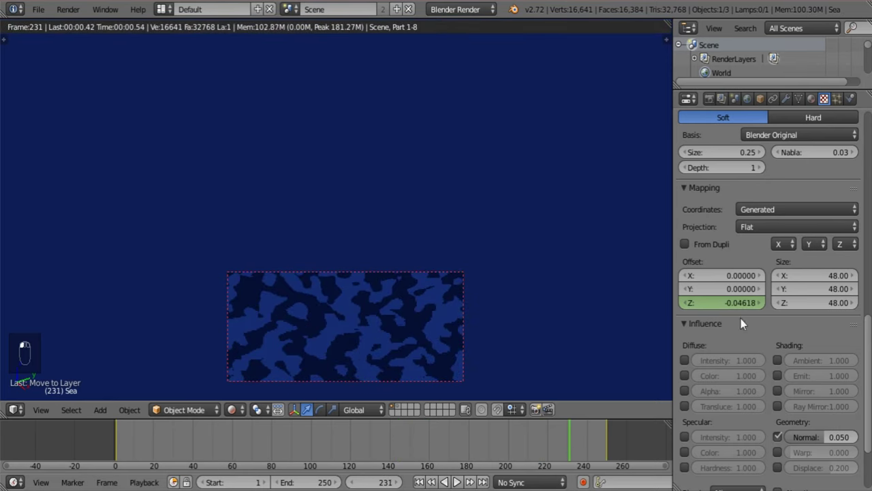
Set the world's Environment Lighting energy to 1 and save the file
left_click(747, 99)
scroll(769, 272, "down", 2)
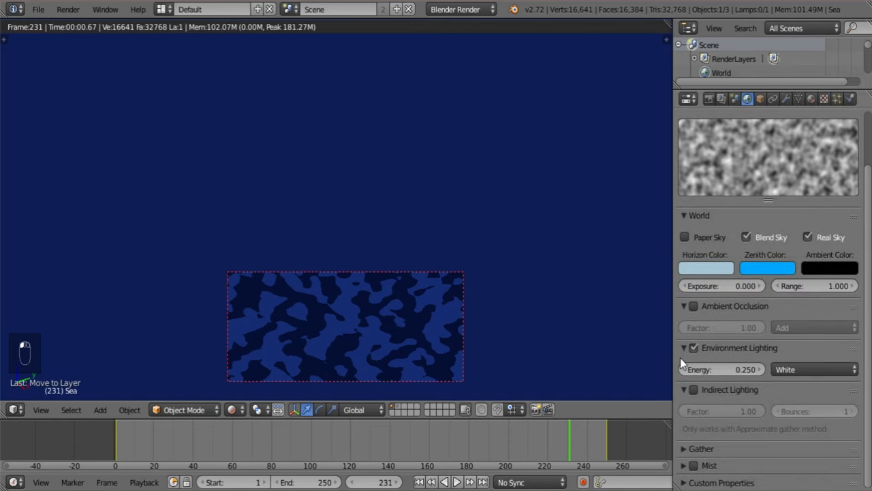
left_click(728, 368)
type("1")
key("Return")
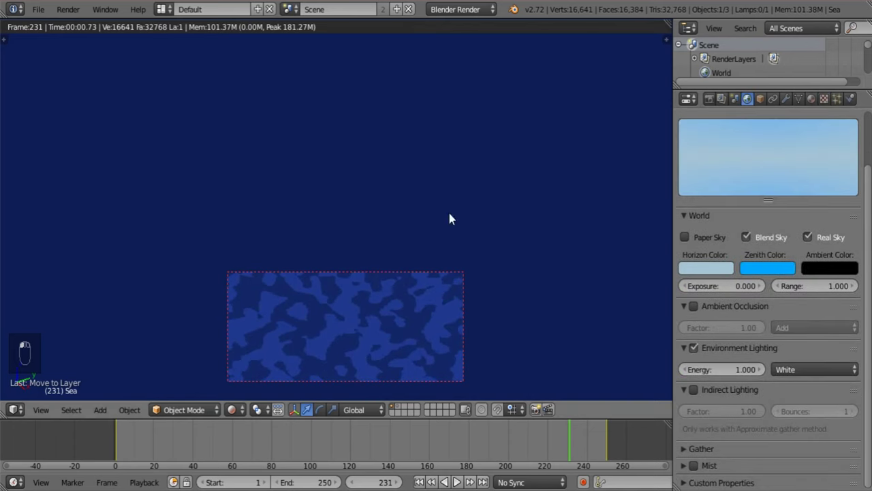
left_click(38, 10)
left_click(69, 117)
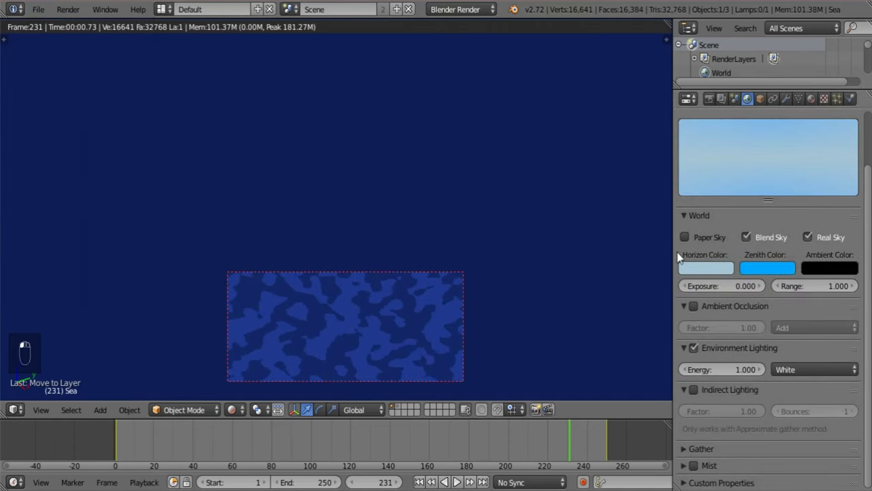
Check the world's Gather settings, and collapse the Gather and Environment Lighting sections
left_click(709, 448)
scroll(736, 419, "down", 3)
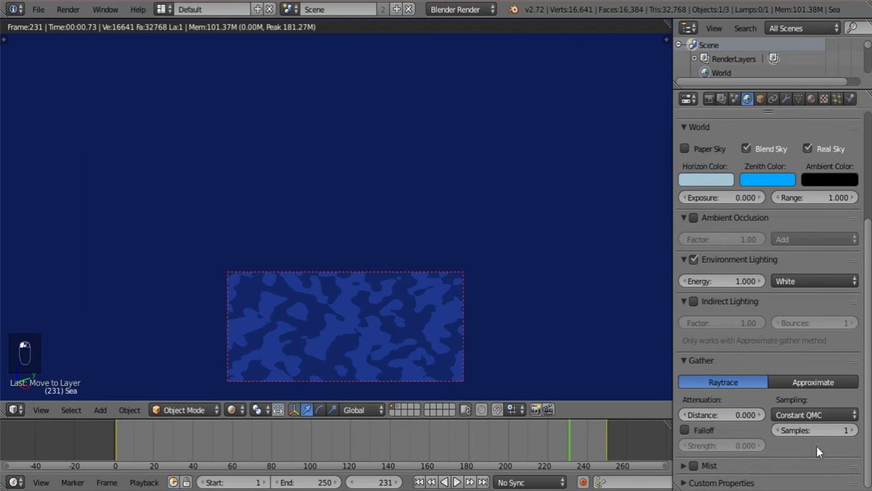
left_click(779, 360)
scroll(750, 347, "up", 5)
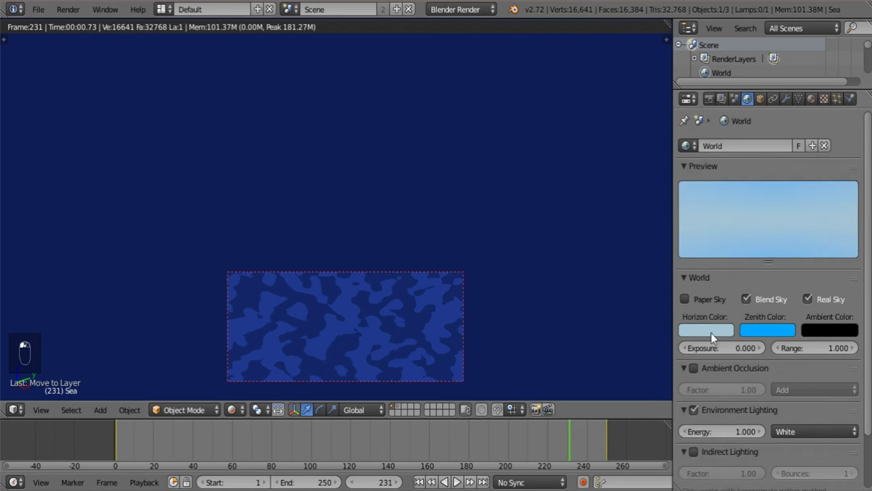
left_click(682, 406)
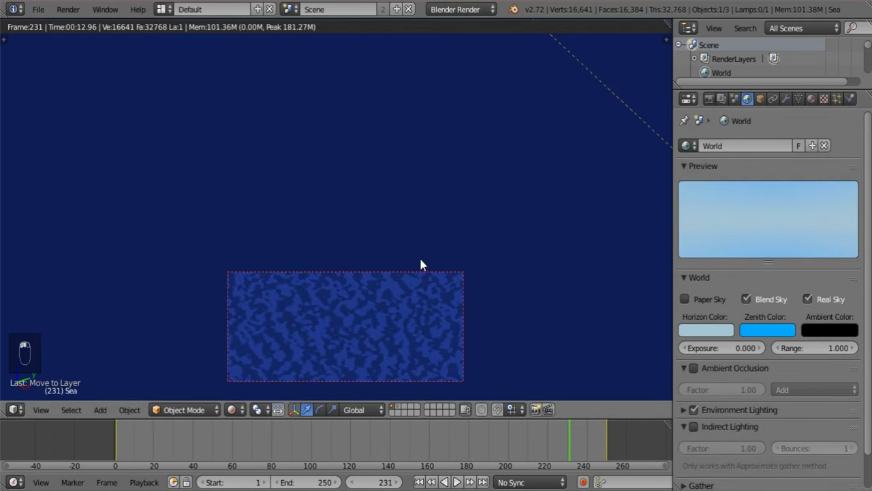
Examine the rendered waves on another stretch of the sea while moving back to frame 172
middle_click_drag(436, 205, 235, 385, "shift")
middle_click_drag(411, 198, 281, 313, "shift")
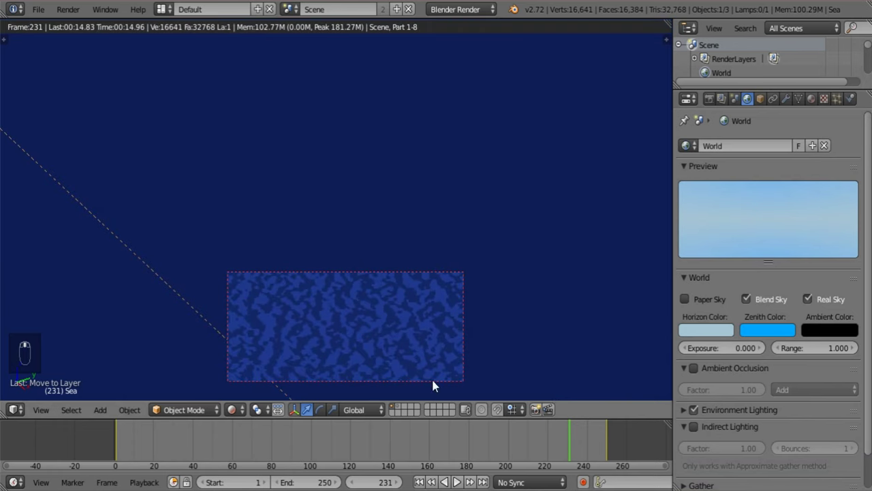
left_click_drag(554, 435, 408, 446)
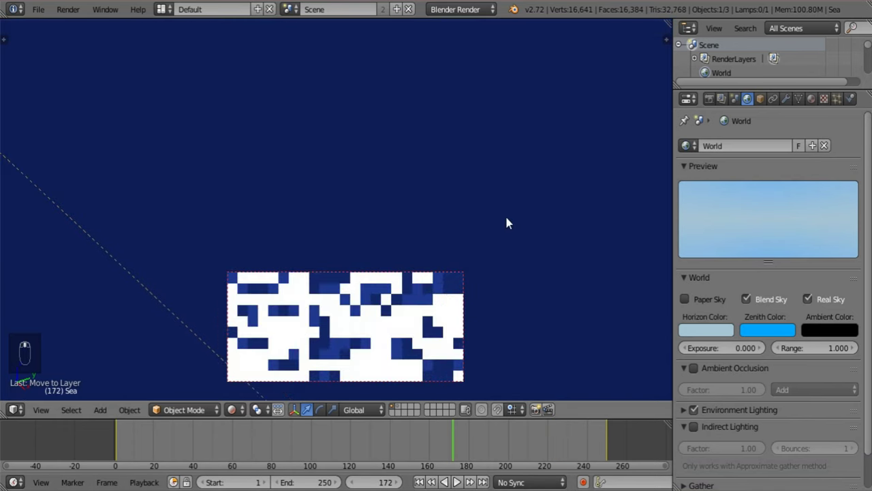
Return the viewport to Solid shading and show the second layer with the frigate alongside the sea
left_click(233, 410)
left_click(245, 362)
left_click(397, 406, "shift")
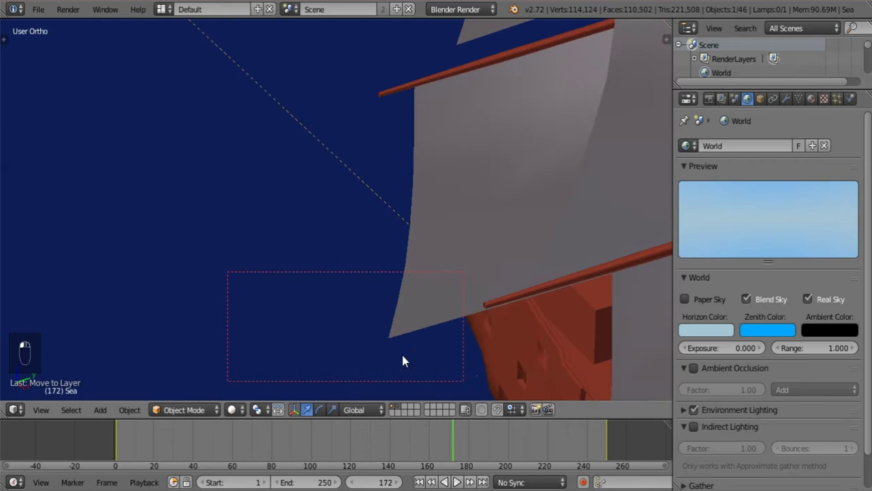
scroll(409, 345, "down", 5)
middle_click_drag(453, 333, 332, 181, "shift")
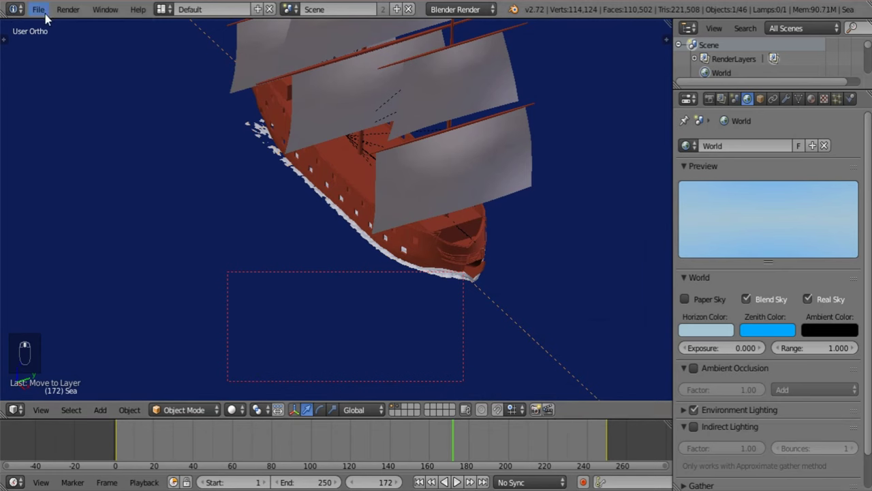
left_click(38, 9)
Go to the camera view at frame 109 and render the frame
key("KP_0")
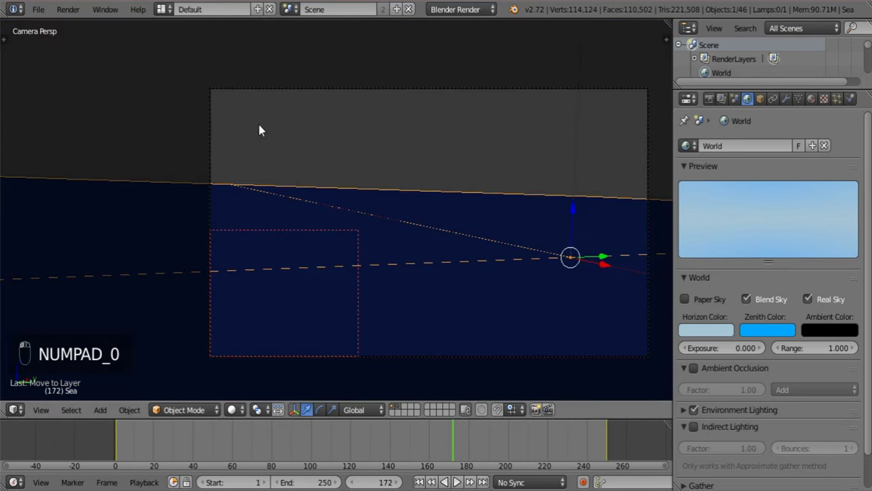
left_click_drag(441, 439, 328, 442)
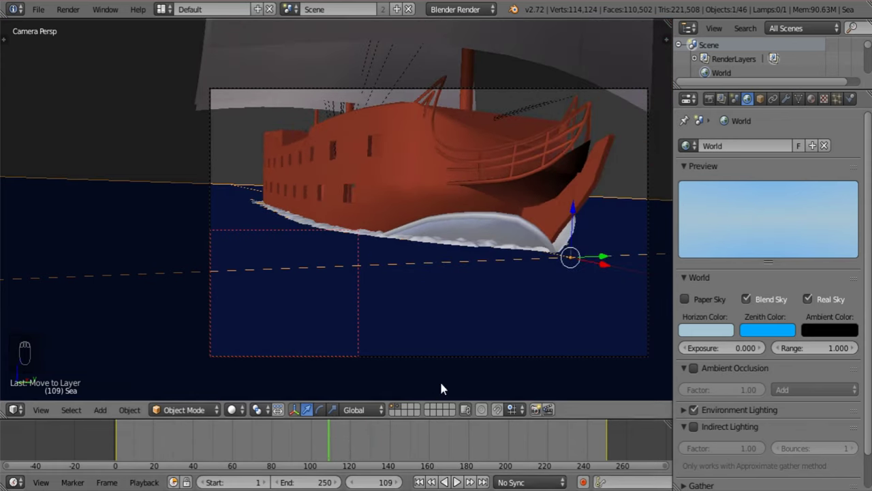
key("F12")
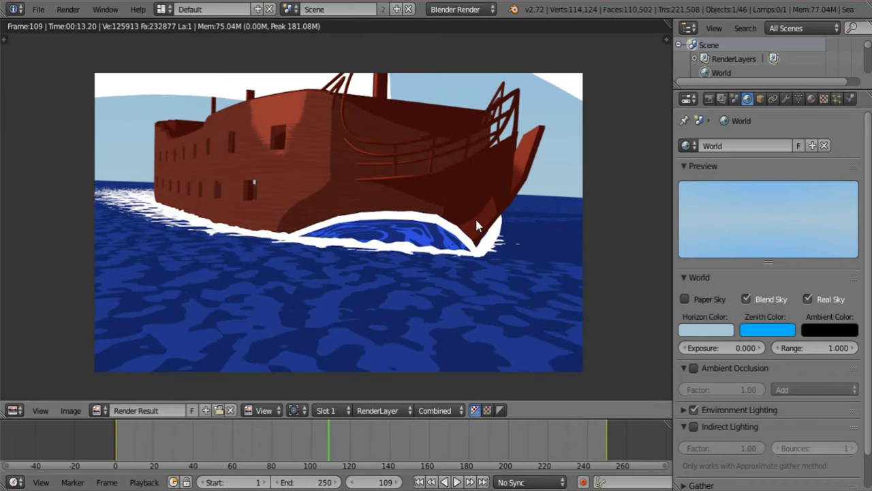